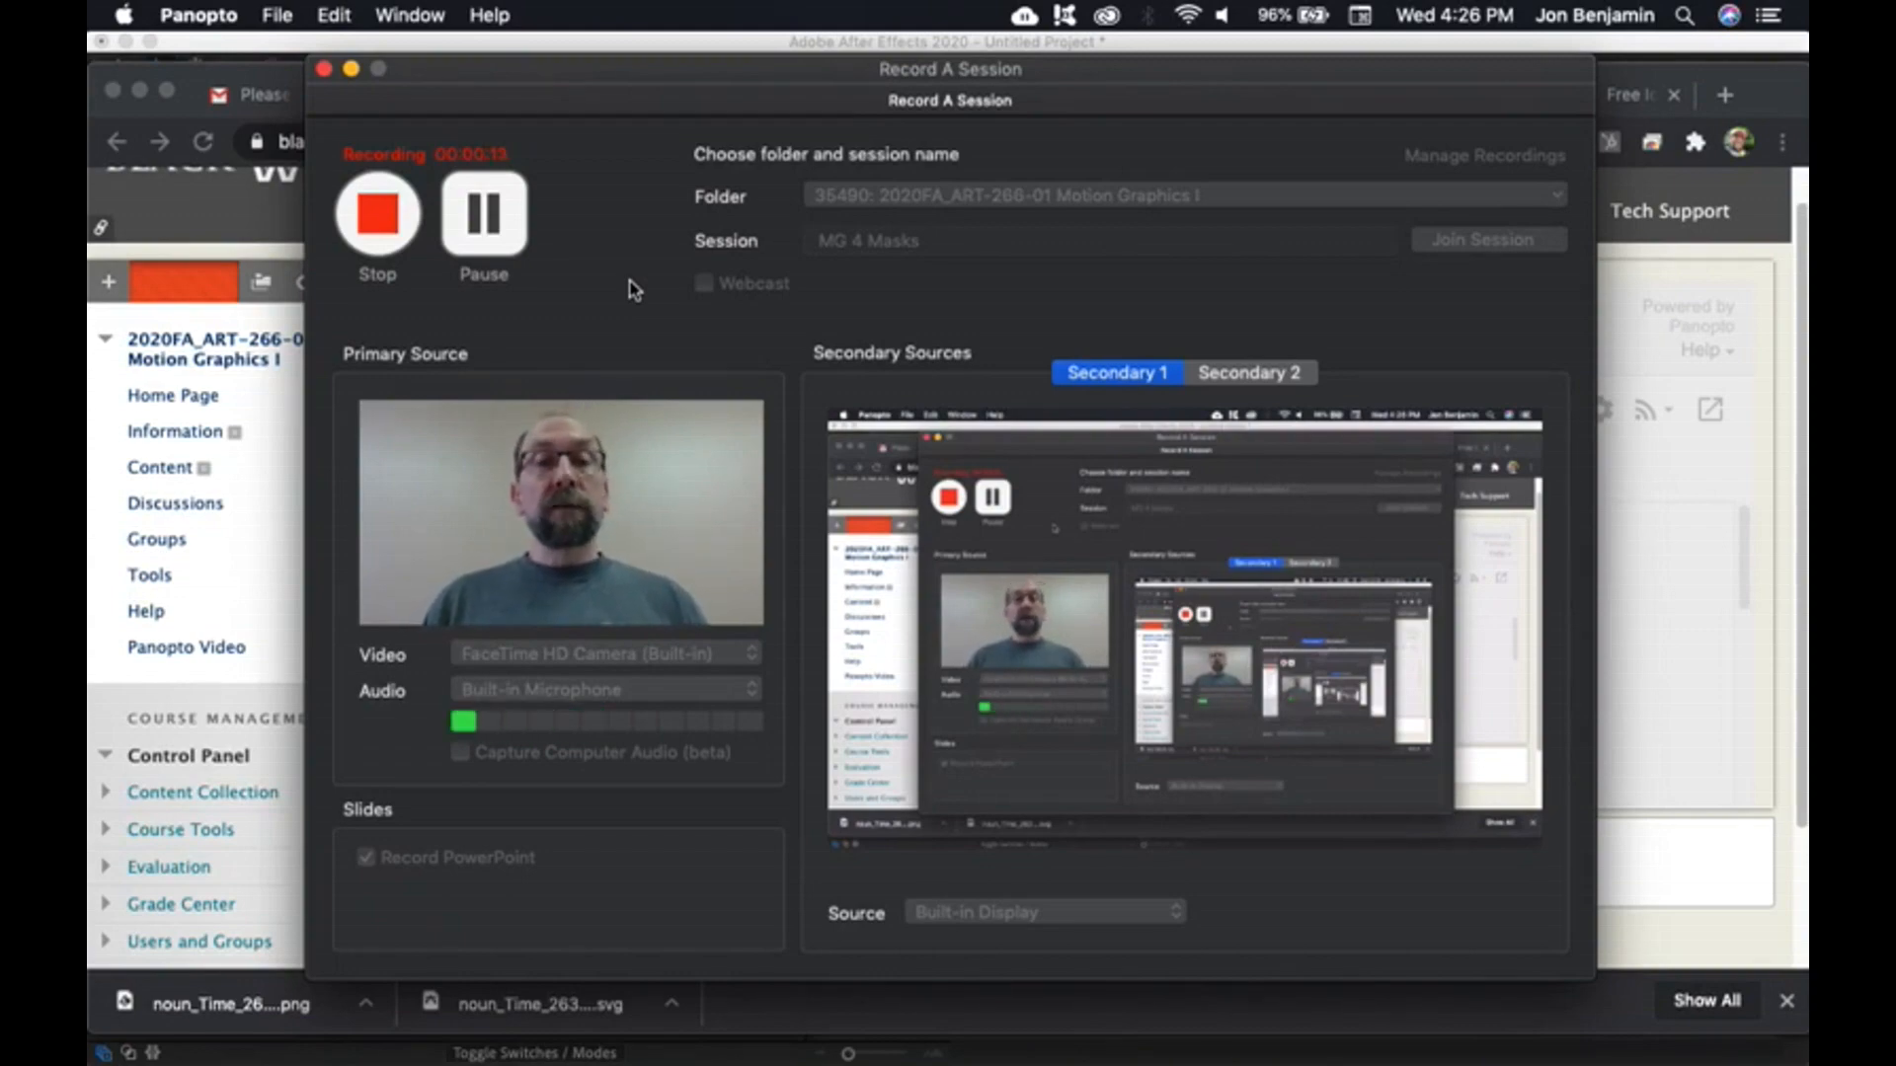
- Switch to After Effects and create a new composition named Main Comp
{"action": "key", "text": "super+Tab"}
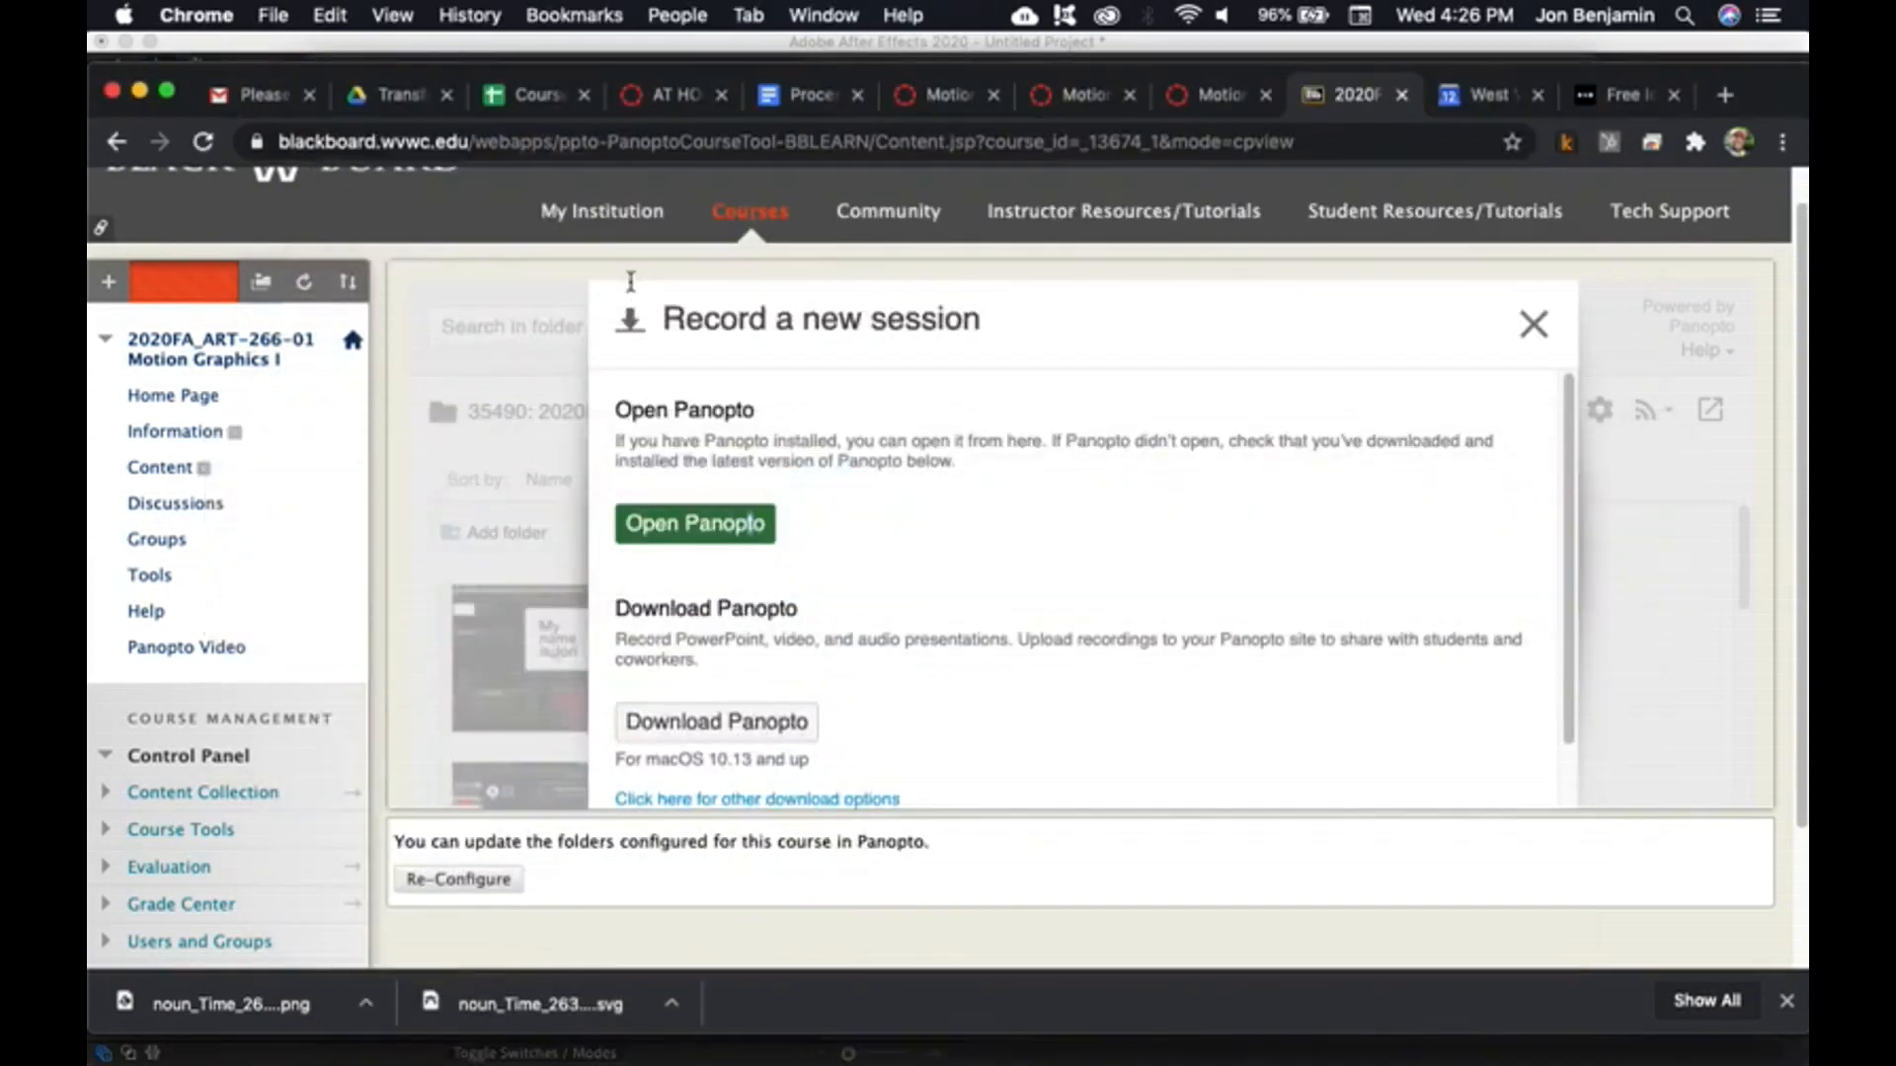
{"action": "mouse_move", "coordinate": [91, 316]}
{"action": "left_click", "coordinate": [109, 360]}
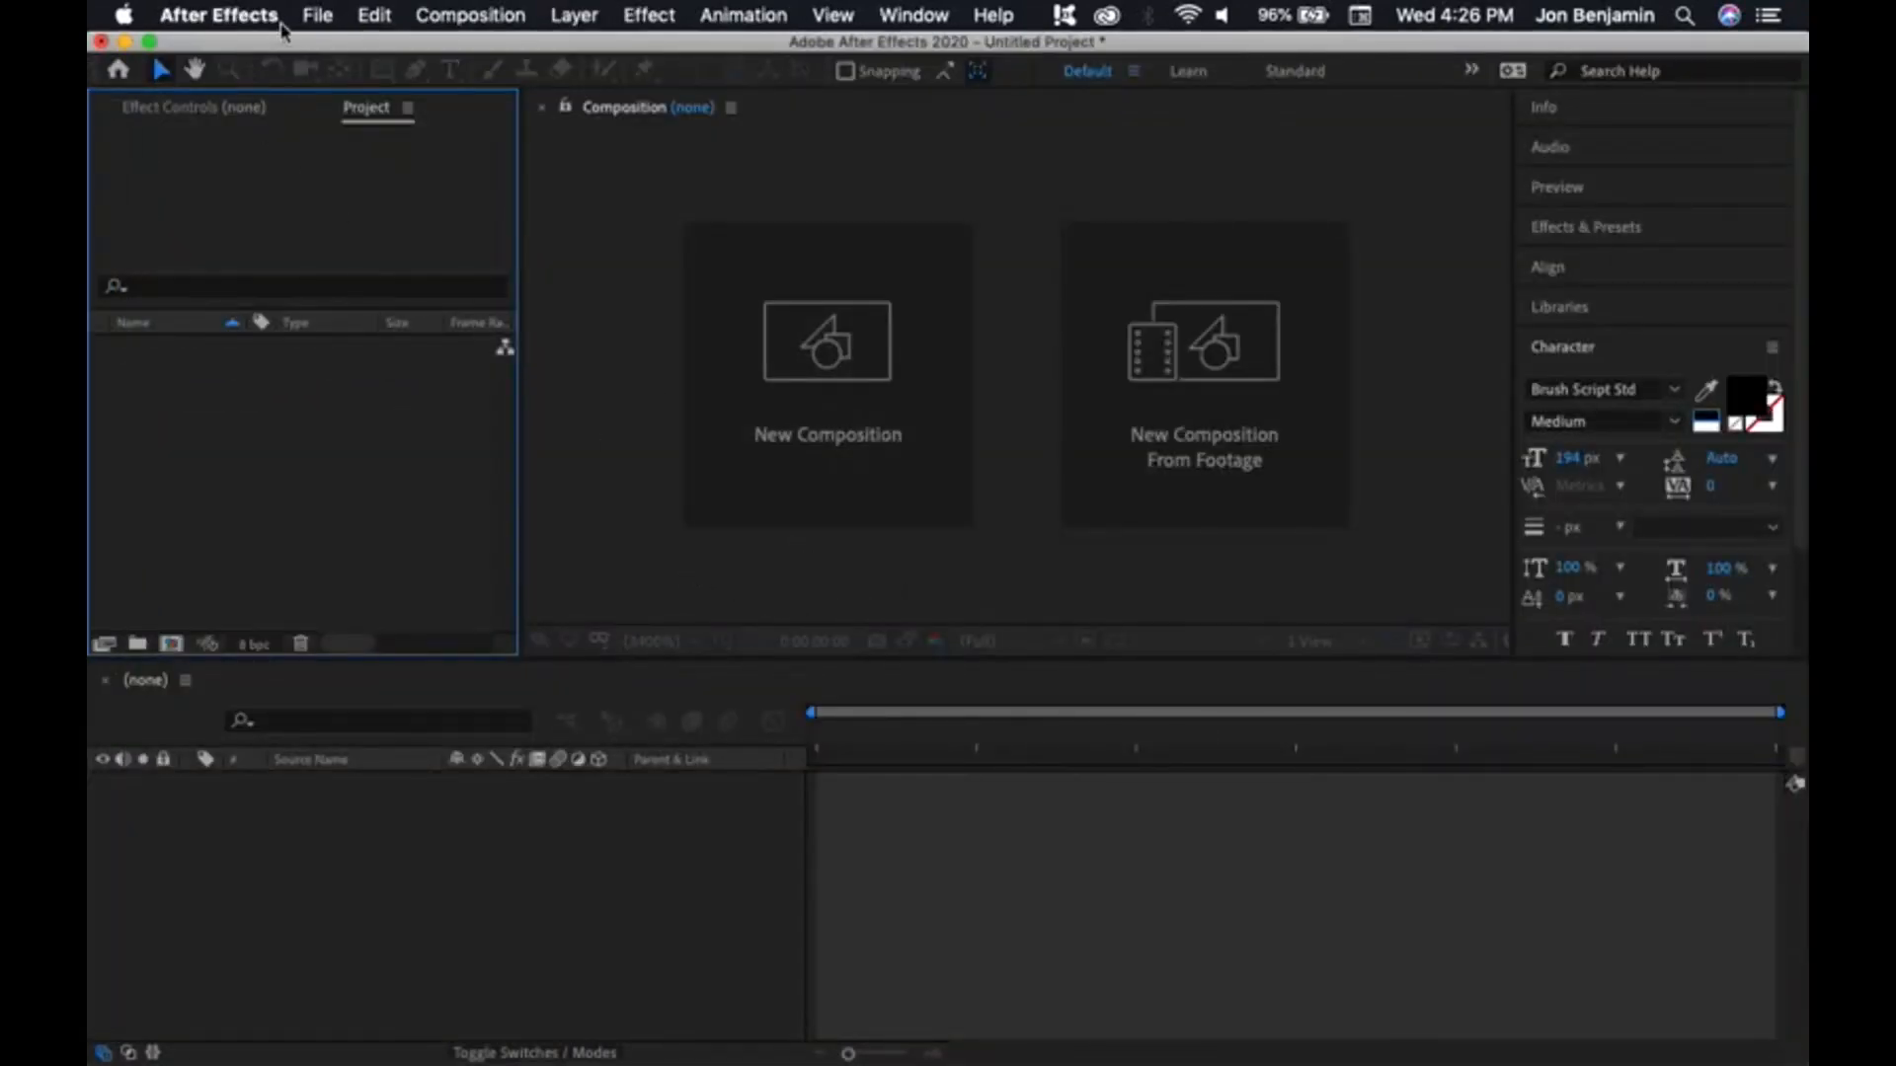
{"action": "left_click", "coordinate": [316, 16]}
{"action": "mouse_move", "coordinate": [308, 46]}
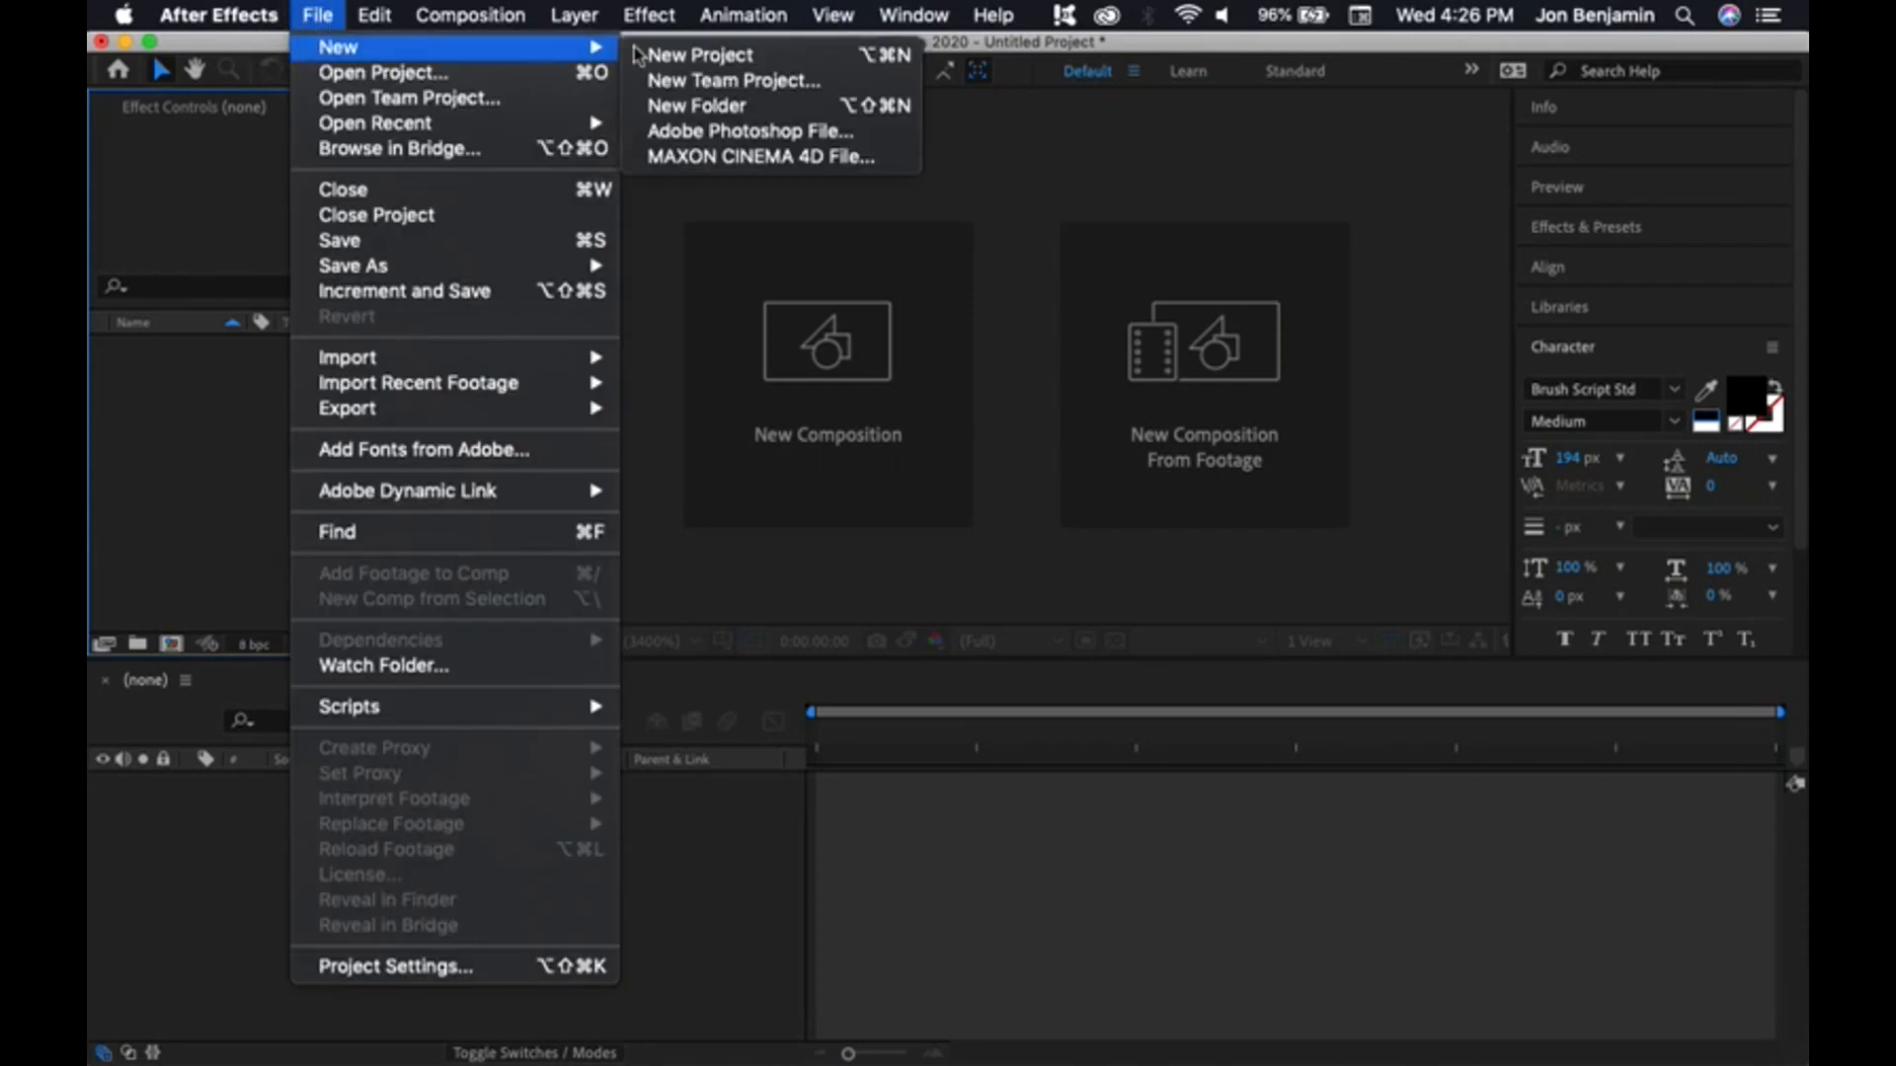
{"action": "left_click", "coordinate": [992, 226]}
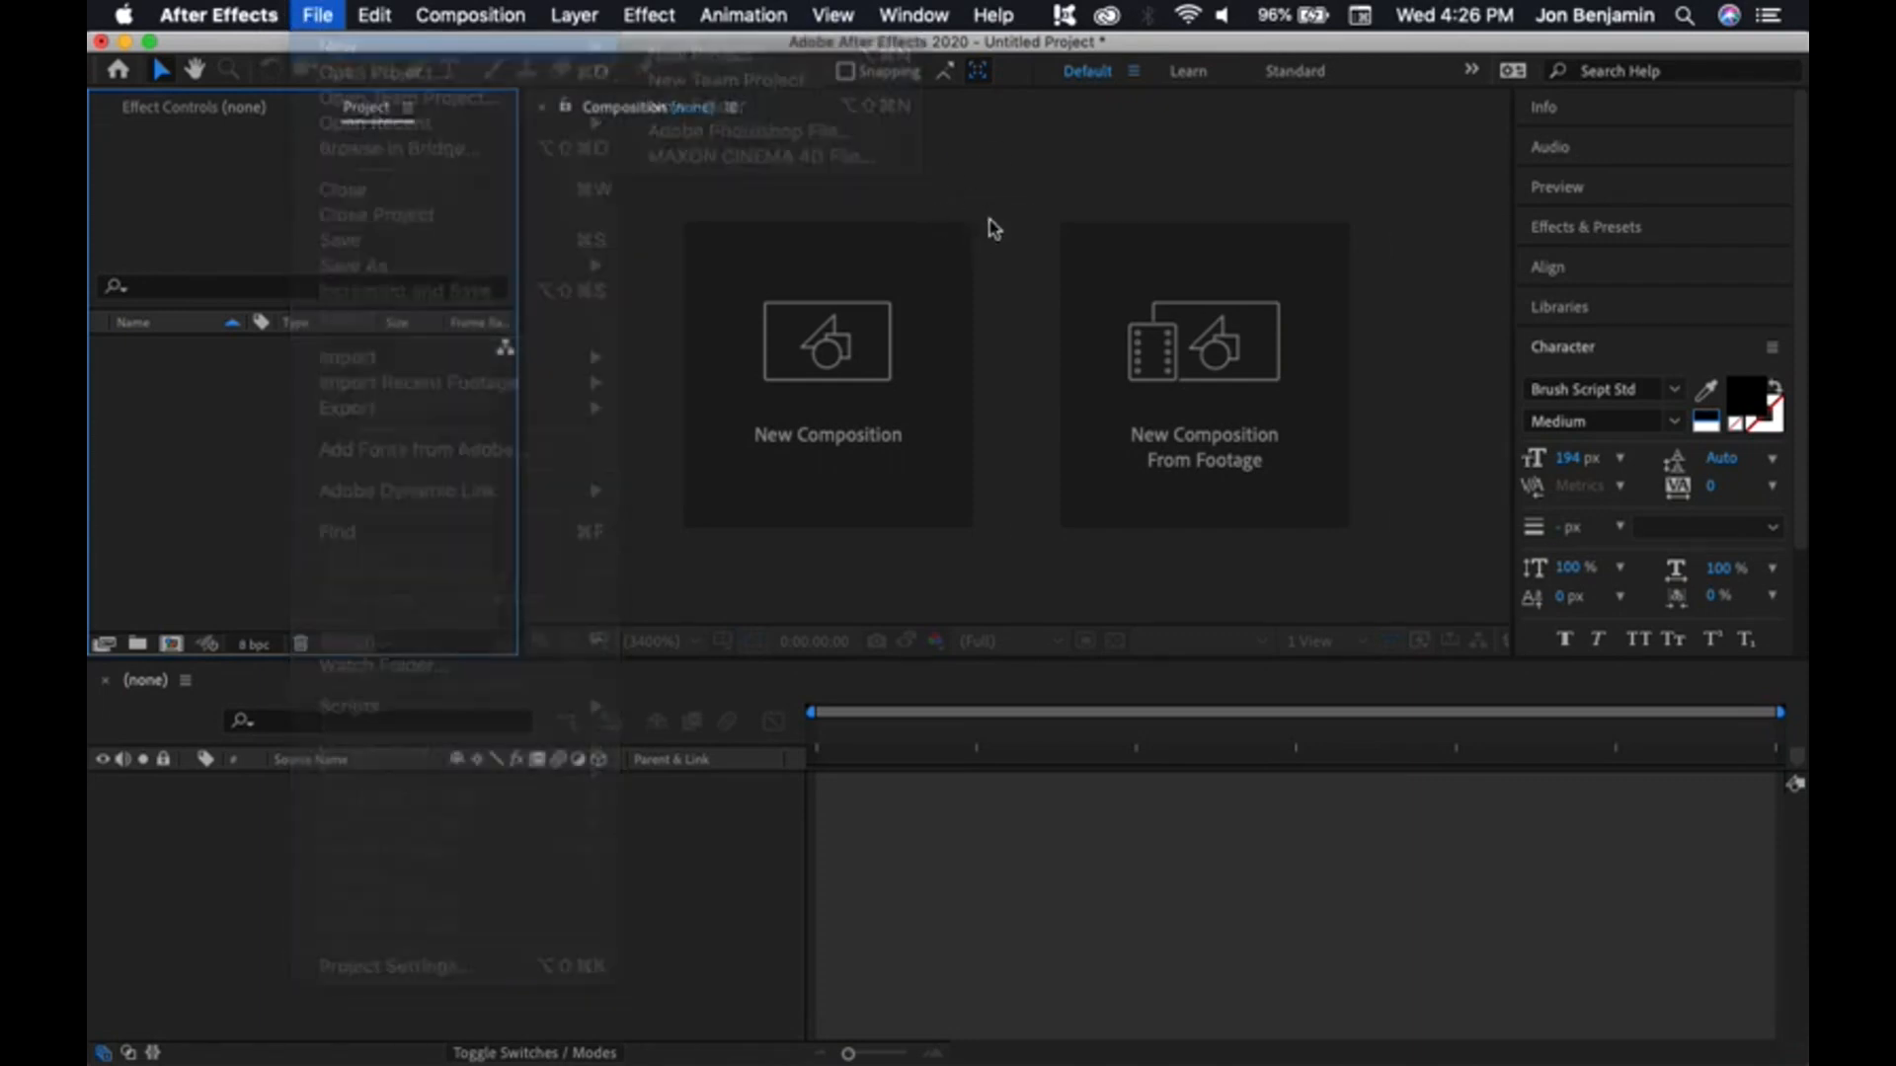
{"action": "left_click", "coordinate": [869, 281]}
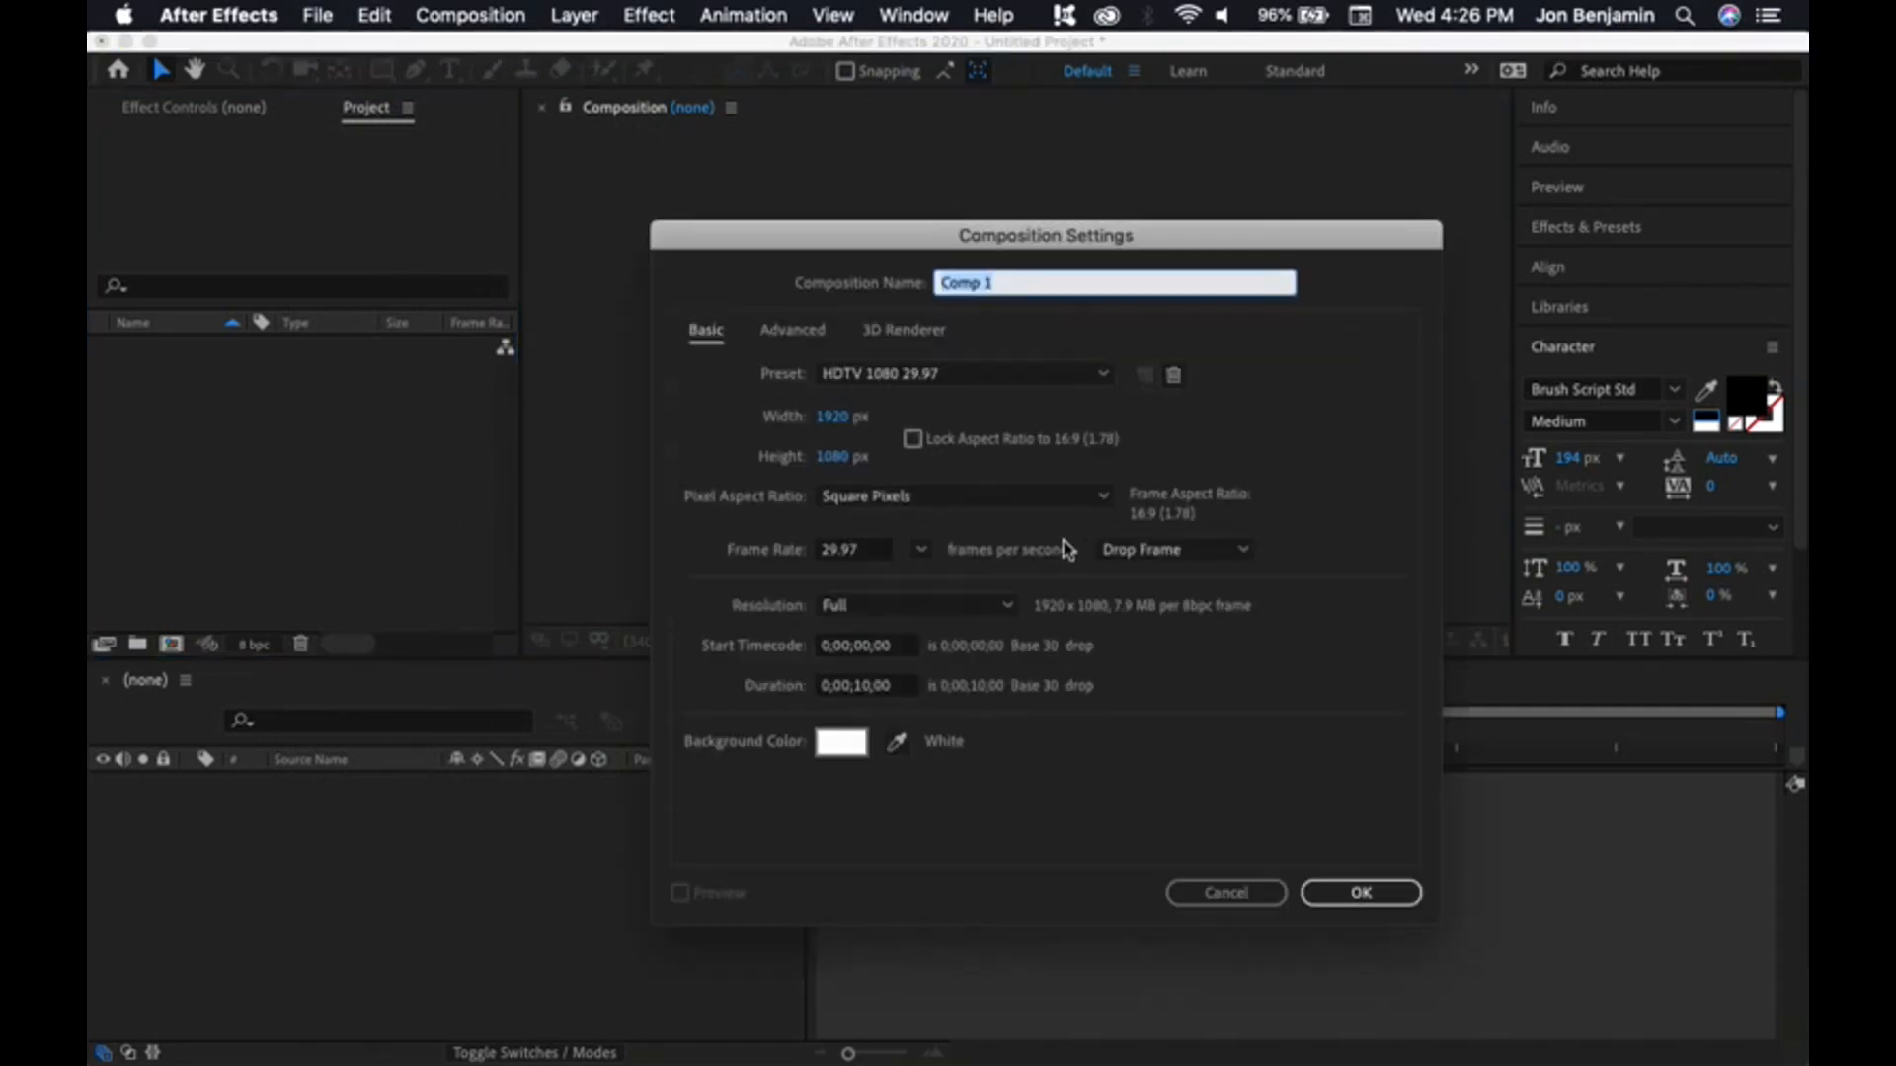
{"action": "type", "text": "Main Comp"}
{"action": "key", "text": "Return"}
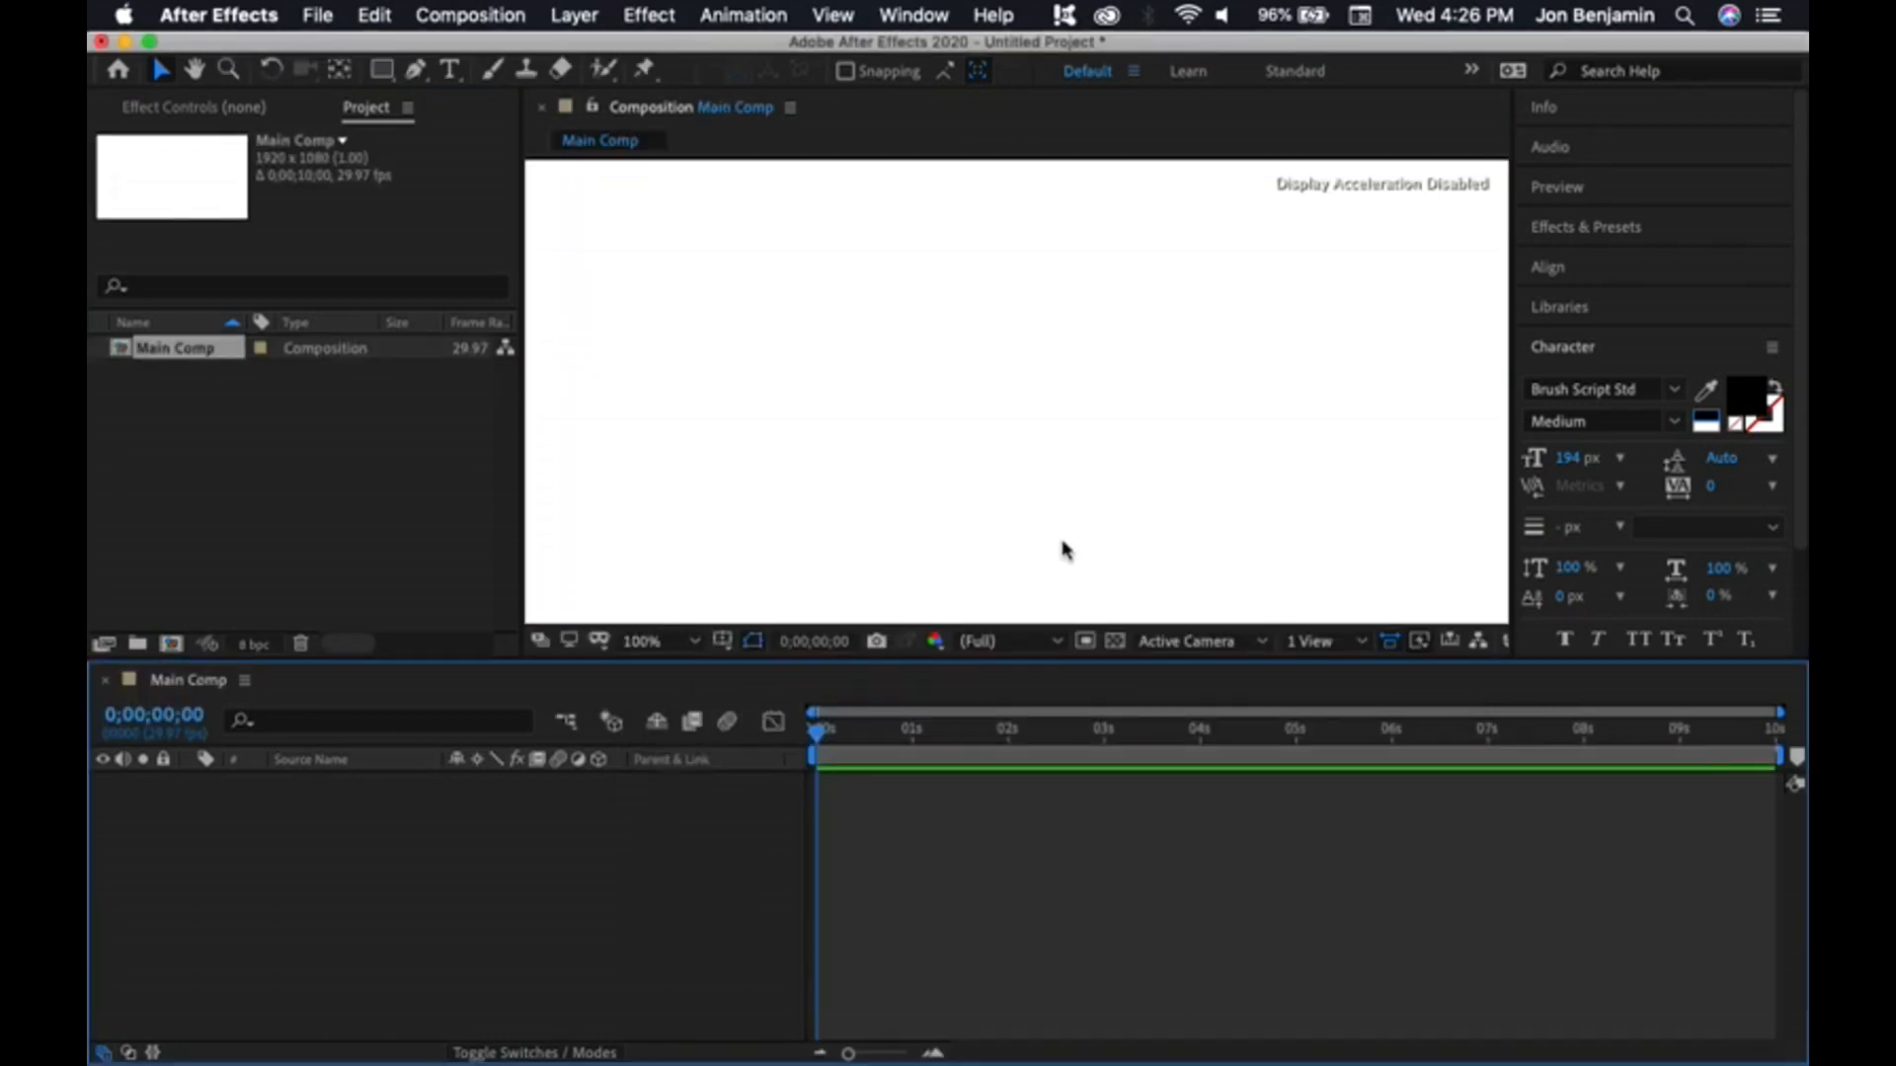
- Zoom the composition view out to 25% to fit the whole frame
{"action": "key", "text": "super+0"}
{"action": "left_click", "coordinate": [1085, 531]}
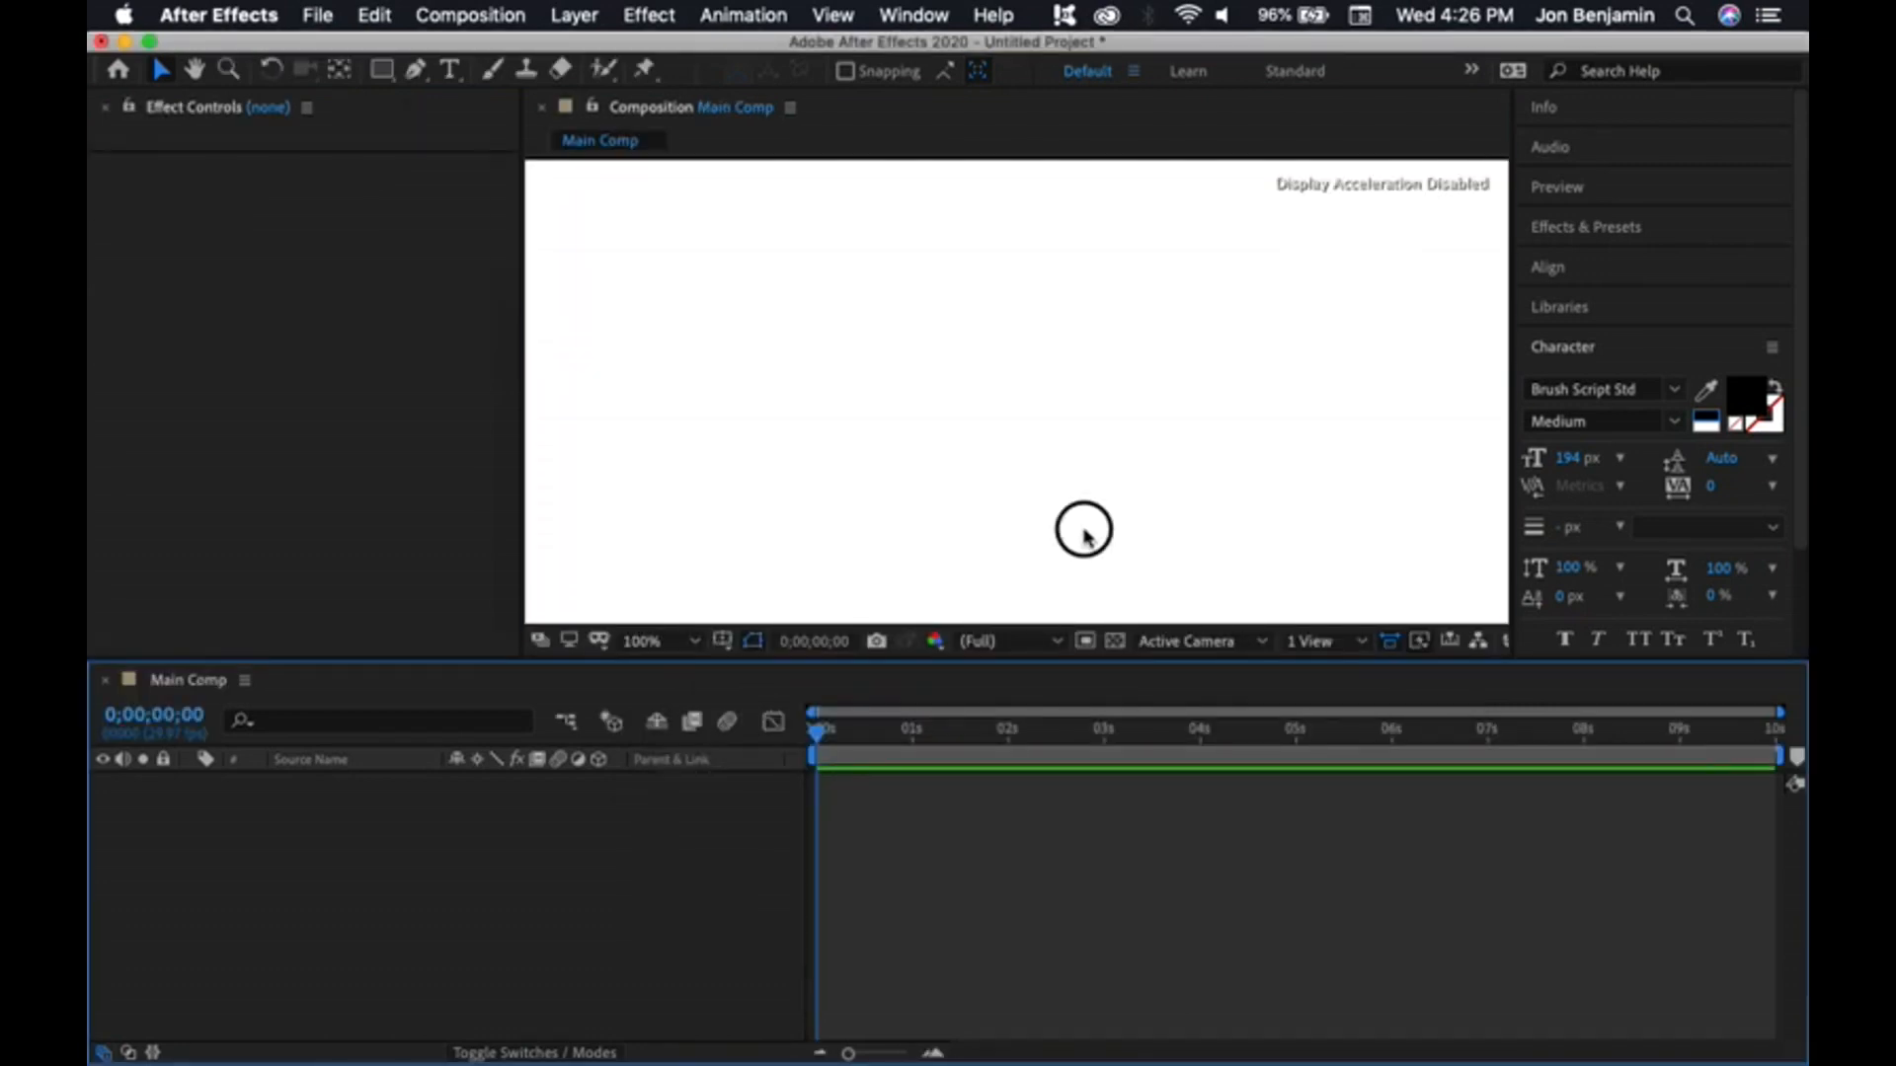
{"action": "key", "text": "comma"}
{"action": "key", "text": "comma"}
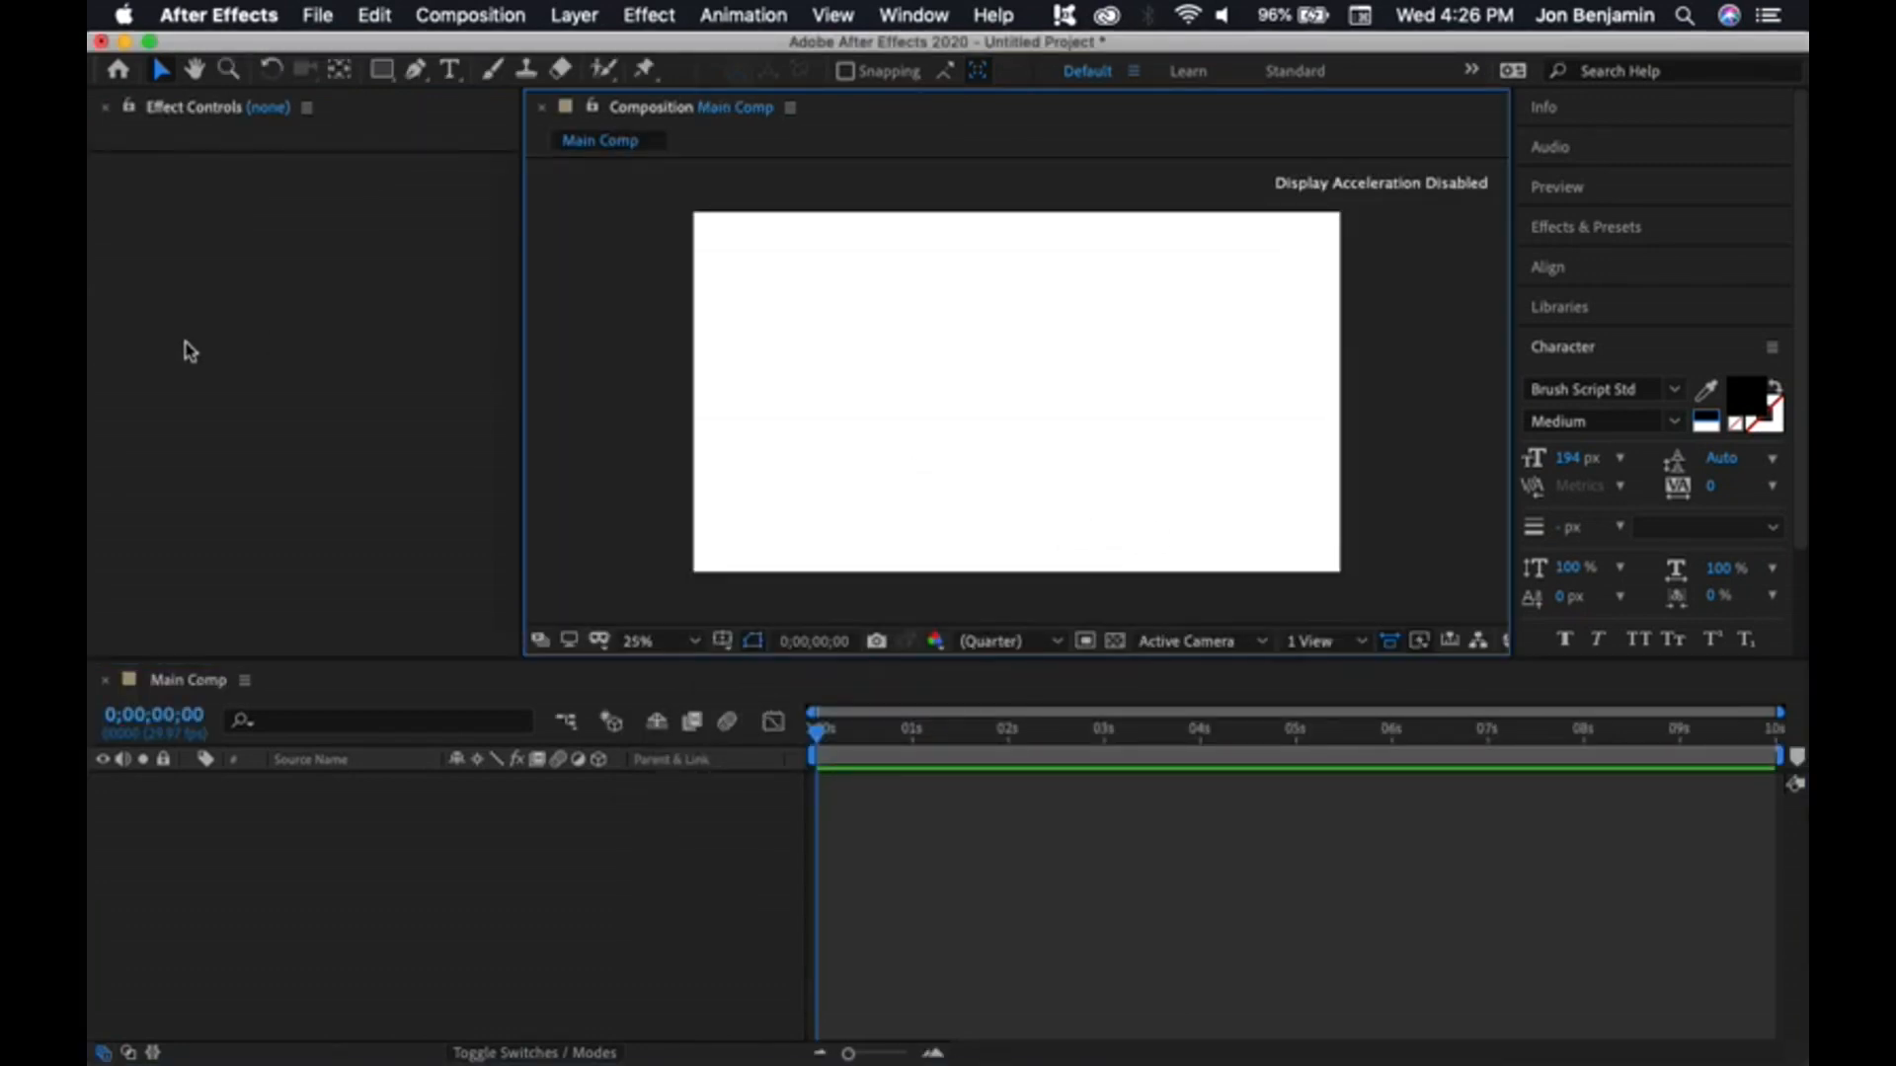
{"action": "left_click", "coordinate": [282, 343]}
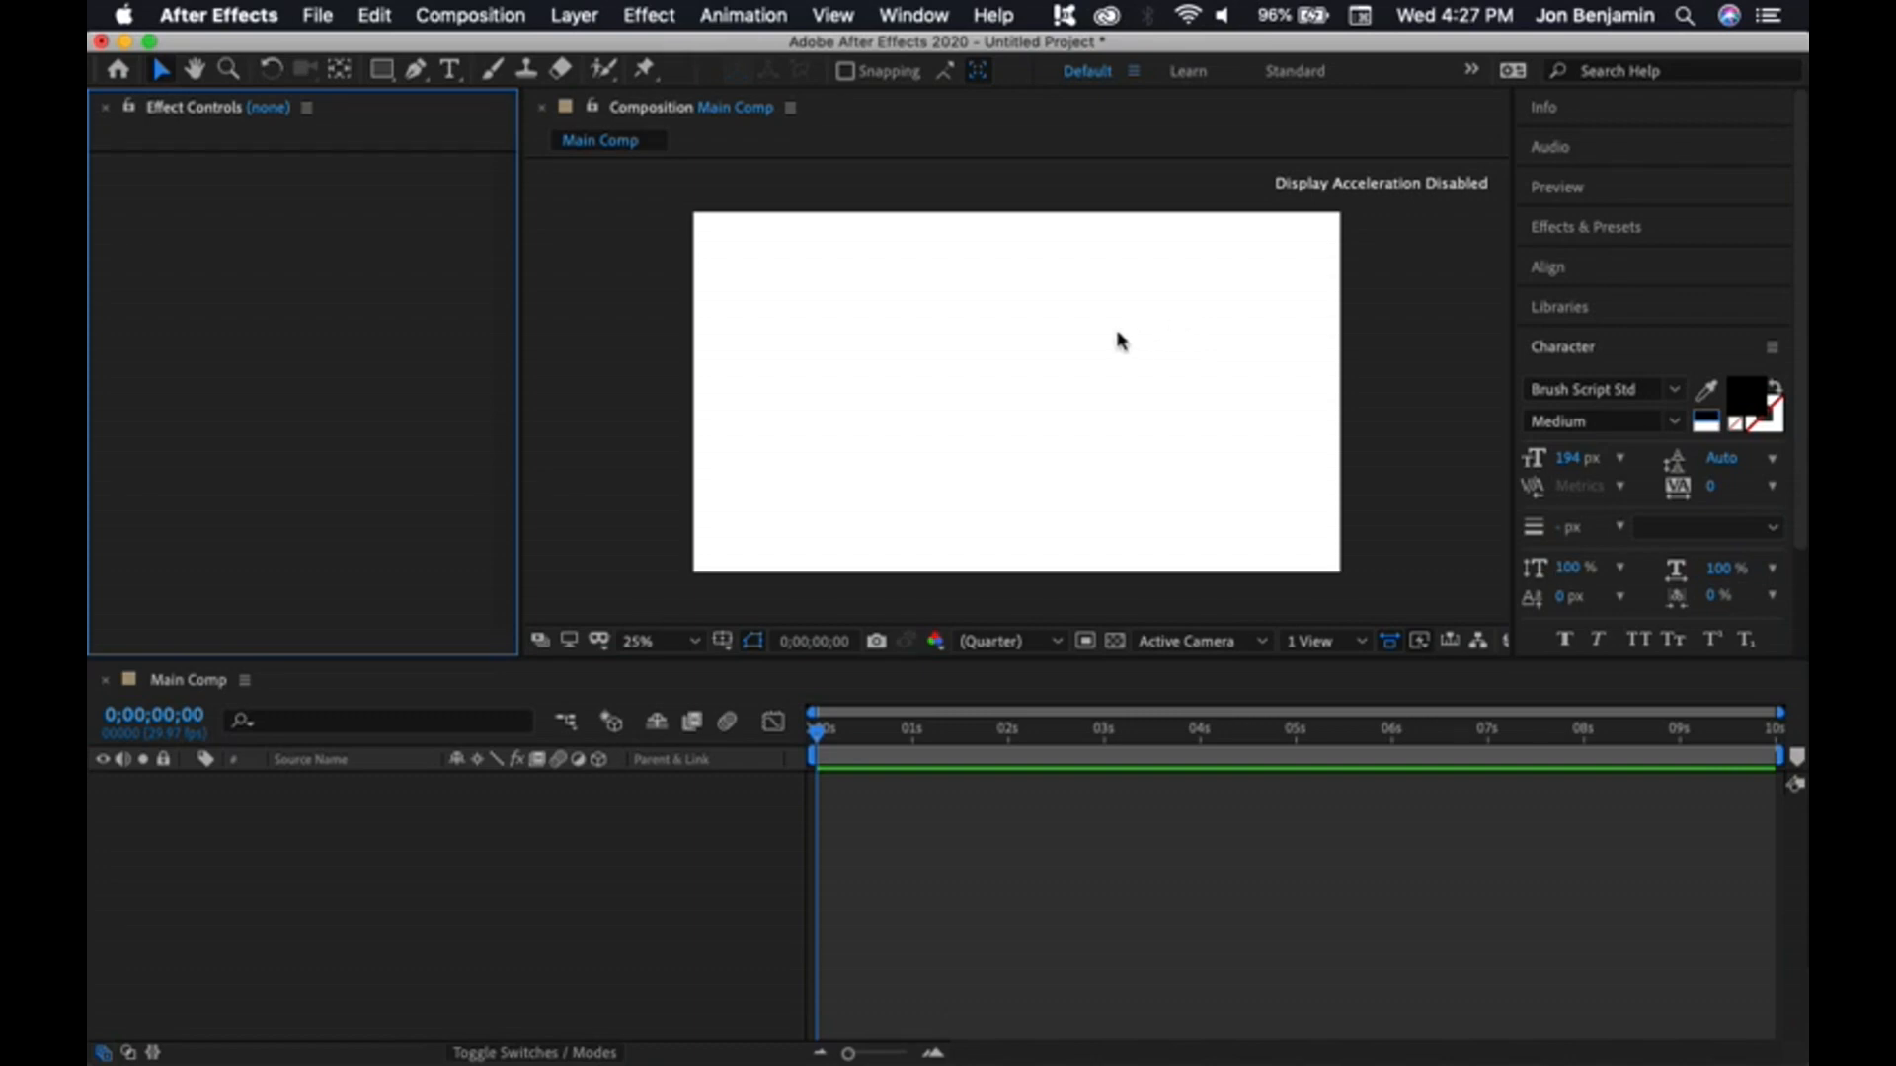
- Switch to Chrome and look over the Noun Project home page and its sample icons
{"action": "key", "text": "super+Tab"}
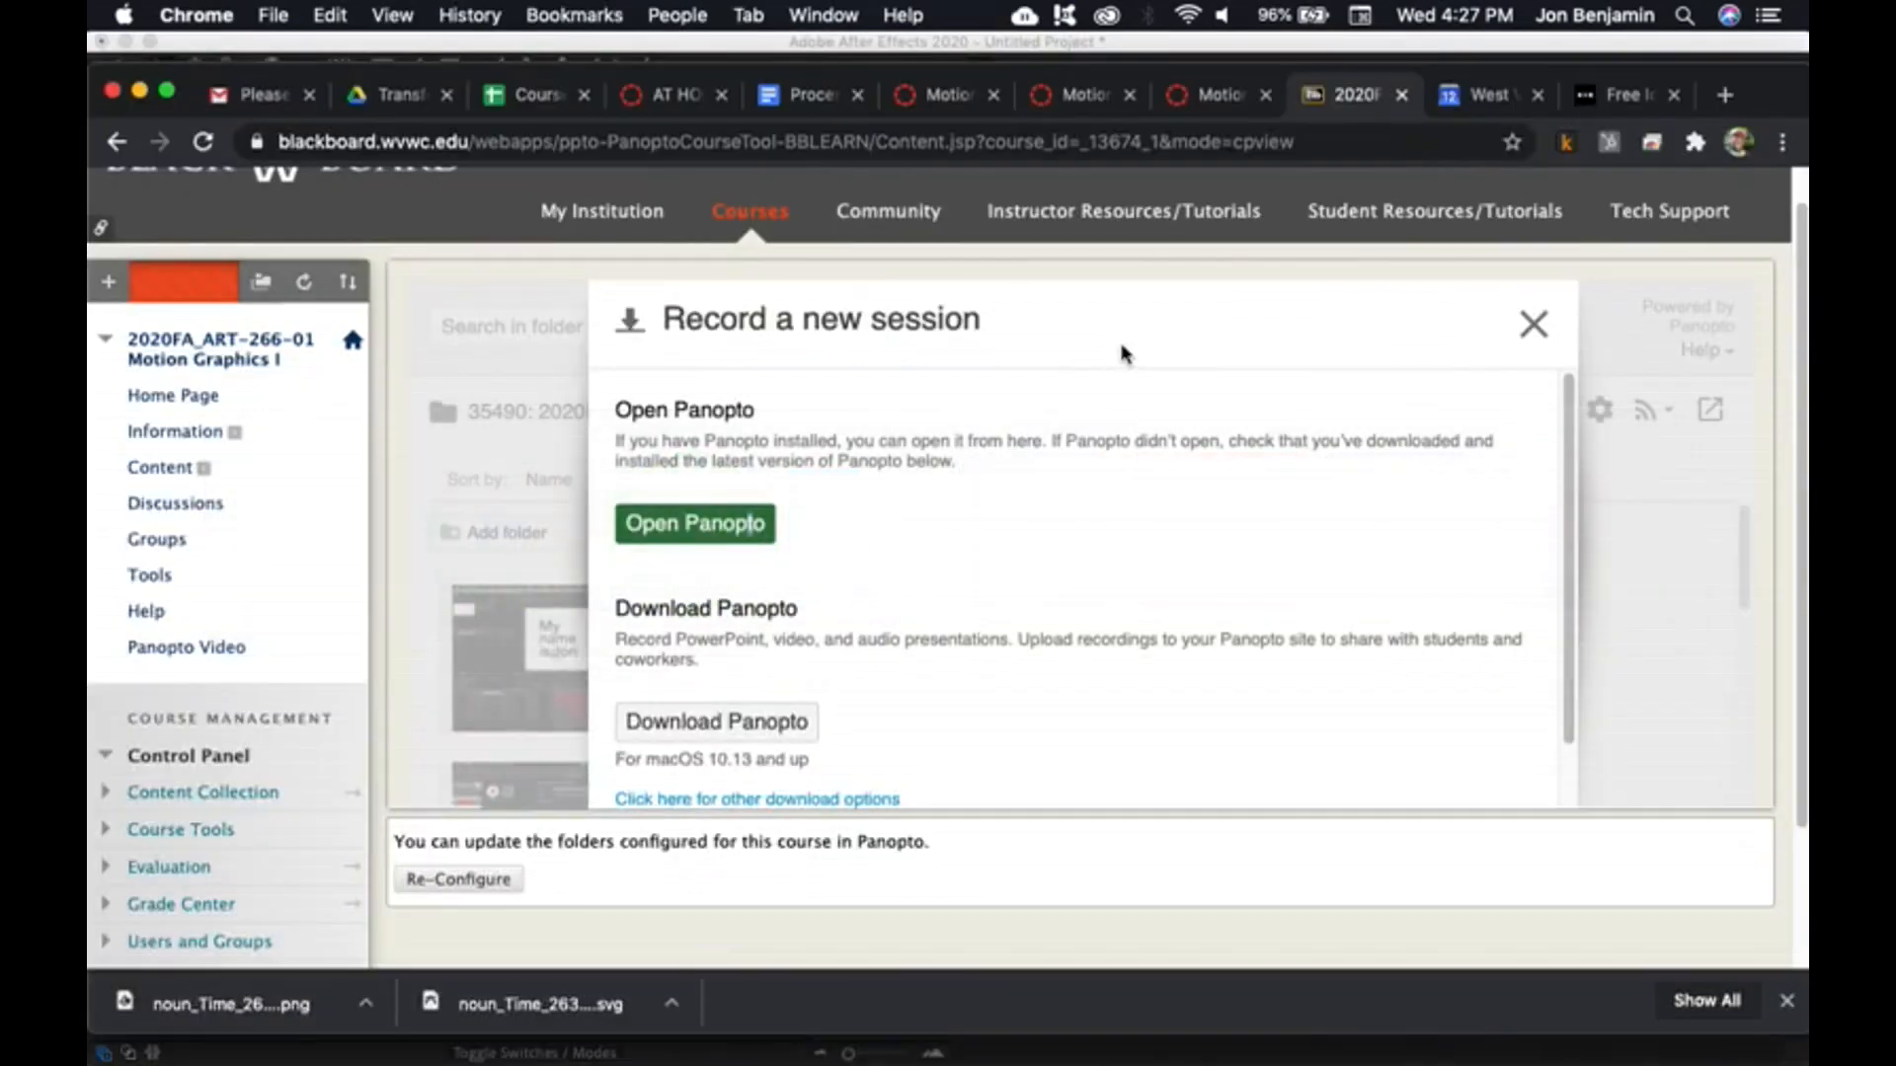
{"action": "left_click", "coordinate": [1634, 97]}
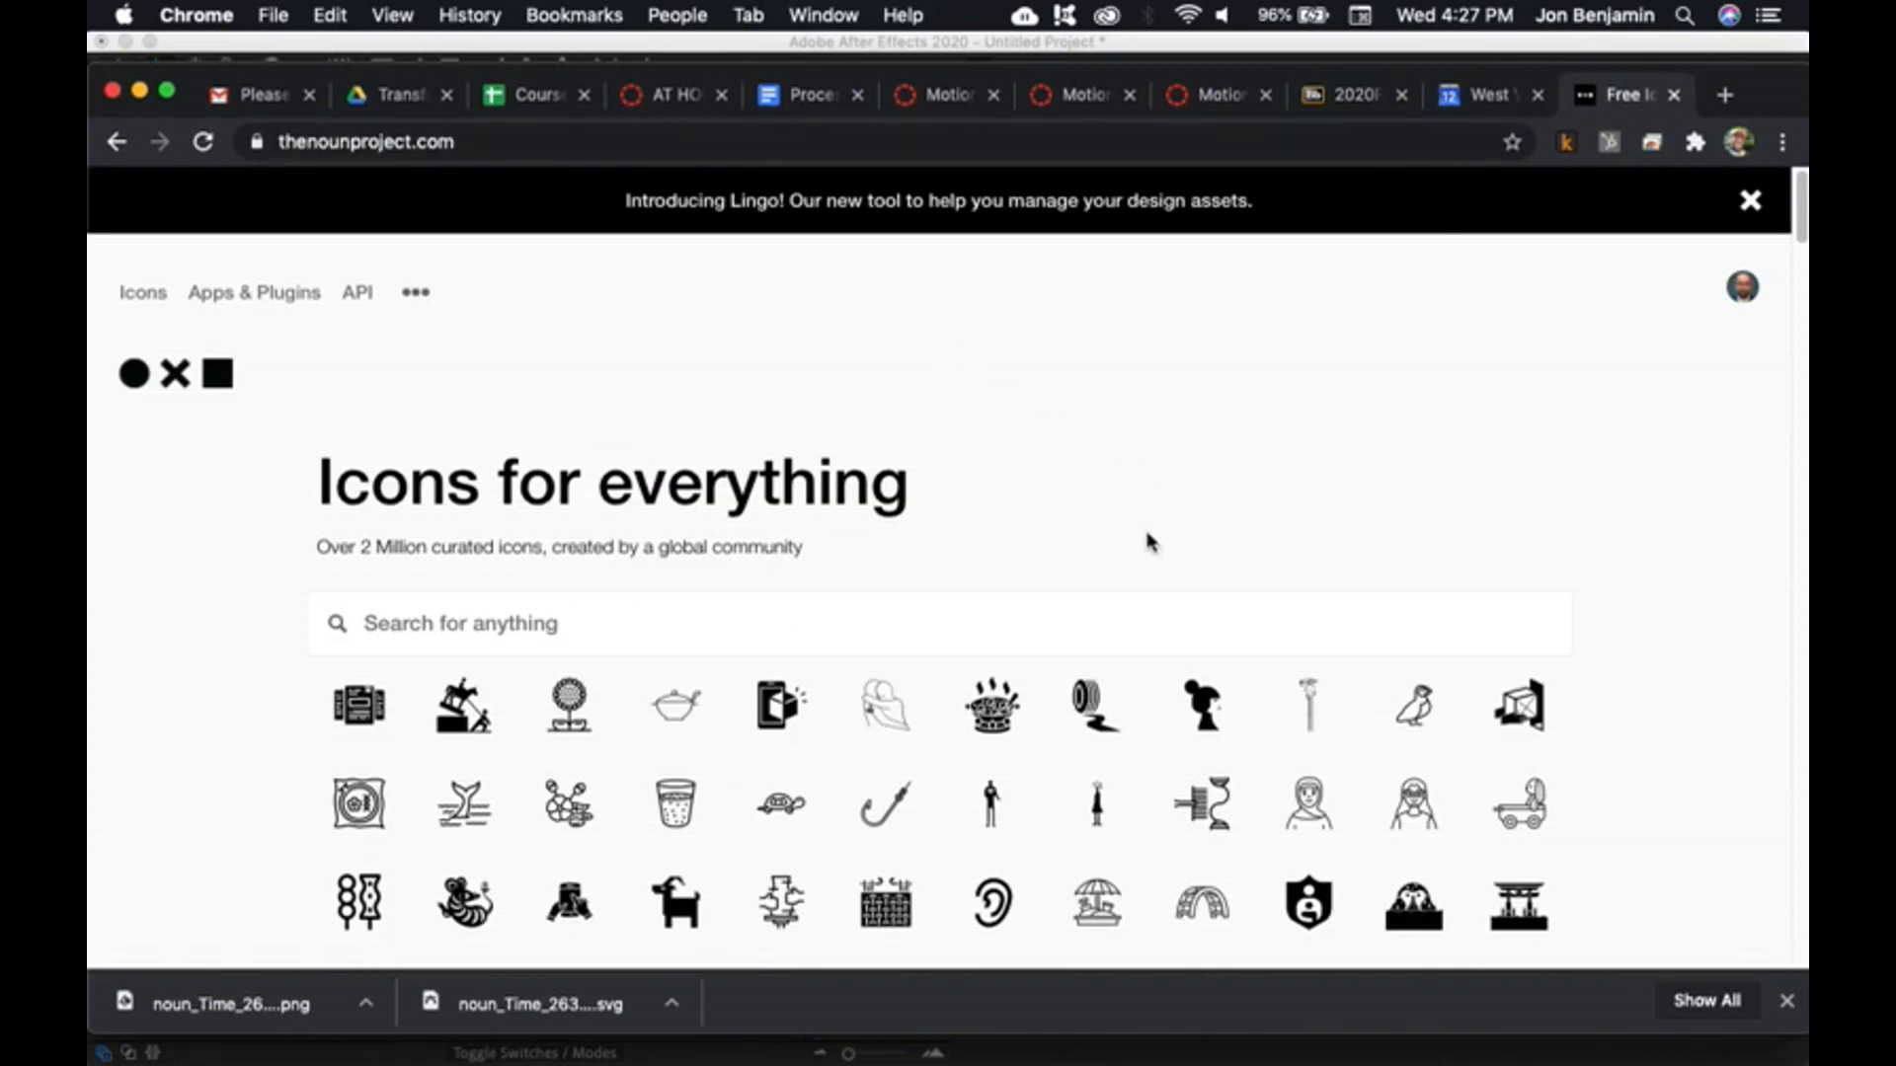
{"action": "scroll", "coordinate": [1130, 548], "scroll_direction": "down", "scroll_amount": 3}
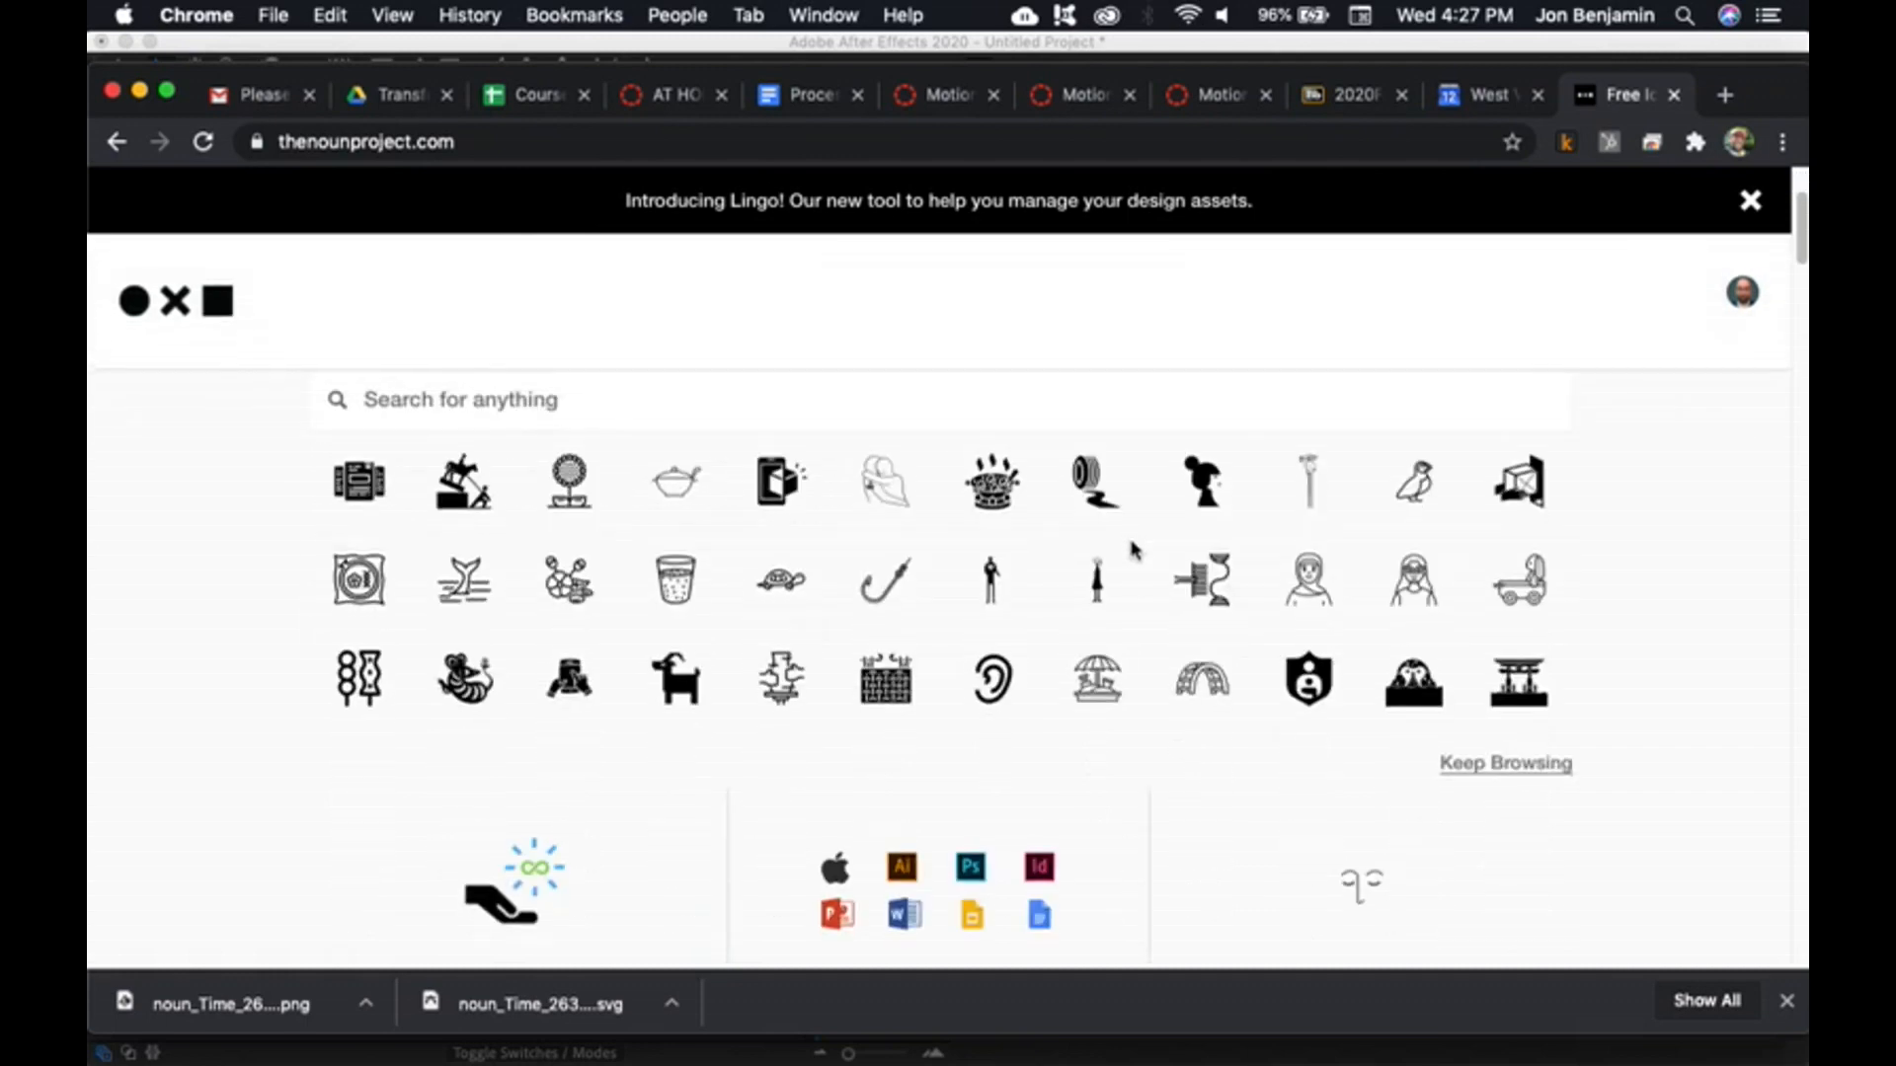
{"action": "scroll", "coordinate": [1130, 550], "scroll_direction": "up", "scroll_amount": 3}
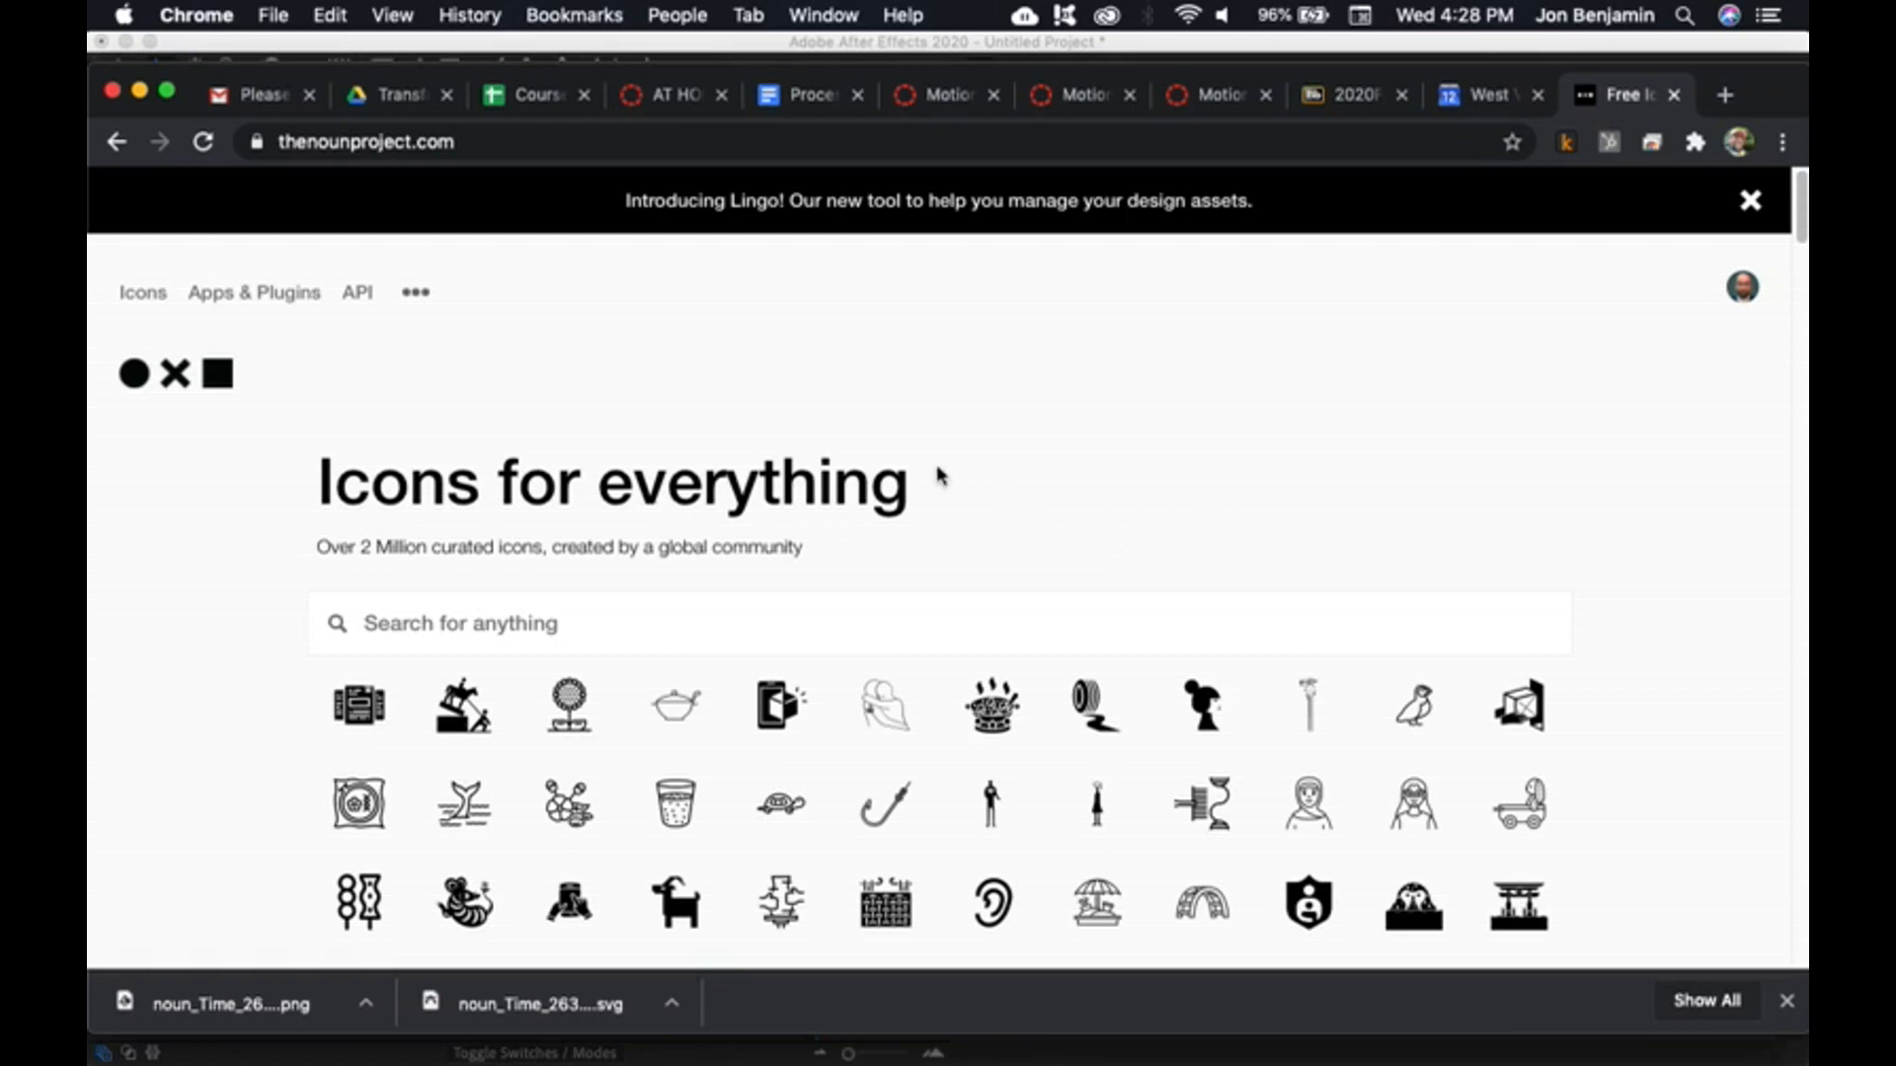
{"action": "scroll", "coordinate": [1066, 506], "scroll_direction": "down", "scroll_amount": 1}
{"action": "scroll", "coordinate": [1066, 505], "scroll_direction": "up", "scroll_amount": 1}
- Search the Noun Project for "time" and browse through the icon results
{"action": "left_click", "coordinate": [521, 631]}
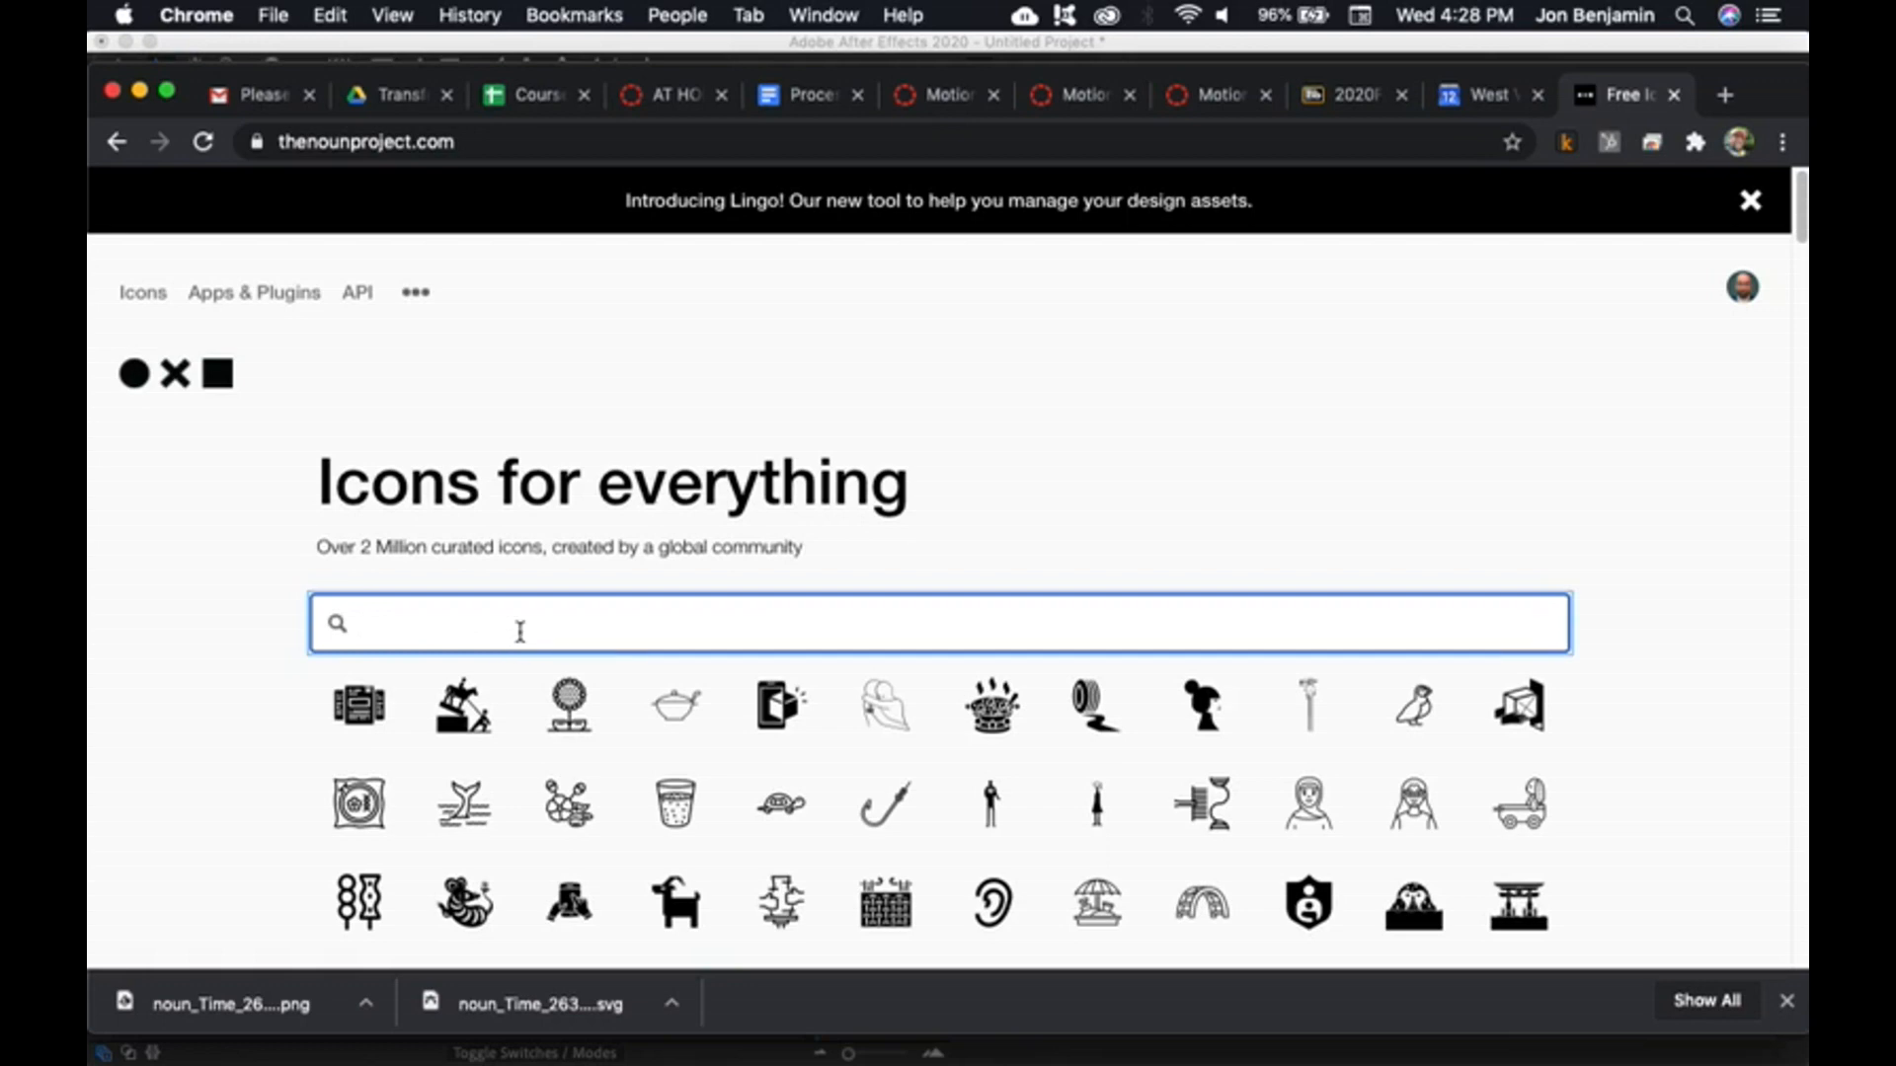
{"action": "type", "text": "time"}
{"action": "key", "text": "Return"}
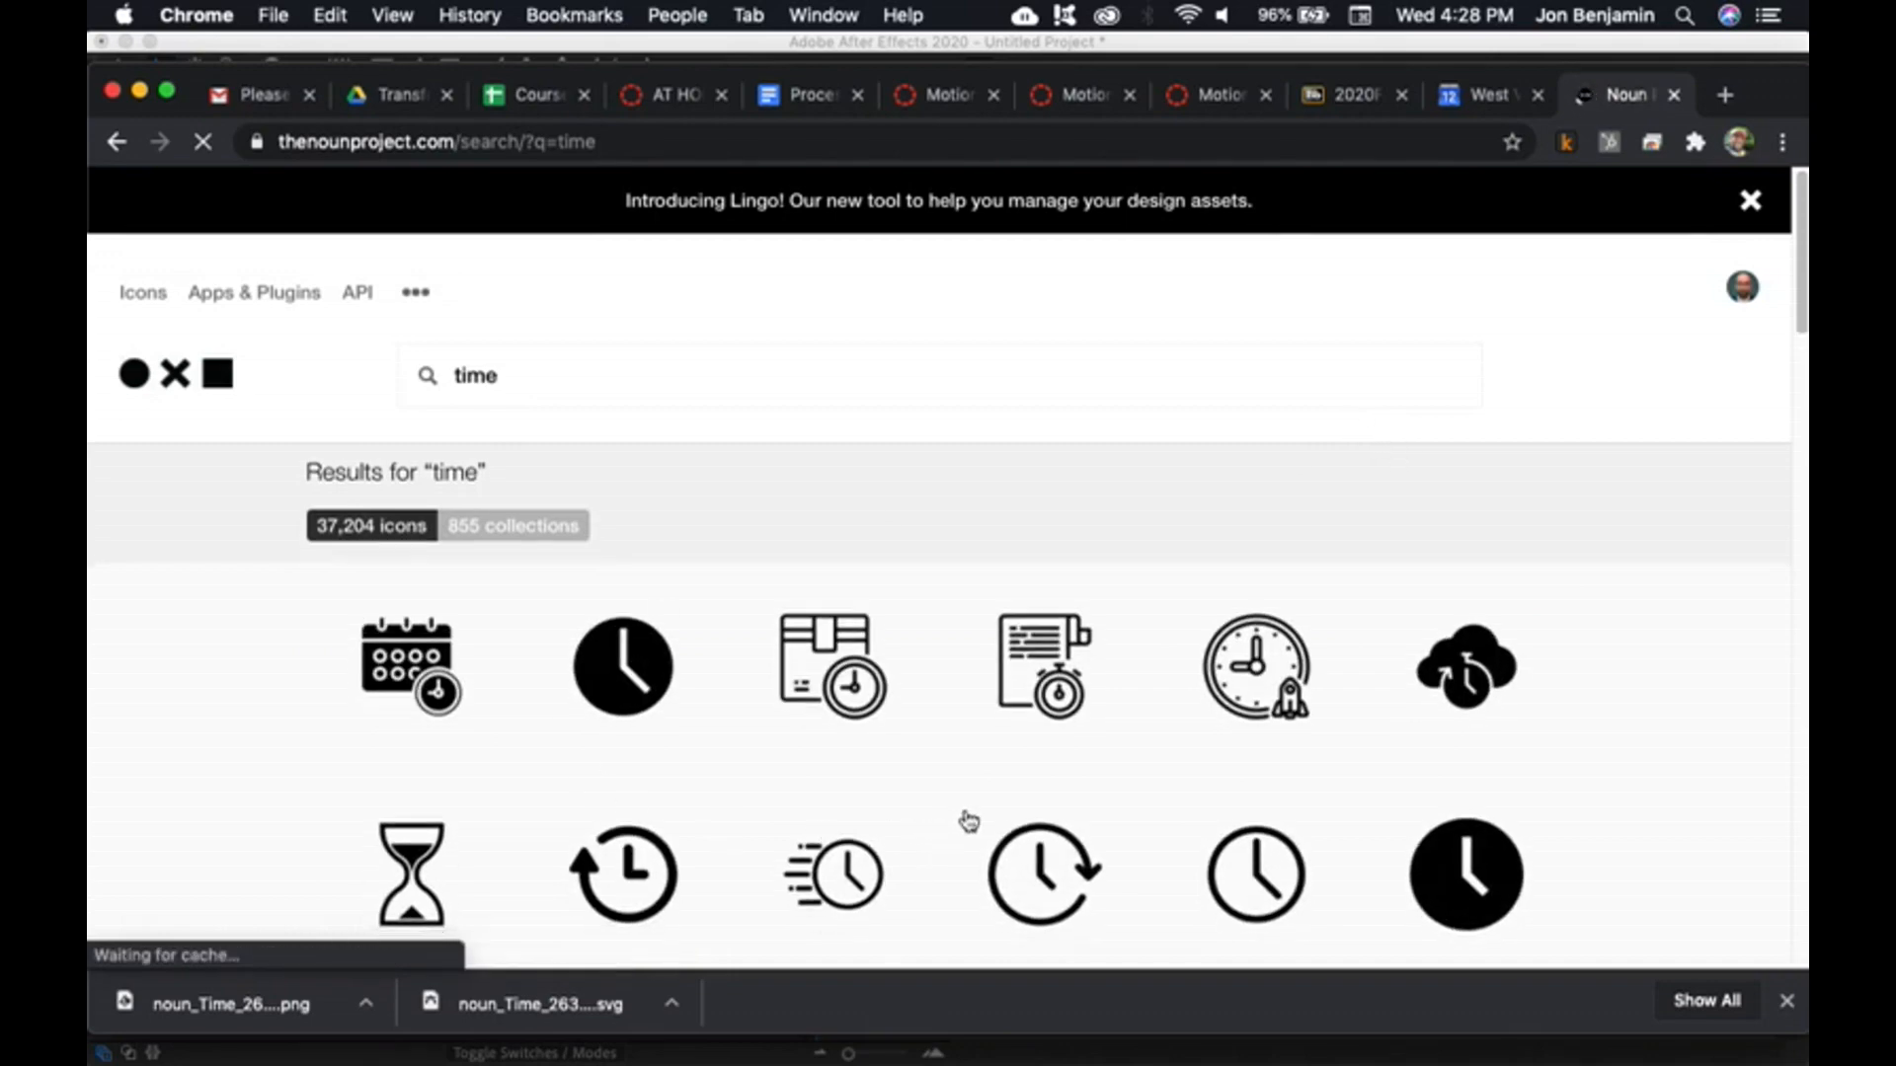
{"action": "scroll", "coordinate": [966, 817], "scroll_direction": "down", "scroll_amount": 15}
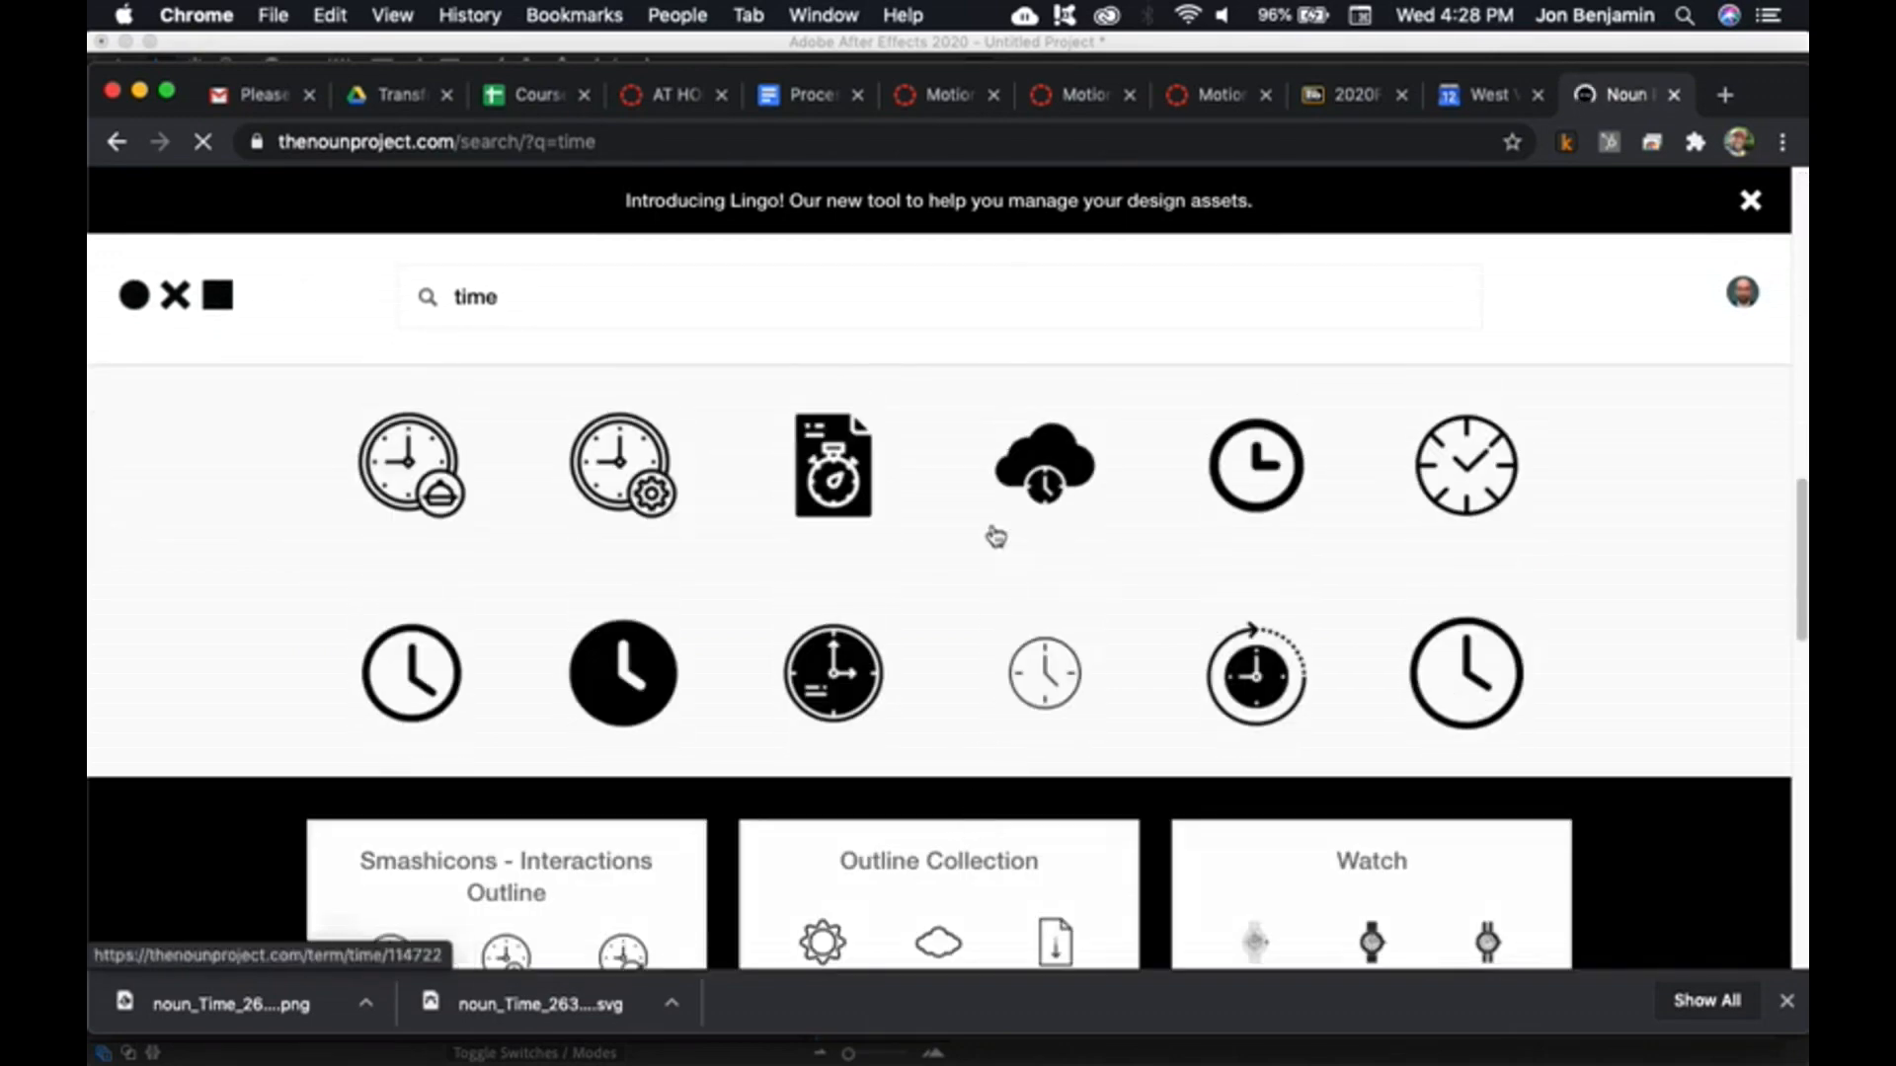
{"action": "scroll", "coordinate": [969, 589], "scroll_direction": "down", "scroll_amount": 1}
{"action": "scroll", "coordinate": [1046, 652], "scroll_direction": "down", "scroll_amount": 5}
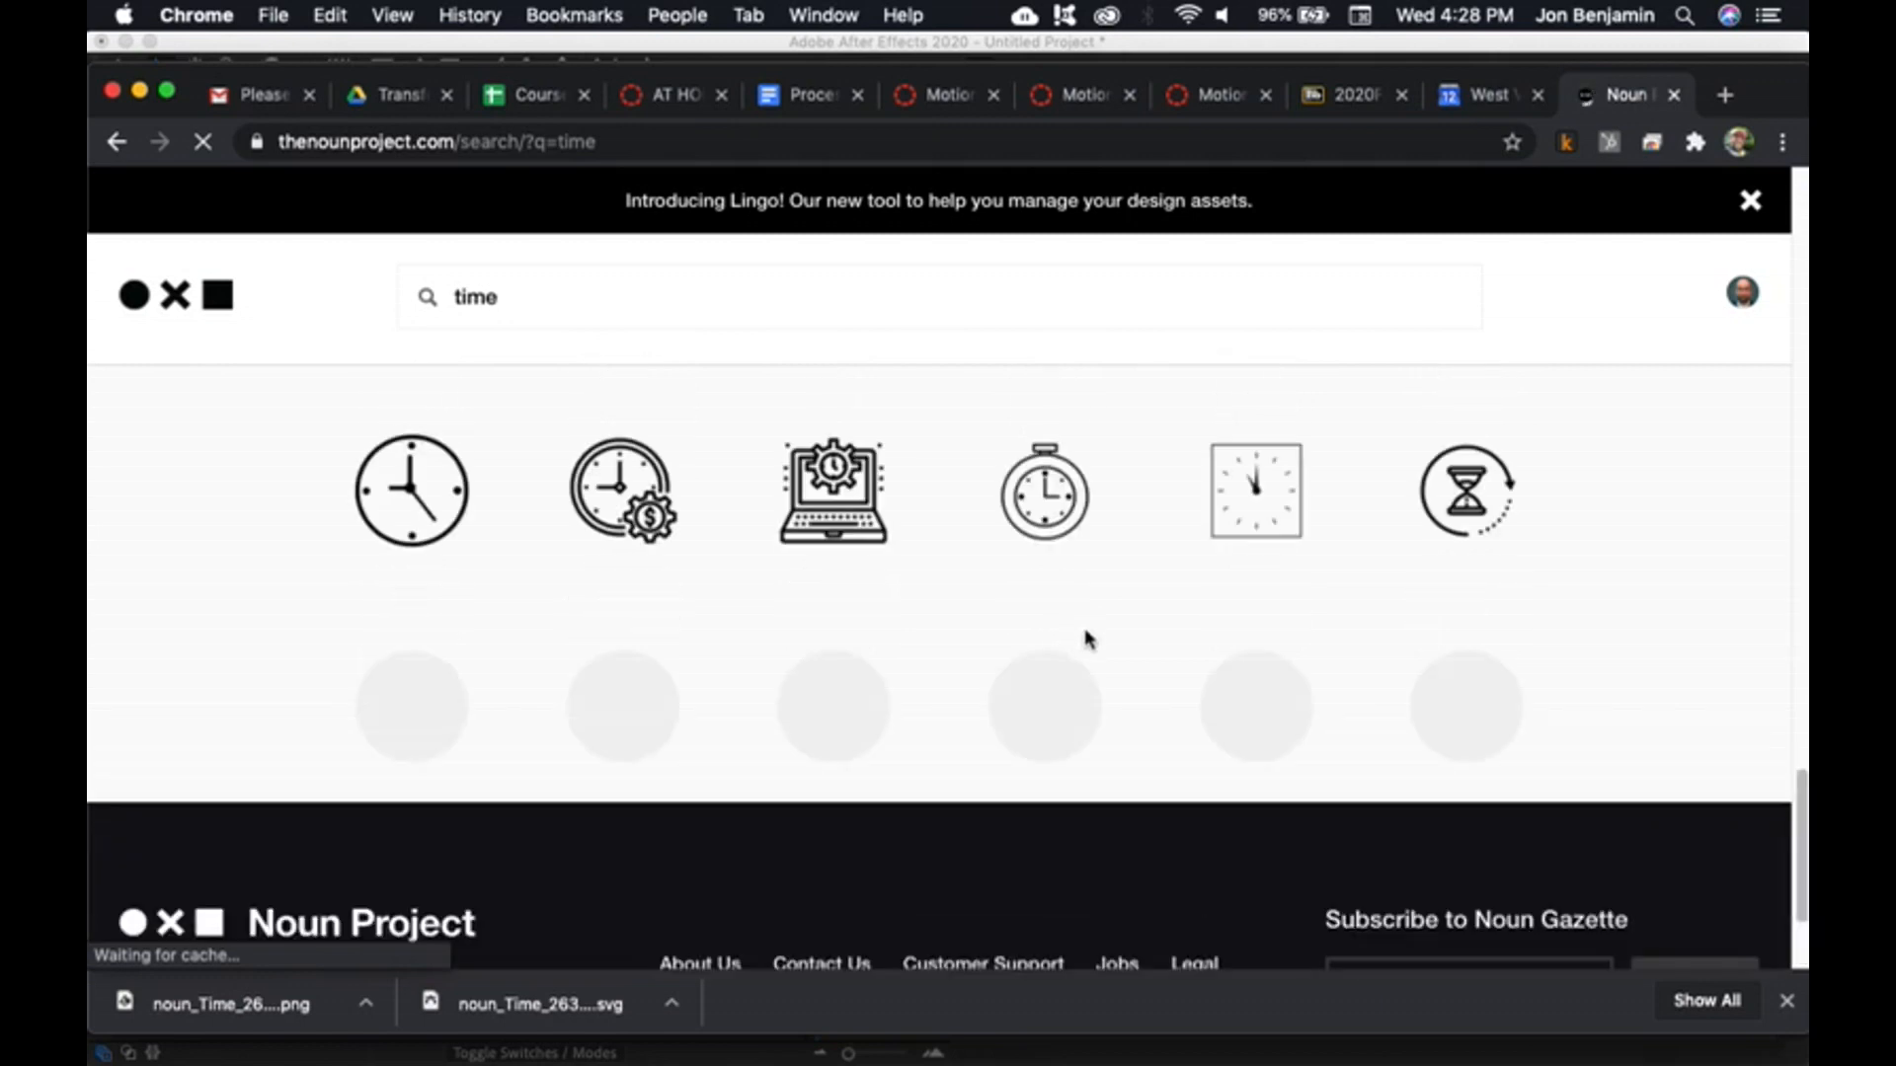
{"action": "scroll", "coordinate": [1099, 609], "scroll_direction": "down", "scroll_amount": 10}
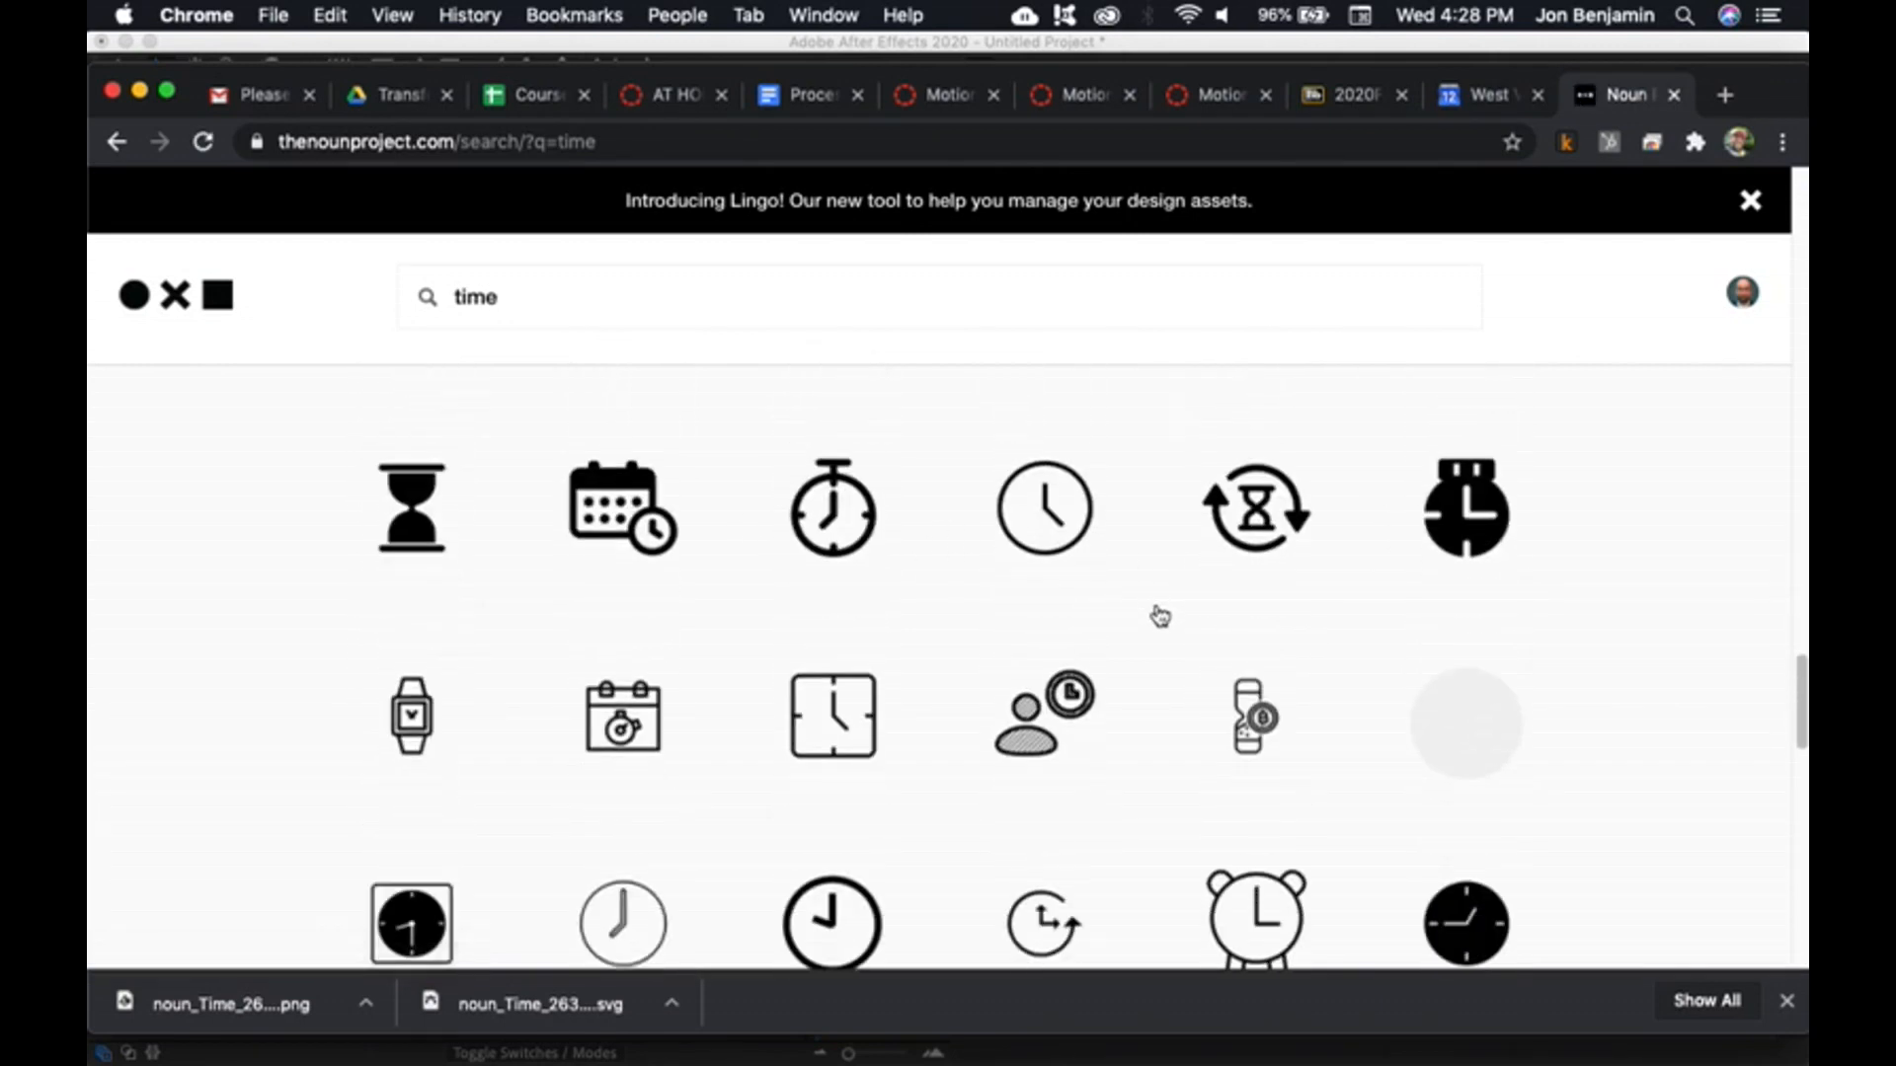
{"action": "scroll", "coordinate": [1136, 608], "scroll_direction": "down", "scroll_amount": 9}
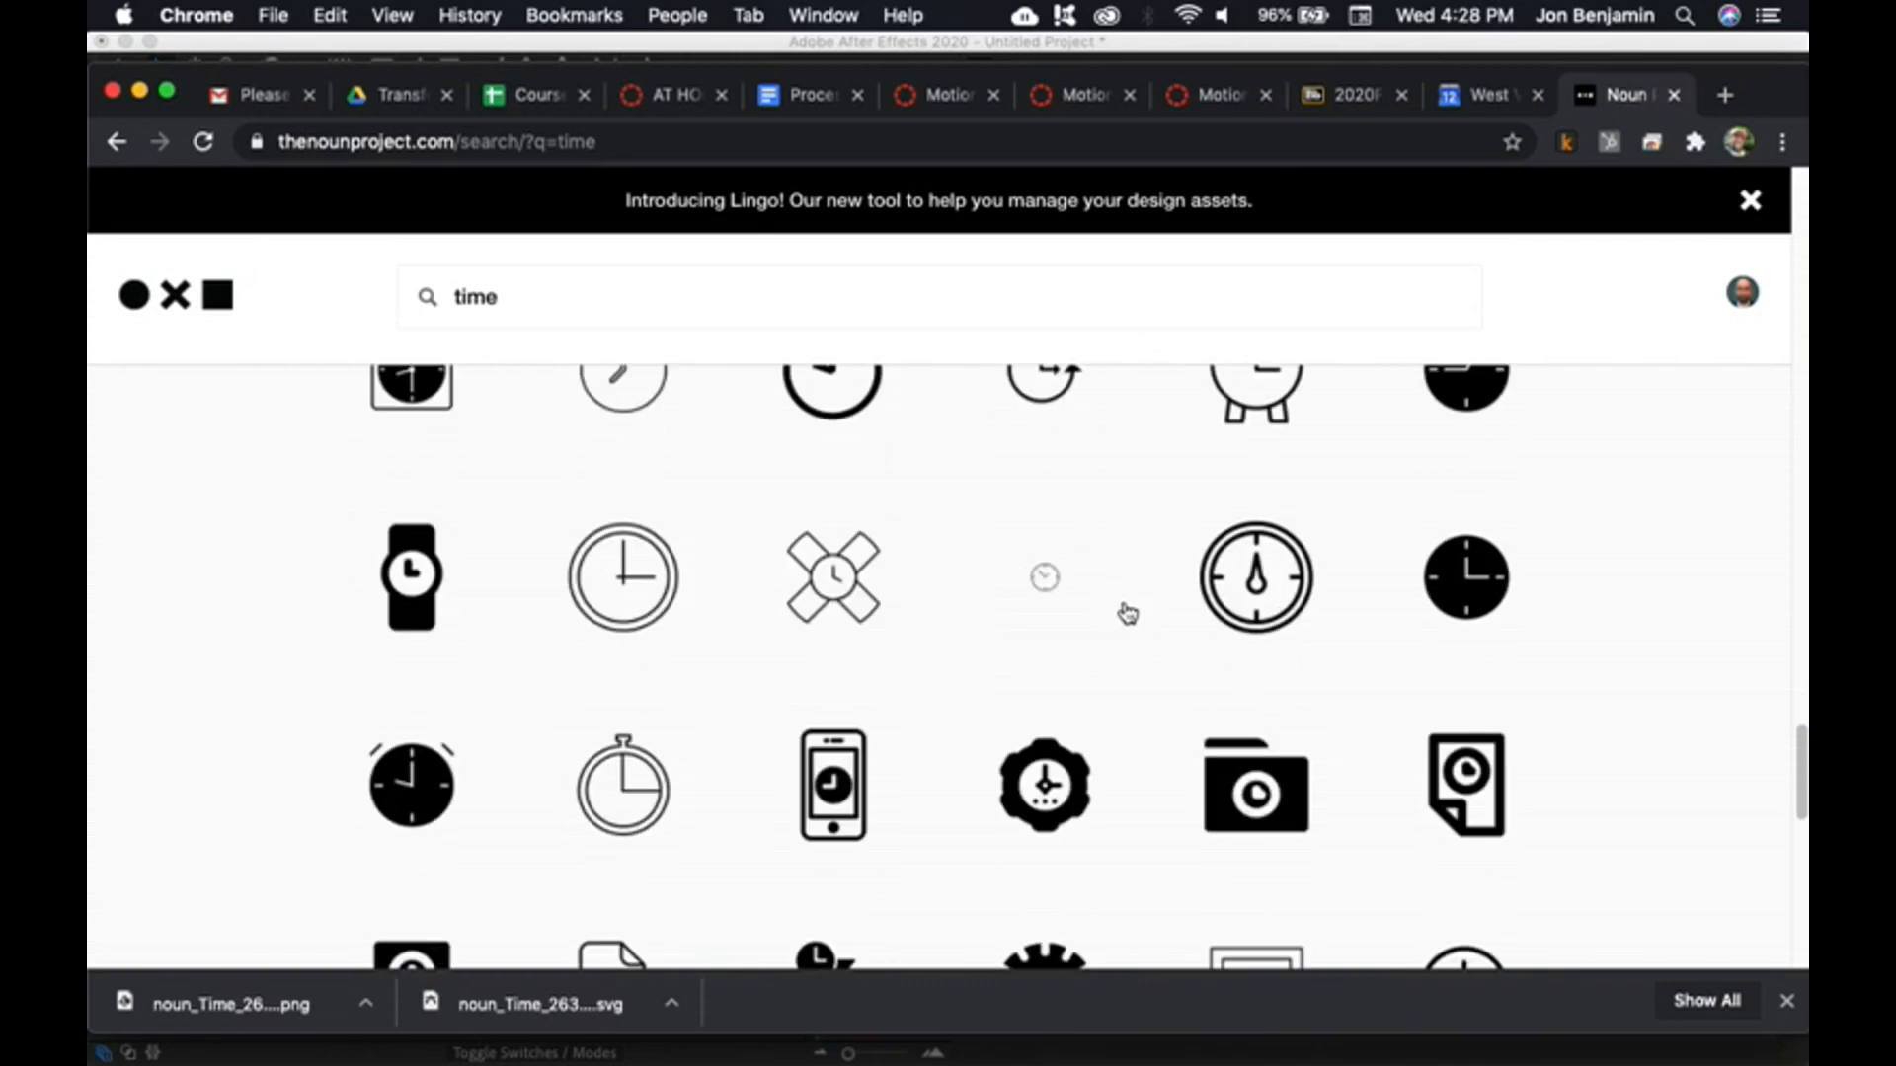
{"action": "scroll", "coordinate": [1135, 614], "scroll_direction": "down", "scroll_amount": 10}
{"action": "scroll", "coordinate": [1130, 617], "scroll_direction": "up", "scroll_amount": 10}
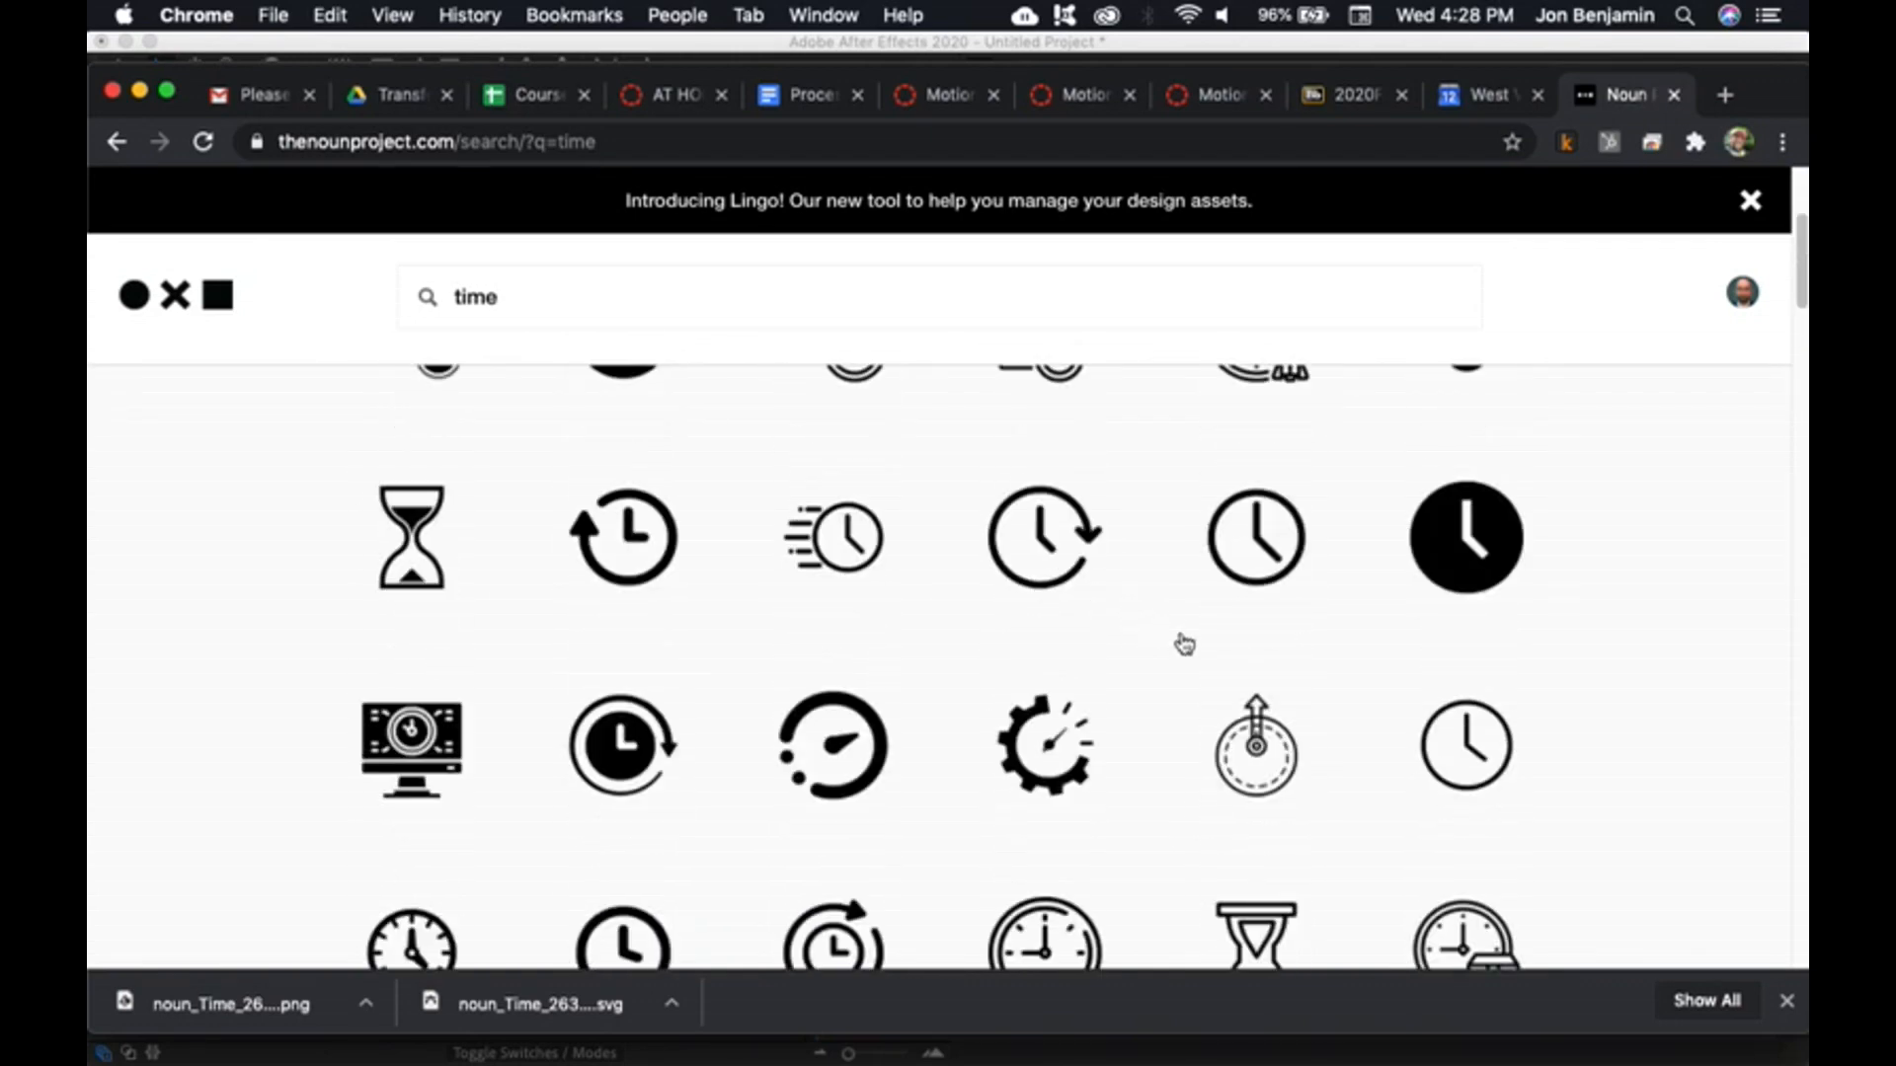
- Open the clock icon encircled by a downward arrow, check its Creative Commons license and bring up its download choices
{"action": "left_click", "coordinate": [1049, 541]}
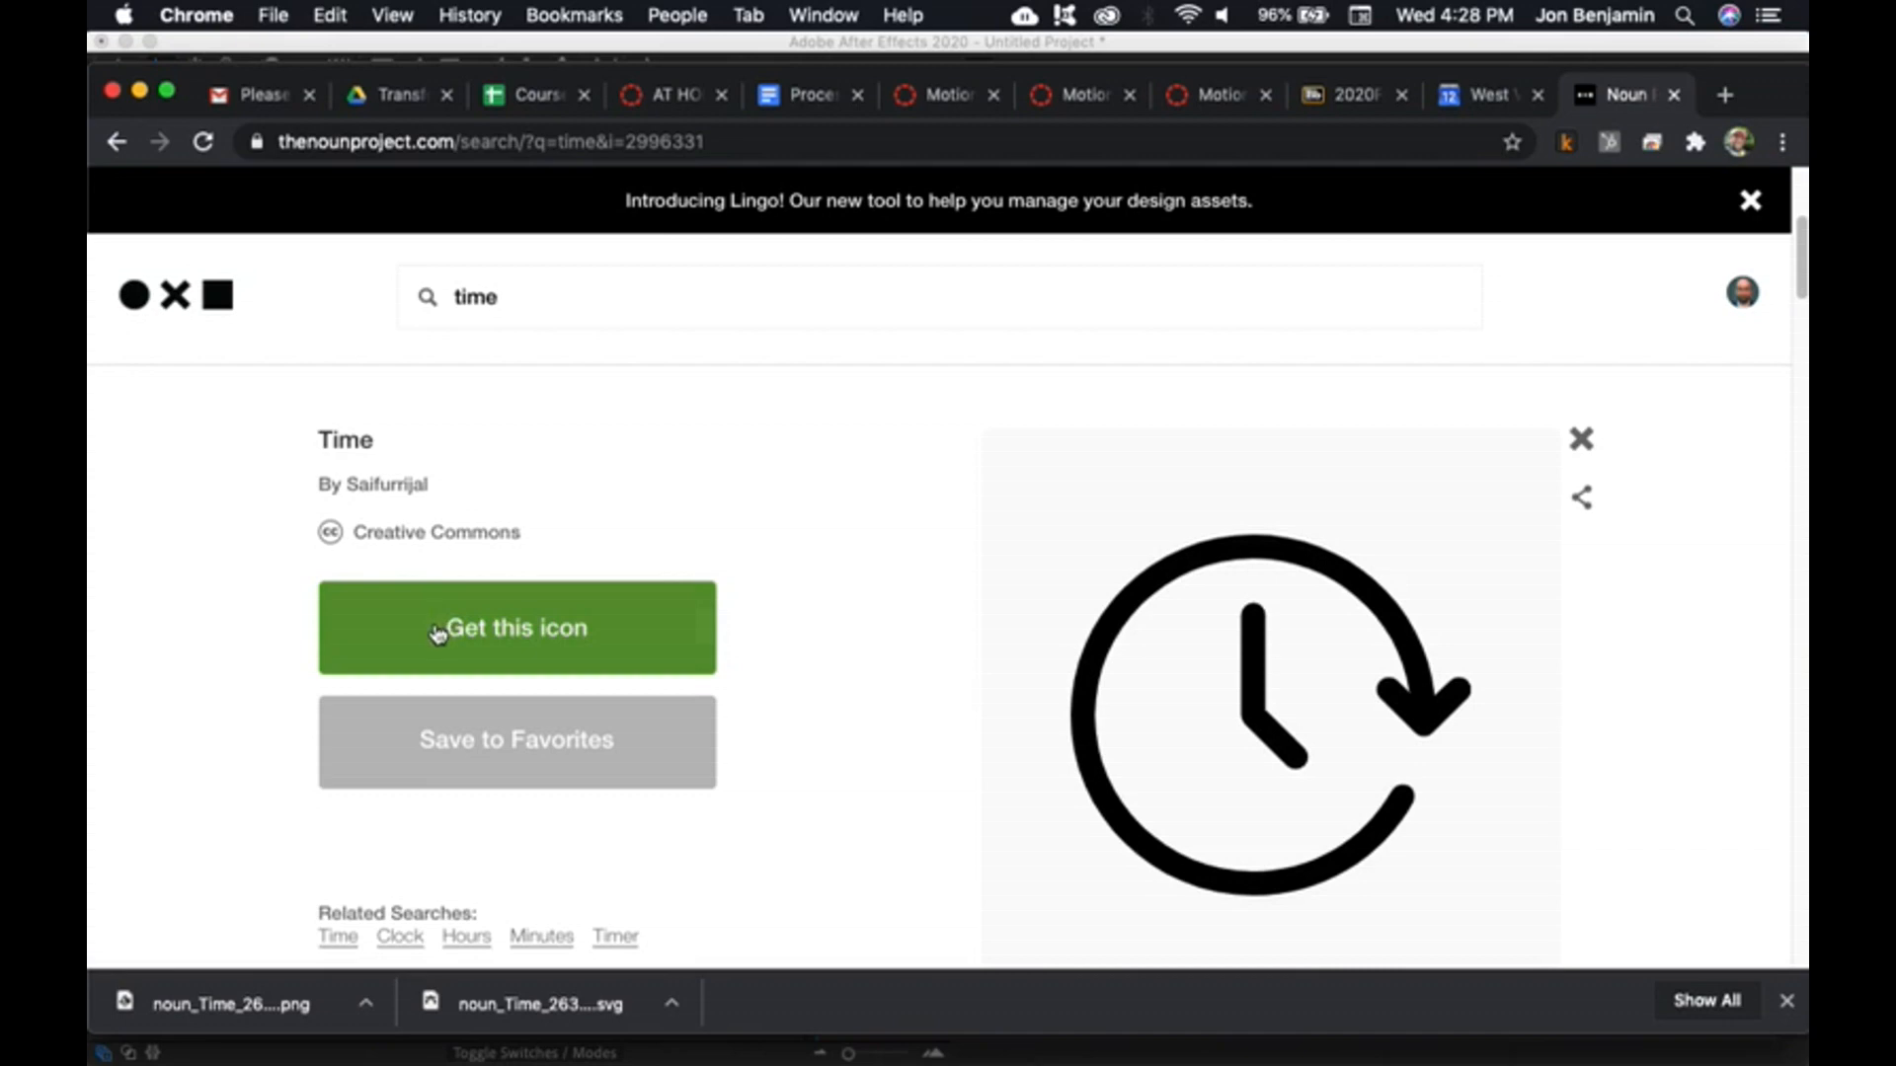
{"action": "mouse_move", "coordinate": [438, 539]}
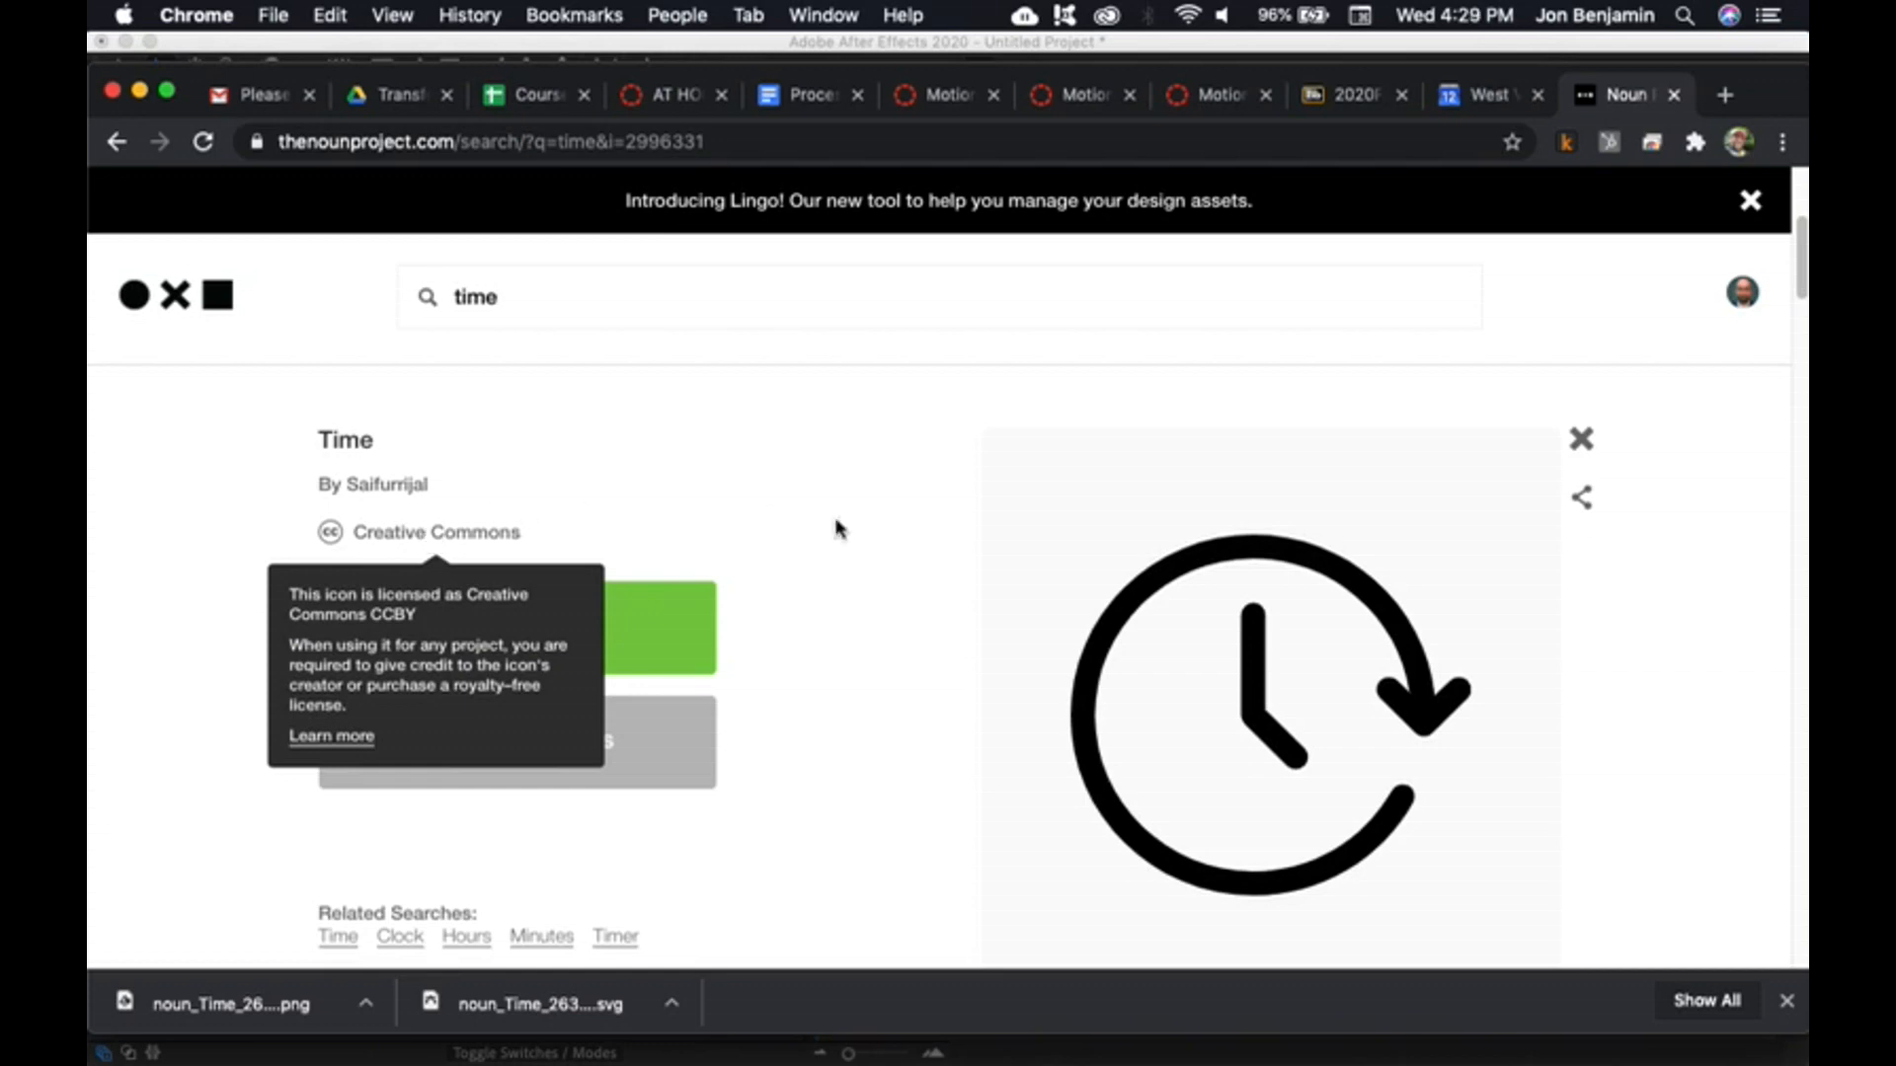
{"action": "left_click", "coordinate": [594, 644]}
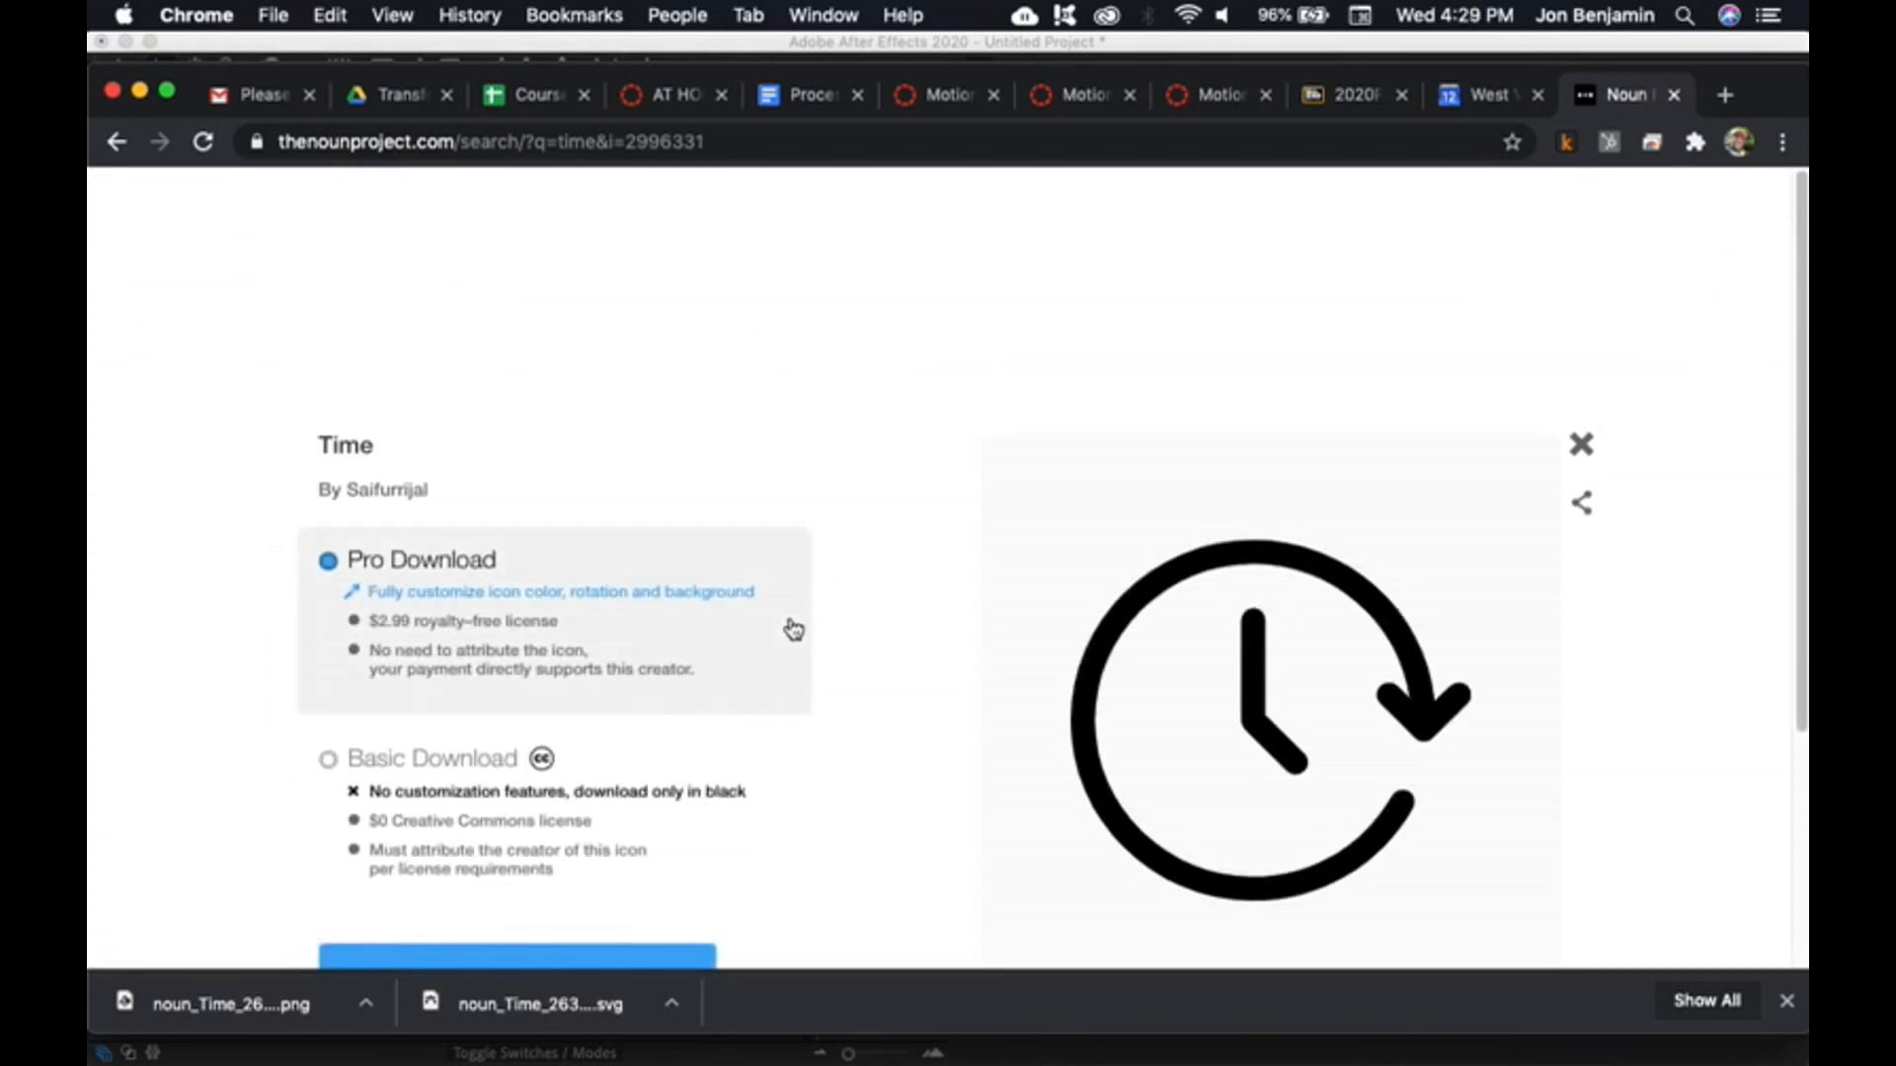
- Choose the free Basic Download for the clock icon and continue to its attribution text and PNG and SVG formats
{"action": "scroll", "coordinate": [810, 647], "scroll_direction": "down", "scroll_amount": 1}
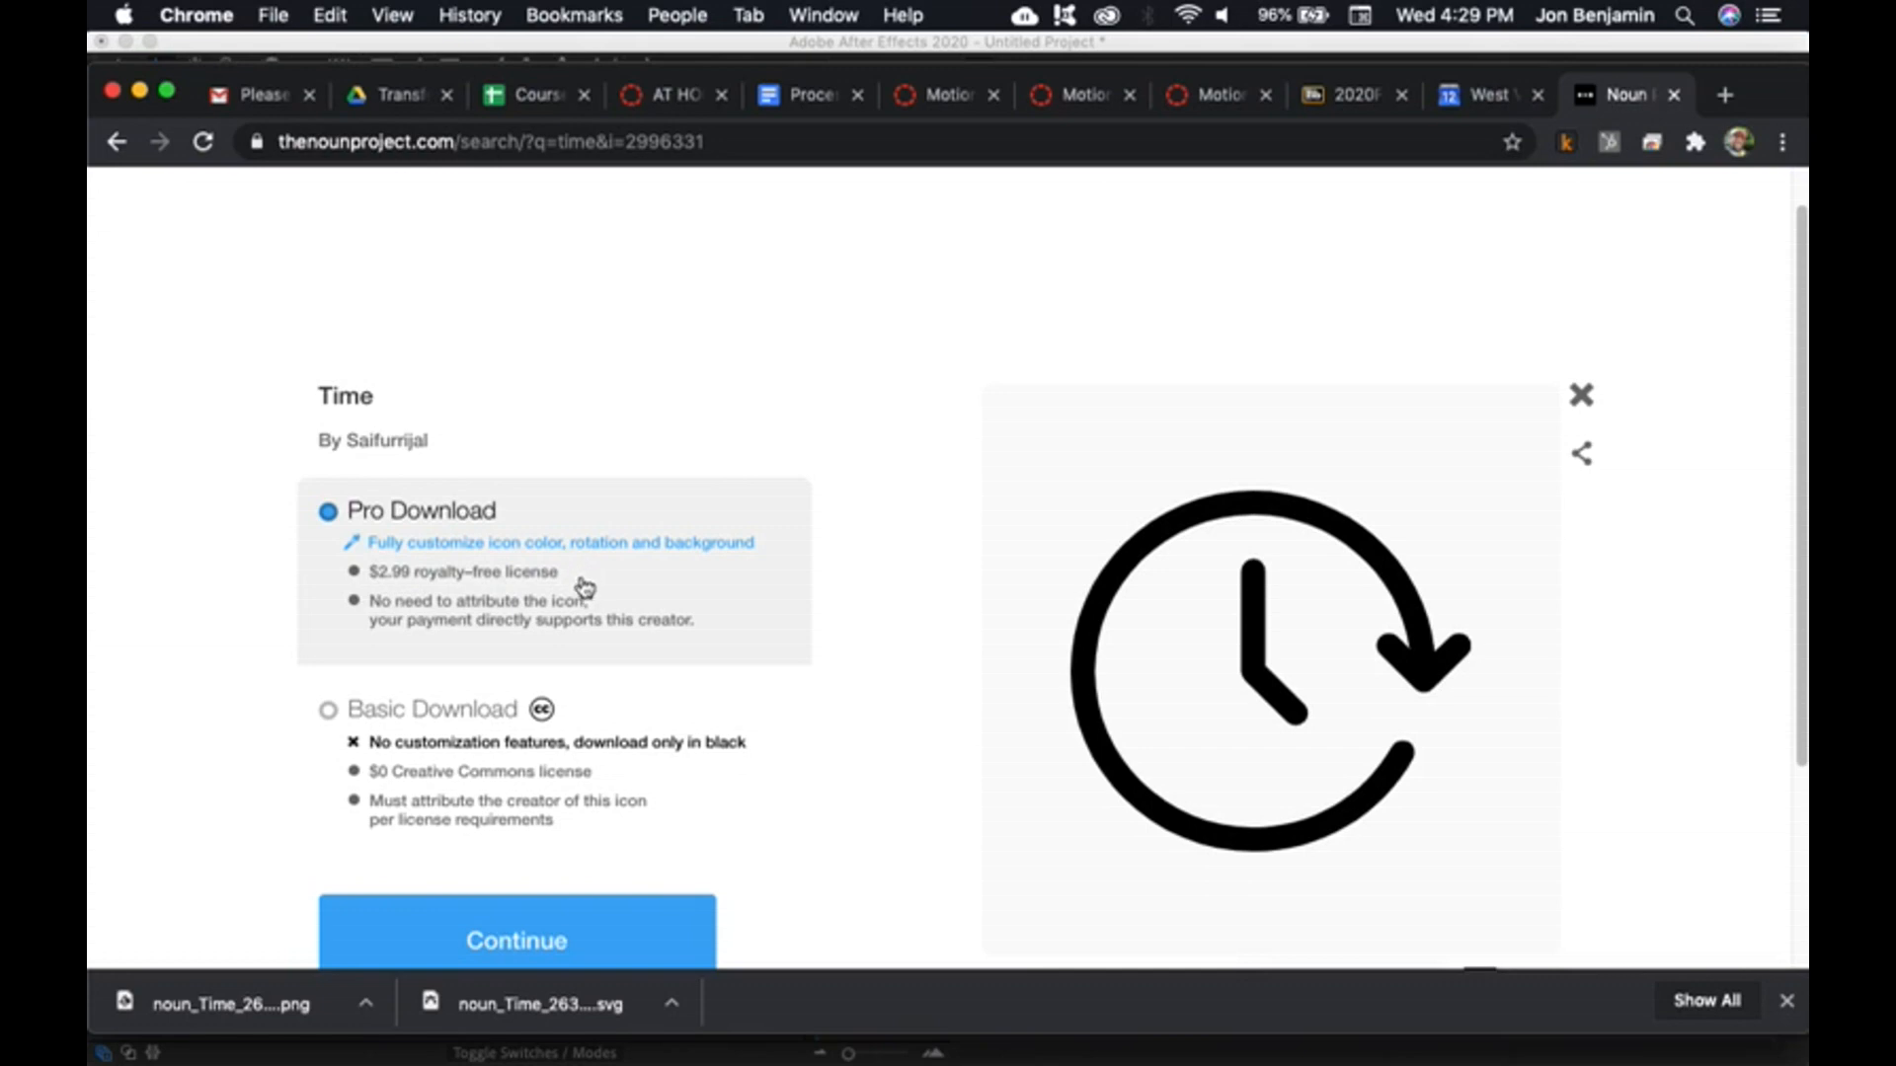
{"action": "scroll", "coordinate": [589, 577], "scroll_direction": "down", "scroll_amount": 2}
{"action": "scroll", "coordinate": [553, 534], "scroll_direction": "down", "scroll_amount": 2}
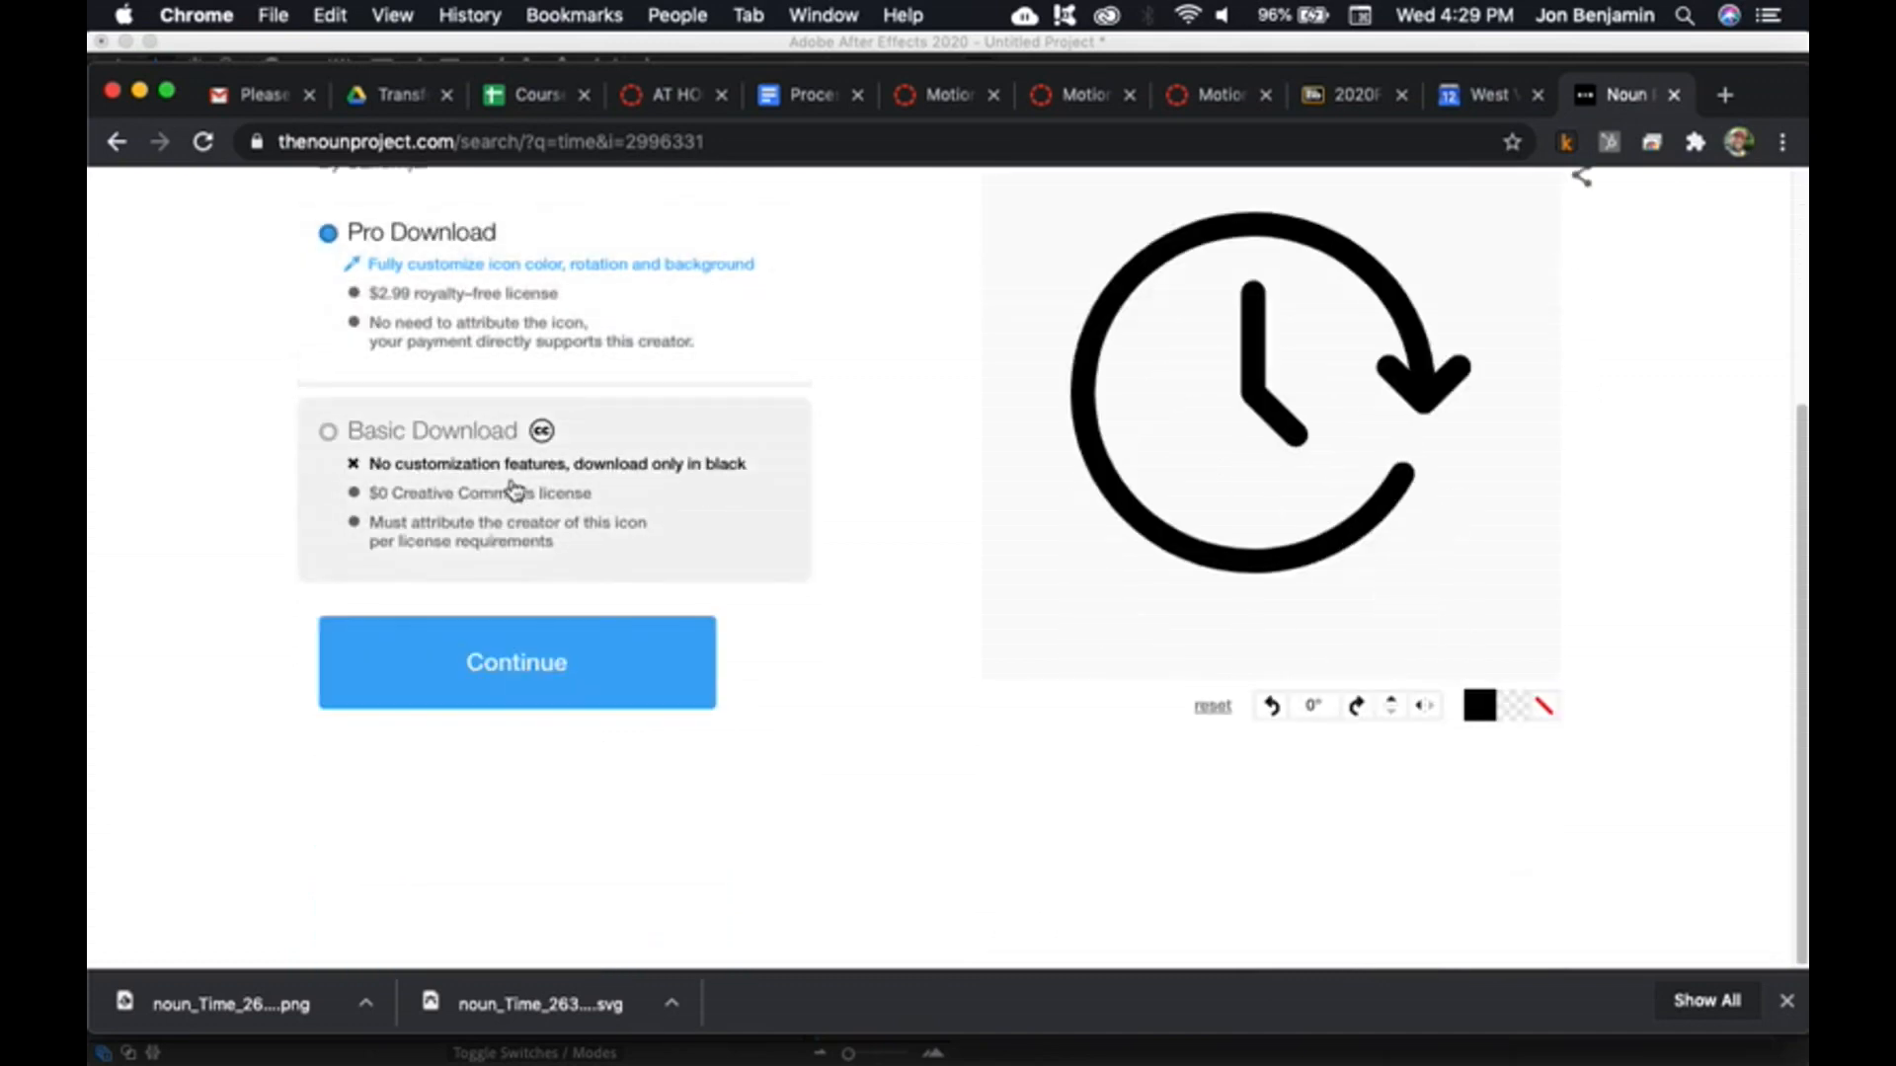
{"action": "left_click", "coordinate": [436, 450]}
{"action": "scroll", "coordinate": [795, 477], "scroll_direction": "up", "scroll_amount": 1}
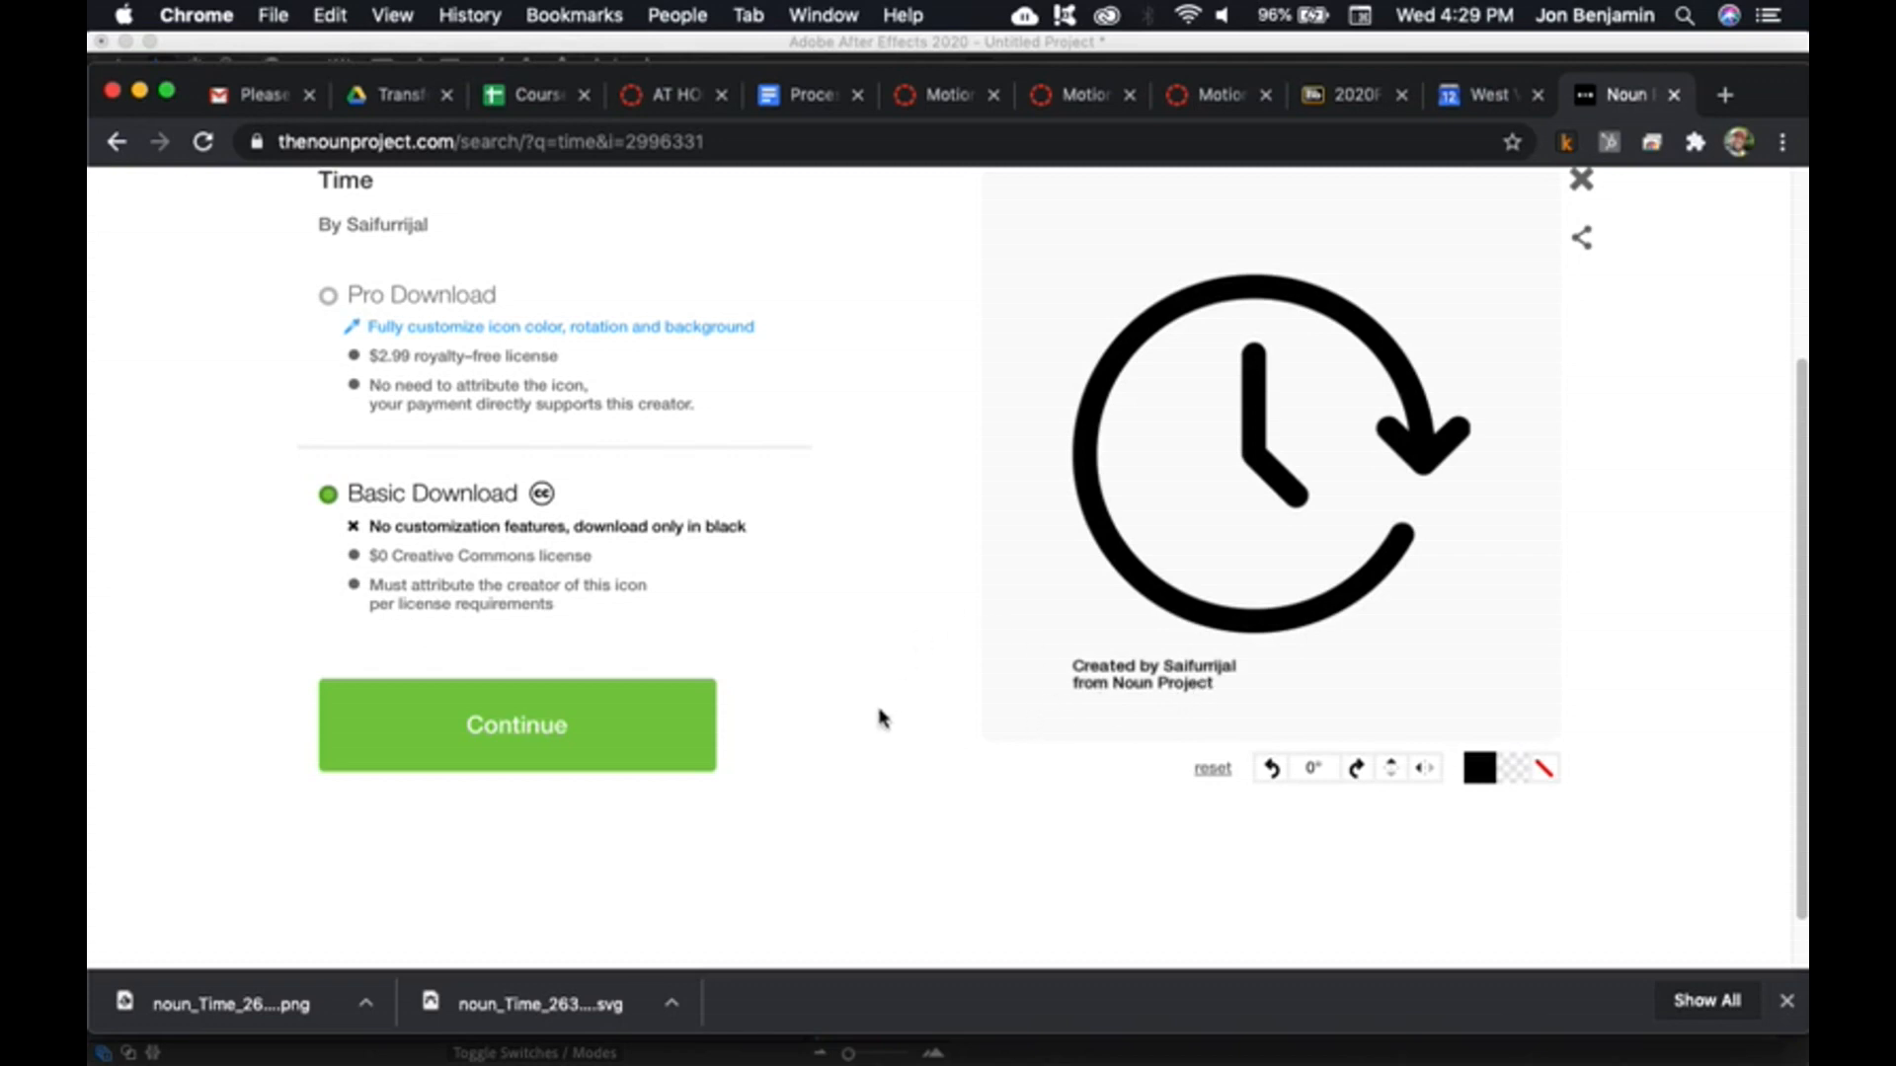
{"action": "left_click", "coordinate": [505, 731]}
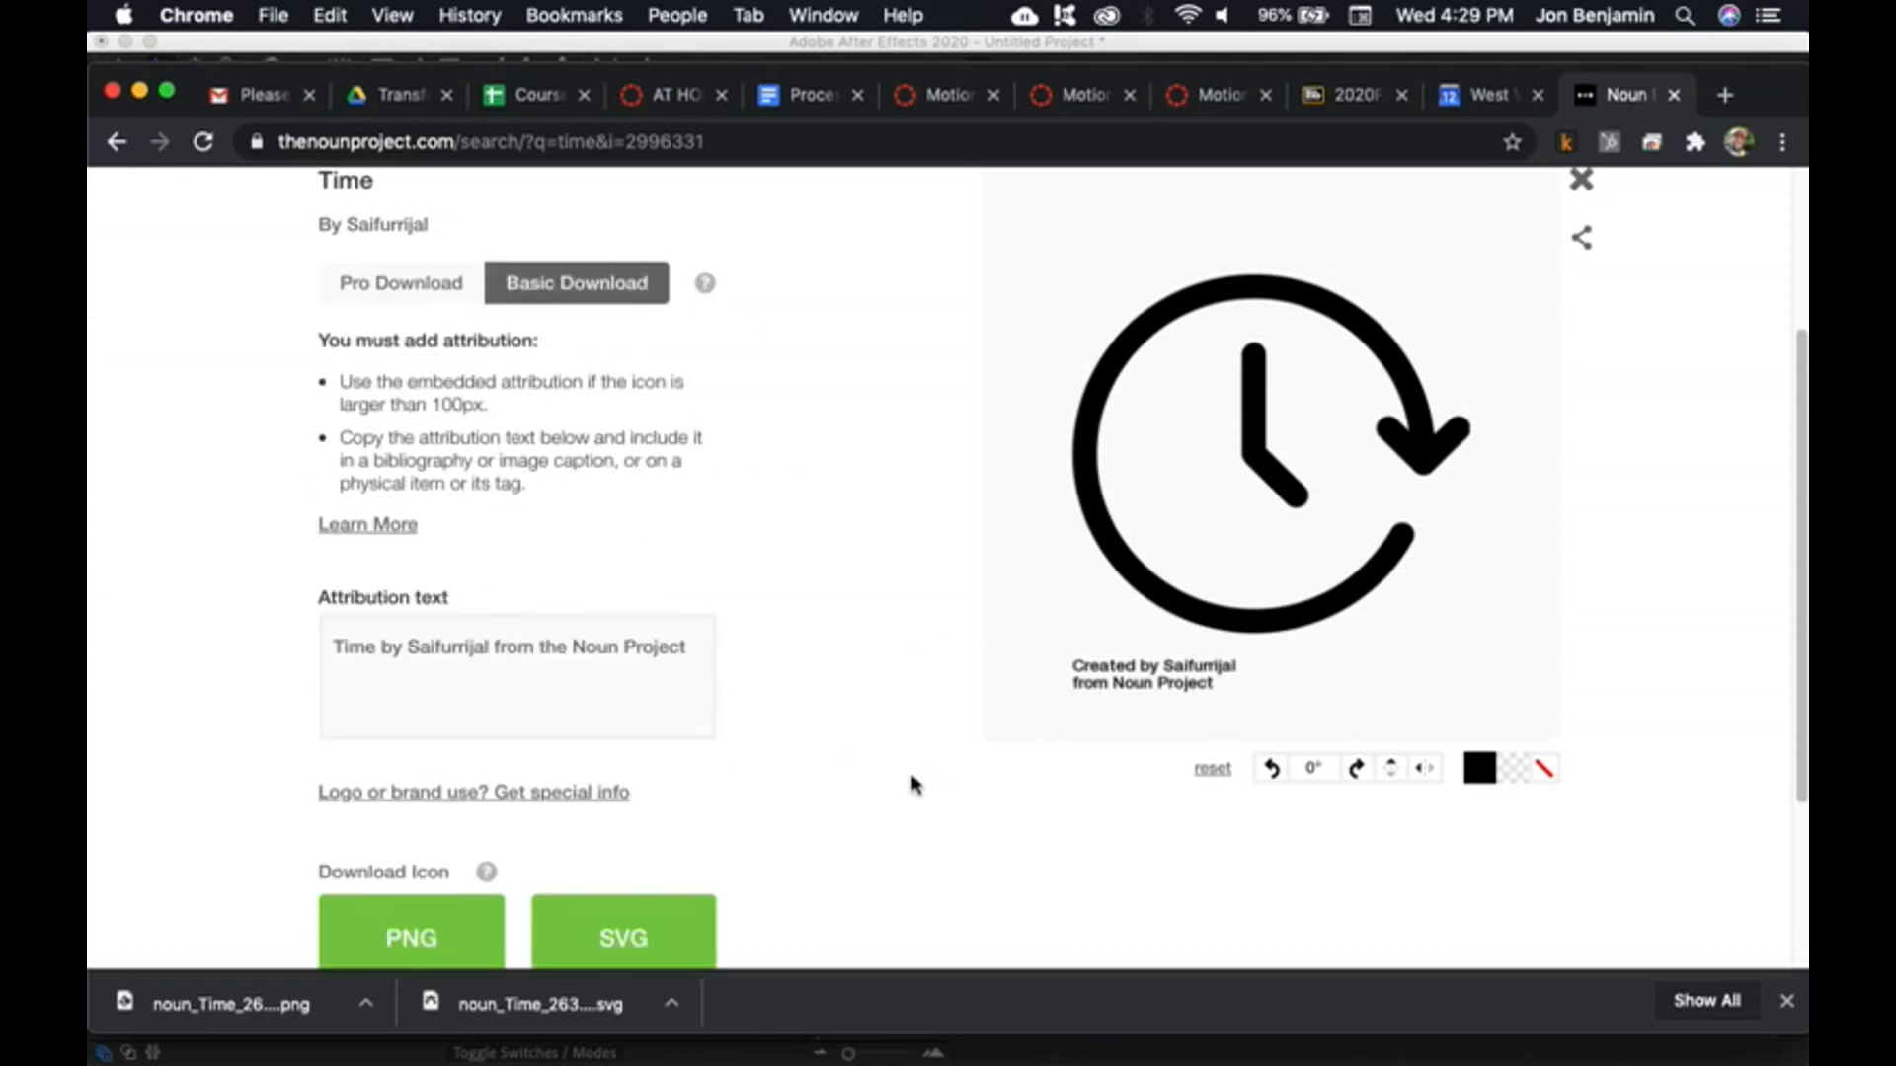
{"action": "scroll", "coordinate": [912, 785], "scroll_direction": "down", "scroll_amount": 1}
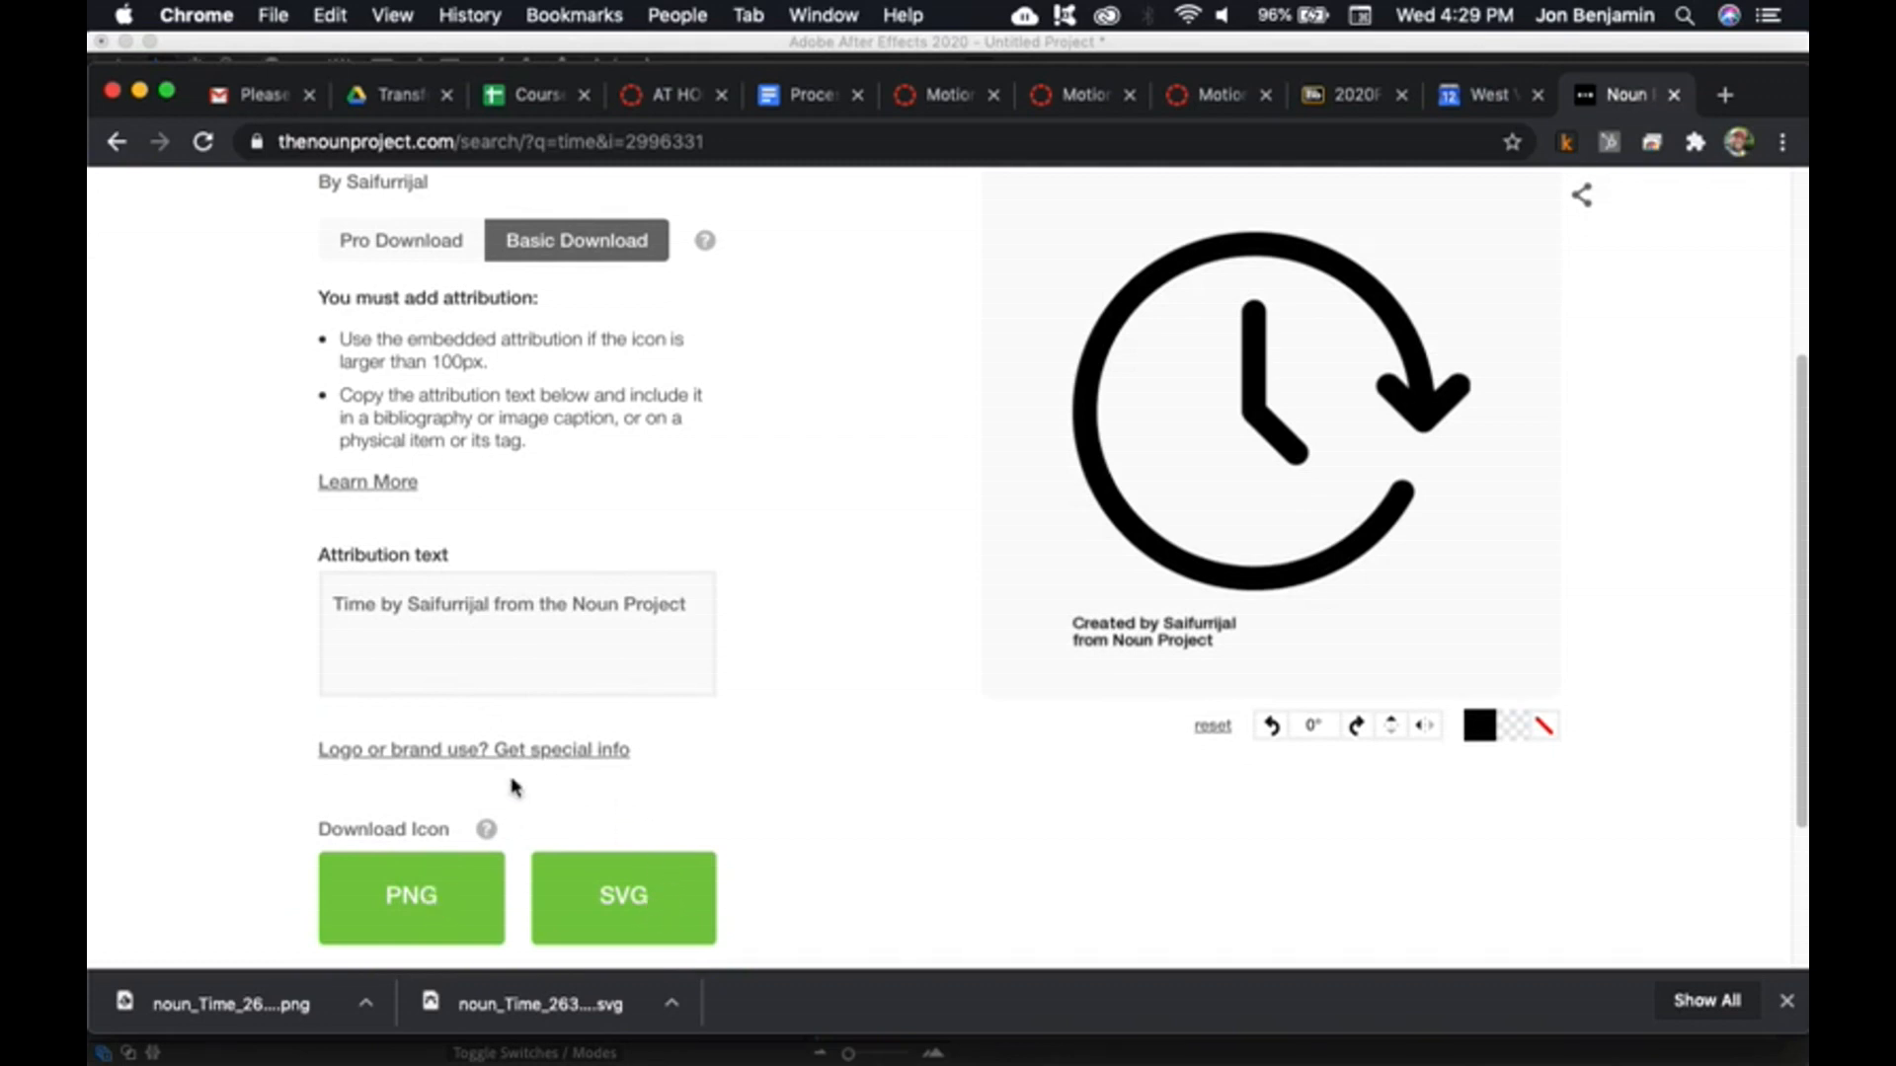
{"action": "scroll", "coordinate": [783, 805], "scroll_direction": "down", "scroll_amount": 1}
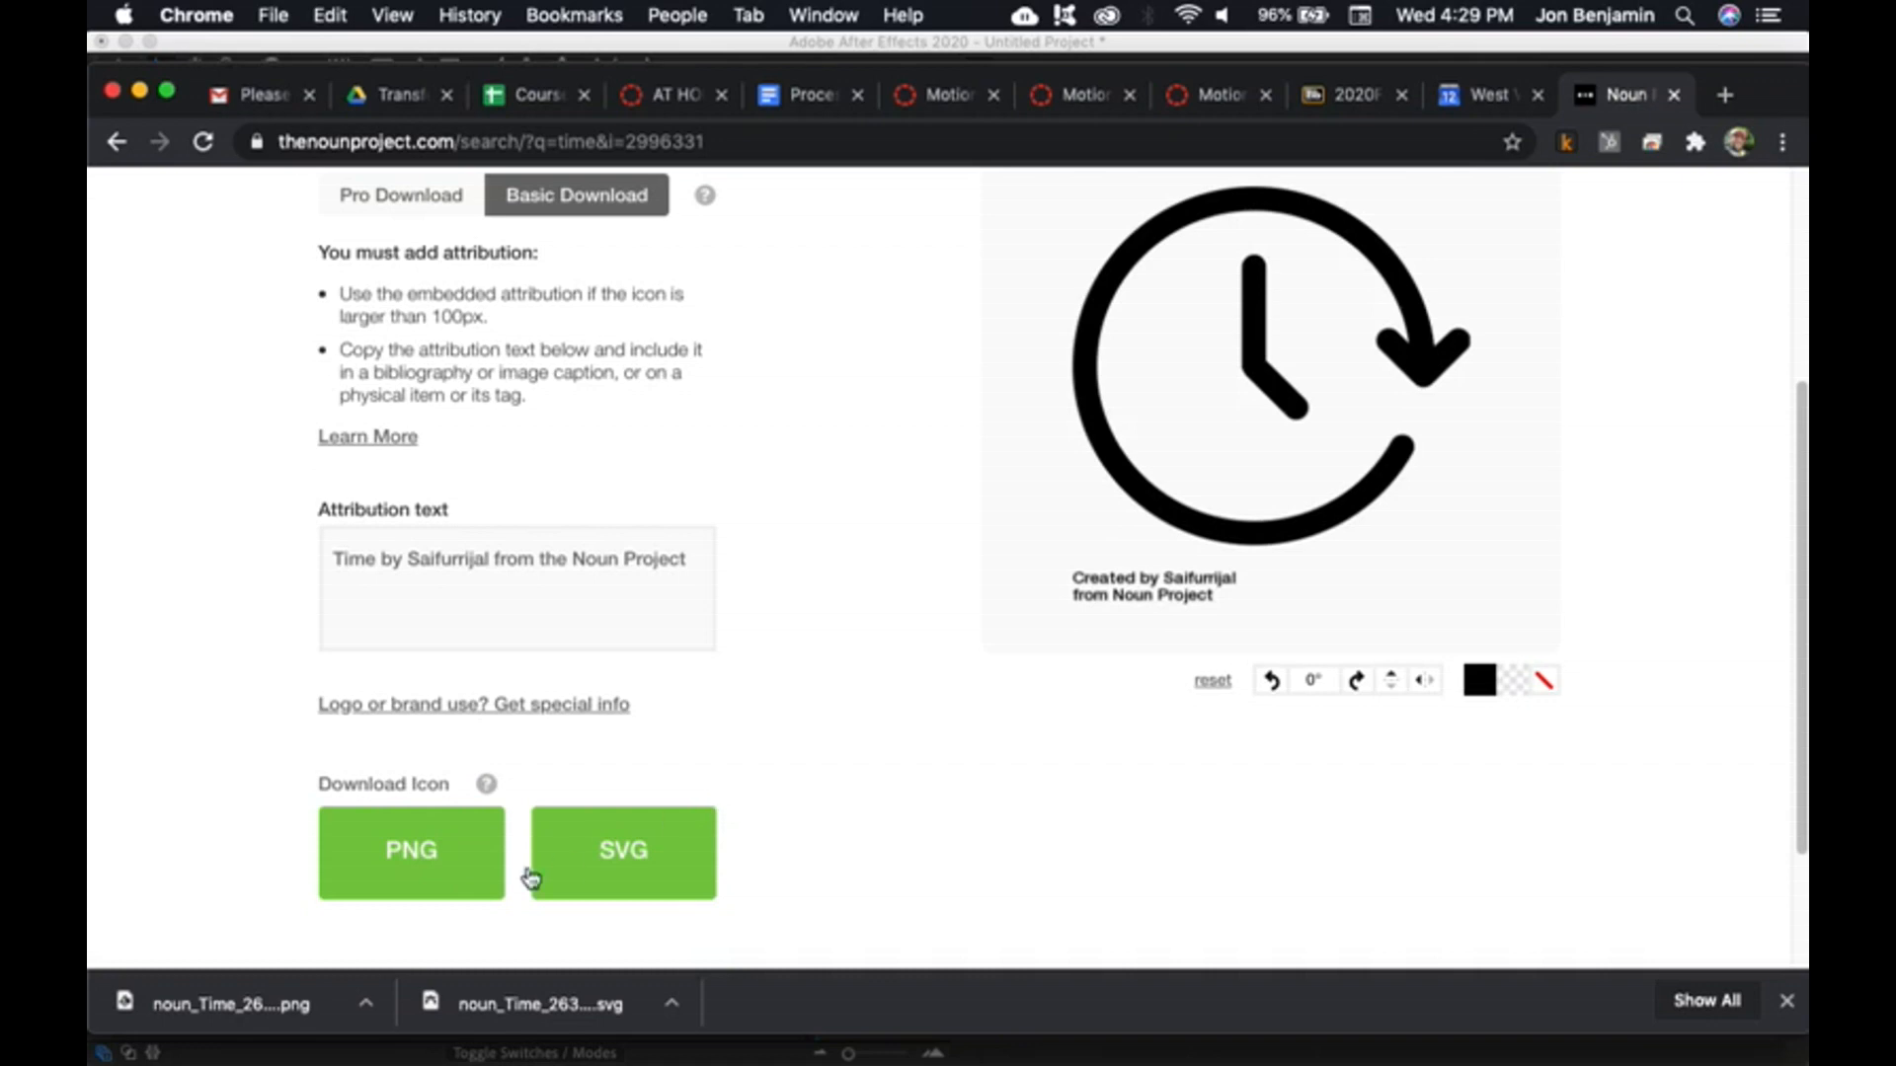
- Switch back to After Effects and save the project as MG4maskd.aep in the Kinetic Type folder
{"action": "key", "text": "super+Tab"}
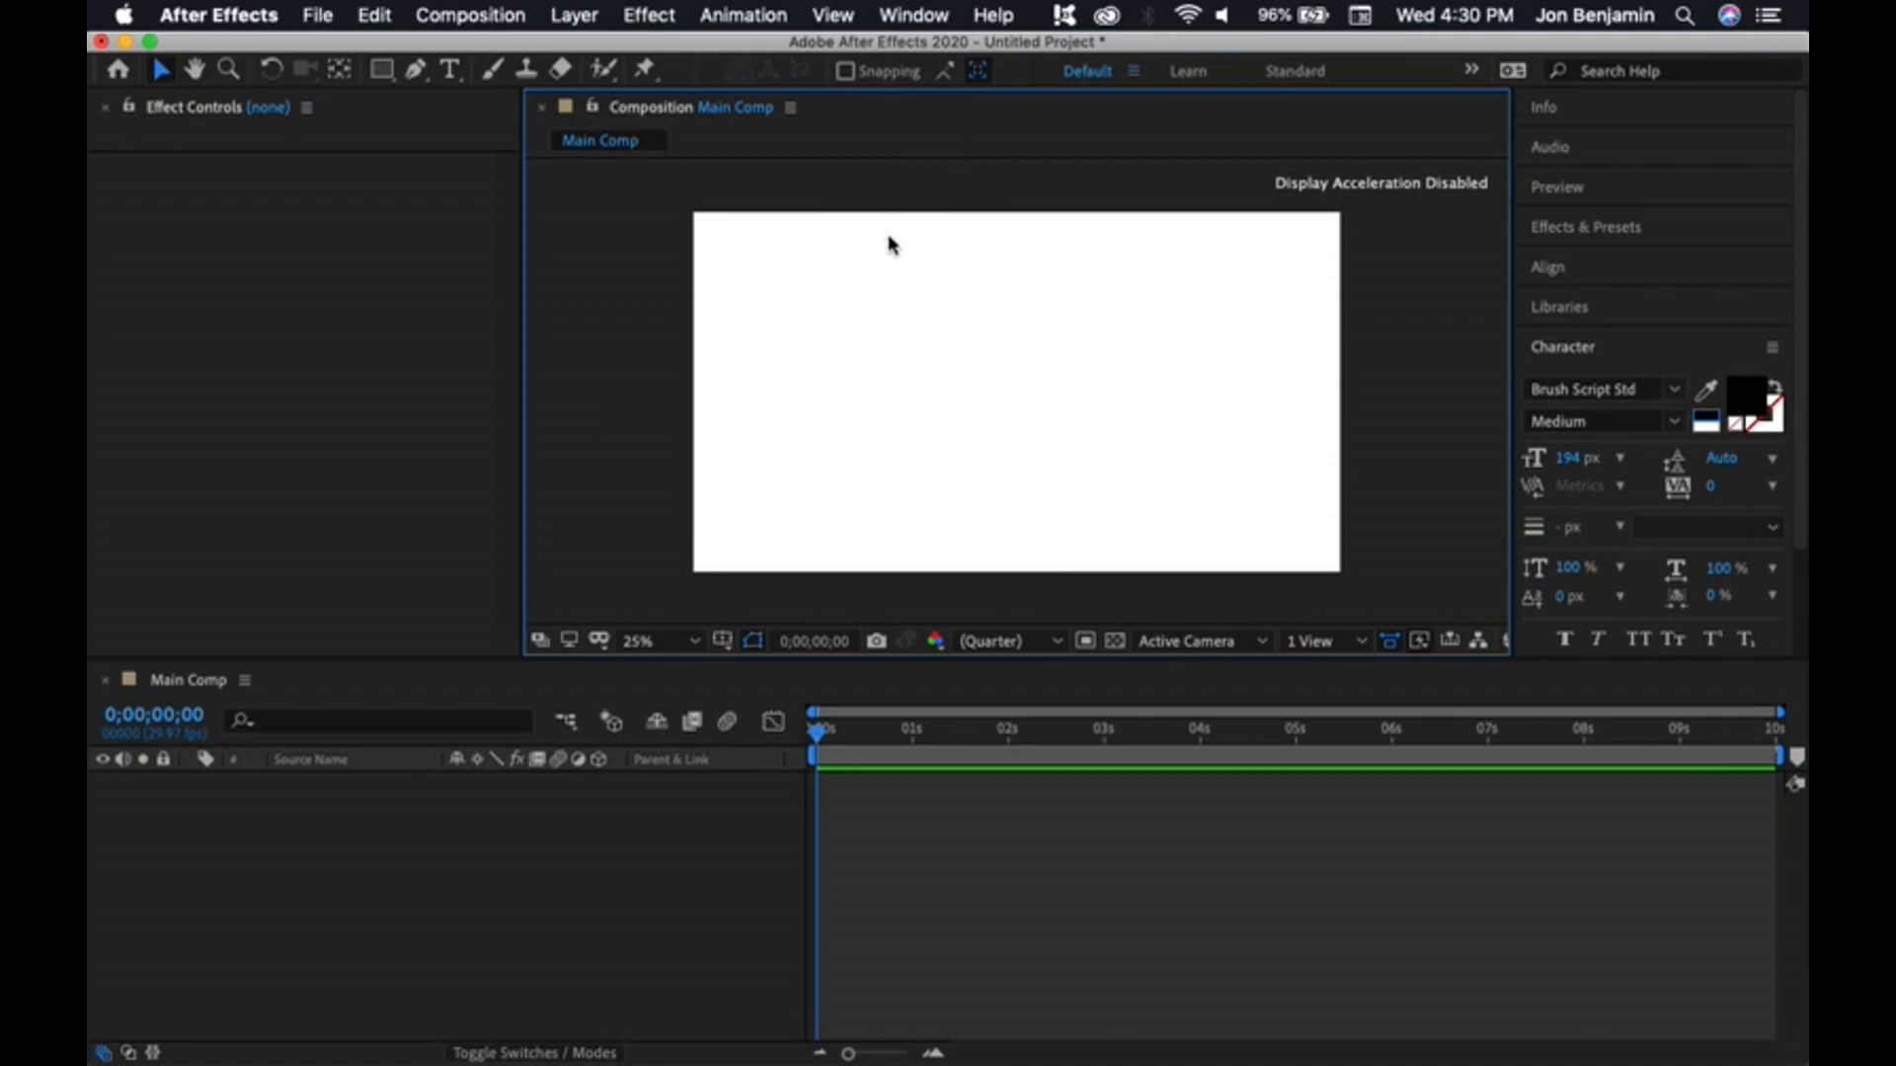
{"action": "key", "text": "super+s"}
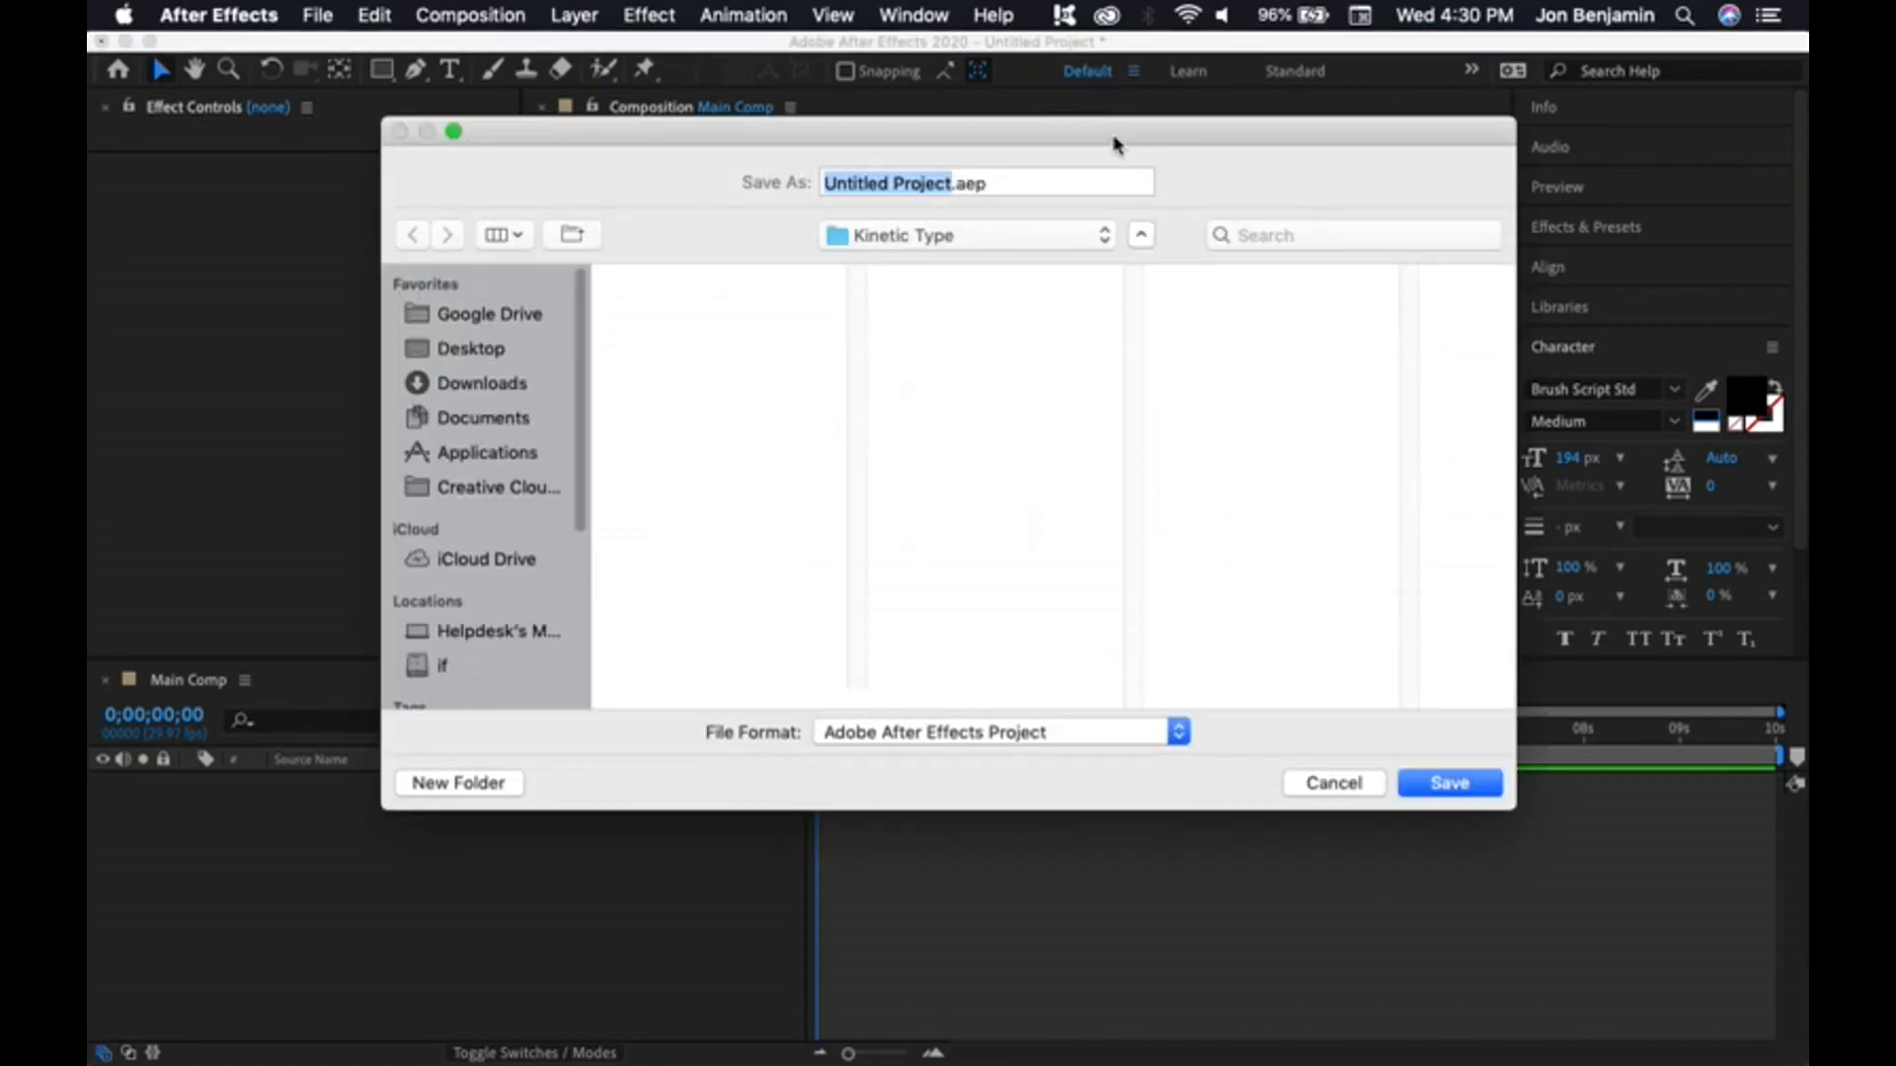
{"action": "type", "text": "MG4"}
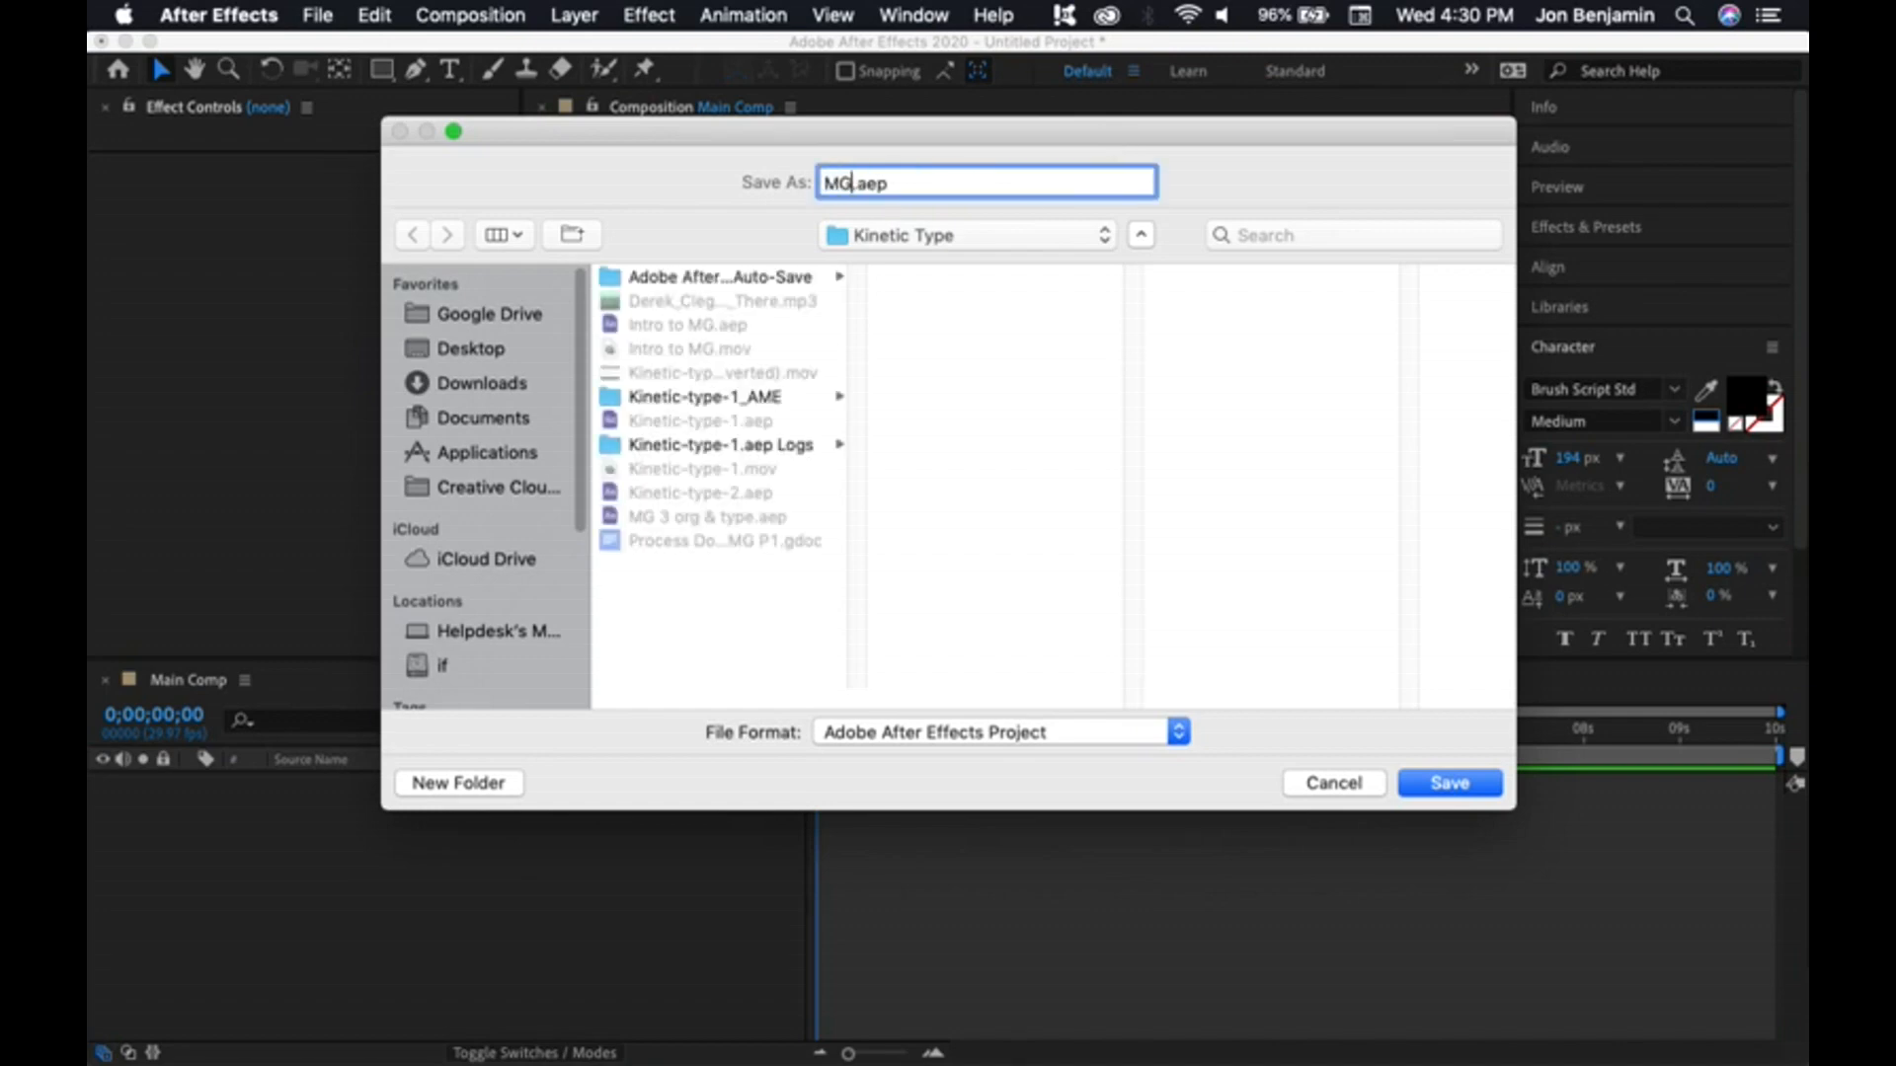
{"action": "type", "text": "maskd"}
{"action": "left_click", "coordinate": [1452, 790]}
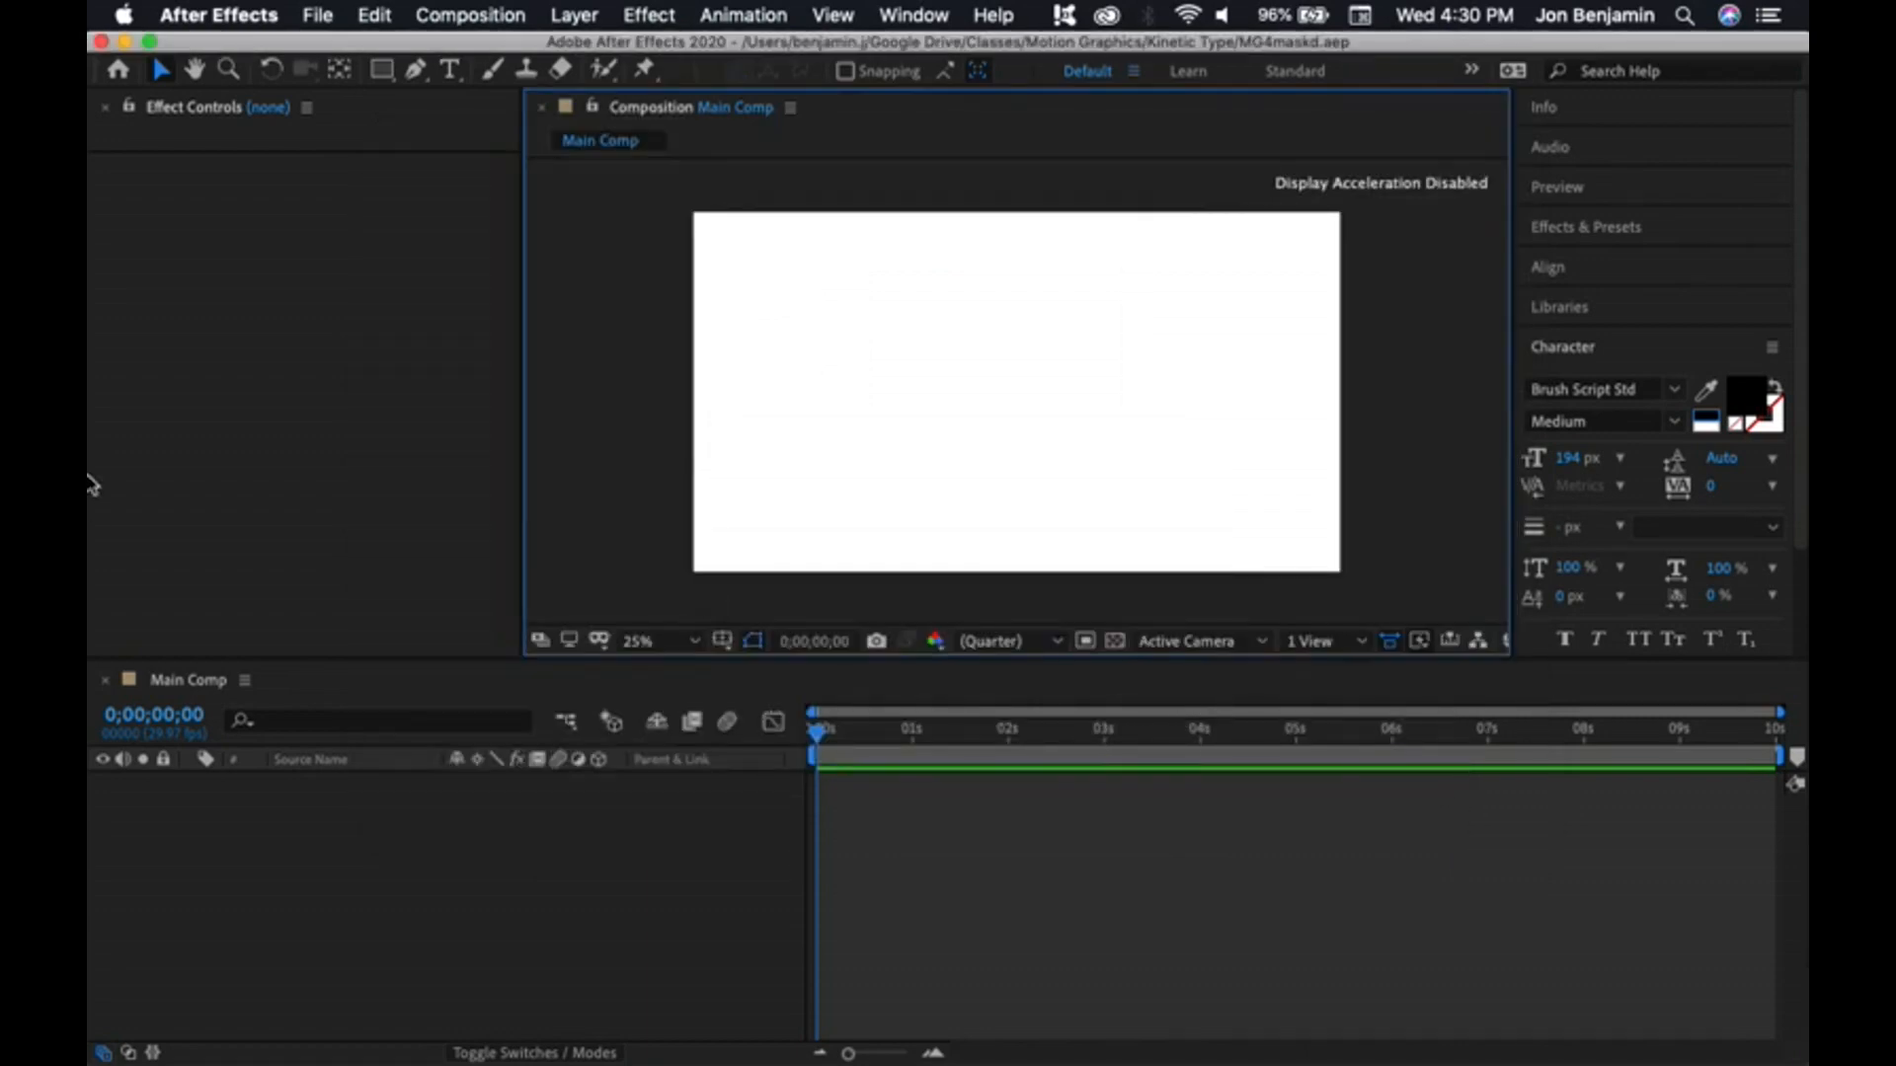
- Switch to Finder, show the Kinetic Type folder and move the window to reveal more of its files
{"action": "left_click", "coordinate": [107, 79]}
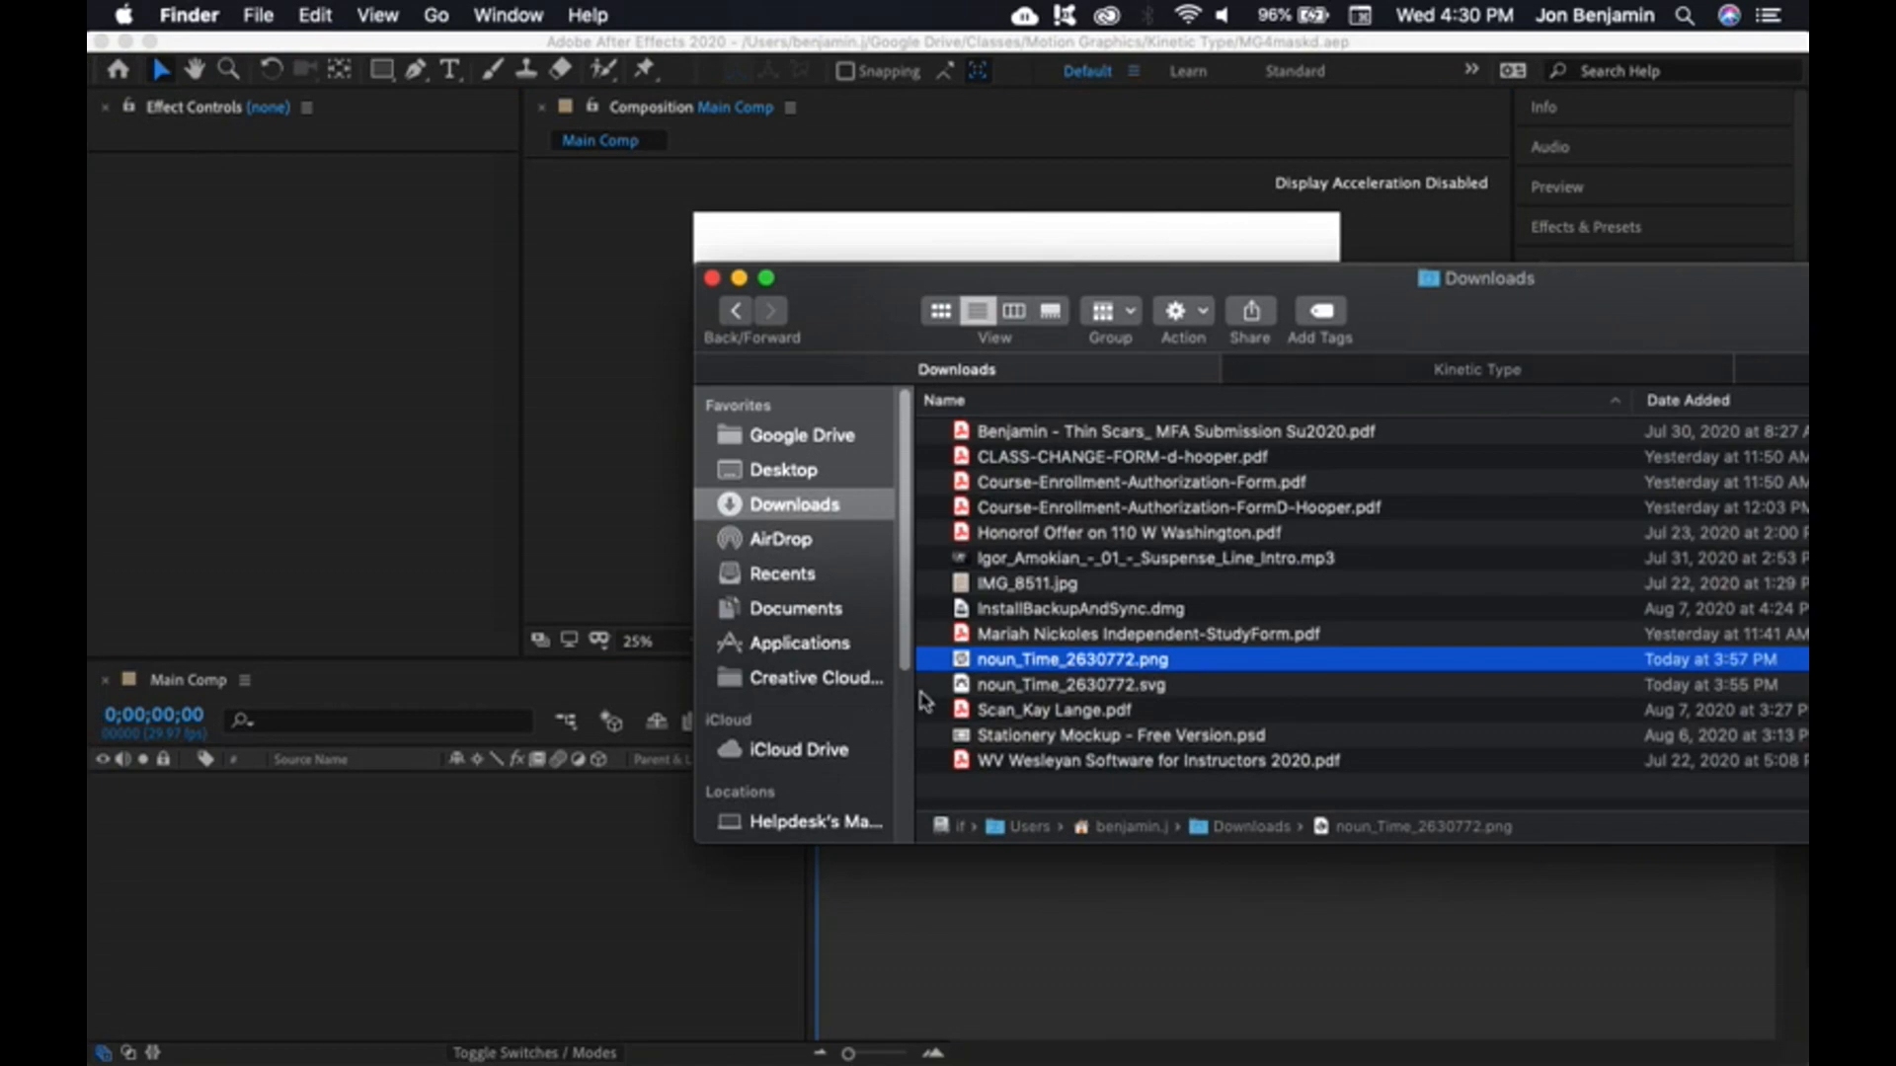
{"action": "left_click", "coordinate": [1530, 369]}
{"action": "left_click_drag", "start_coordinate": [1510, 323], "coordinate": [1352, 365]}
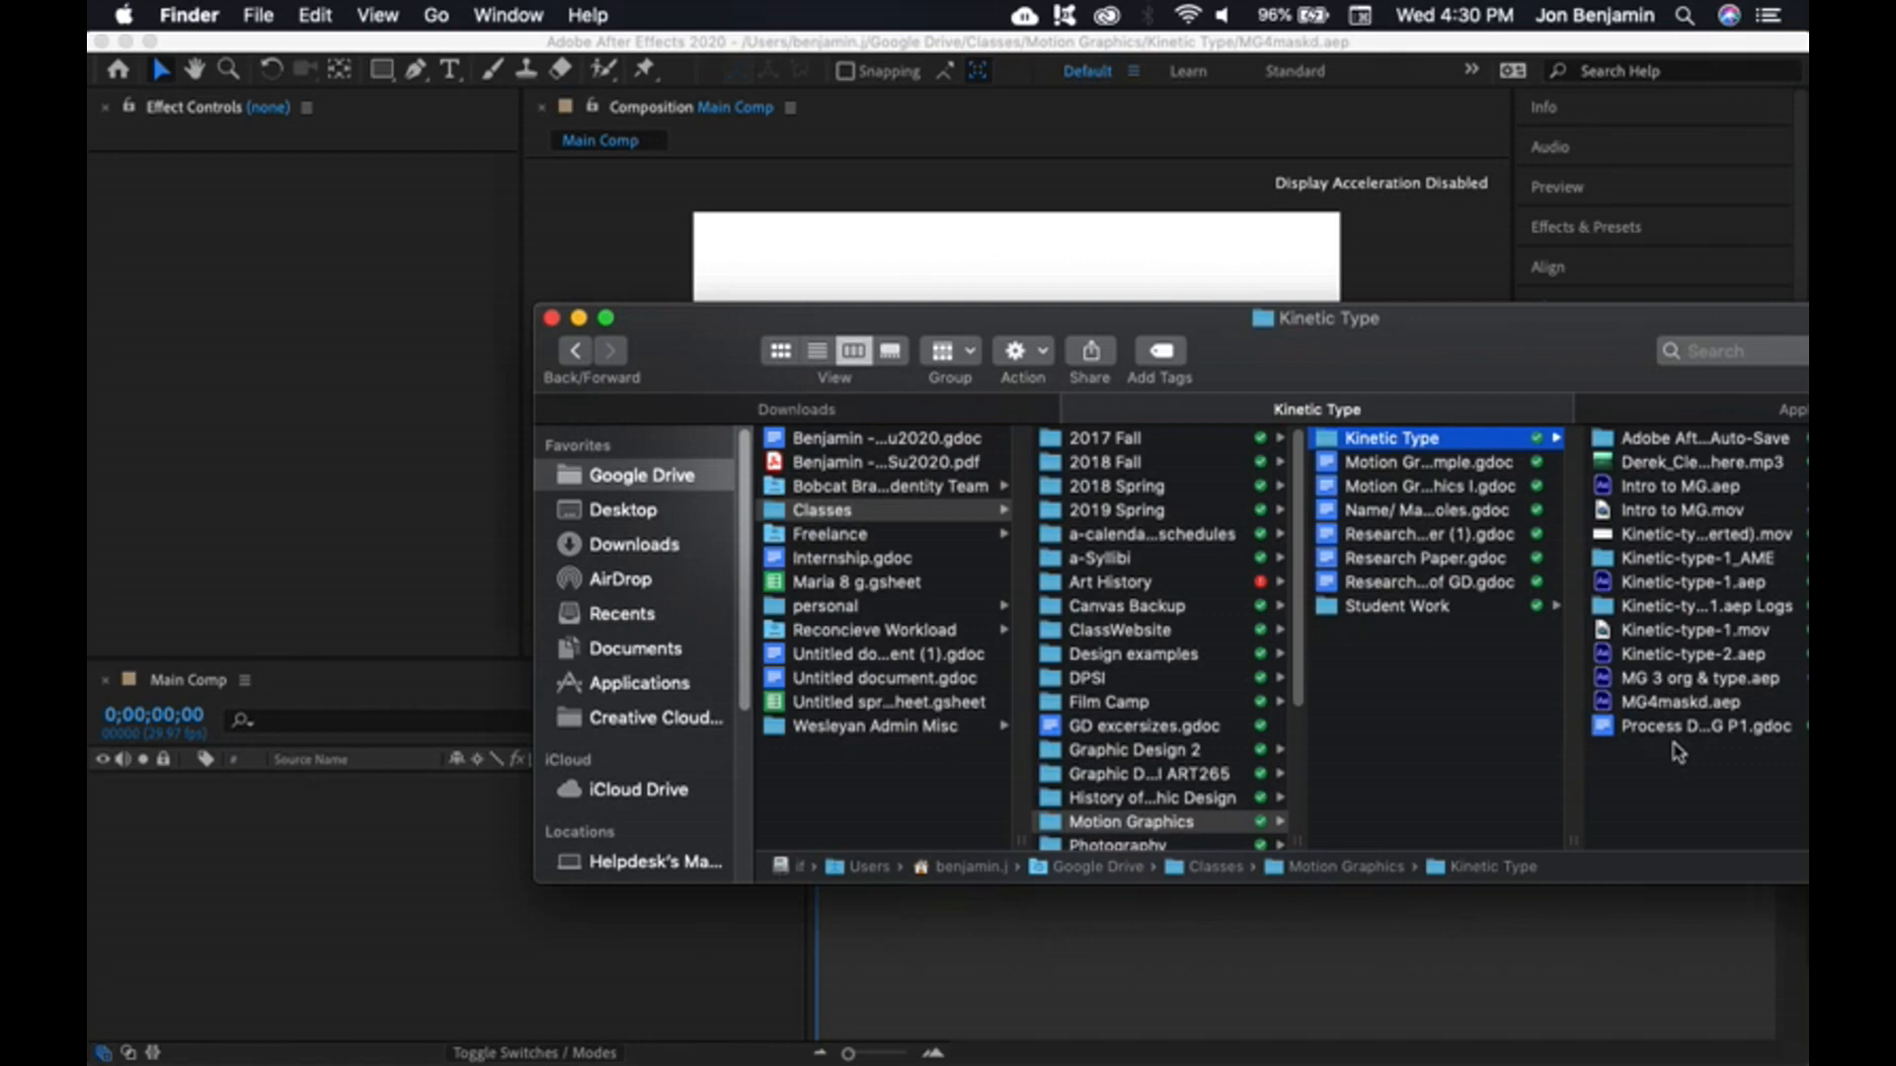
- Move noun_Time_2630772.png from the Downloads folder into the Kinetic Type folder and select it there
{"action": "left_click", "coordinate": [830, 413]}
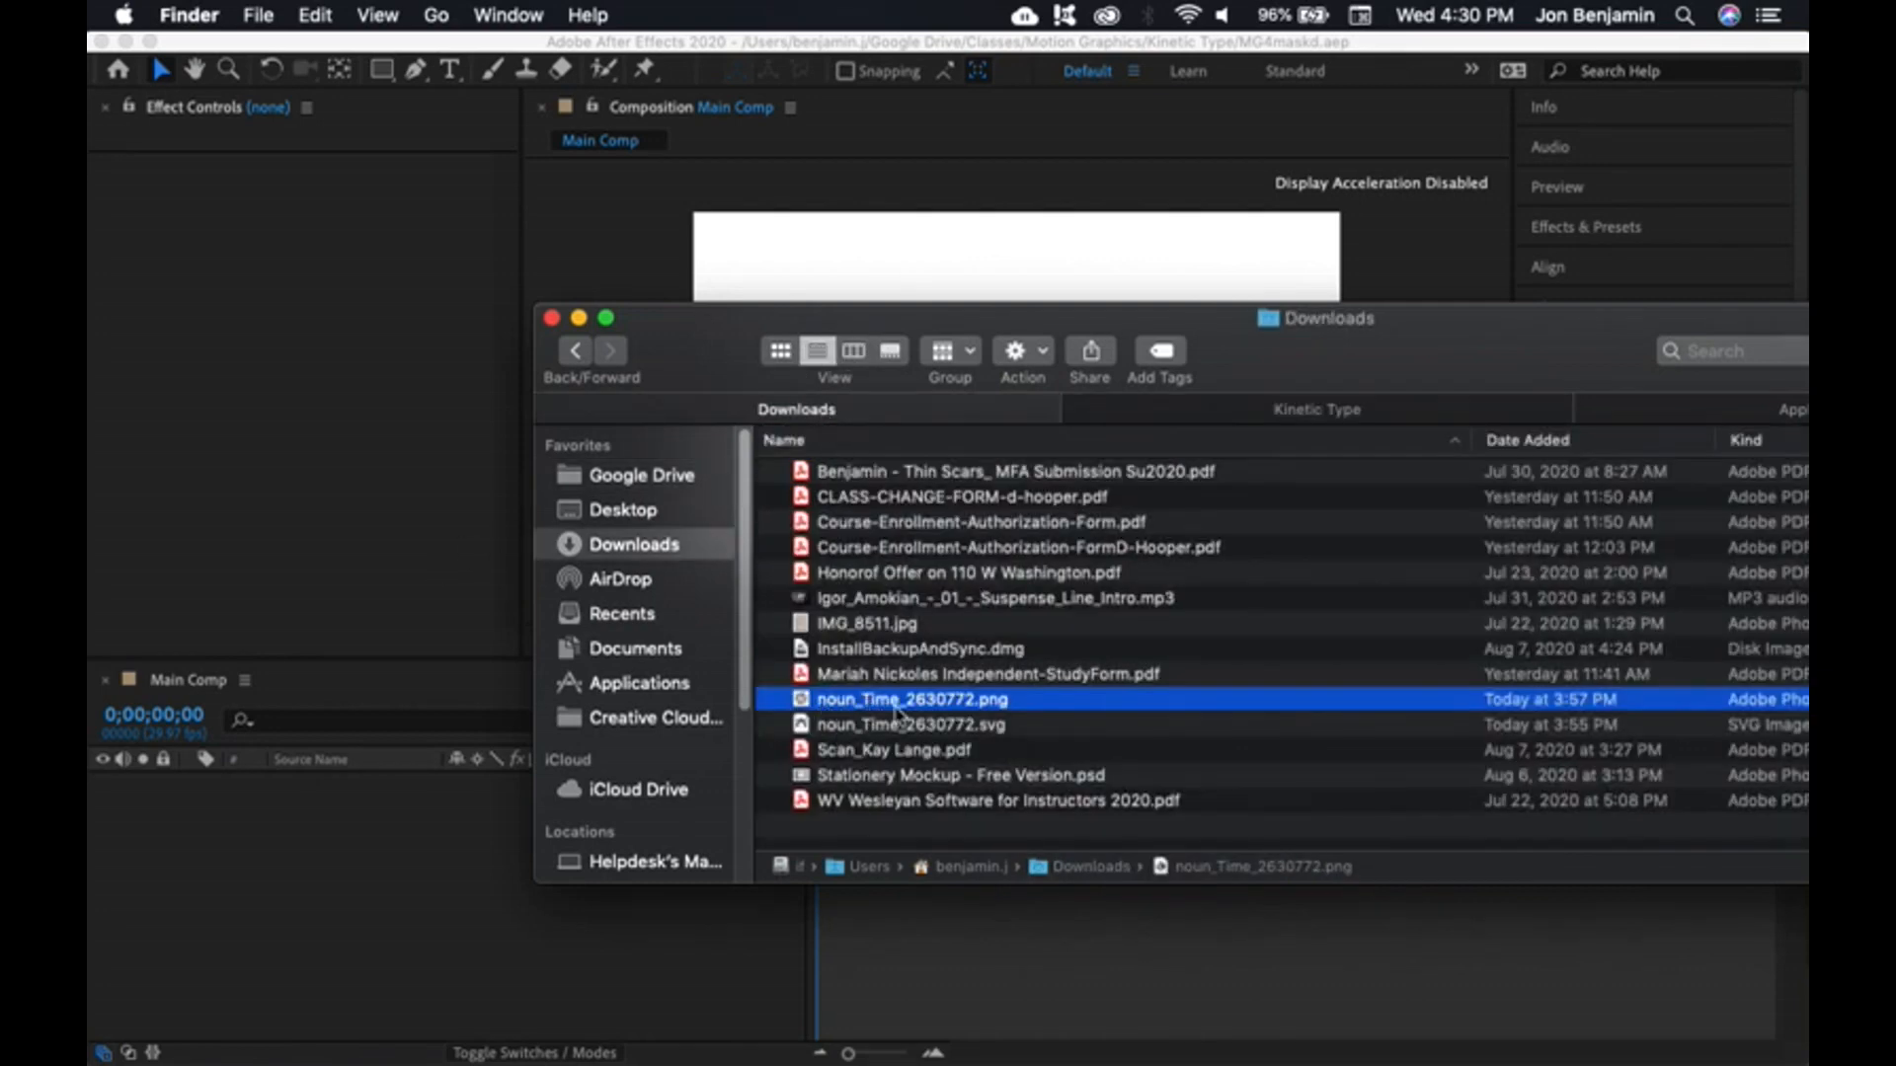
{"action": "left_click_drag", "start_coordinate": [896, 709], "coordinate": [1268, 417]}
{"action": "left_click", "coordinate": [1268, 417]}
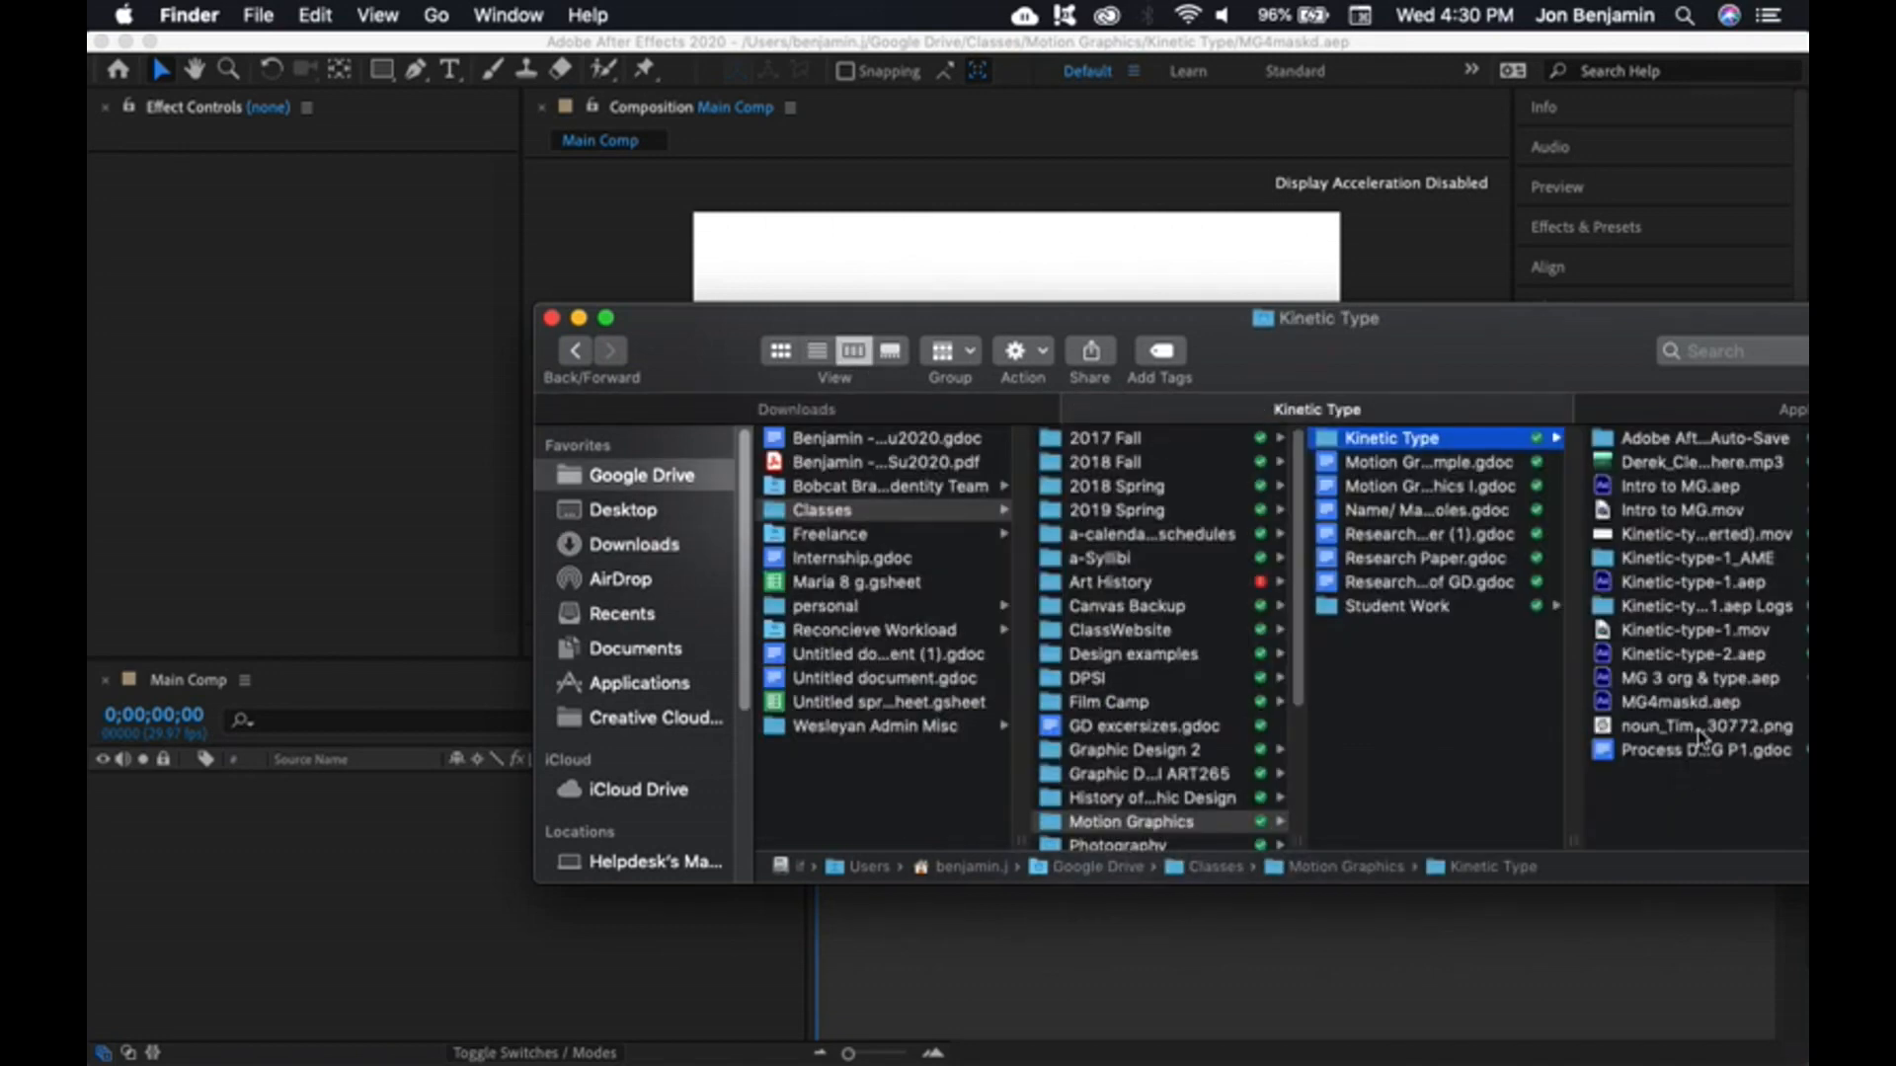
{"action": "left_click", "coordinate": [1688, 728]}
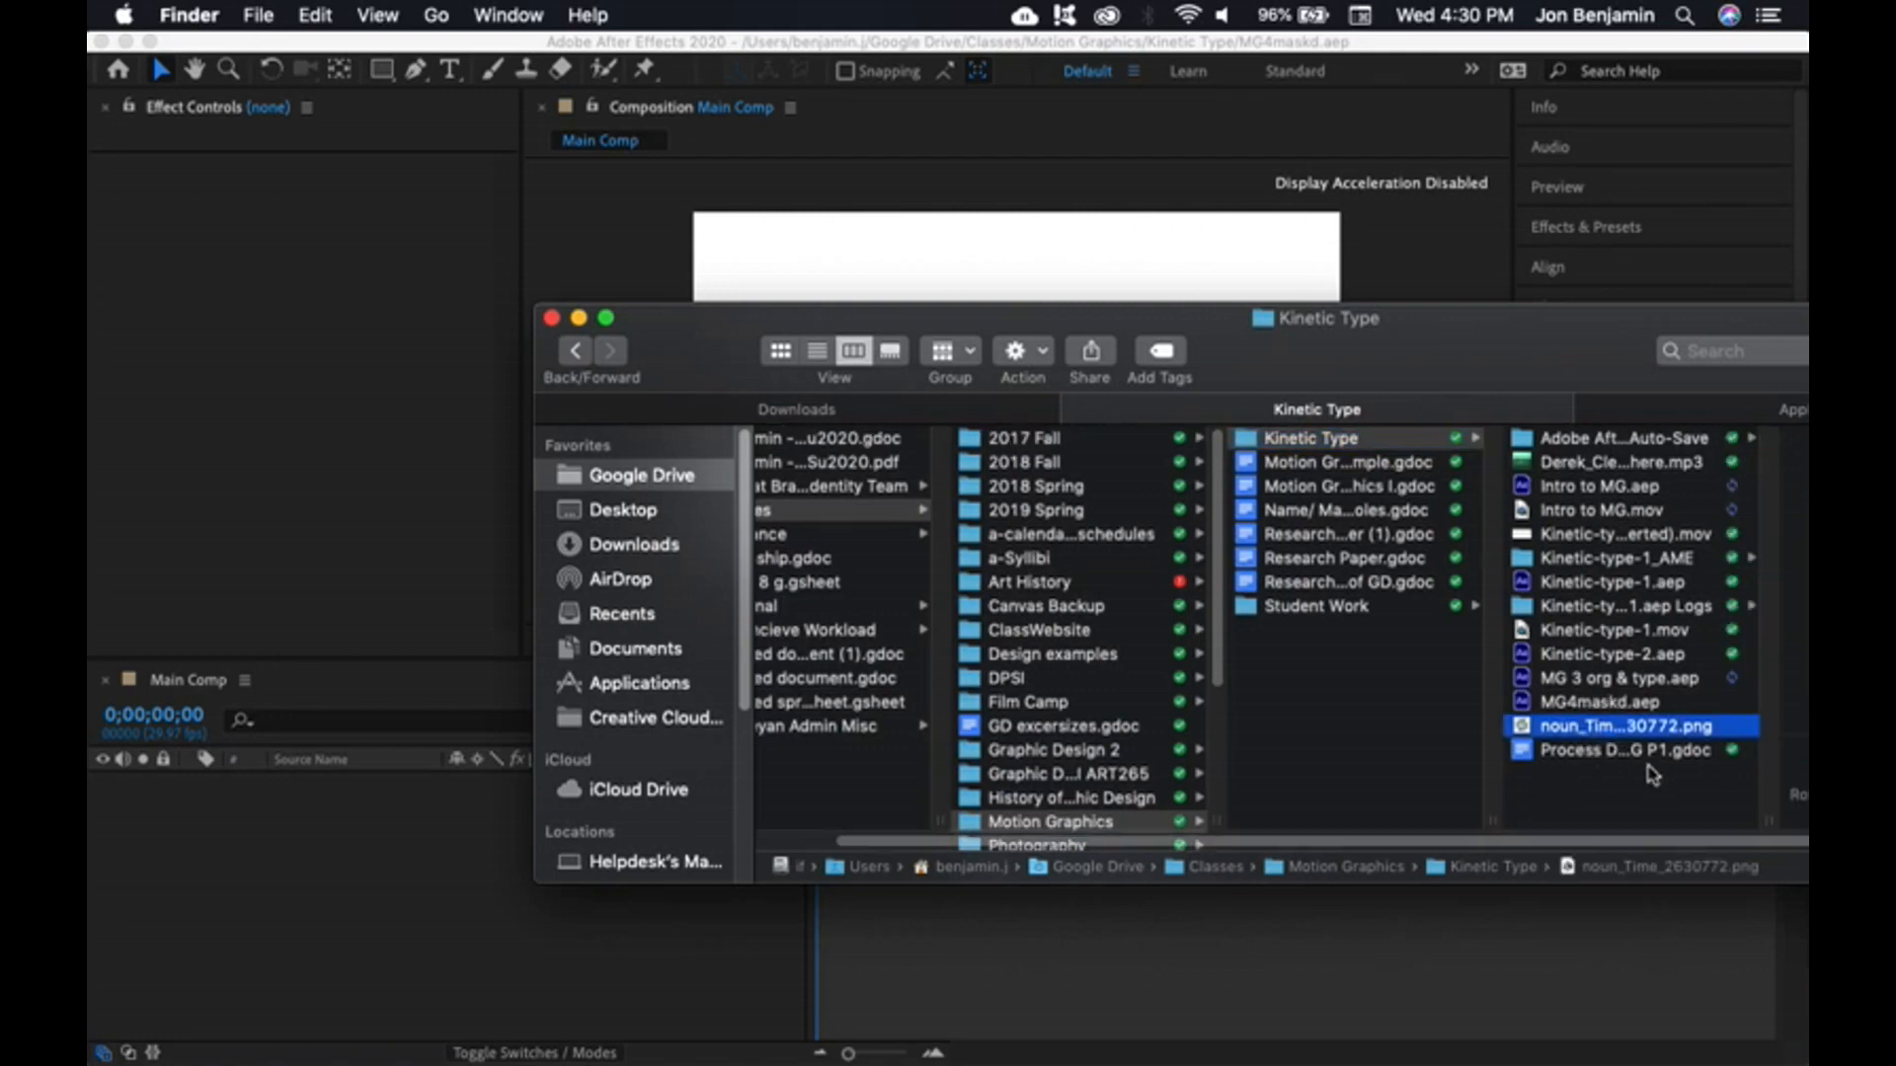
- Switch back to After Effects and display the list of project items with nothing selected
{"action": "left_click", "coordinate": [345, 213]}
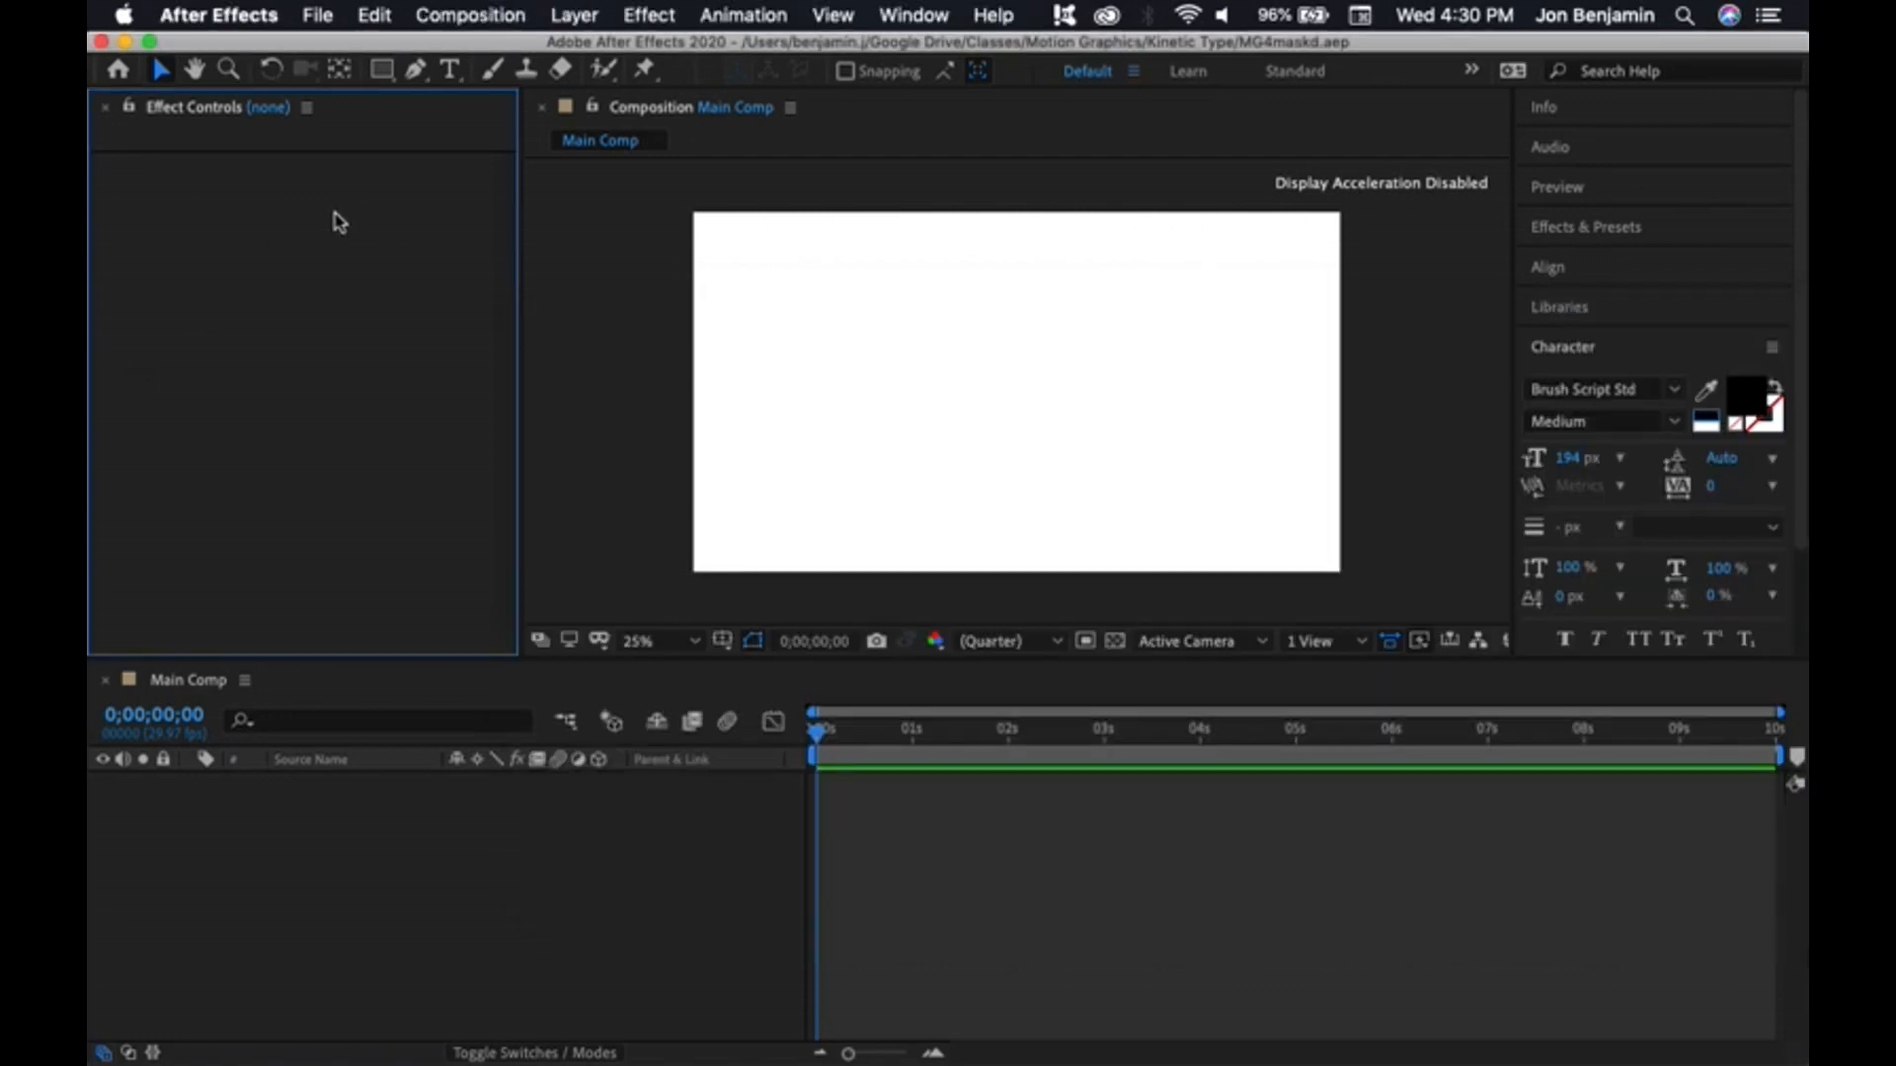
{"action": "left_click", "coordinate": [929, 16]}
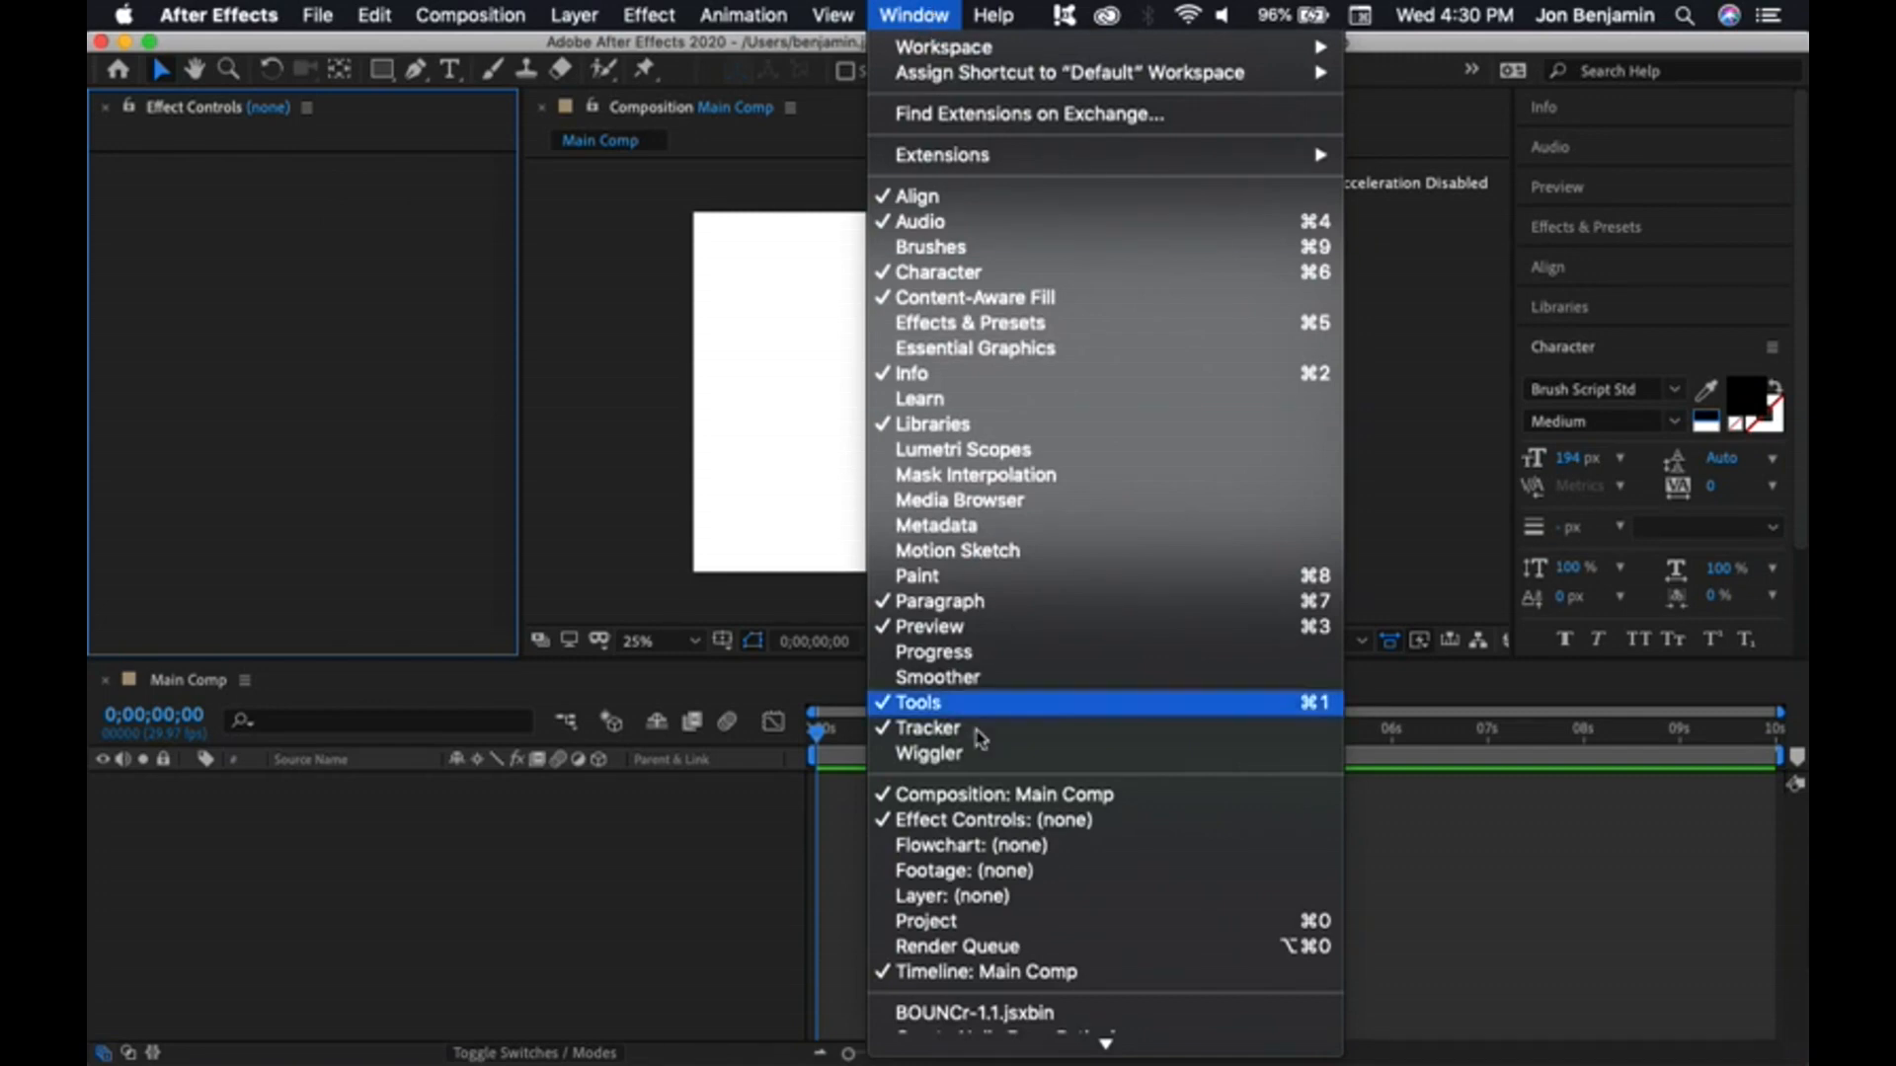
{"action": "left_click", "coordinate": [926, 920]}
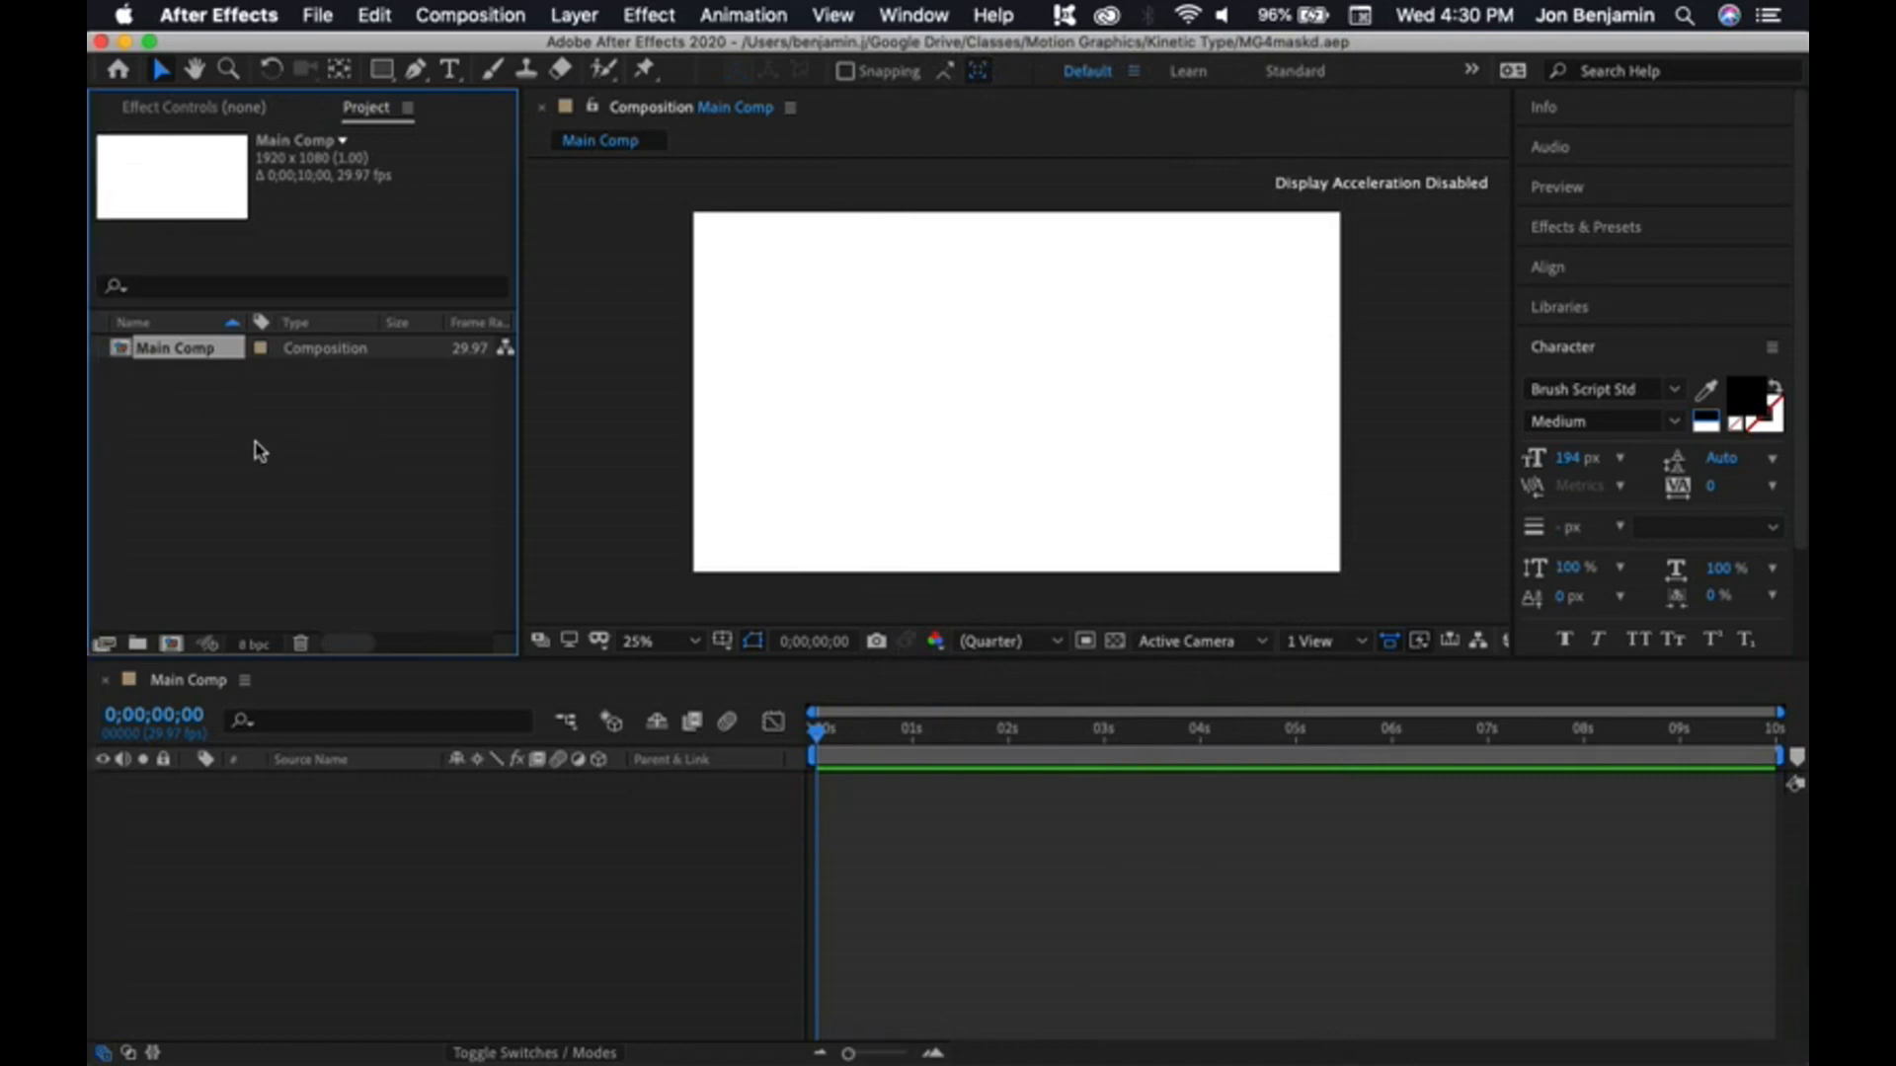
{"action": "left_click", "coordinate": [368, 466]}
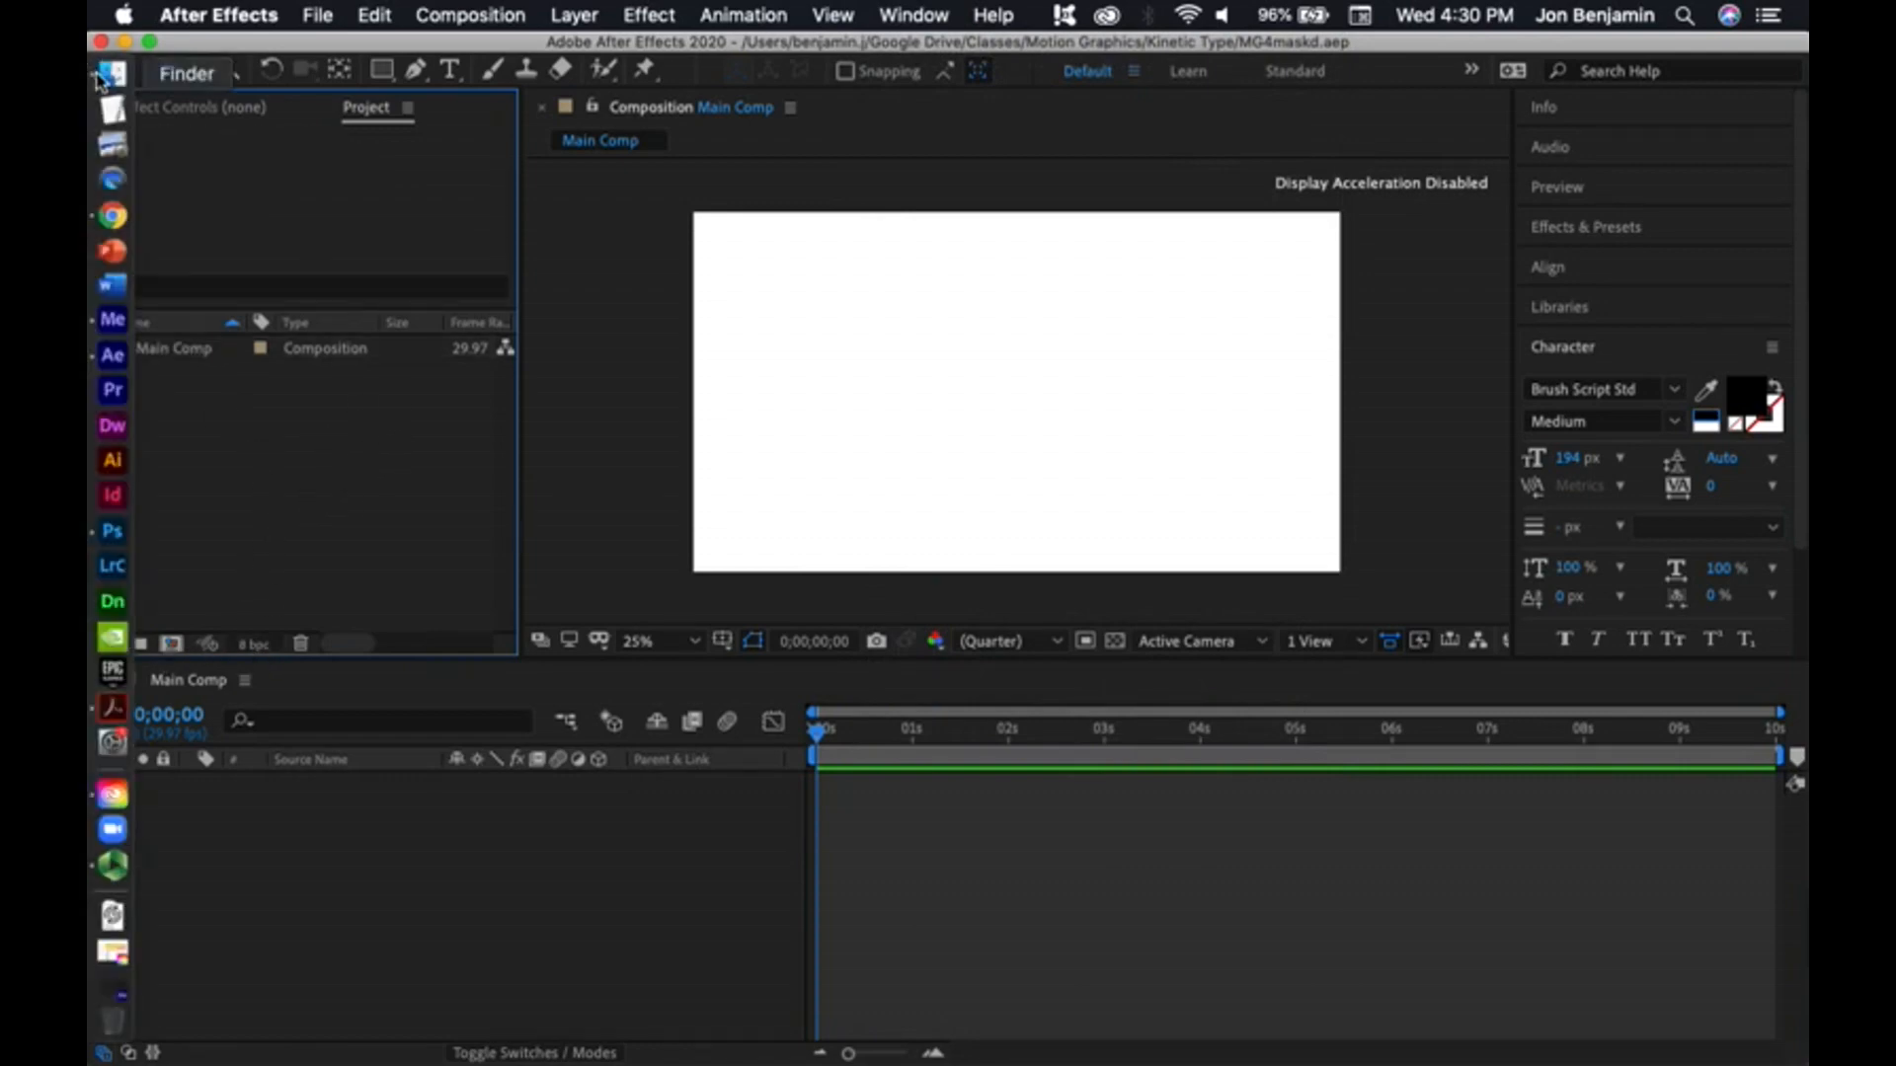
- Import noun_Time_2630772.png from the Finder's Kinetic Type folder into the After Effects project
{"action": "left_click", "coordinate": [105, 74]}
{"action": "left_click_drag", "start_coordinate": [1550, 743], "coordinate": [338, 516]}
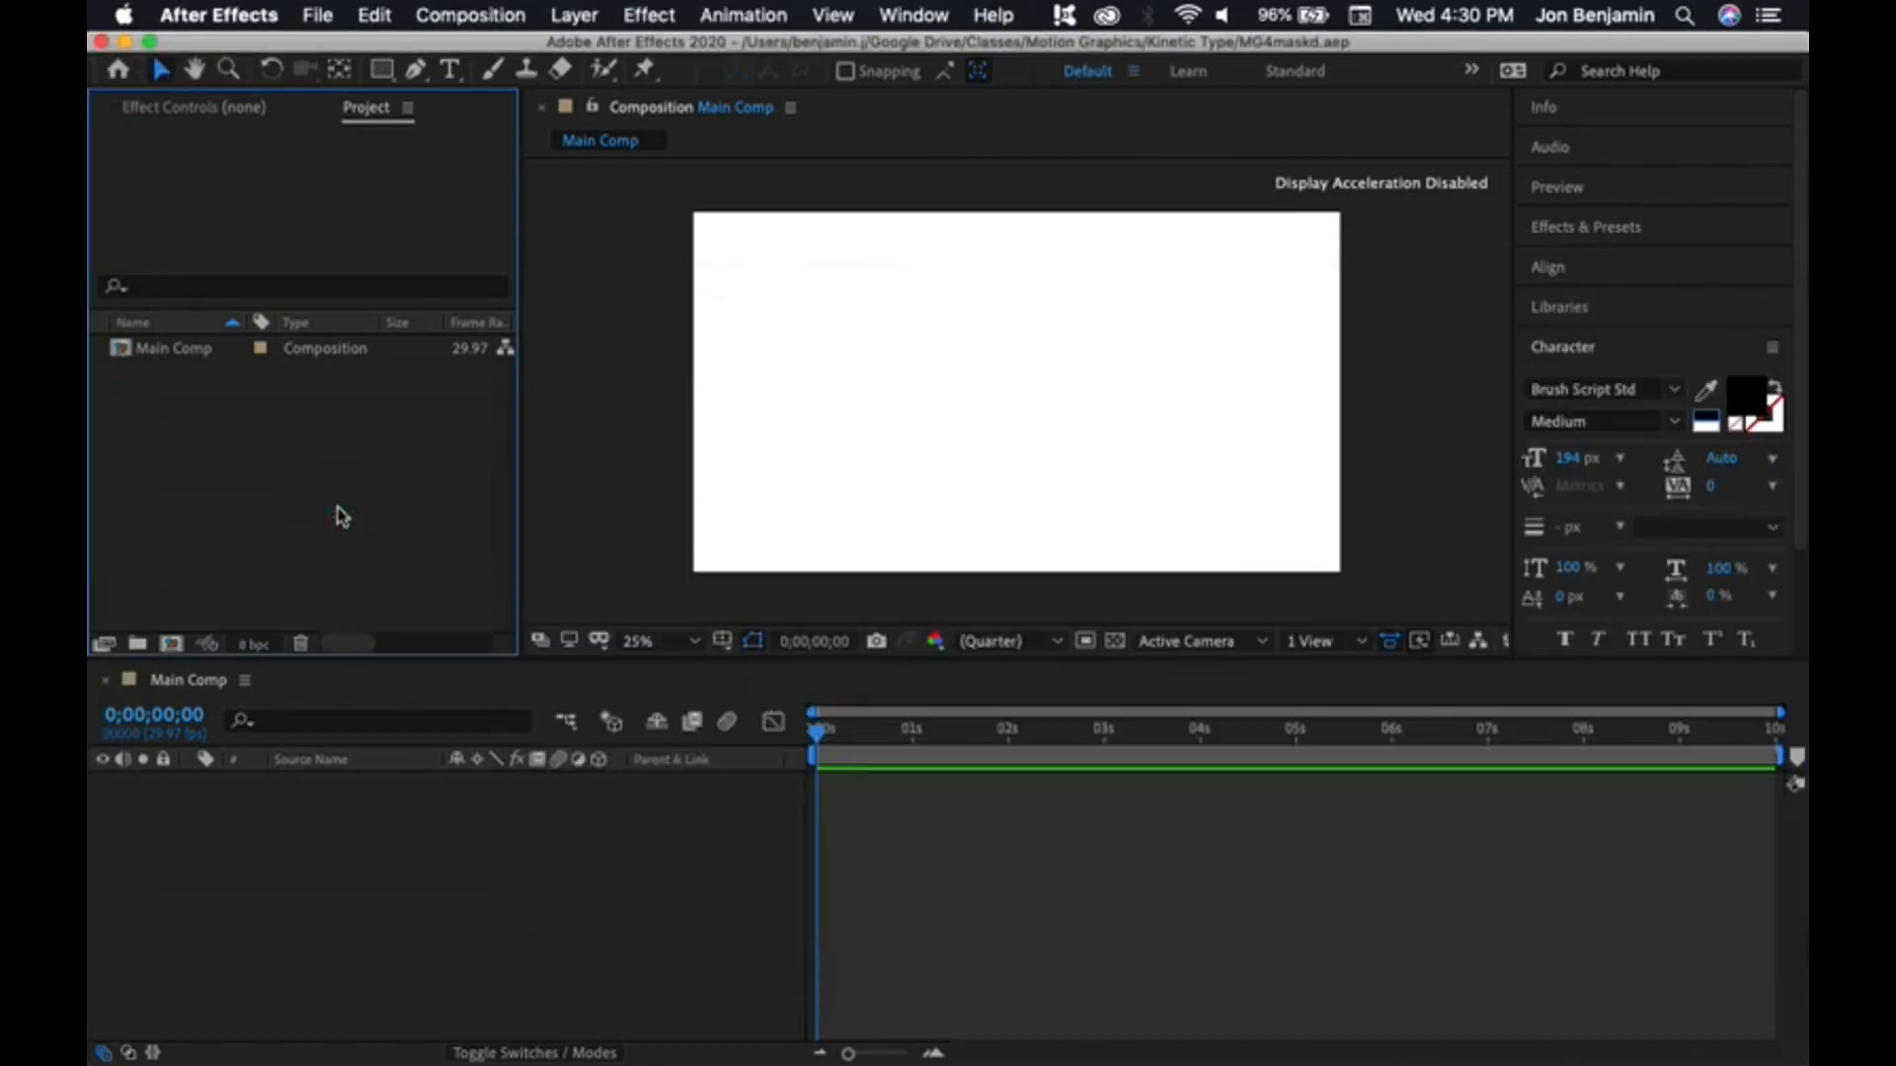
{"action": "left_click", "coordinate": [343, 499]}
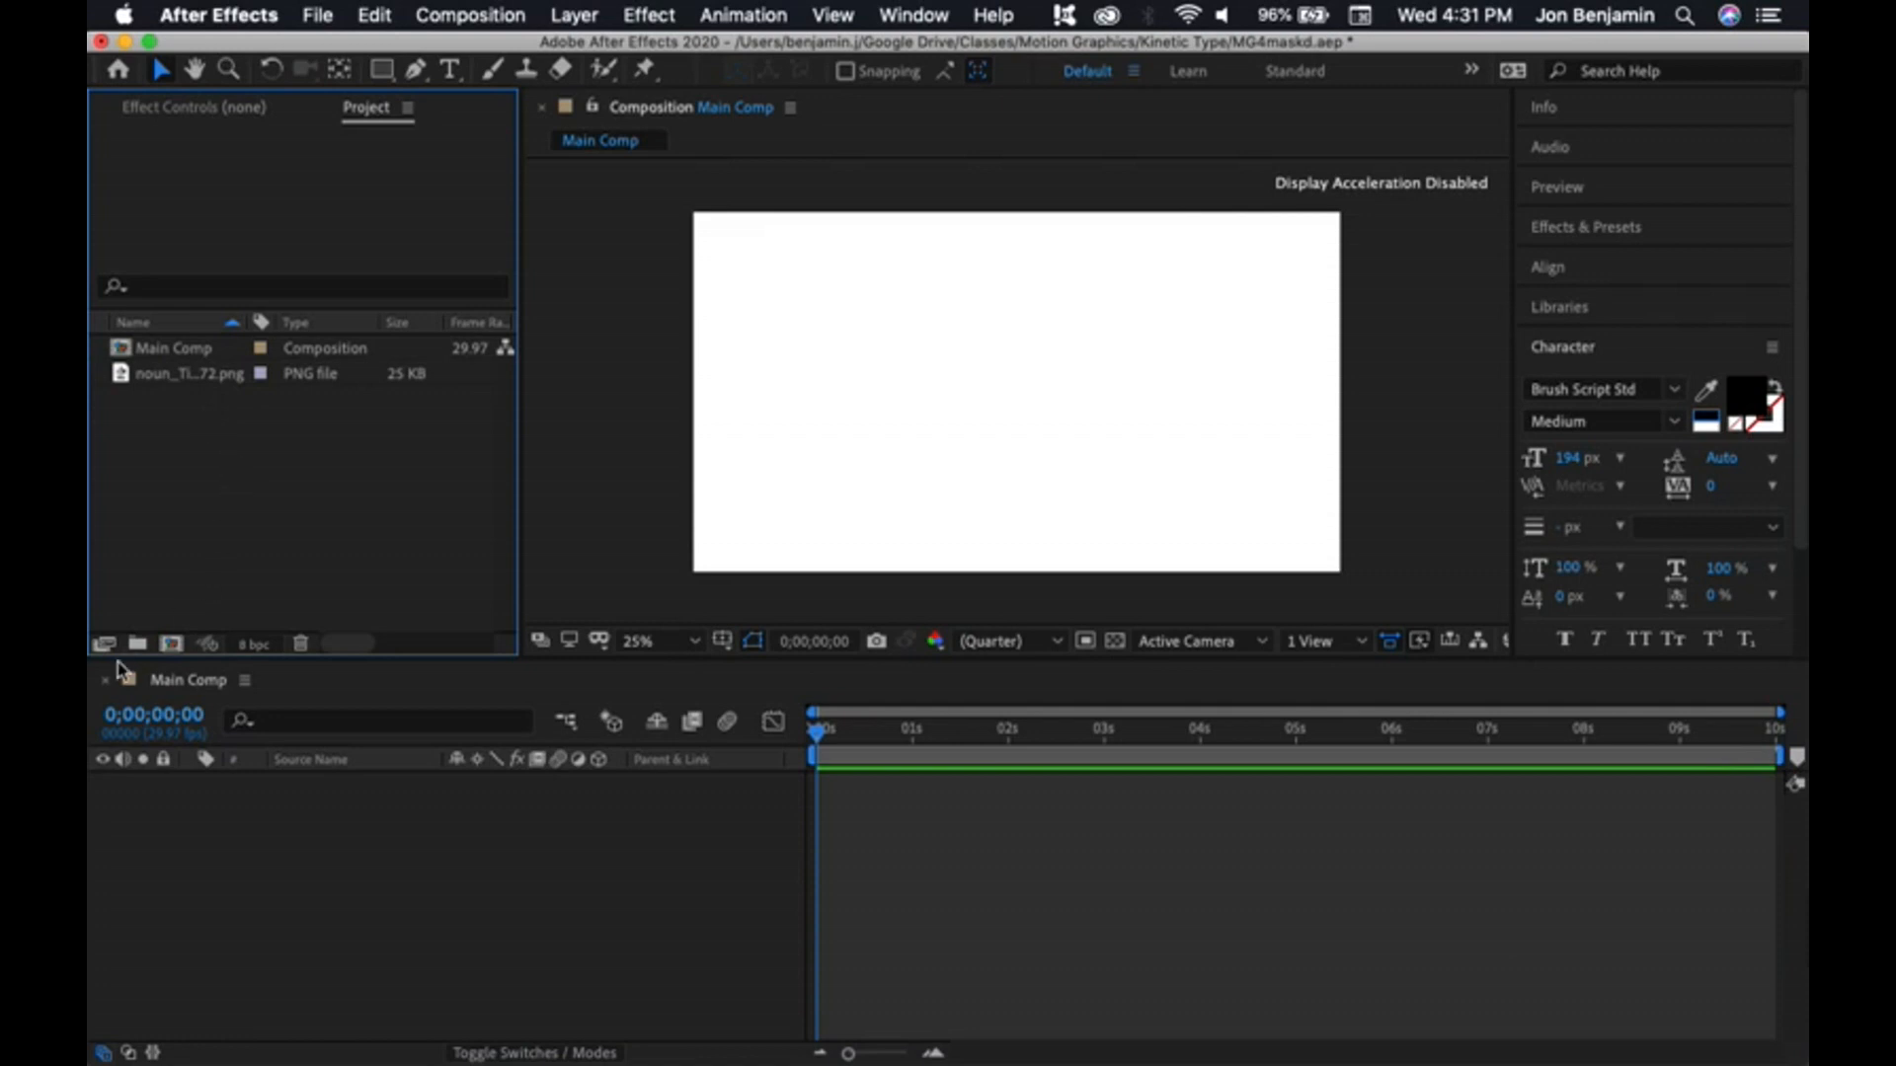
- Create a project folder named images and move the clock PNG into it
{"action": "left_click", "coordinate": [137, 644]}
{"action": "type", "text": "I"}
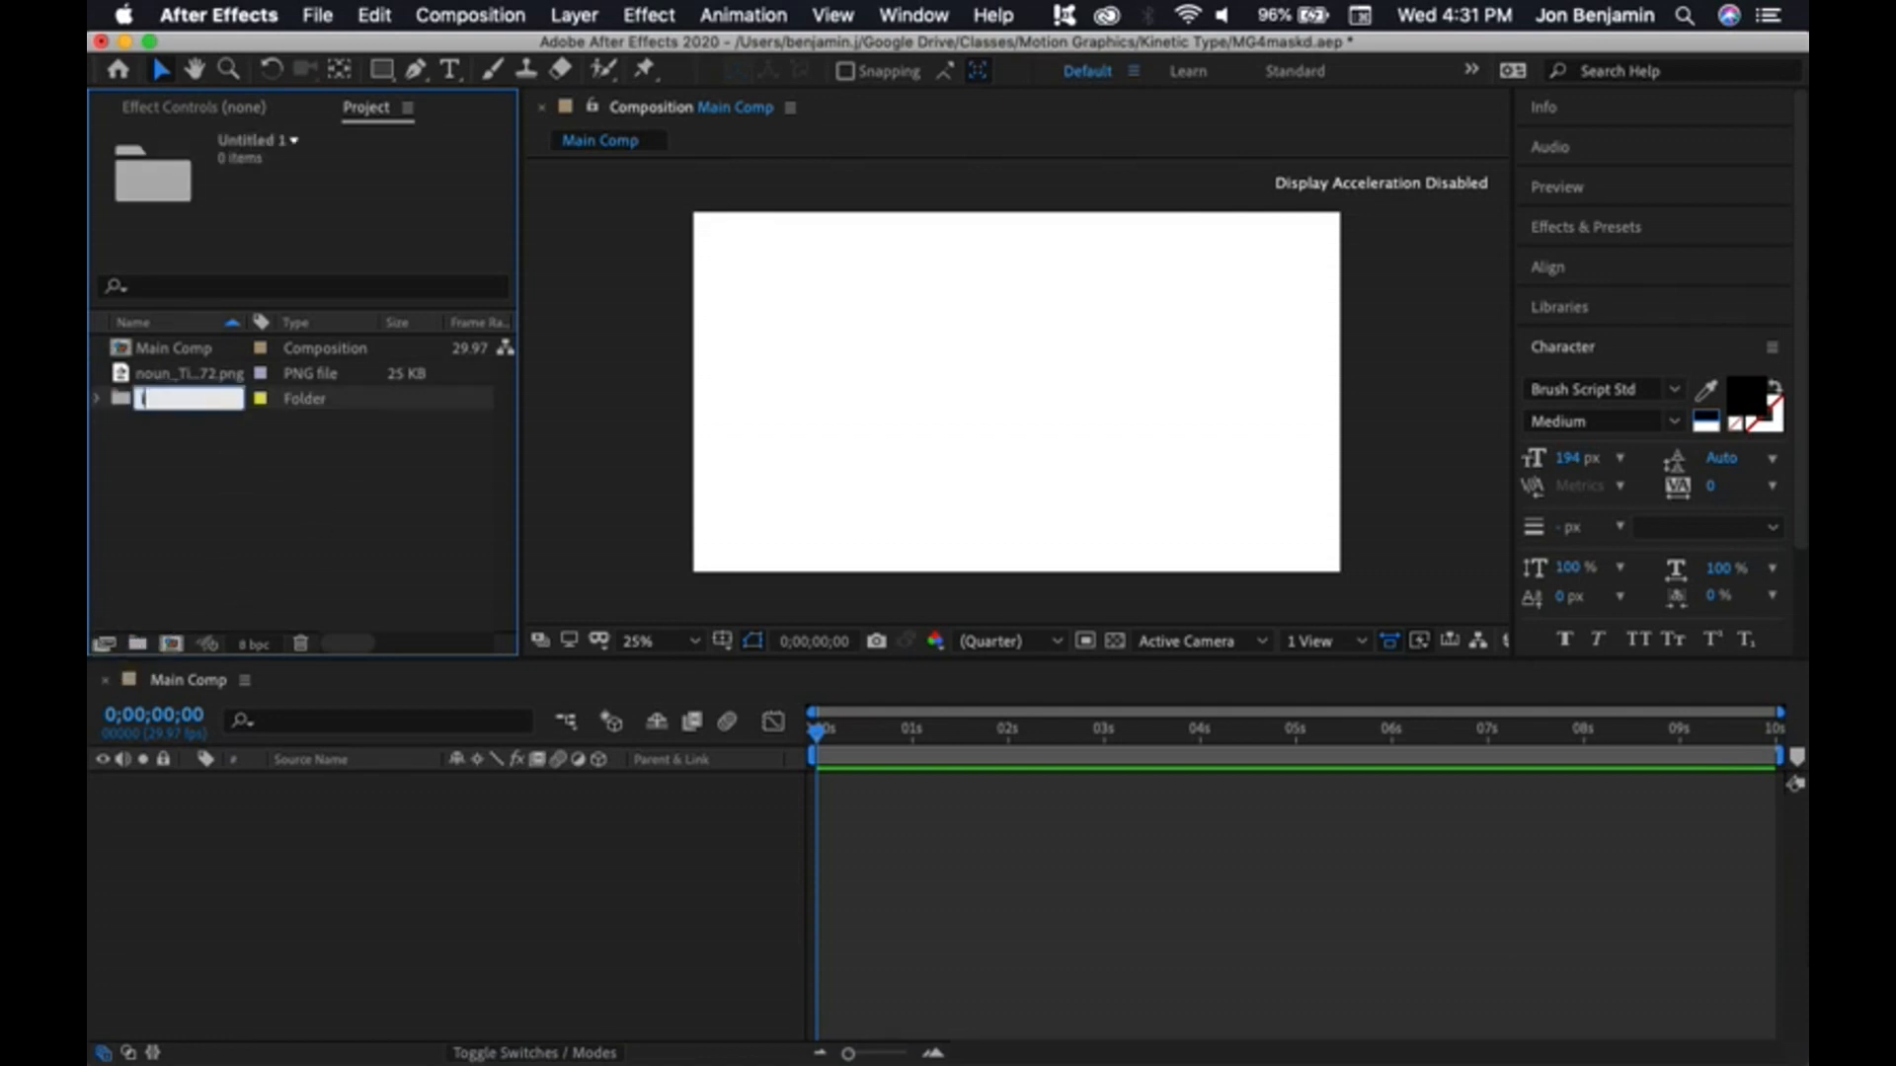
{"action": "type", "text": "mages"}
{"action": "key", "text": "Return"}
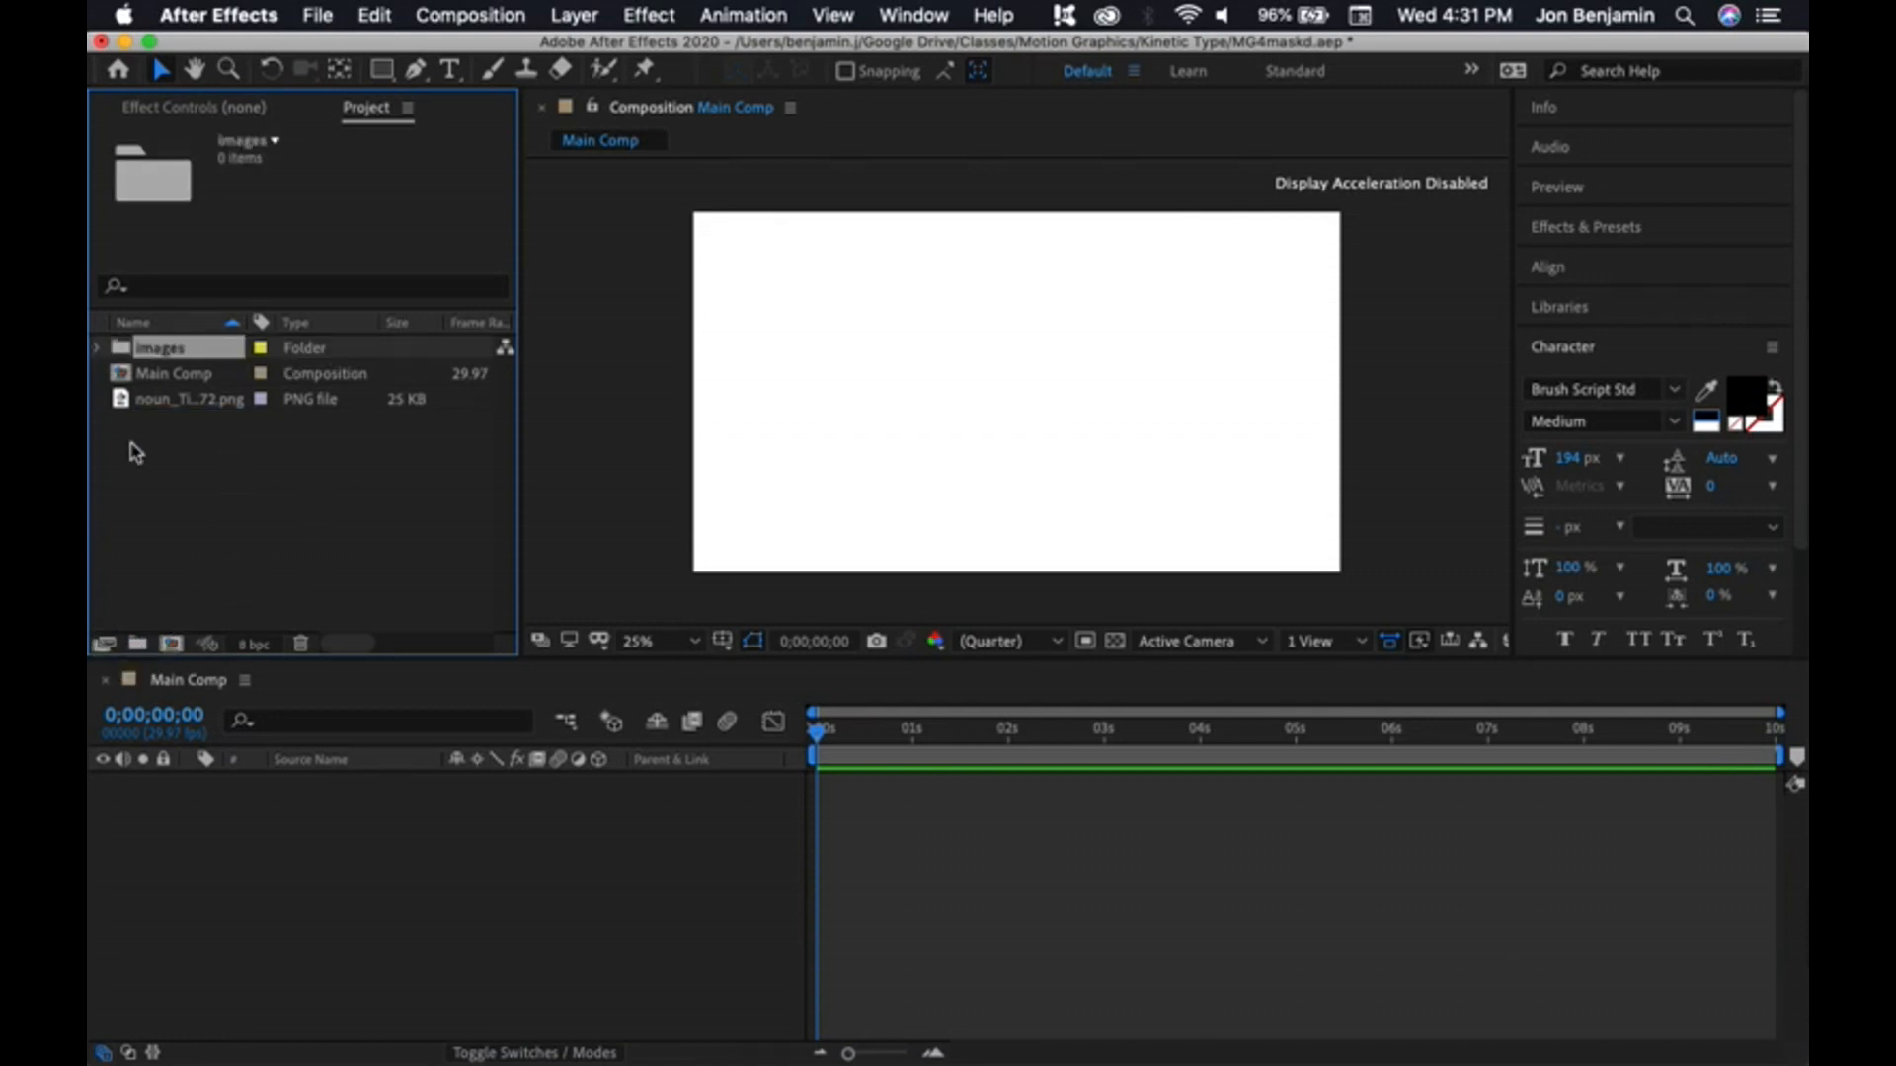
{"action": "left_click_drag", "start_coordinate": [196, 399], "coordinate": [204, 365]}
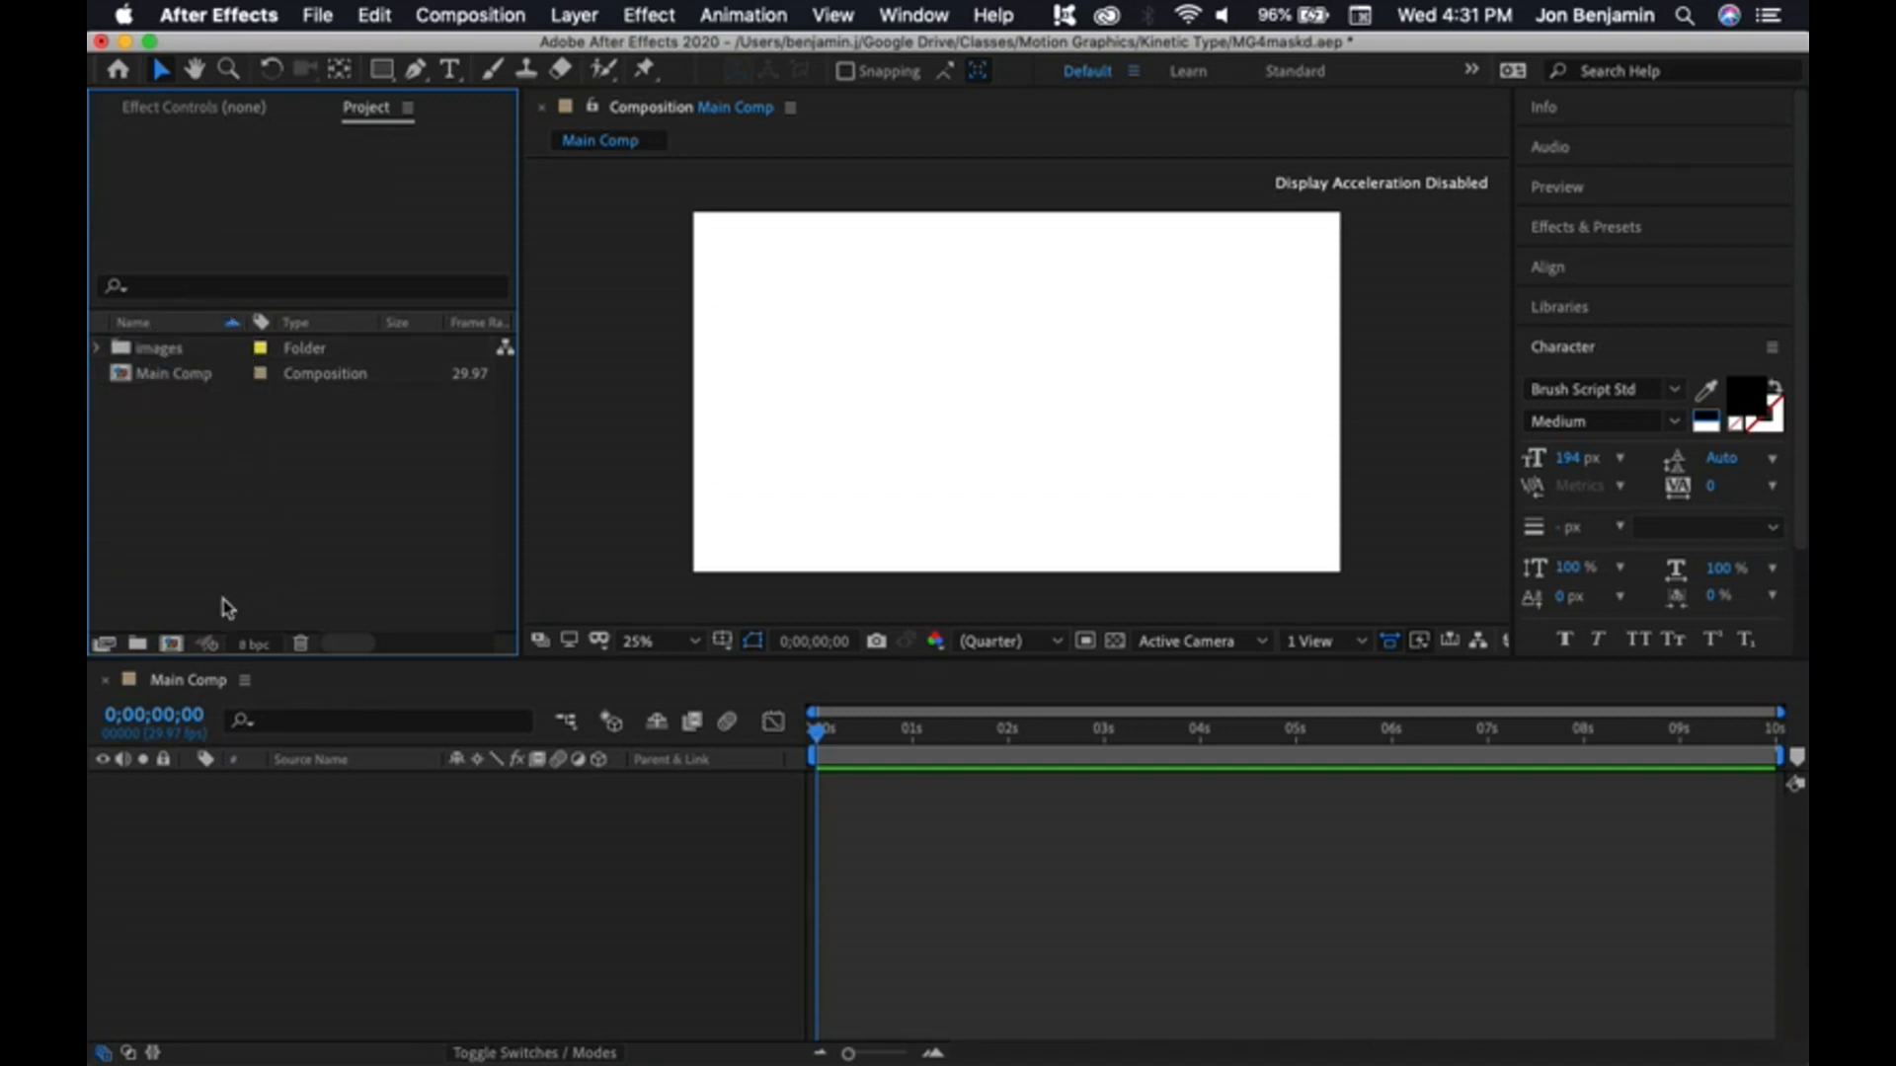
- Create a project folder named Compositions and move Main Comp into it
{"action": "left_click", "coordinate": [138, 643]}
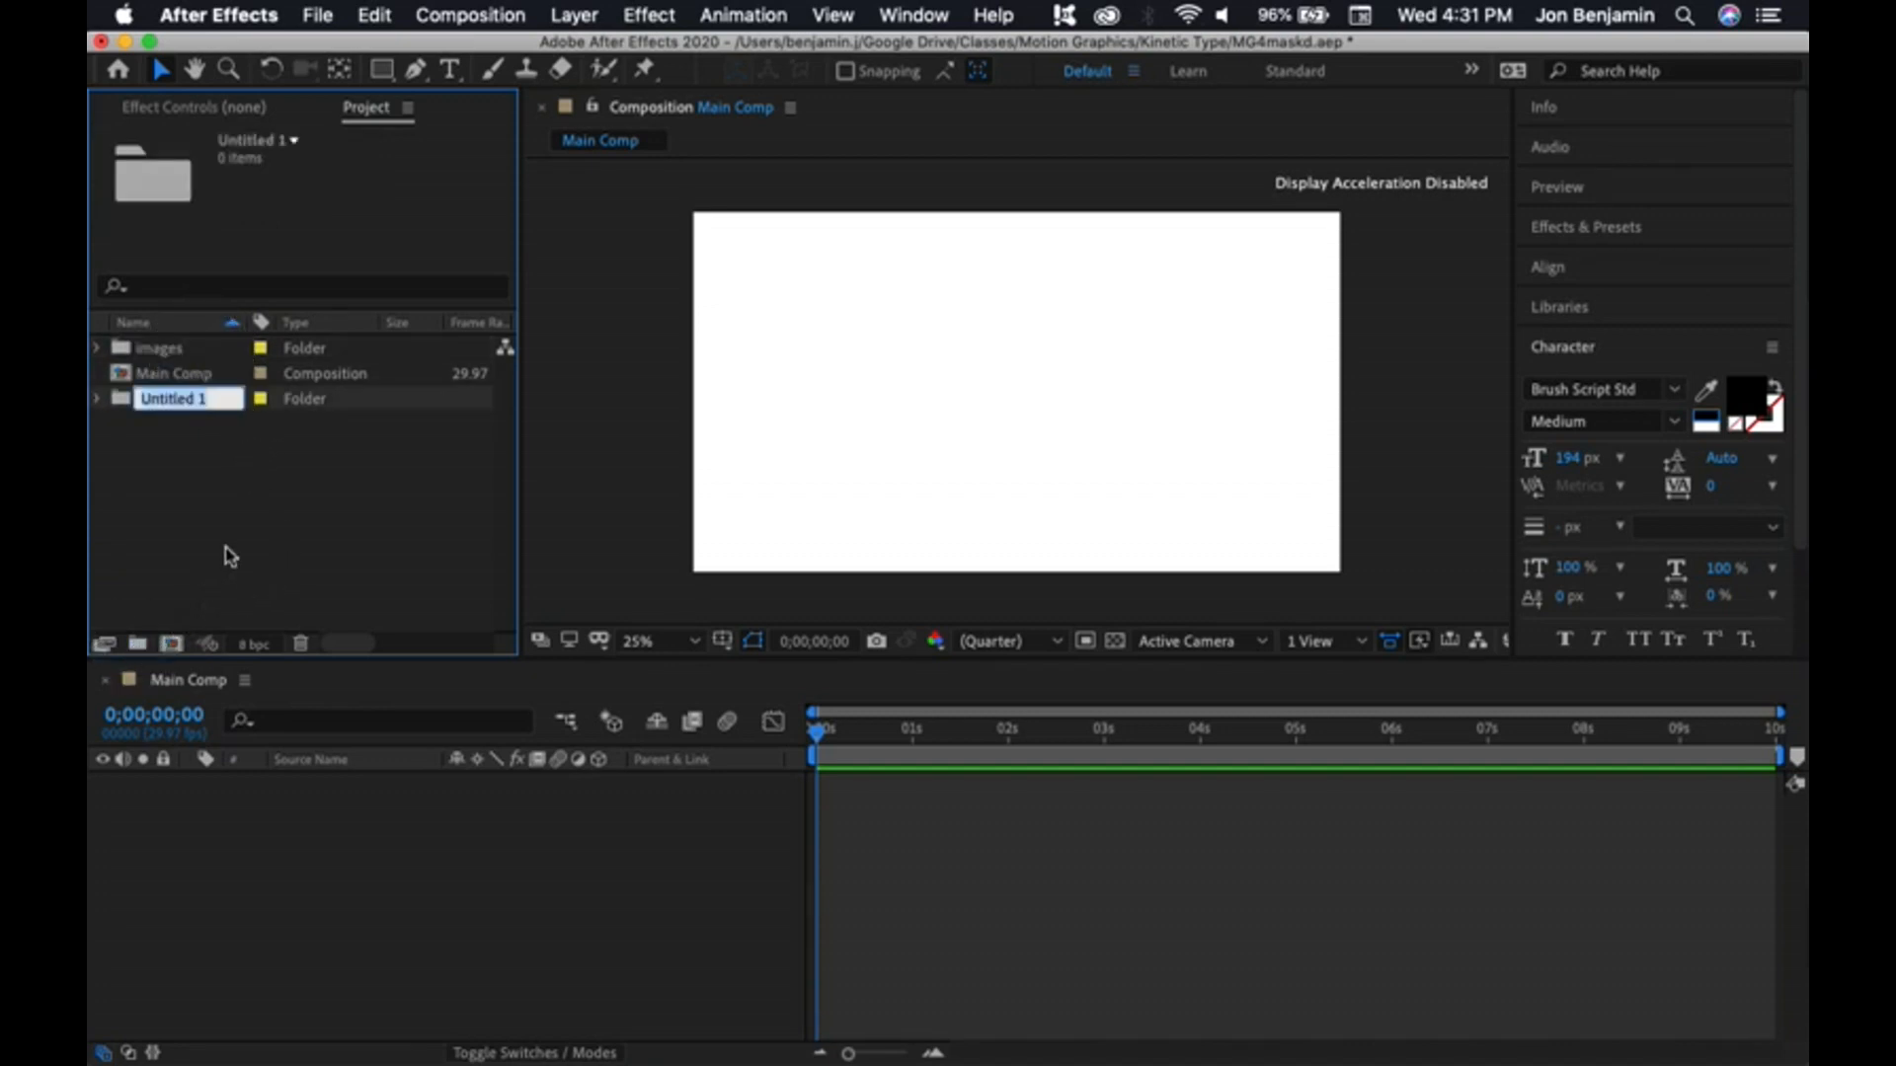
{"action": "type", "text": "Compositions"}
{"action": "key", "text": "Return"}
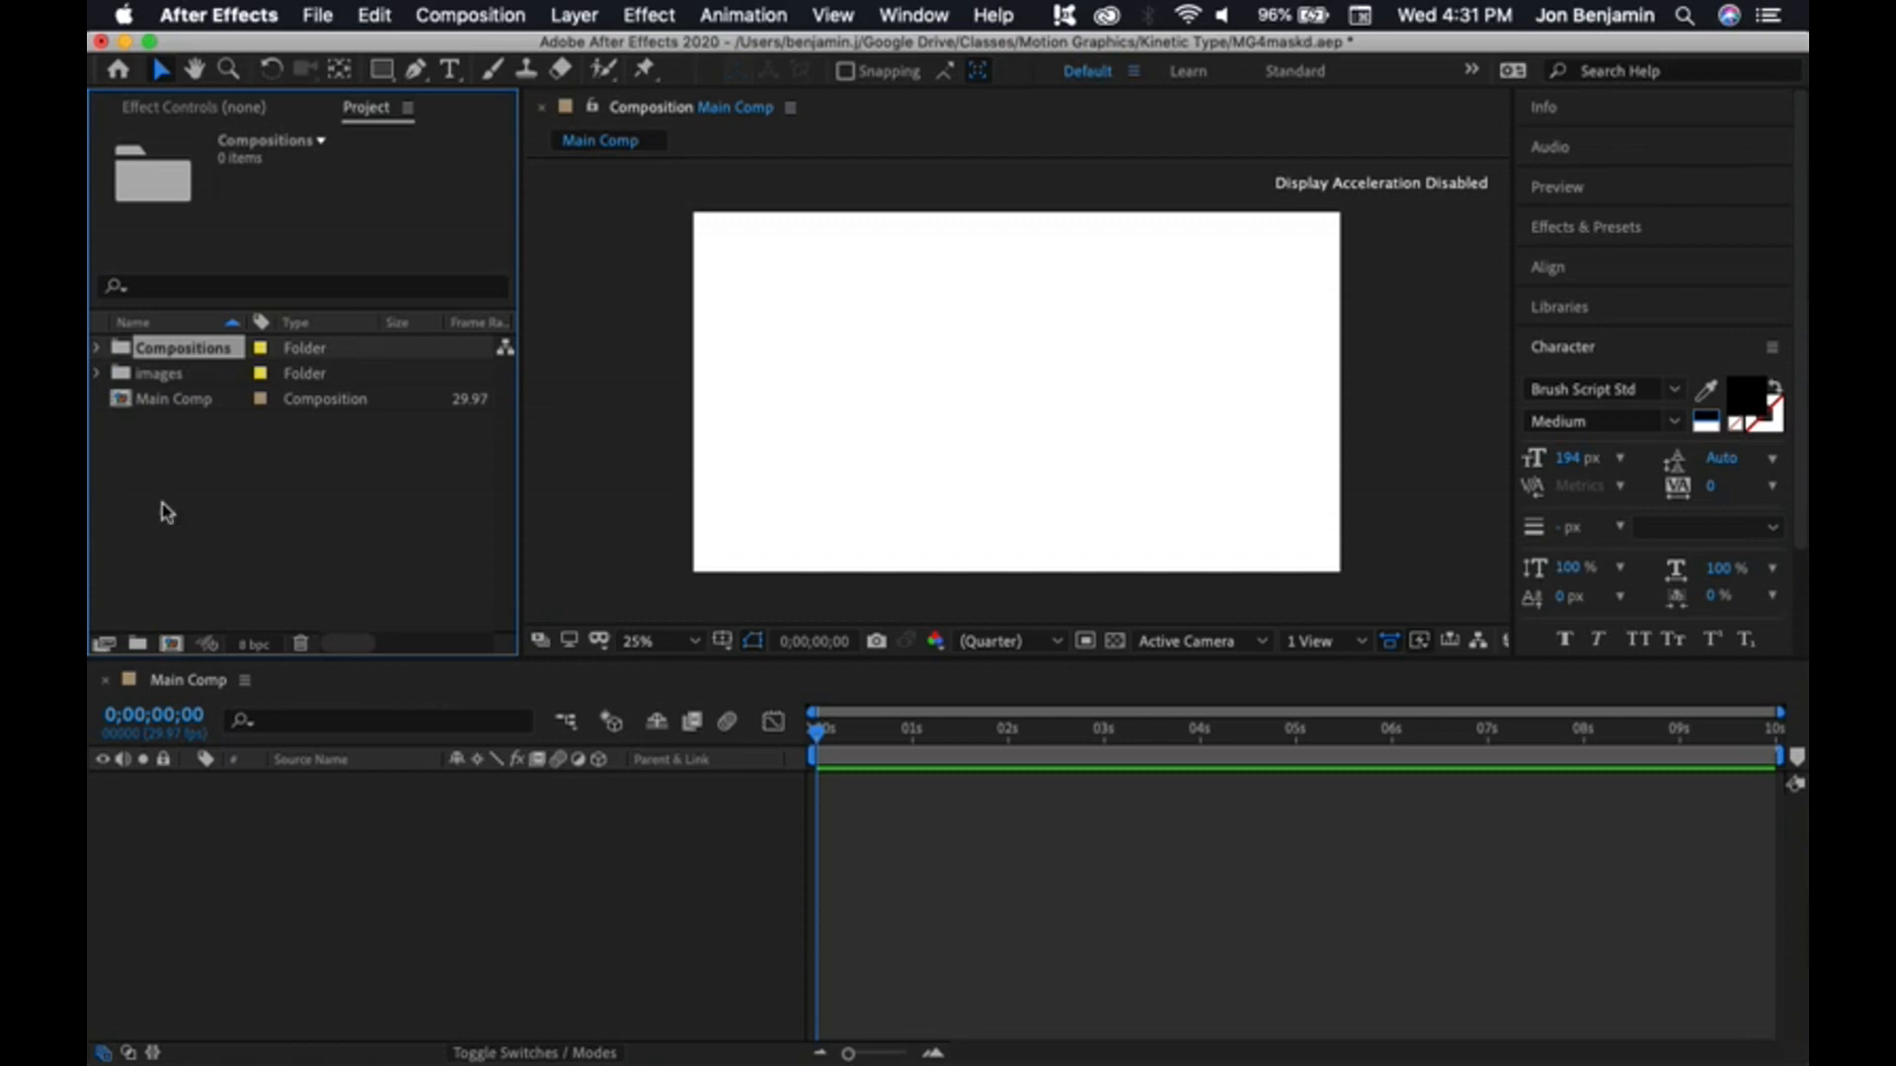
{"action": "left_click_drag", "start_coordinate": [188, 400], "coordinate": [185, 350]}
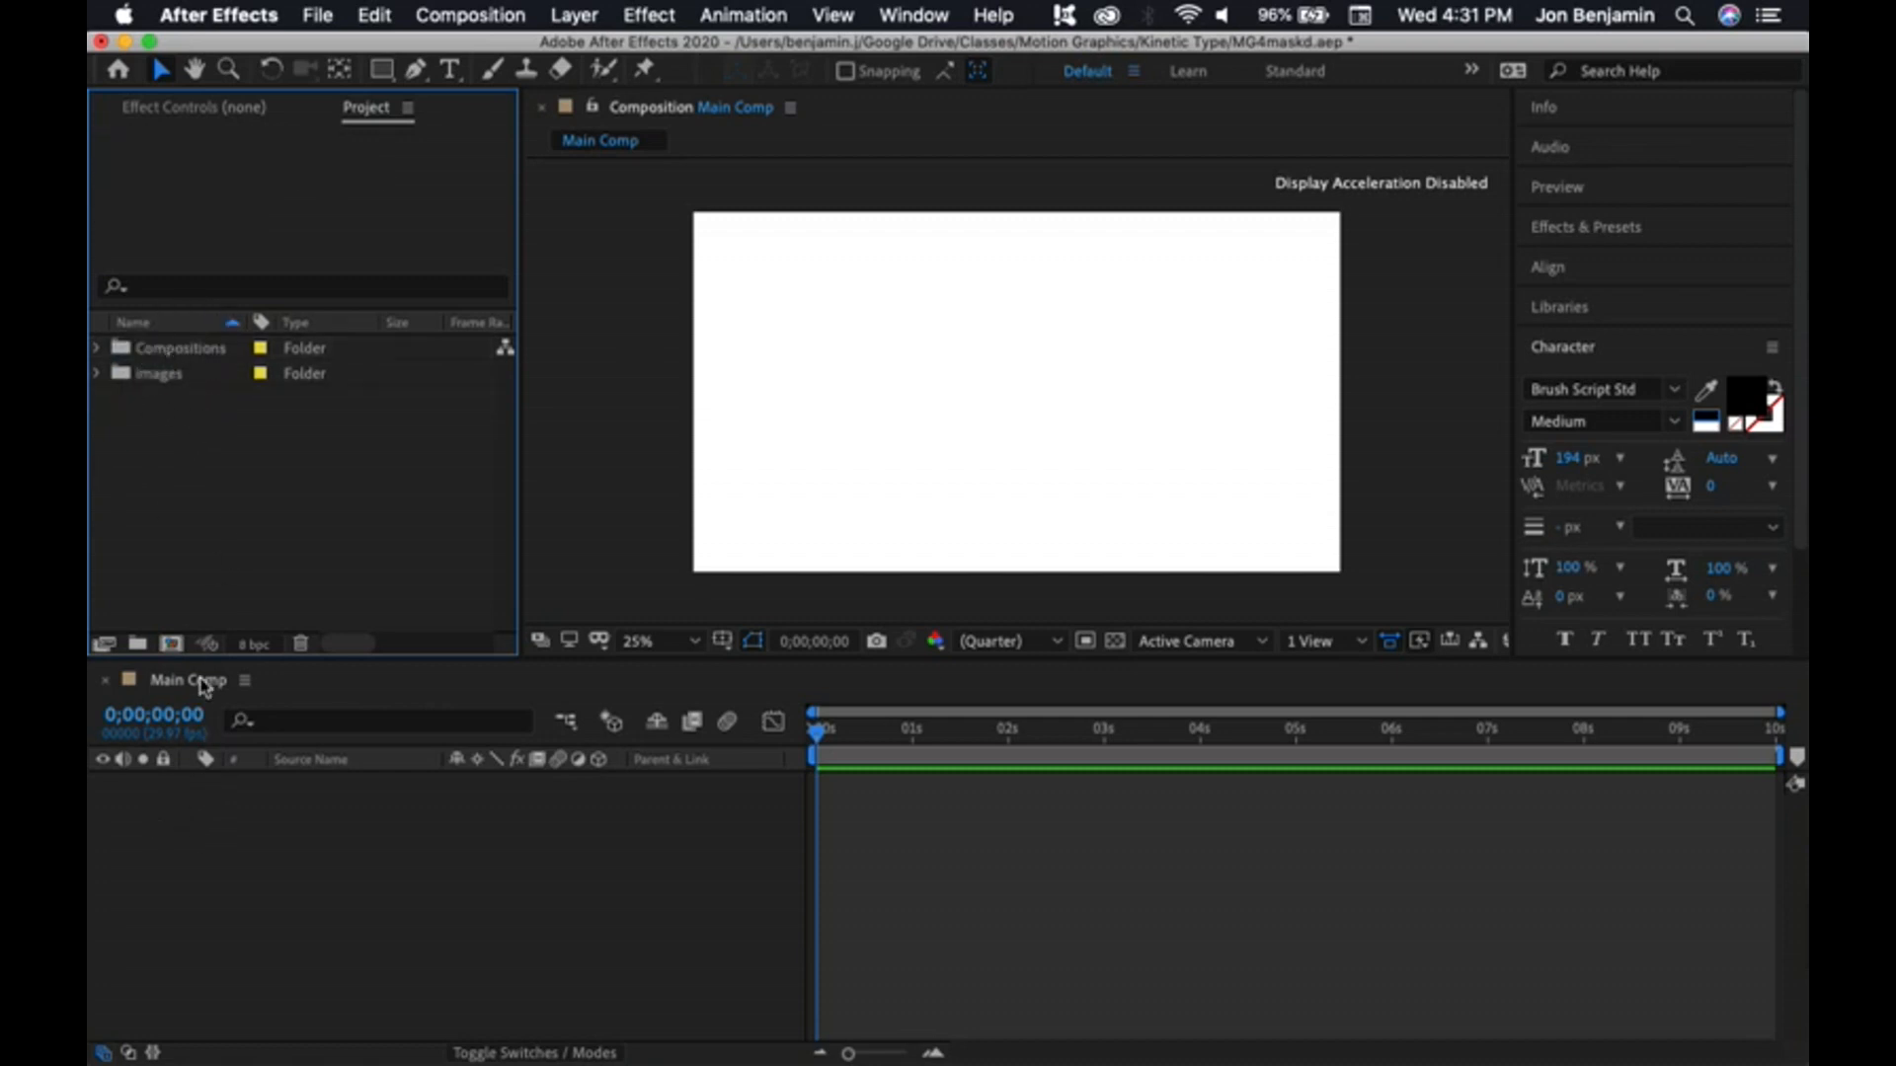
- Expand the images folder and add the clock PNG to Main Comp as a centered layer
{"action": "left_click", "coordinate": [98, 374]}
{"action": "left_click_drag", "start_coordinate": [178, 400], "coordinate": [423, 918]}
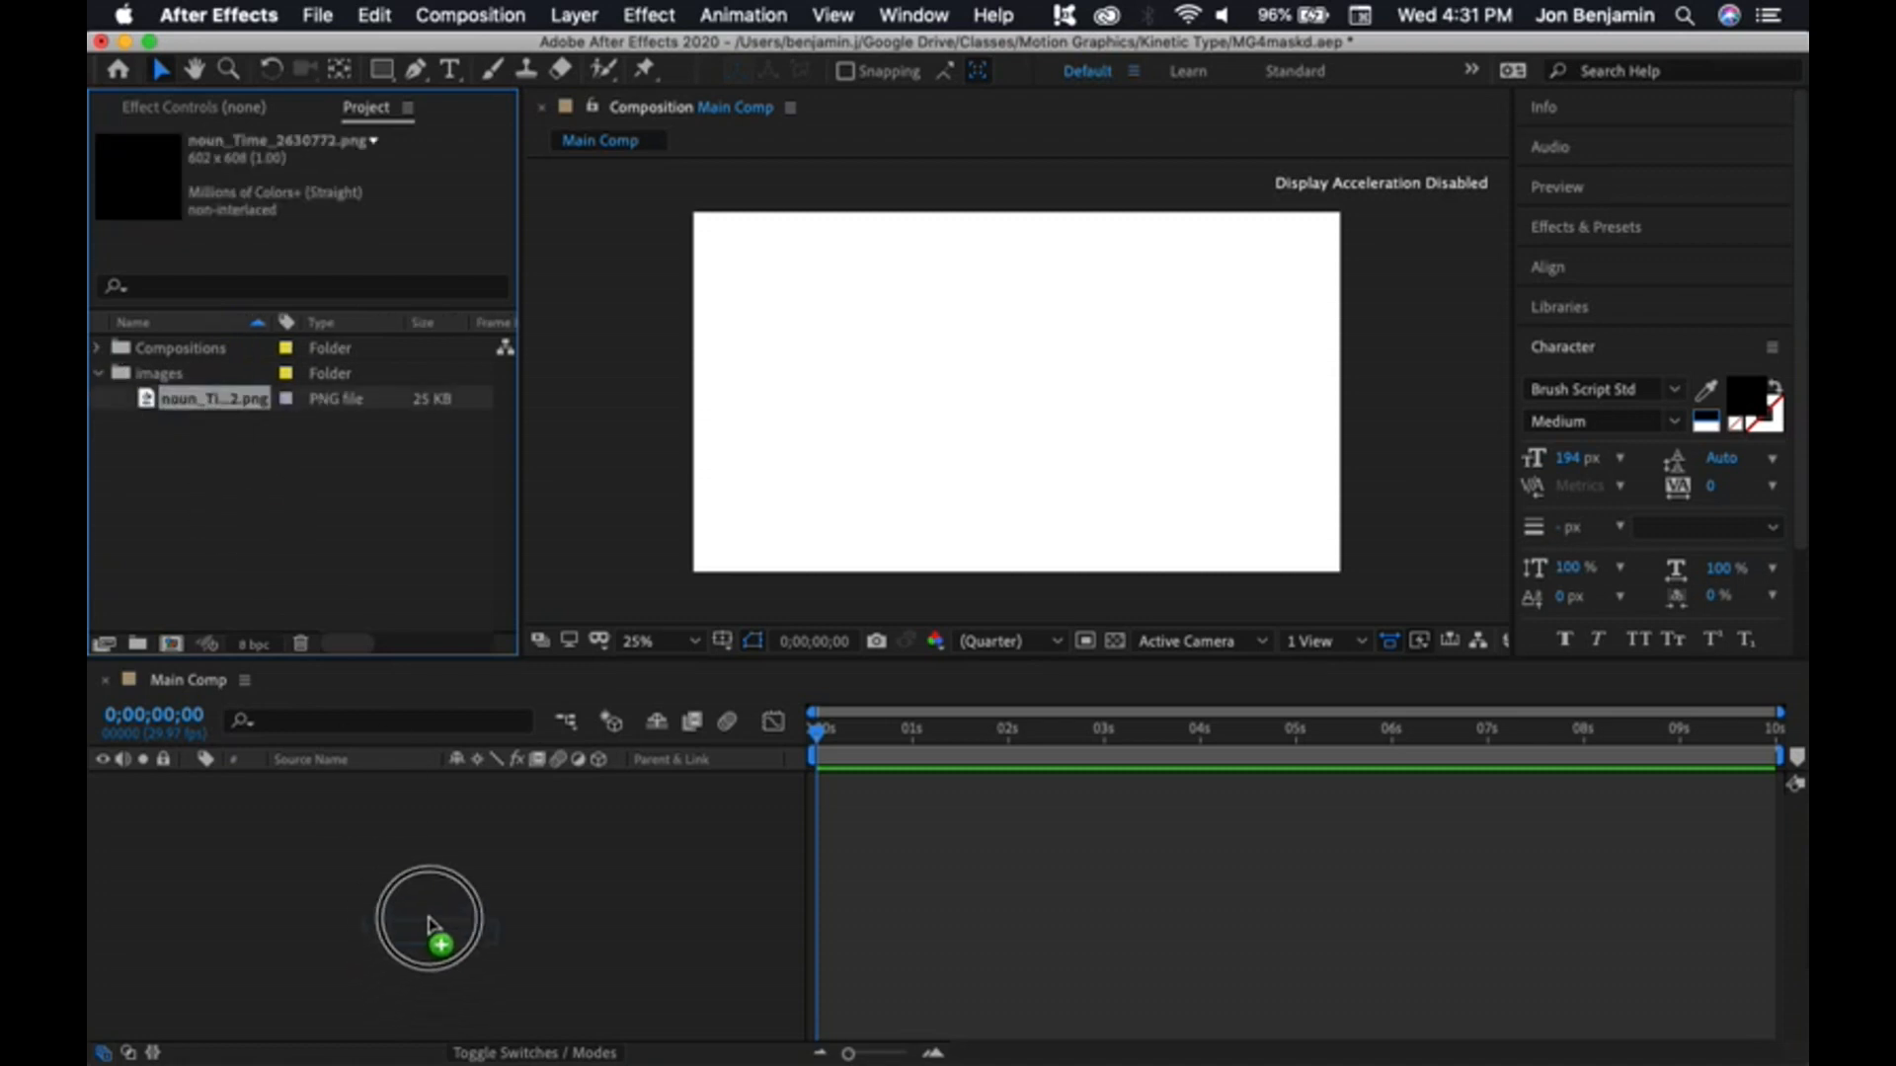
{"action": "left_click", "coordinate": [1200, 450]}
{"action": "left_click", "coordinate": [1081, 459]}
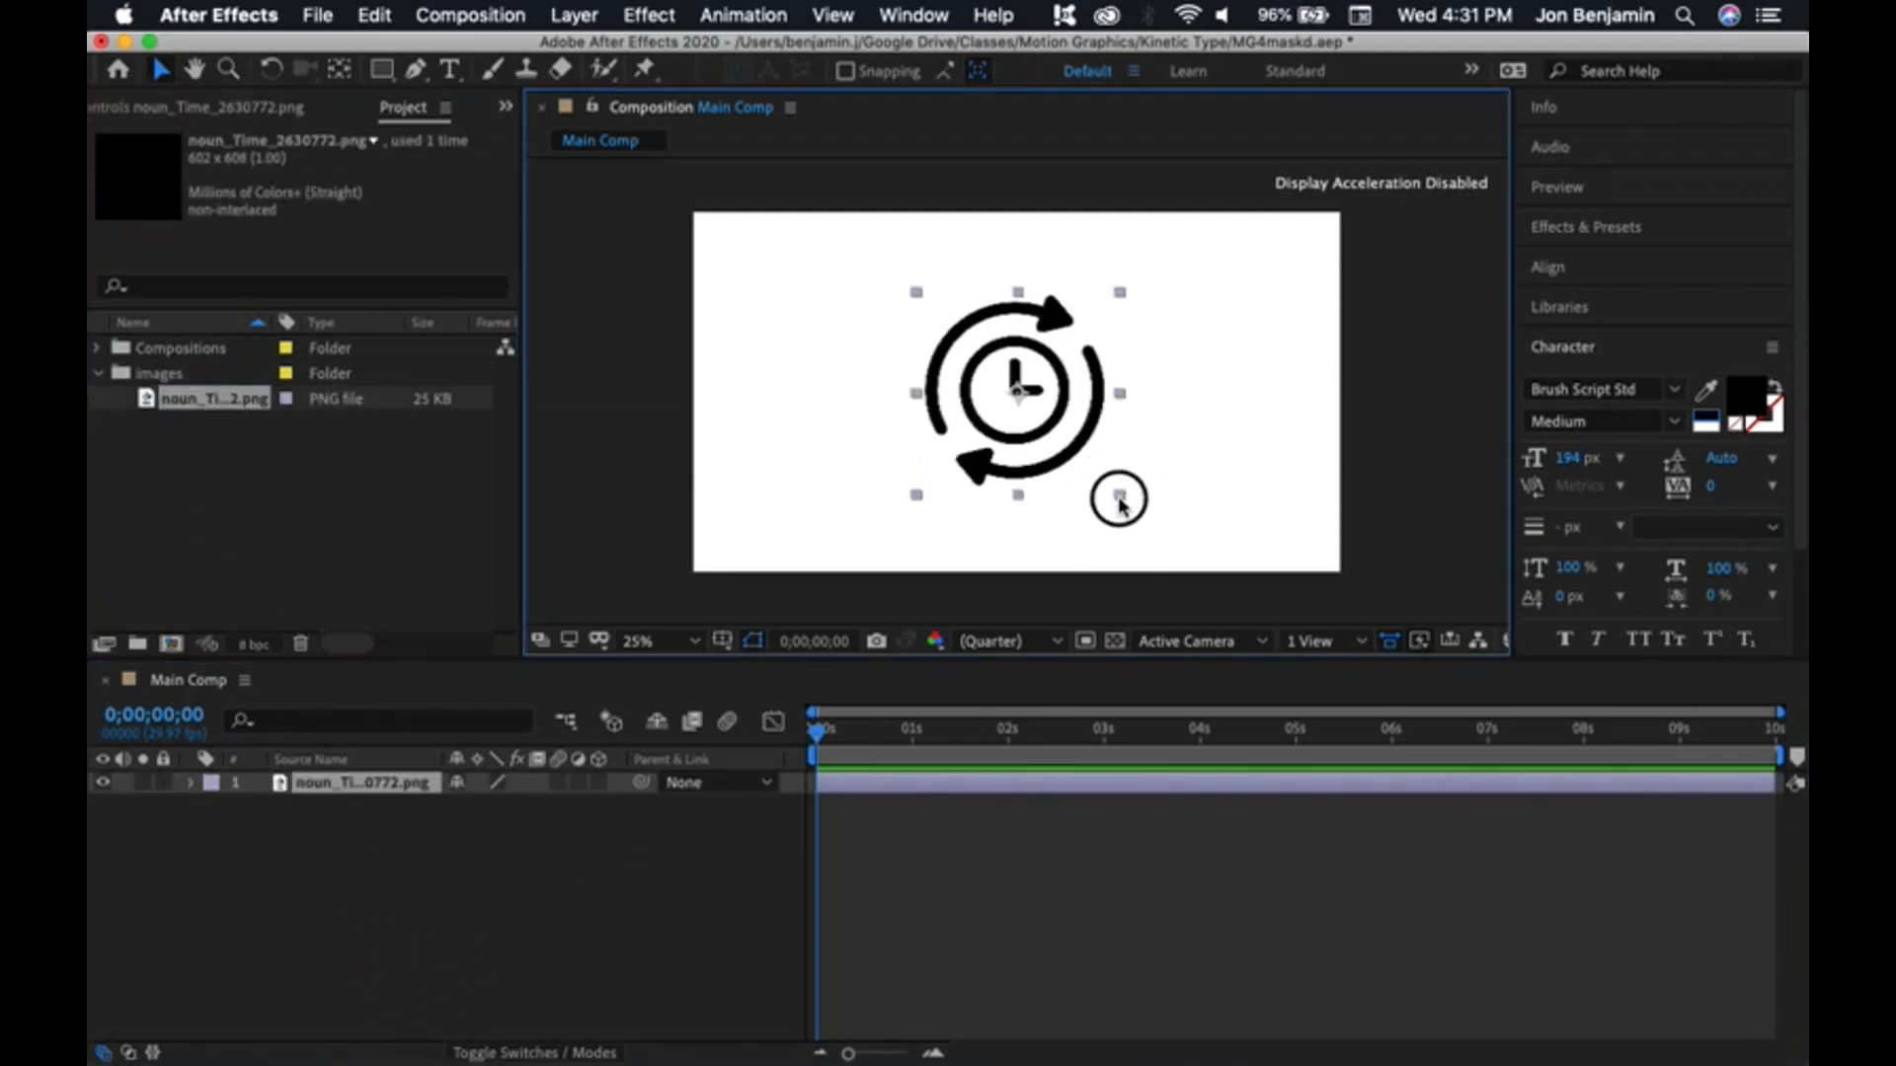
- Scale the clock icon down to about half its size and place it near the composition's upper center
{"action": "left_click_drag", "start_coordinate": [1122, 494], "coordinate": [1044, 333]}
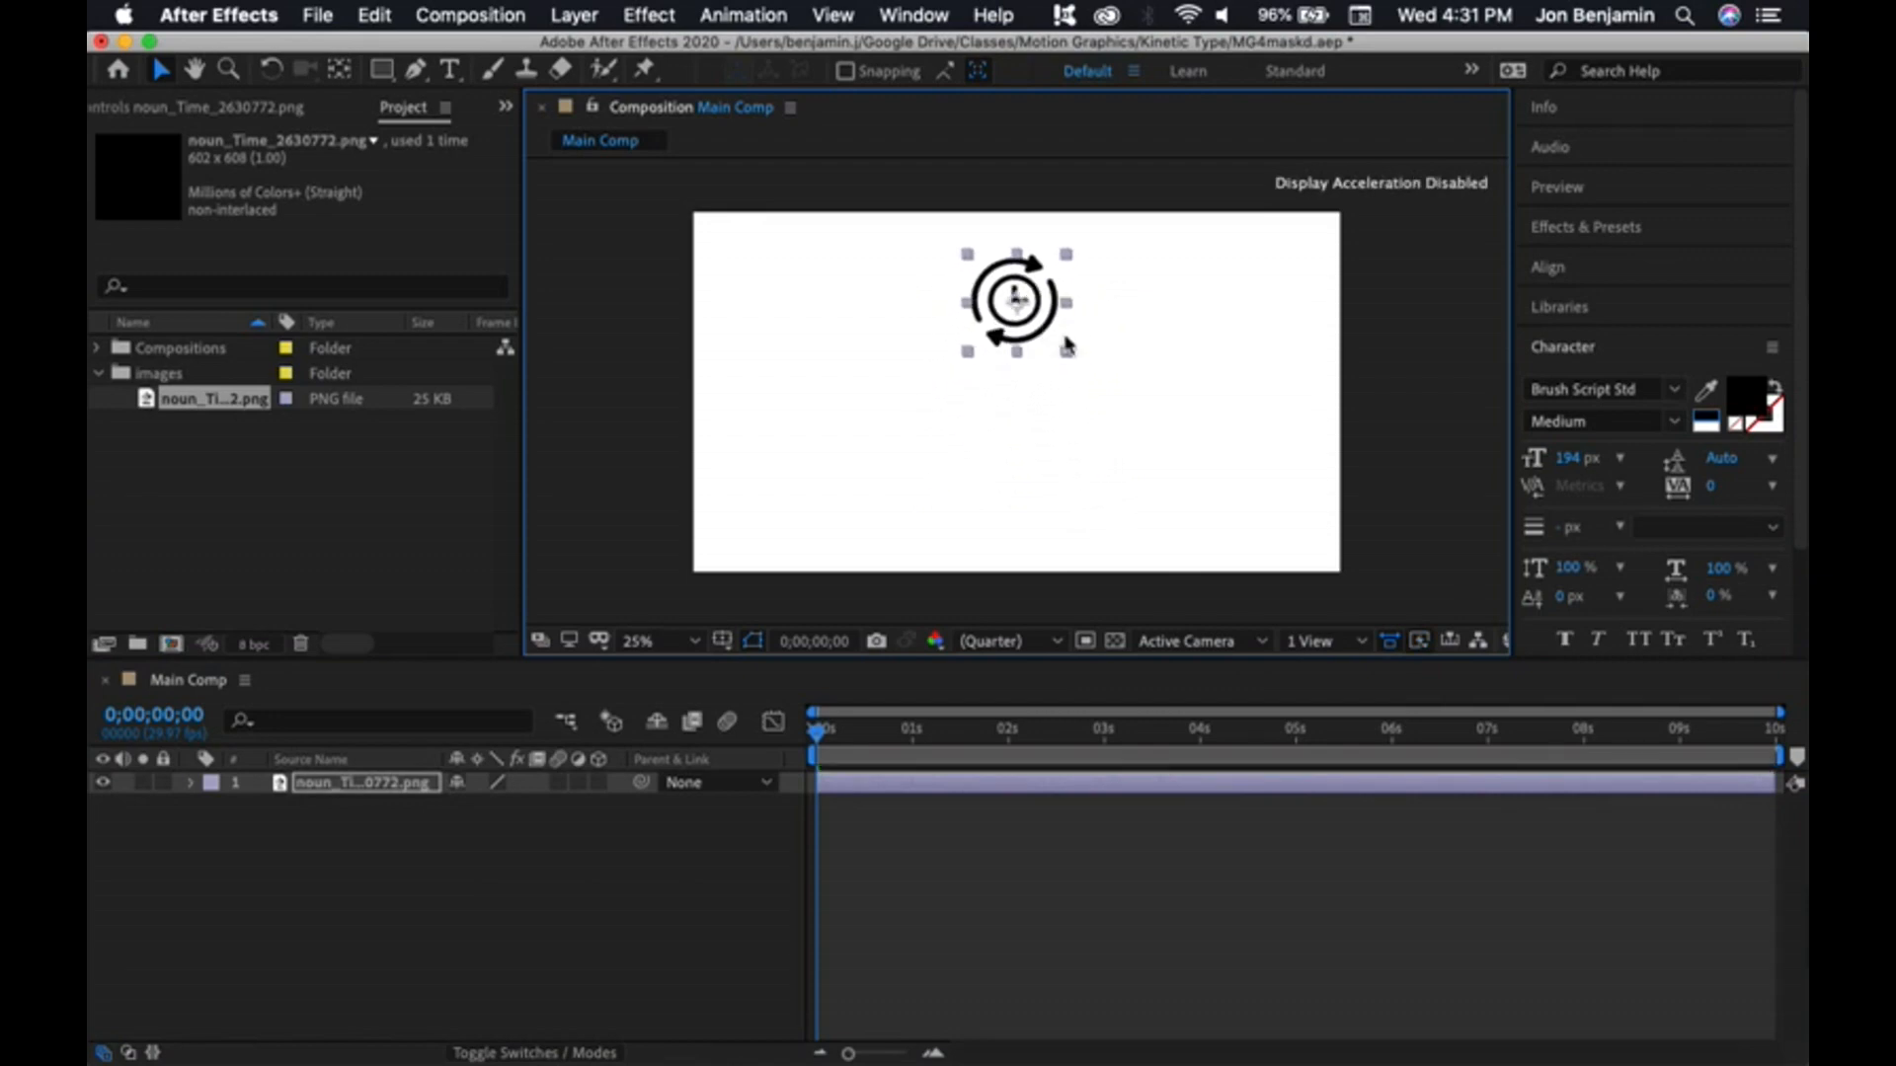
{"action": "left_click", "coordinate": [1125, 348]}
{"action": "left_click", "coordinate": [1062, 339]}
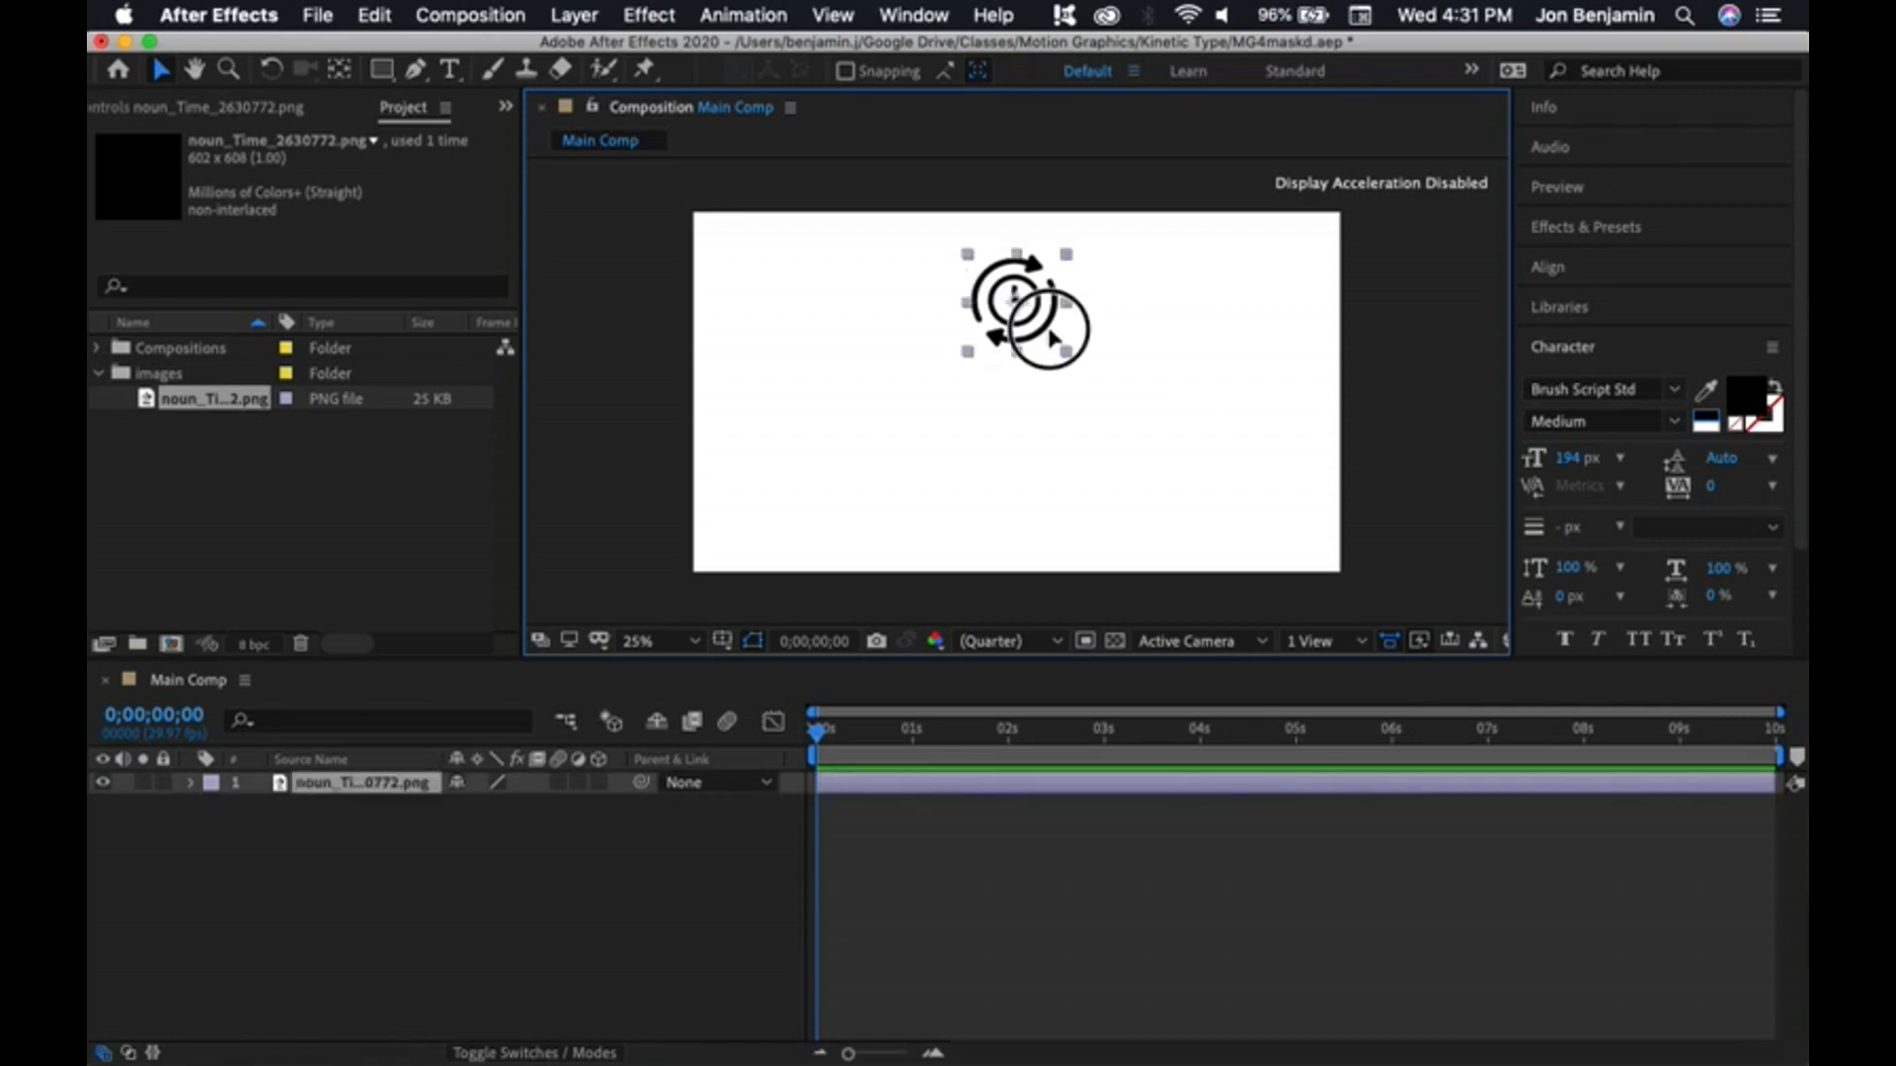
{"action": "left_click", "coordinate": [1113, 335]}
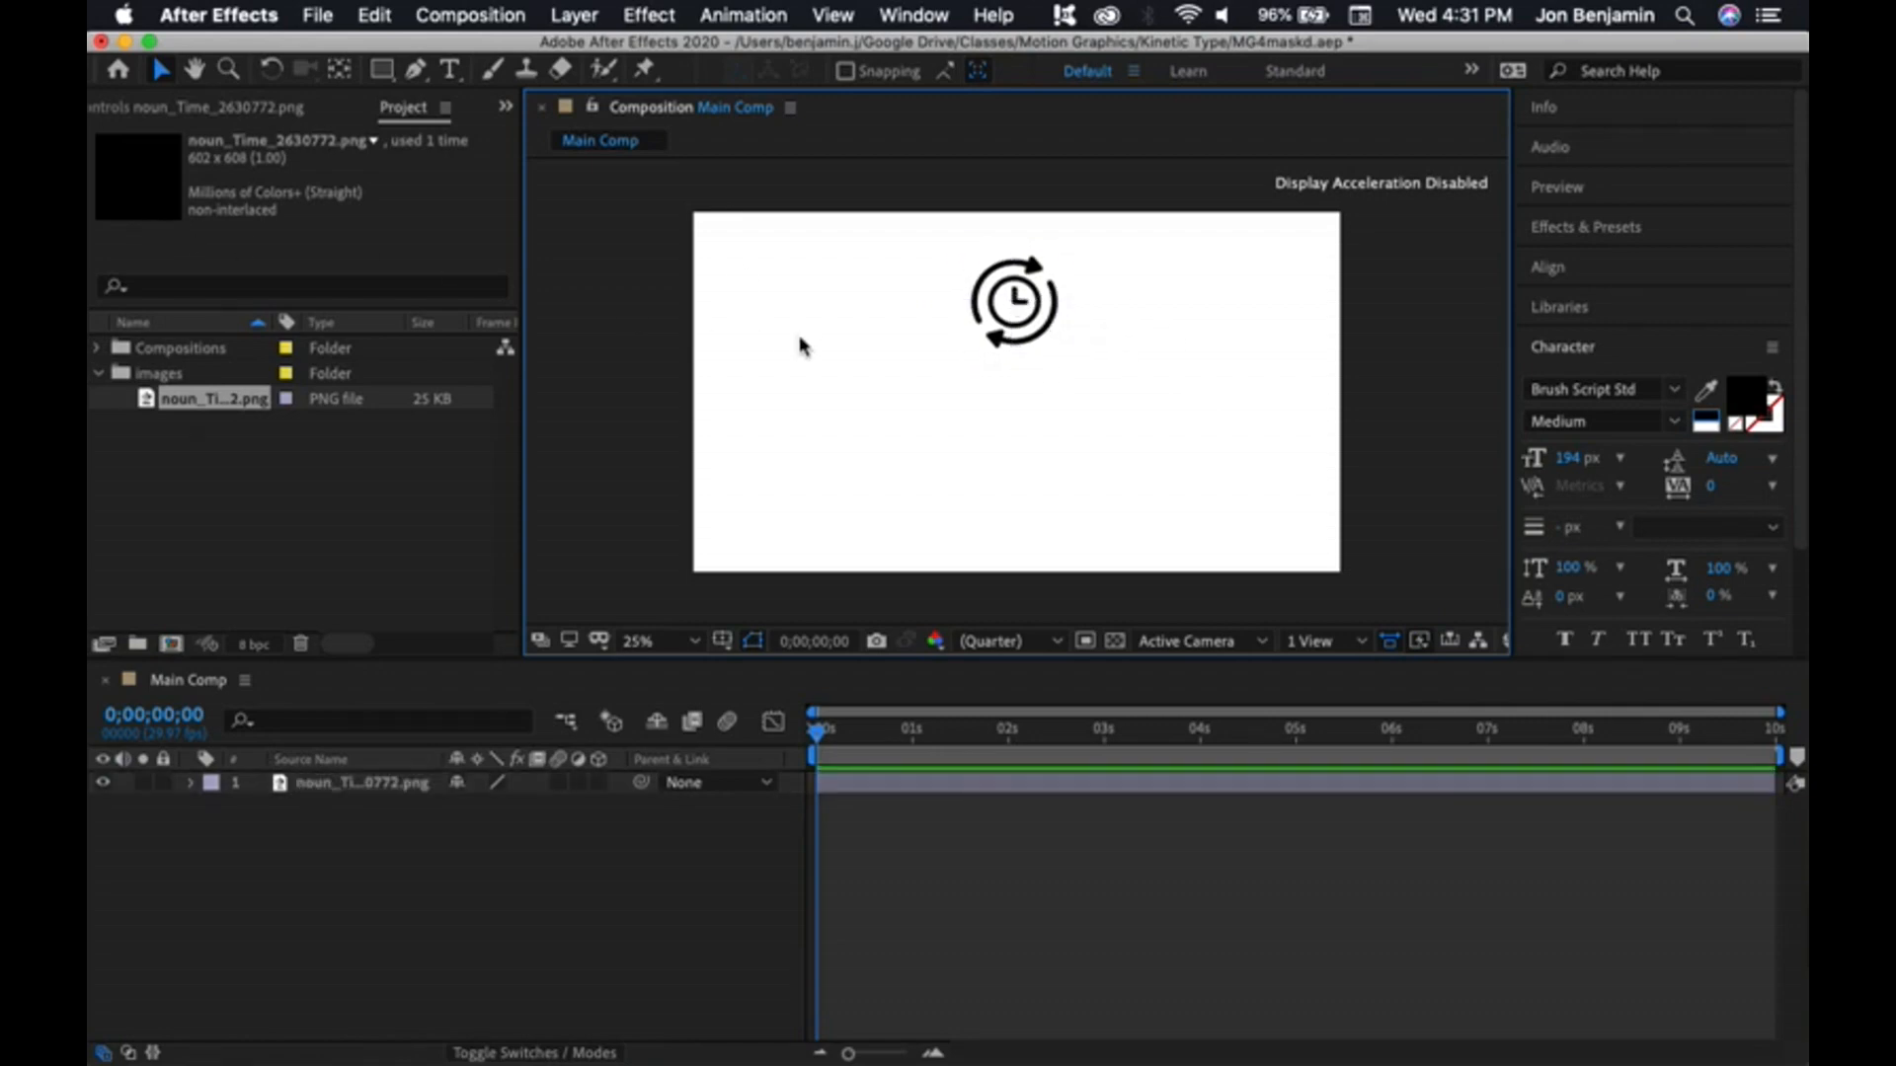
- Add a text layer reading "What Time is it?" below the clock icon
{"action": "left_click", "coordinate": [449, 69]}
{"action": "left_click", "coordinate": [809, 413]}
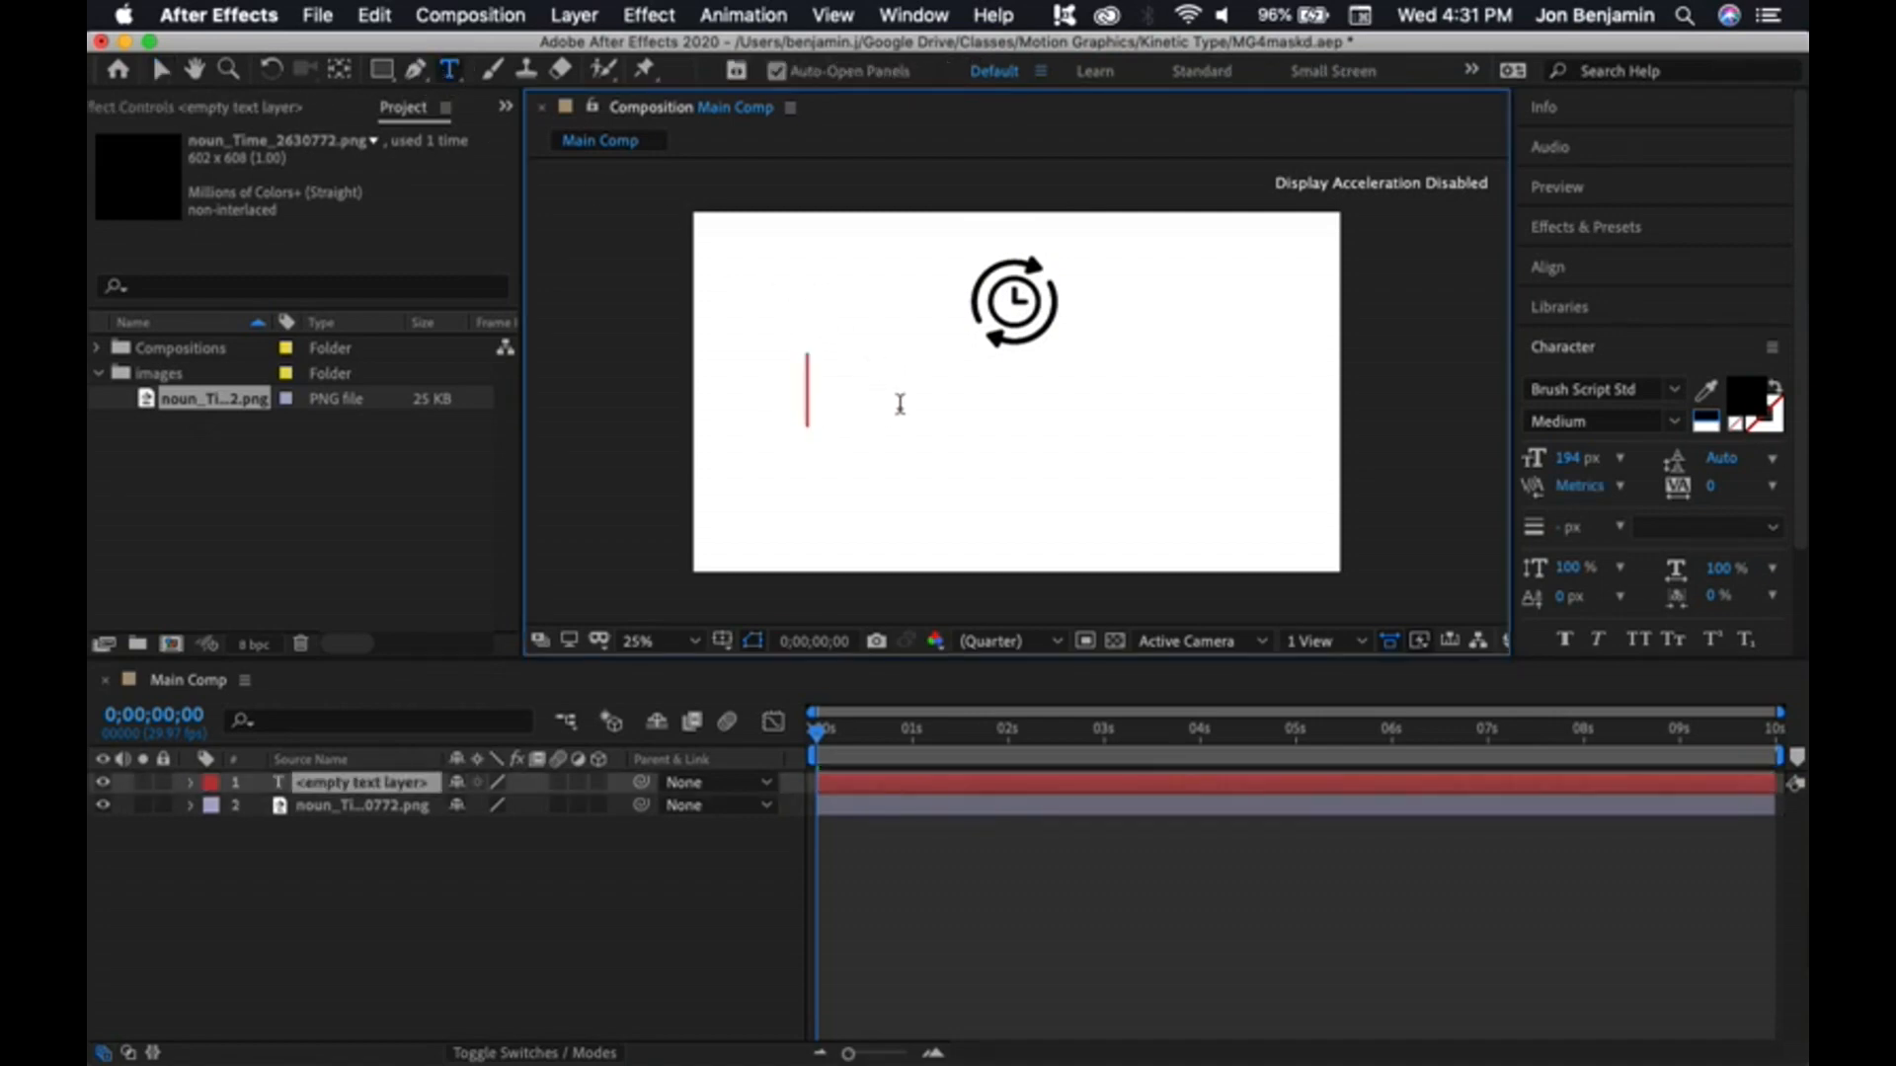
{"action": "type", "text": "What "}
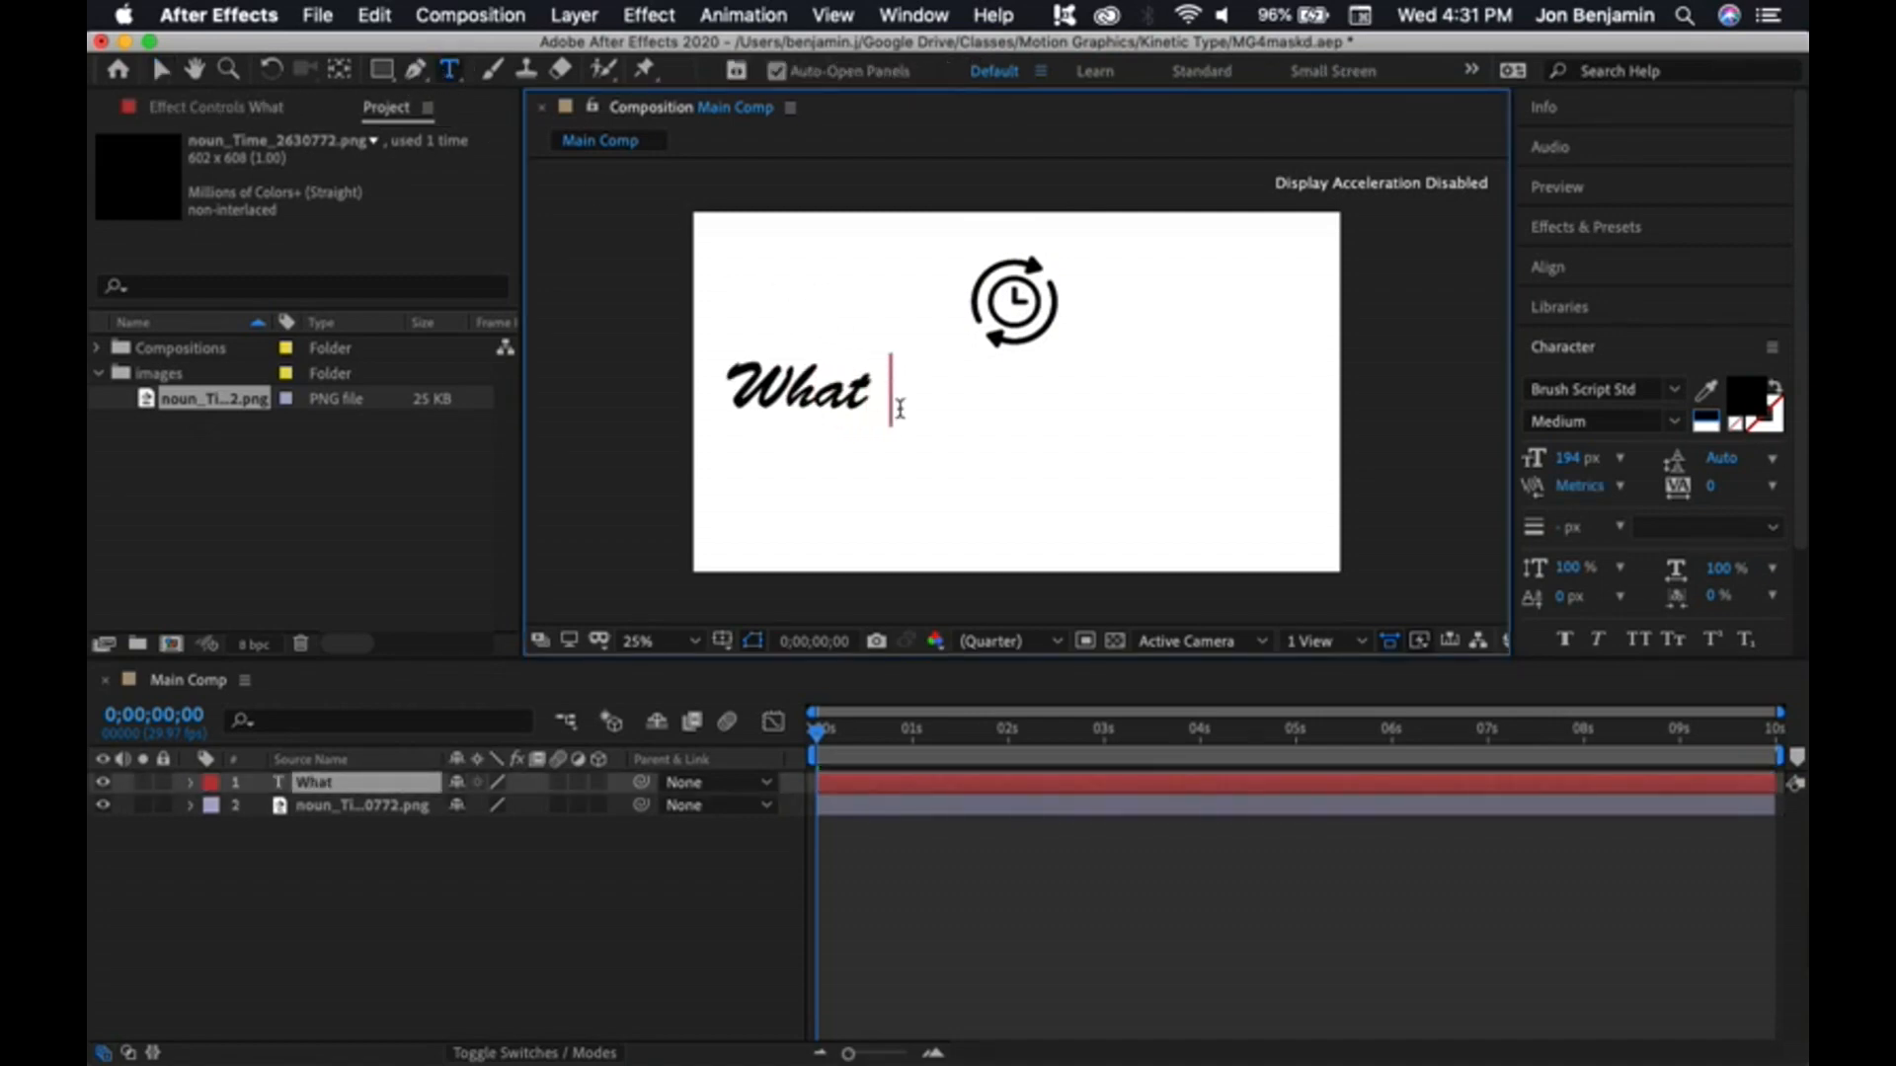
{"action": "type", "text": "Time is i"}
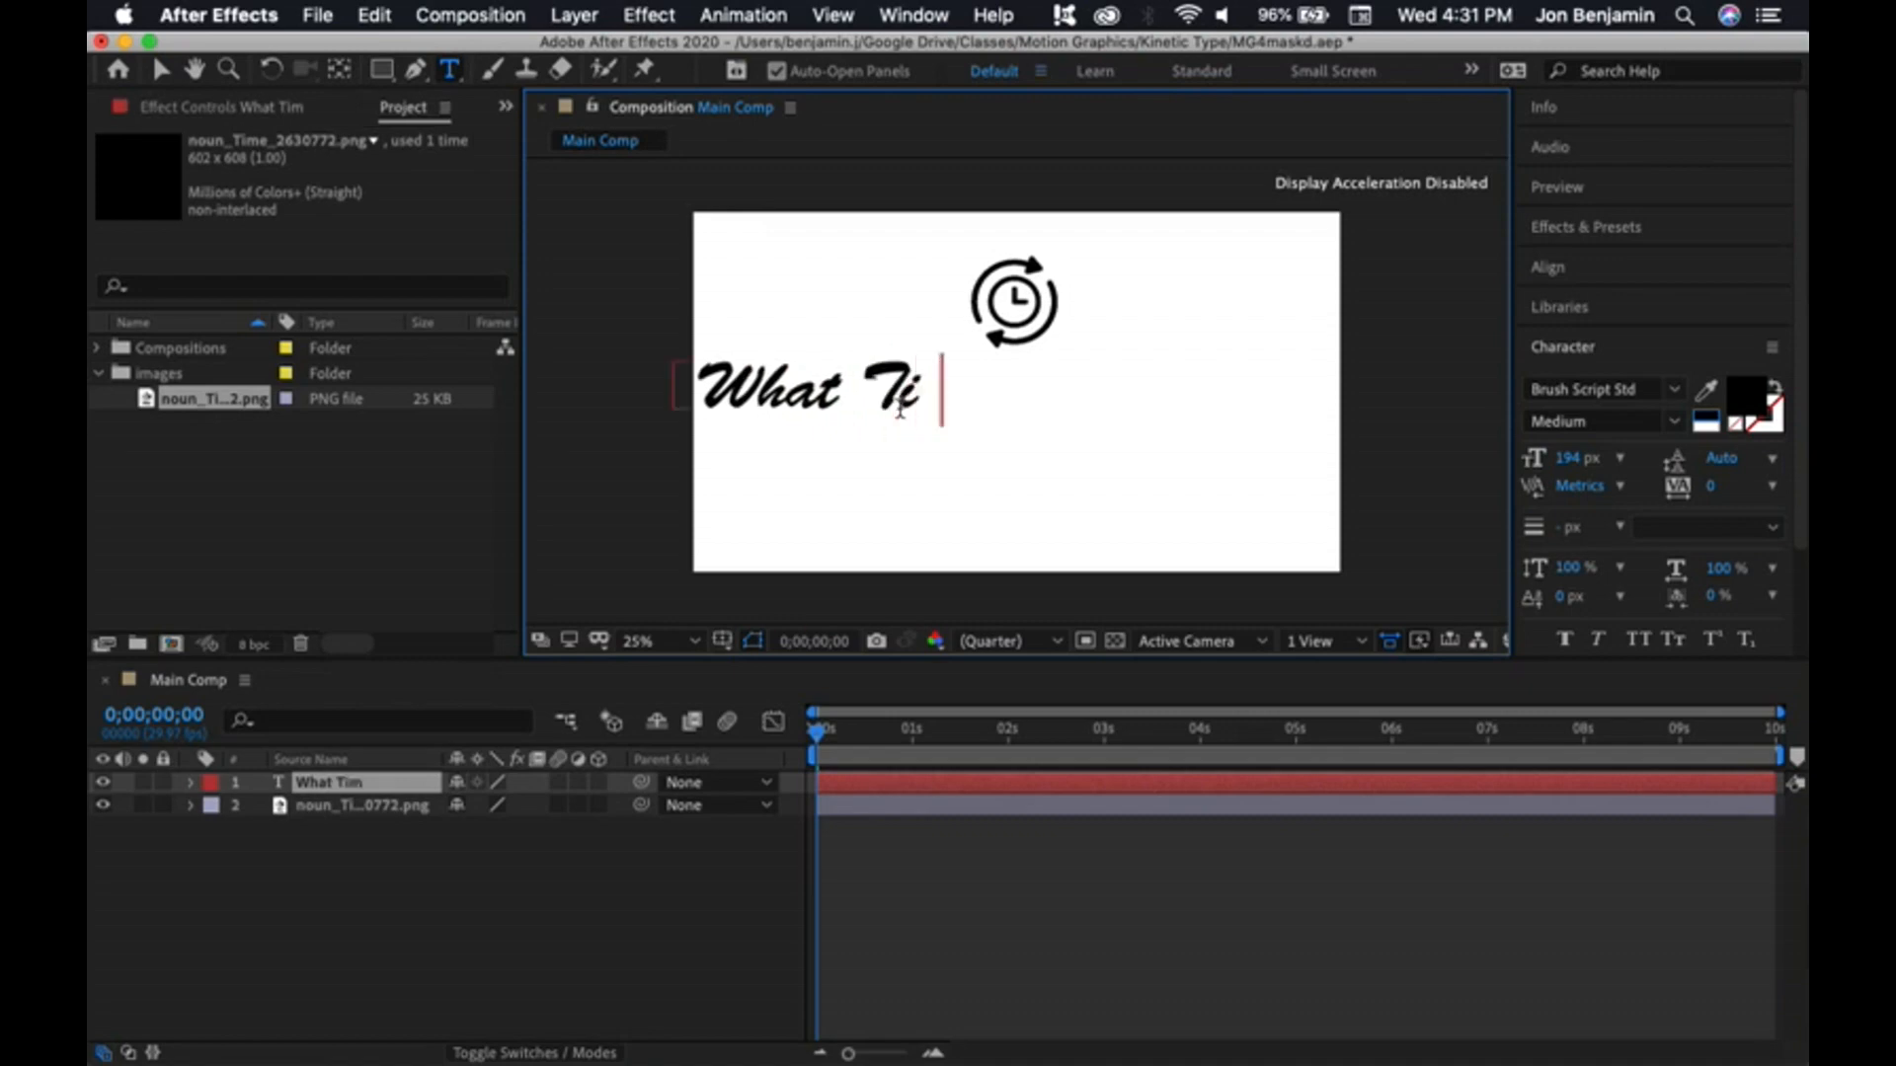
{"action": "type", "text": "t"}
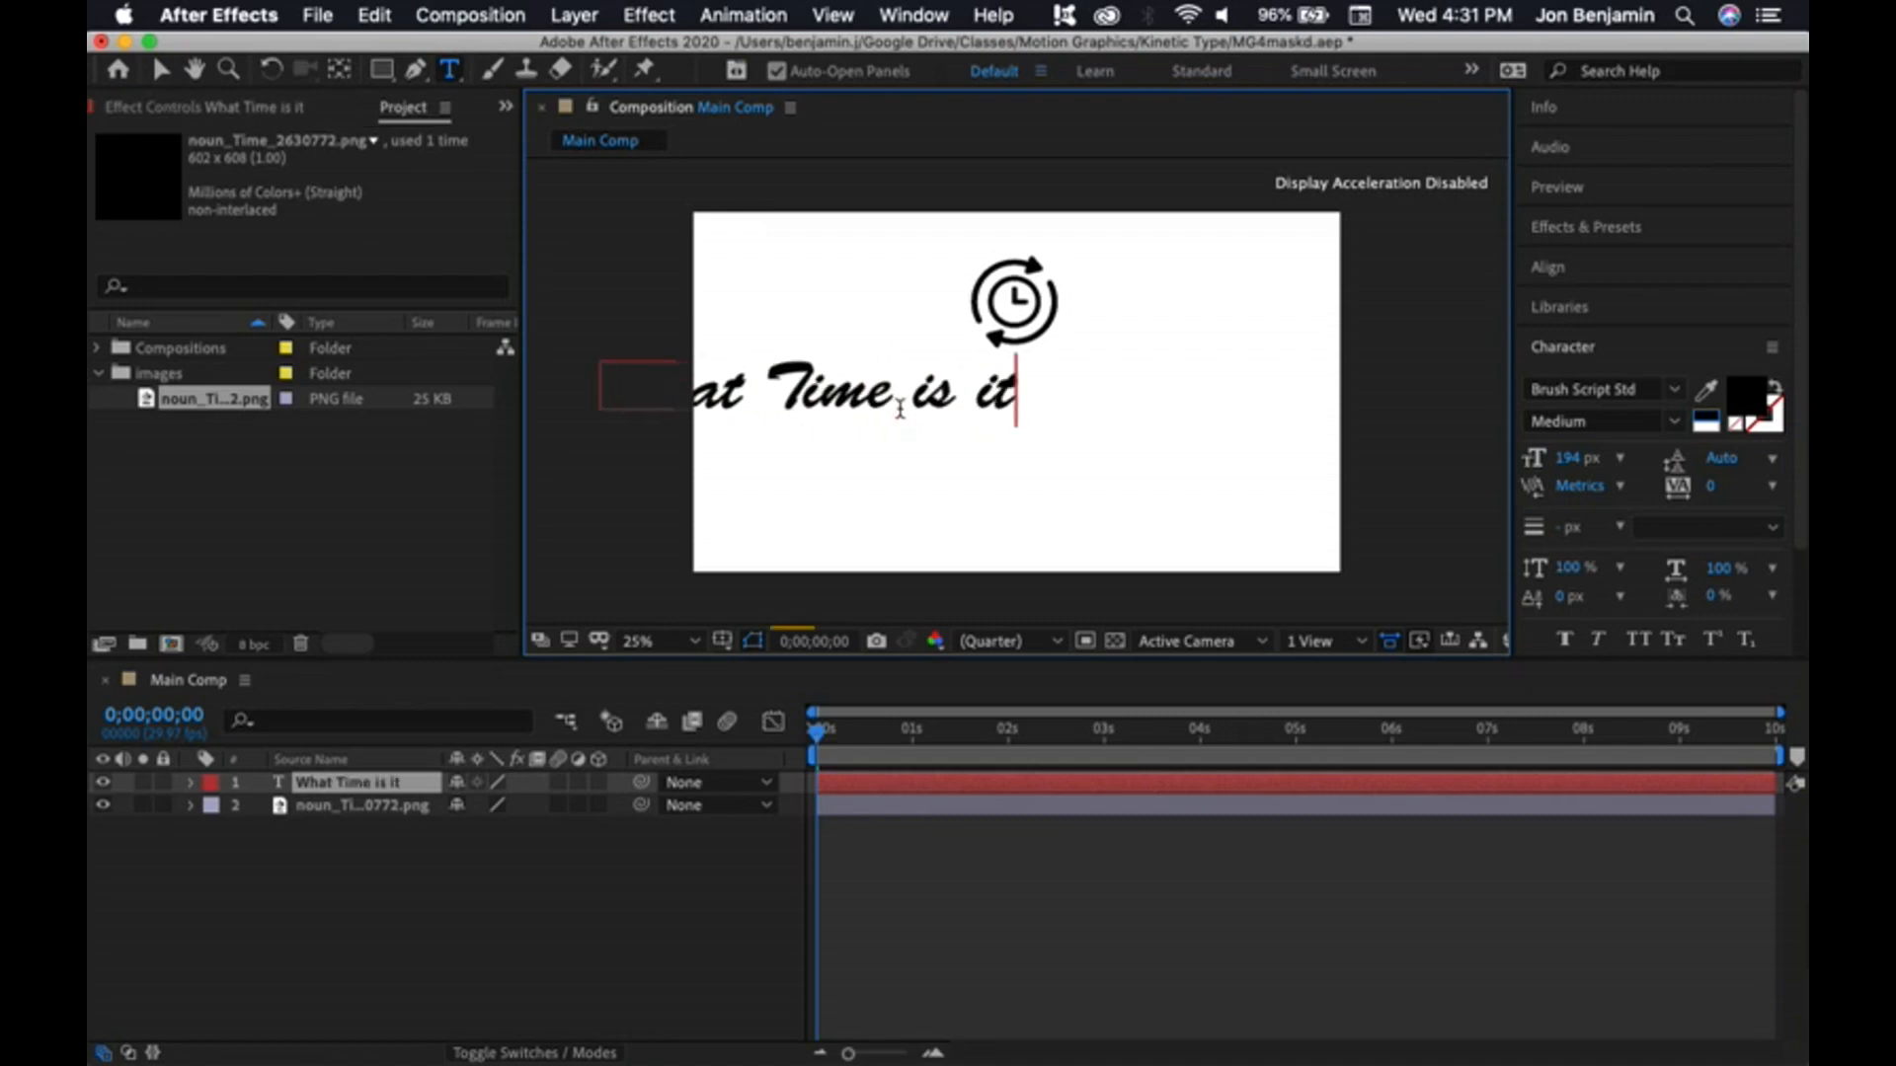
{"action": "type", "text": "?"}
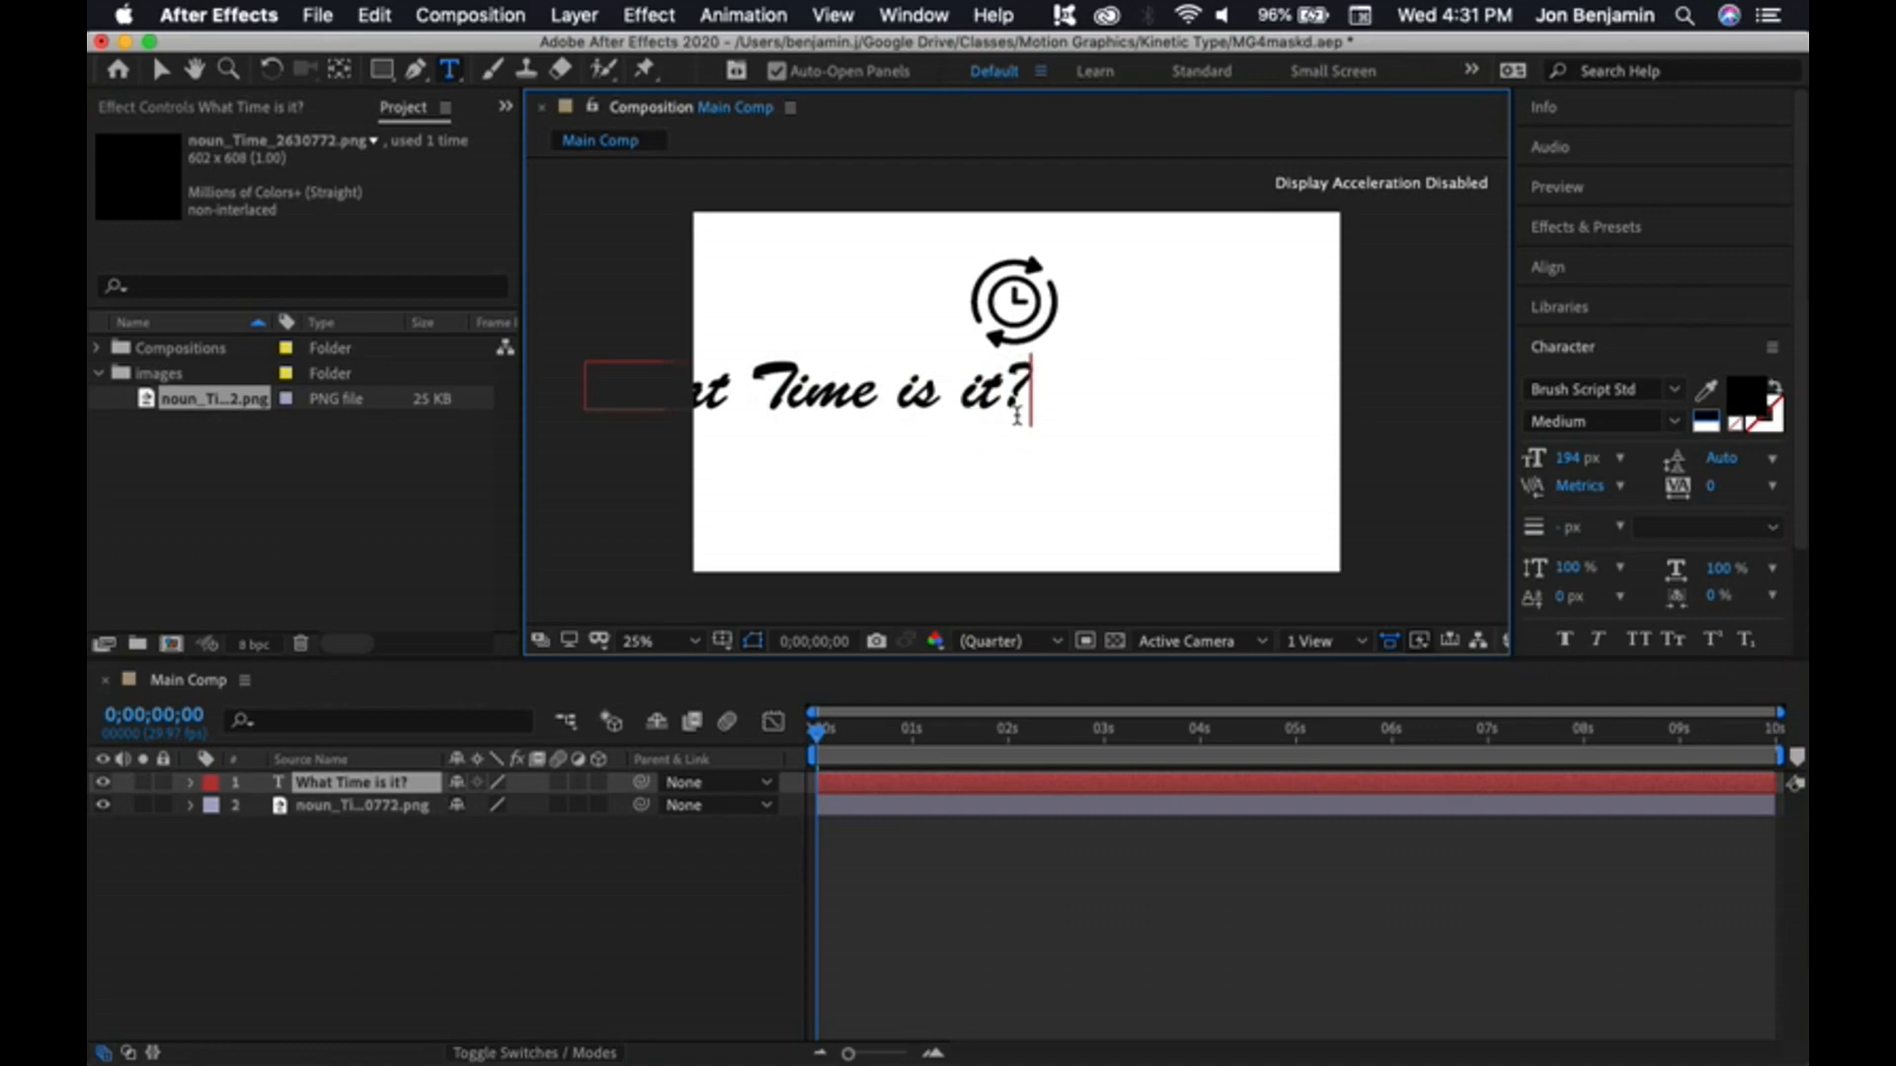
- Check the text's paragraph alignment and move the line fully into the frame, centered under the clock icon
{"action": "left_click", "coordinate": [1583, 350]}
{"action": "left_click", "coordinate": [1580, 390]}
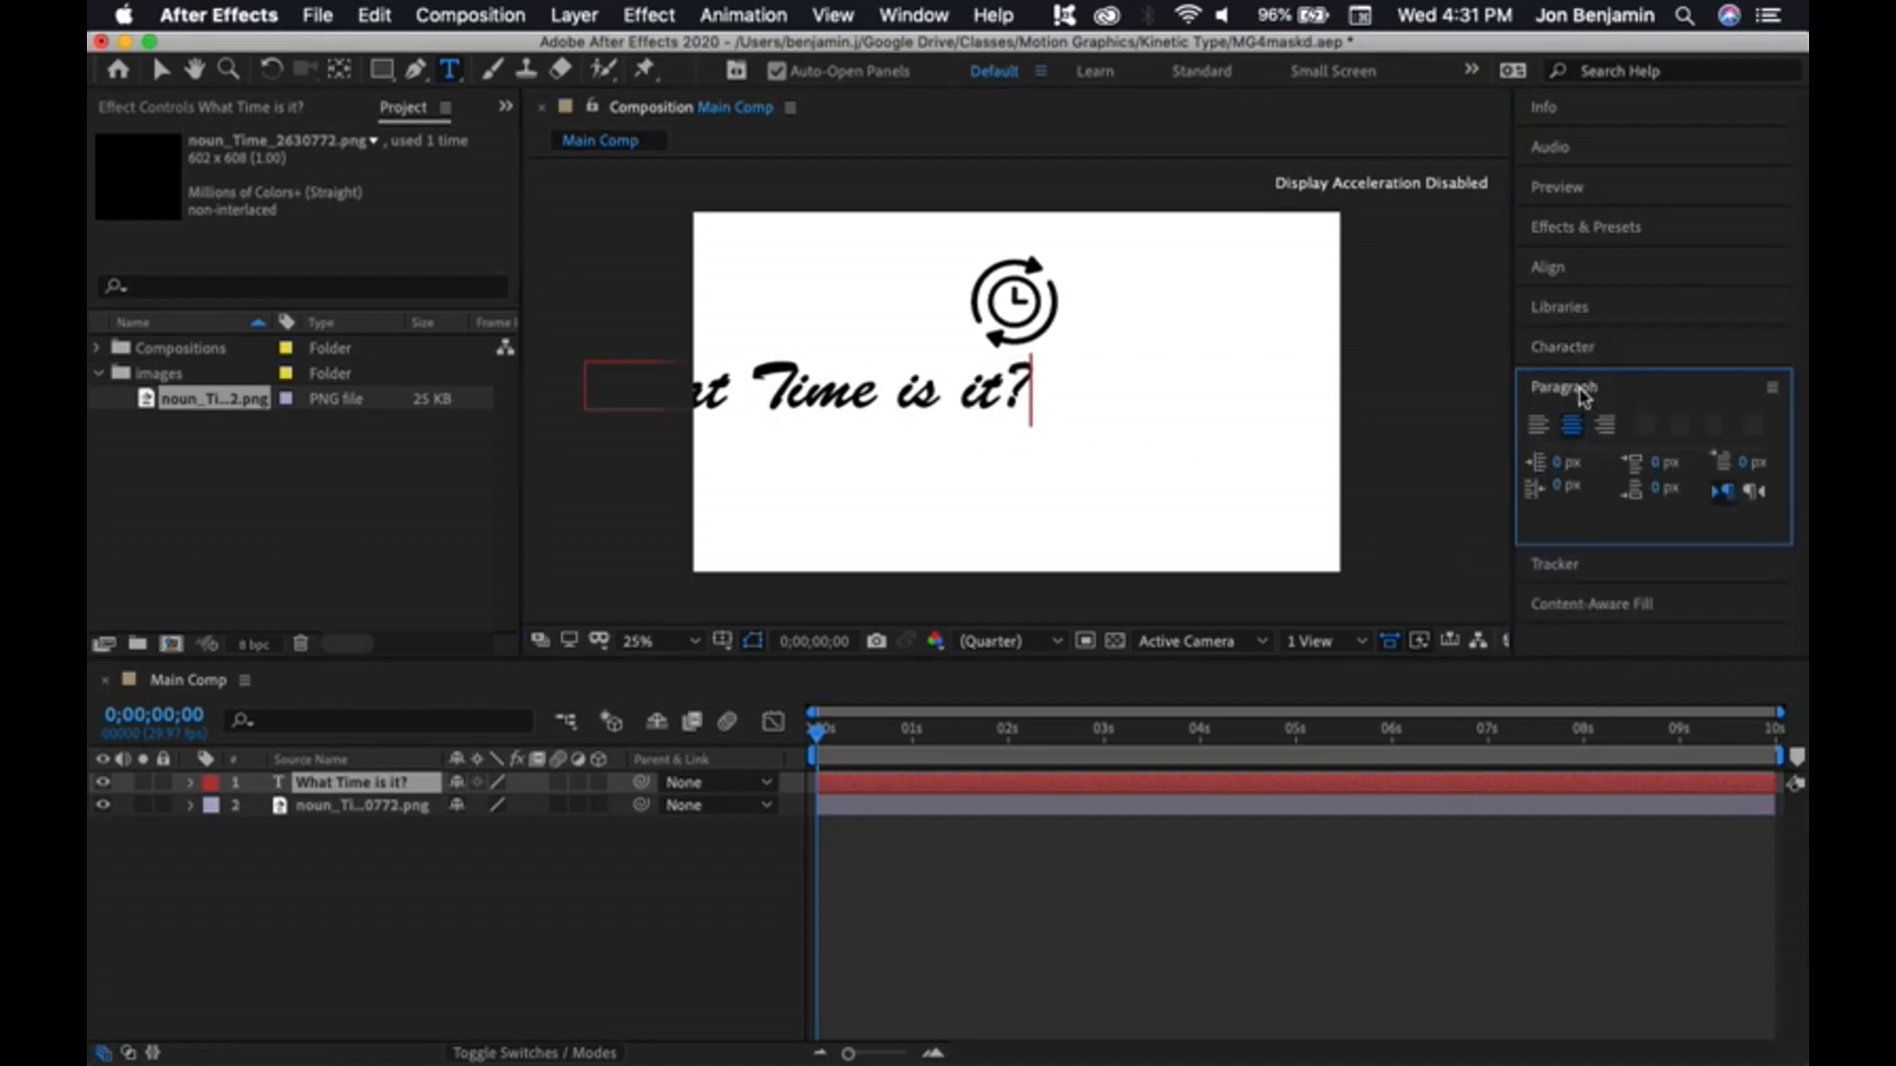
{"action": "left_click", "coordinate": [166, 71]}
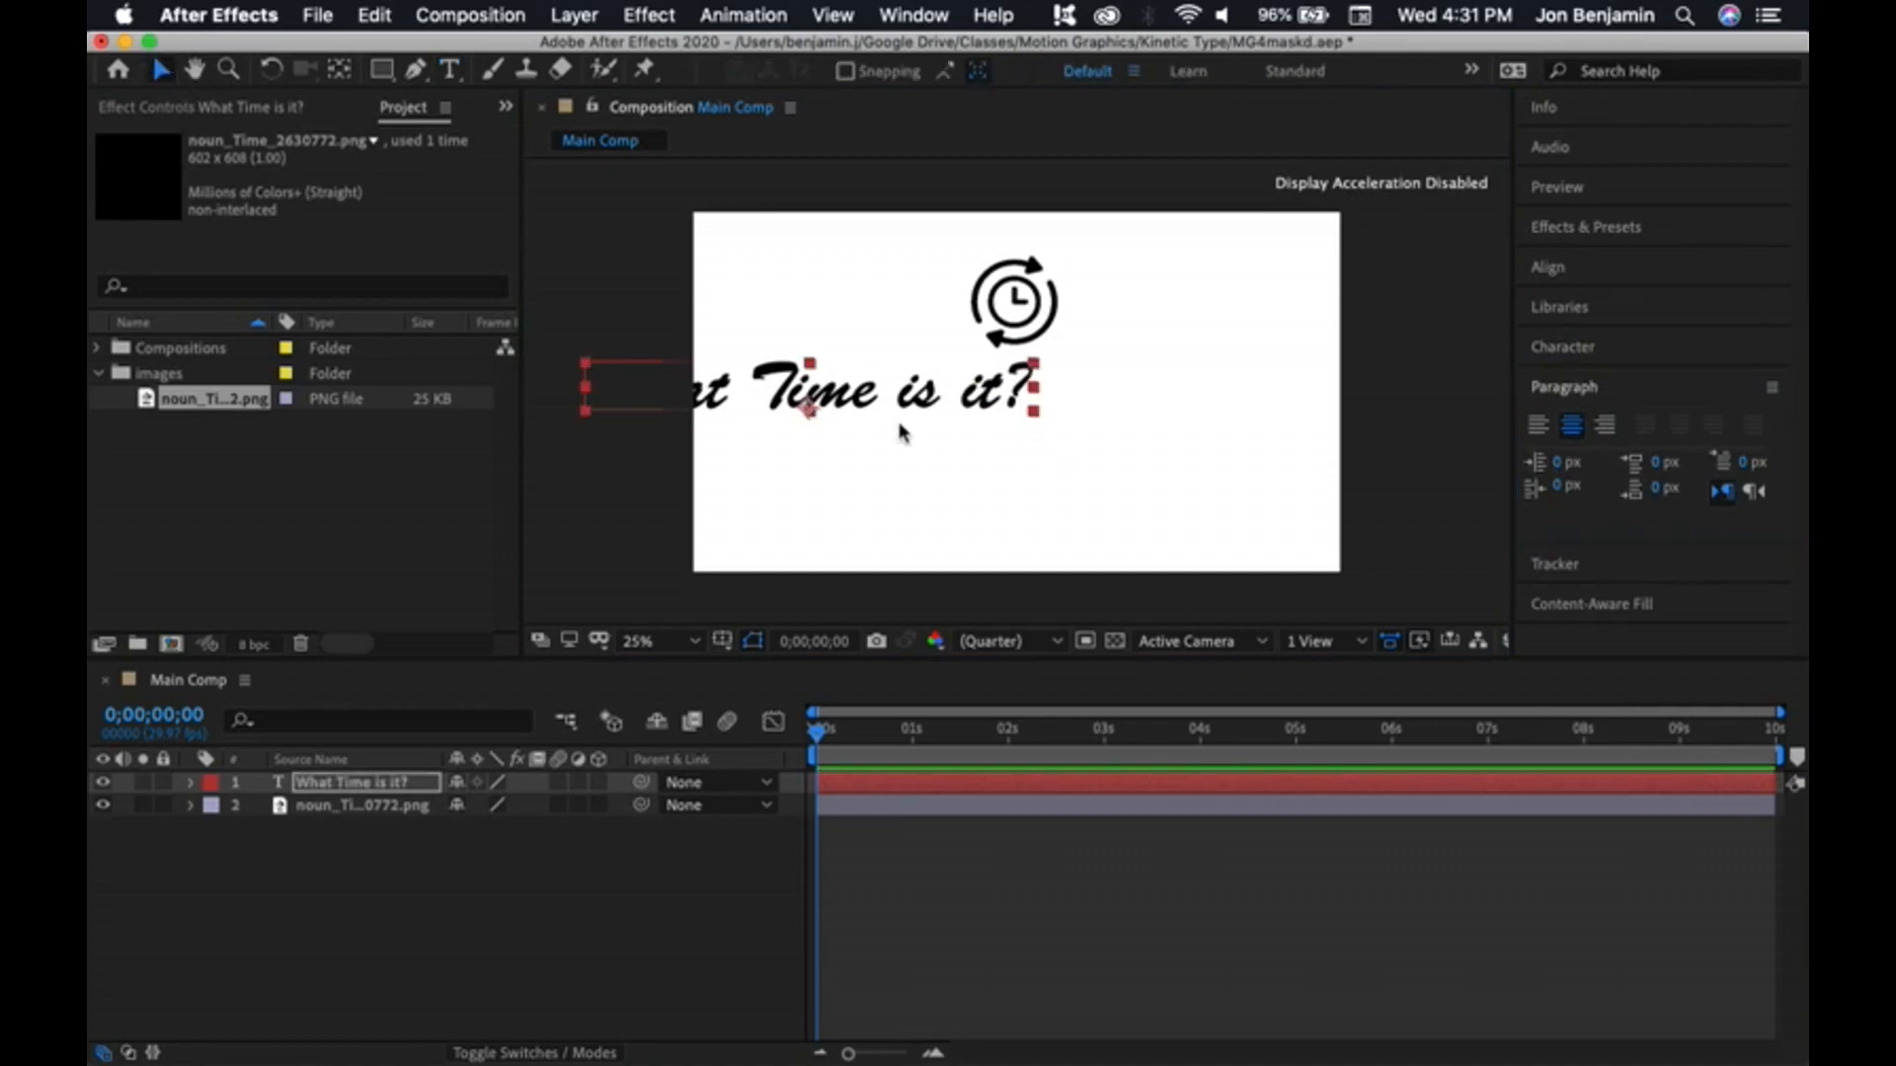
{"action": "left_click_drag", "start_coordinate": [899, 404], "coordinate": [1101, 415]}
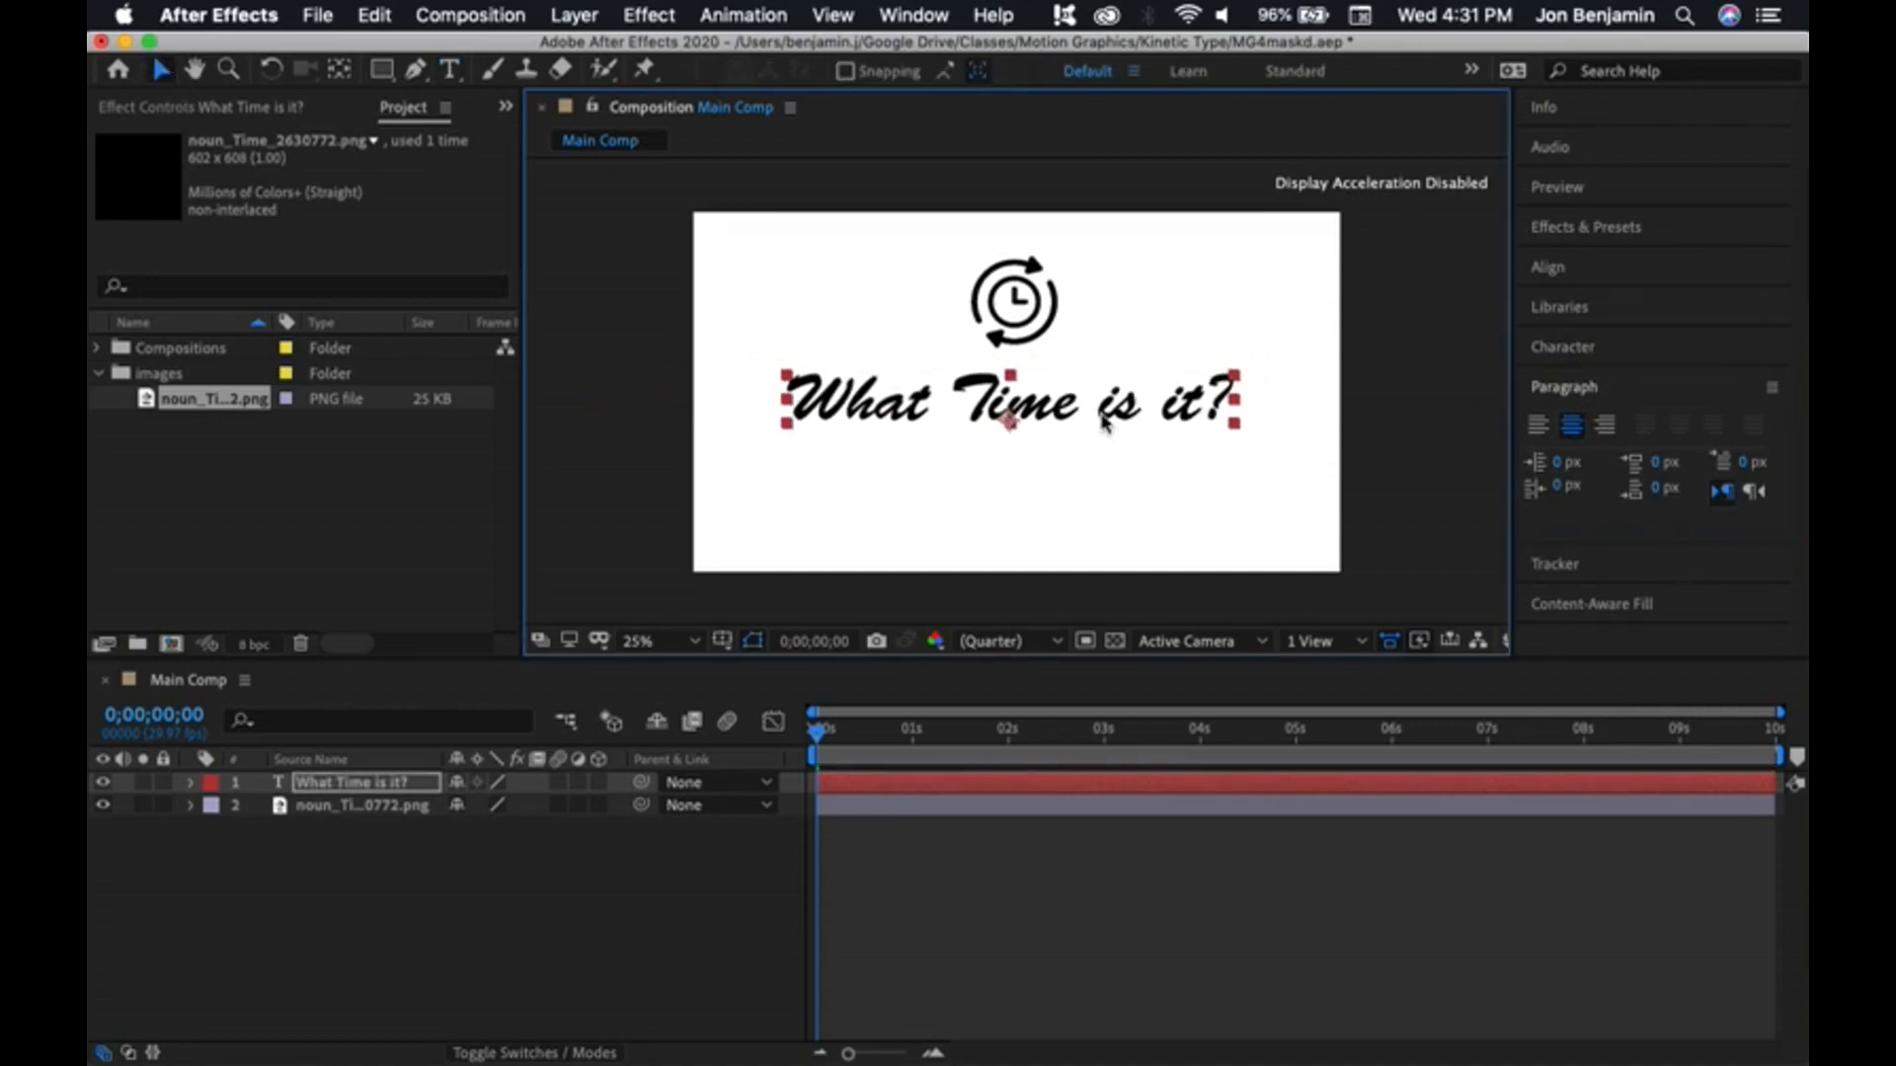
- Change the font of the "What Time is it?" text to Azo Sans Uber
{"action": "left_click", "coordinate": [1581, 350]}
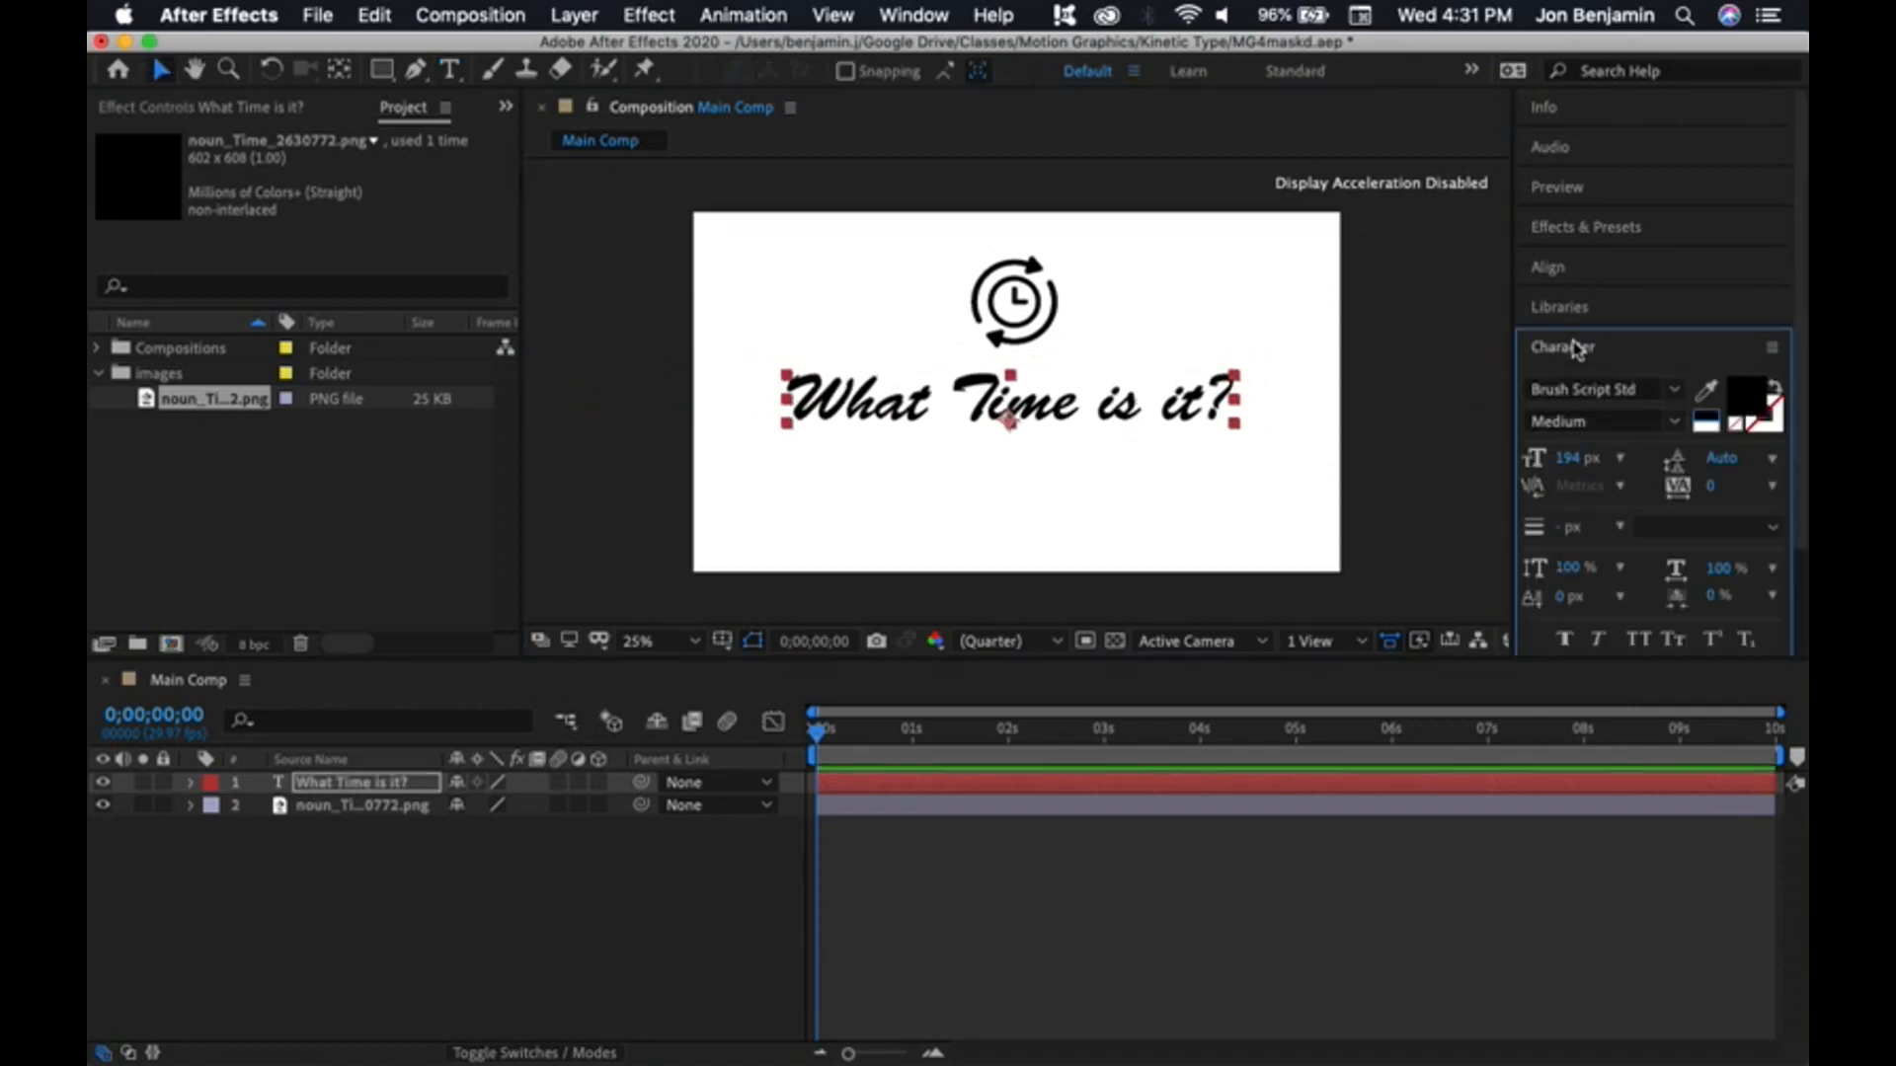
{"action": "left_click", "coordinate": [1674, 390]}
{"action": "scroll", "coordinate": [1530, 632], "scroll_direction": "up", "scroll_amount": 10}
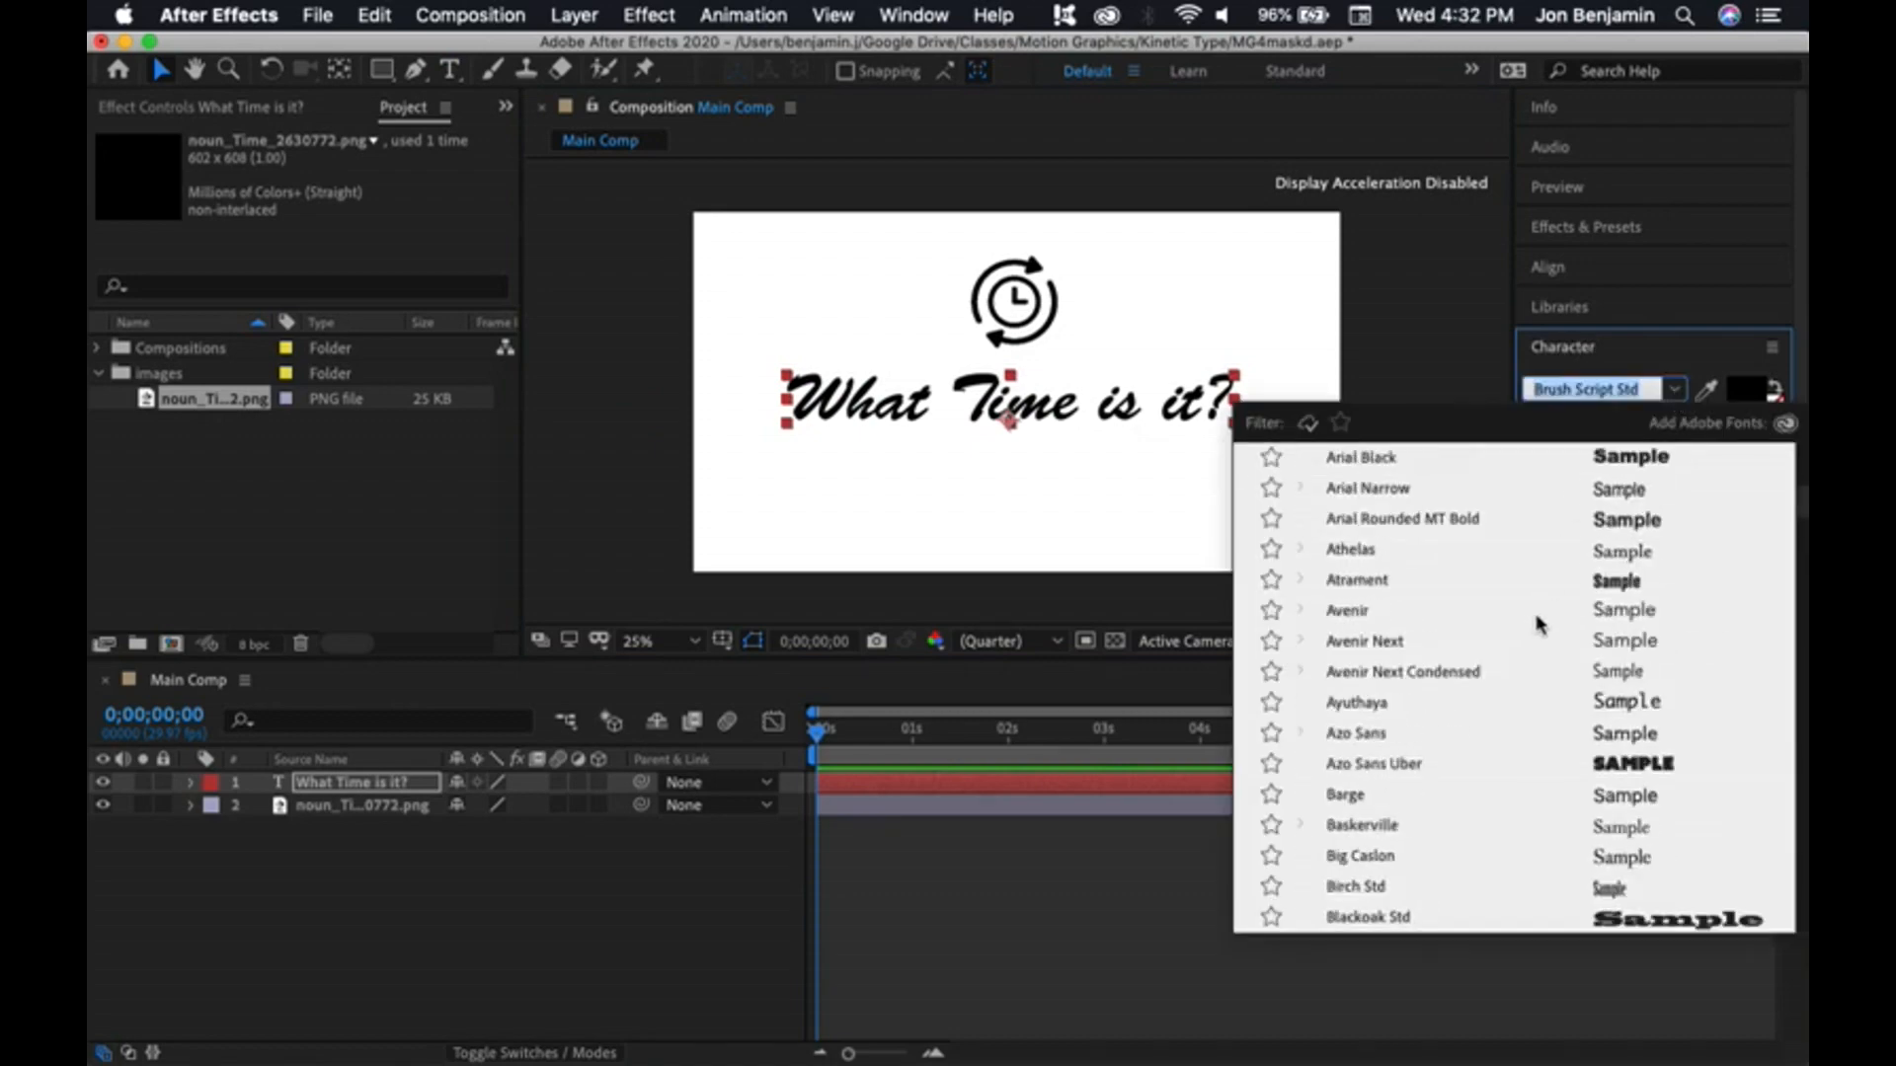
{"action": "scroll", "coordinate": [1542, 625], "scroll_direction": "up", "scroll_amount": 1}
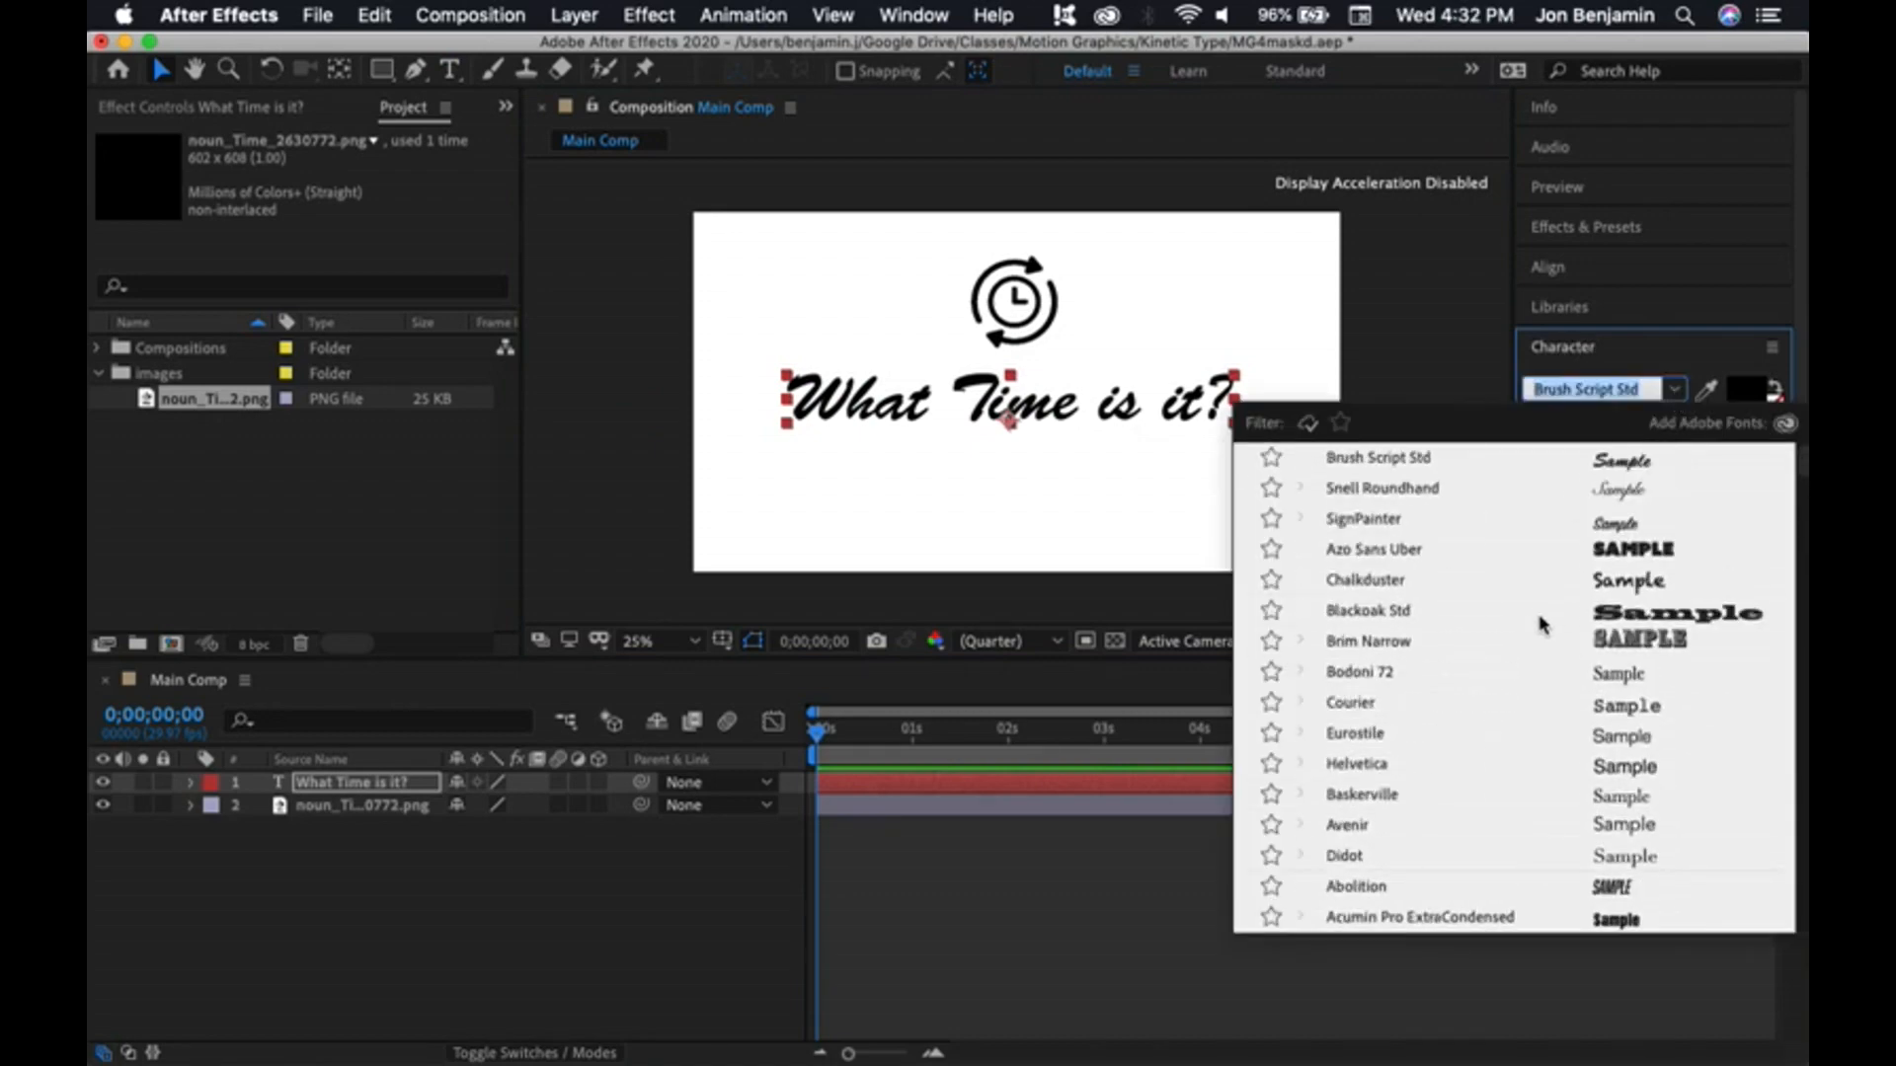
{"action": "left_click", "coordinate": [1396, 546]}
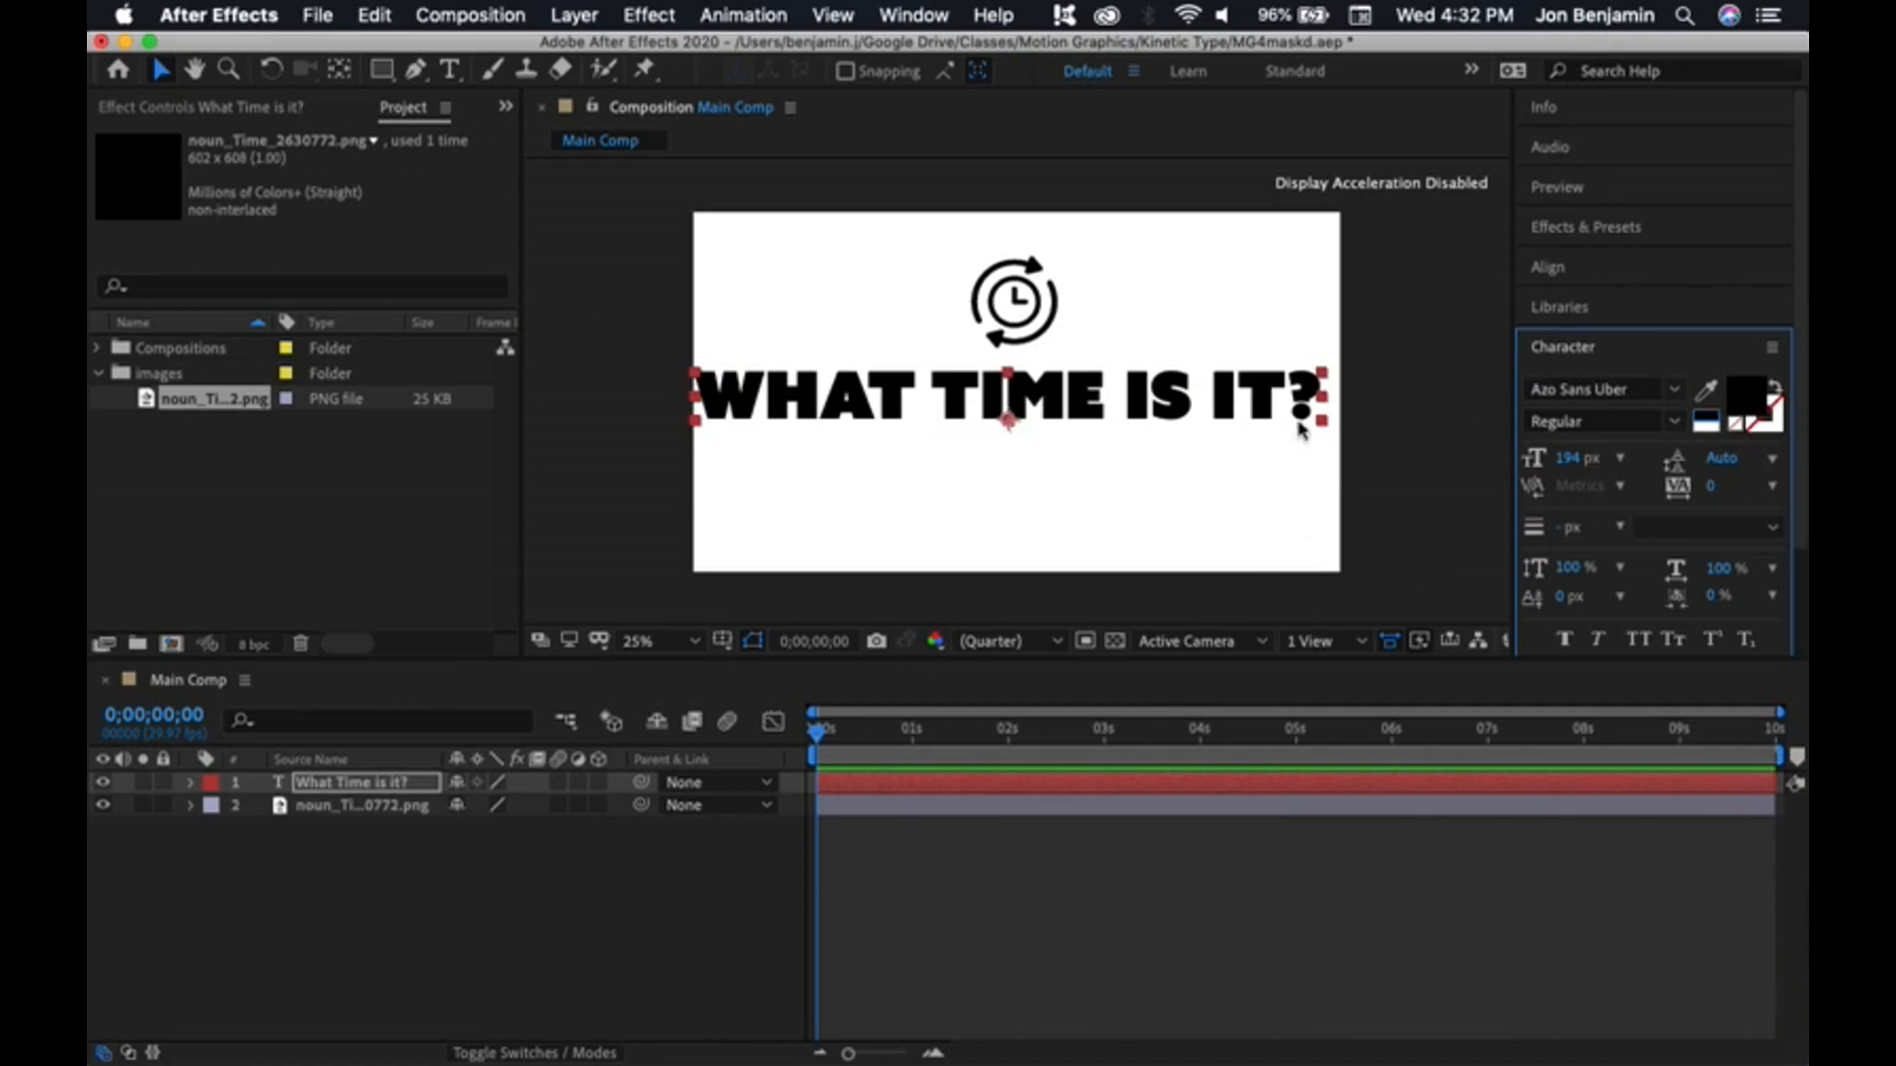
- Reduce the "What Time is it?" text to 161 px, reposition it under the clock icon and deselect it
{"action": "left_click", "coordinate": [1240, 408]}
{"action": "left_click_drag", "start_coordinate": [1576, 459], "coordinate": [1544, 465]}
{"action": "left_click", "coordinate": [1224, 415]}
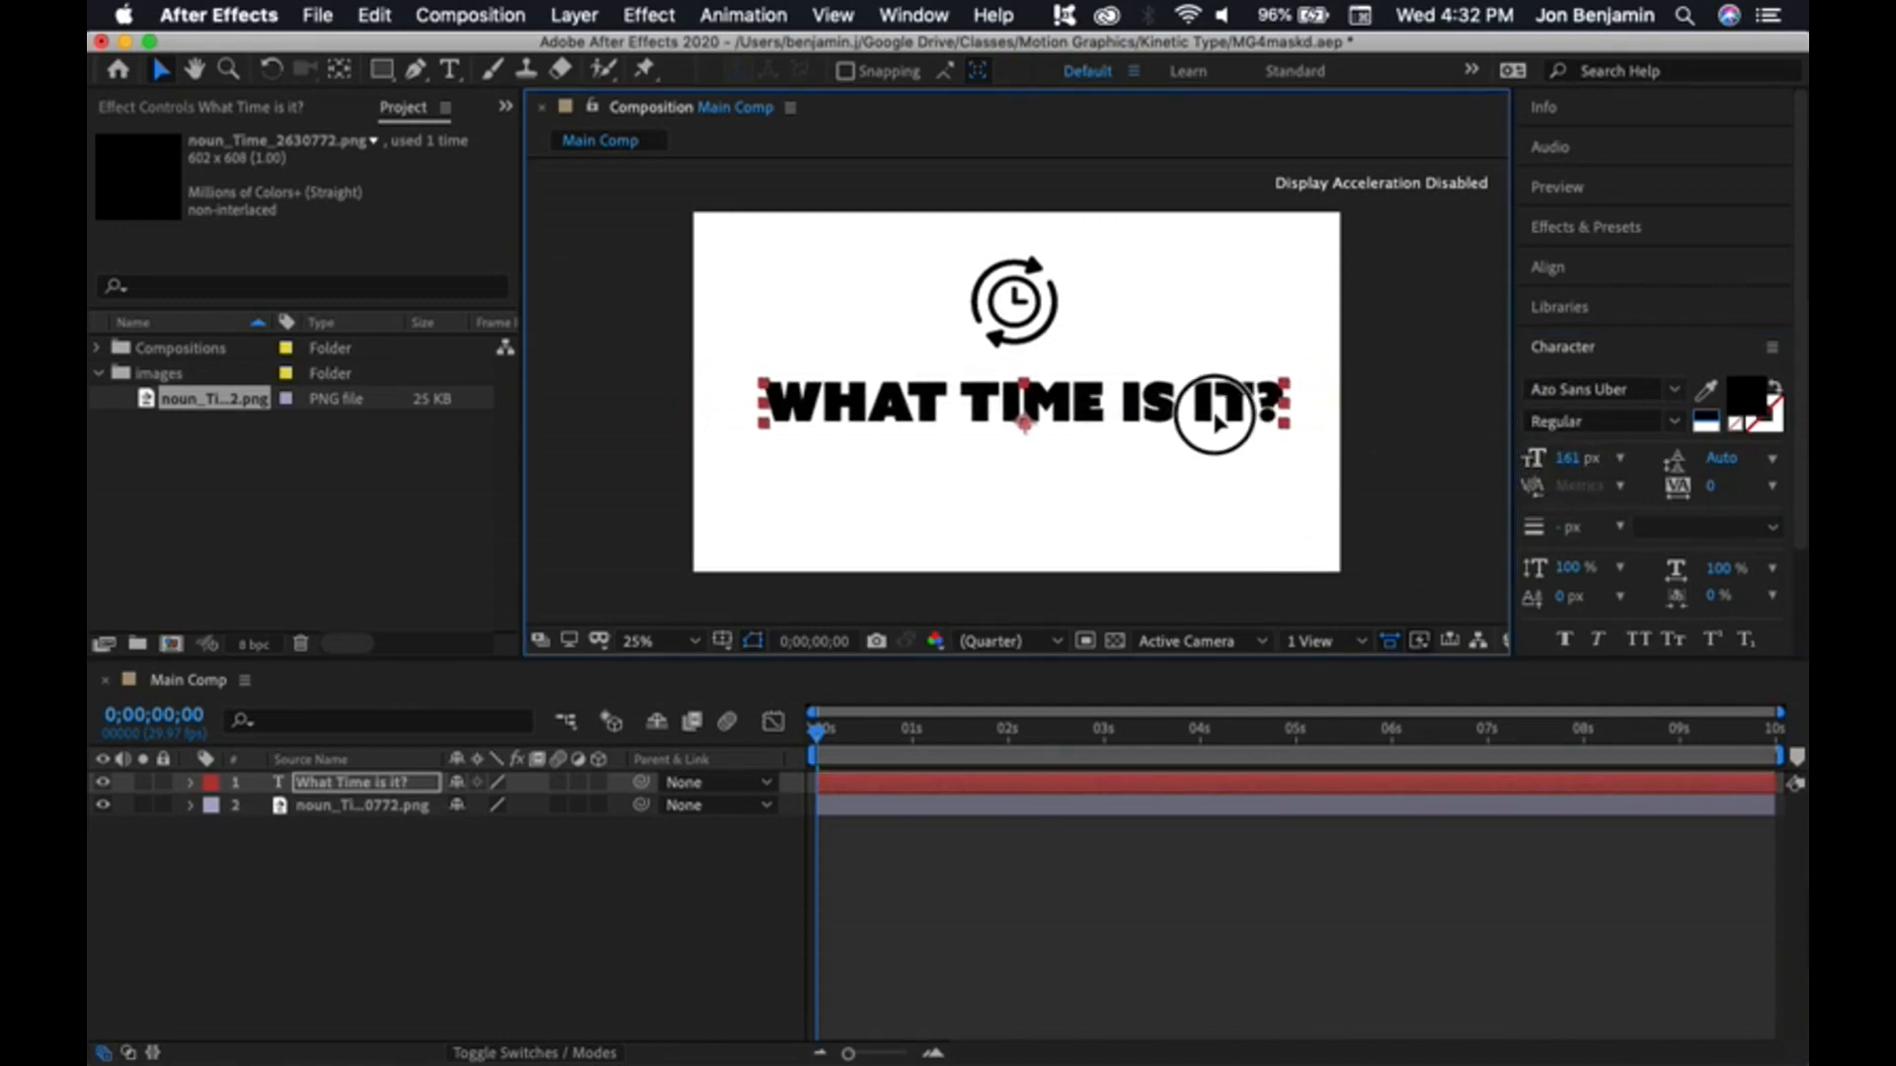
{"action": "left_click", "coordinate": [1246, 473]}
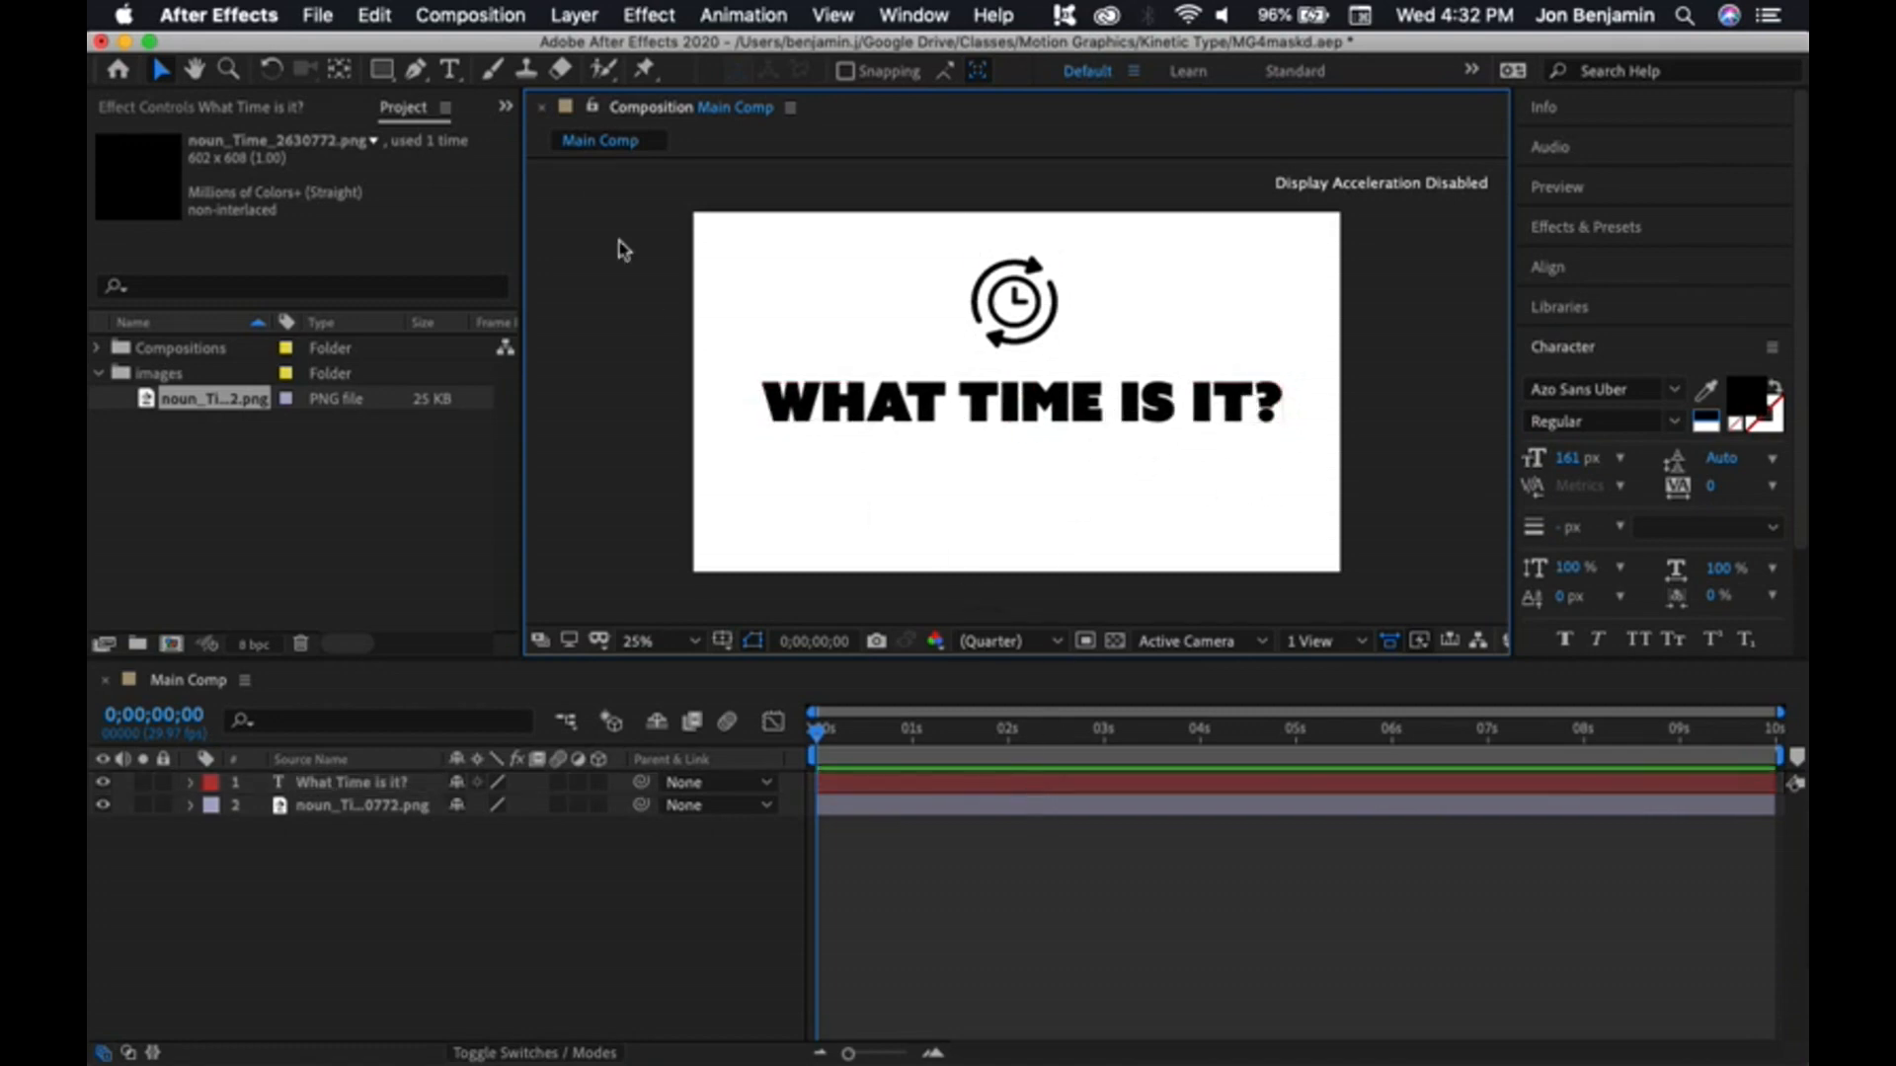
- Add a text layer reading "It's the write time!" below the "What Time is it?" line
{"action": "left_click", "coordinate": [446, 71]}
{"action": "left_click", "coordinate": [864, 498]}
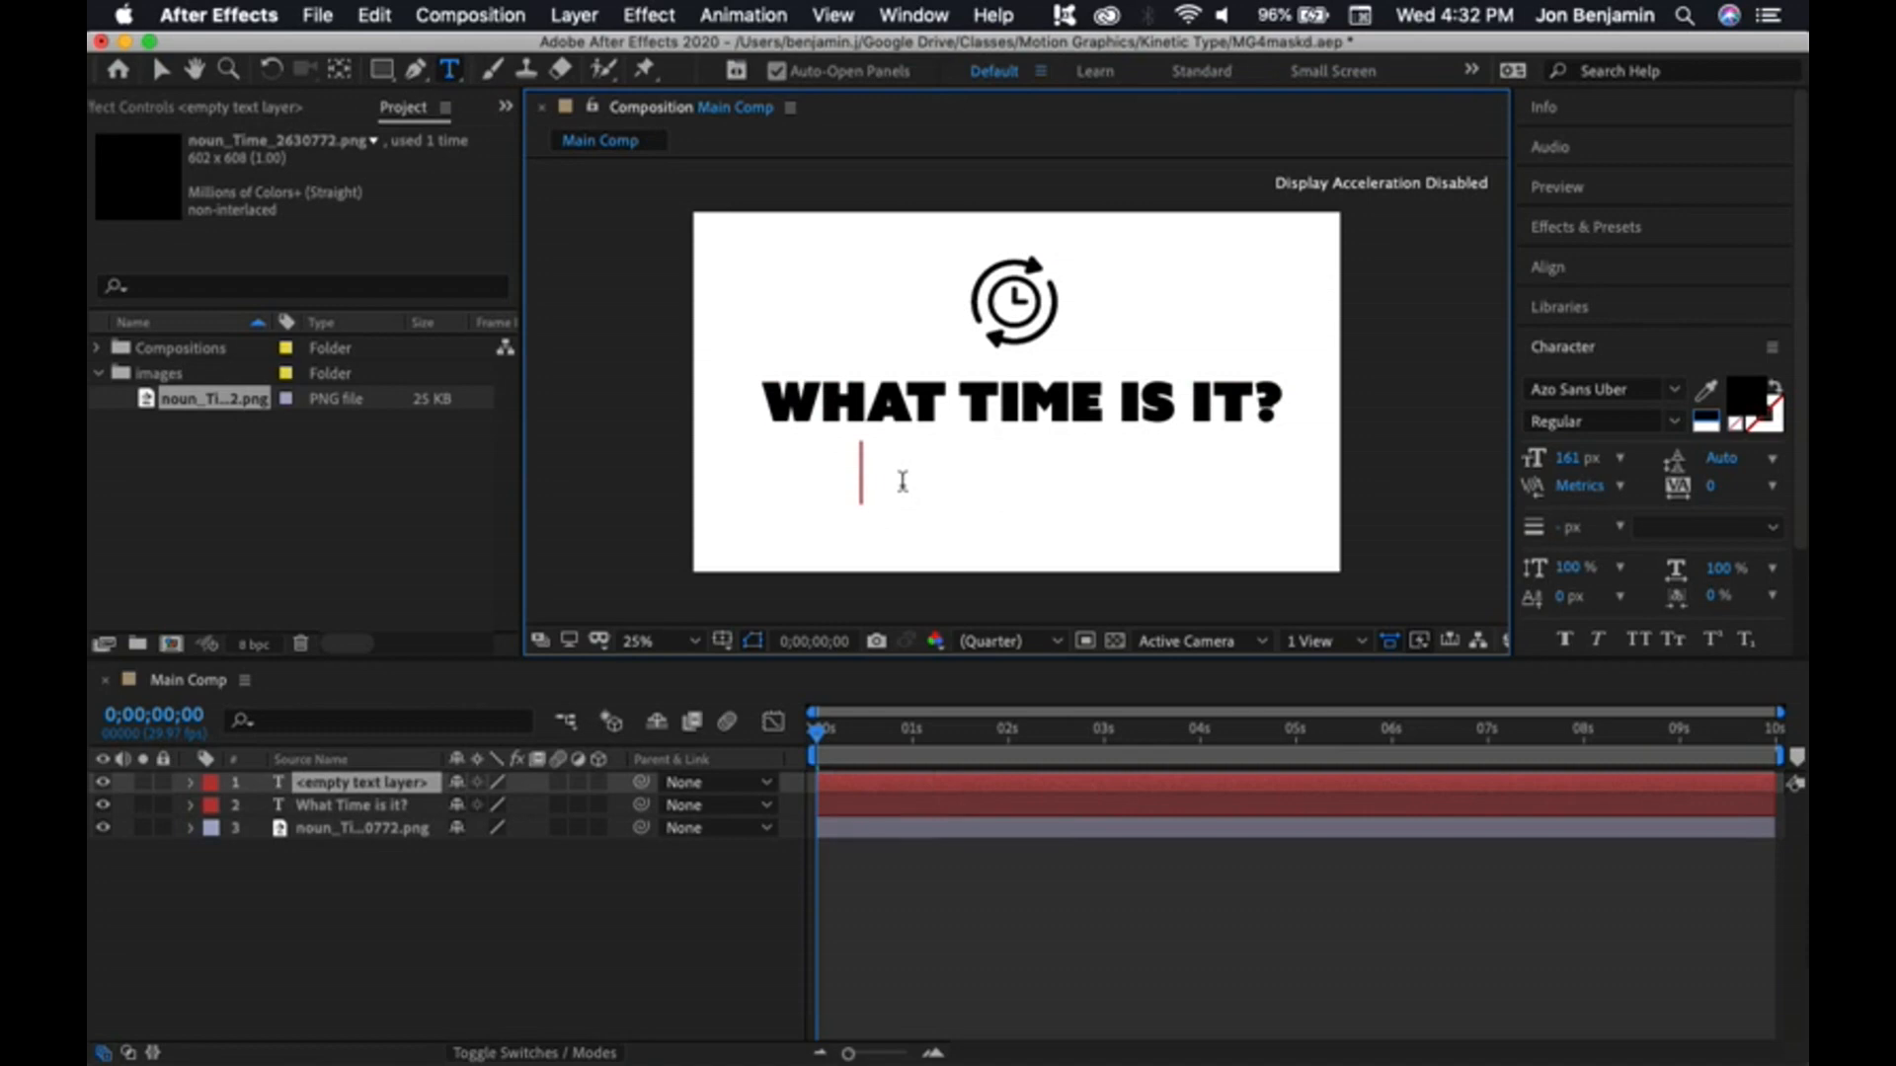
{"action": "type", "text": "It's"}
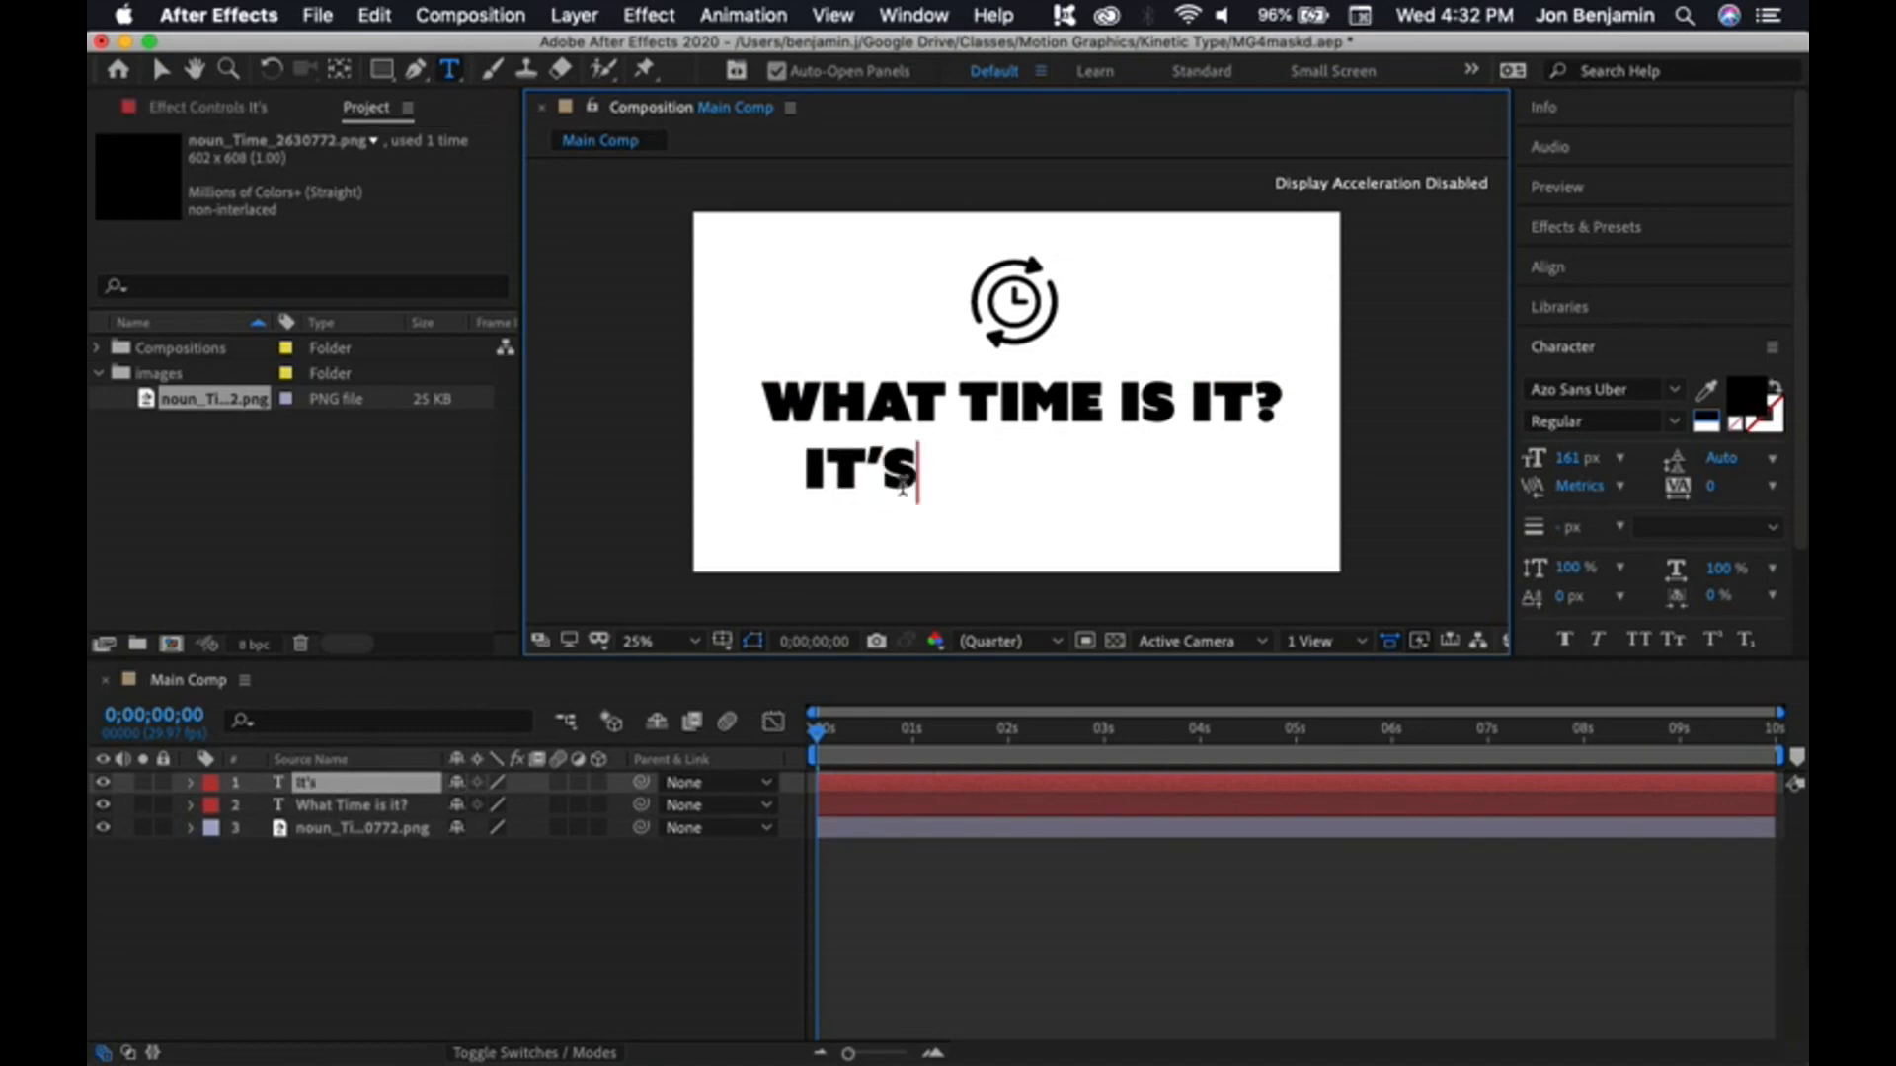
{"action": "type", "text": " the "}
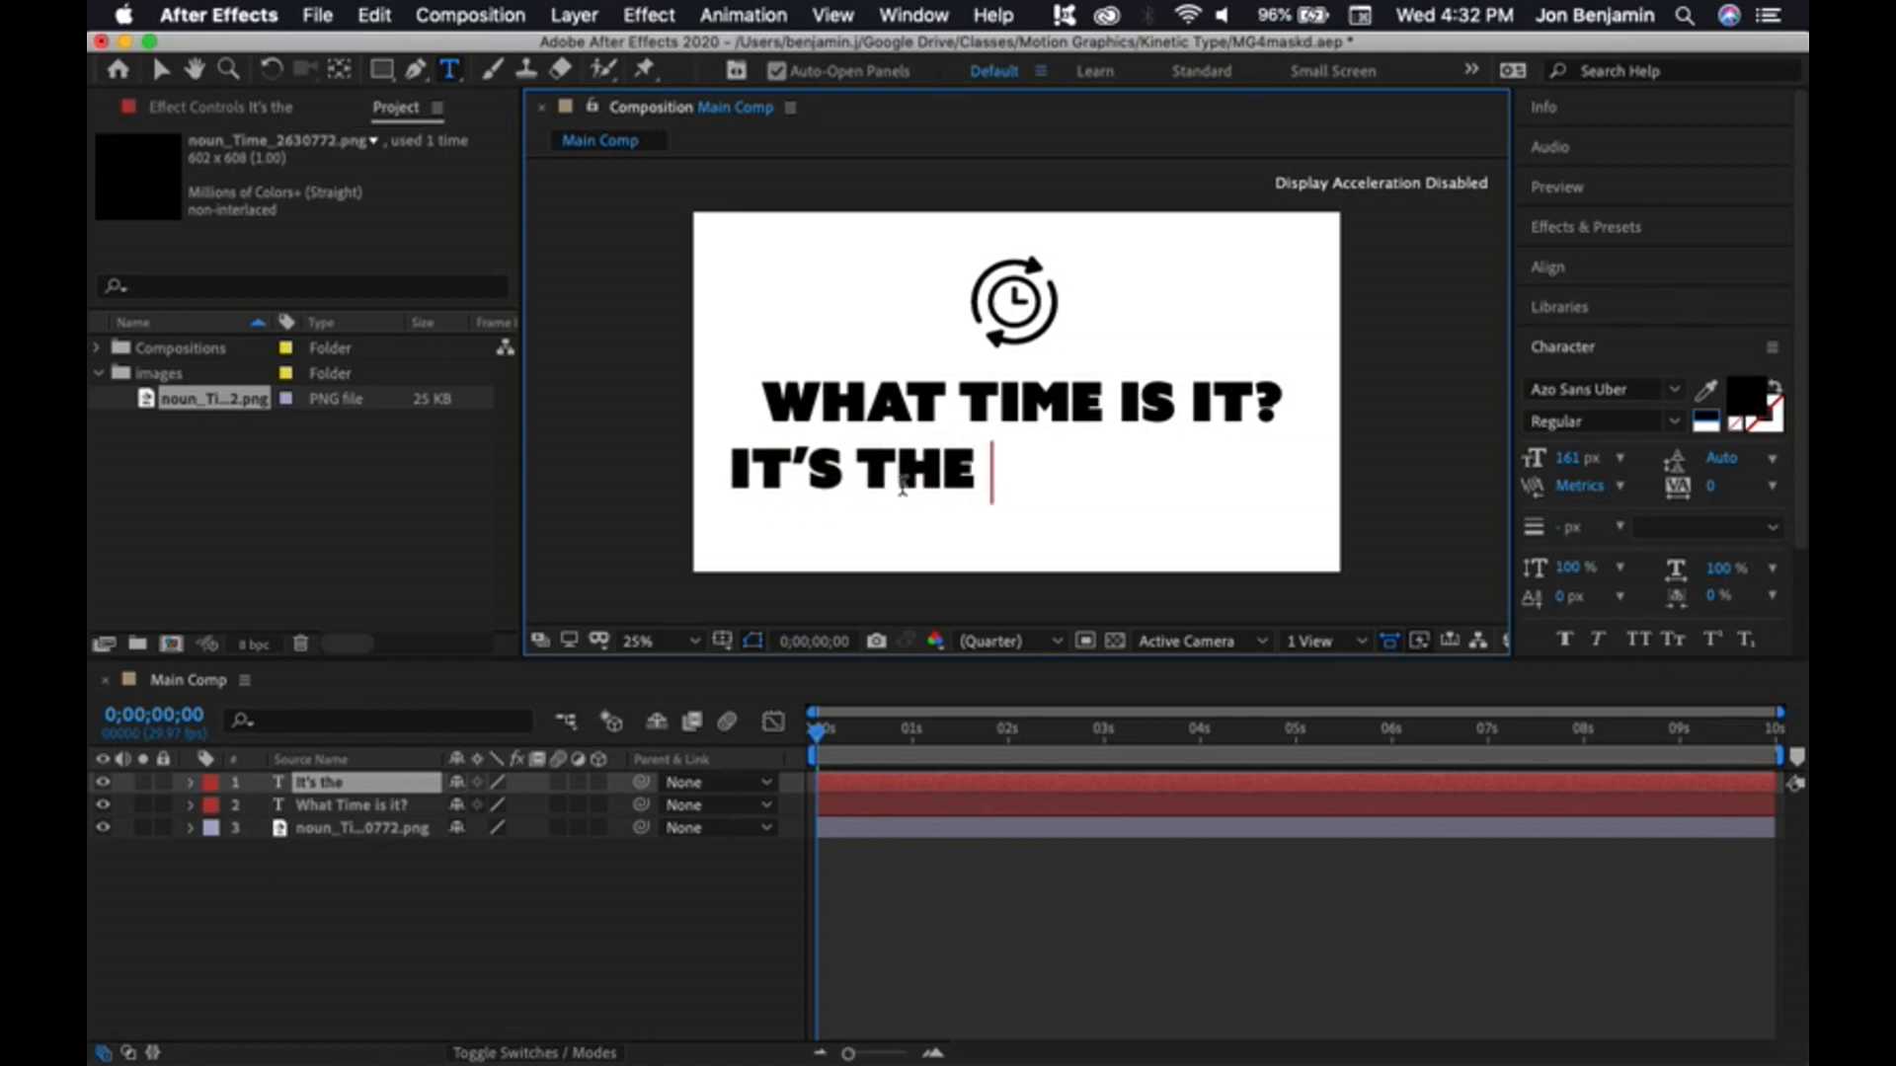
{"action": "type", "text": "write "}
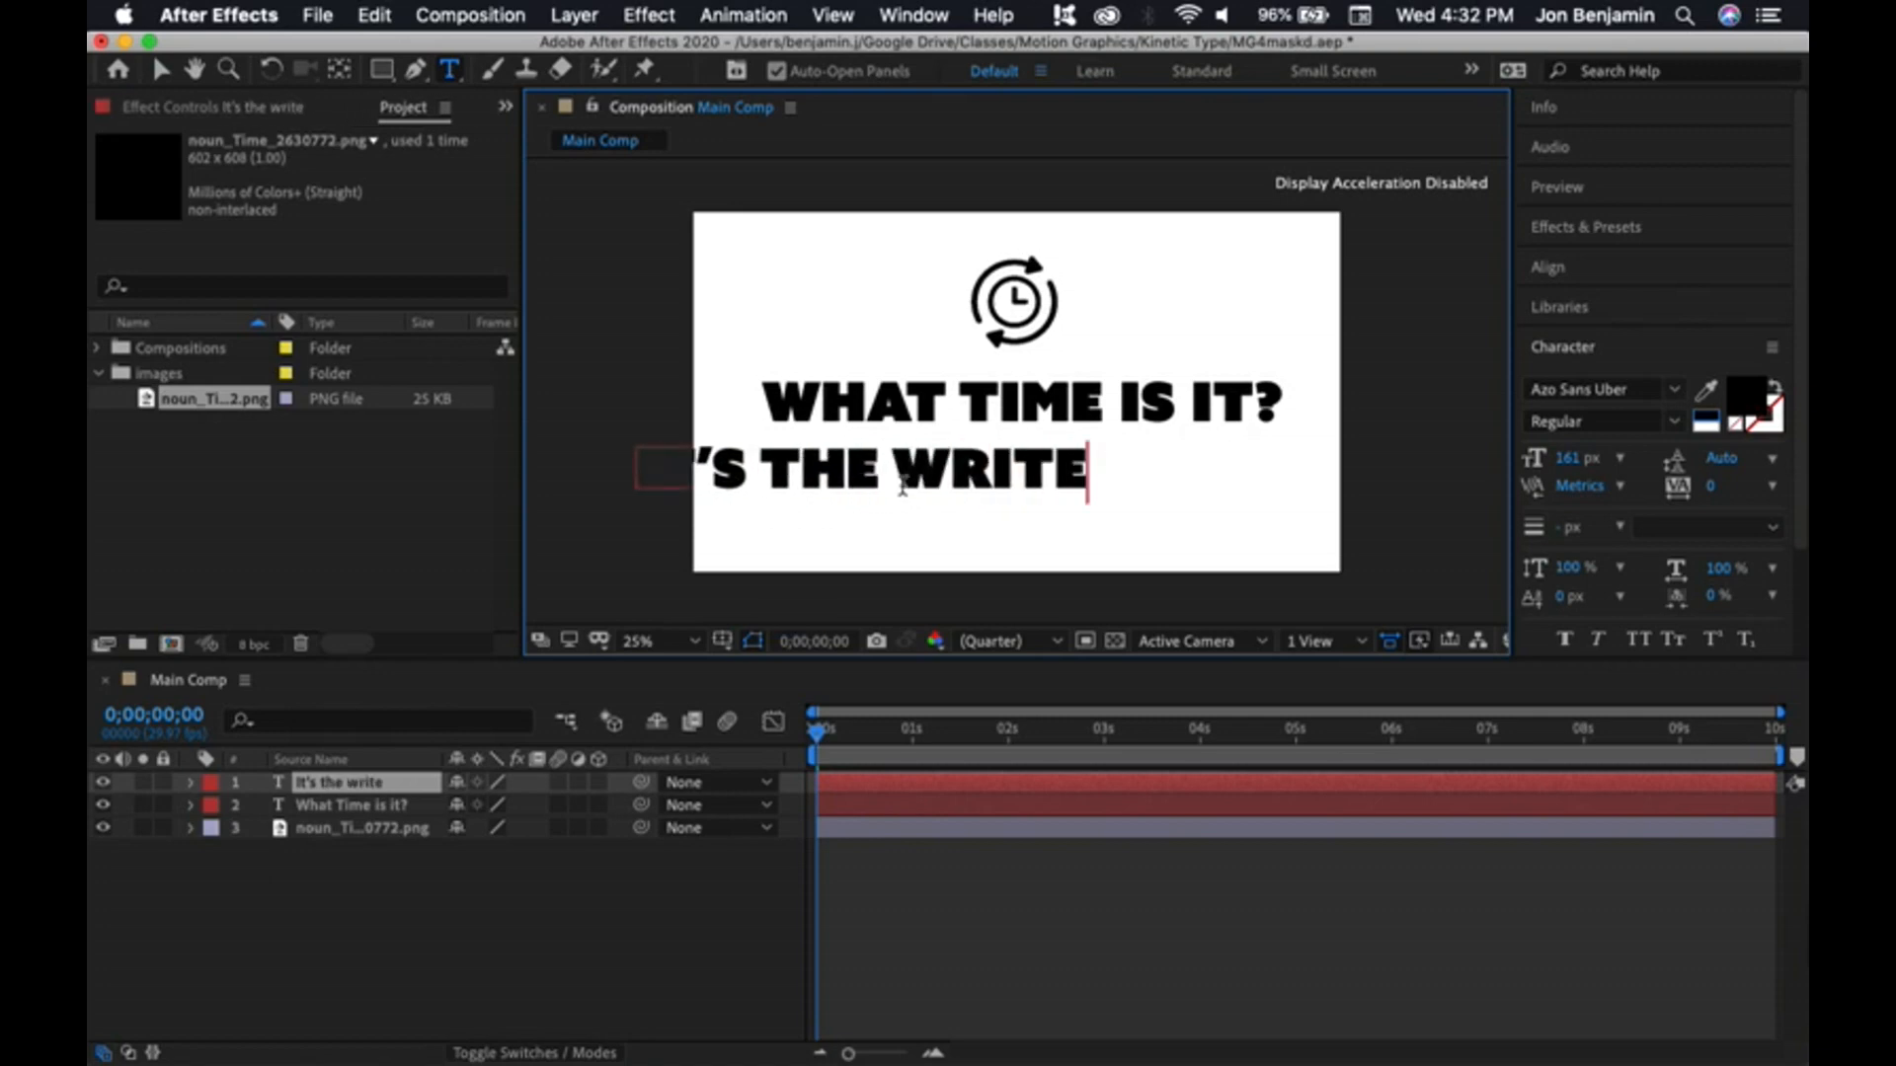
{"action": "type", "text": "time"}
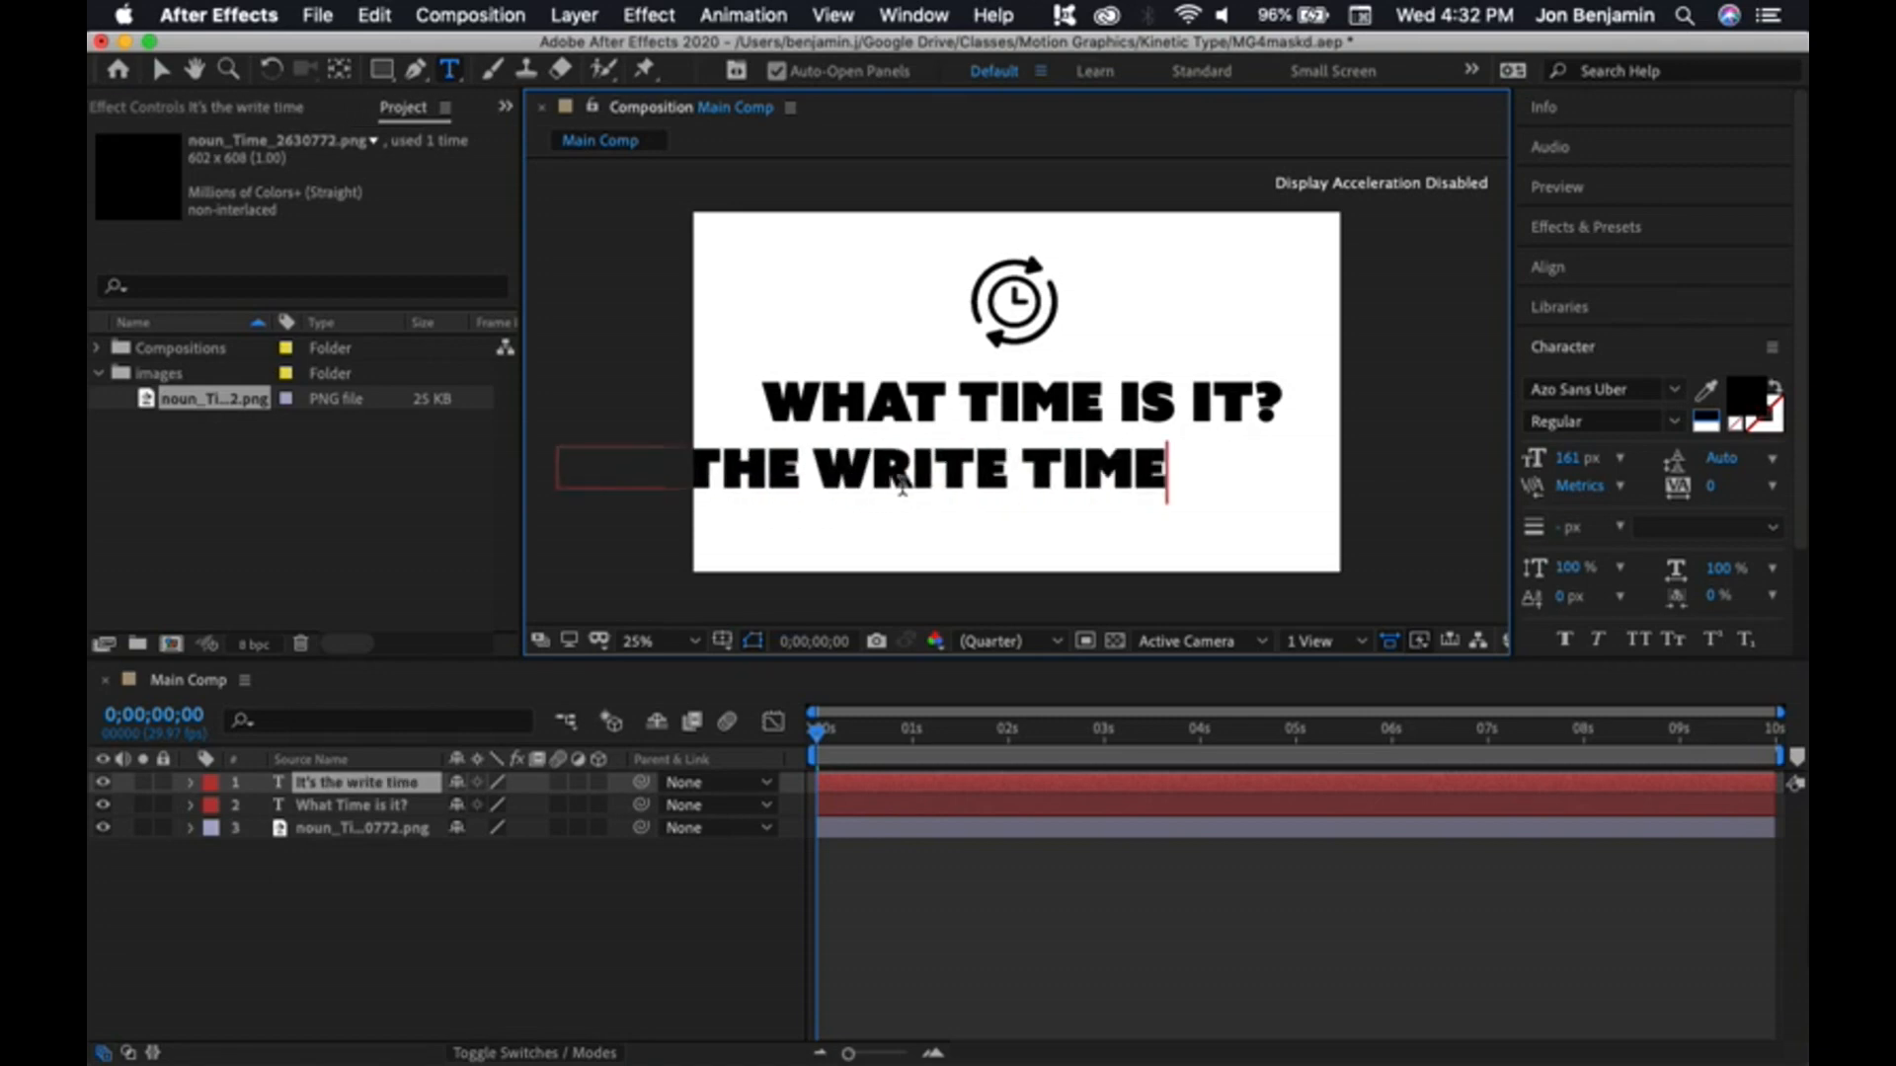
{"action": "type", "text": "!"}
- Change the font of the entire "It's the write time!" text to Bradley Hand
{"action": "key", "text": "super+a"}
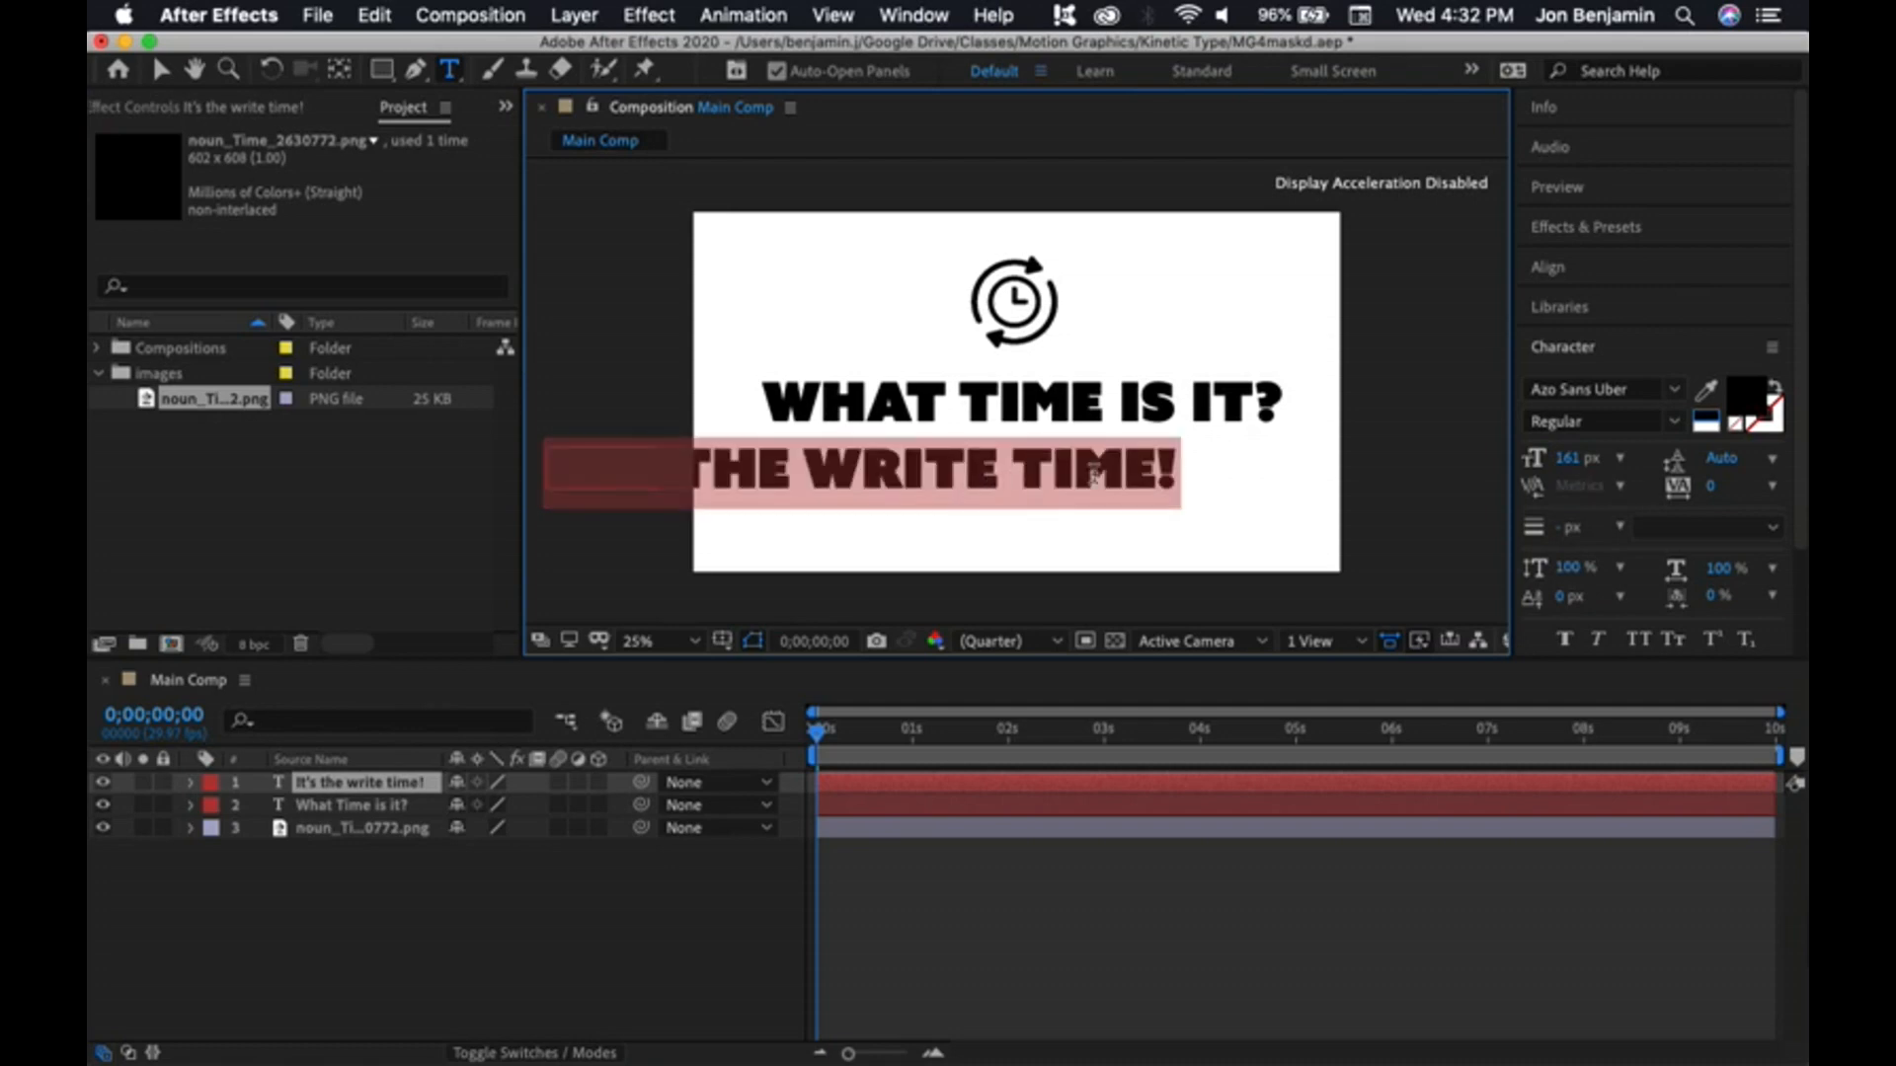
{"action": "left_click", "coordinate": [1673, 390]}
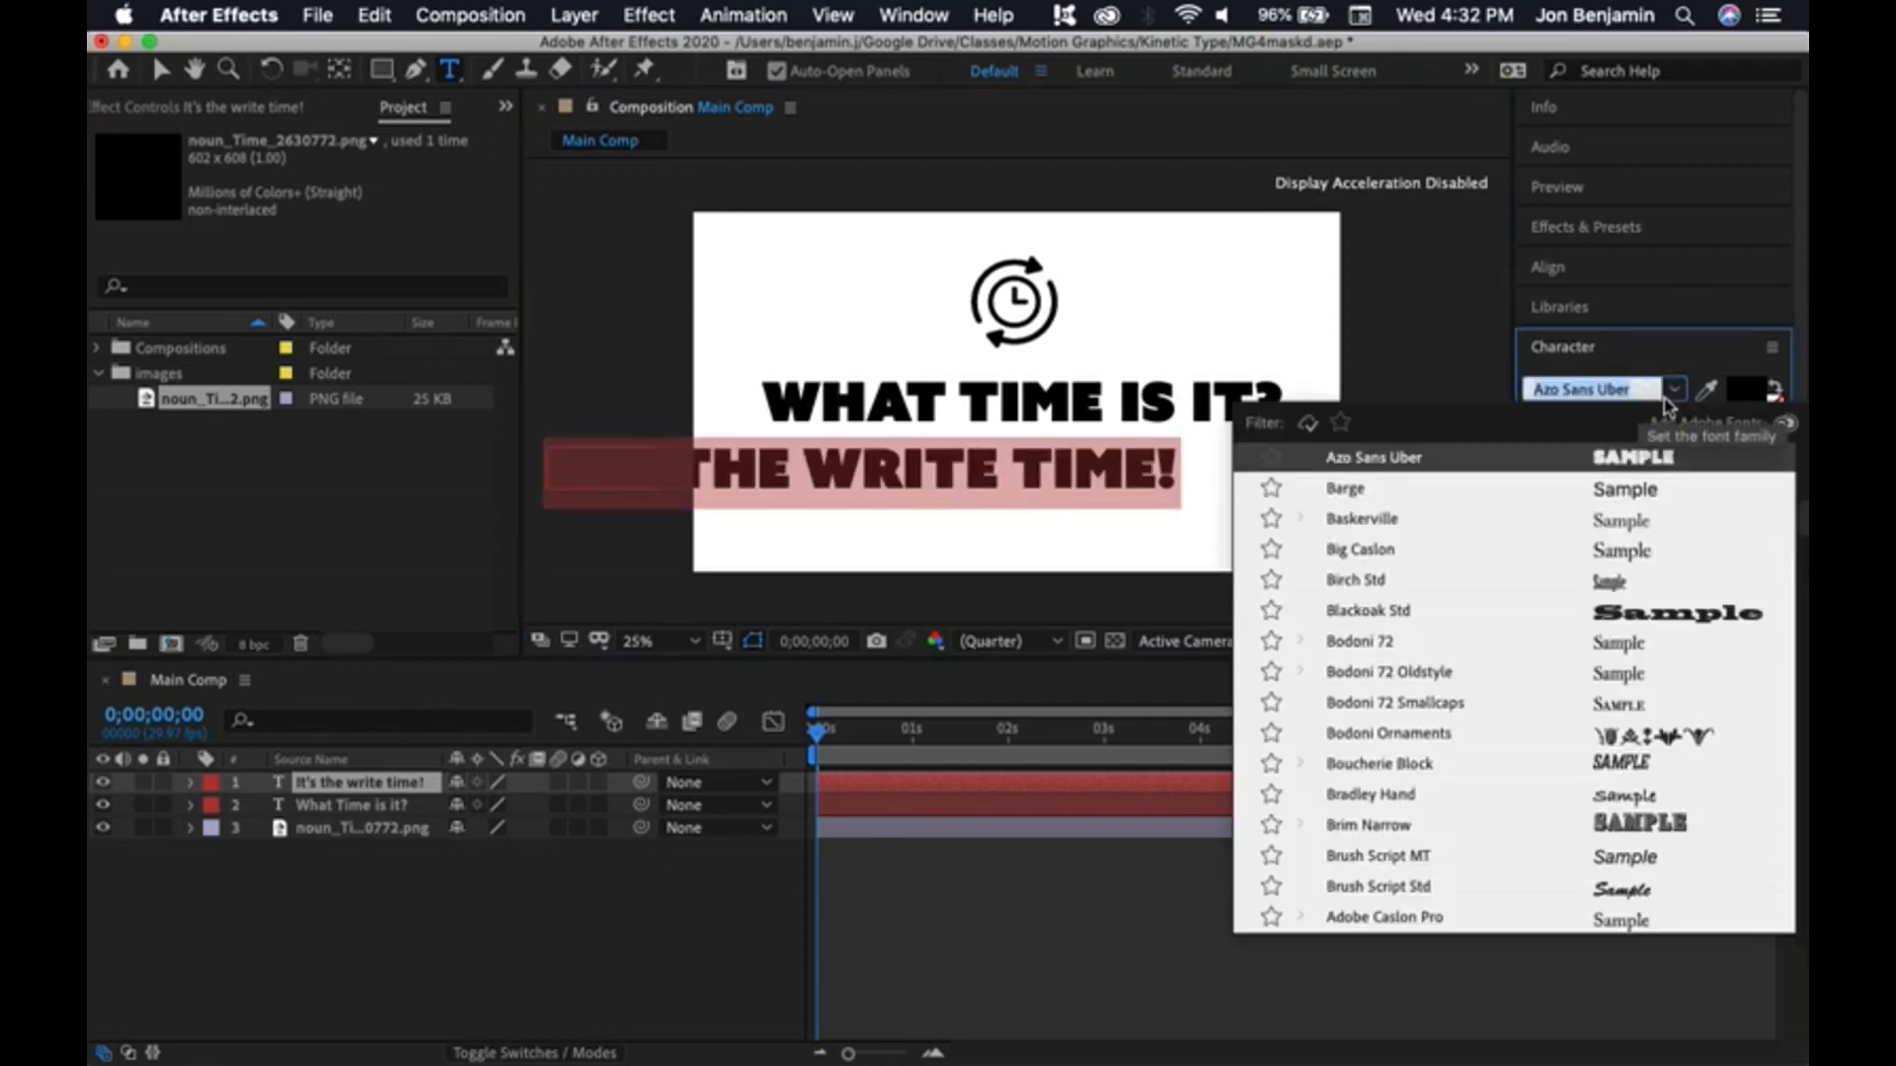
{"action": "left_click", "coordinate": [1622, 801]}
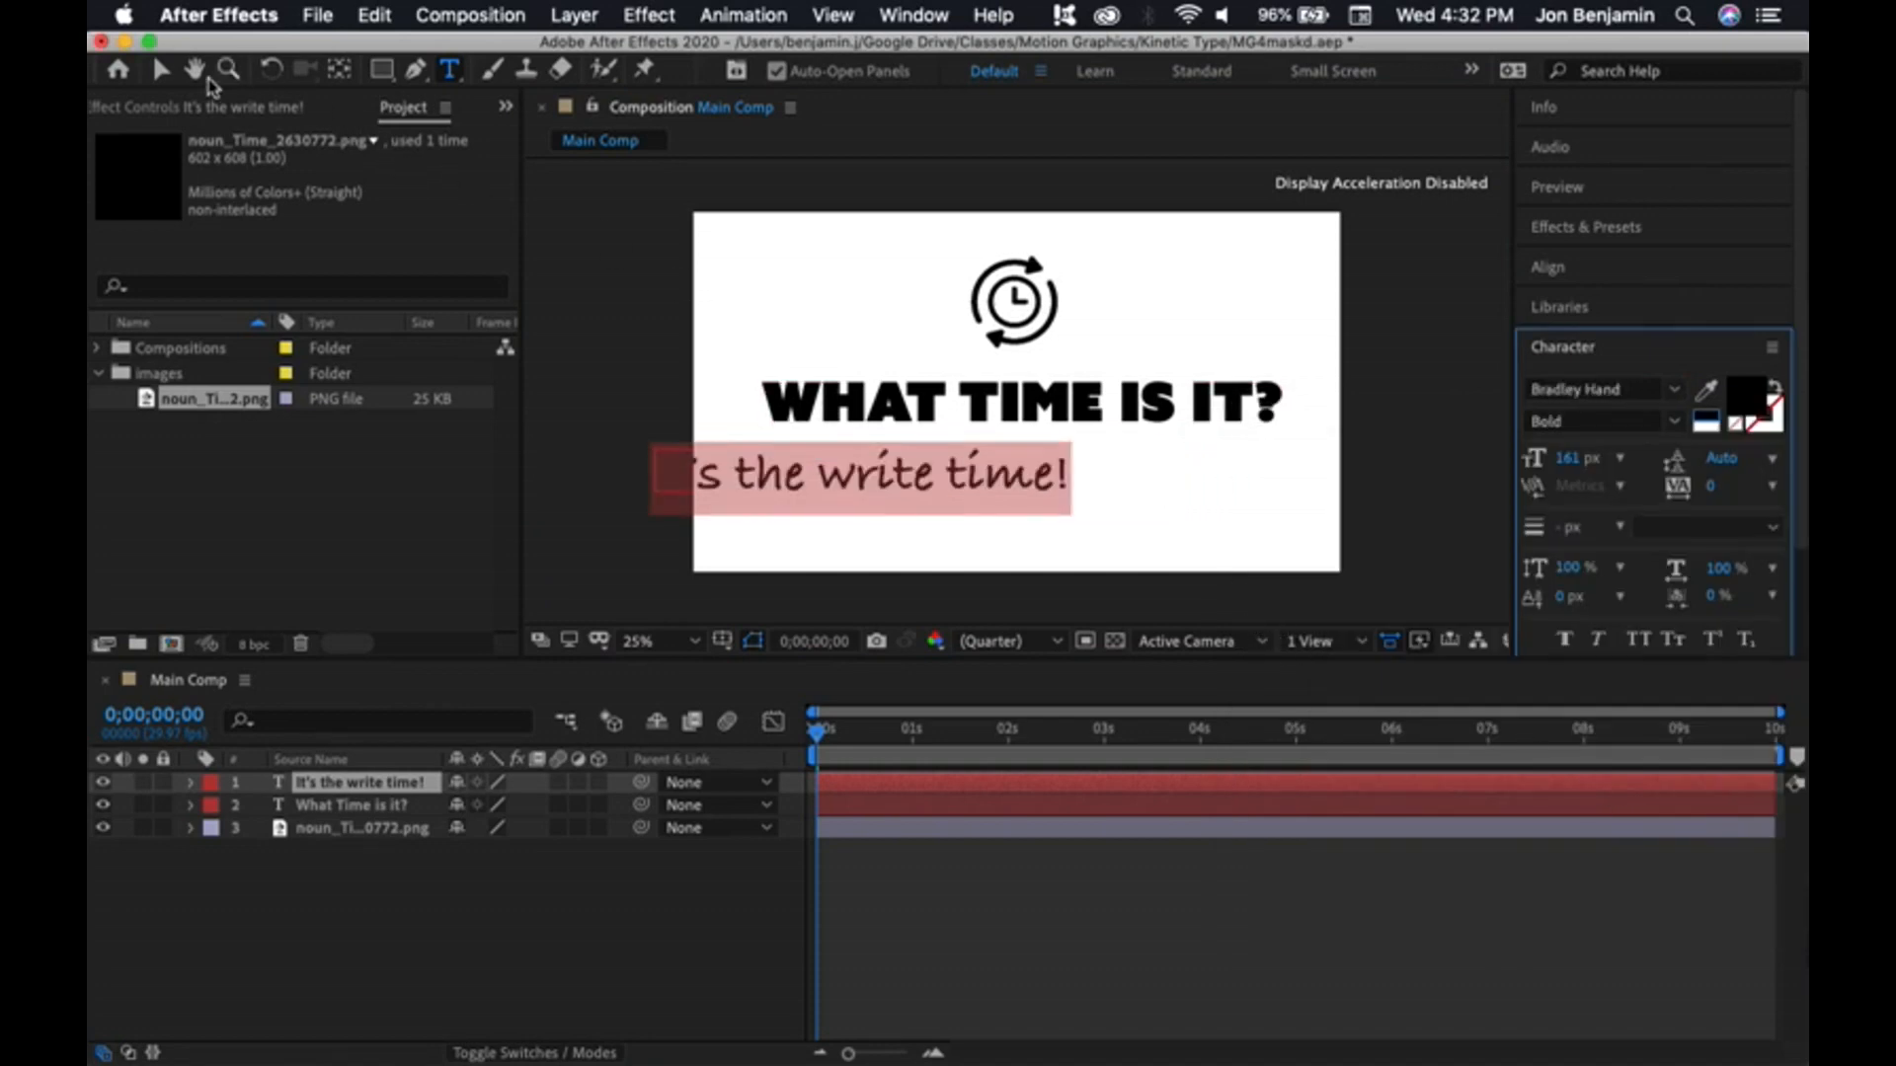
- Move the "It's the write time!" text fully into the frame, centered under "What Time is it?", and deselect it
{"action": "left_click", "coordinate": [160, 69]}
{"action": "left_click_drag", "start_coordinate": [1037, 486], "coordinate": [1226, 502]}
{"action": "left_click", "coordinate": [1301, 519]}
{"action": "left_click", "coordinate": [1164, 533]}
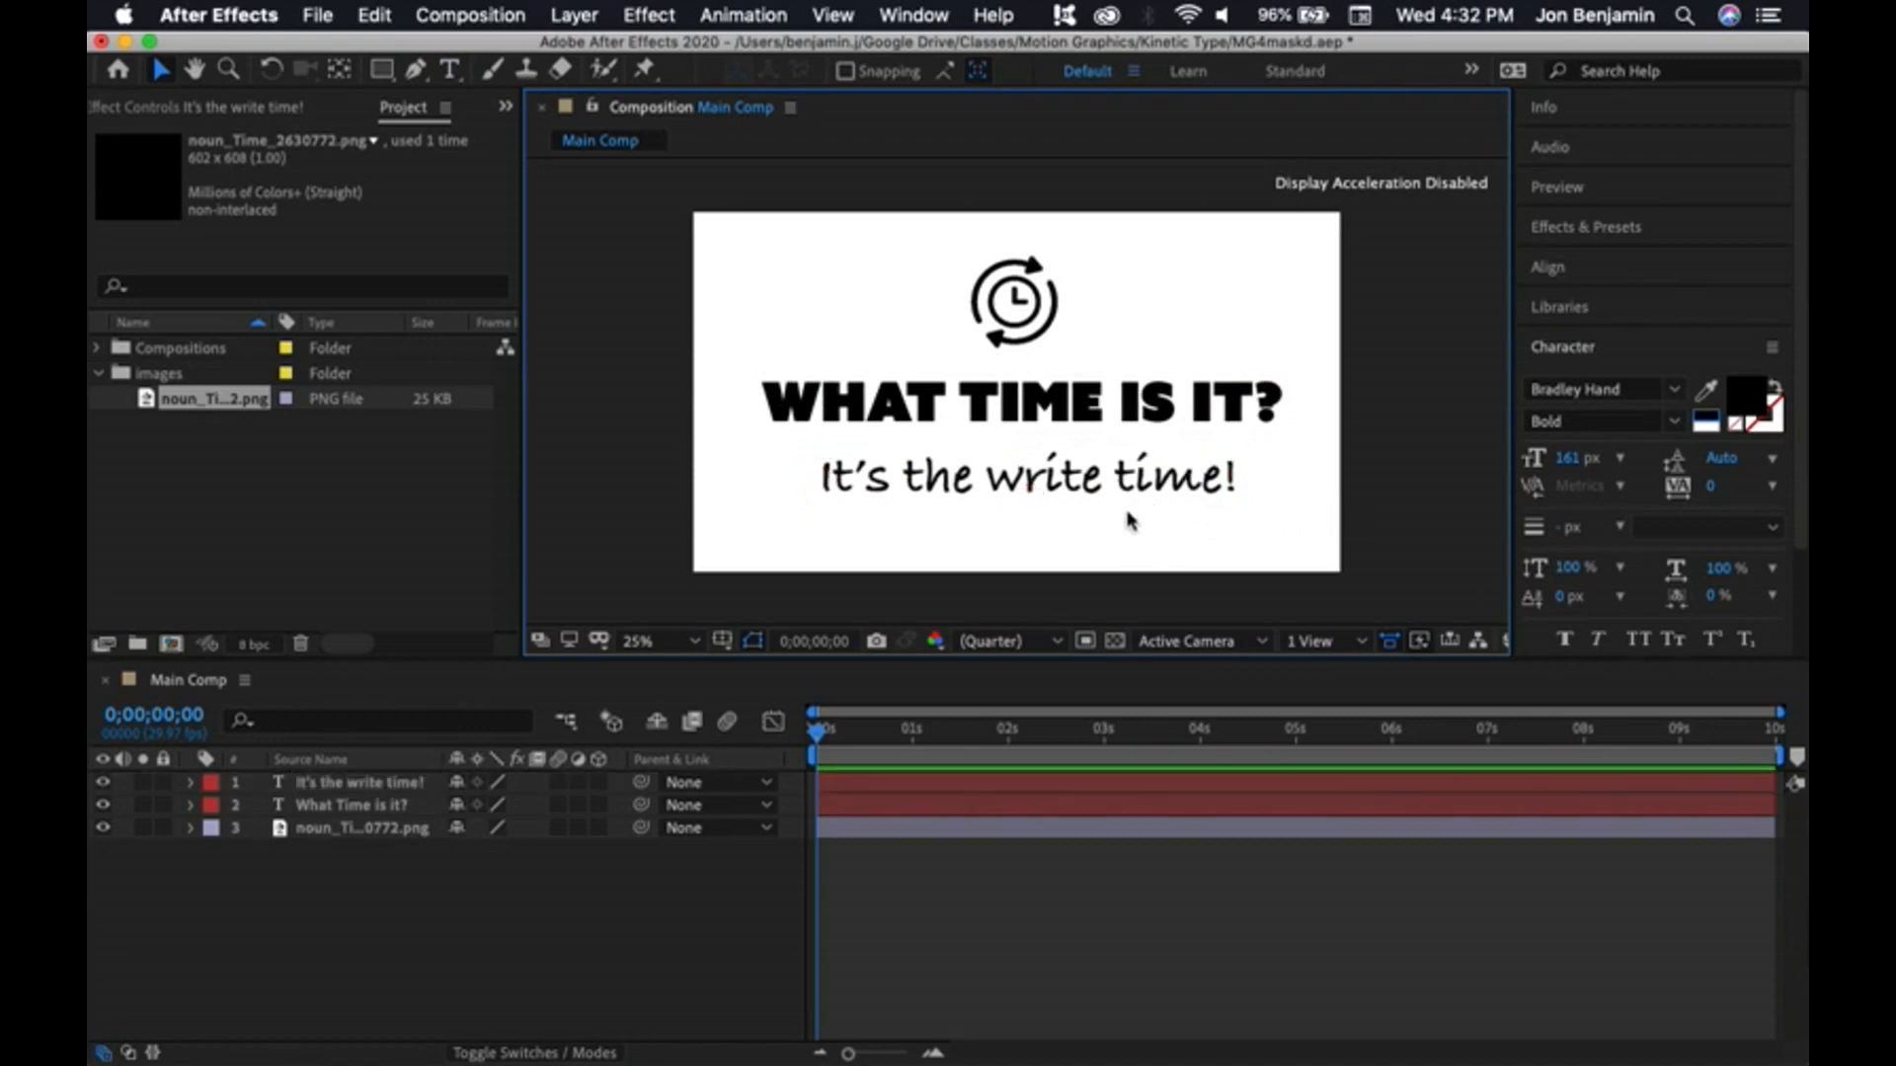
{"action": "left_click", "coordinate": [1172, 494]}
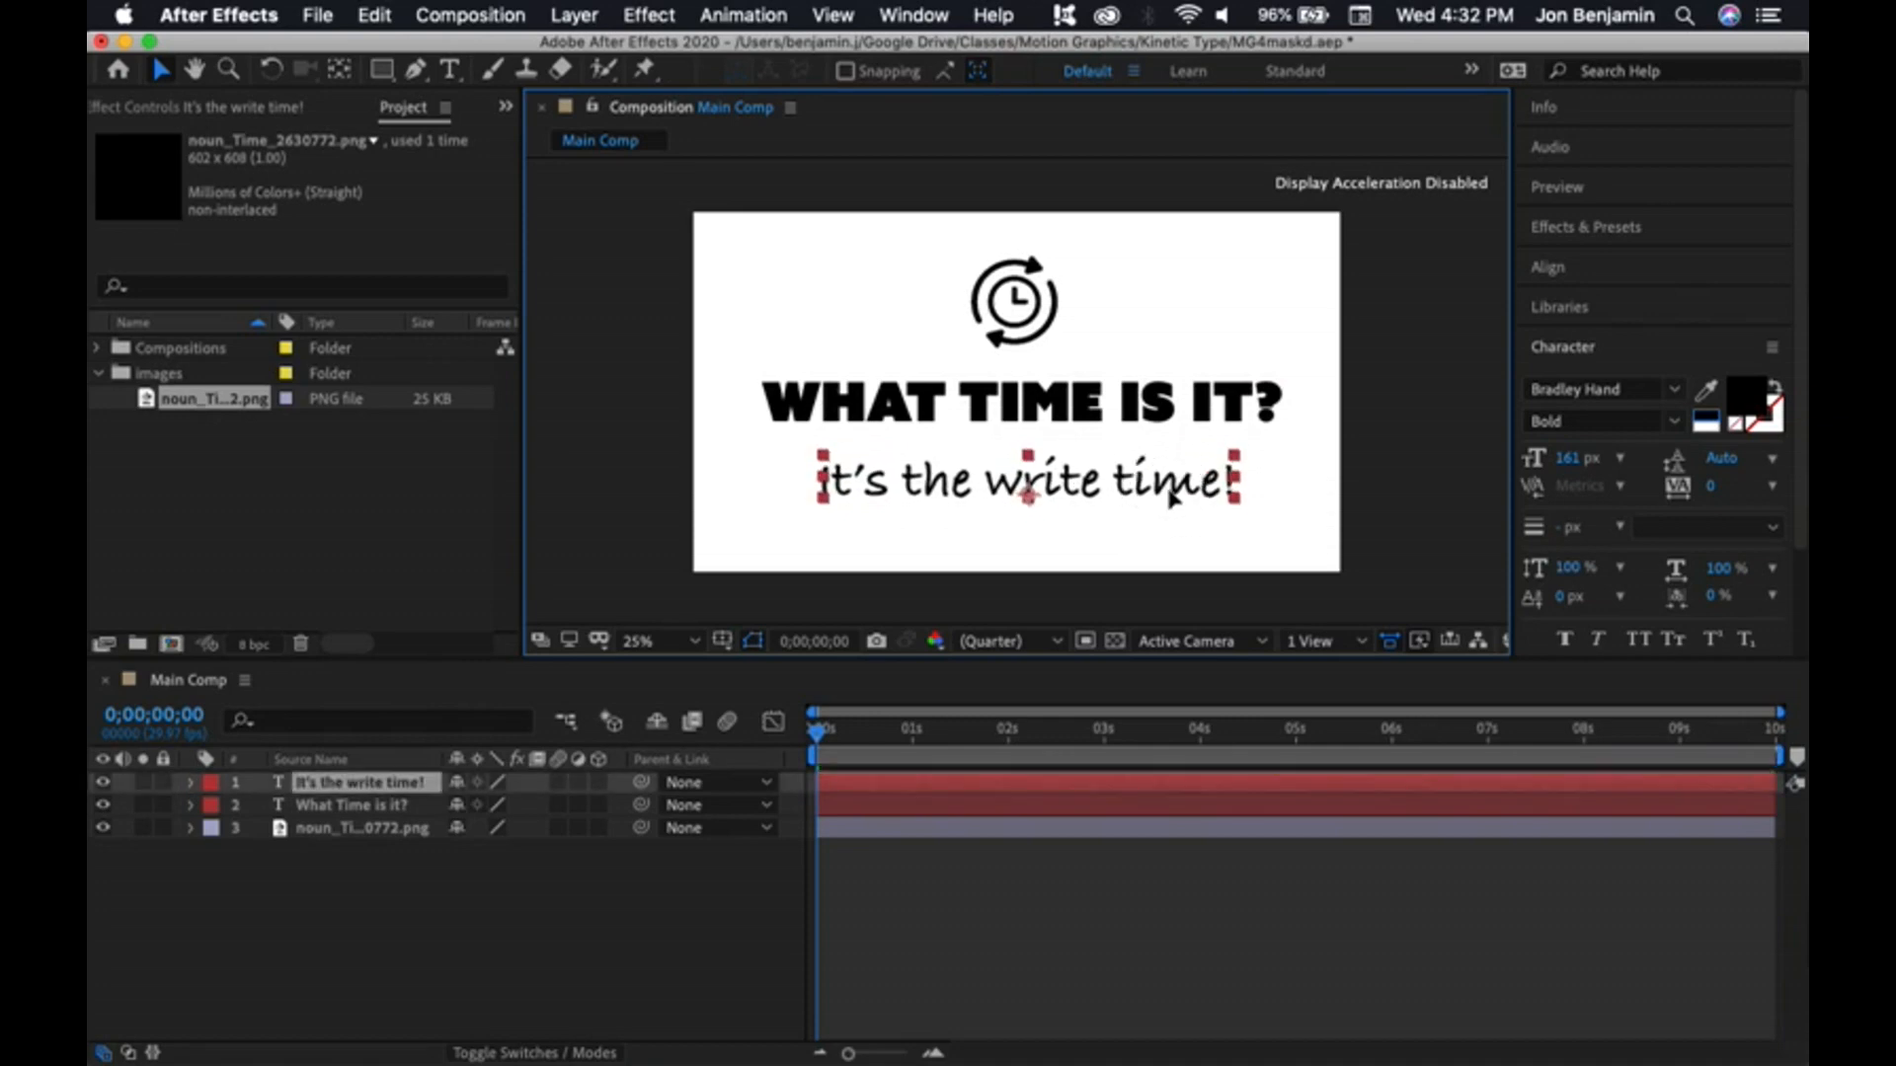
{"action": "left_click", "coordinate": [1174, 524]}
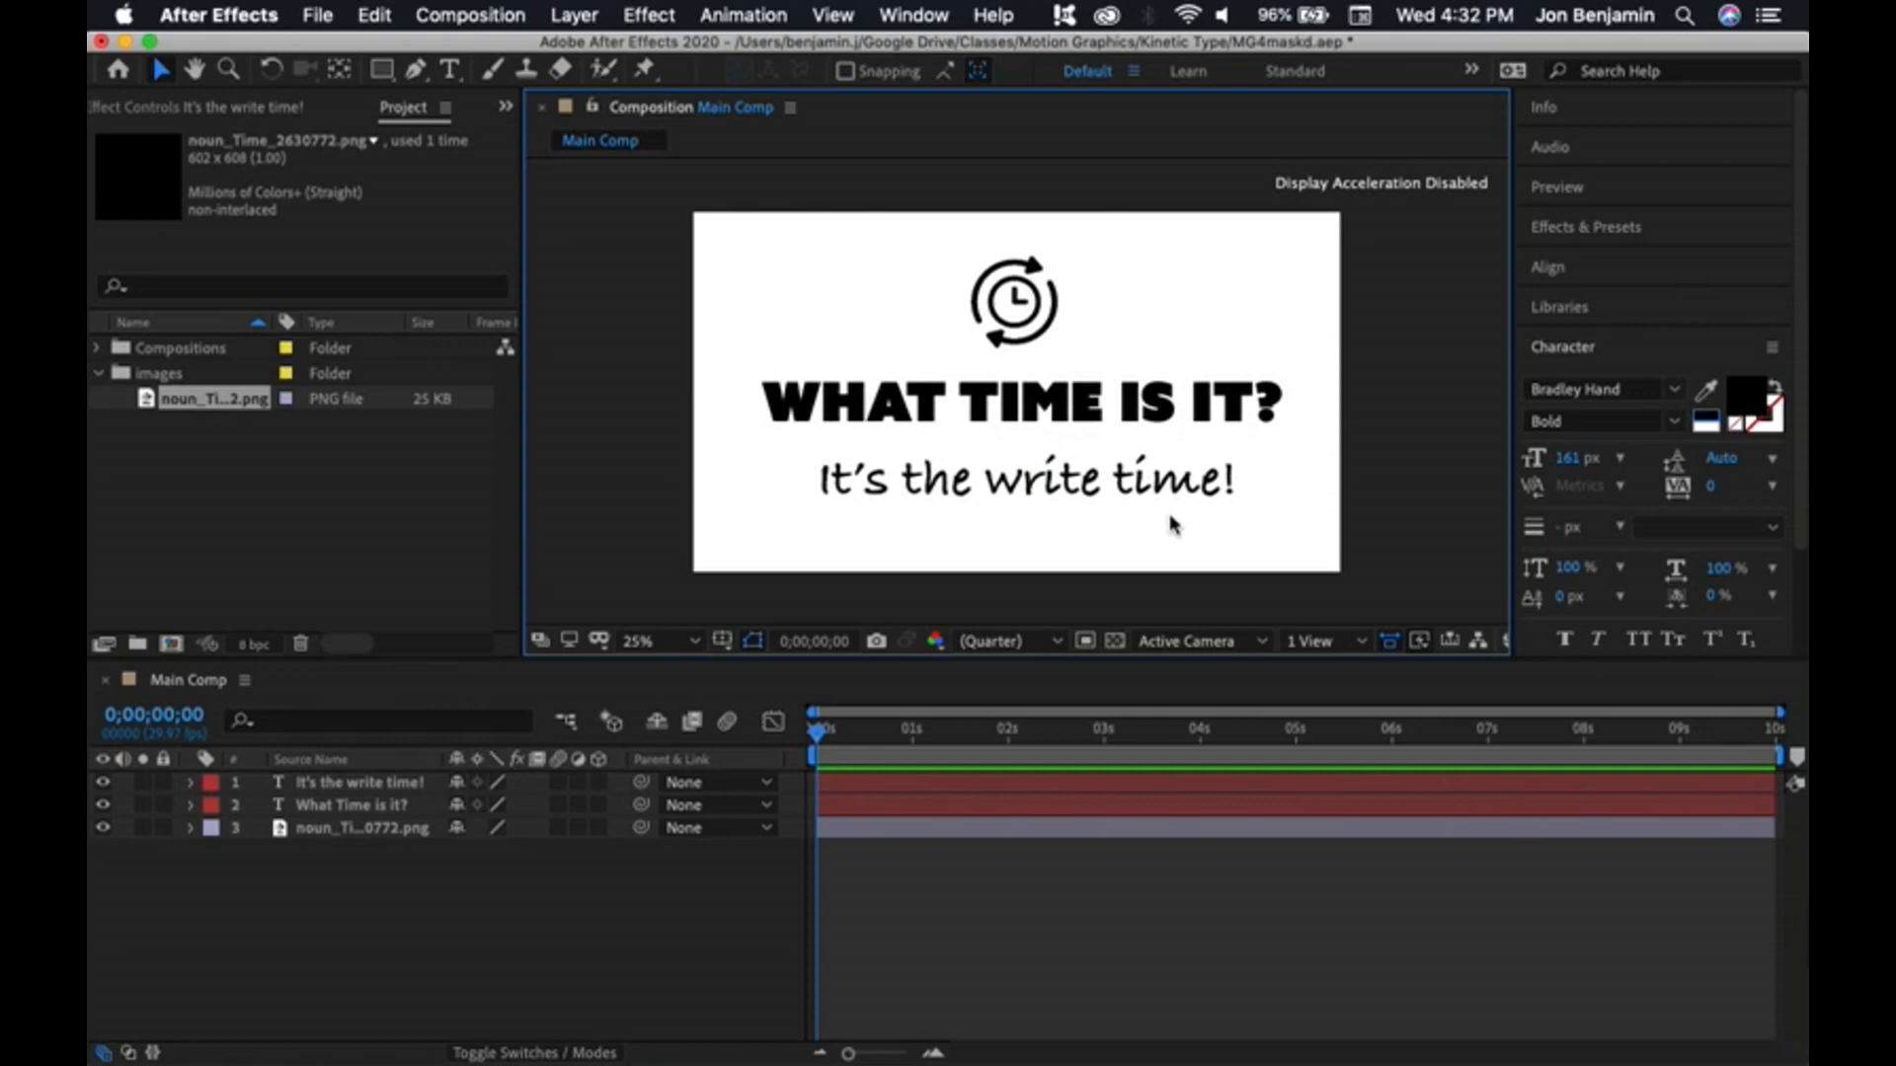
{"action": "left_click", "coordinate": [1142, 488]}
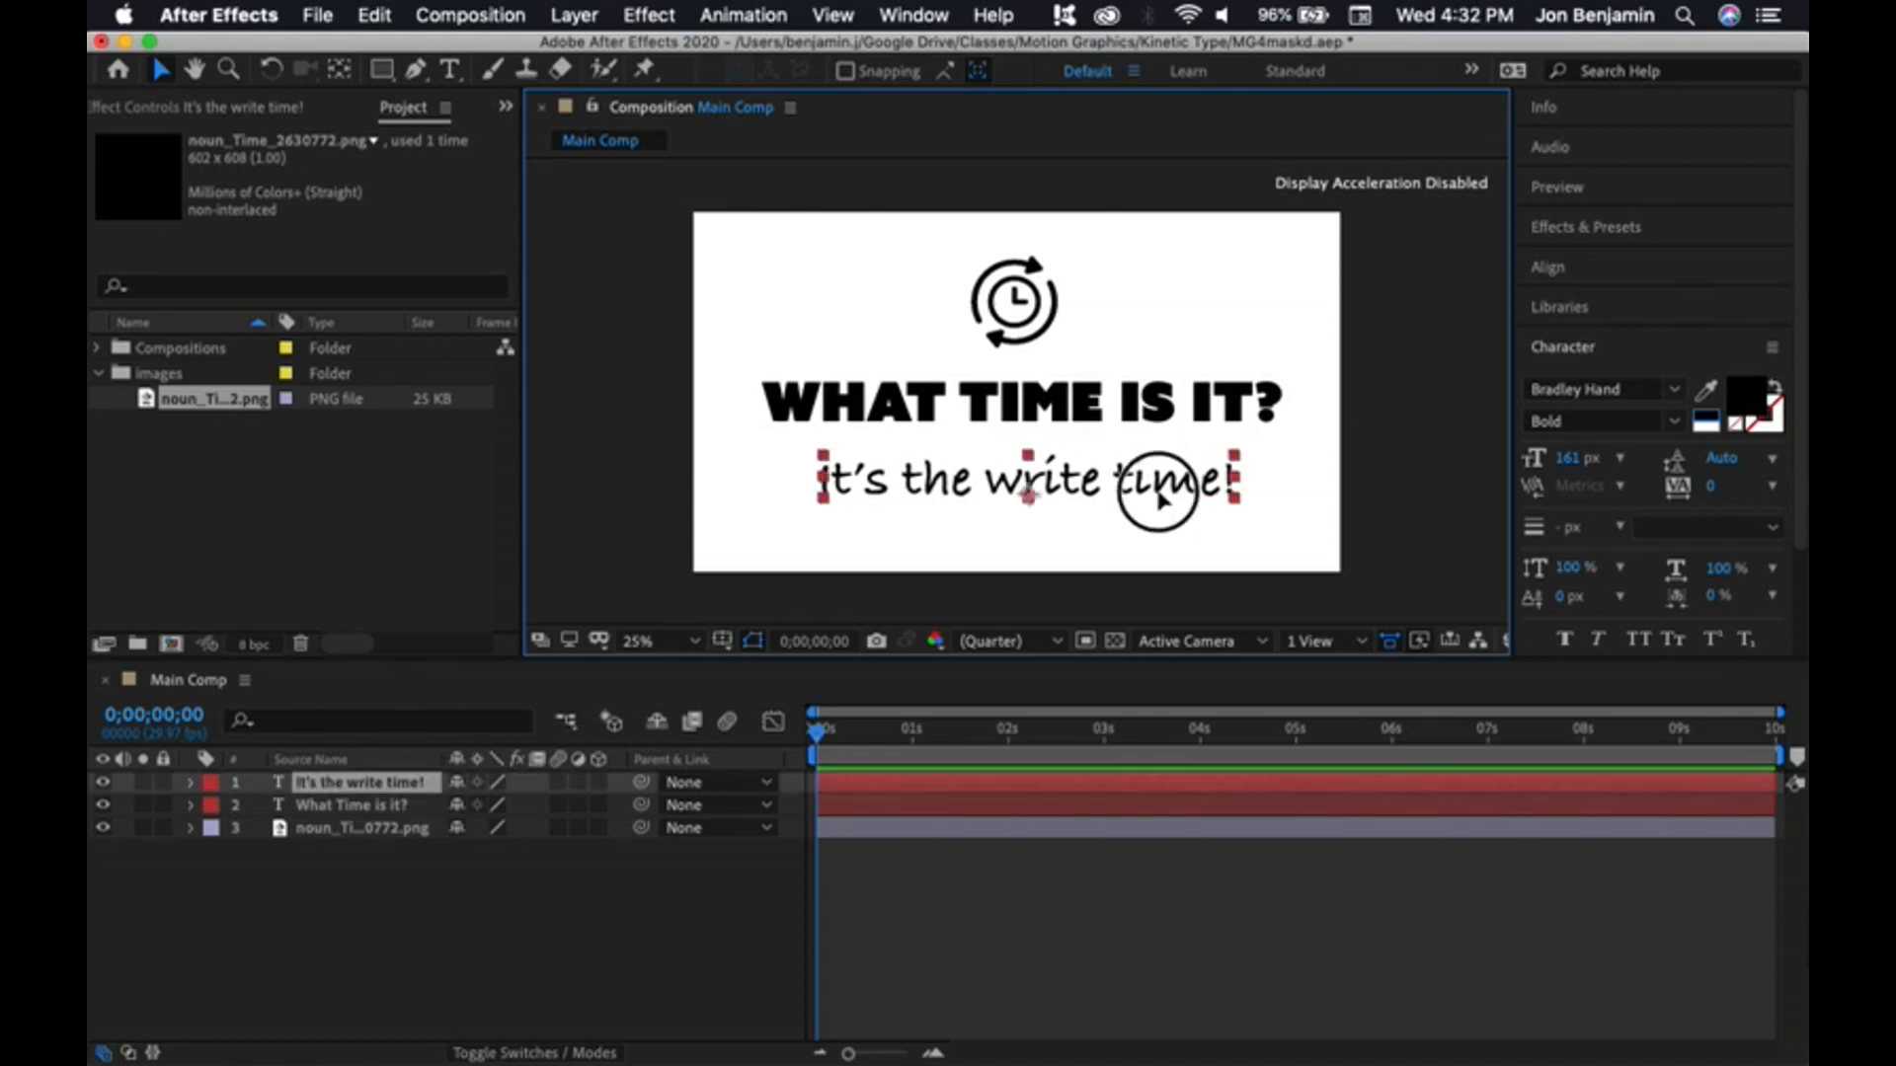
{"action": "left_click", "coordinate": [1165, 525]}
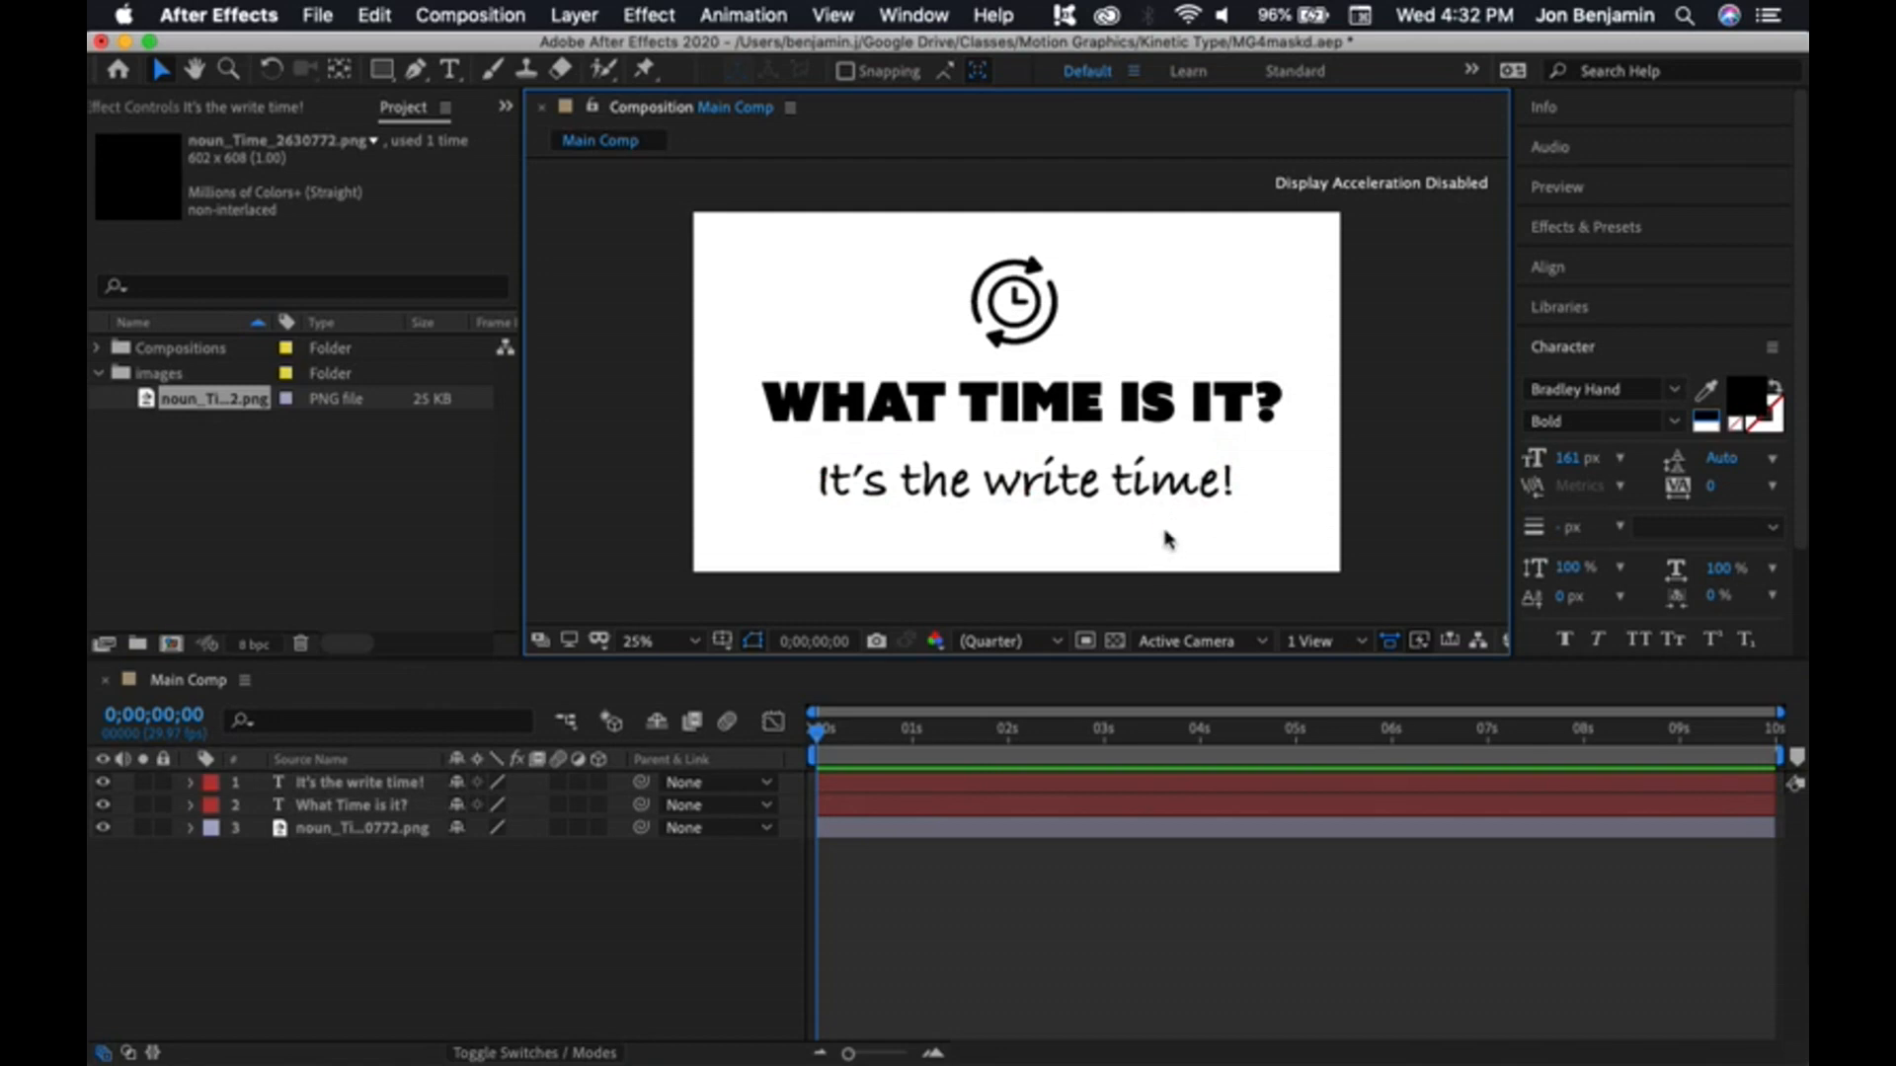
- Move the clock icon layer to the top of the layer stack and trim its start to about 0.4 seconds
{"action": "left_click", "coordinate": [1016, 316]}
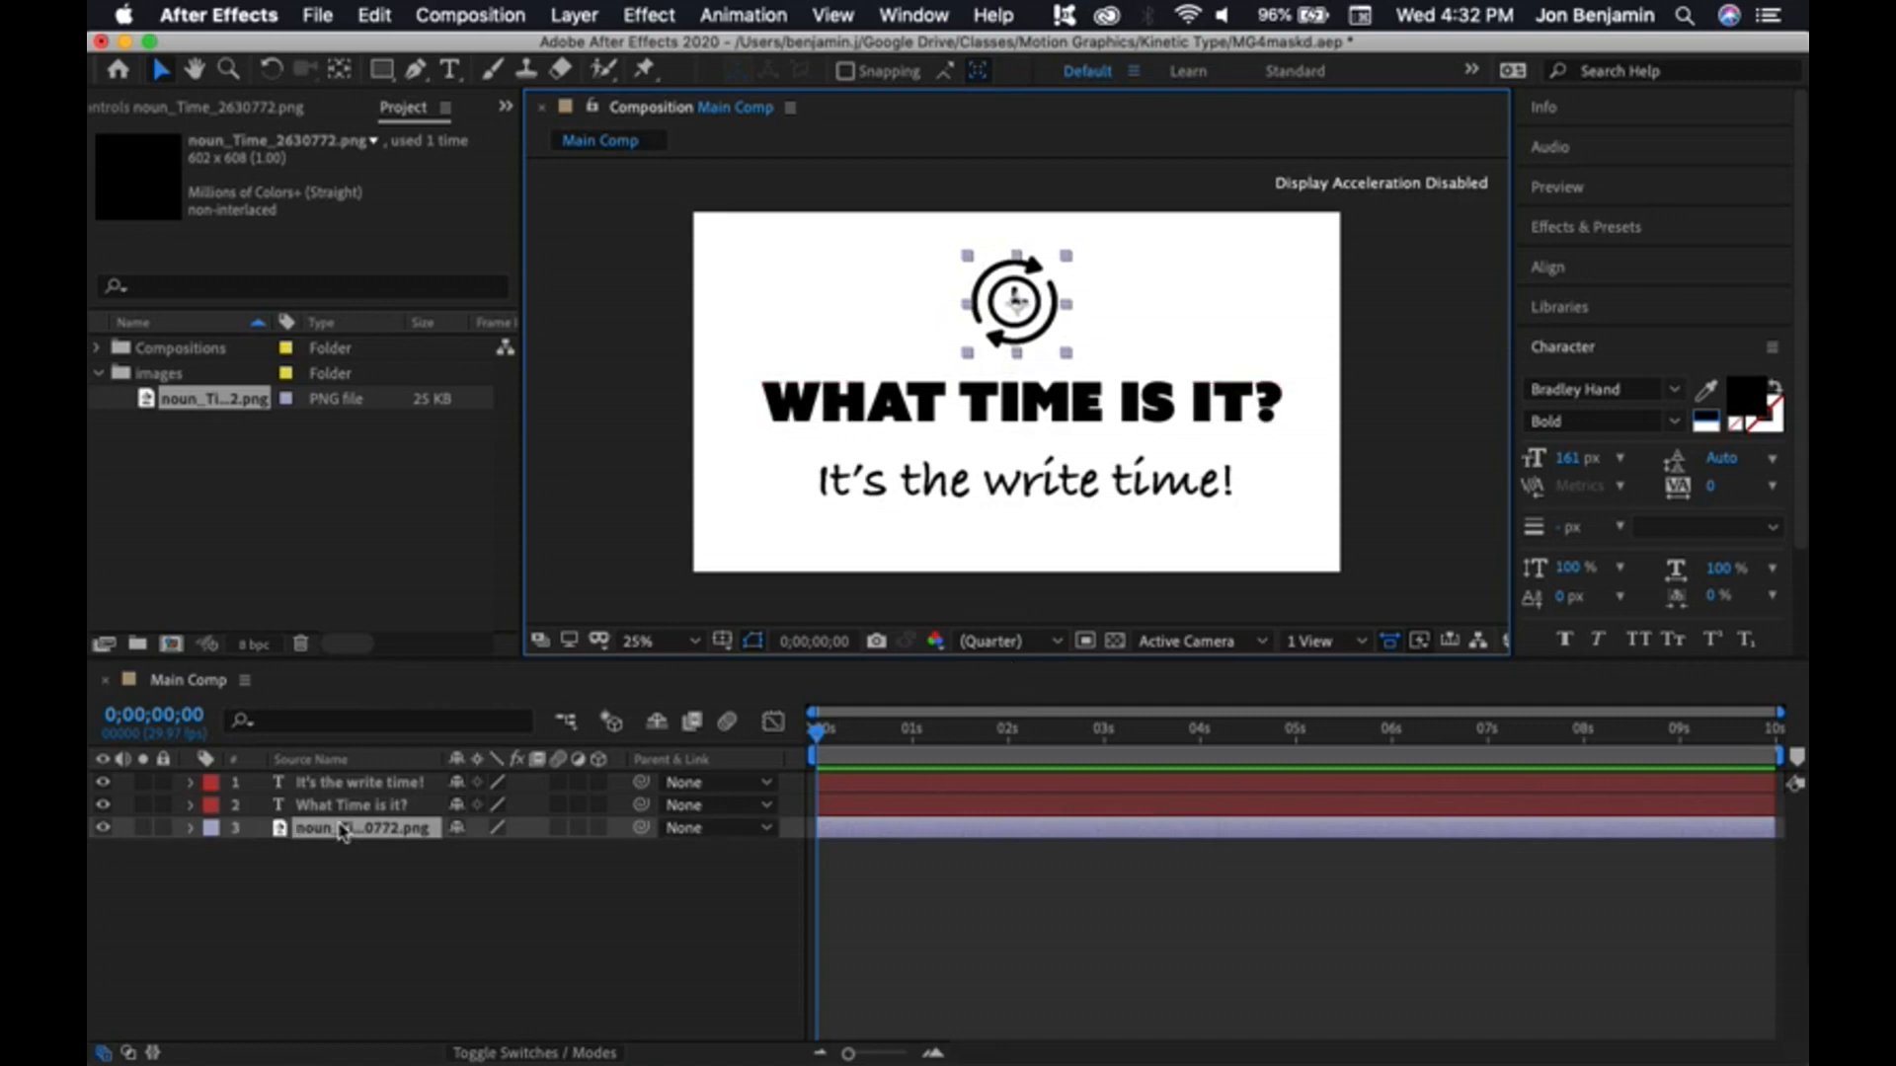
{"action": "left_click_drag", "start_coordinate": [343, 833], "coordinate": [356, 775]}
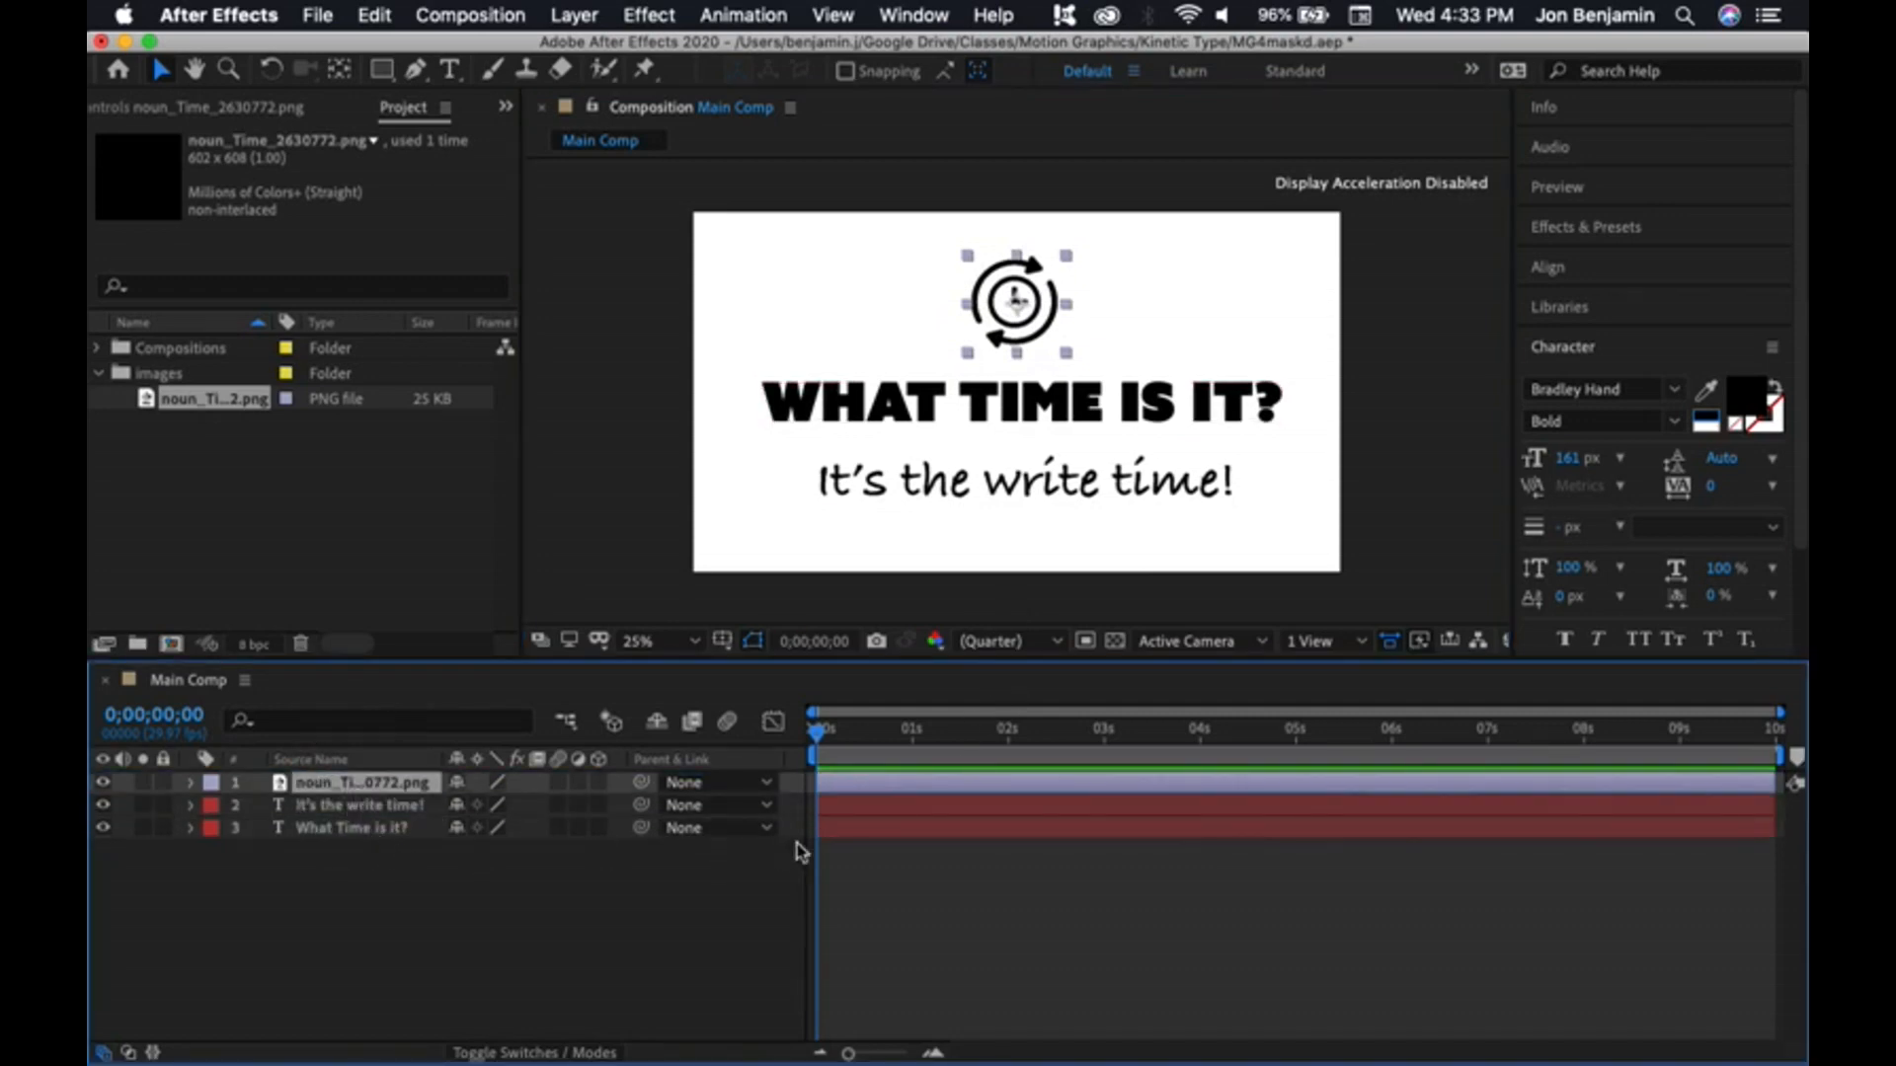
{"action": "left_click_drag", "start_coordinate": [825, 783], "coordinate": [854, 782]}
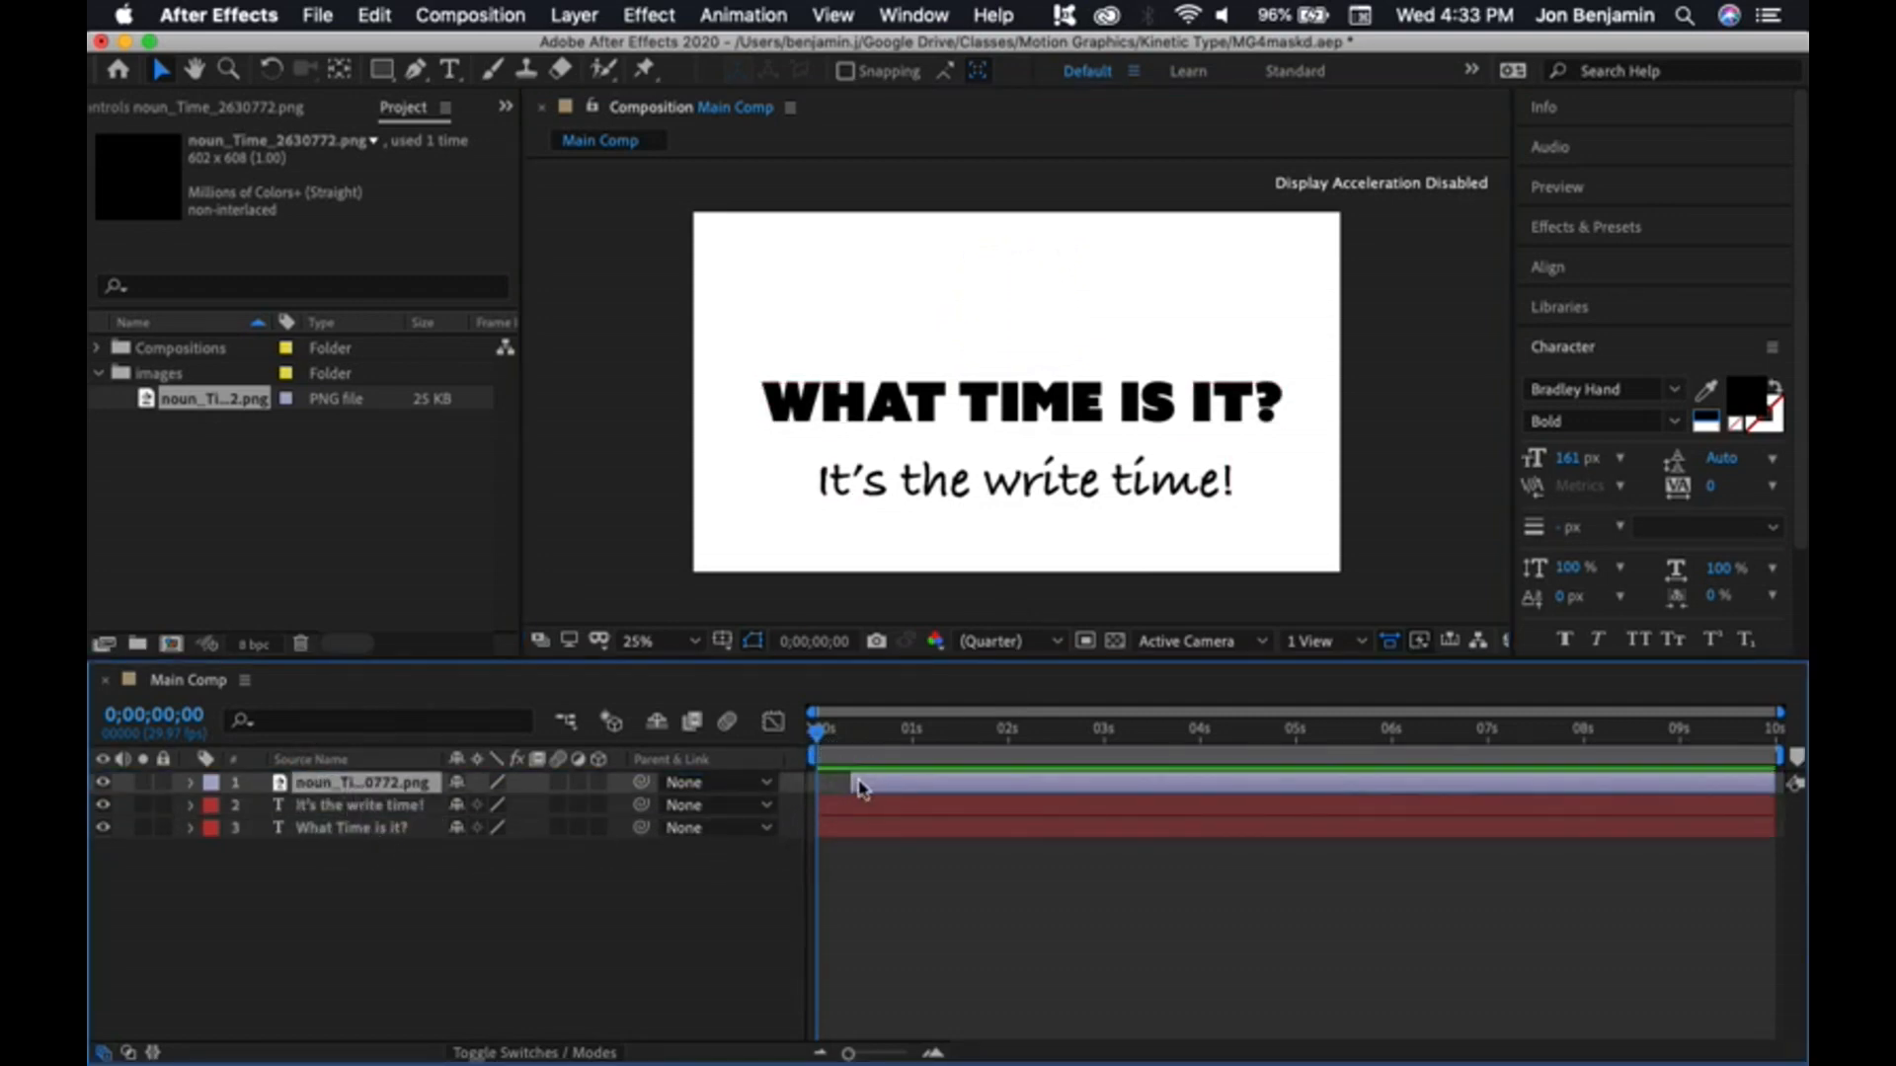
- Place the "What Time is it?" layer second and trim its start to about 1.3 s, and the "It's the write time!" layer's start to about 2.4 s
{"action": "left_click", "coordinate": [367, 831]}
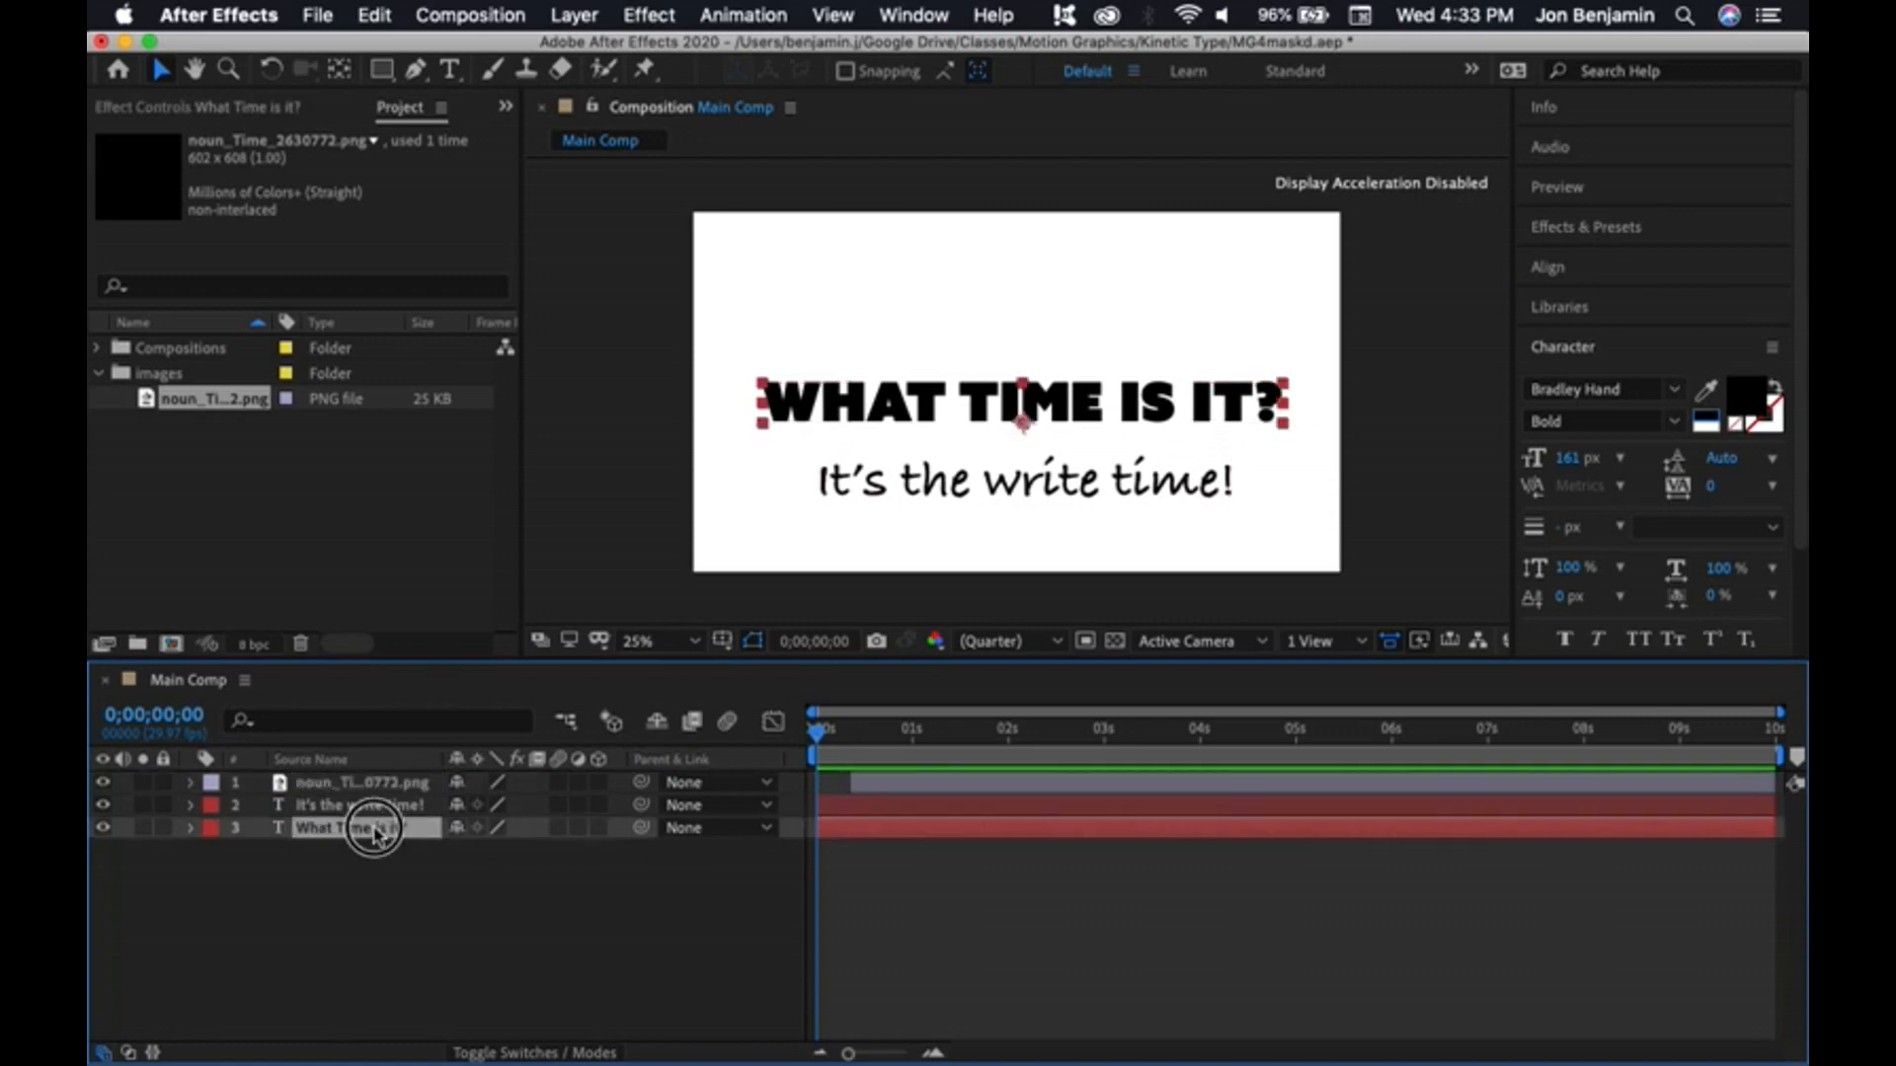
{"action": "left_click_drag", "start_coordinate": [360, 838], "coordinate": [367, 812]}
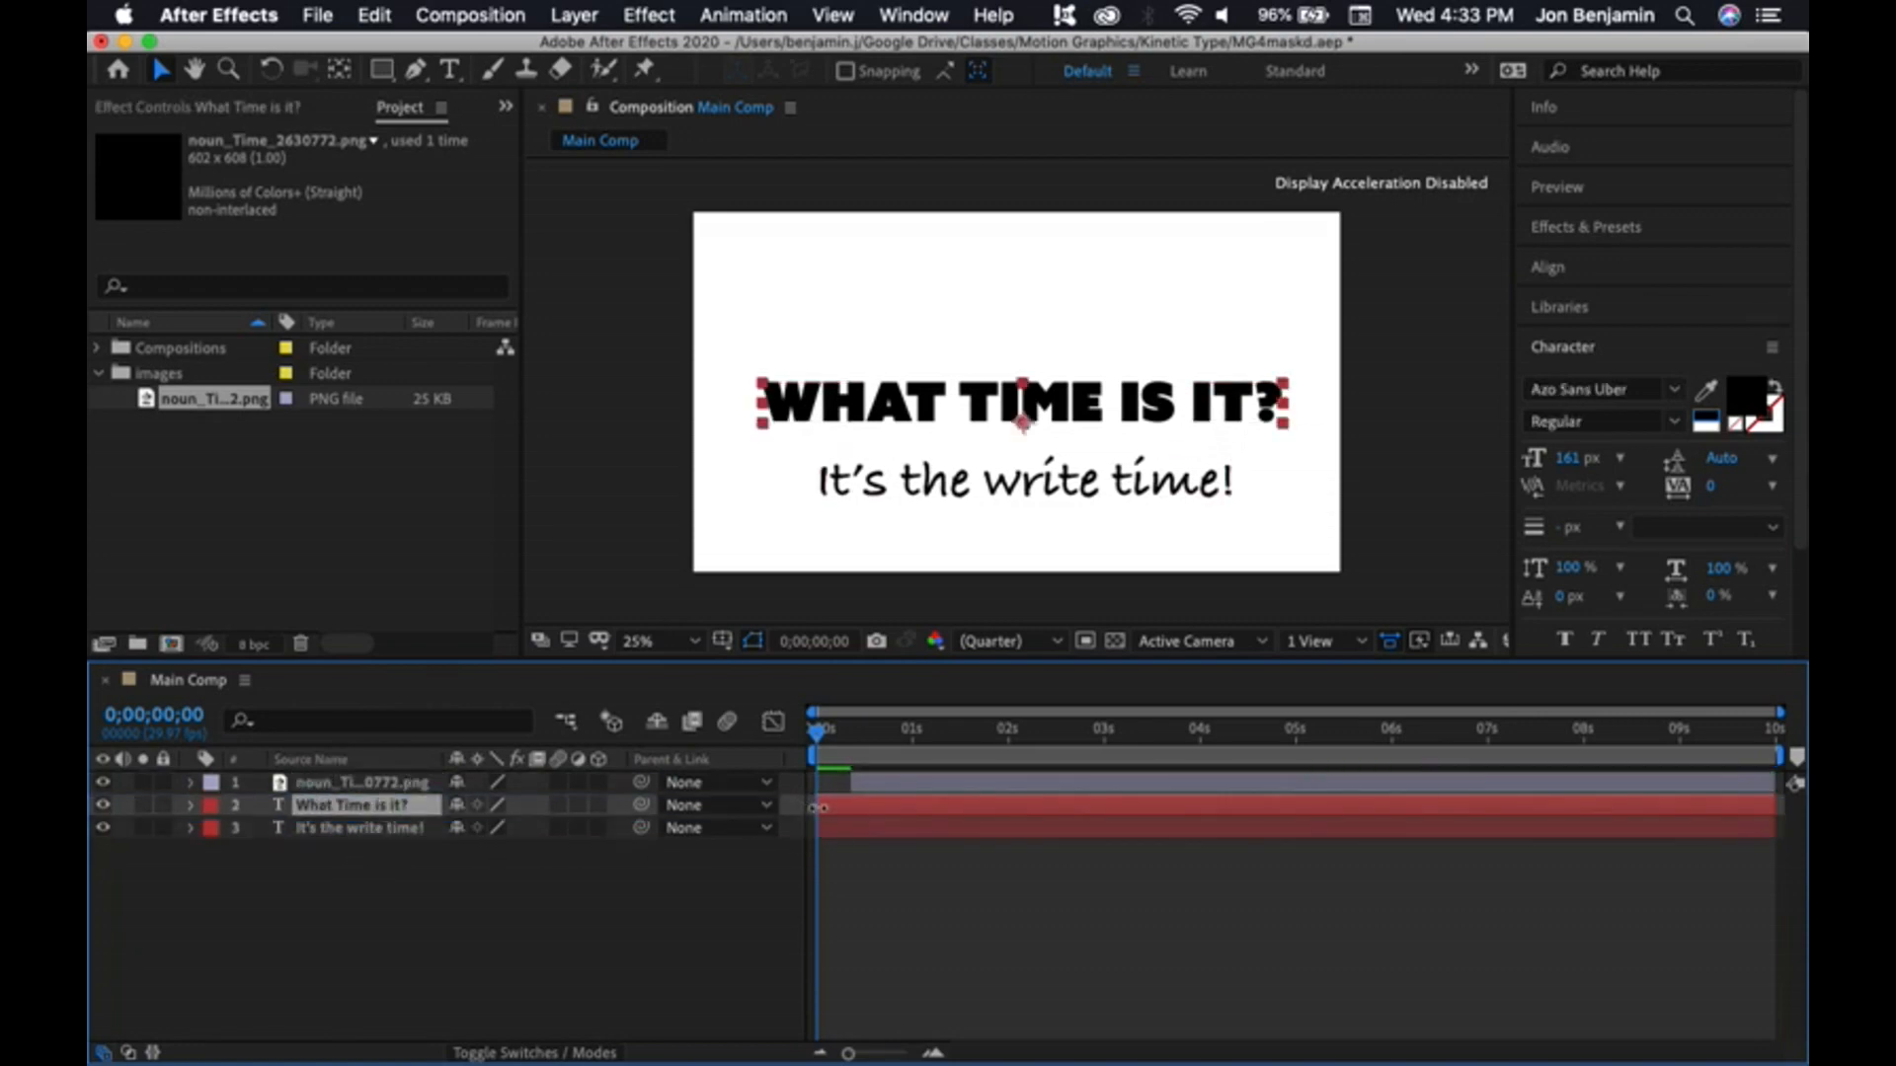
{"action": "left_click_drag", "start_coordinate": [814, 807], "coordinate": [932, 807]}
{"action": "left_click", "coordinate": [398, 831]}
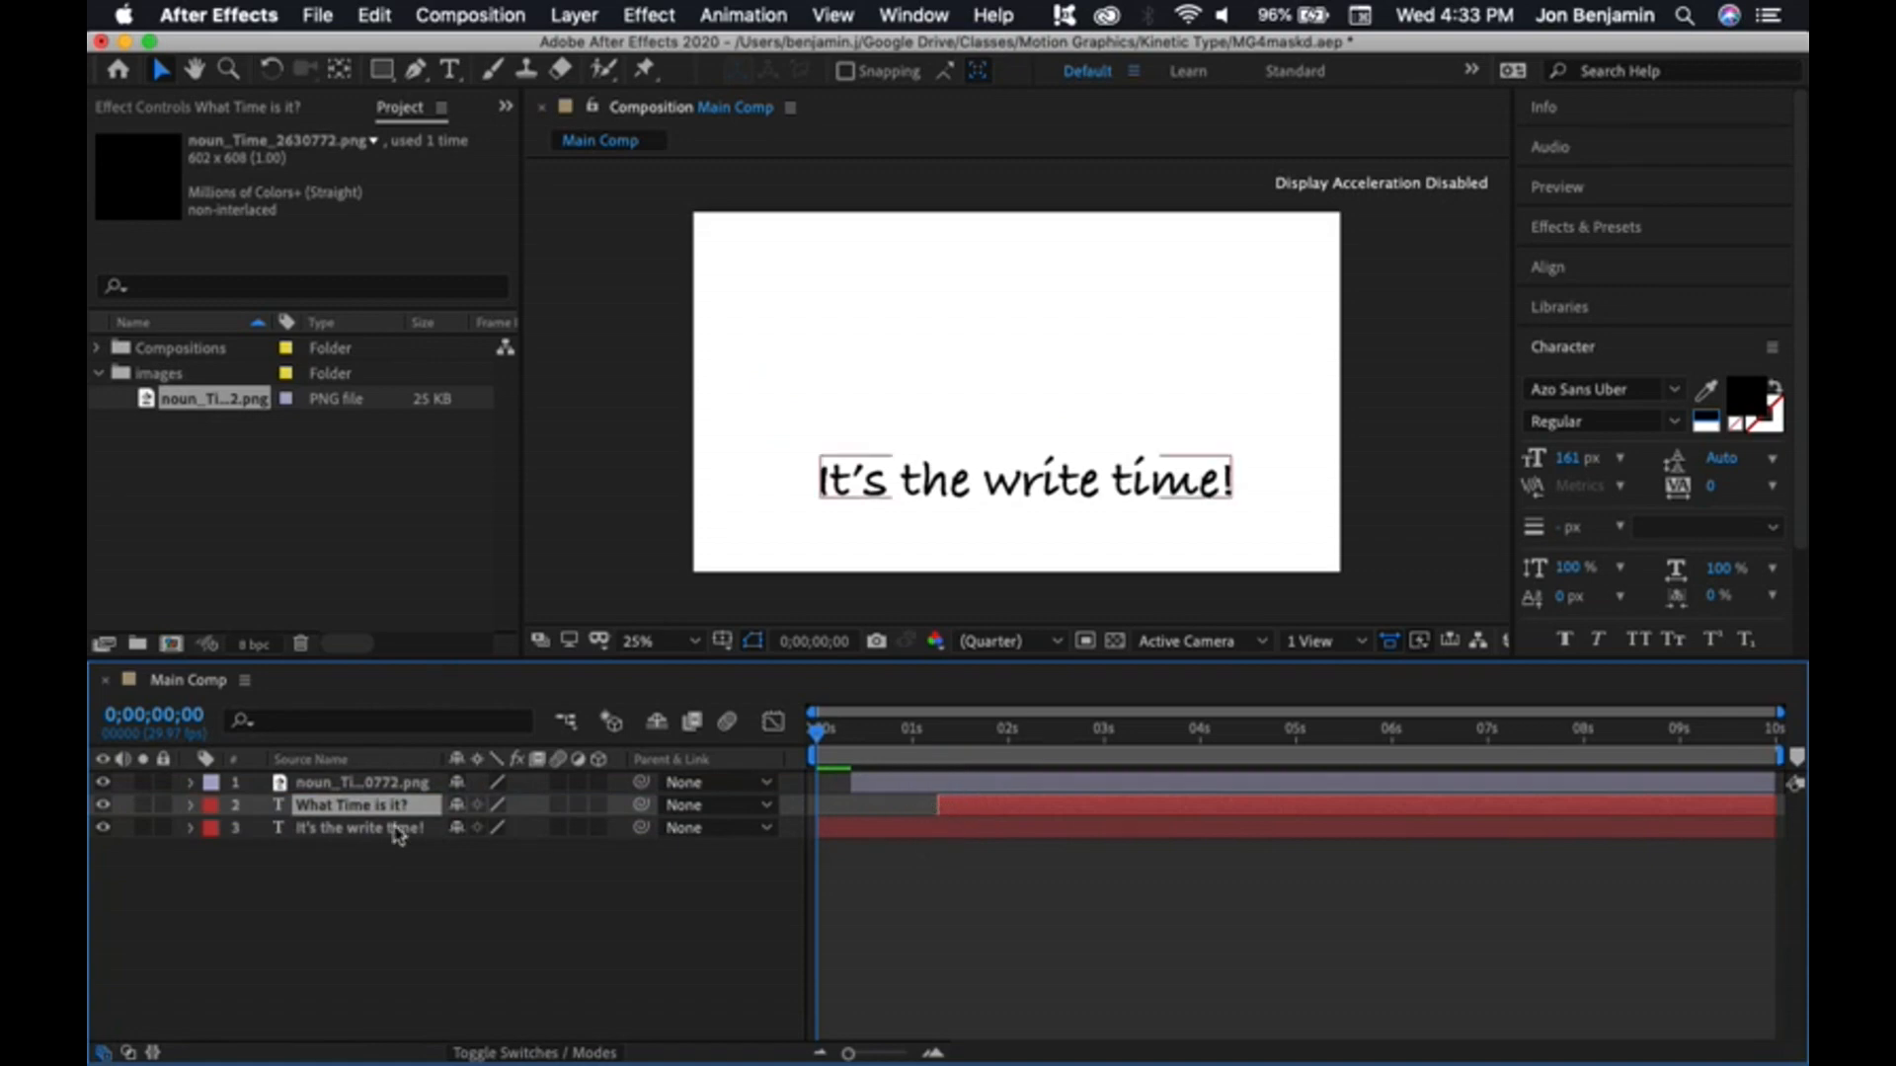
{"action": "left_click_drag", "start_coordinate": [820, 827], "coordinate": [1050, 828]}
- Go to frame 0;00;00;17 and draw a rectangular mask around the clock icon on its layer
{"action": "left_click_drag", "start_coordinate": [816, 743], "coordinate": [870, 743]}
{"action": "left_click", "coordinate": [914, 798]}
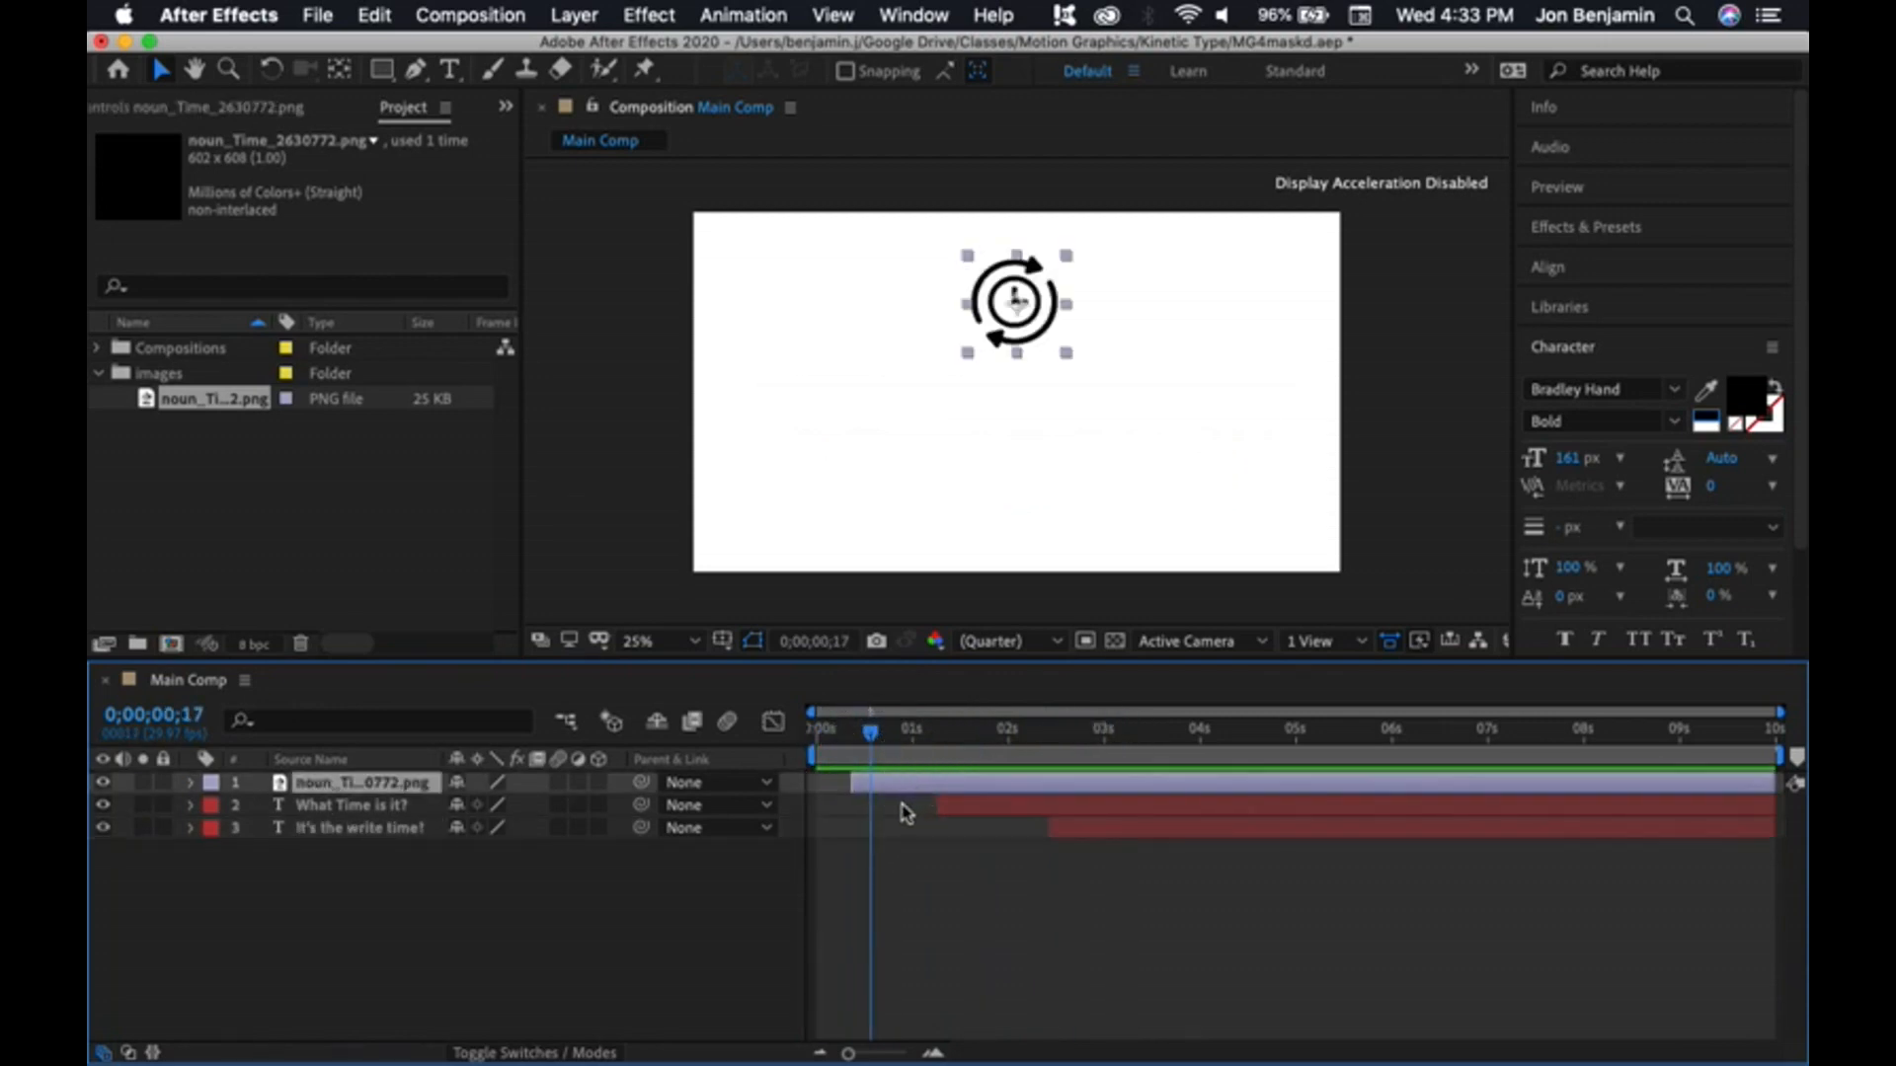
{"action": "left_click", "coordinate": [933, 876]}
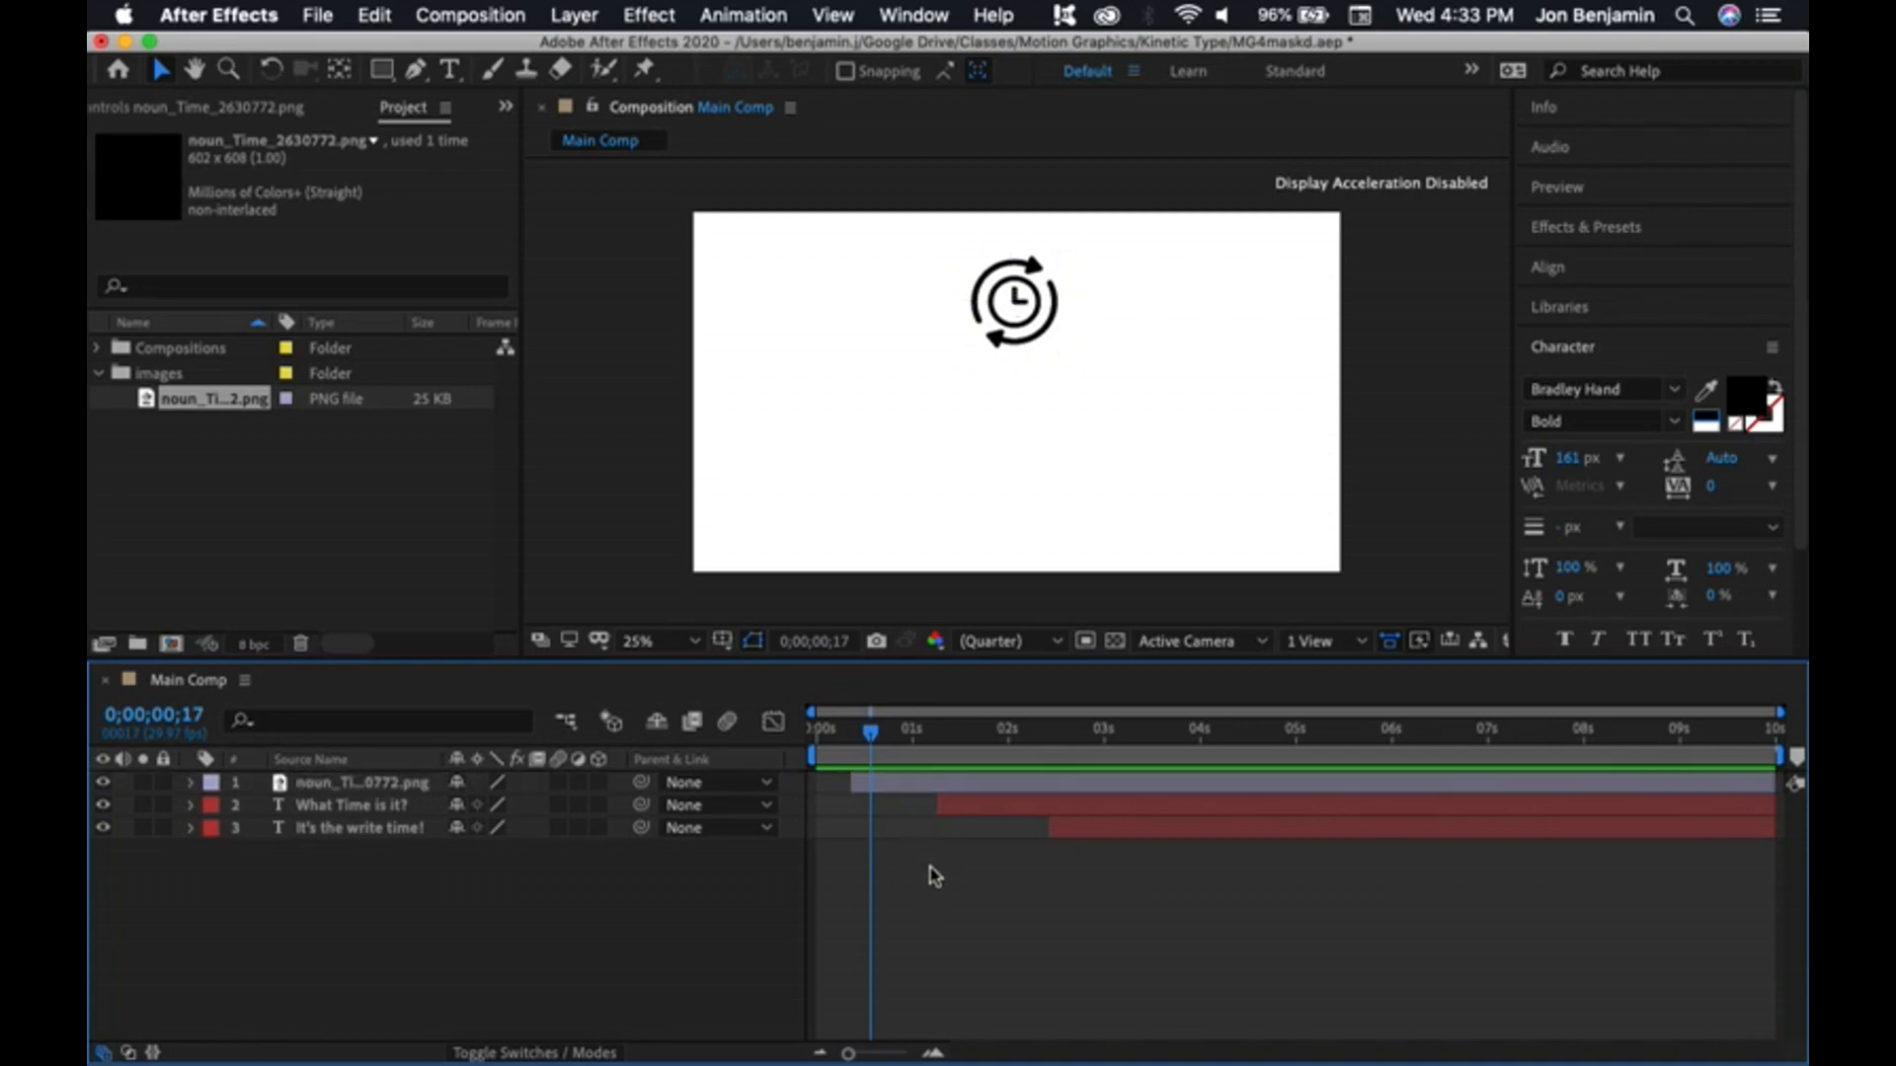
{"action": "left_click", "coordinate": [938, 785]}
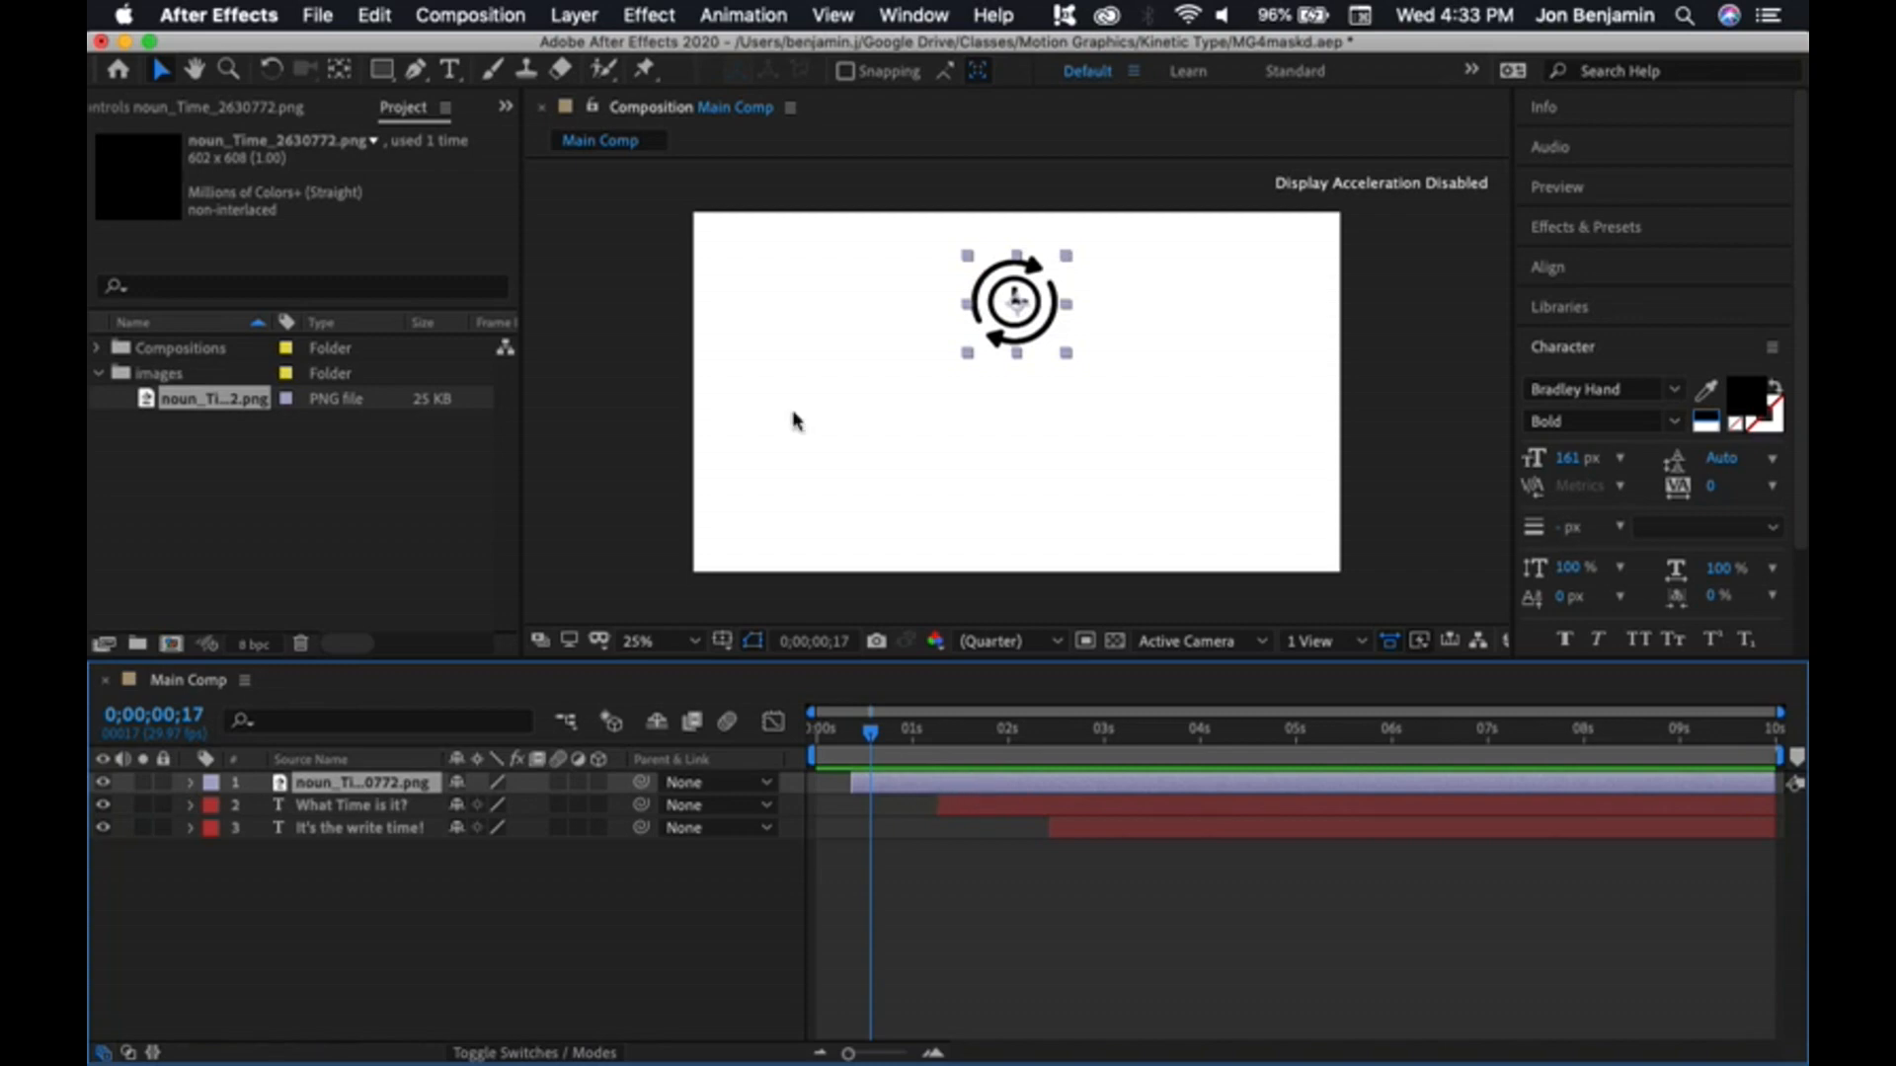
{"action": "left_click", "coordinate": [383, 71]}
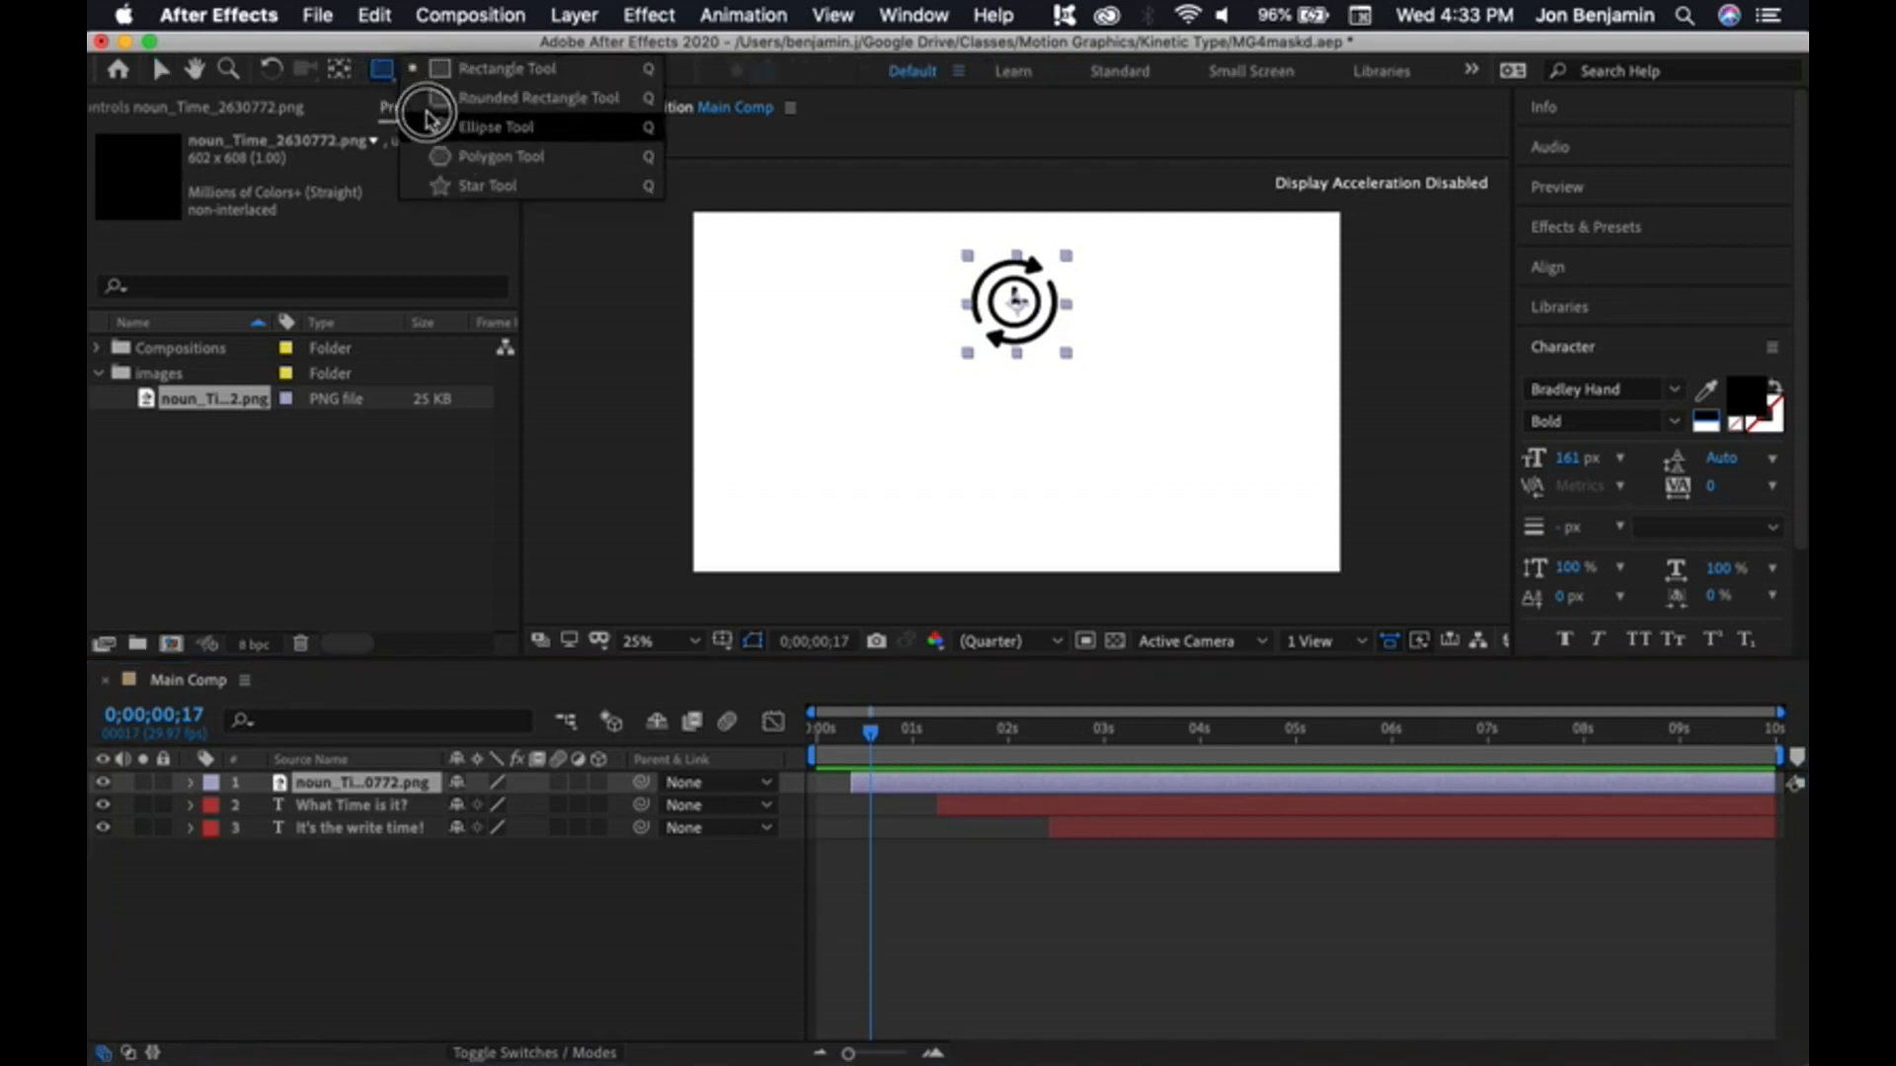
{"action": "left_click", "coordinate": [432, 79]}
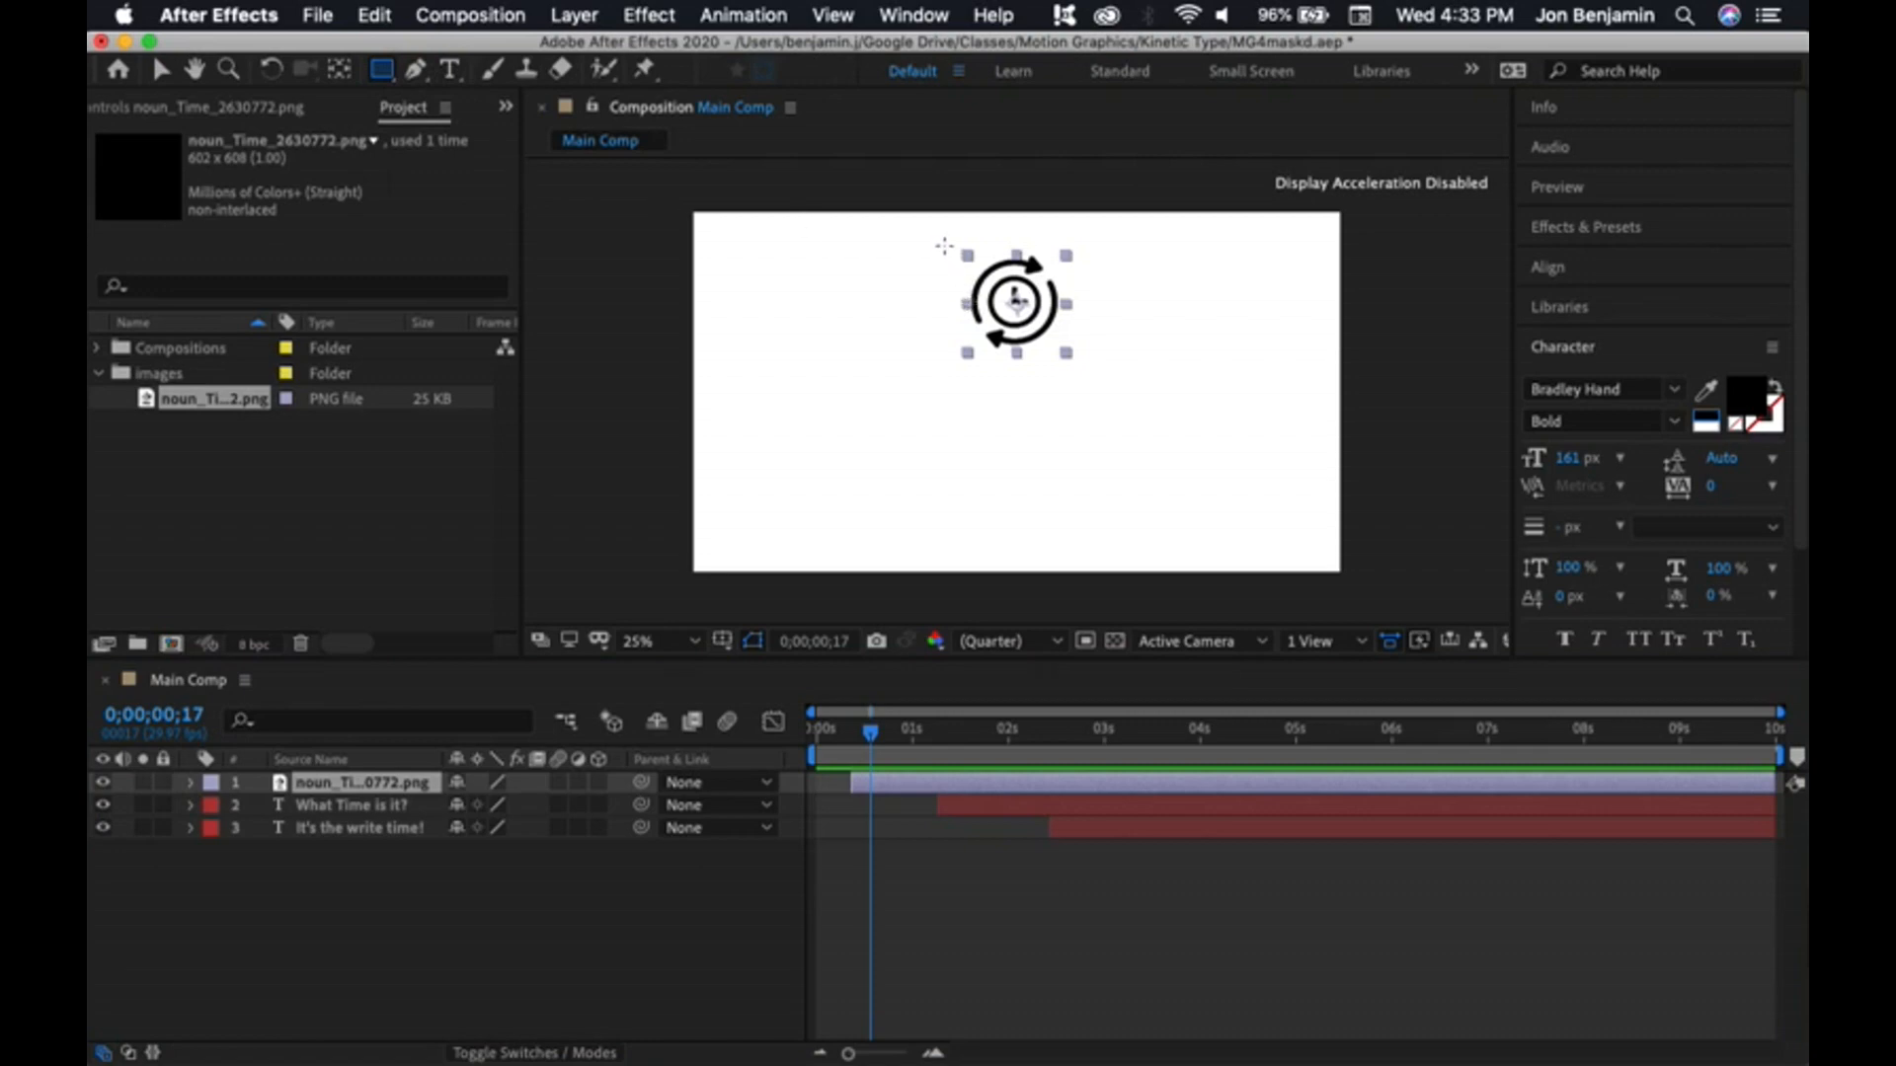
{"action": "left_click_drag", "start_coordinate": [937, 241], "coordinate": [1089, 365]}
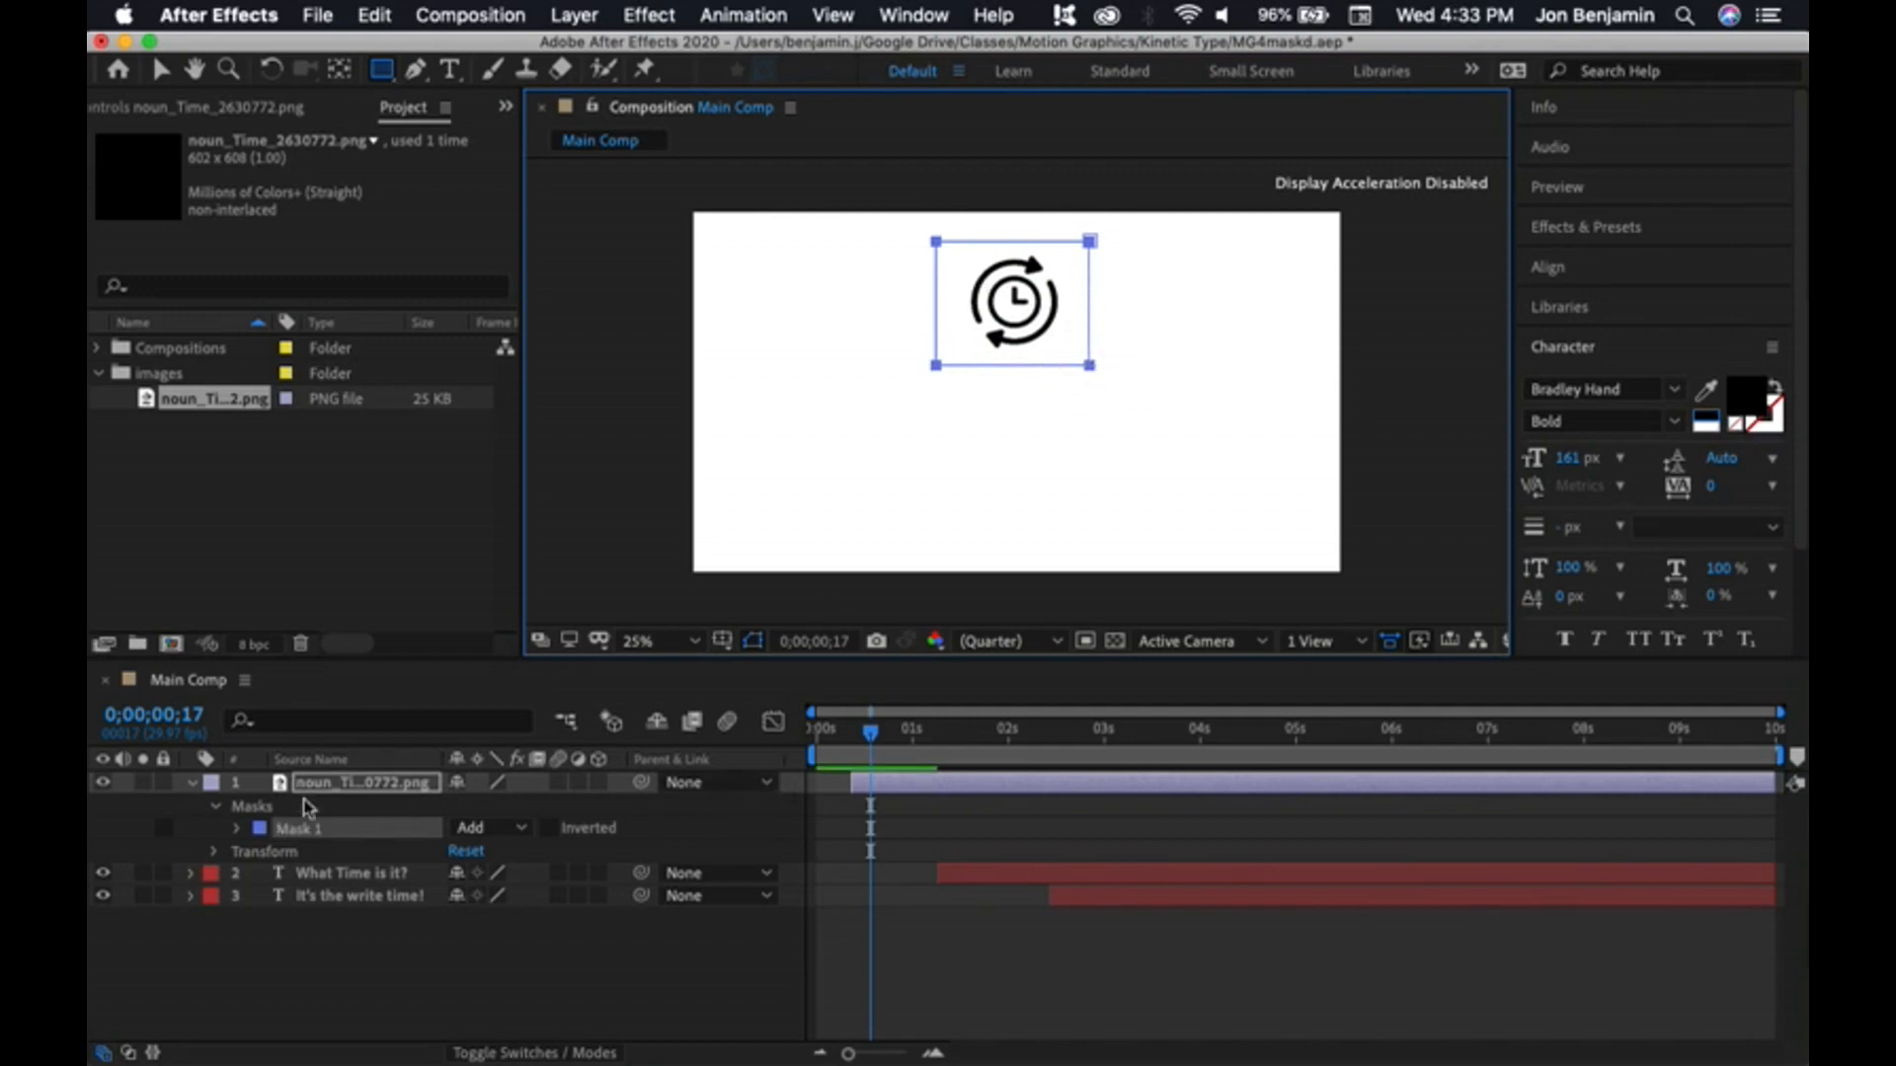
- Expand the clock icon layer's properties and keep its Masks group collapsed
{"action": "left_click", "coordinate": [194, 783]}
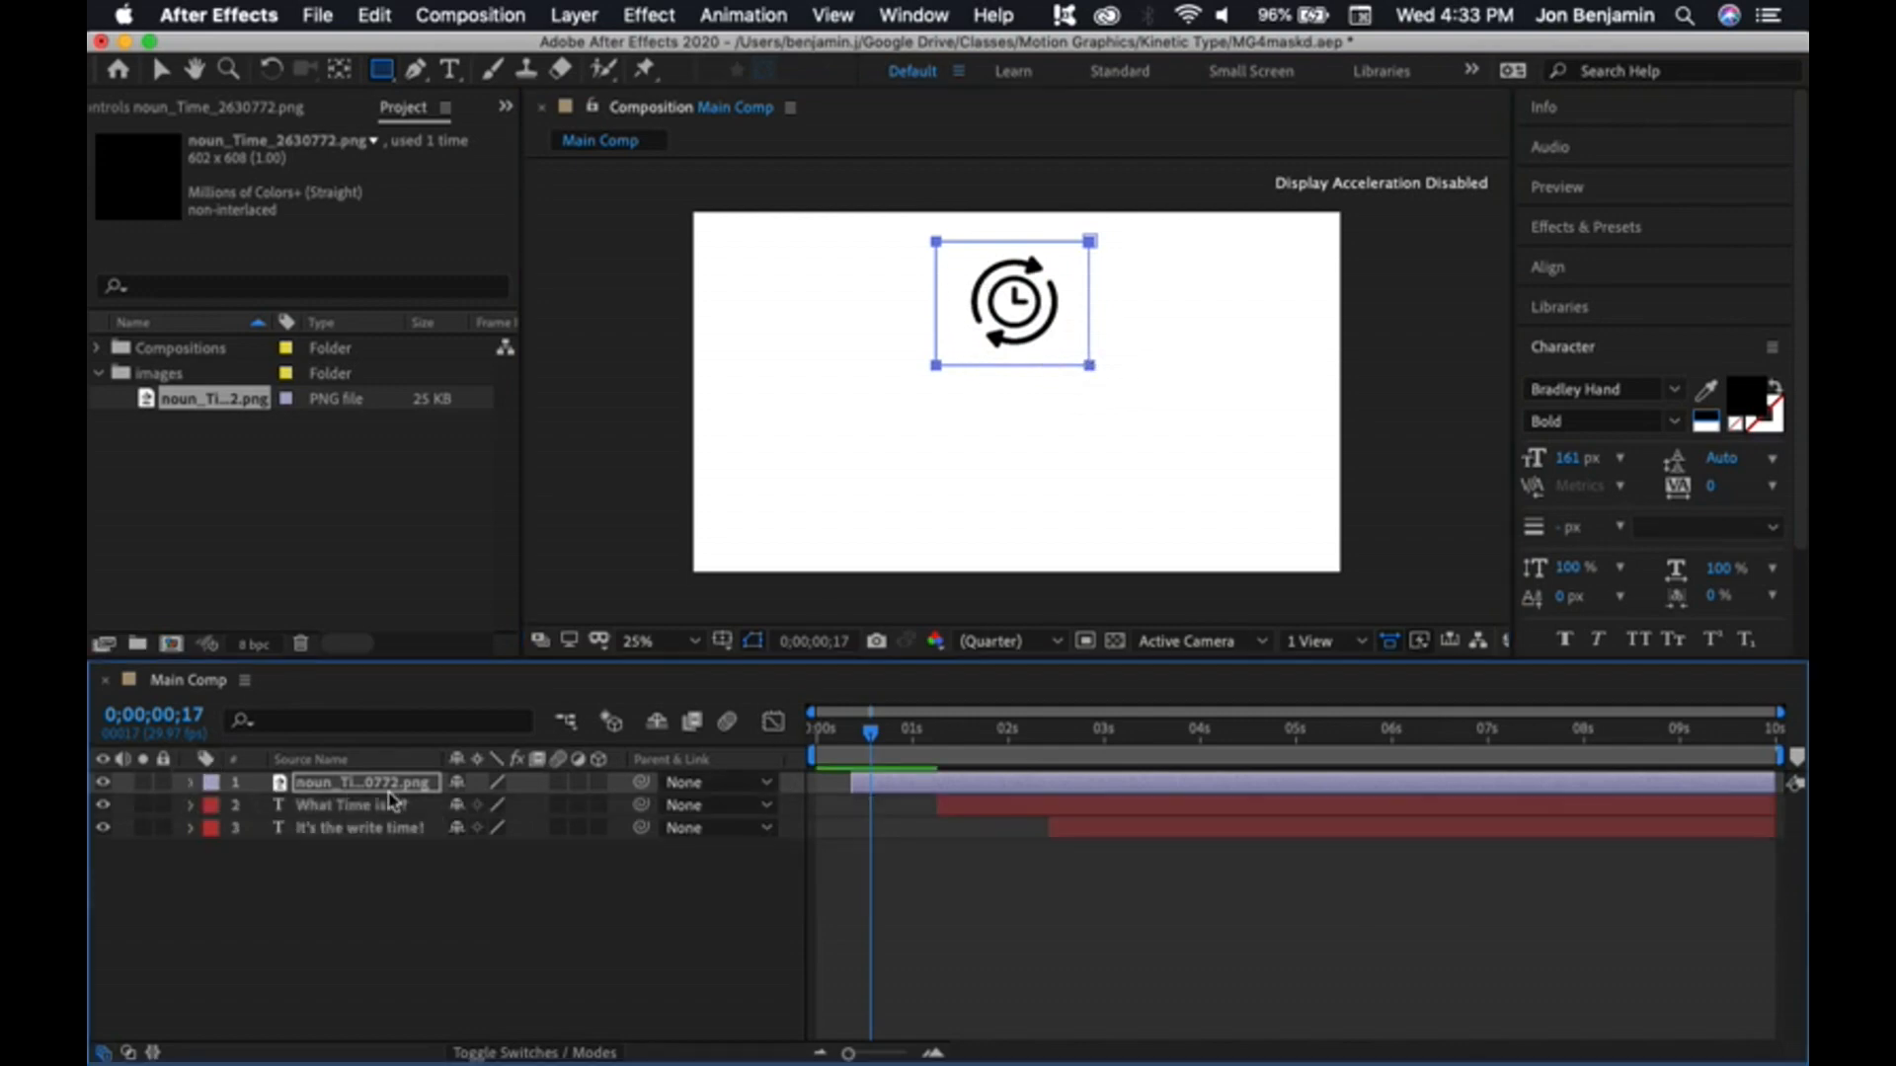
{"action": "left_click", "coordinate": [191, 783]}
{"action": "left_click", "coordinate": [217, 807]}
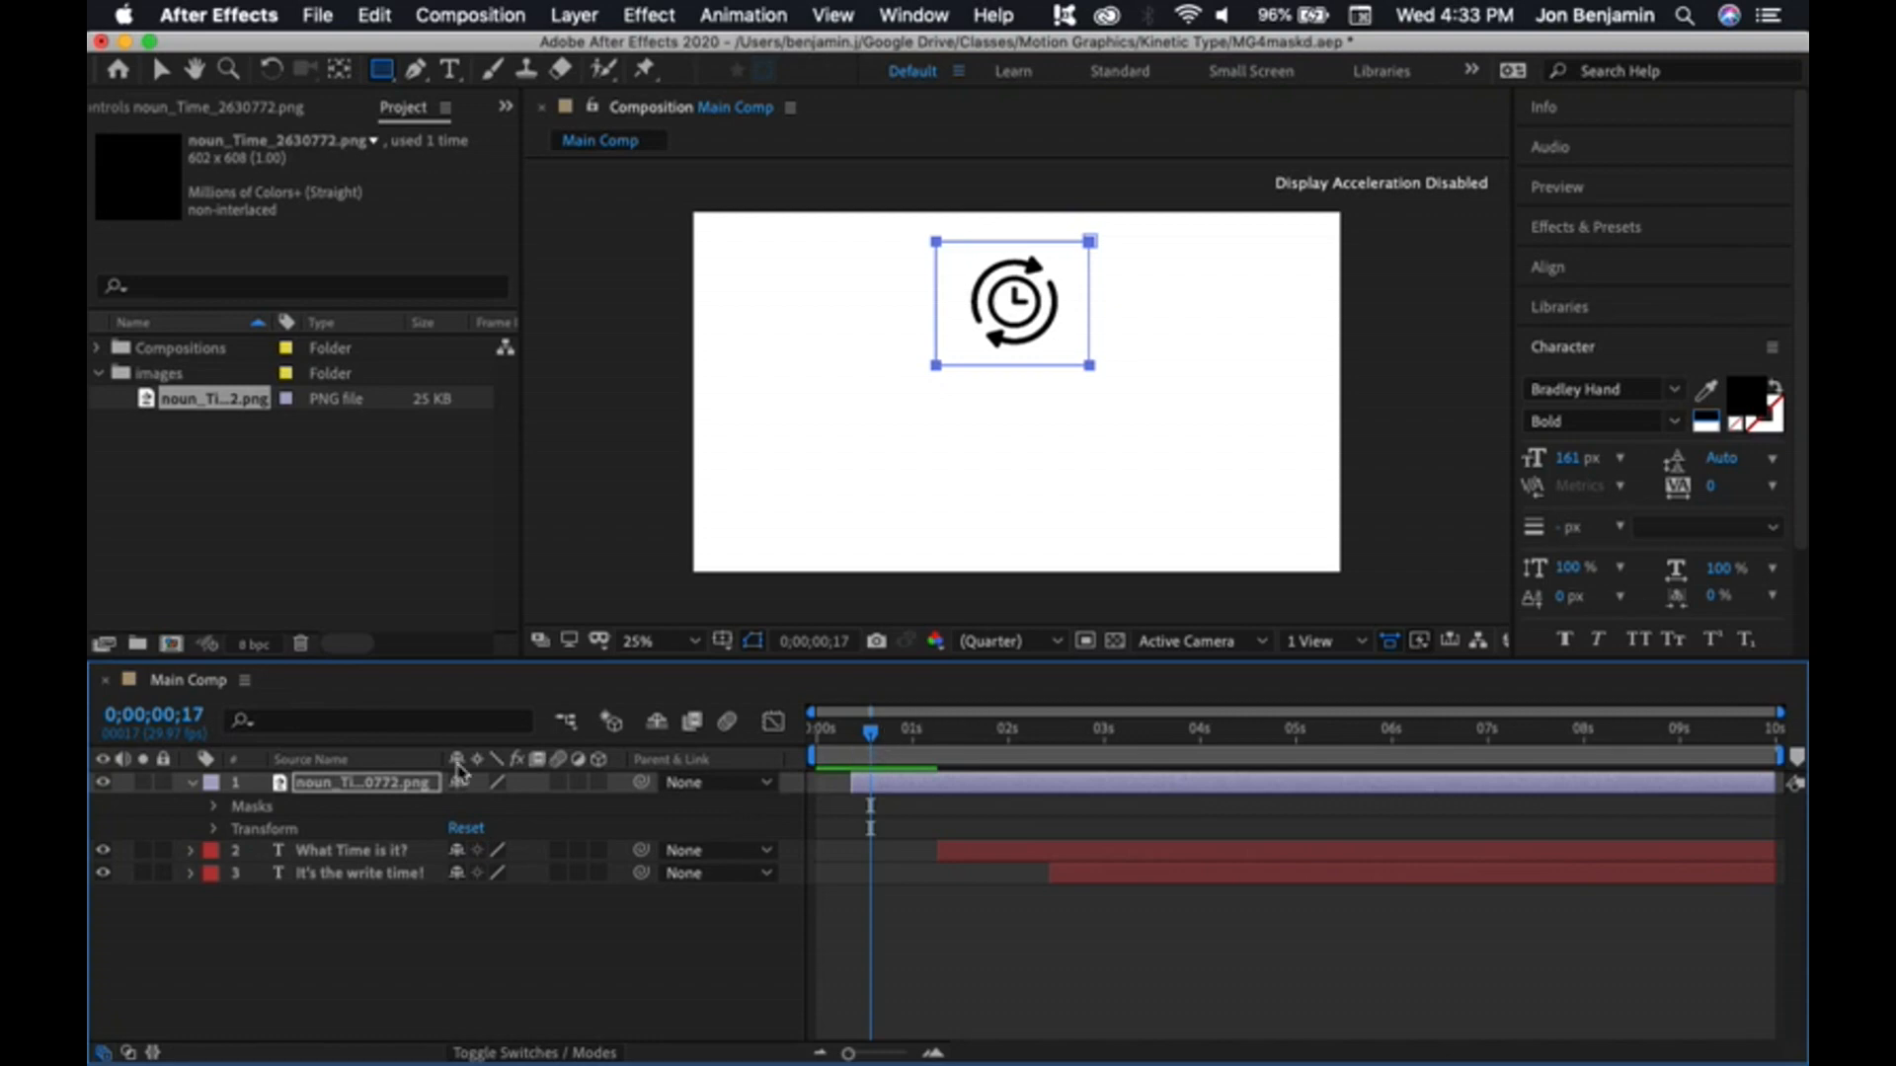
- Try moving the clock icon together with its mask, and undo the move
{"action": "left_click", "coordinate": [161, 69]}
{"action": "mouse_move", "coordinate": [1012, 354]}
{"action": "left_mouse_down"}
{"action": "mouse_move", "coordinate": [1056, 377]}
{"action": "mouse_move", "coordinate": [997, 332]}
{"action": "mouse_move", "coordinate": [1012, 328]}
{"action": "left_mouse_up"}
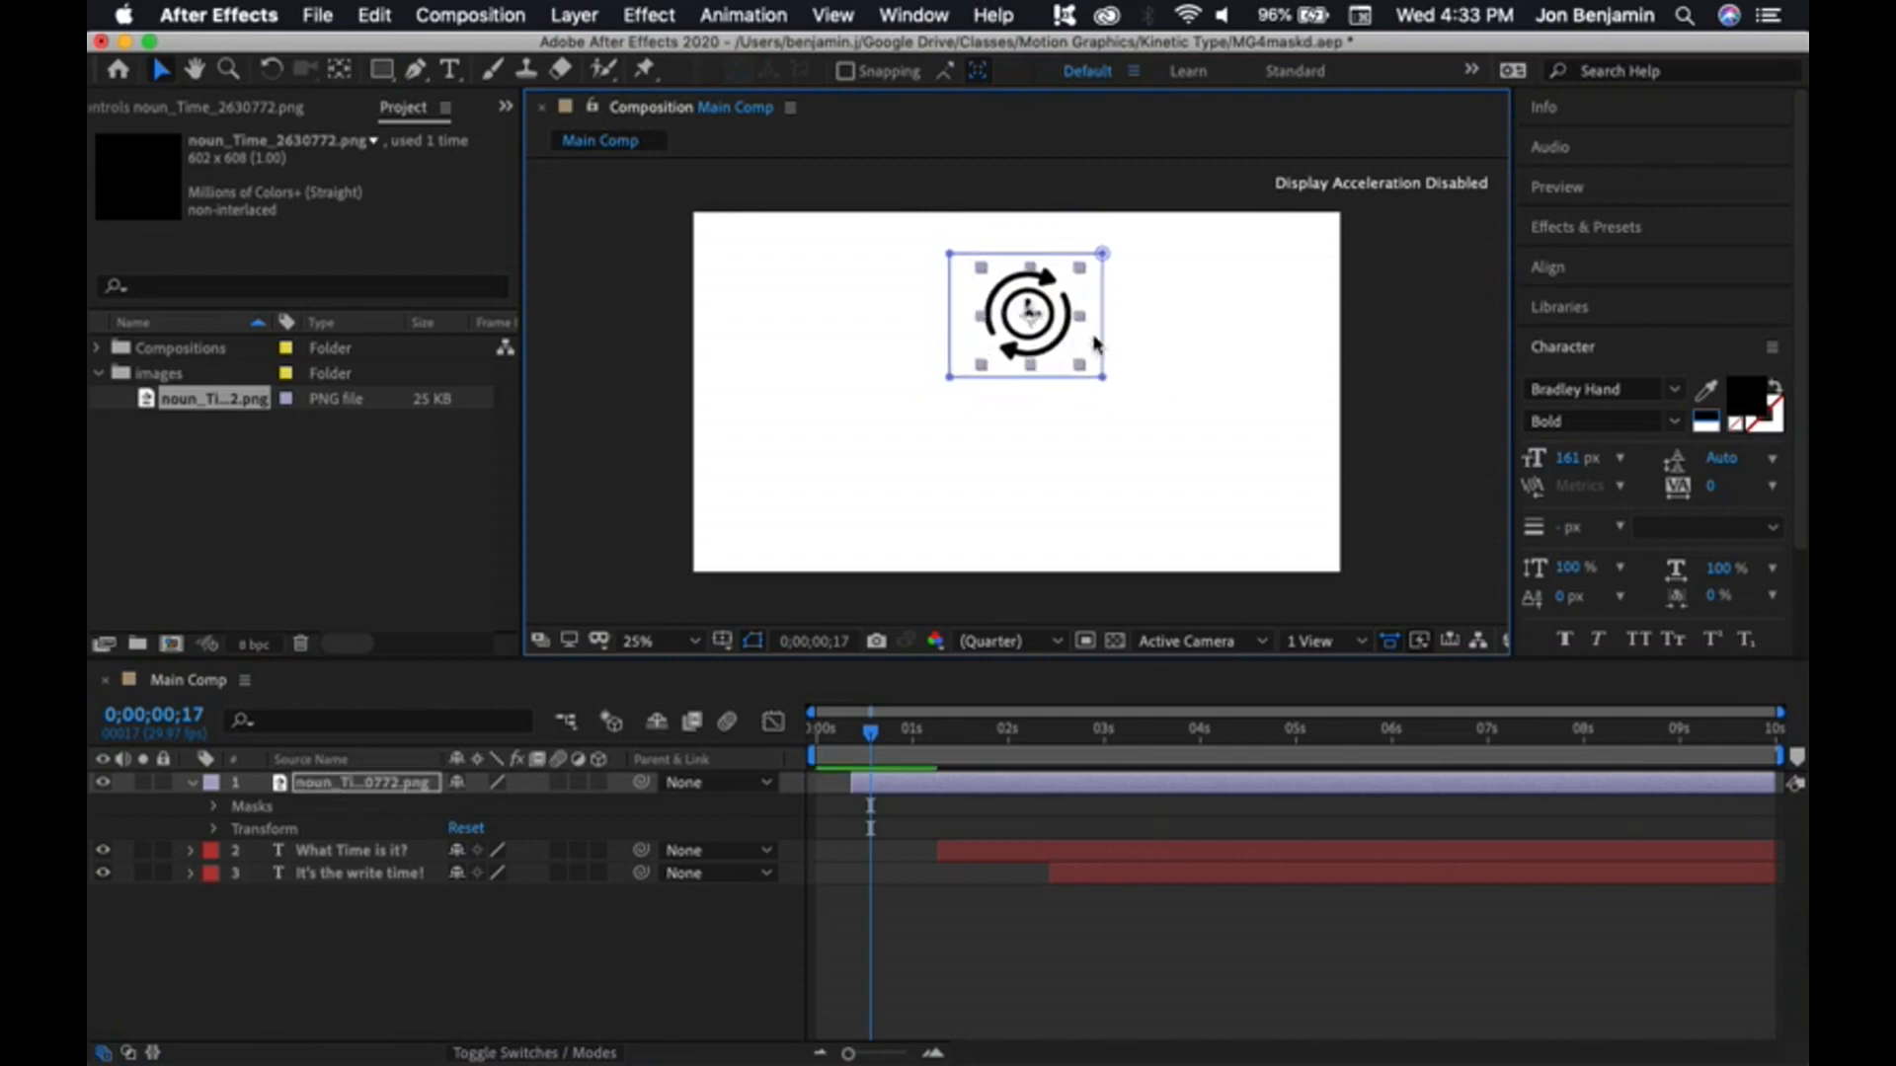
{"action": "key", "text": "super+z"}
- Reselect the clock icon layer and pull the upper-right corner of its mask slightly inward
{"action": "left_click", "coordinate": [1131, 431]}
{"action": "left_click", "coordinate": [1027, 340]}
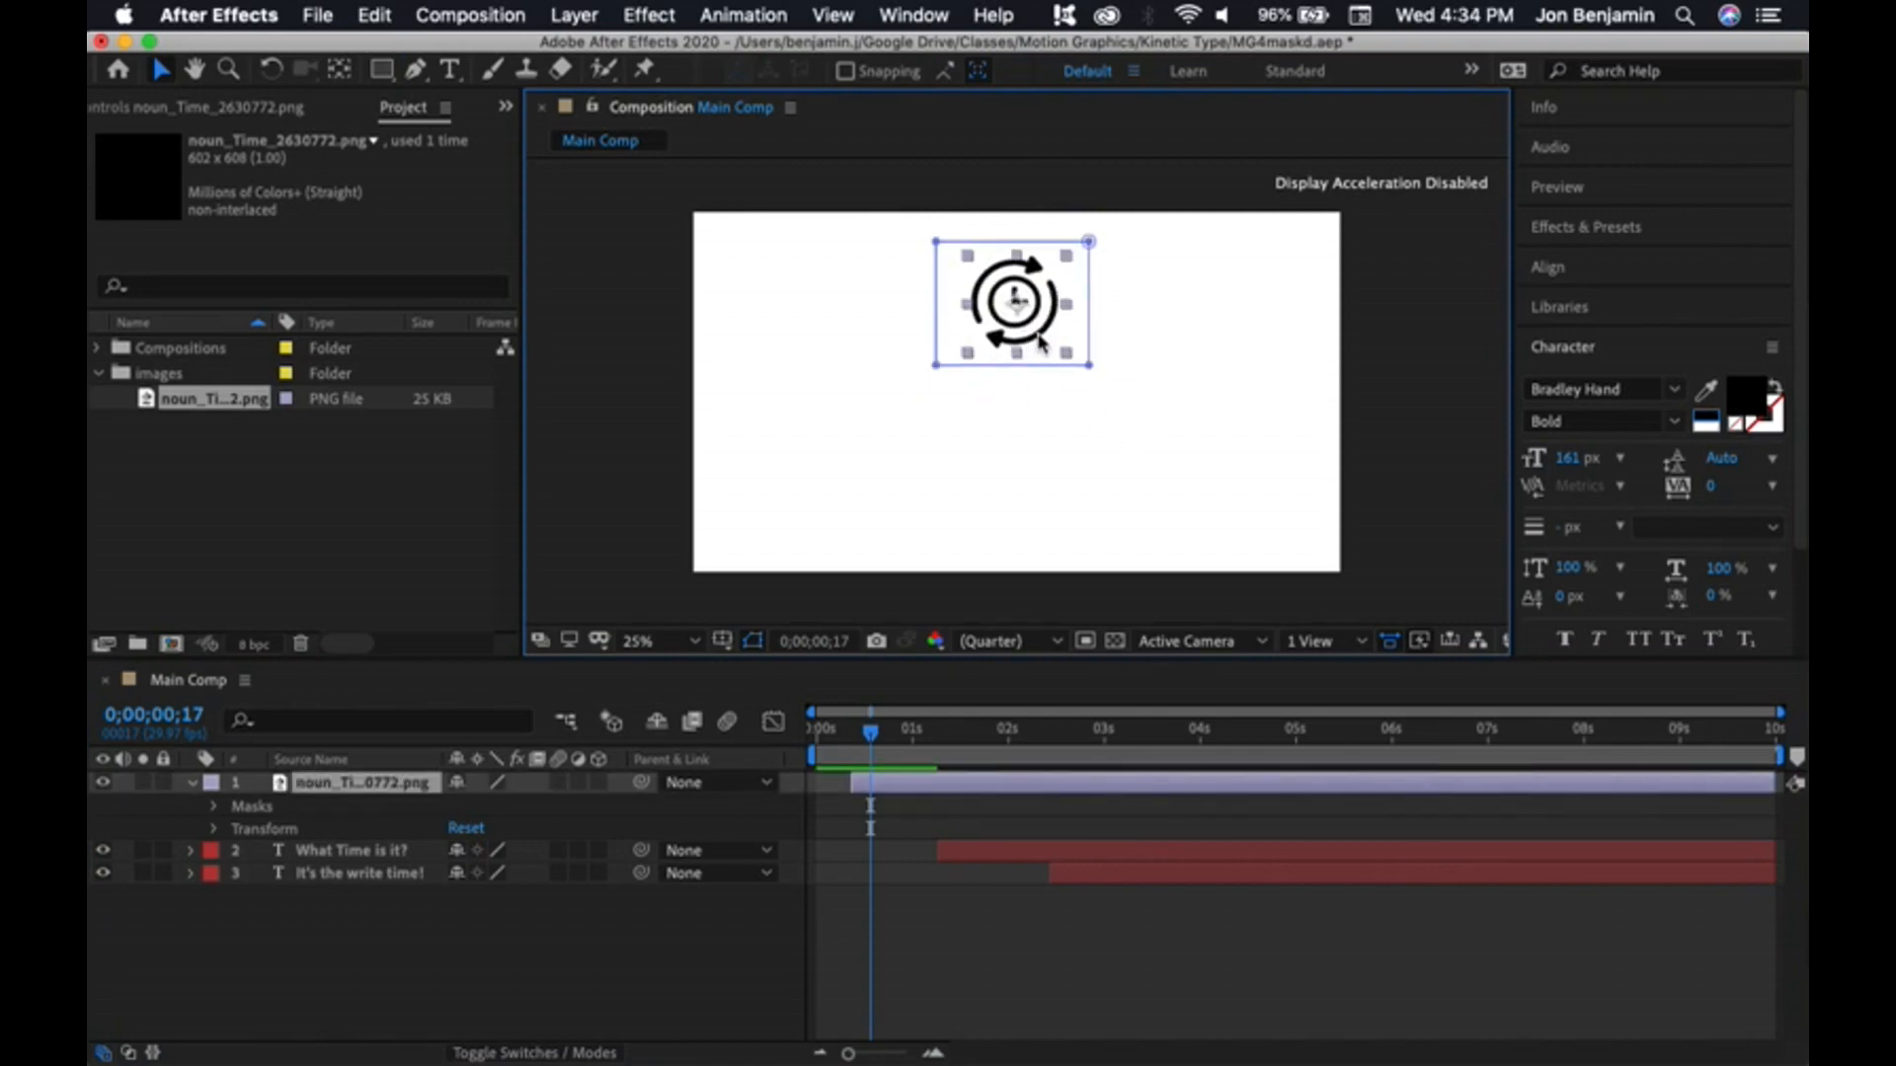
{"action": "left_click", "coordinate": [1032, 412]}
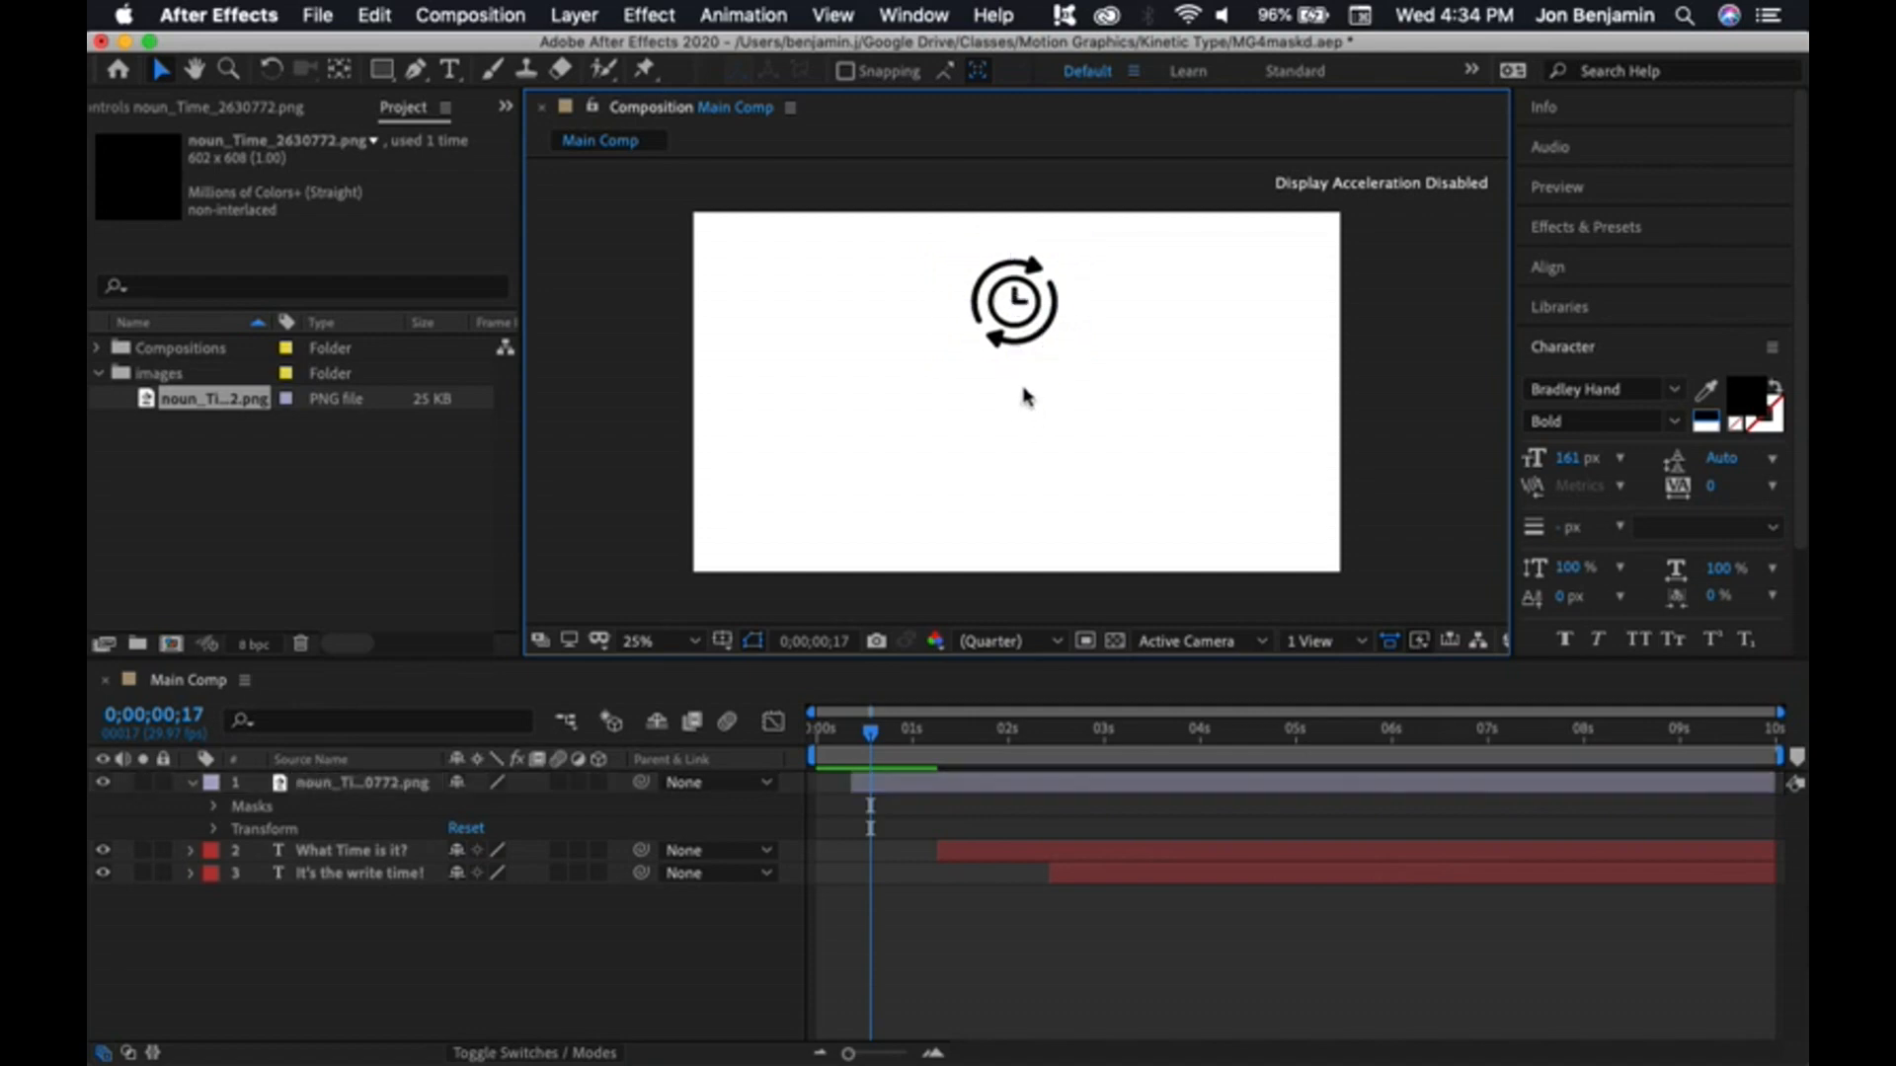
{"action": "left_click", "coordinate": [1020, 345]}
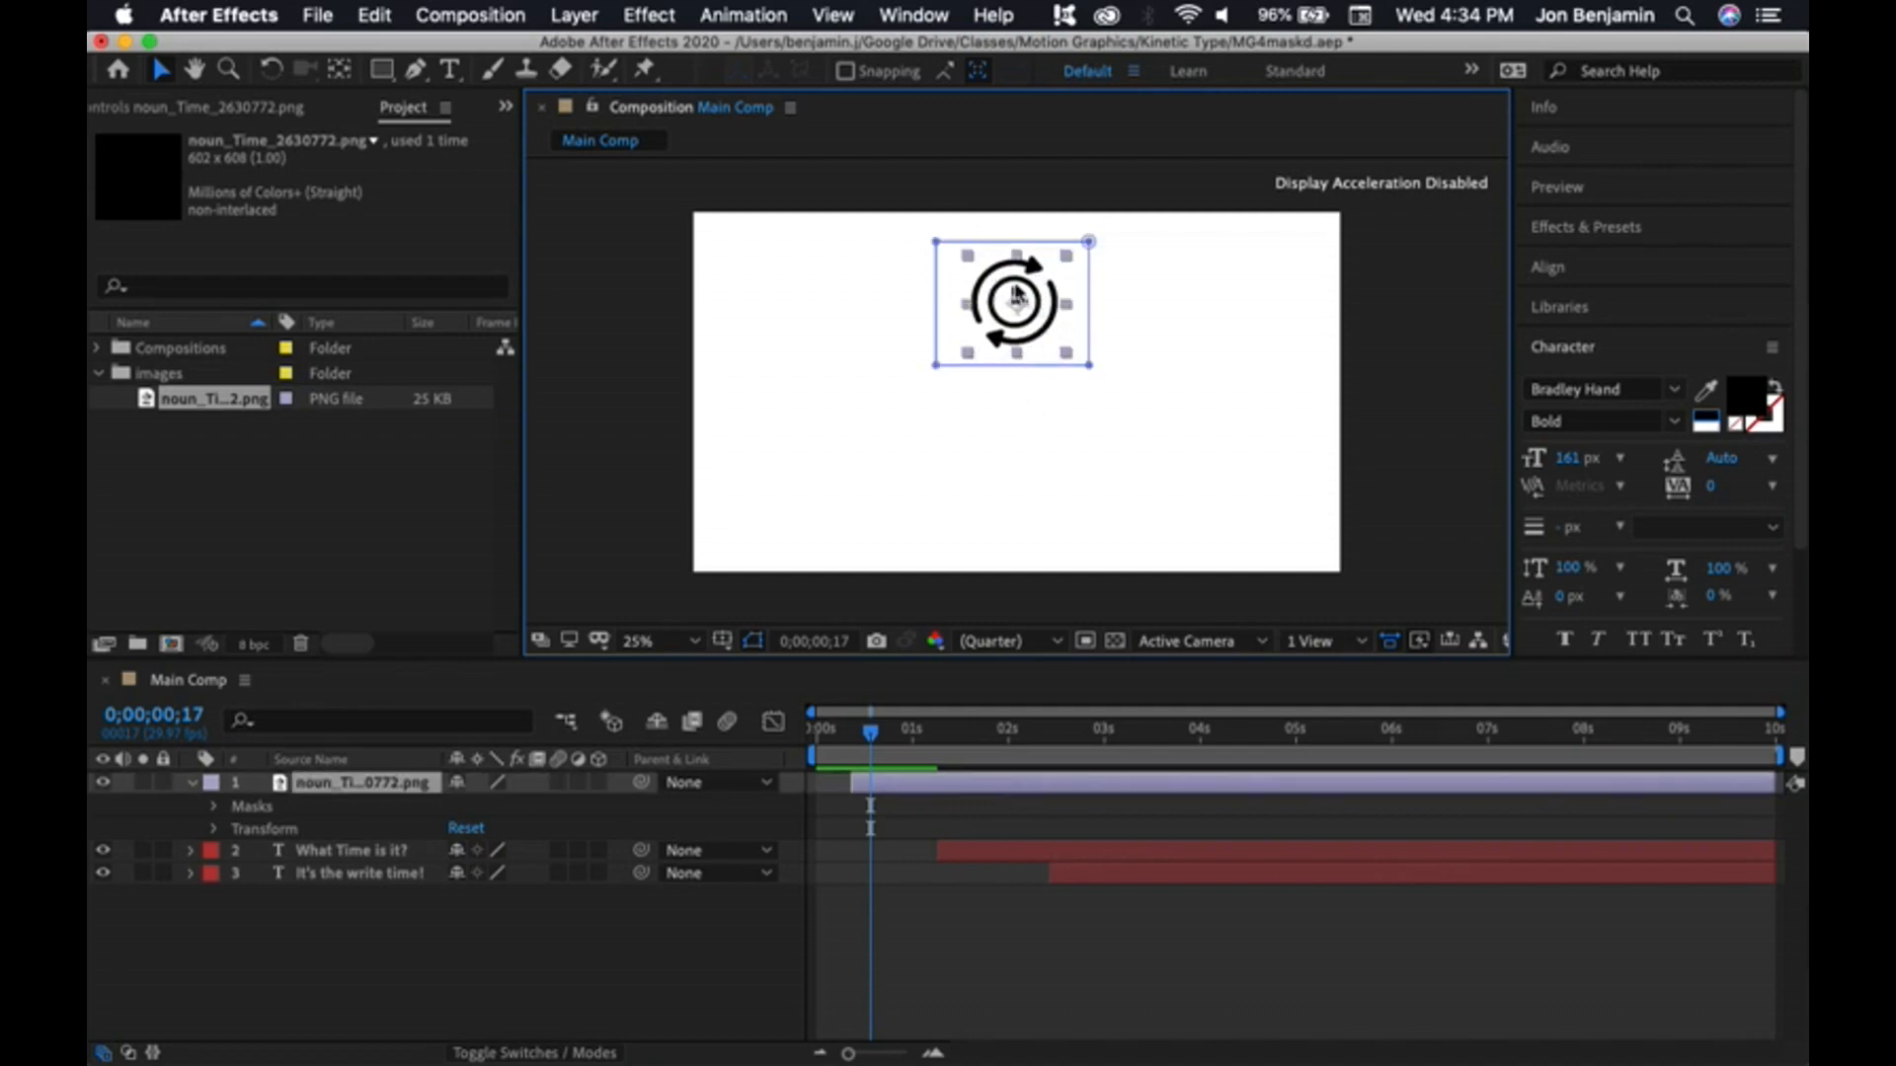
{"action": "left_click", "coordinate": [946, 240]}
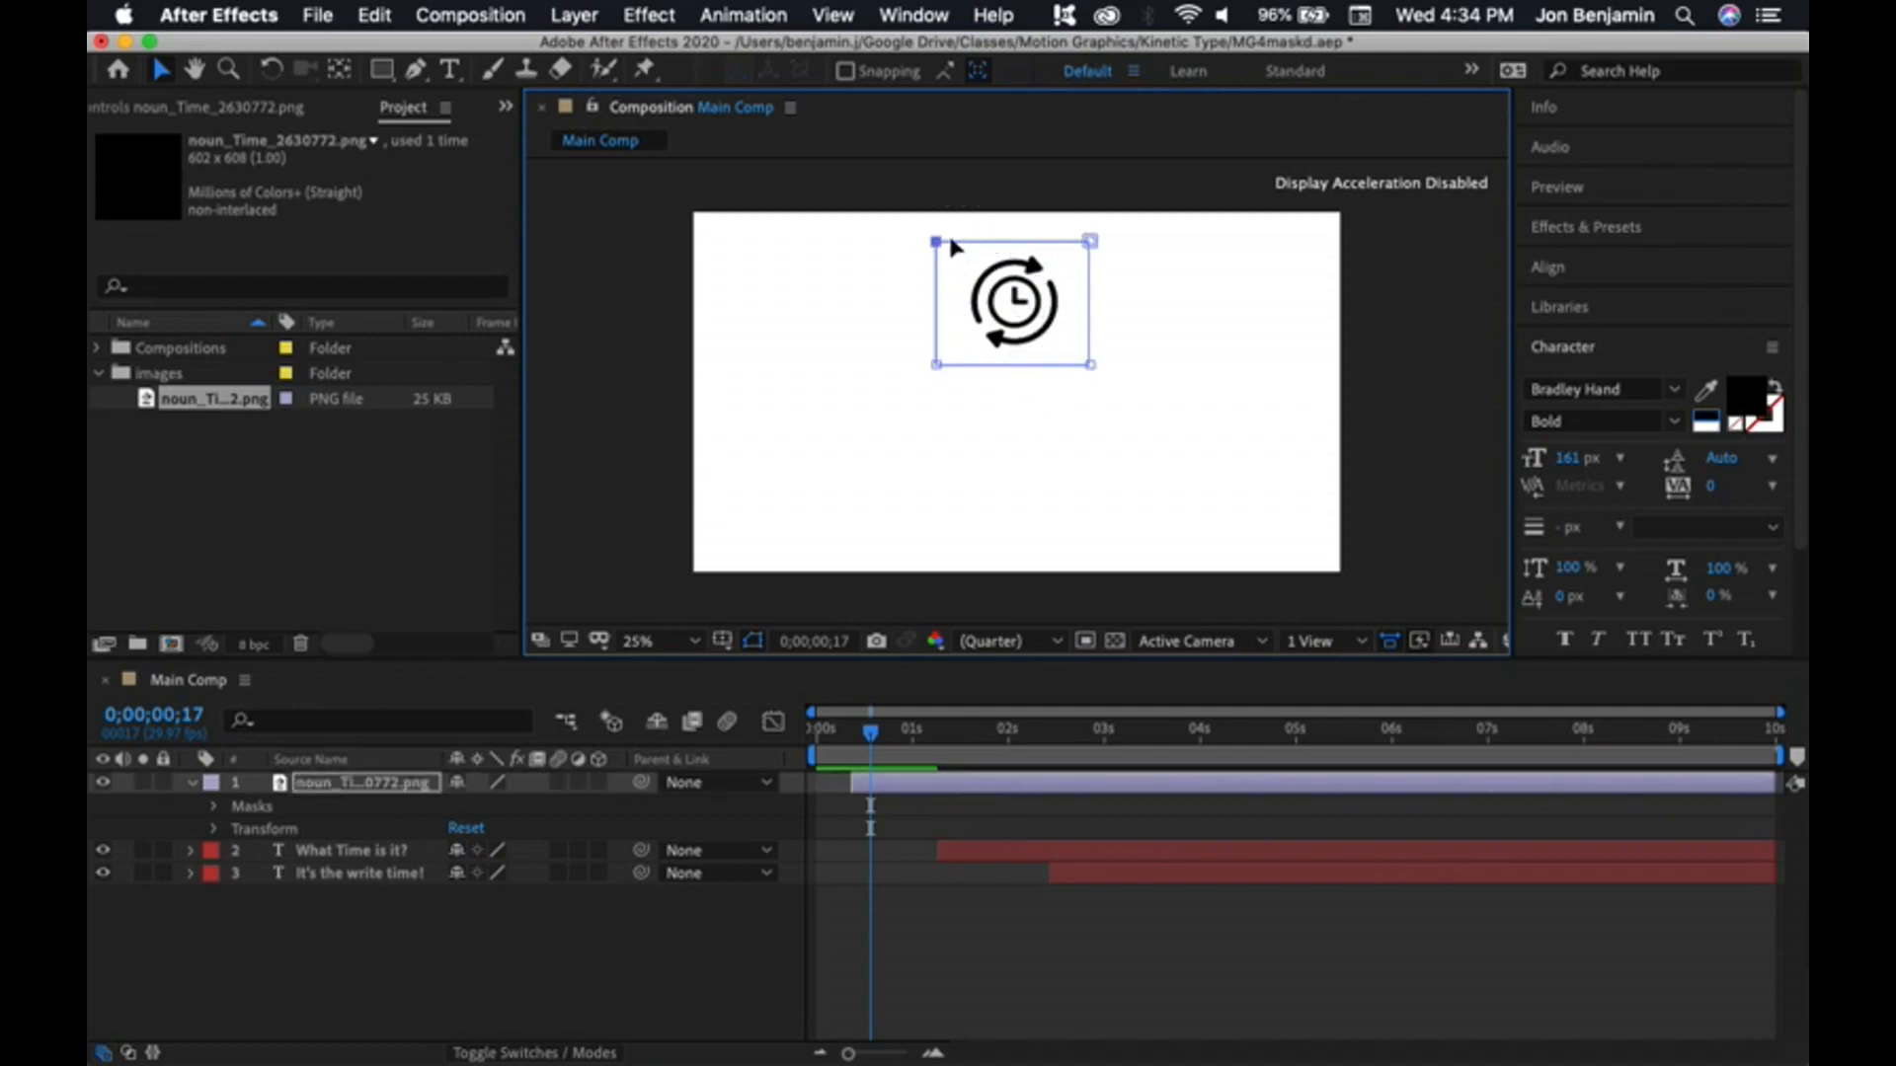
{"action": "left_click_drag", "start_coordinate": [1037, 243], "coordinate": [1083, 252]}
{"action": "left_click", "coordinate": [1100, 260]}
- Adjust the individual corner points of the mask so that it fits more tightly around the clock icon
{"action": "left_click", "coordinate": [937, 252]}
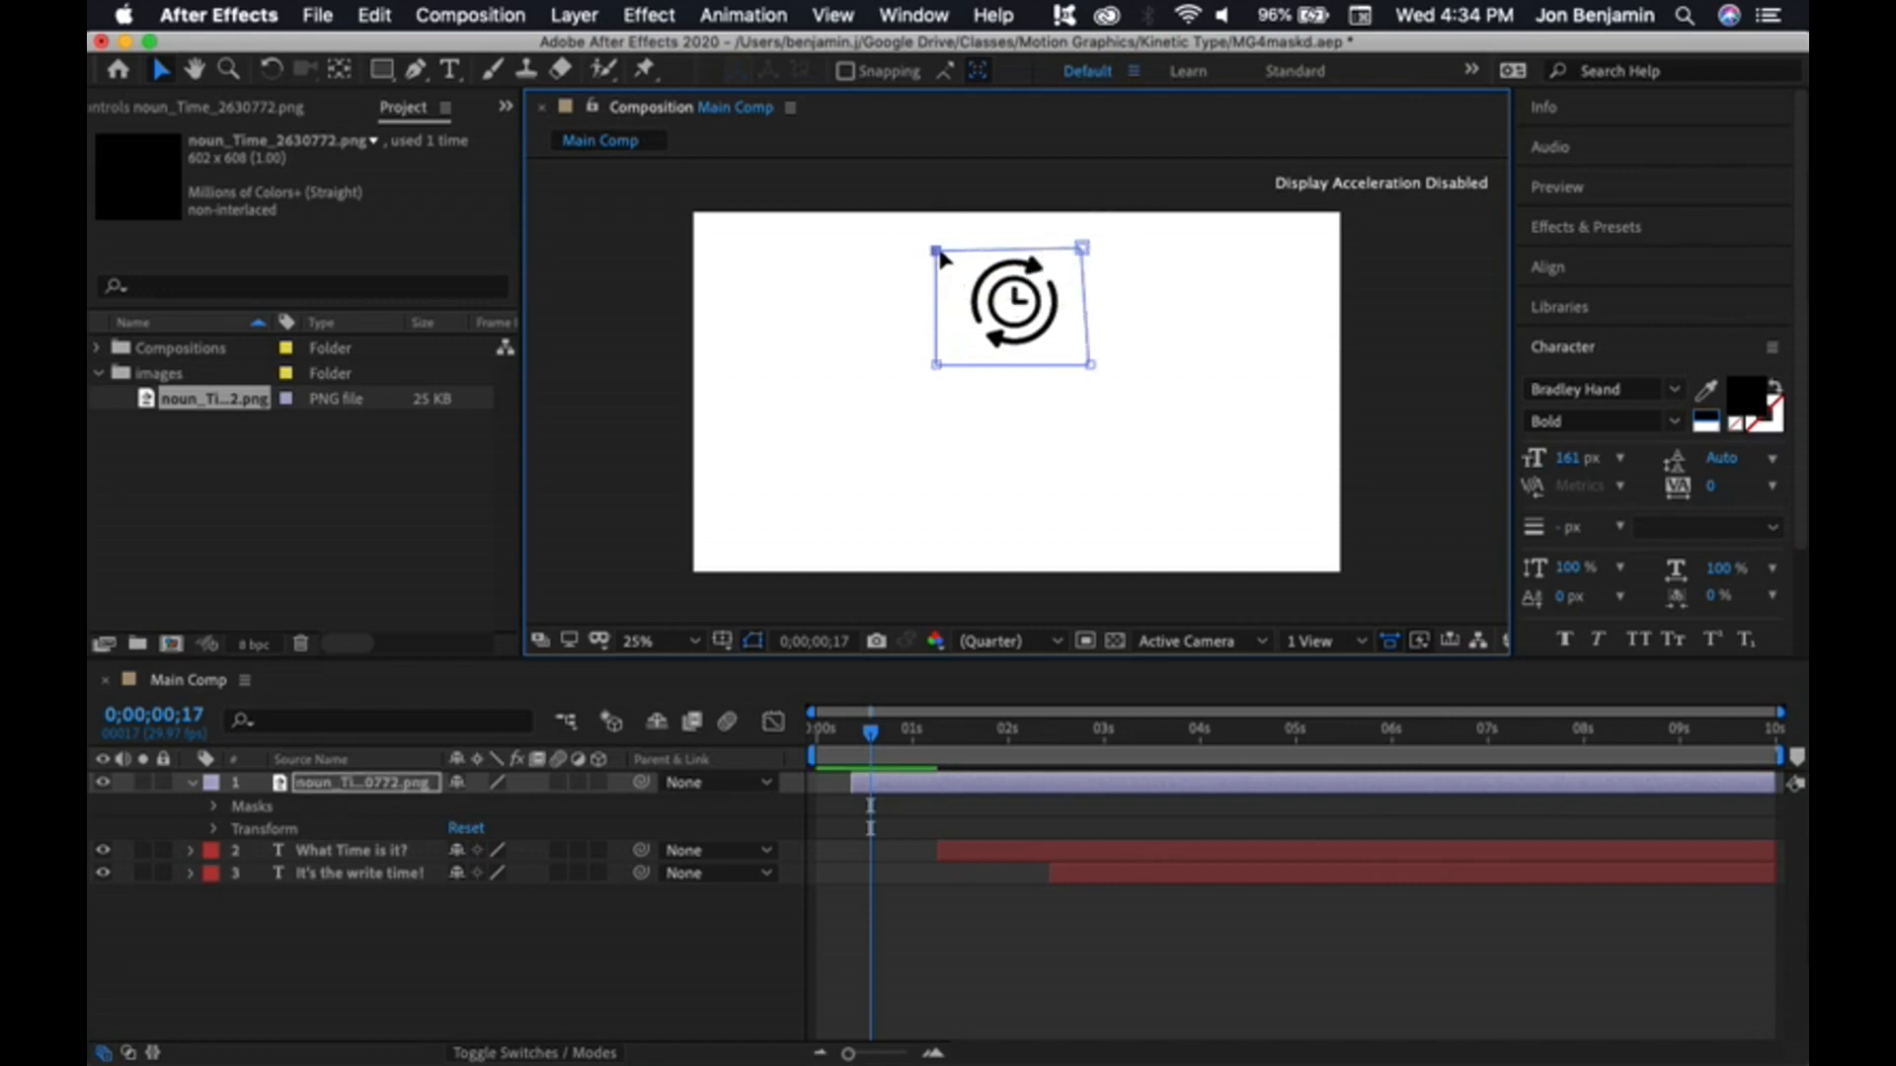
{"action": "left_click_drag", "start_coordinate": [940, 255], "coordinate": [952, 251]}
{"action": "left_click_drag", "start_coordinate": [939, 369], "coordinate": [949, 370]}
{"action": "left_click_drag", "start_coordinate": [1090, 364], "coordinate": [1075, 370]}
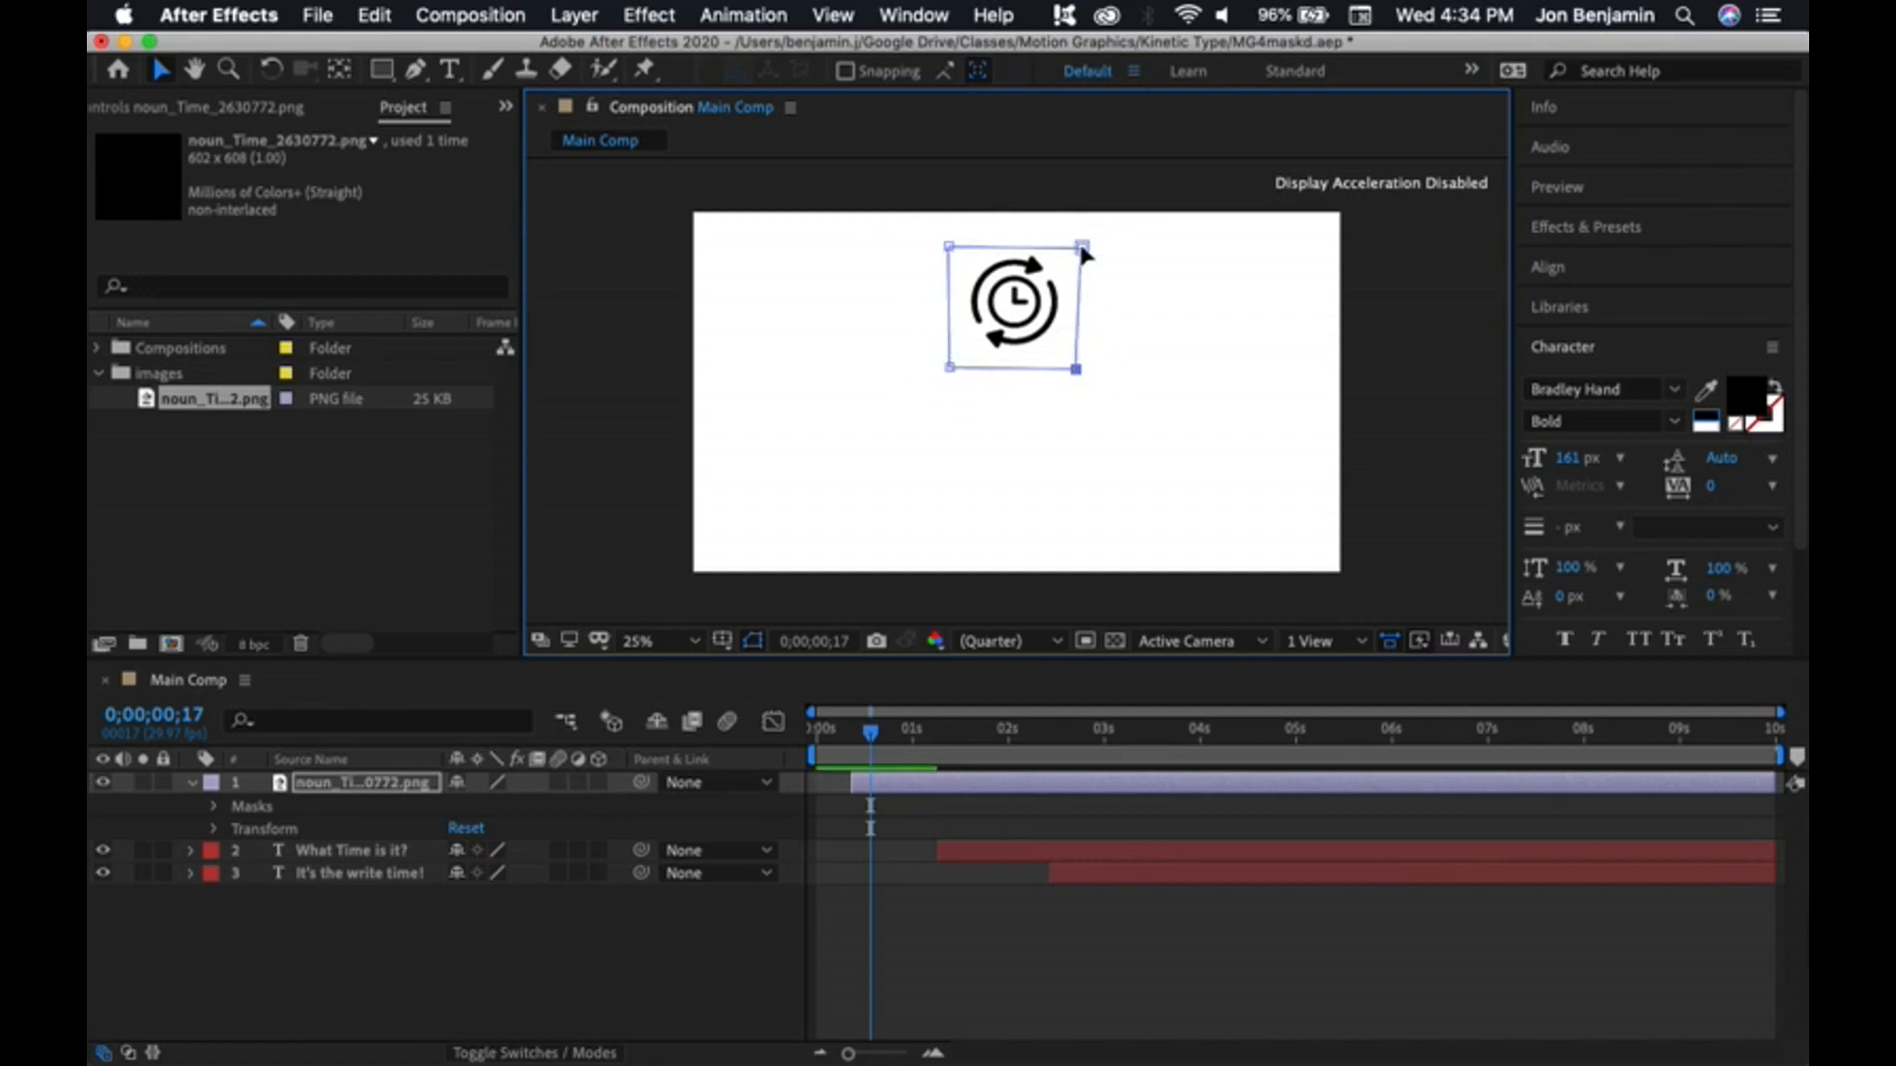
{"action": "left_click_drag", "start_coordinate": [1084, 253], "coordinate": [1074, 248]}
{"action": "left_click_drag", "start_coordinate": [1079, 368], "coordinate": [1078, 359]}
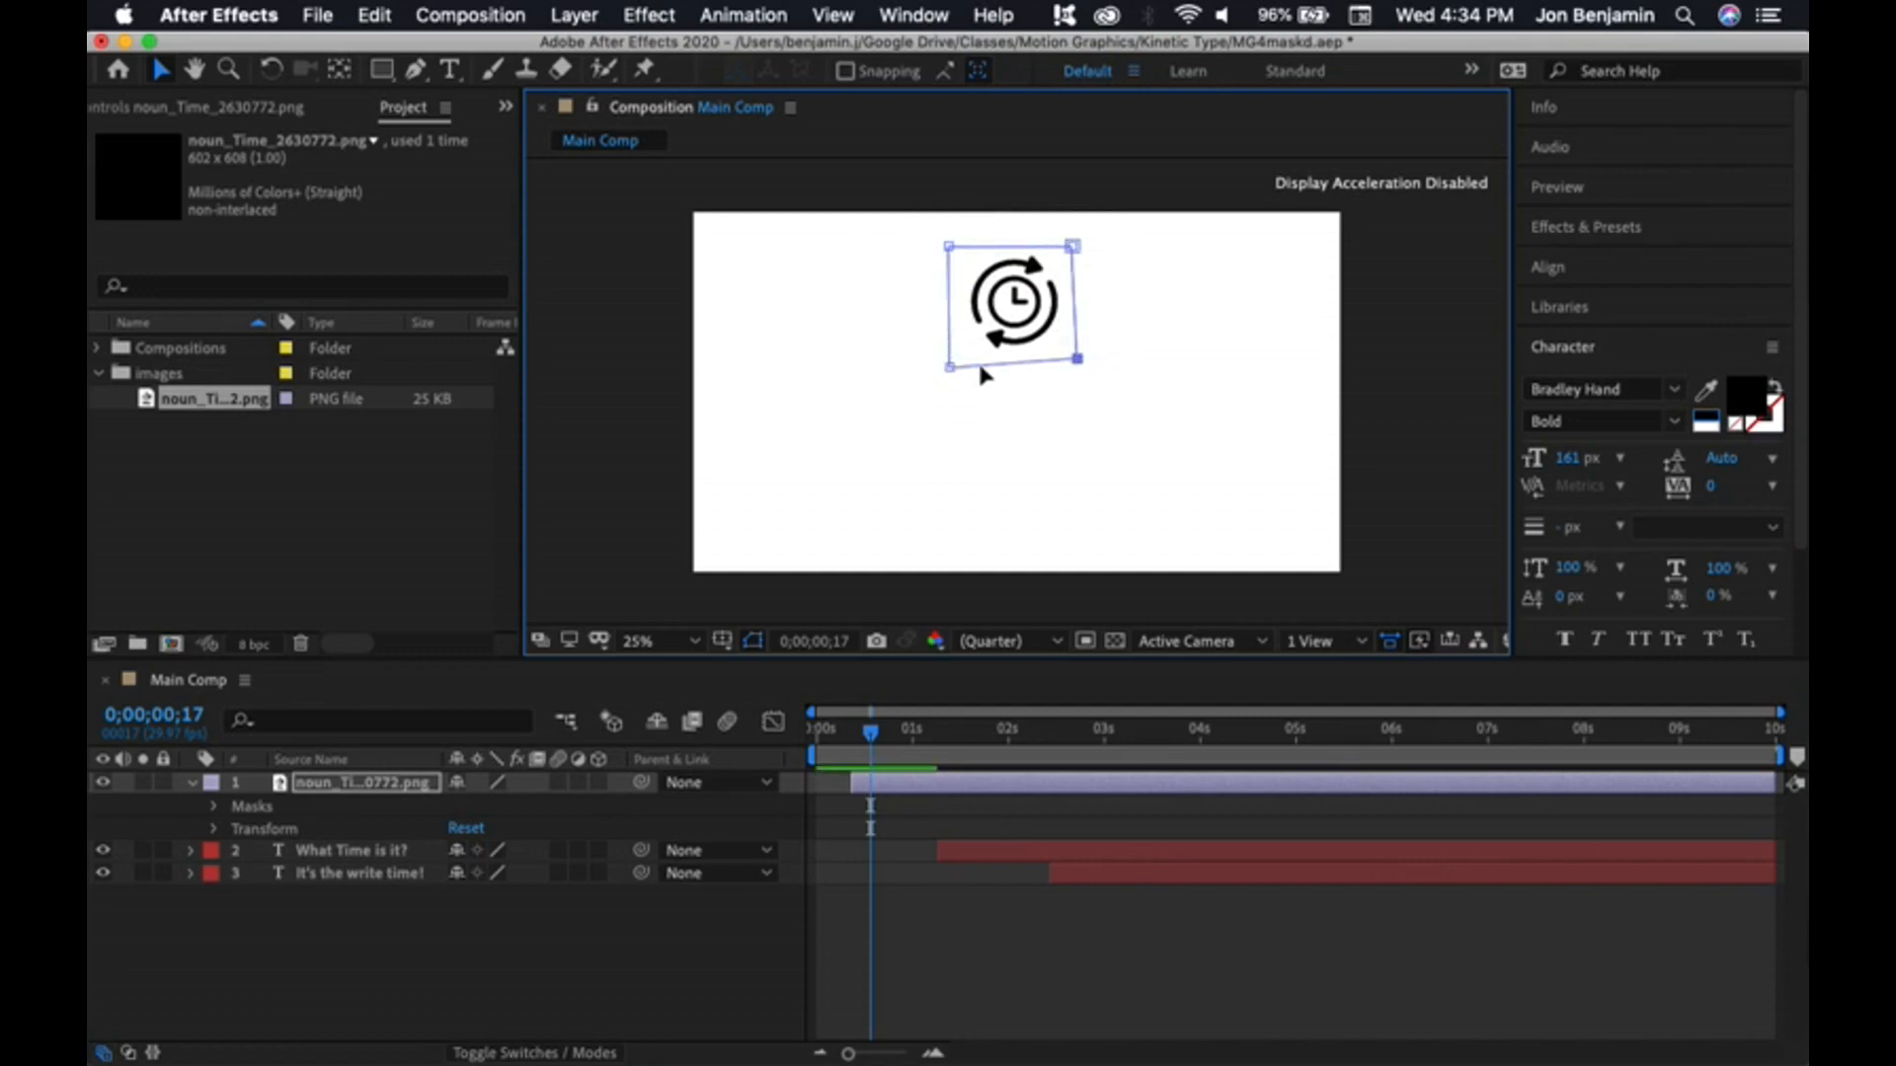
- Pull the lower-left corner of the mask inward and nudge the clock icon layer with its mask slightly, undoing unwanted moves
{"action": "left_click_drag", "start_coordinate": [950, 368], "coordinate": [1031, 335]}
{"action": "left_click", "coordinate": [1020, 356]}
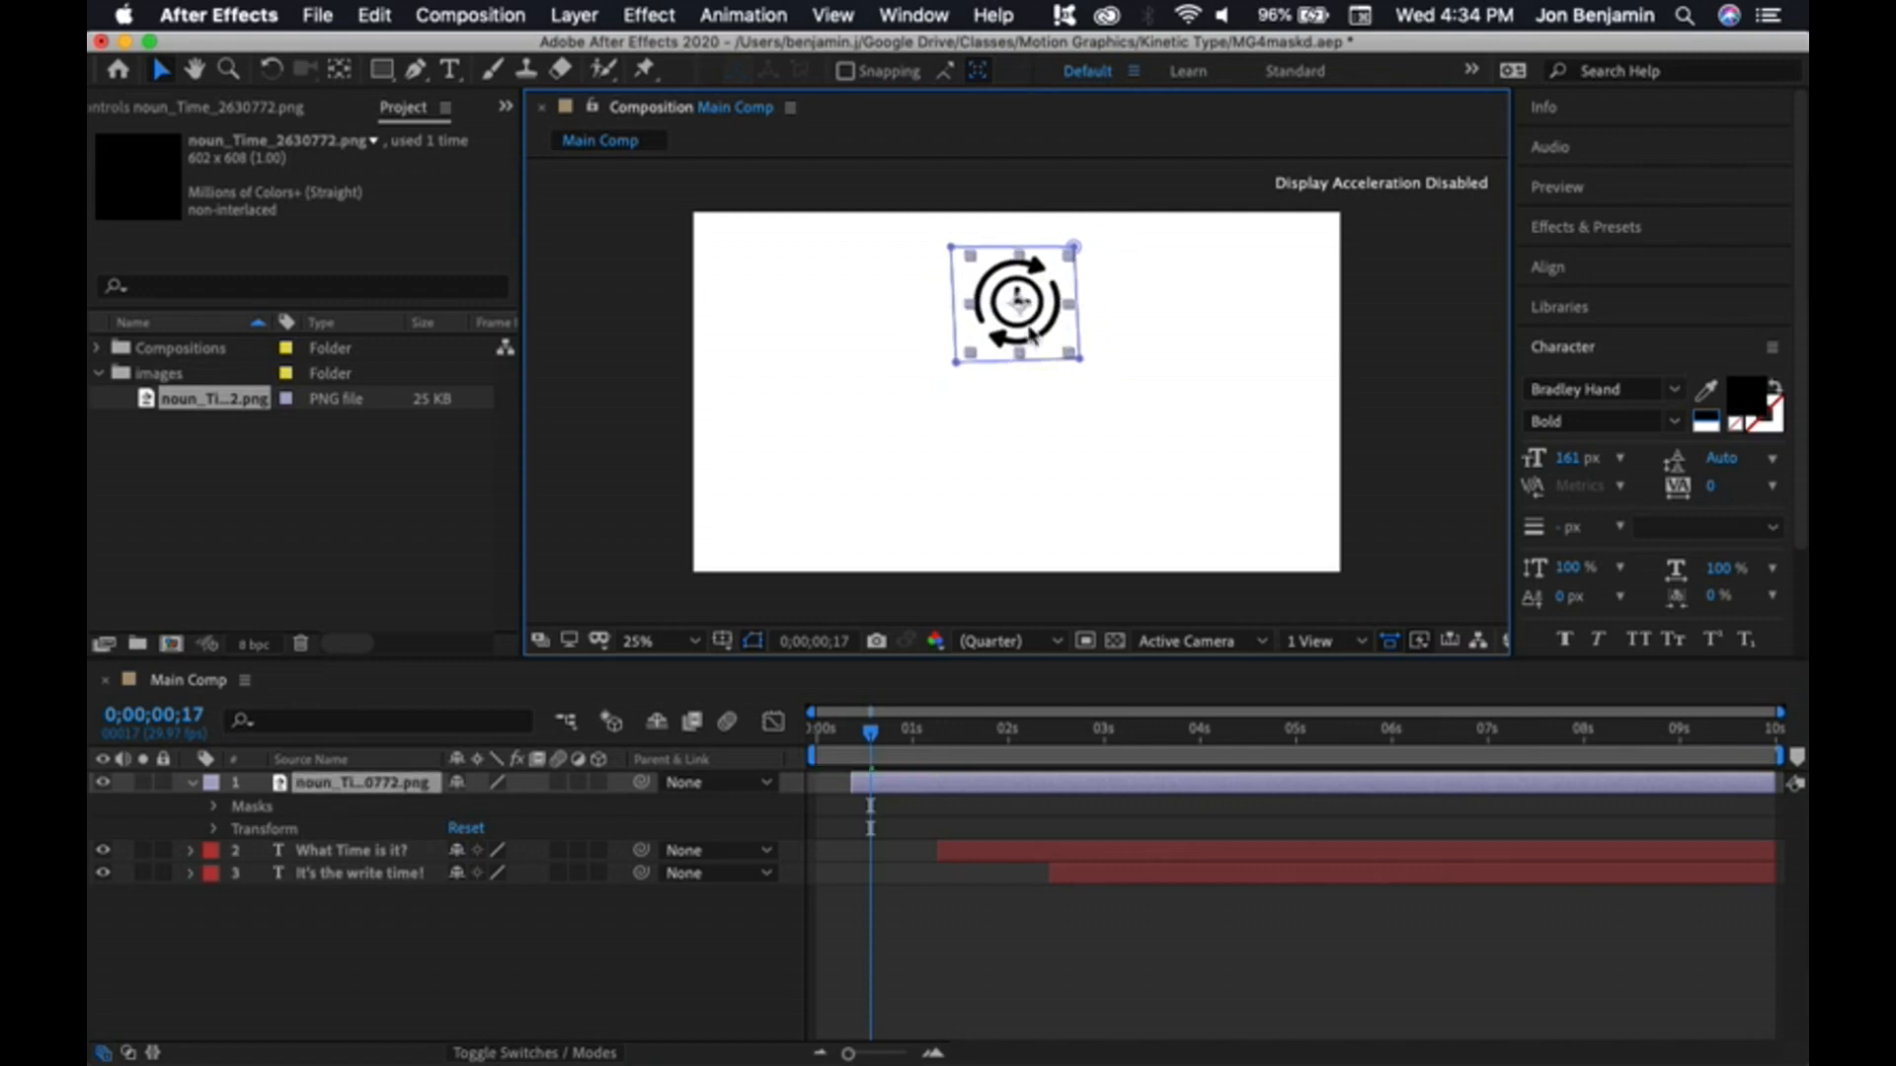
{"action": "key", "text": "super+z"}
{"action": "left_click", "coordinate": [1024, 332]}
{"action": "left_click", "coordinate": [1030, 381]}
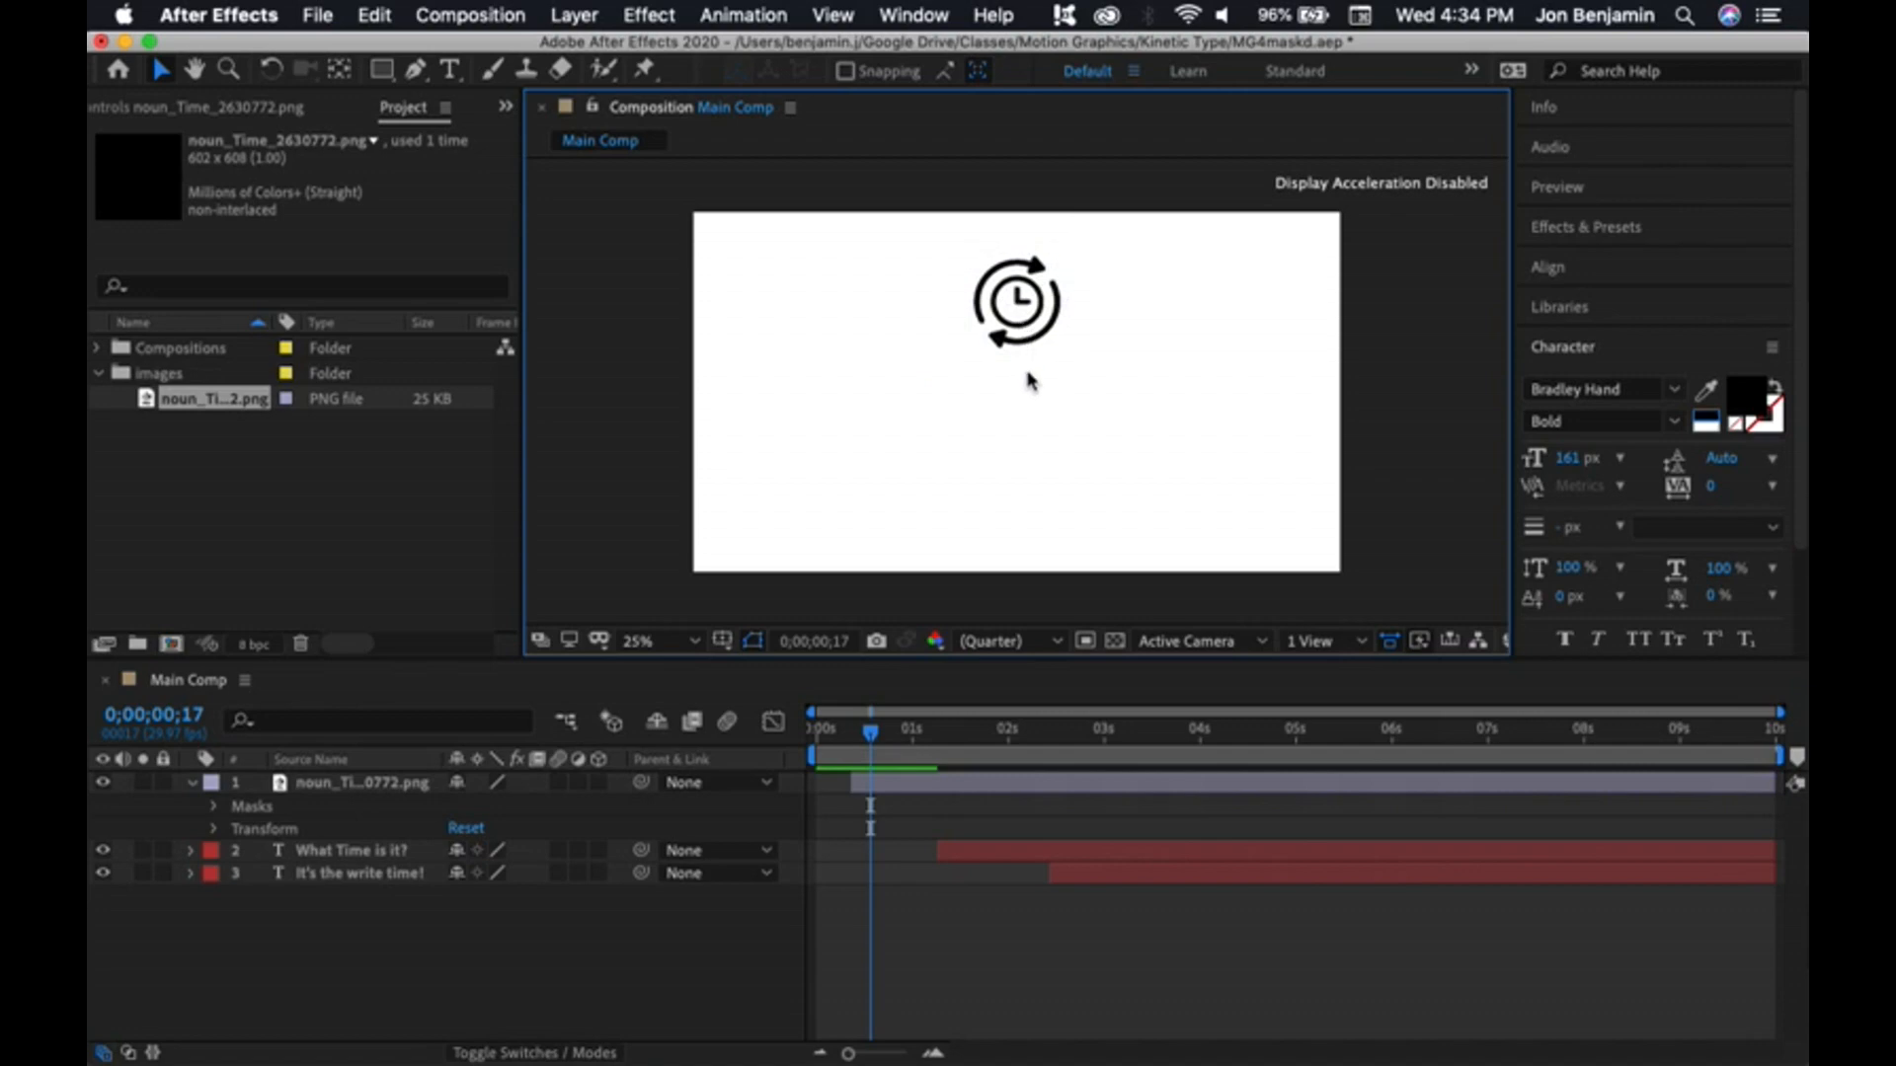
{"action": "left_click_drag", "start_coordinate": [1024, 339], "coordinate": [1019, 334]}
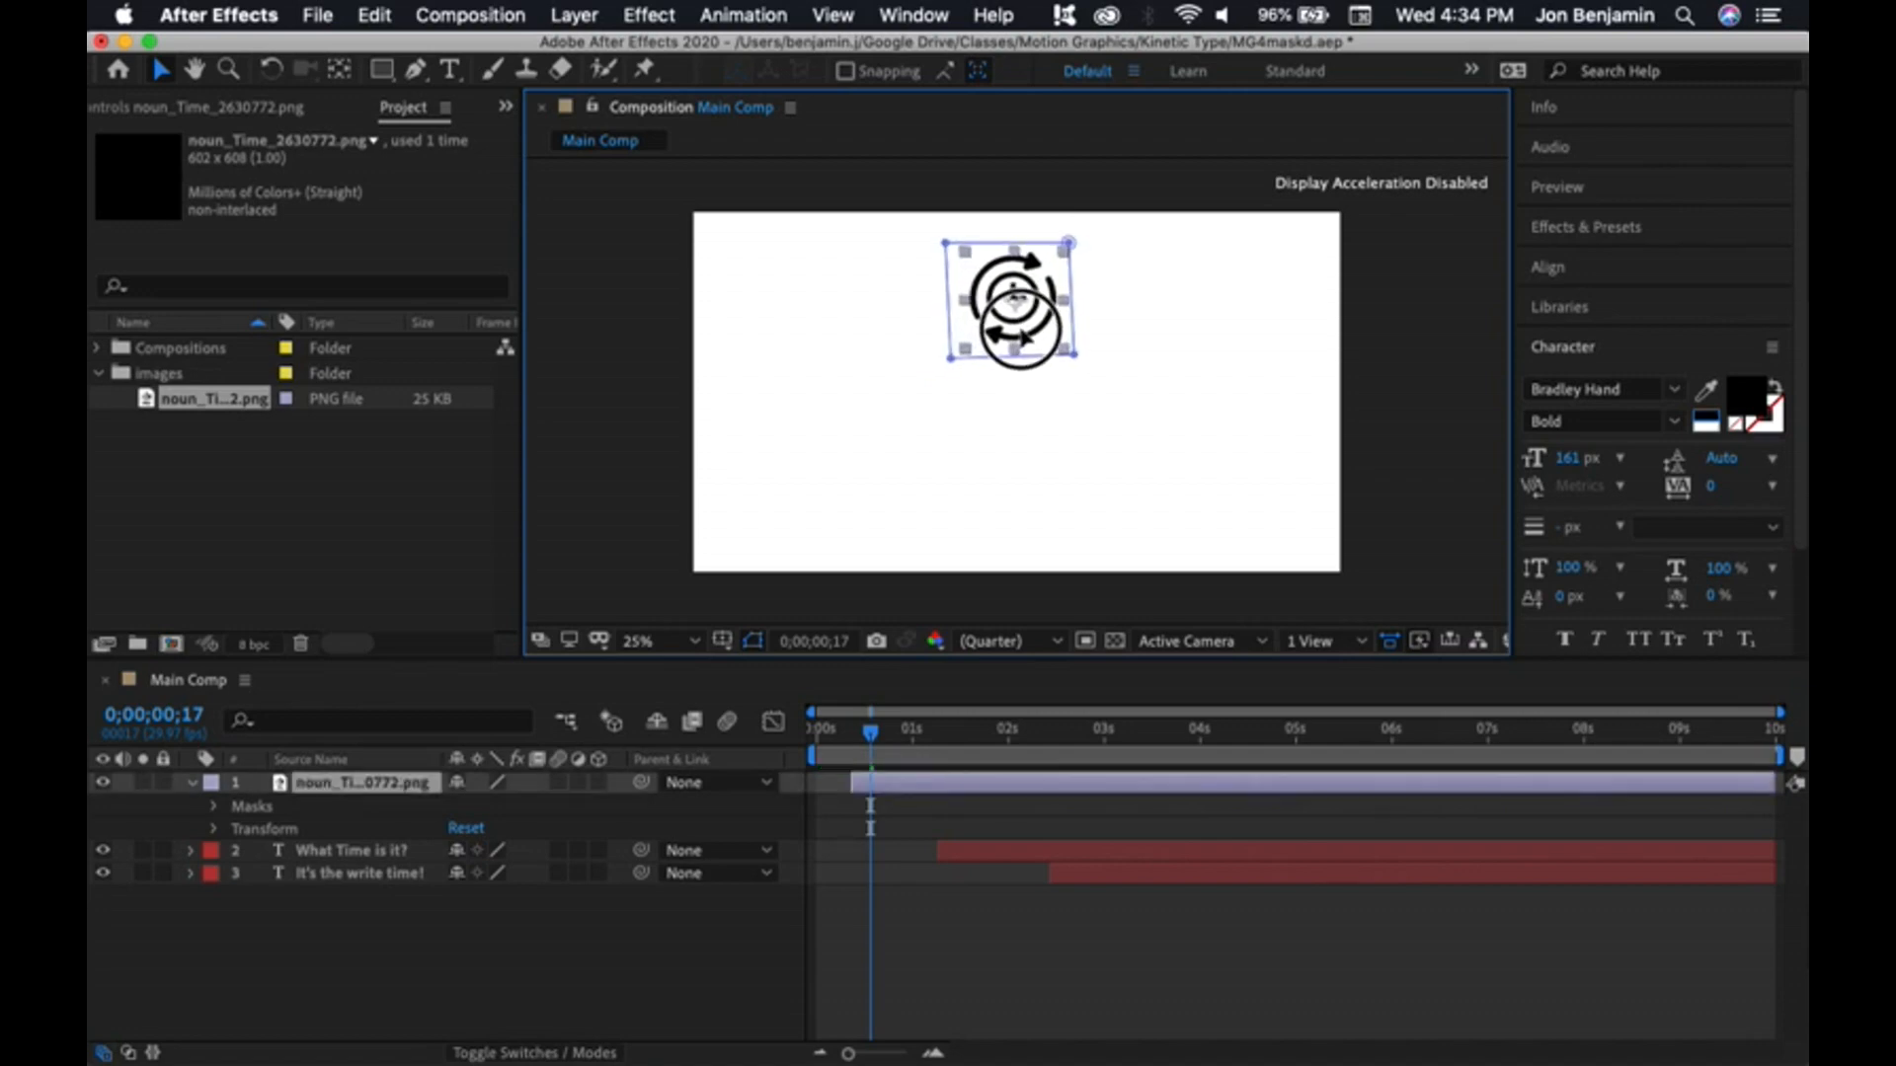
{"action": "key", "text": "super+z"}
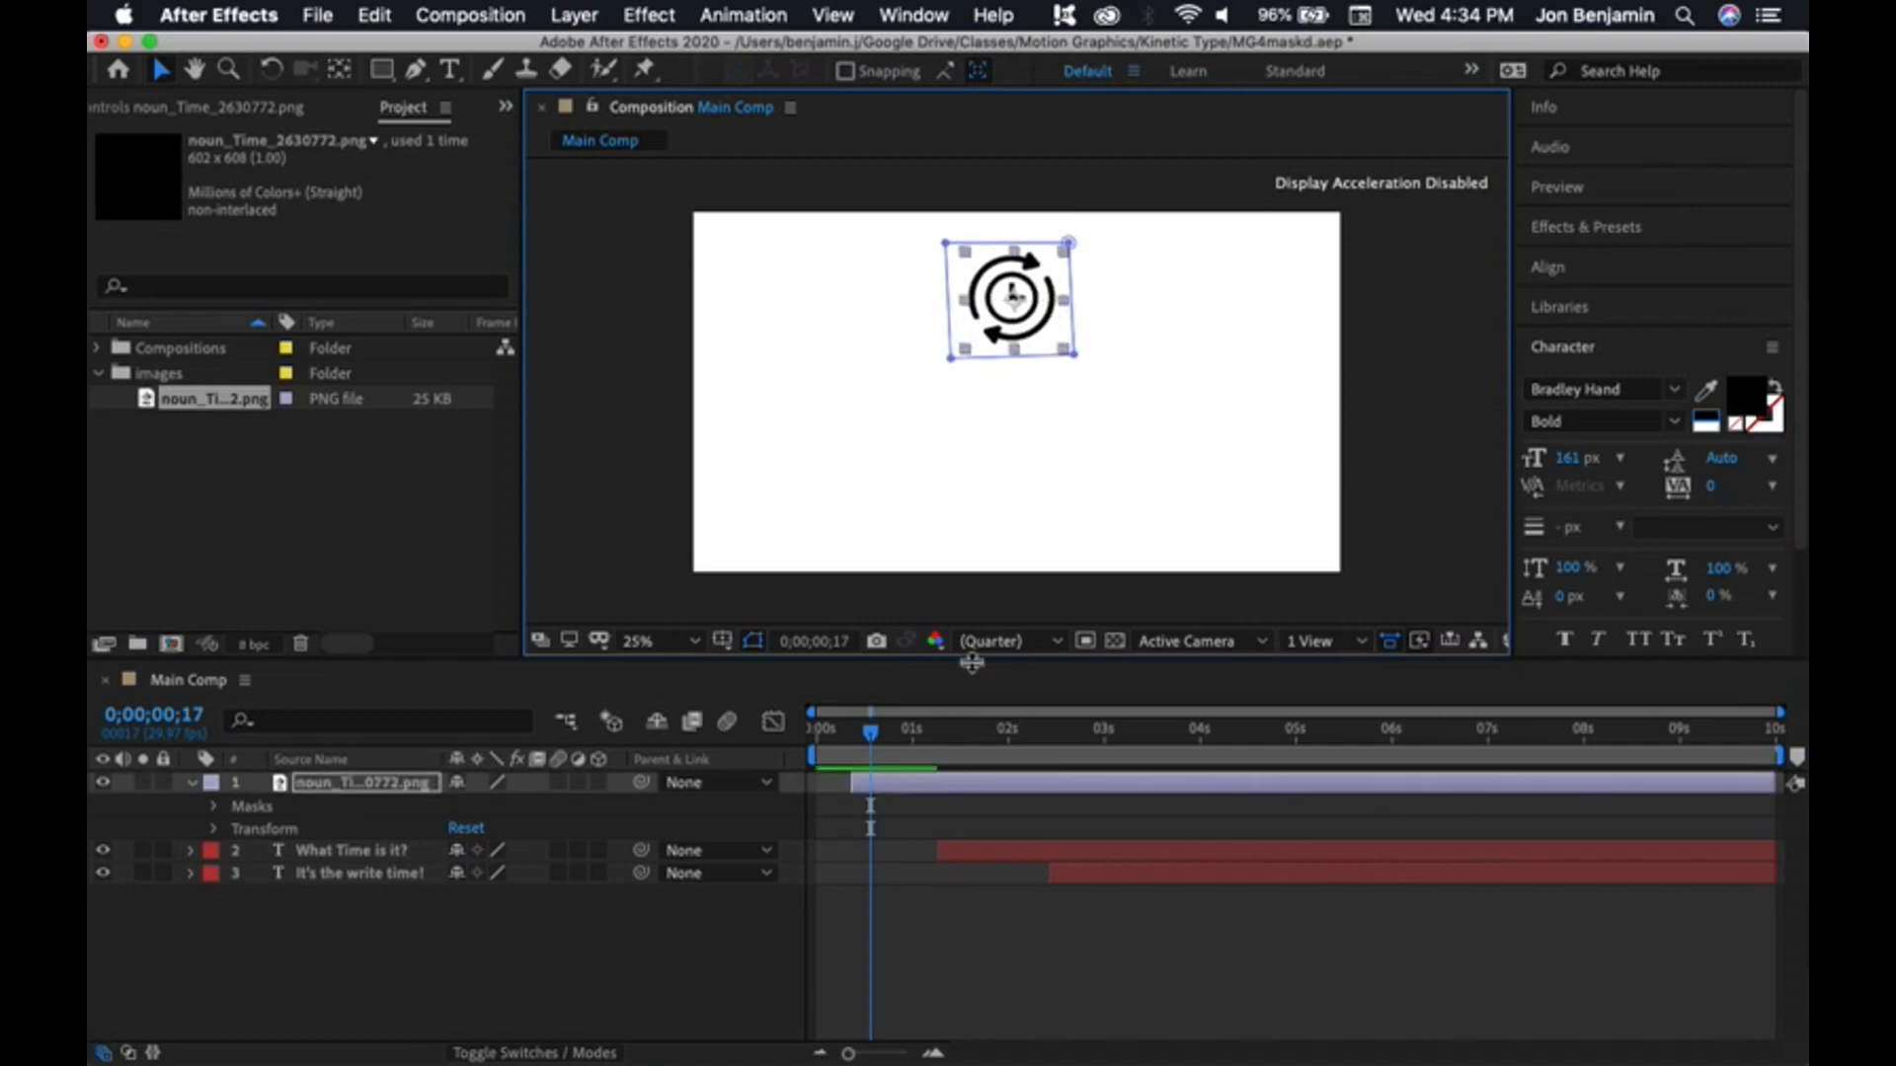
- Reveal Mask 1's properties on the clock icon layer and add Mask Path keyframes at 0;00;00;17 and 0;00;01;00
{"action": "left_click", "coordinate": [213, 808]}
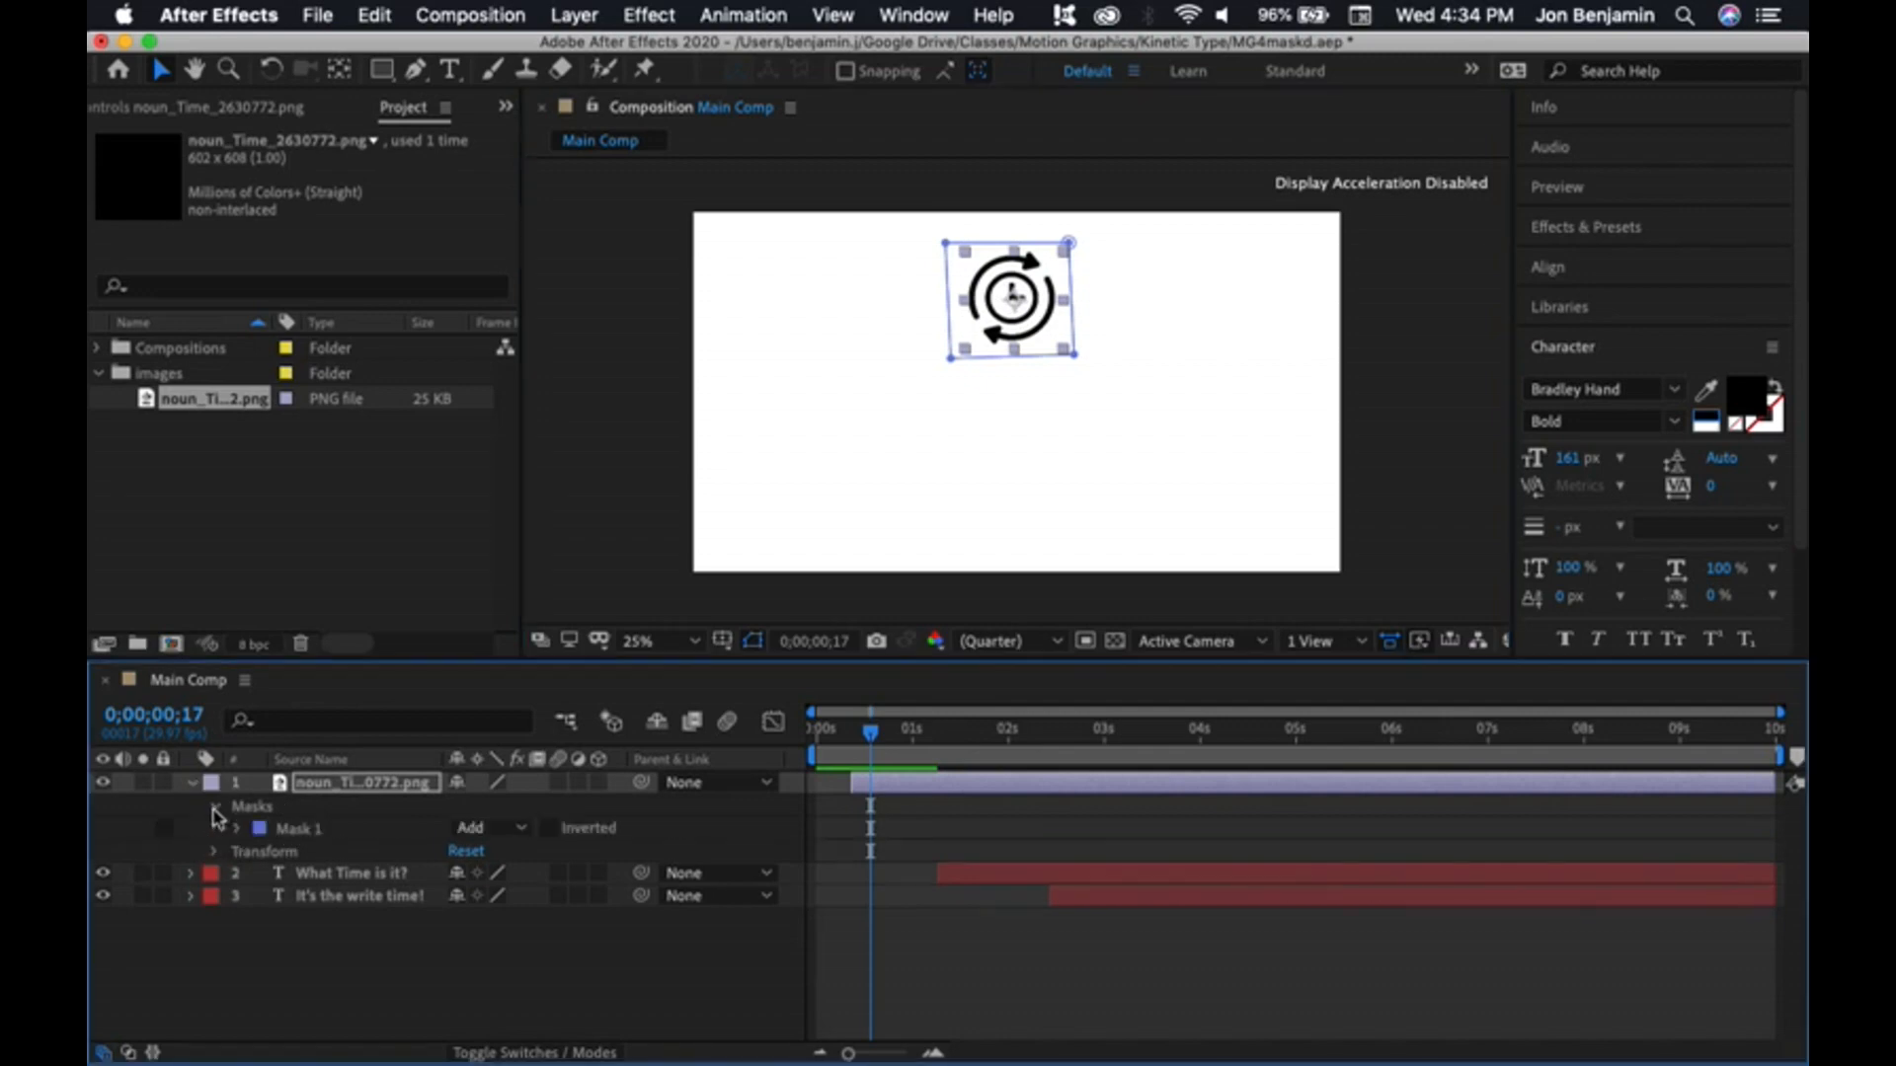
{"action": "left_click", "coordinate": [236, 829]}
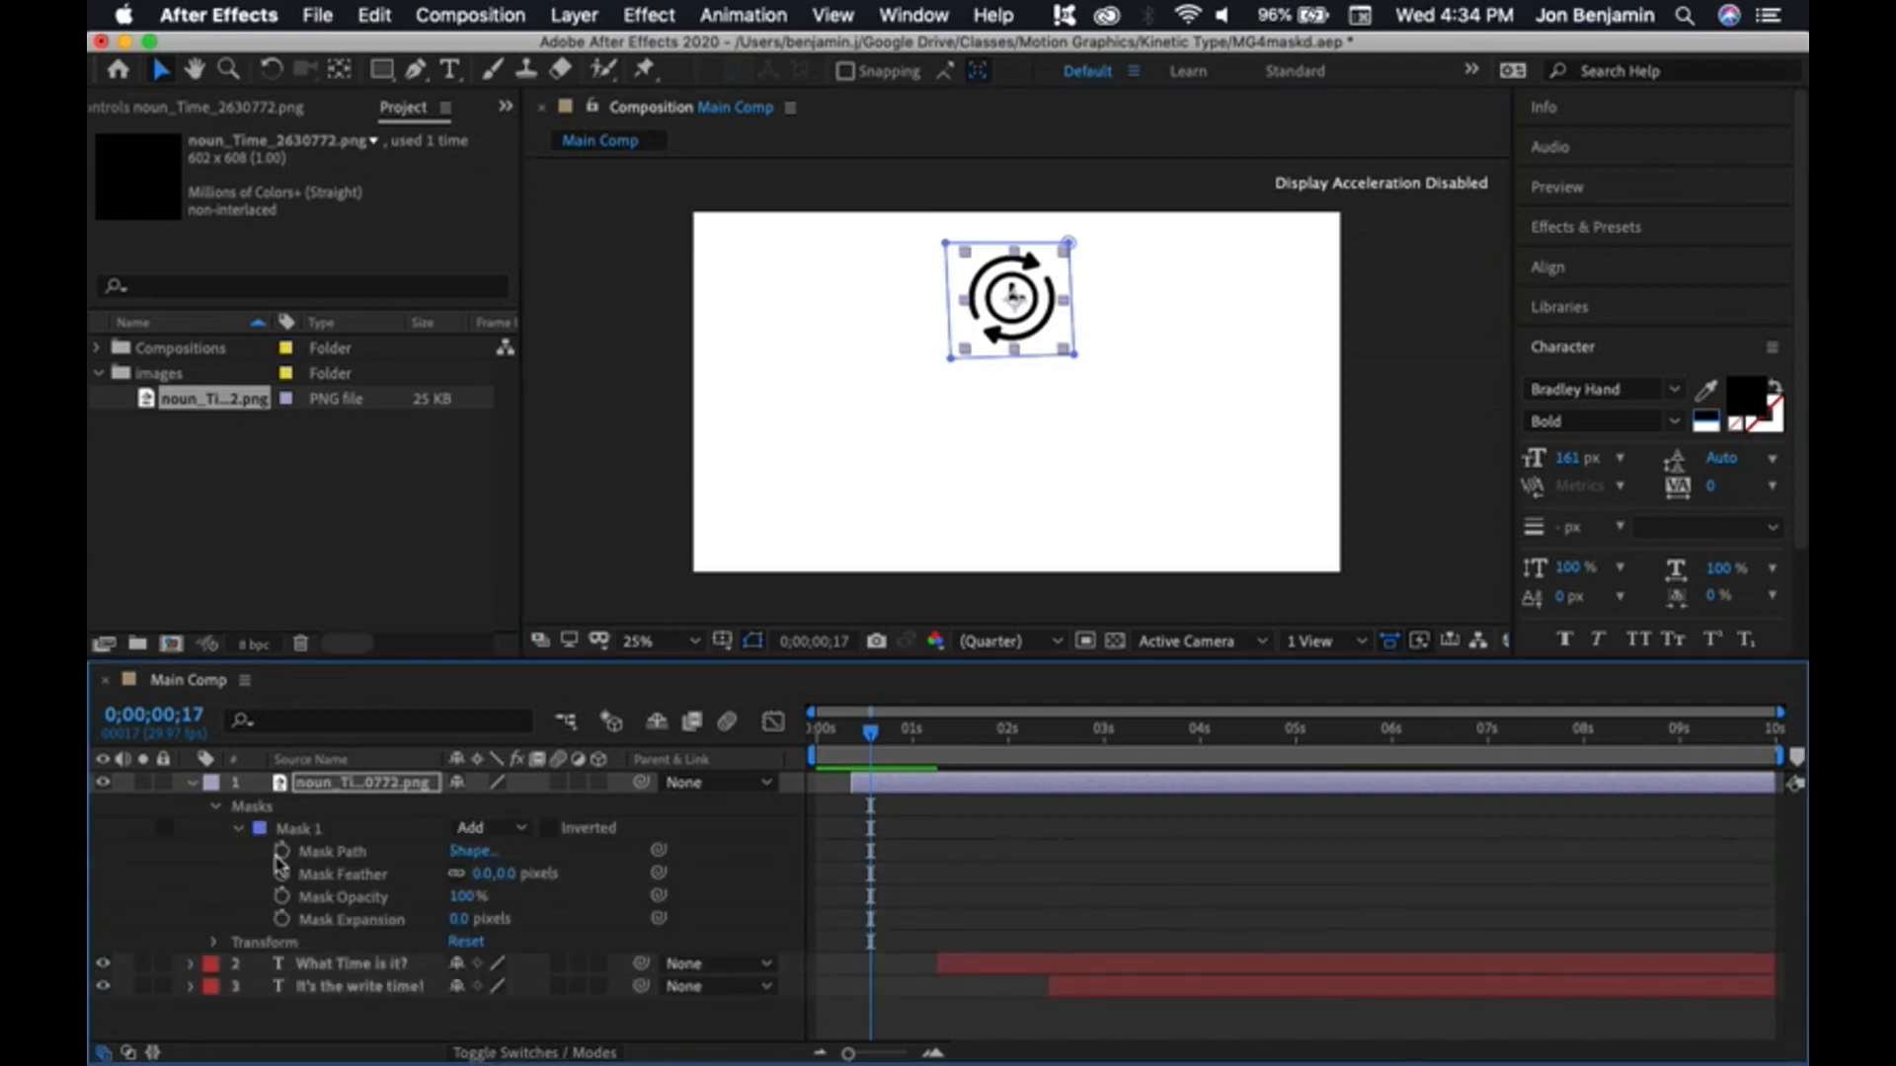
{"action": "left_click", "coordinate": [282, 853]}
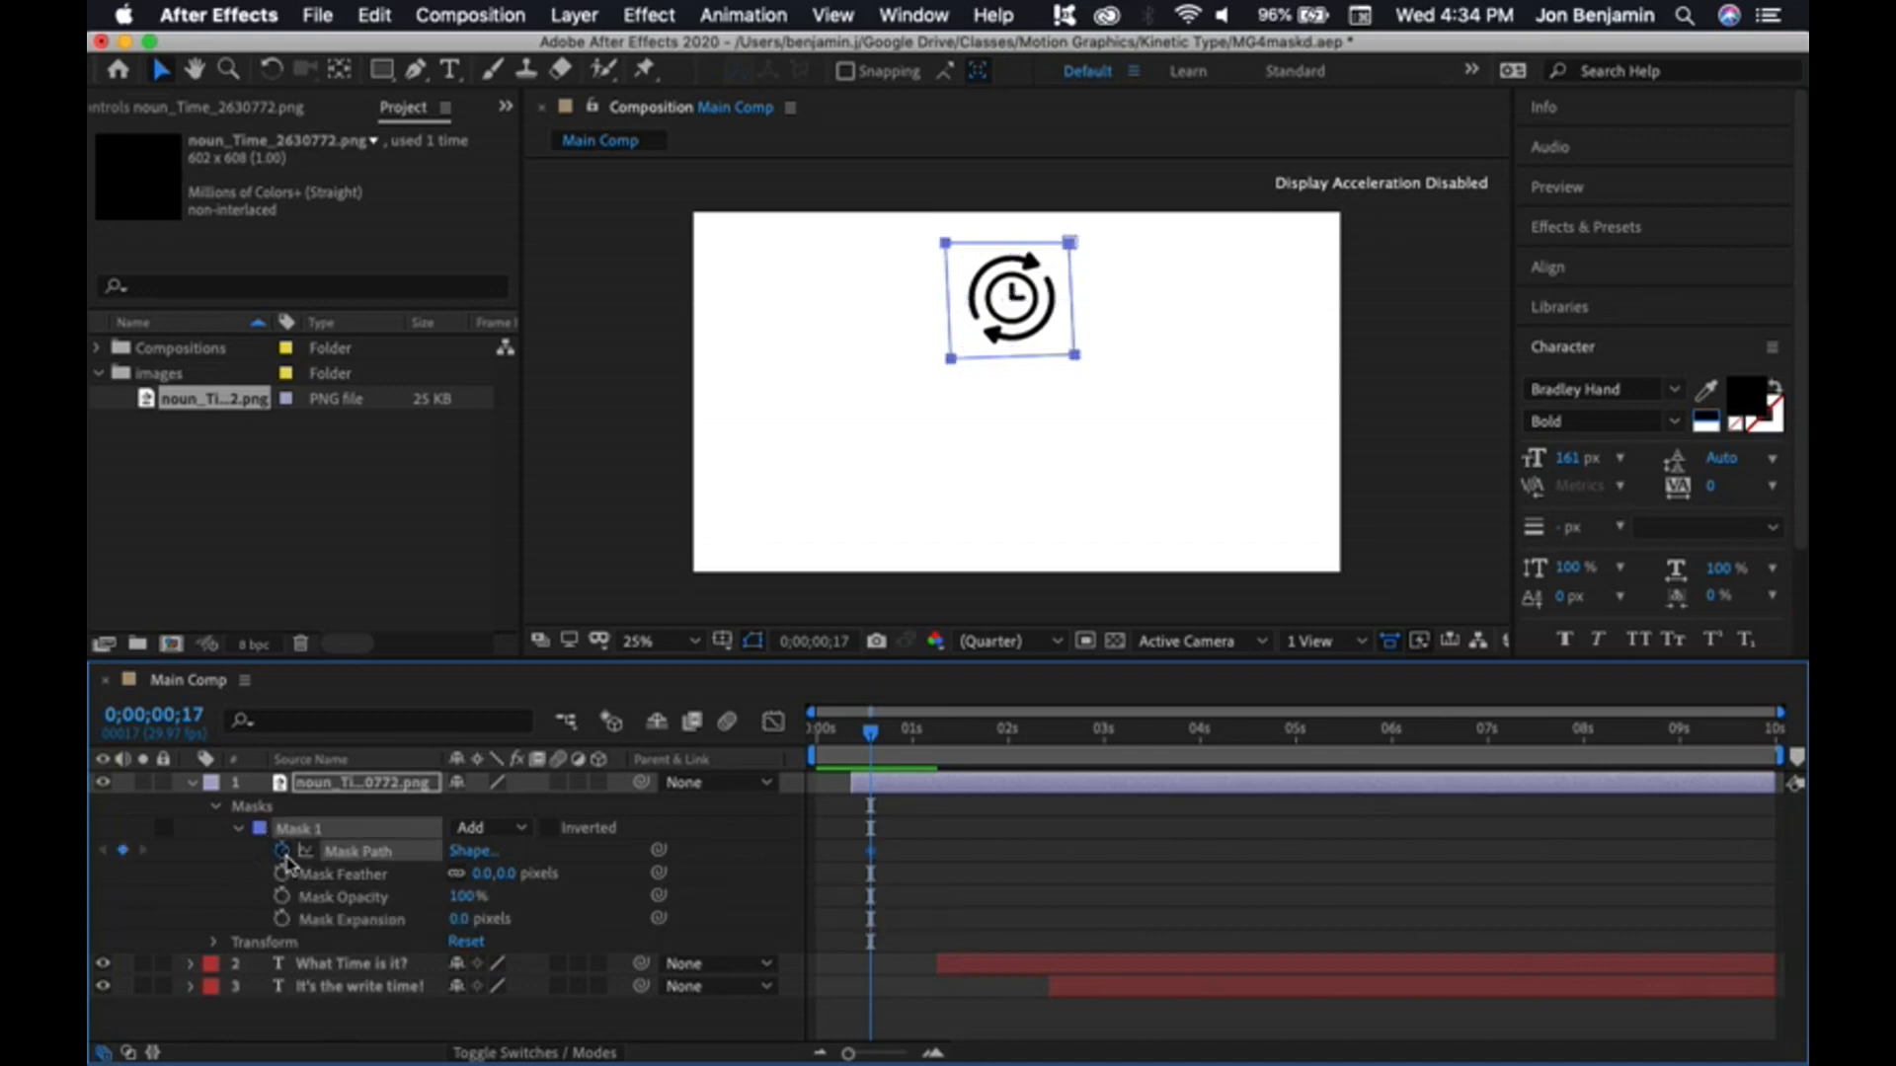
{"action": "left_click_drag", "start_coordinate": [872, 741], "coordinate": [915, 755]}
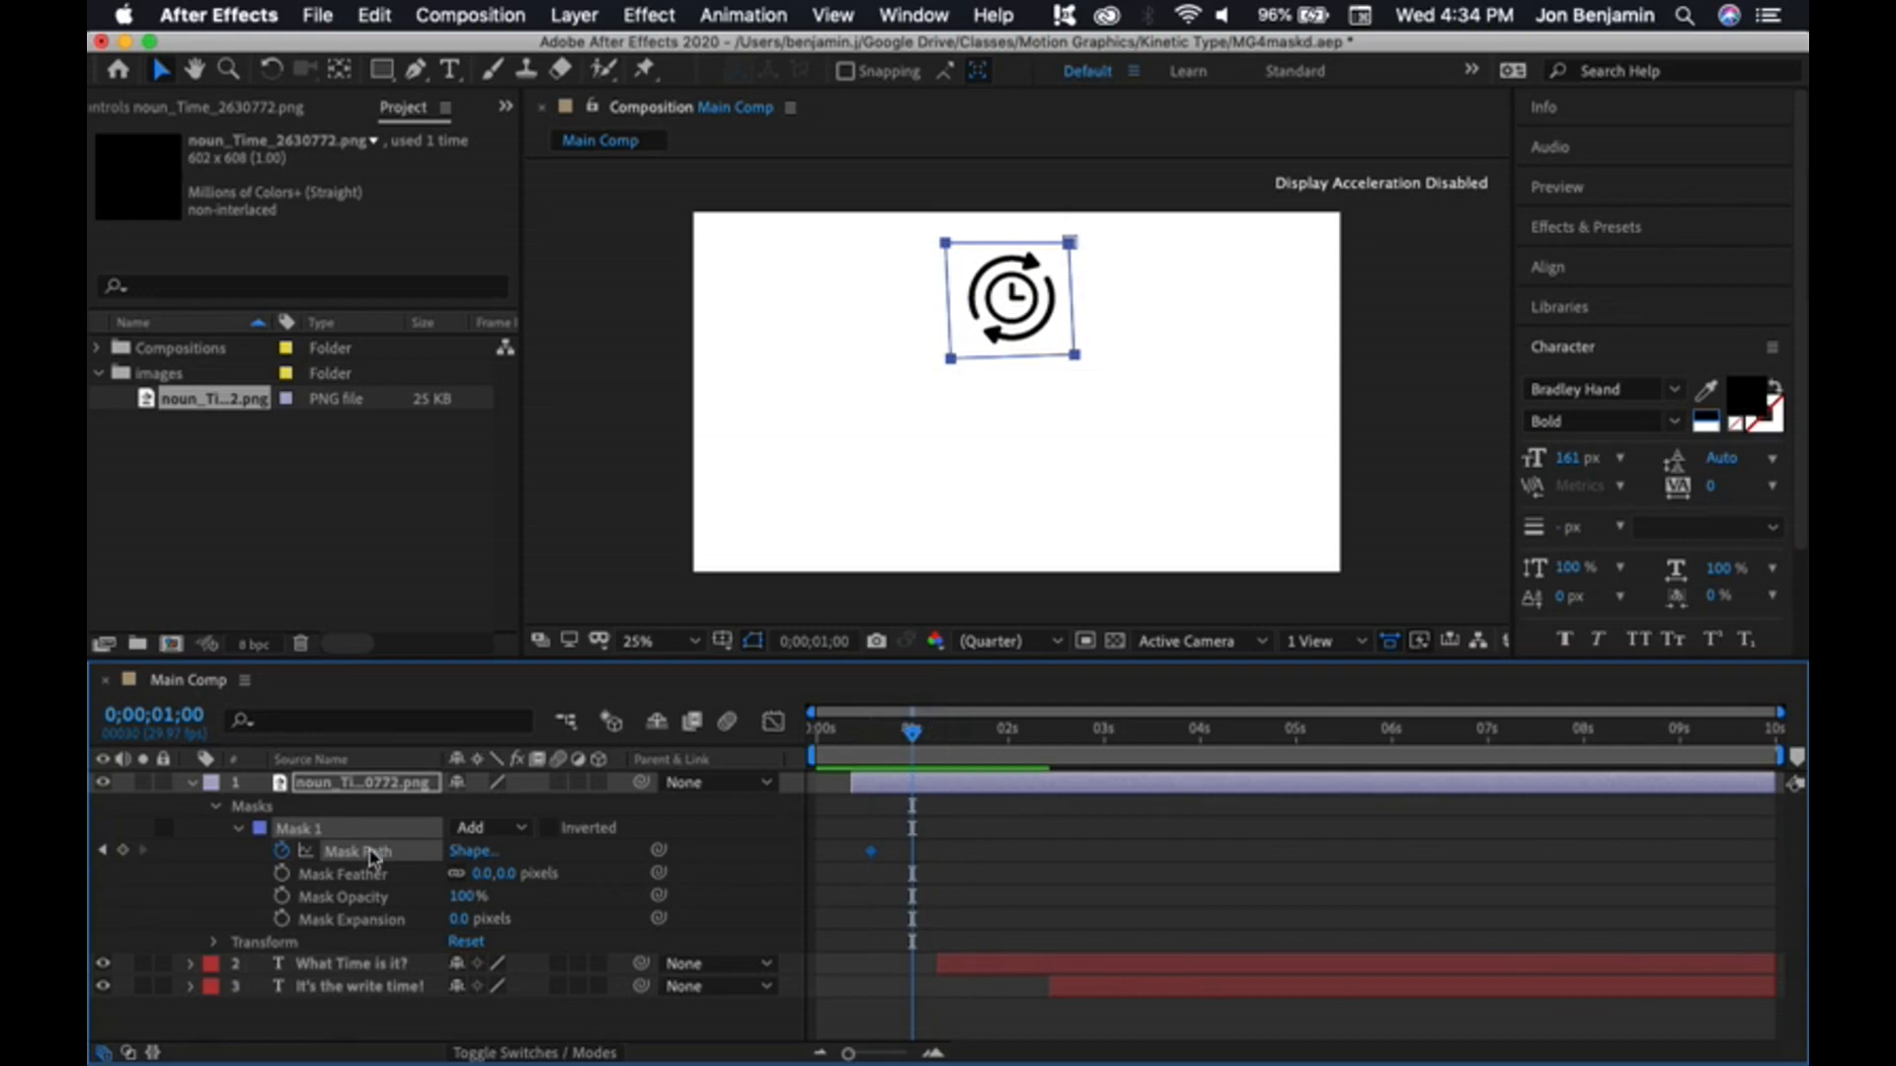
{"action": "left_click", "coordinate": [123, 850]}
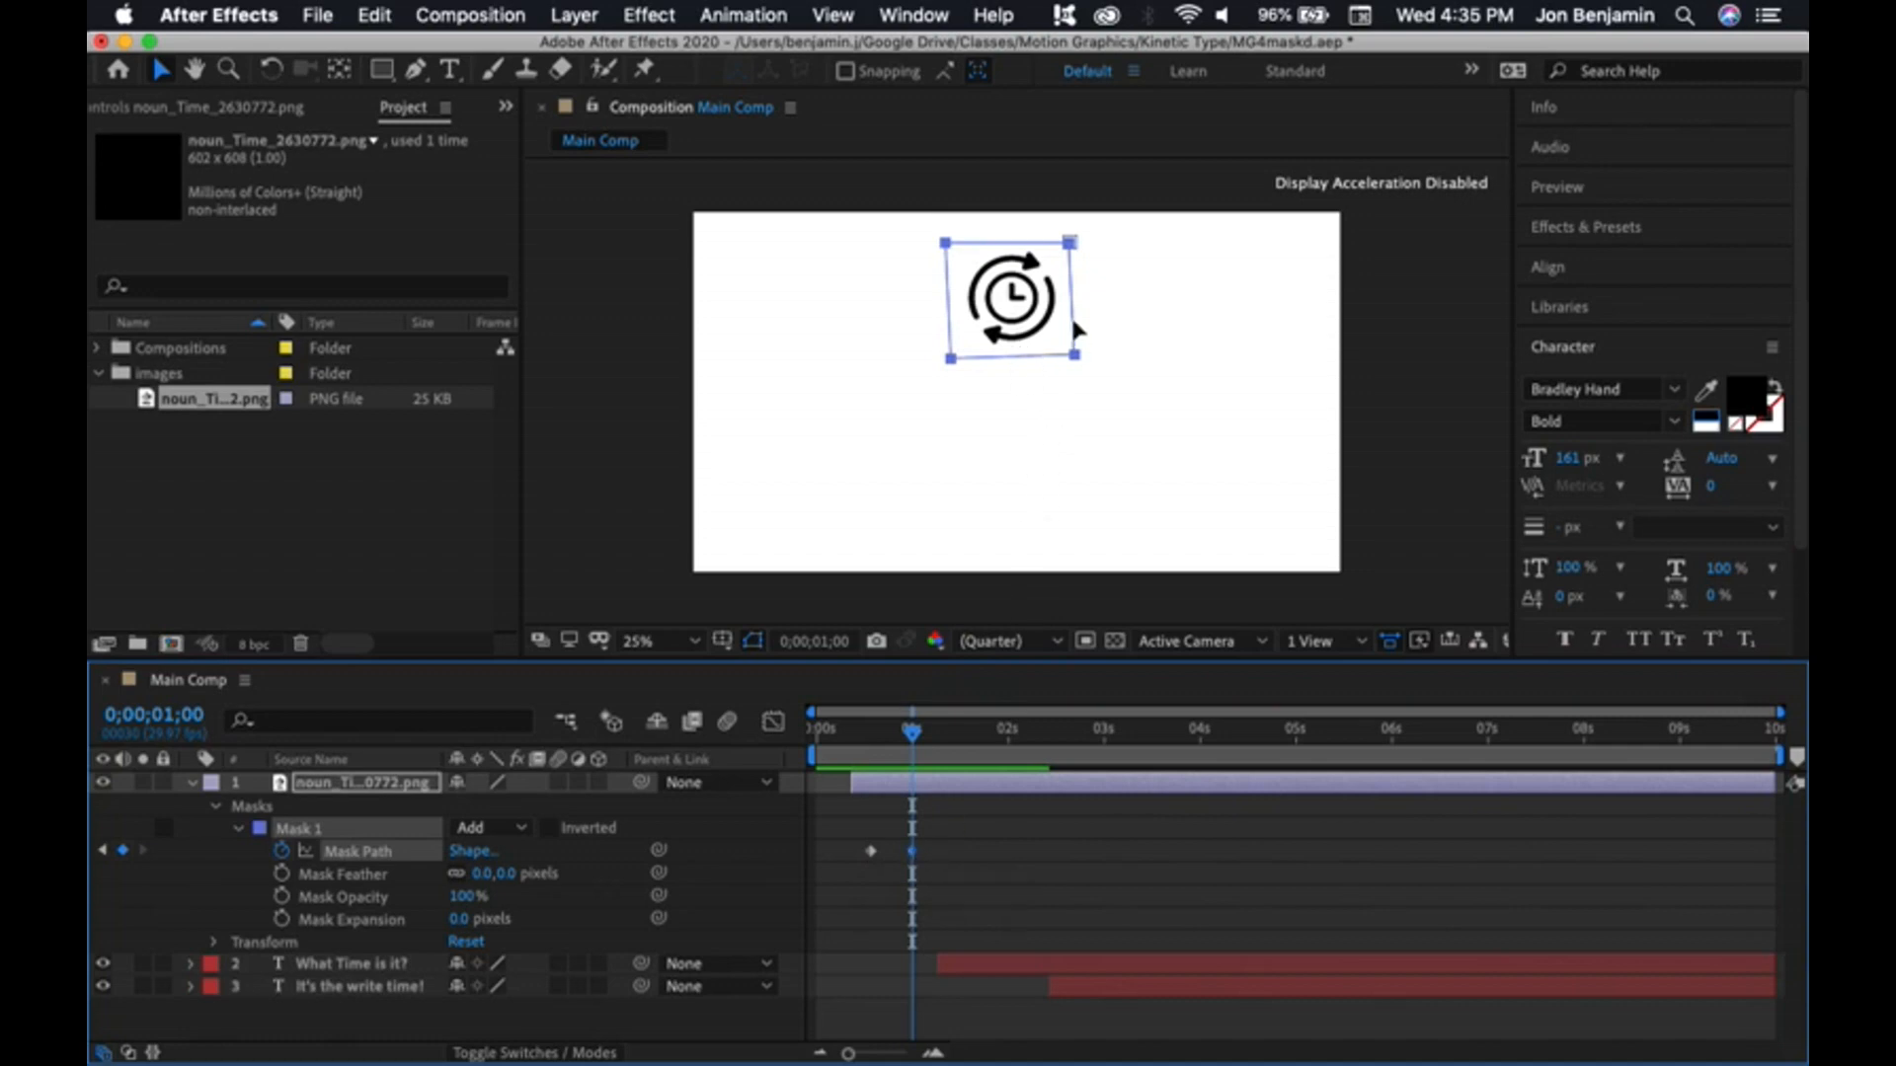
- Try rotating the clock icon's mask with its free-transform box at 0;00;01;00, undo the rotation and deselect the mask
{"action": "double_click", "coordinate": [1049, 249]}
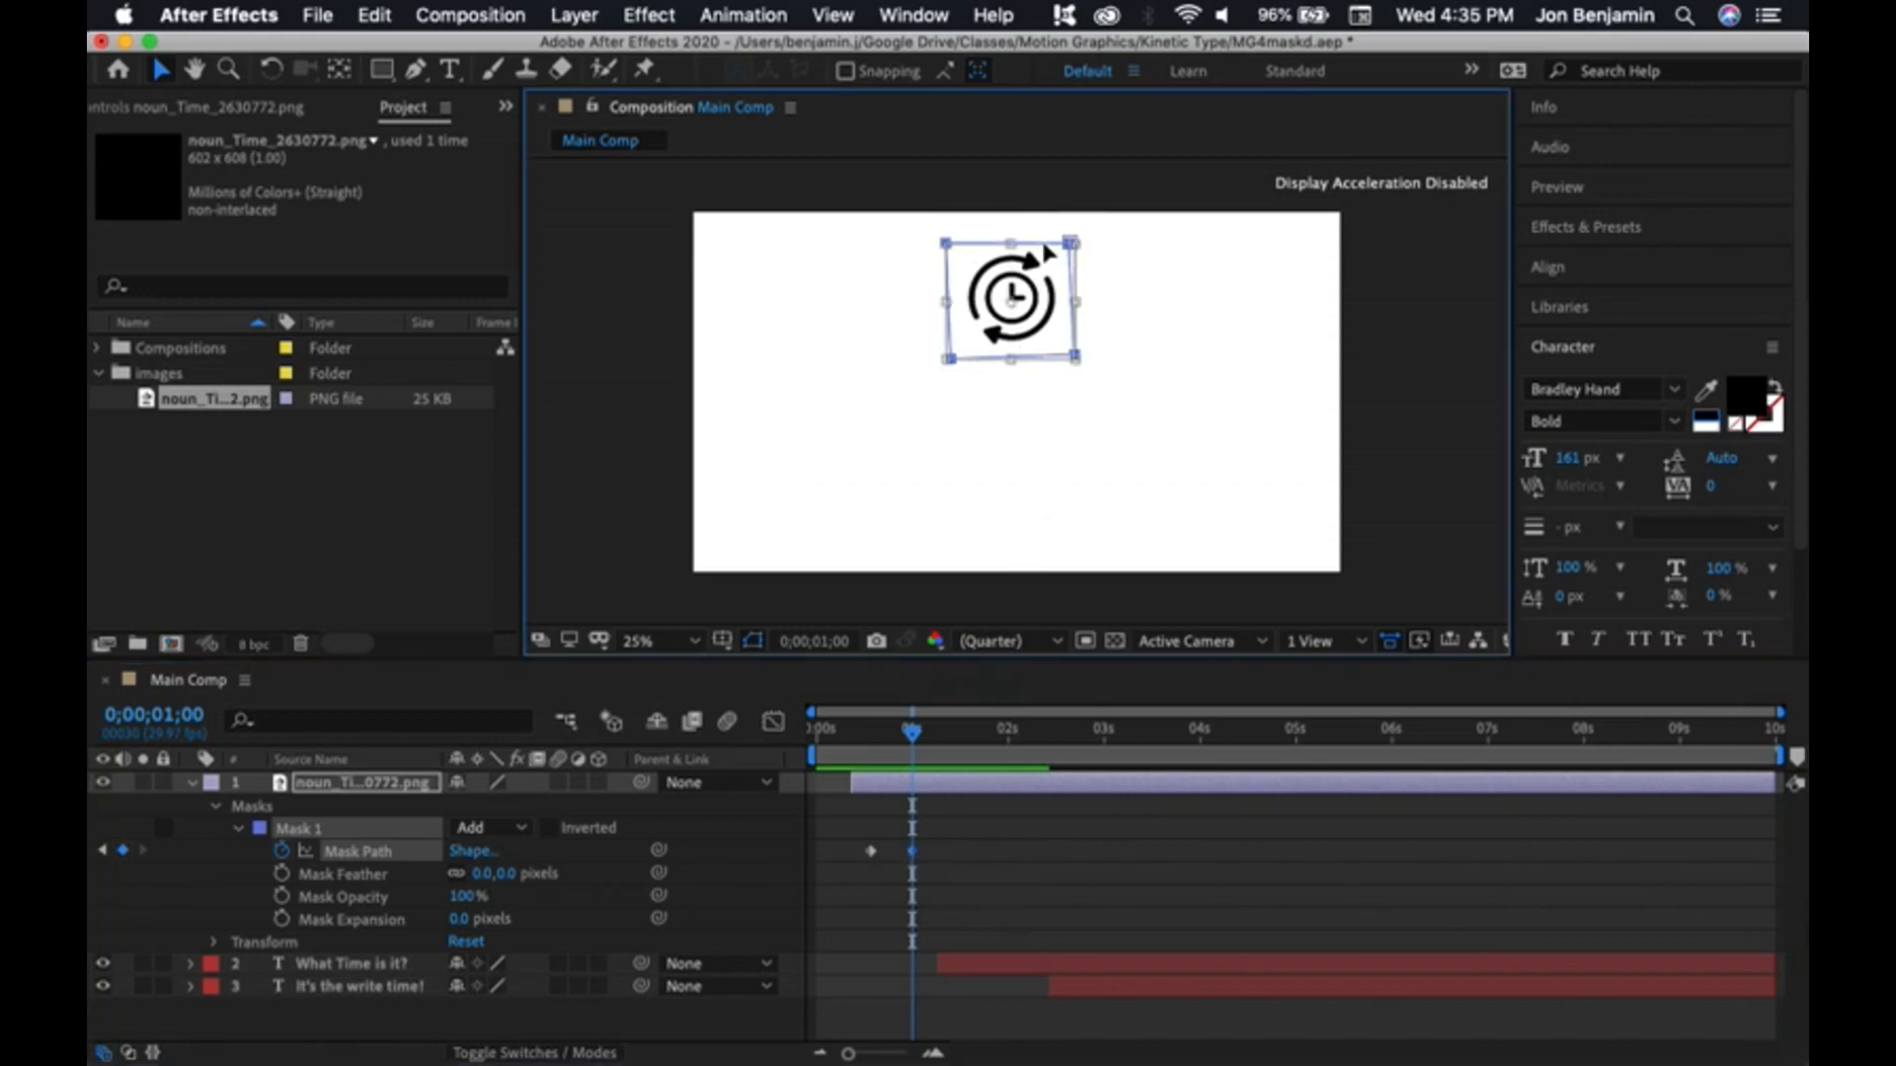
{"action": "left_click_drag", "start_coordinate": [1100, 277], "coordinate": [1100, 267]}
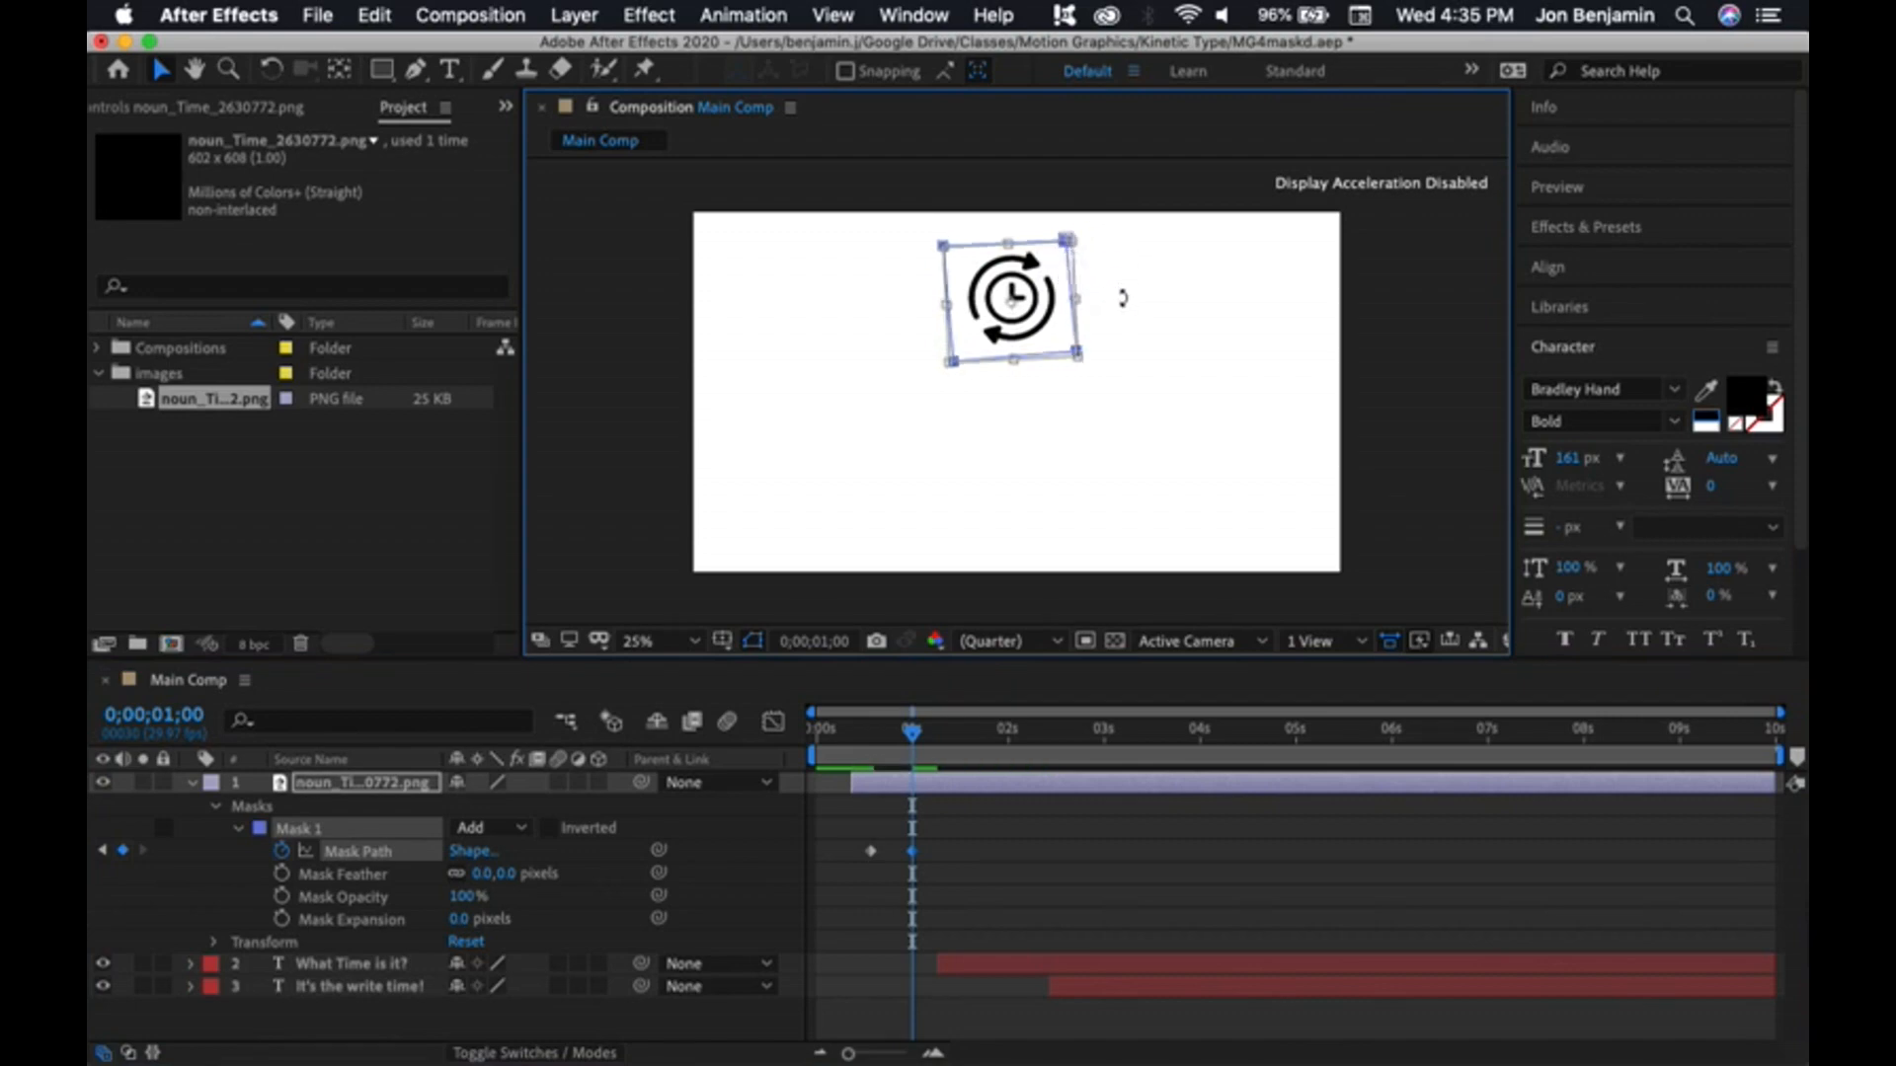
{"action": "key", "text": "super+z"}
{"action": "left_click", "coordinate": [1122, 301]}
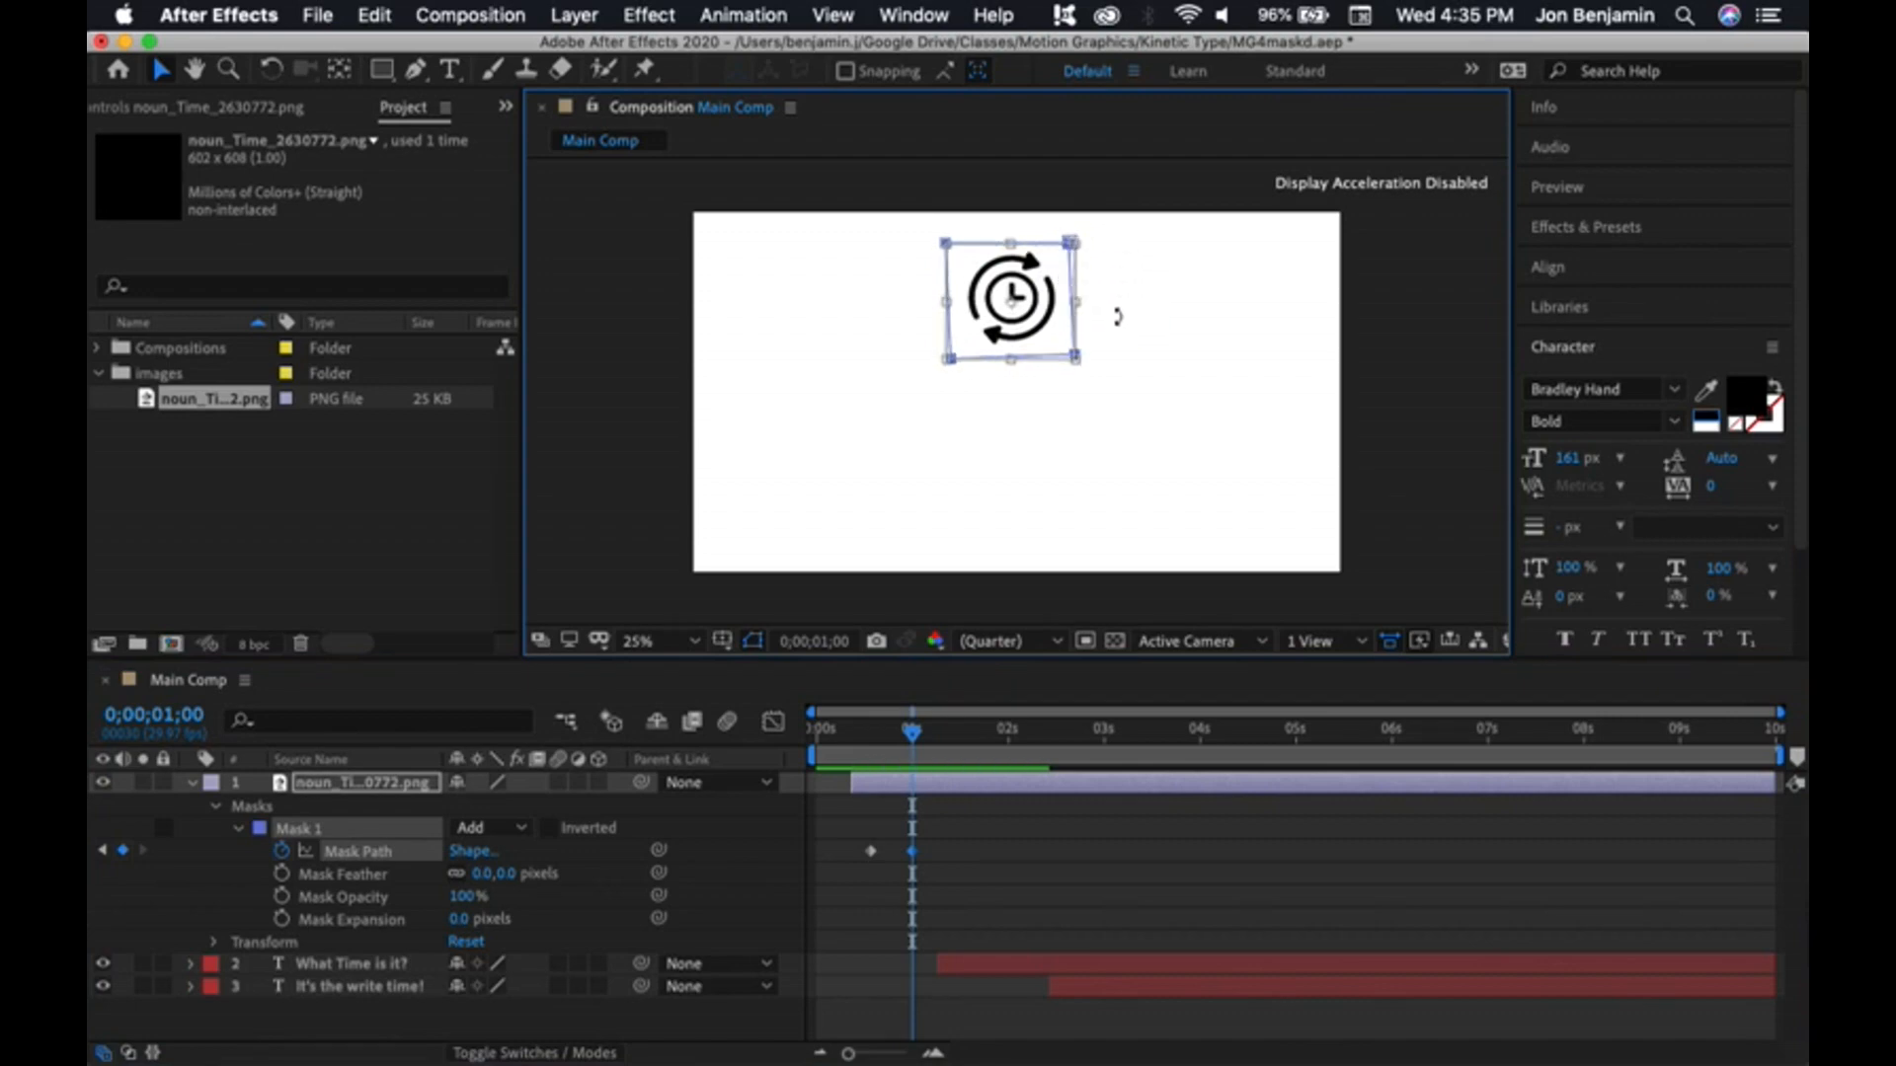
{"action": "left_click", "coordinate": [1042, 314]}
{"action": "left_click", "coordinate": [992, 244]}
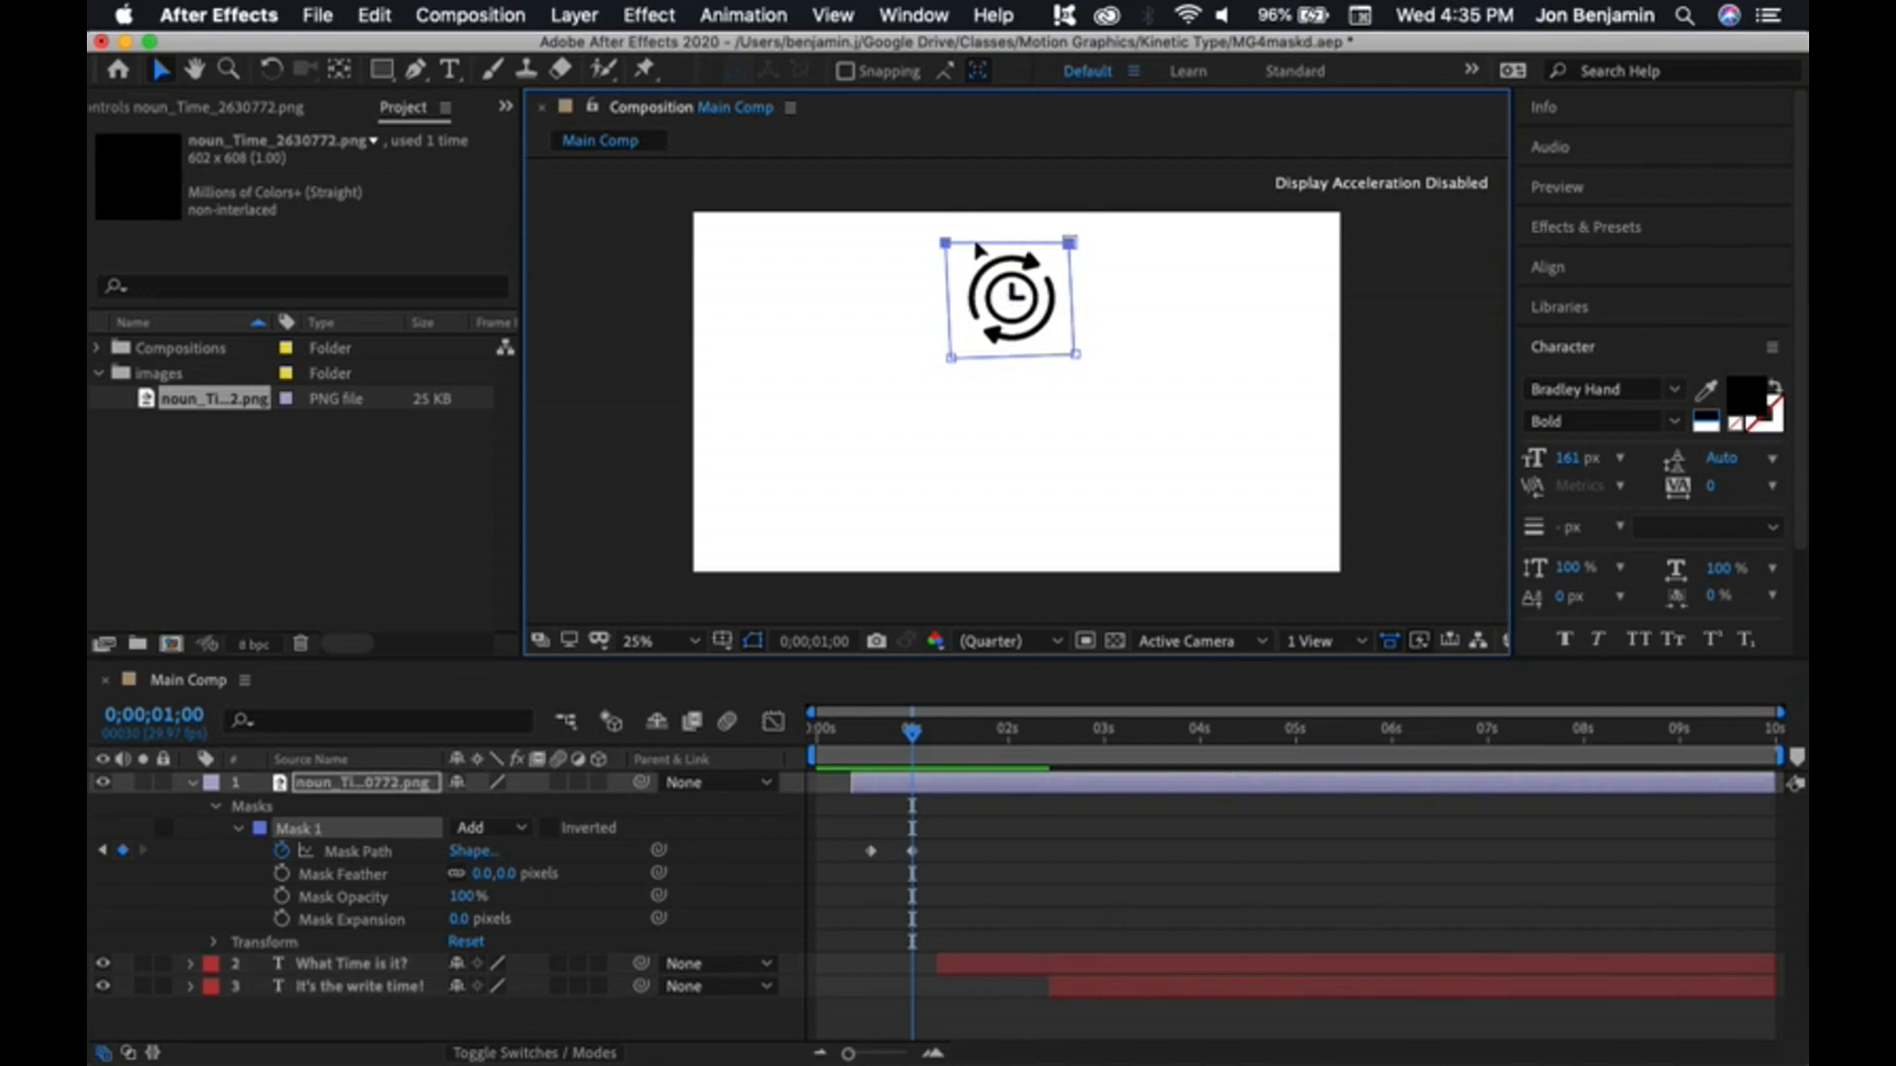
{"action": "left_click", "coordinate": [1070, 244]}
{"action": "left_click", "coordinate": [1118, 360]}
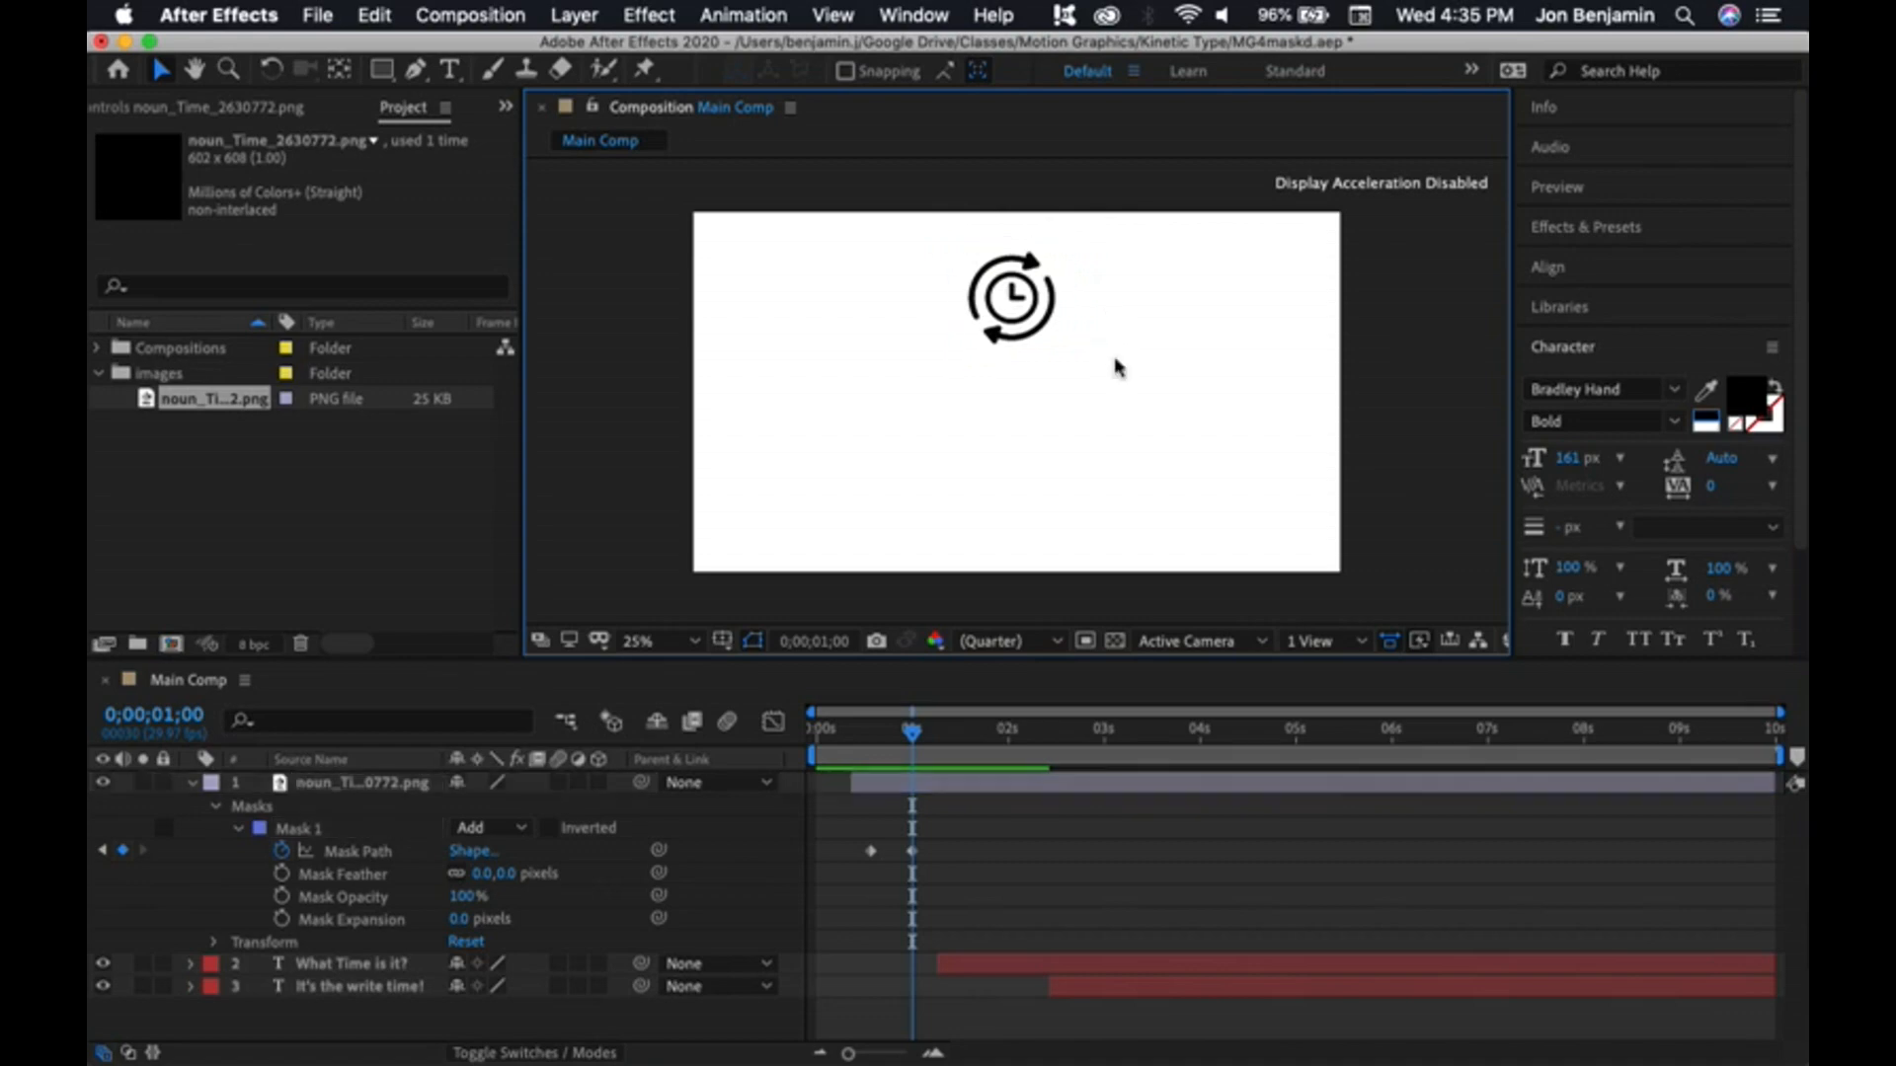
- Select all corner points of the mask and move it straight up off the clock icon at 0;00;01;00
{"action": "left_click", "coordinate": [1021, 326]}
{"action": "left_click", "coordinate": [1084, 356]}
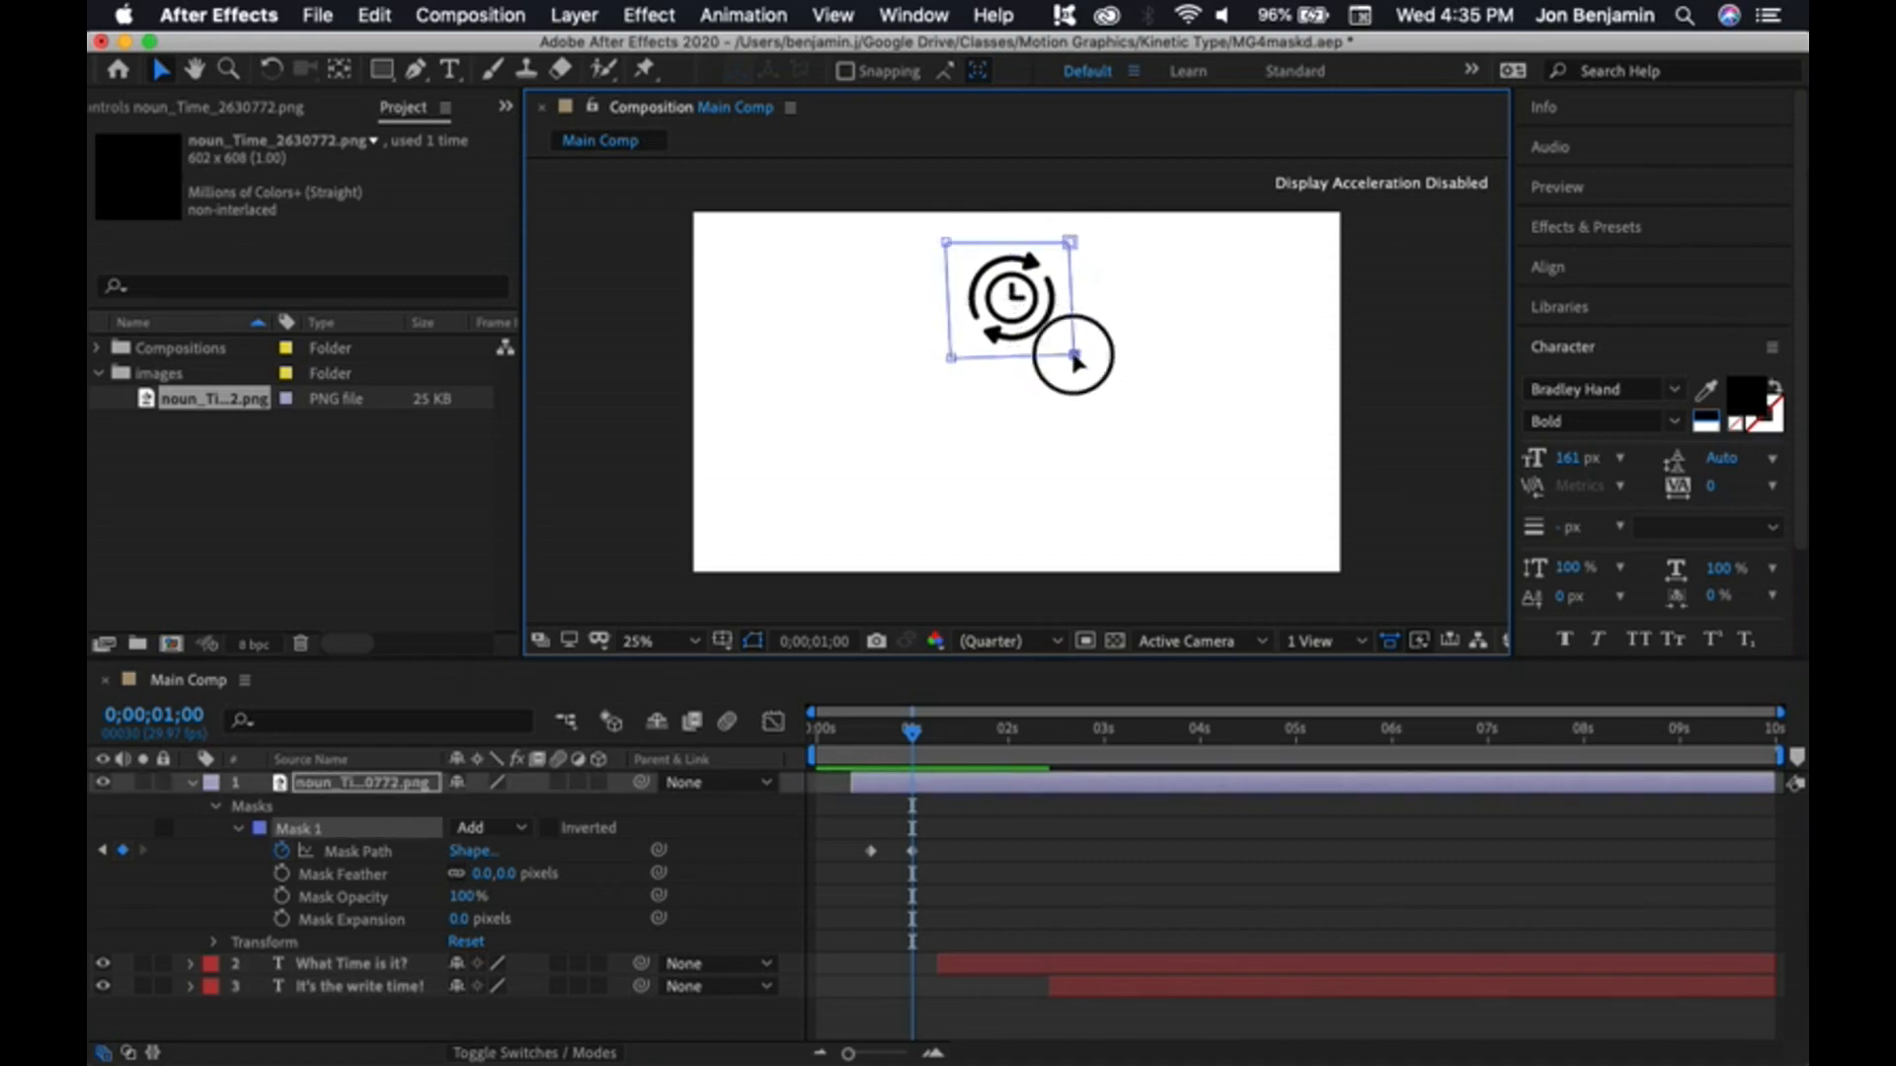
{"action": "left_click", "coordinate": [947, 243], "text": "shift"}
{"action": "left_click", "coordinate": [1070, 243], "text": "shift"}
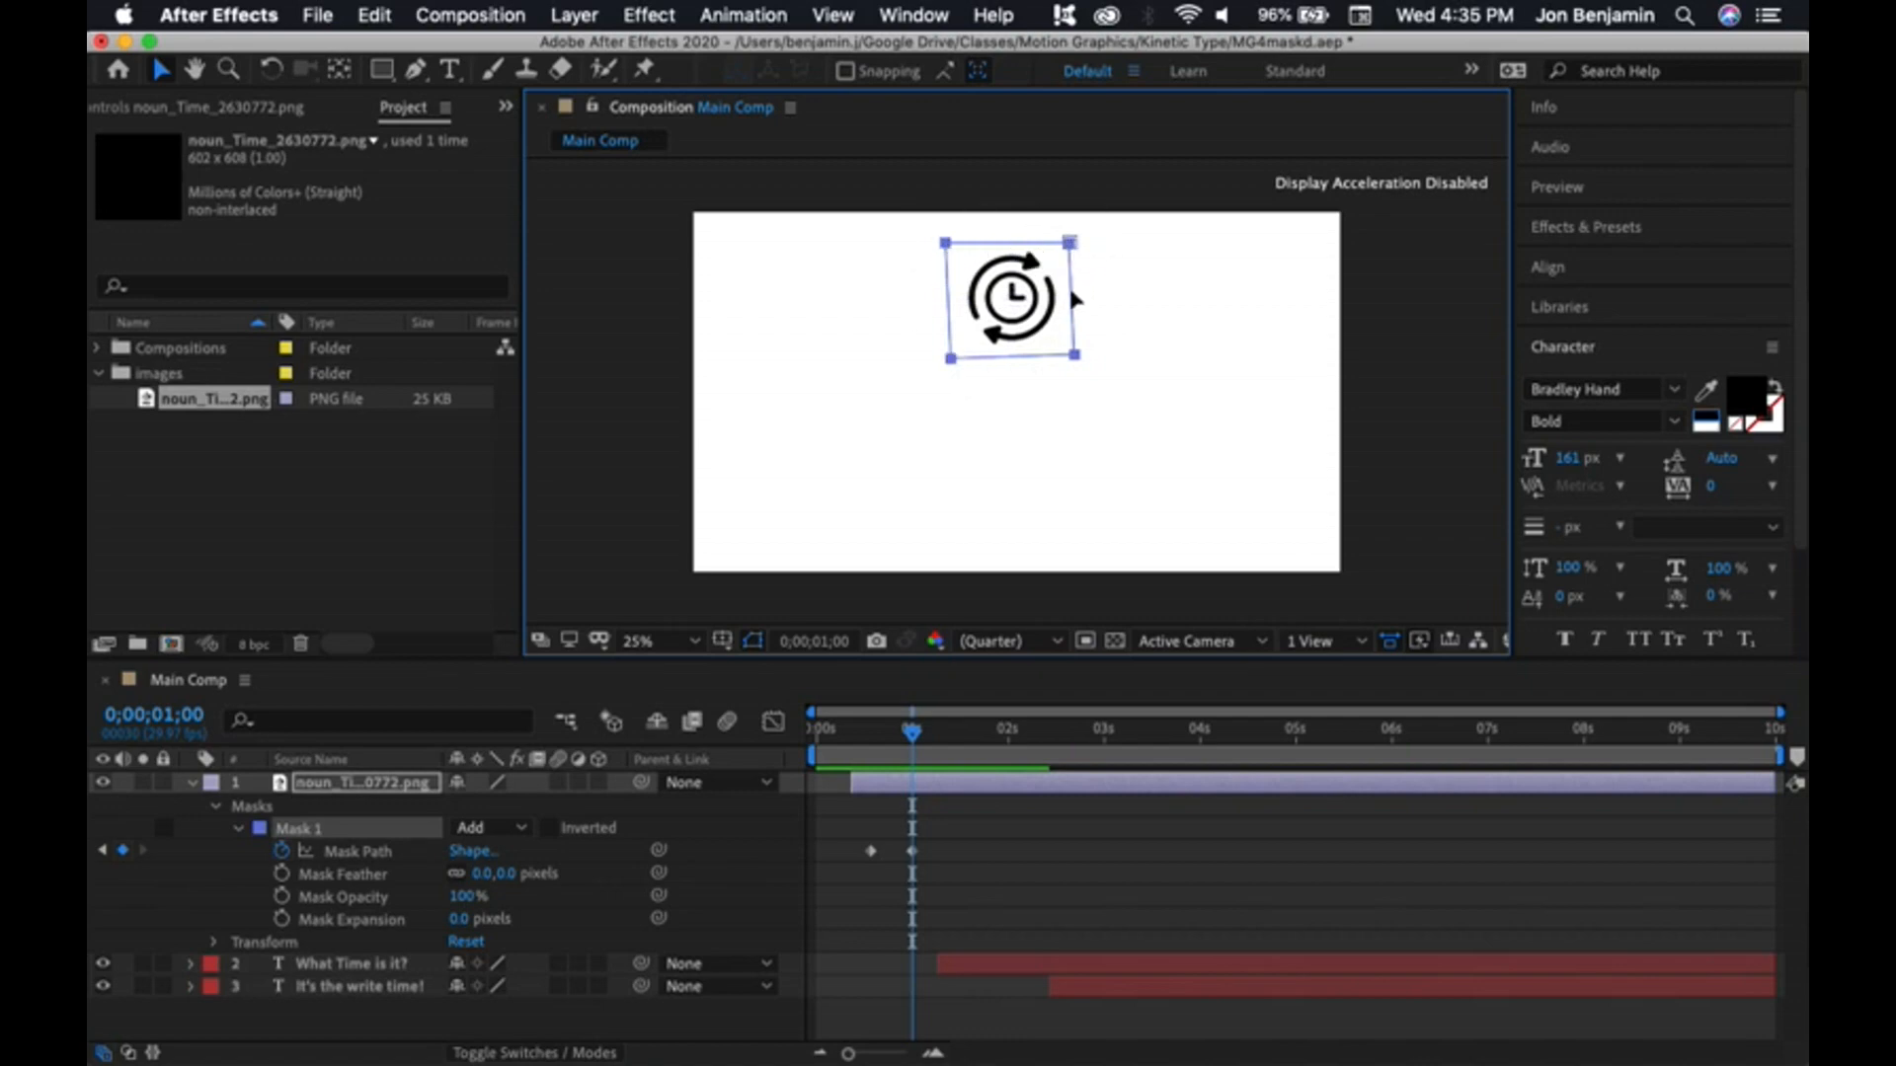
{"action": "left_click_drag", "start_coordinate": [1075, 298], "coordinate": [1073, 184]}
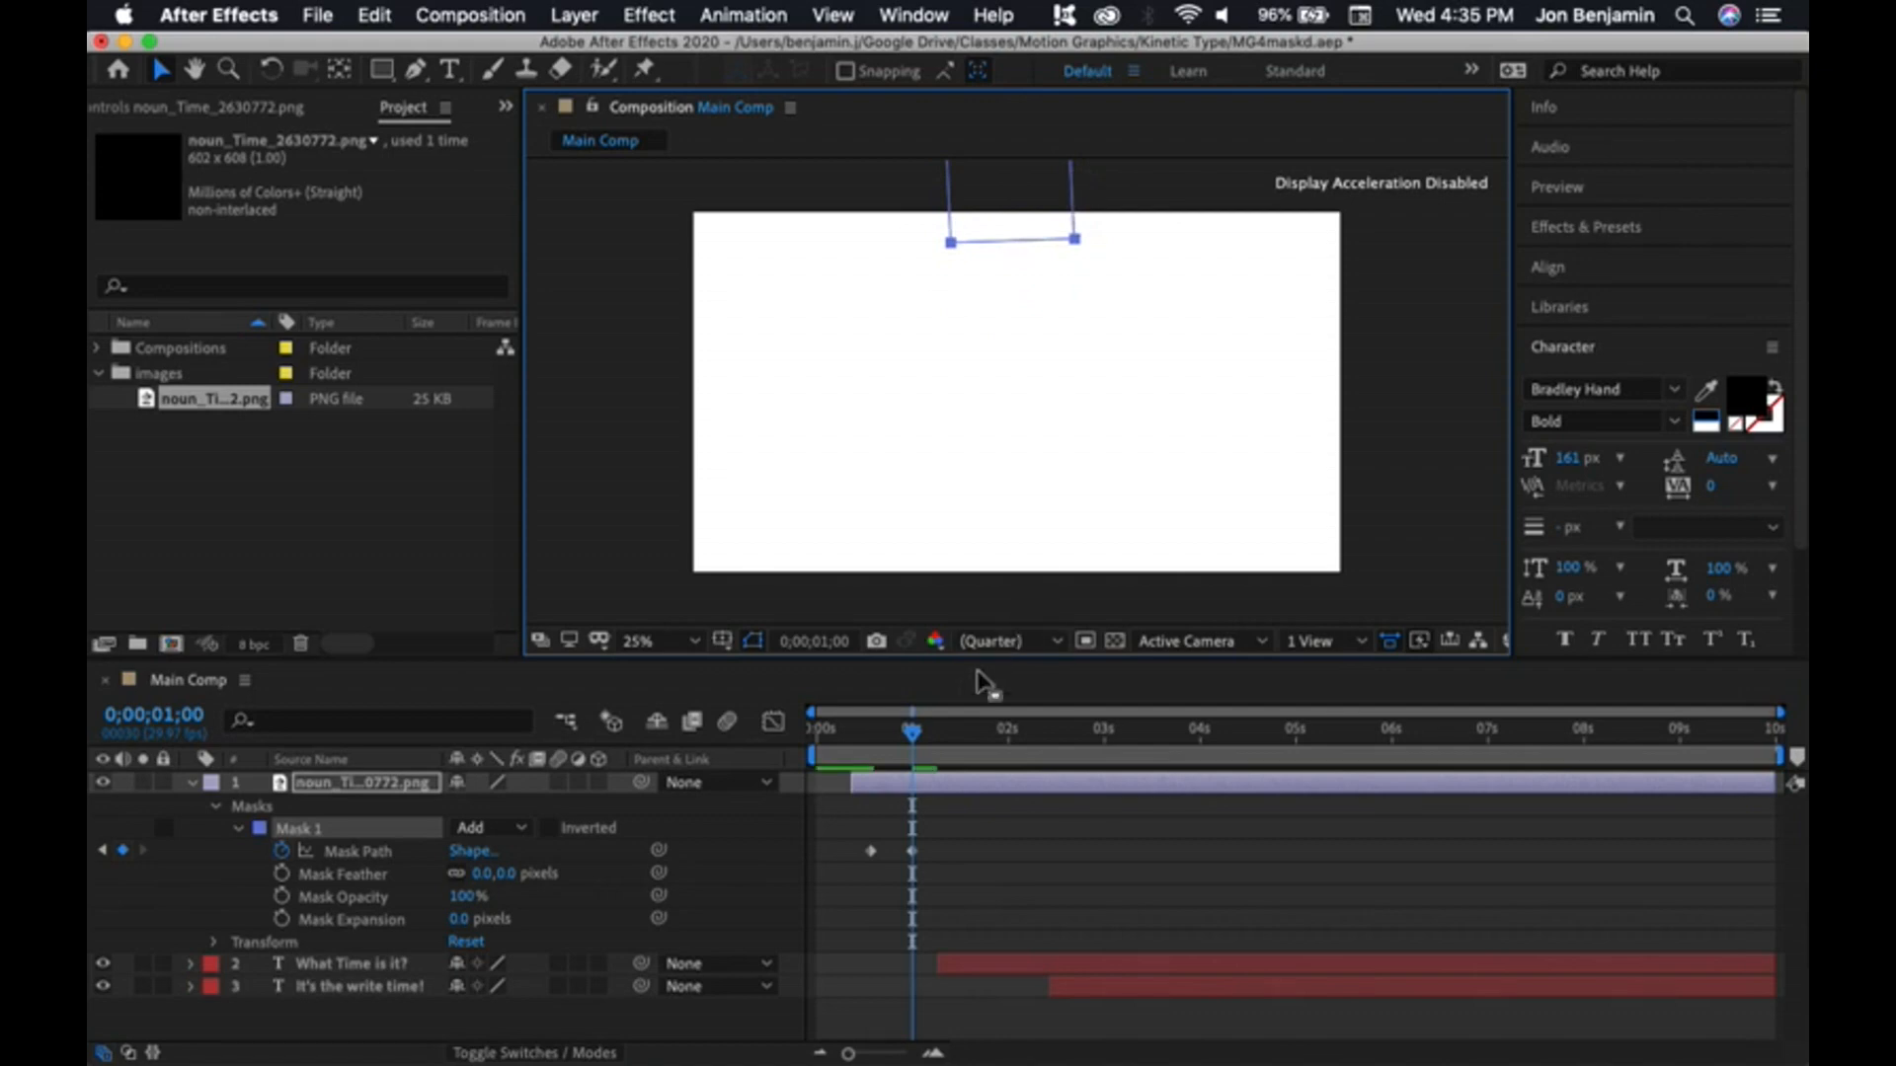
- Scrub and play back the Mask Path animation of the clock icon from before its first keyframe
{"action": "left_click_drag", "start_coordinate": [915, 739], "coordinate": [867, 739]}
{"action": "left_click", "coordinate": [894, 533]}
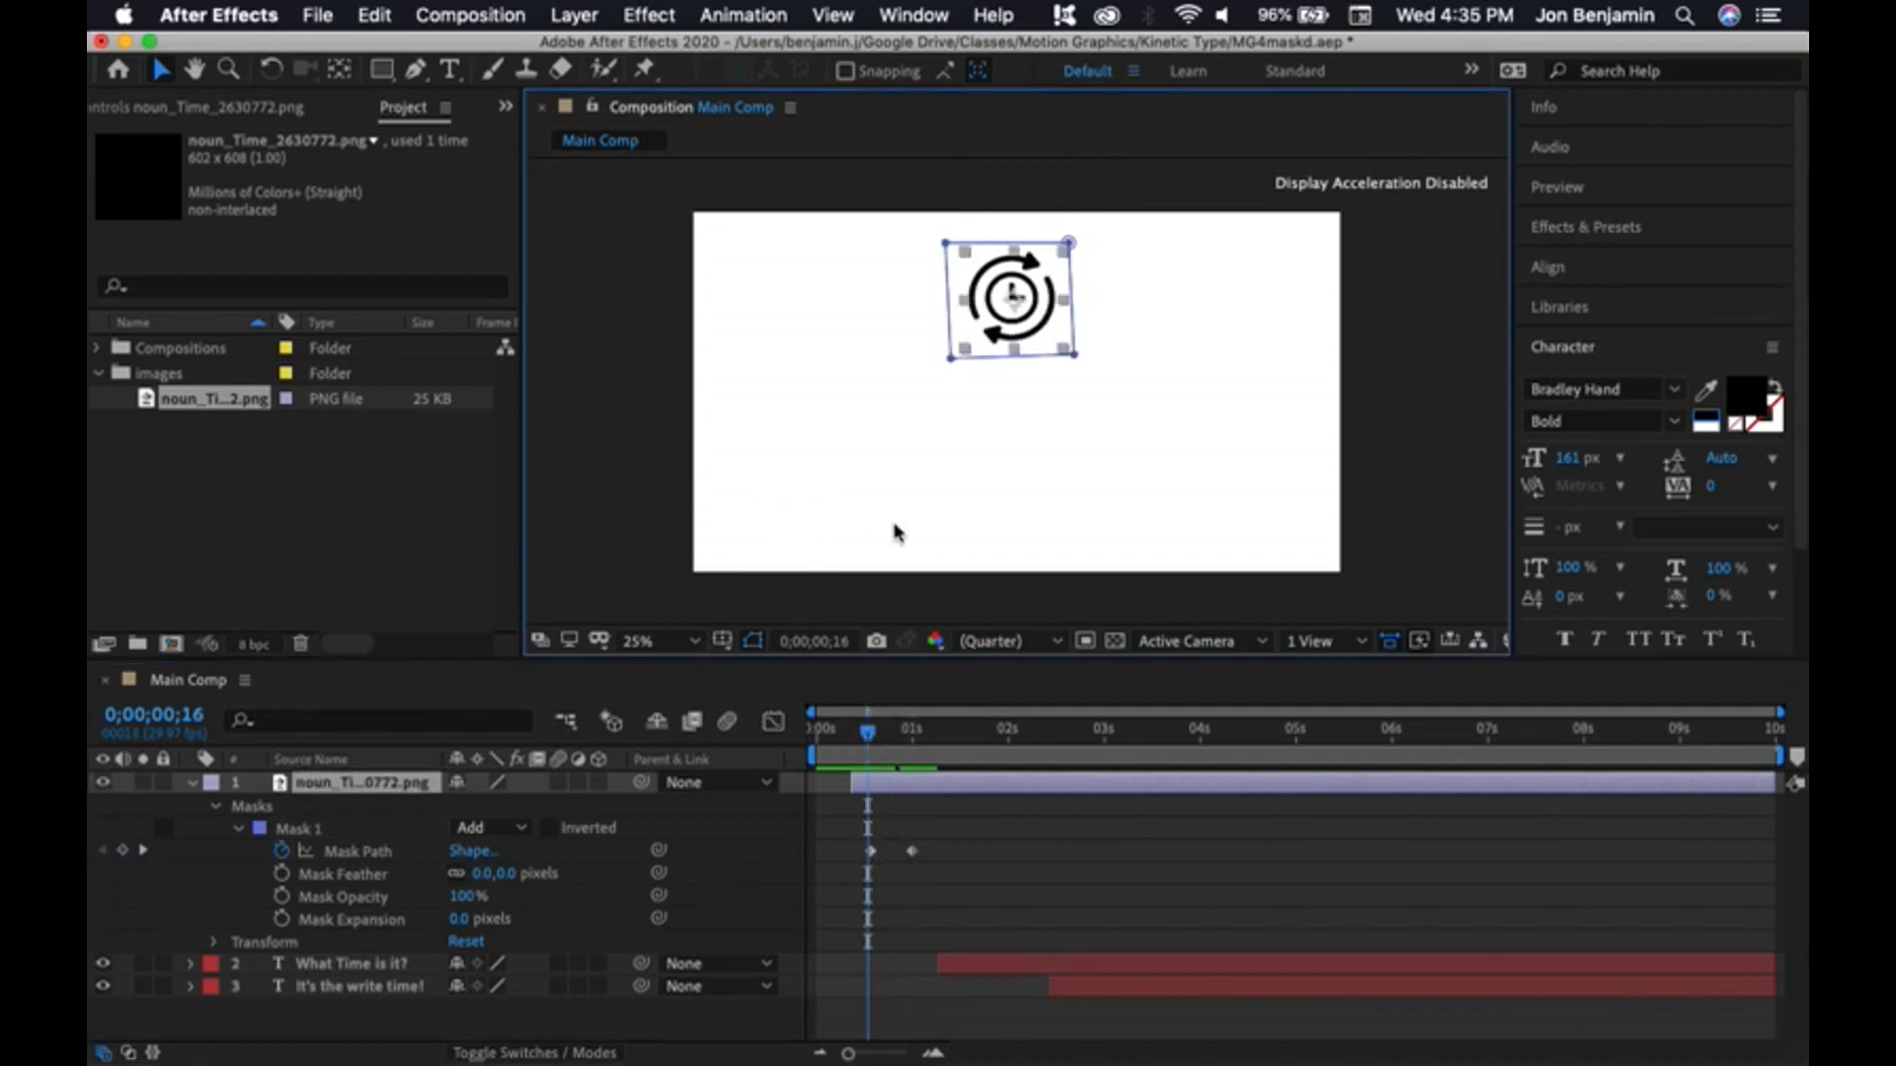
{"action": "left_click", "coordinate": [796, 557]}
{"action": "left_click_drag", "start_coordinate": [879, 736], "coordinate": [866, 739]}
{"action": "key", "text": "space"}
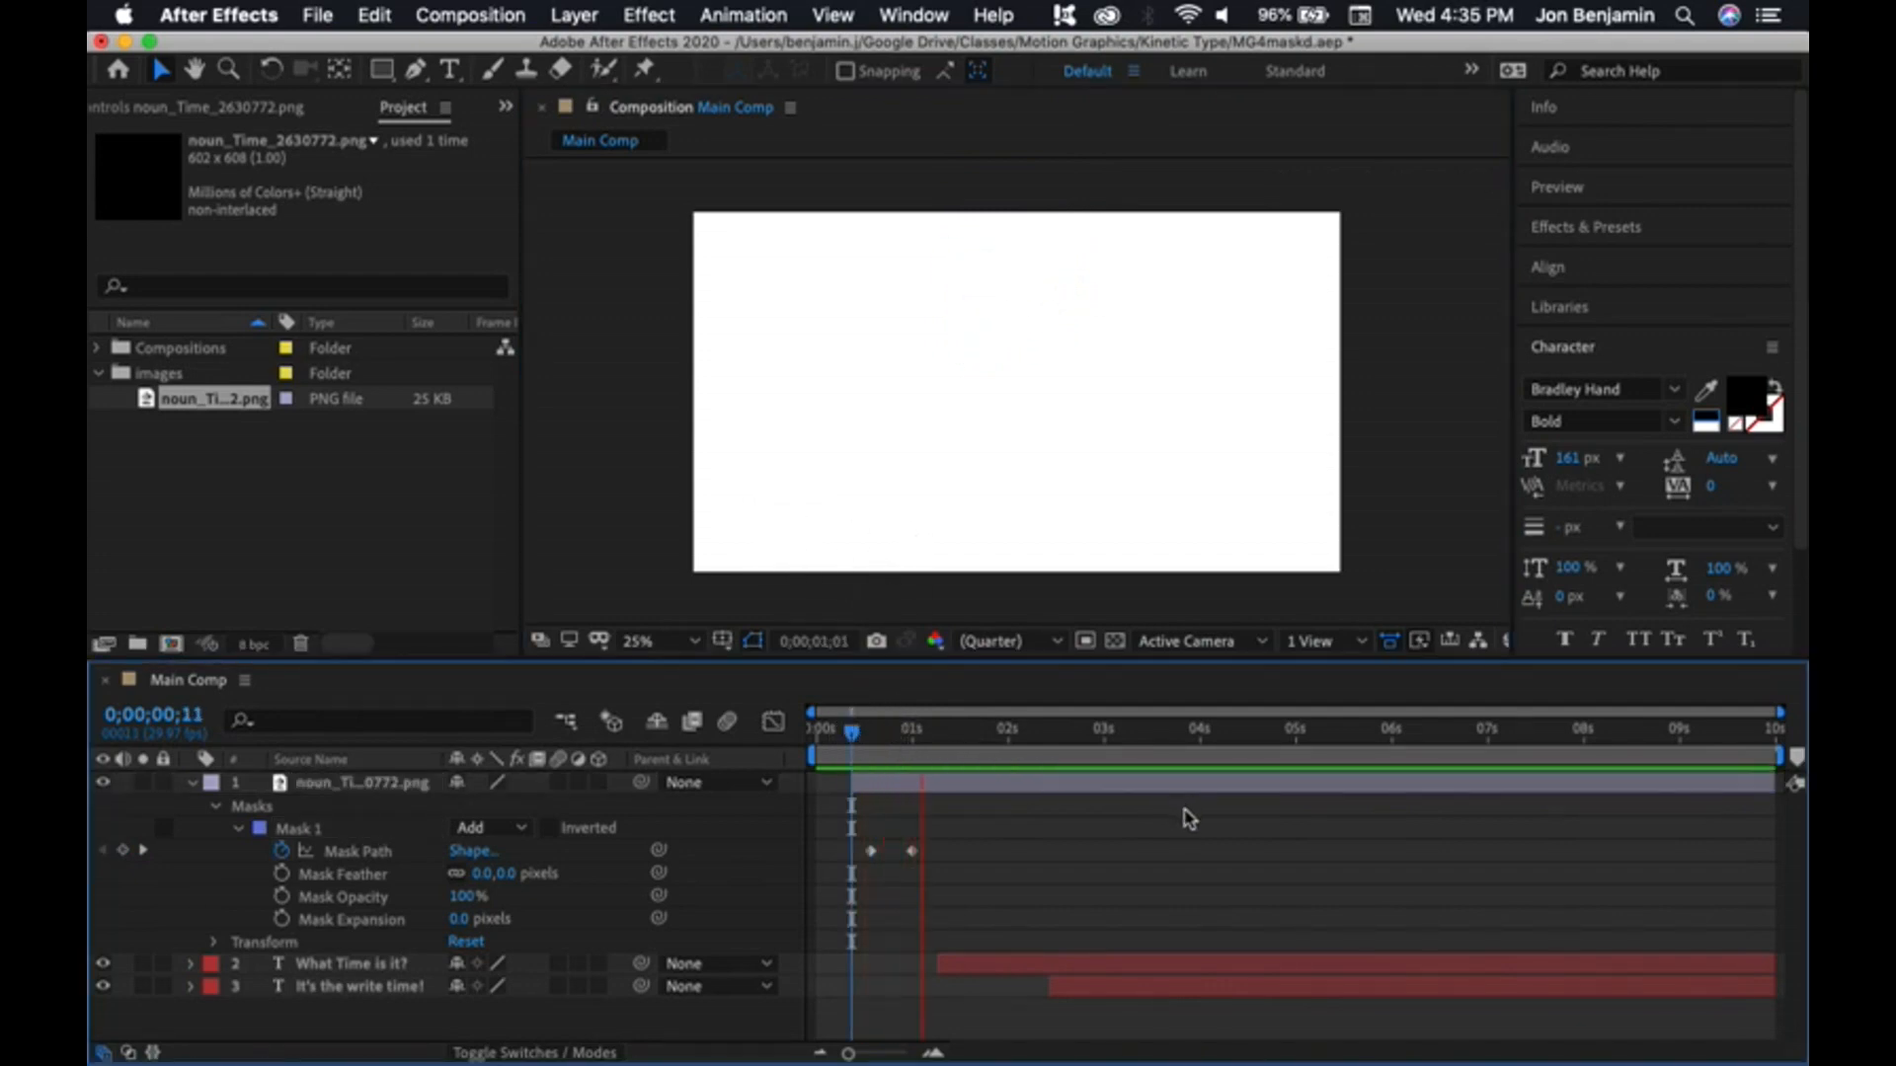
{"action": "key", "text": "space"}
{"action": "left_click_drag", "start_coordinate": [968, 752], "coordinate": [858, 743]}
- Select both Mask Path keyframes and apply Time-Reverse Keyframes to turn the clock icon's disappearance into a reveal
{"action": "left_click_drag", "start_coordinate": [946, 835], "coordinate": [886, 872]}
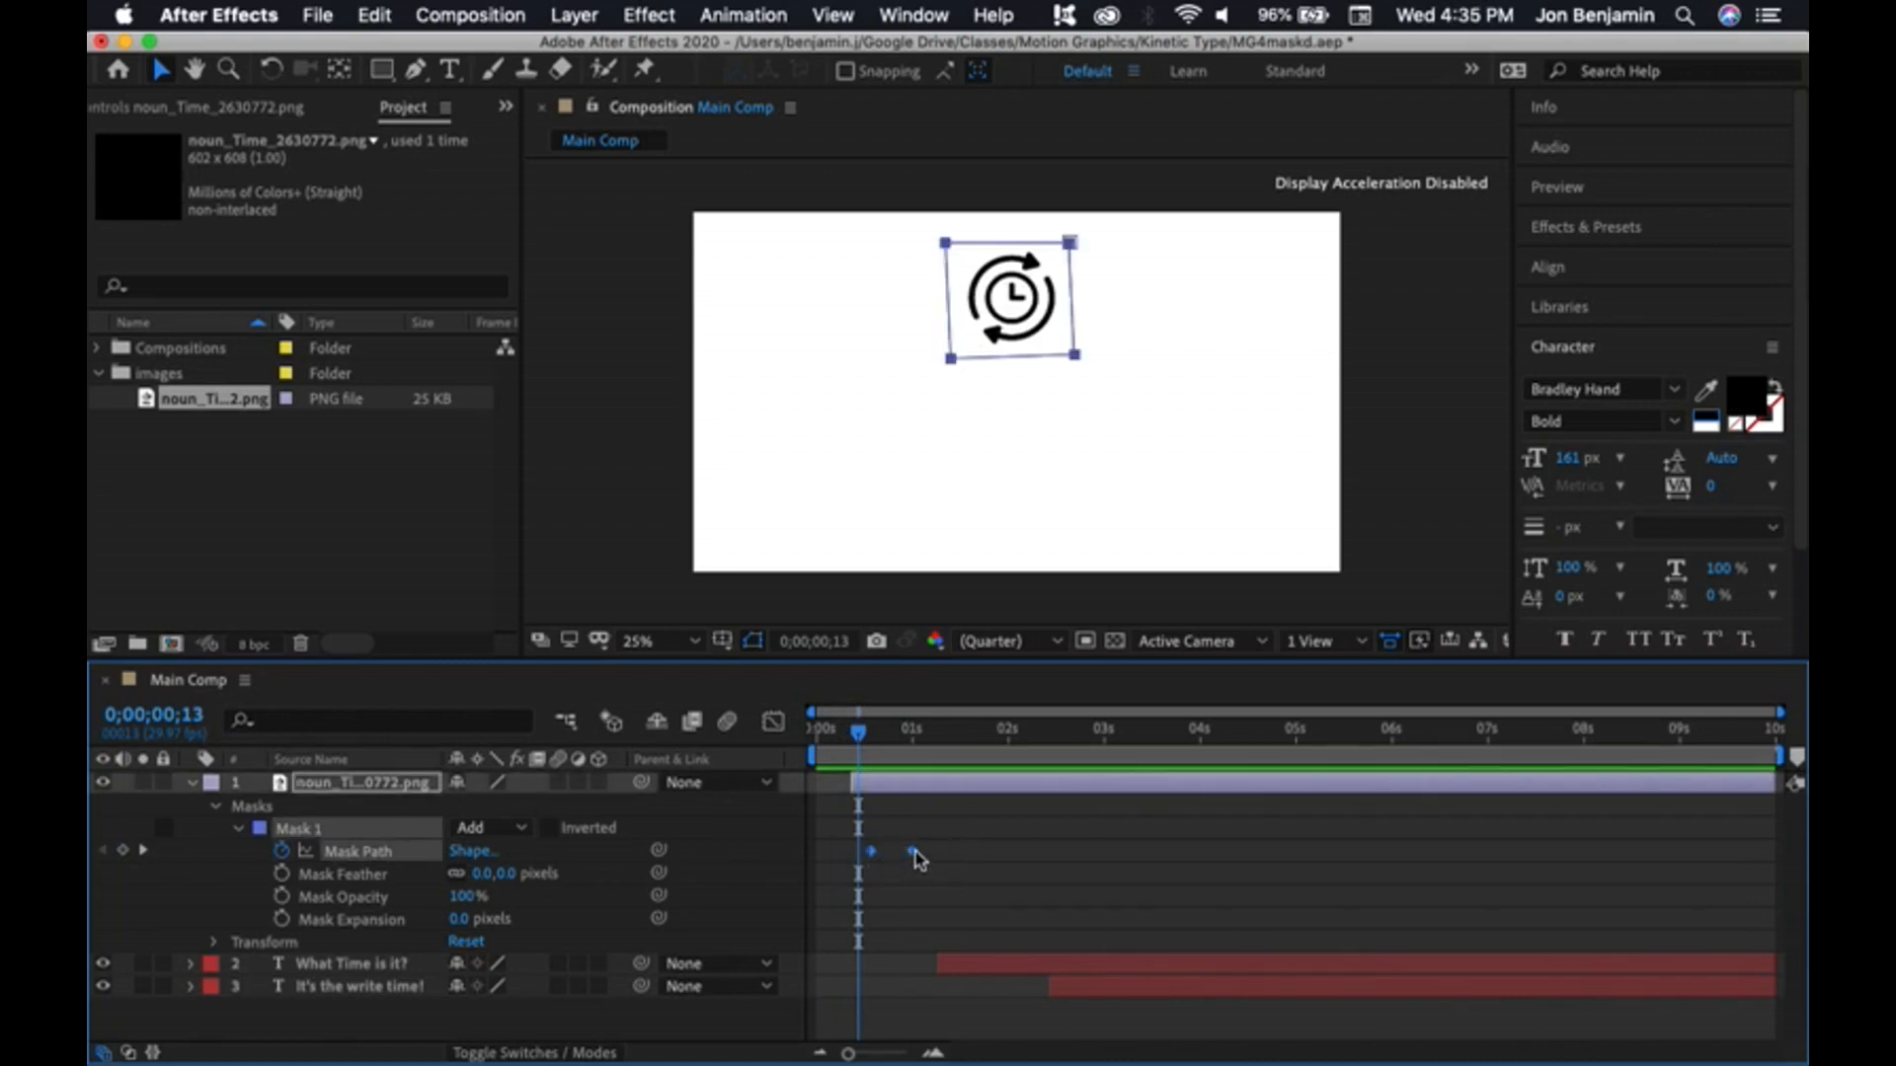
{"action": "right_click", "coordinate": [914, 852]}
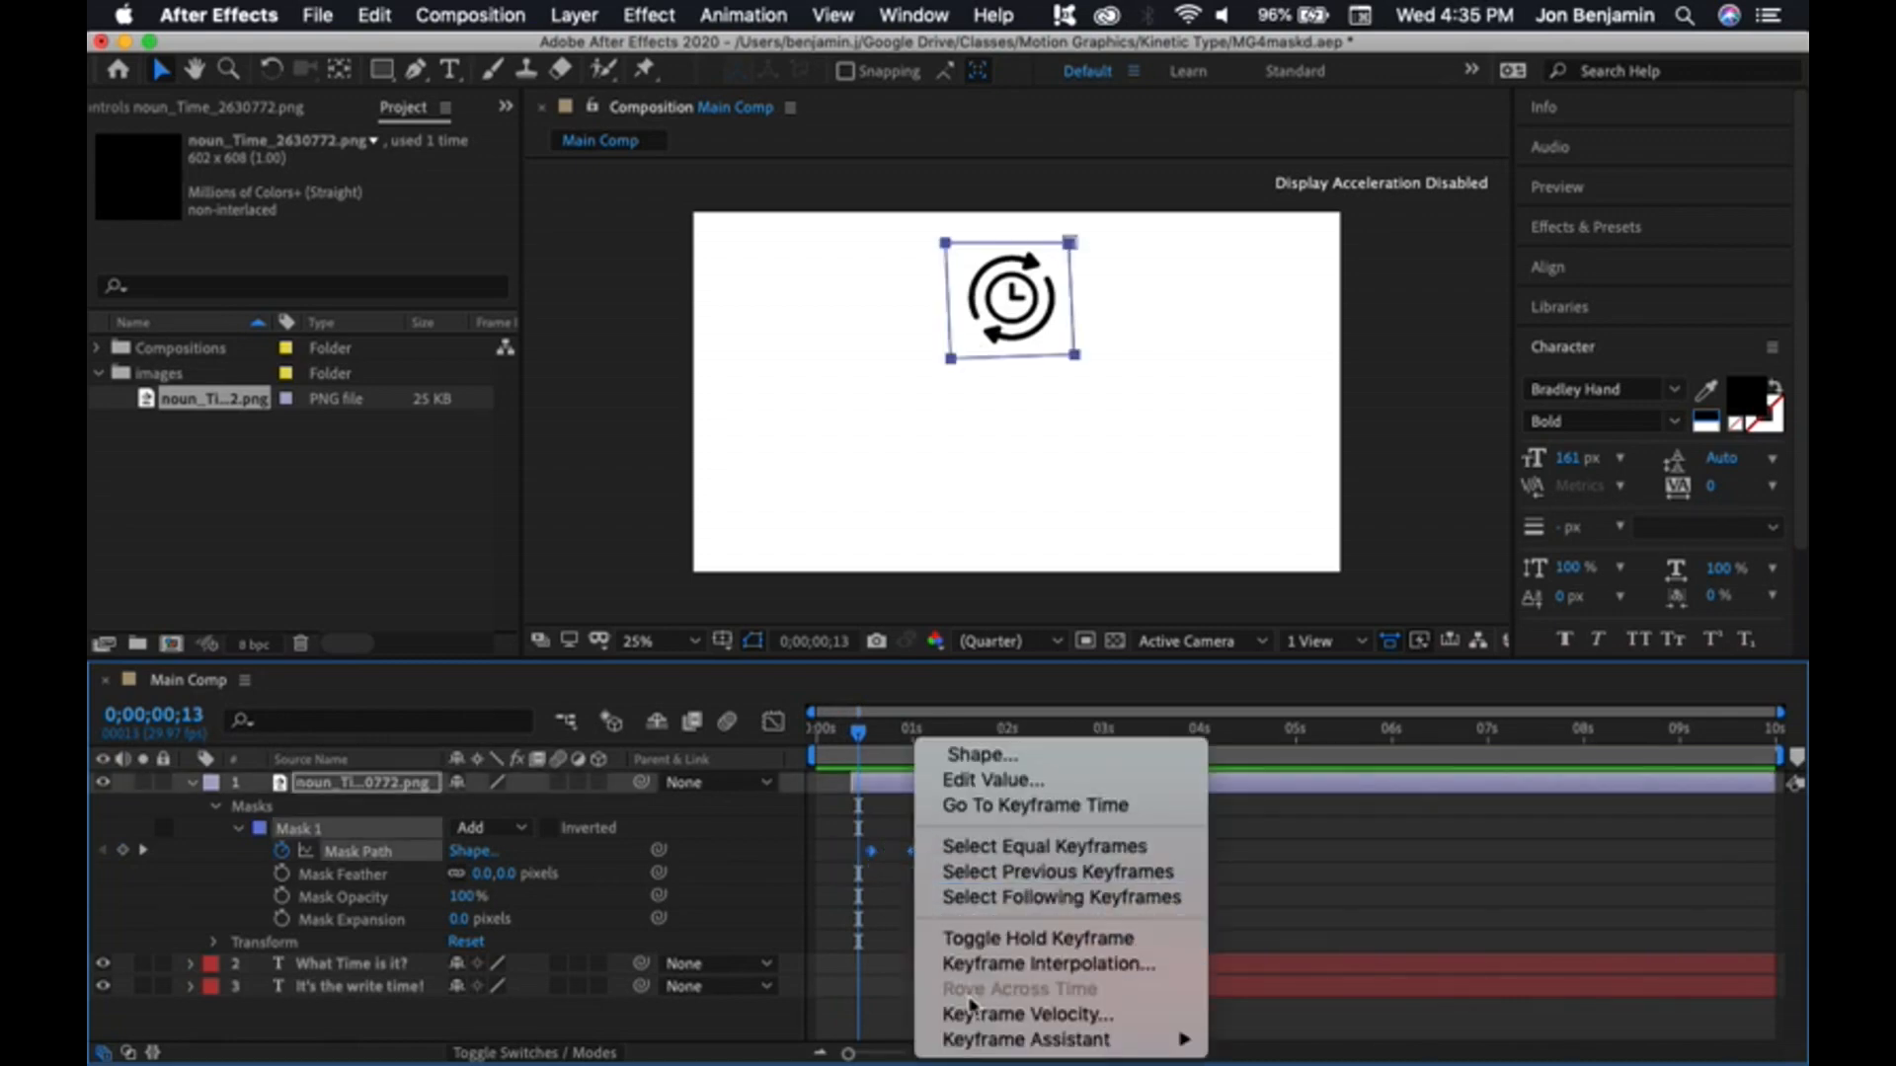
{"action": "mouse_move", "coordinate": [981, 1035]}
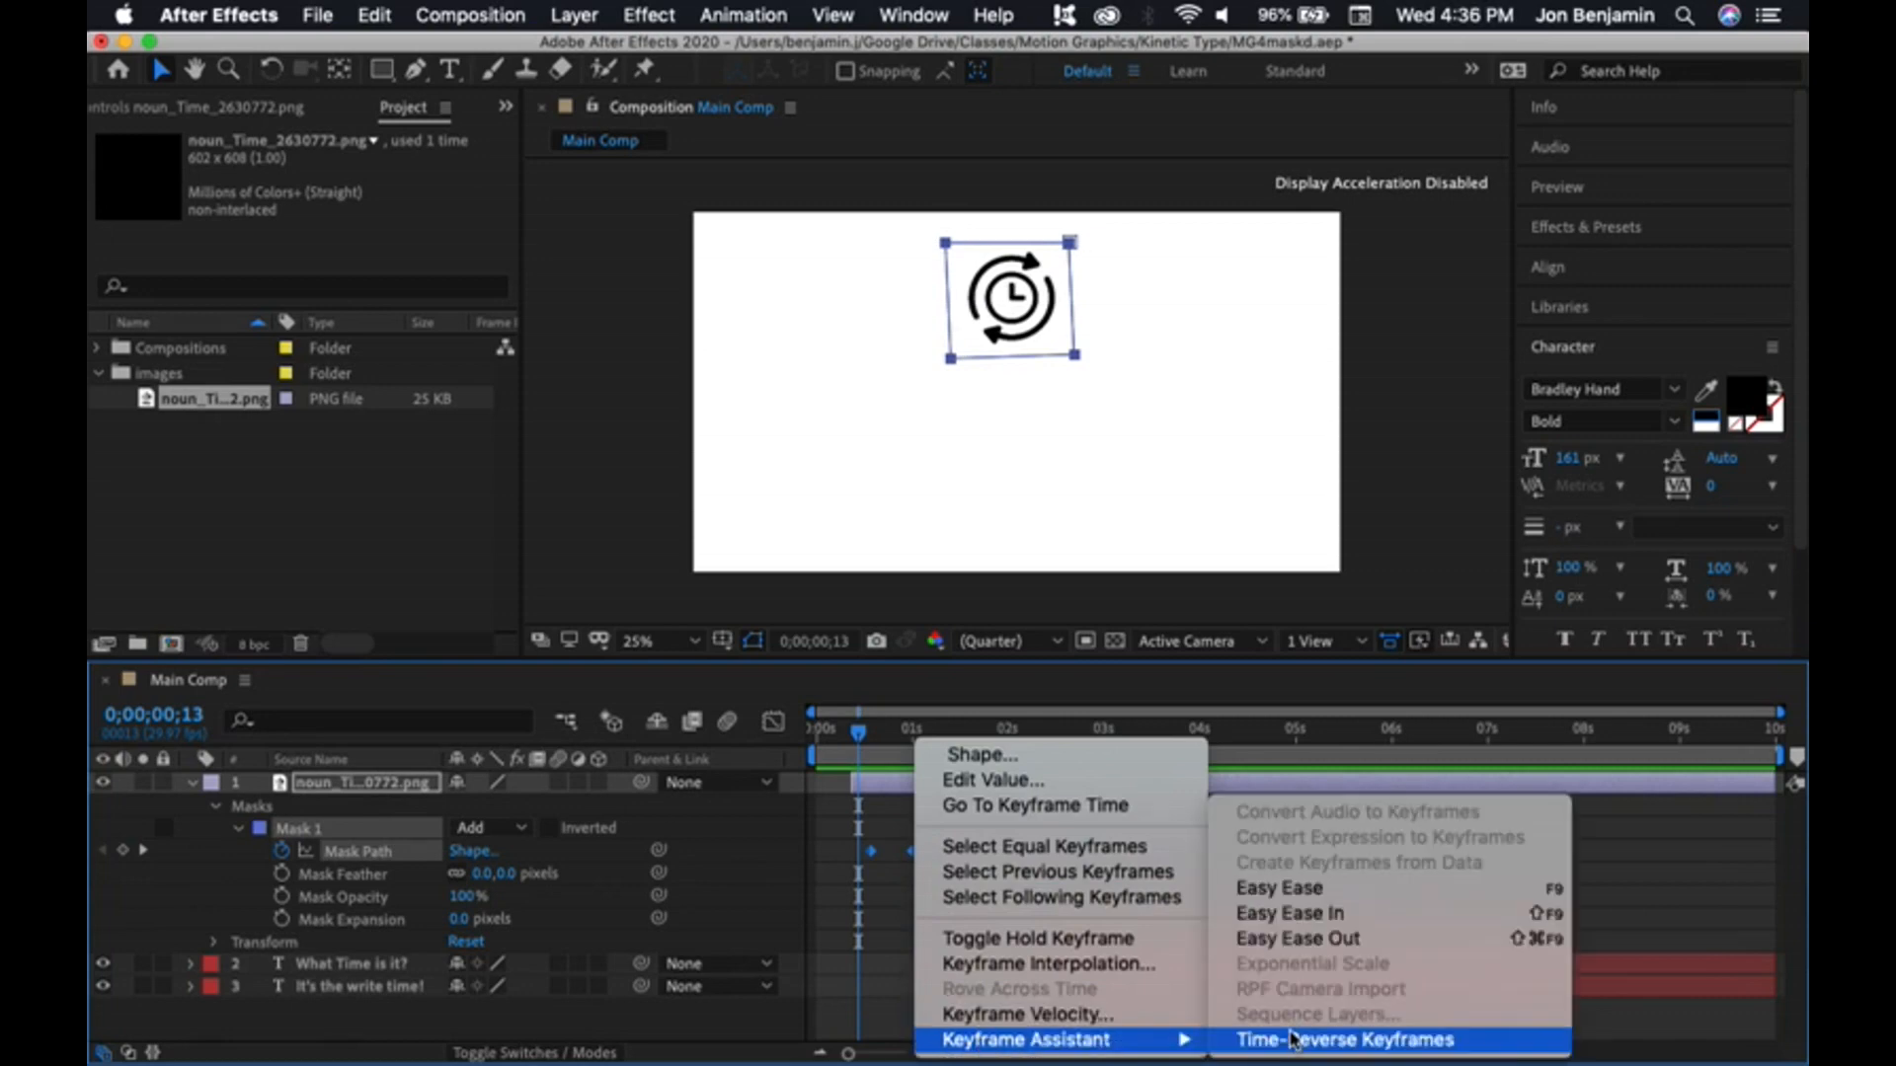
{"action": "left_click", "coordinate": [1285, 1041]}
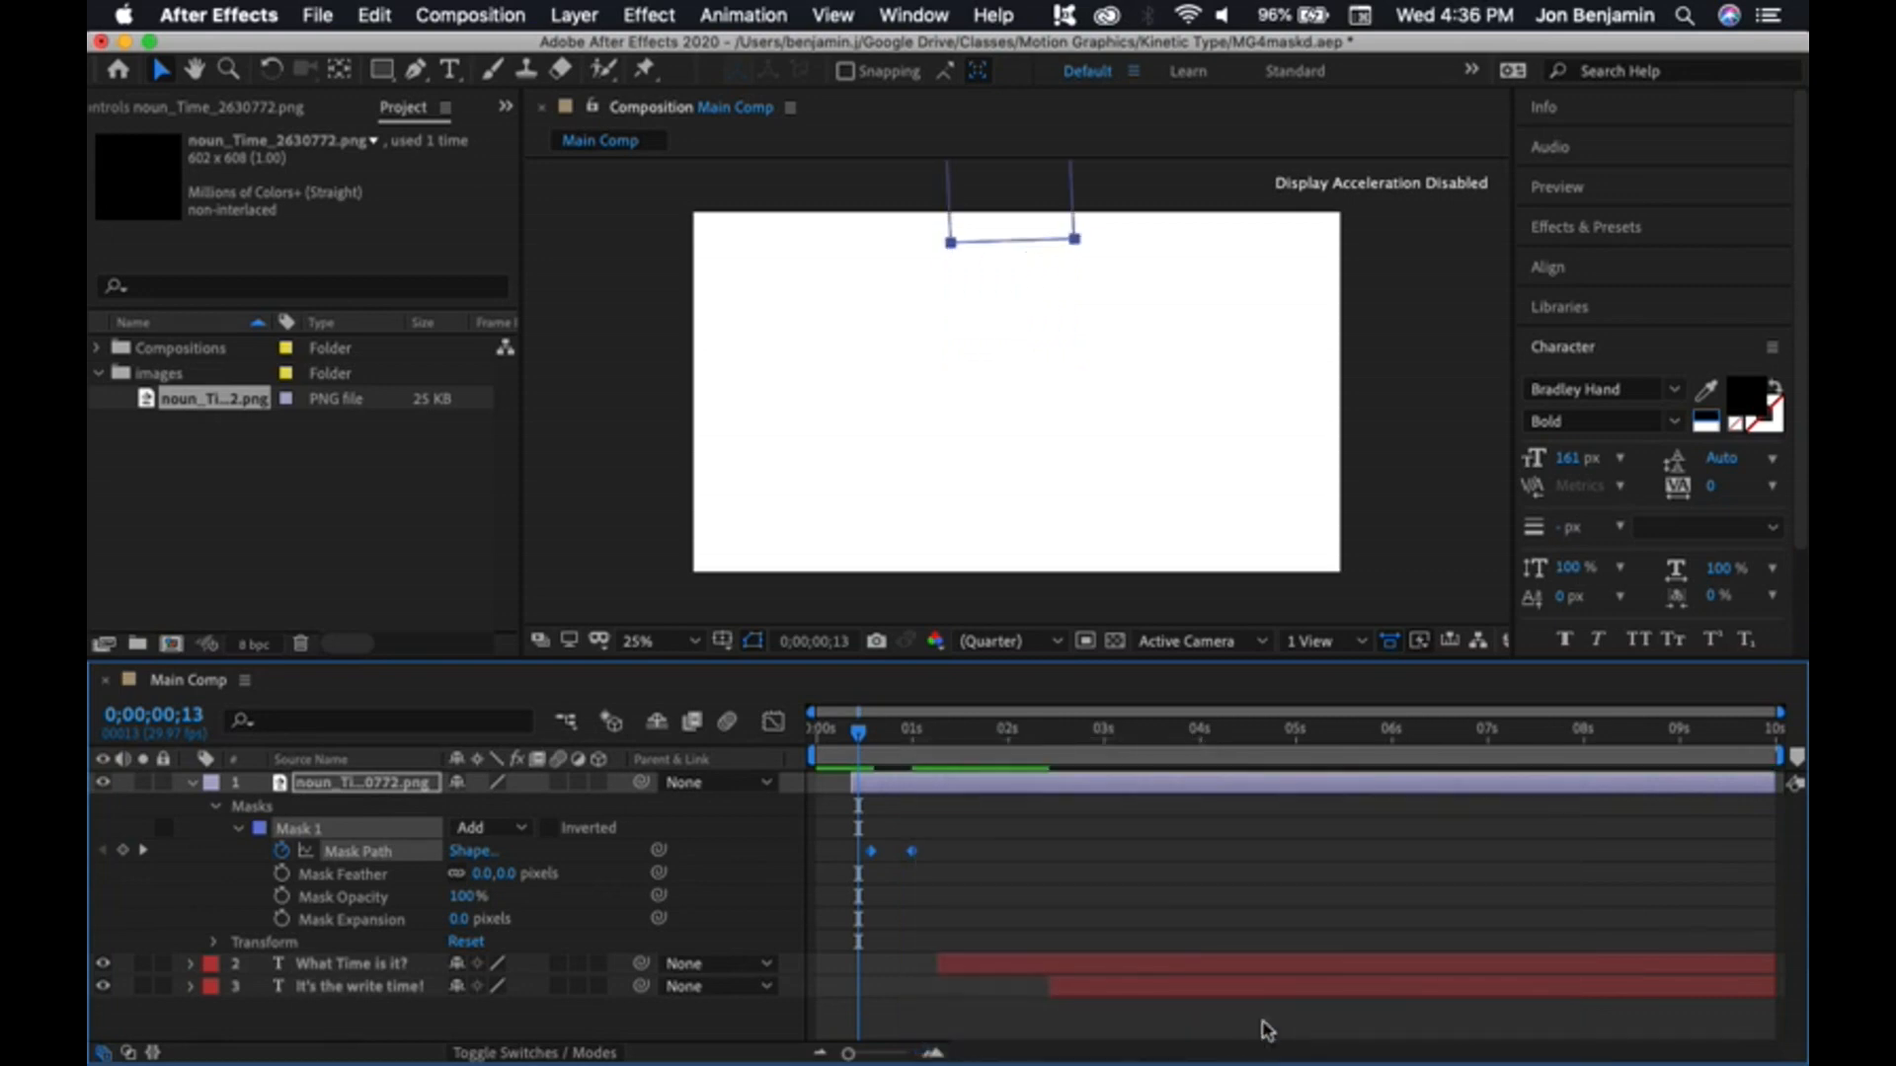
- Rearrange the two Mask Path keyframes by hand, with the raised mask position first and the mask covering the icon at 1 second
{"action": "mouse_move", "coordinate": [853, 733]}
{"action": "left_mouse_down"}
{"action": "mouse_move", "coordinate": [920, 746]}
{"action": "mouse_move", "coordinate": [858, 757]}
{"action": "mouse_move", "coordinate": [923, 747]}
{"action": "mouse_move", "coordinate": [854, 752]}
{"action": "left_mouse_up"}
{"action": "left_click", "coordinate": [960, 819]}
{"action": "left_click", "coordinate": [871, 851]}
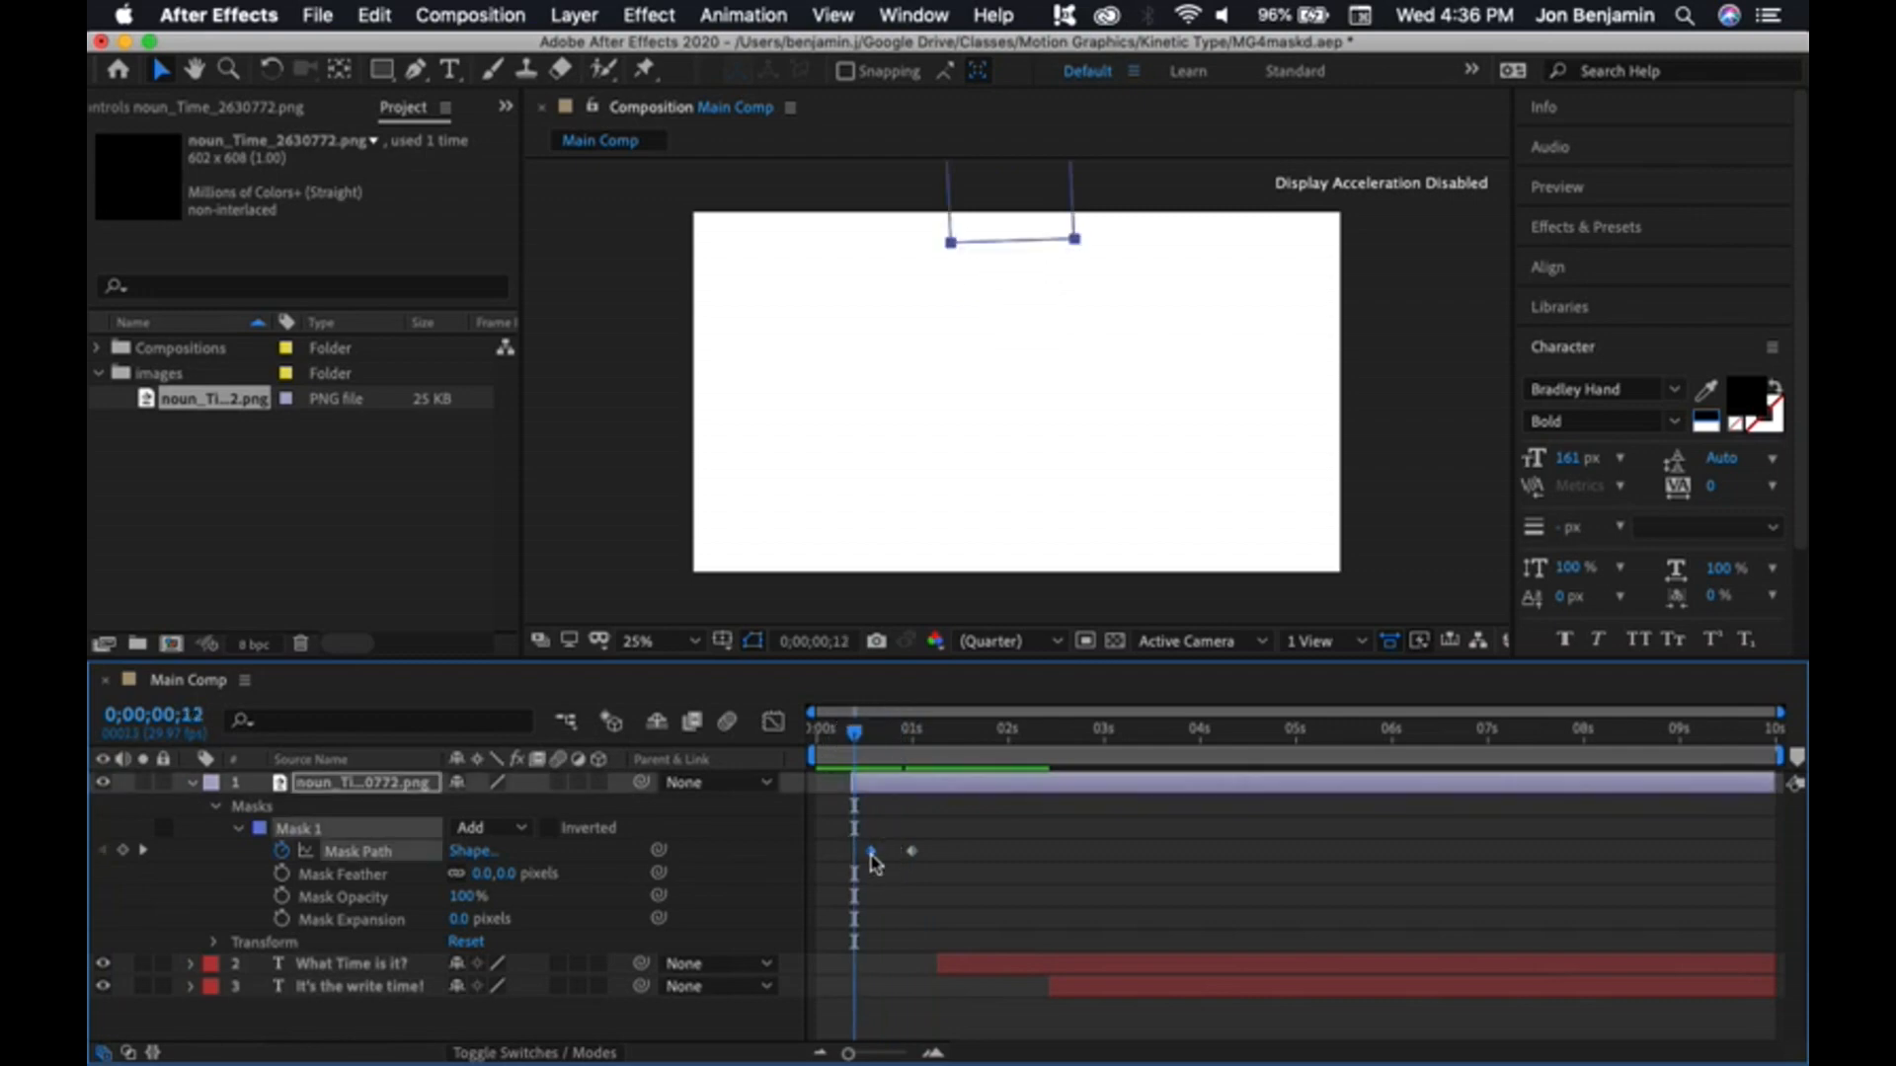
{"action": "mouse_move", "coordinate": [872, 855]}
{"action": "left_mouse_down"}
{"action": "mouse_move", "coordinate": [936, 855]}
{"action": "mouse_move", "coordinate": [872, 856]}
{"action": "left_mouse_up"}
{"action": "mouse_move", "coordinate": [855, 748]}
{"action": "left_mouse_down"}
{"action": "mouse_move", "coordinate": [940, 757]}
{"action": "mouse_move", "coordinate": [868, 744]}
{"action": "left_mouse_up"}
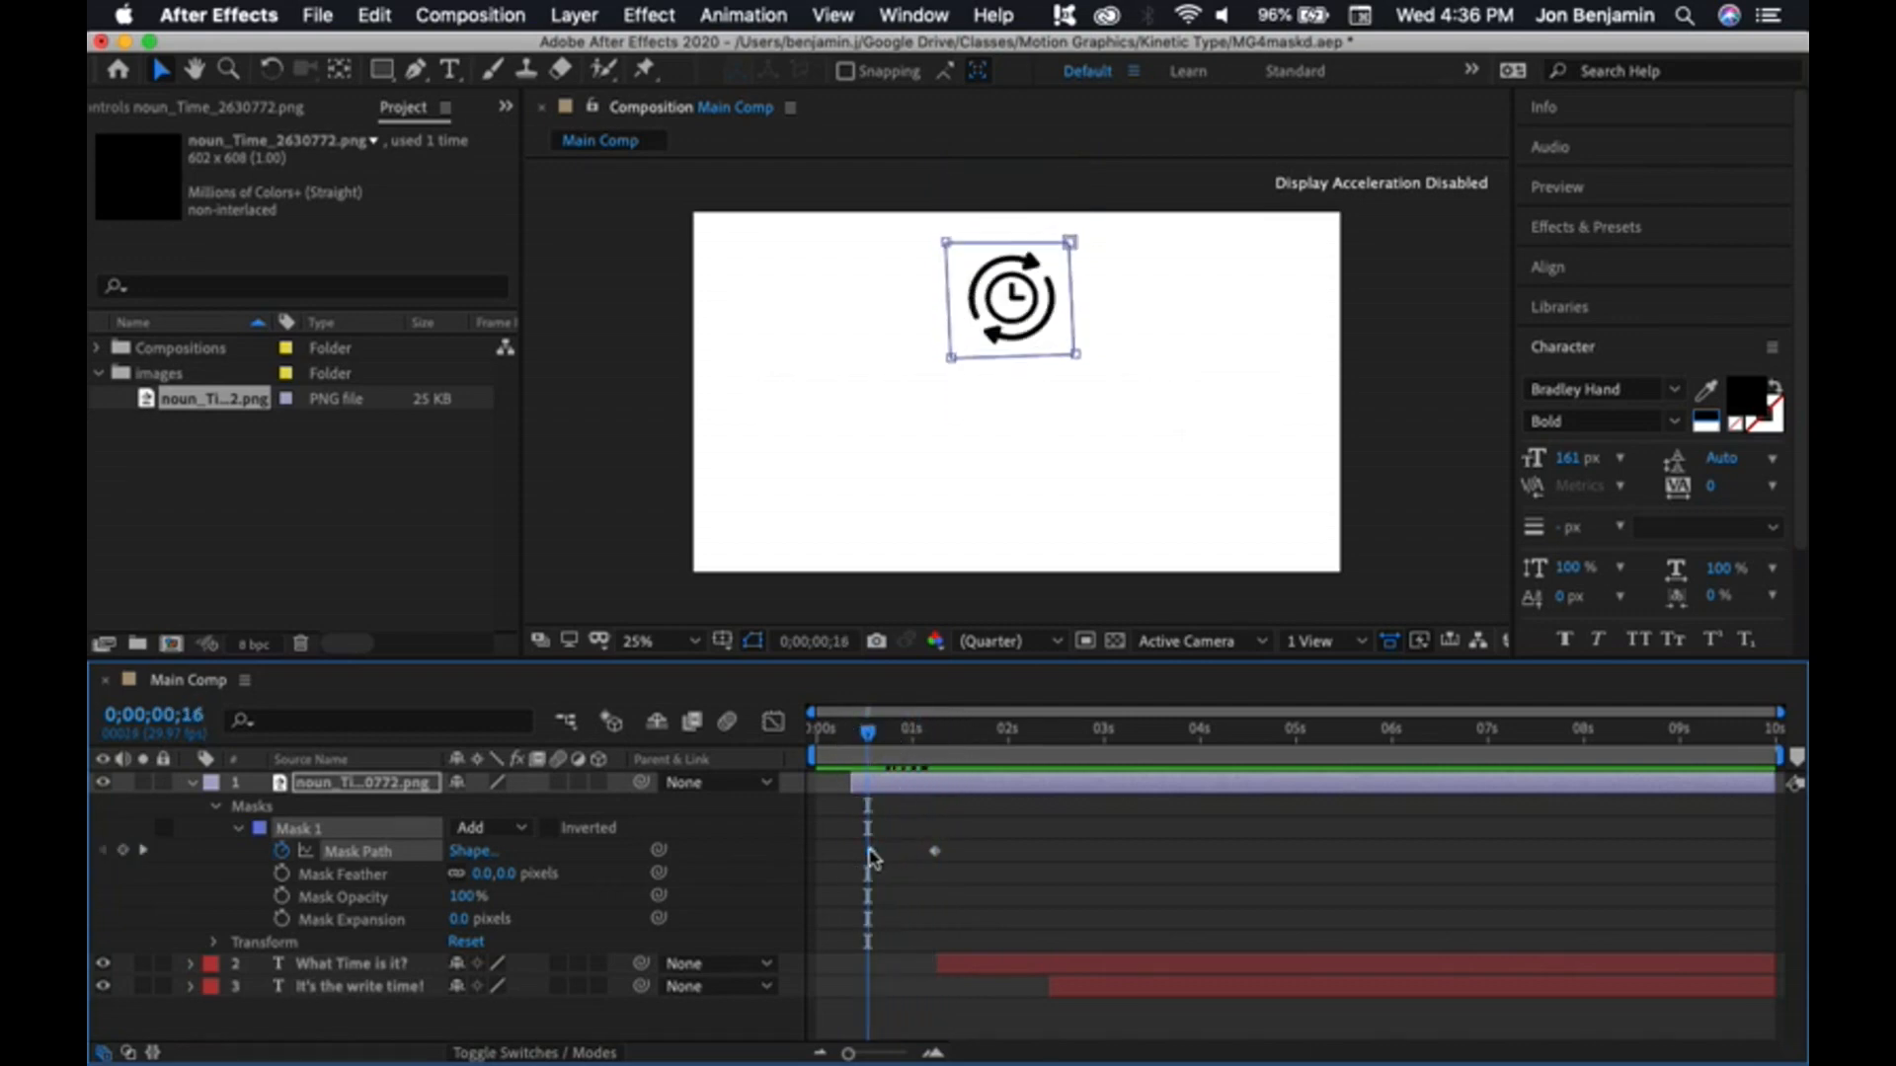
{"action": "left_click_drag", "start_coordinate": [871, 854], "coordinate": [910, 852]}
- Play back the clock icon's mask reveal from 0;00;00;10, scrub to 0;00;01;13 and collapse the icon layer's properties
{"action": "mouse_move", "coordinate": [870, 740]}
{"action": "left_mouse_down"}
{"action": "mouse_move", "coordinate": [911, 744]}
{"action": "mouse_move", "coordinate": [849, 745]}
{"action": "left_mouse_up"}
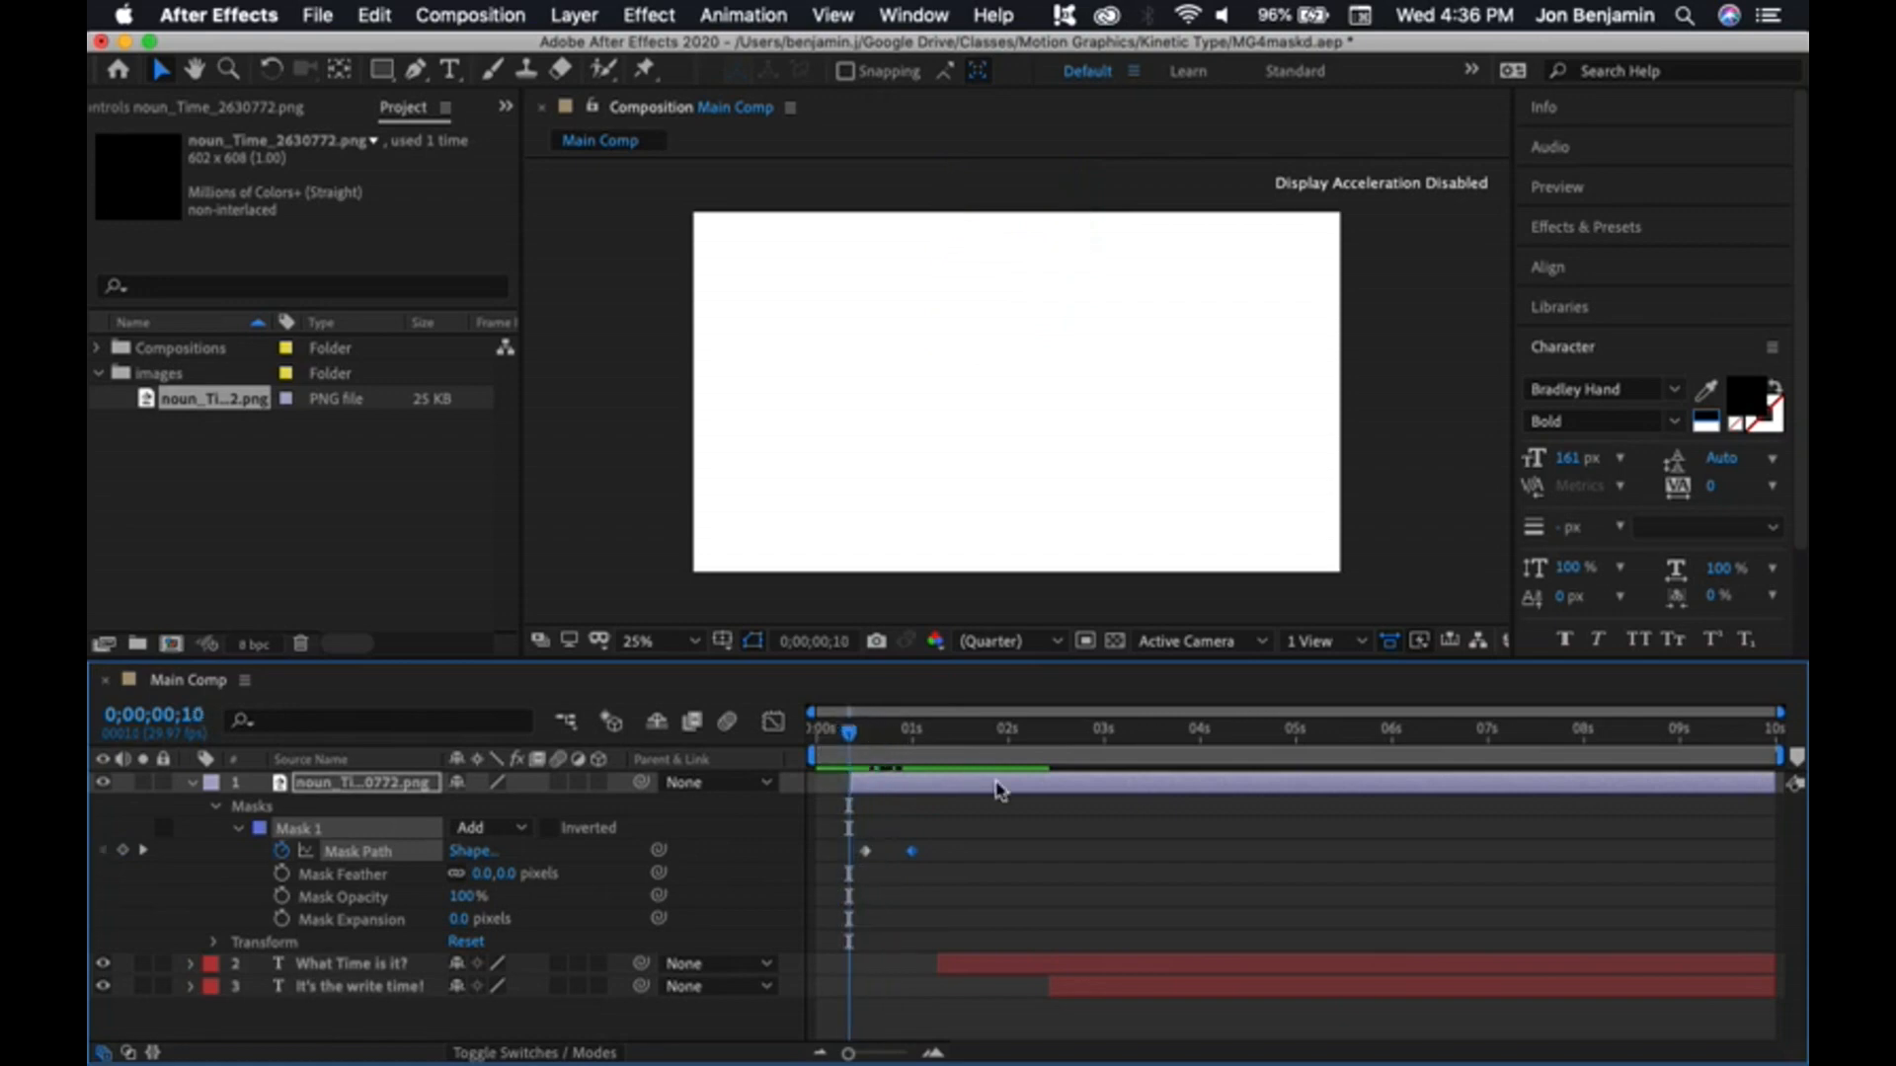
{"action": "key", "text": "space"}
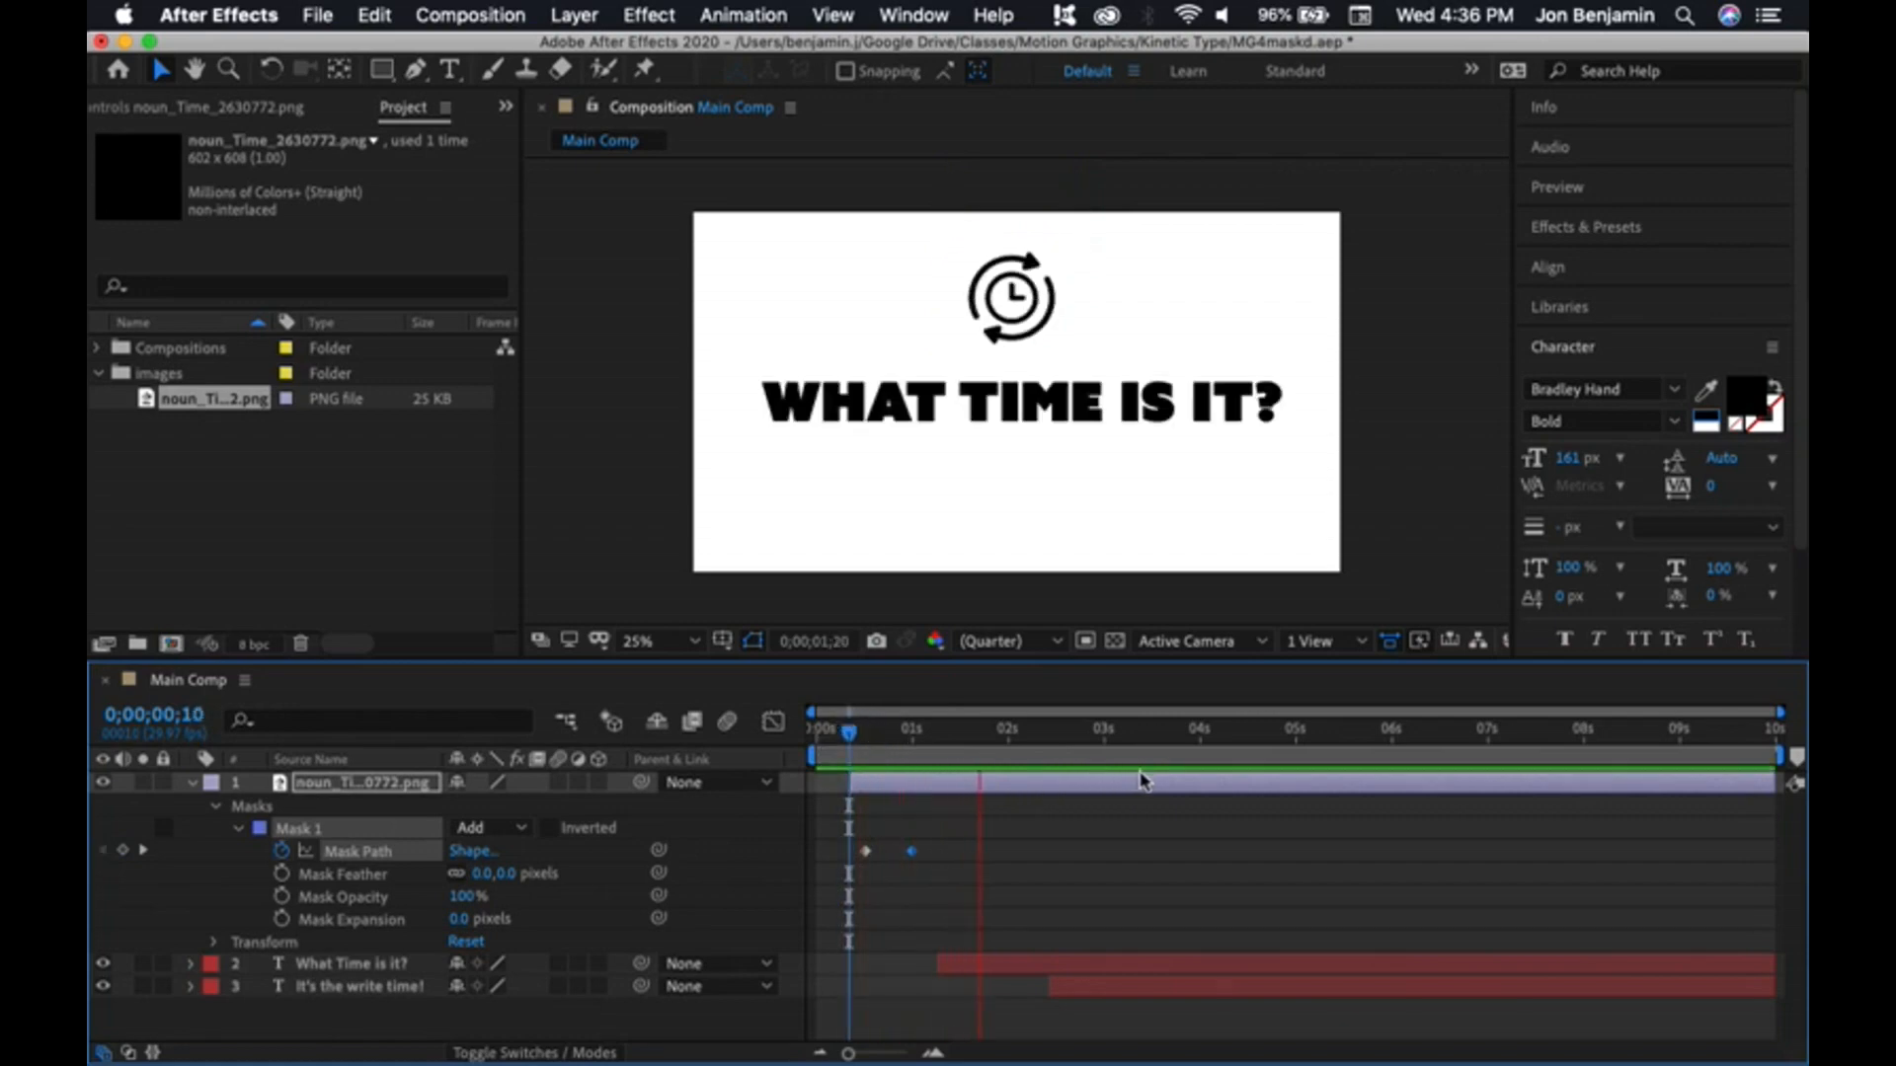
{"action": "key", "text": "space"}
{"action": "left_click_drag", "start_coordinate": [1016, 735], "coordinate": [953, 742]}
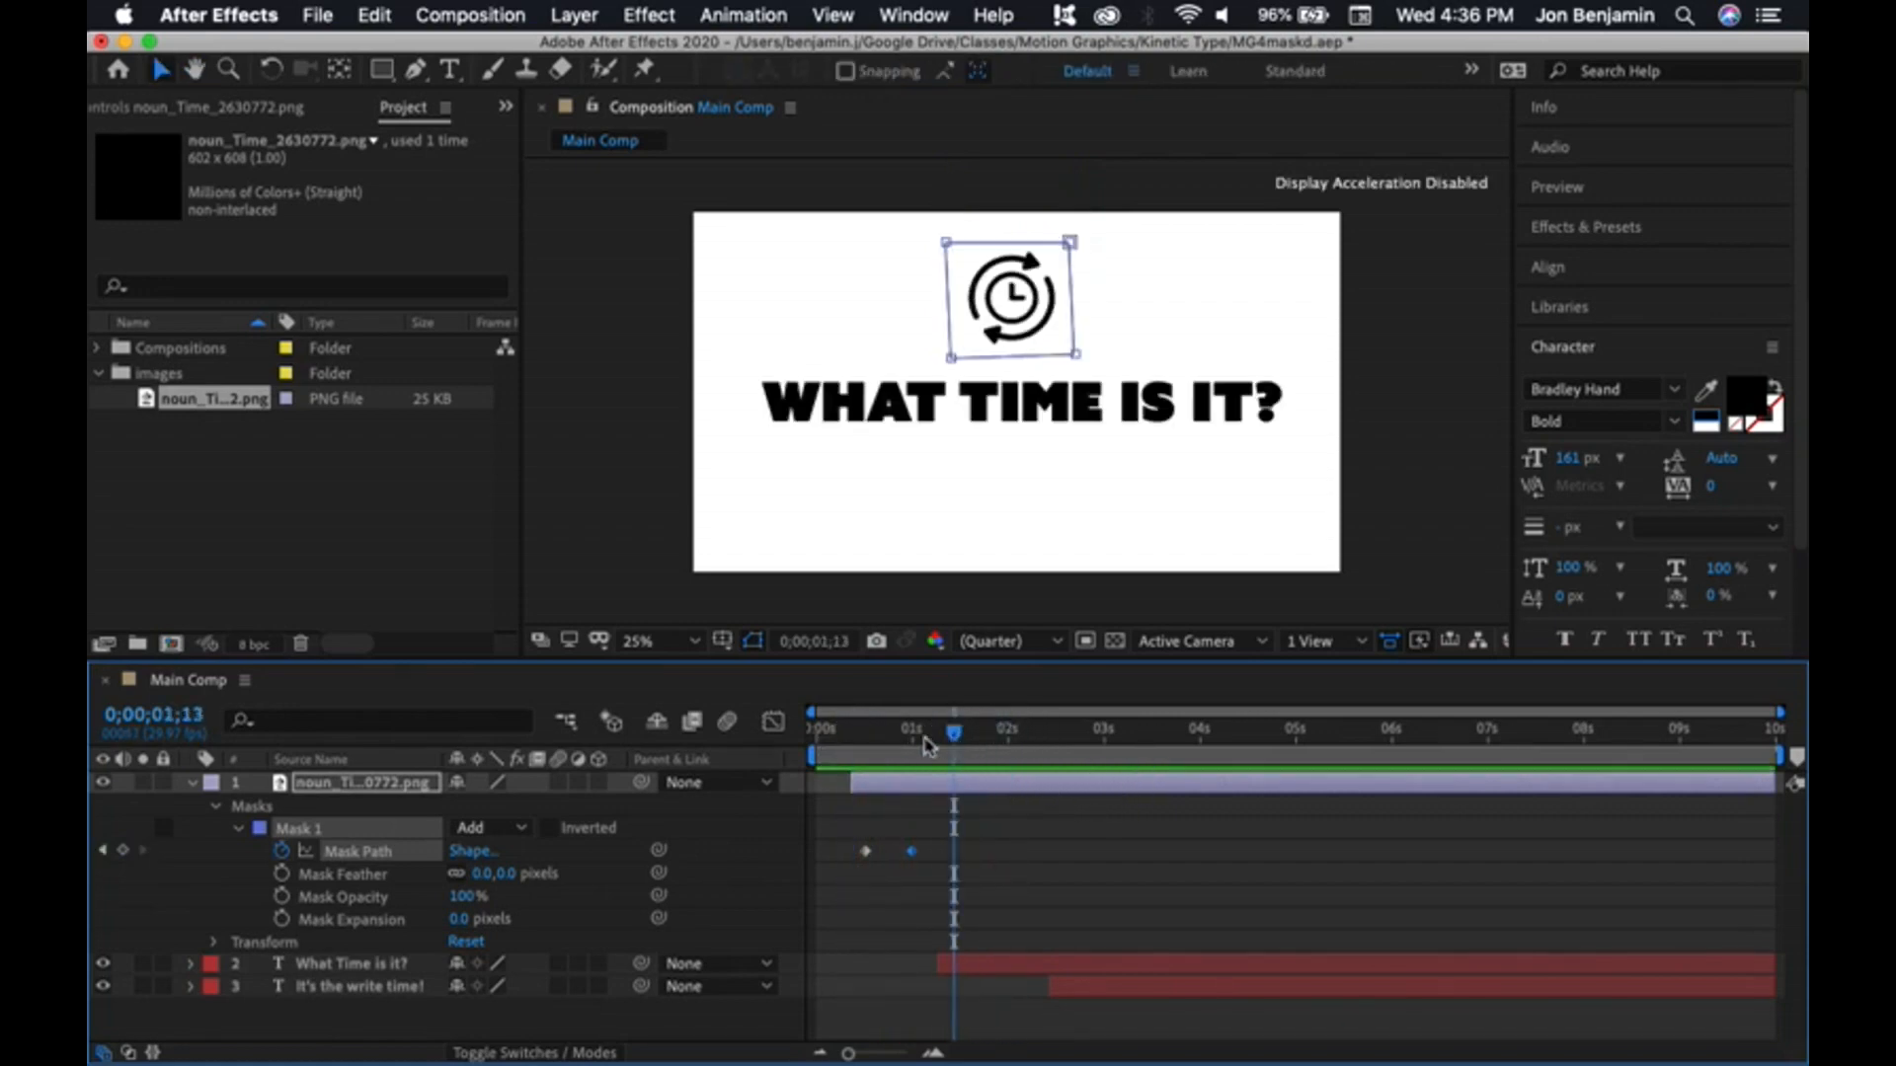
{"action": "left_click", "coordinate": [193, 783]}
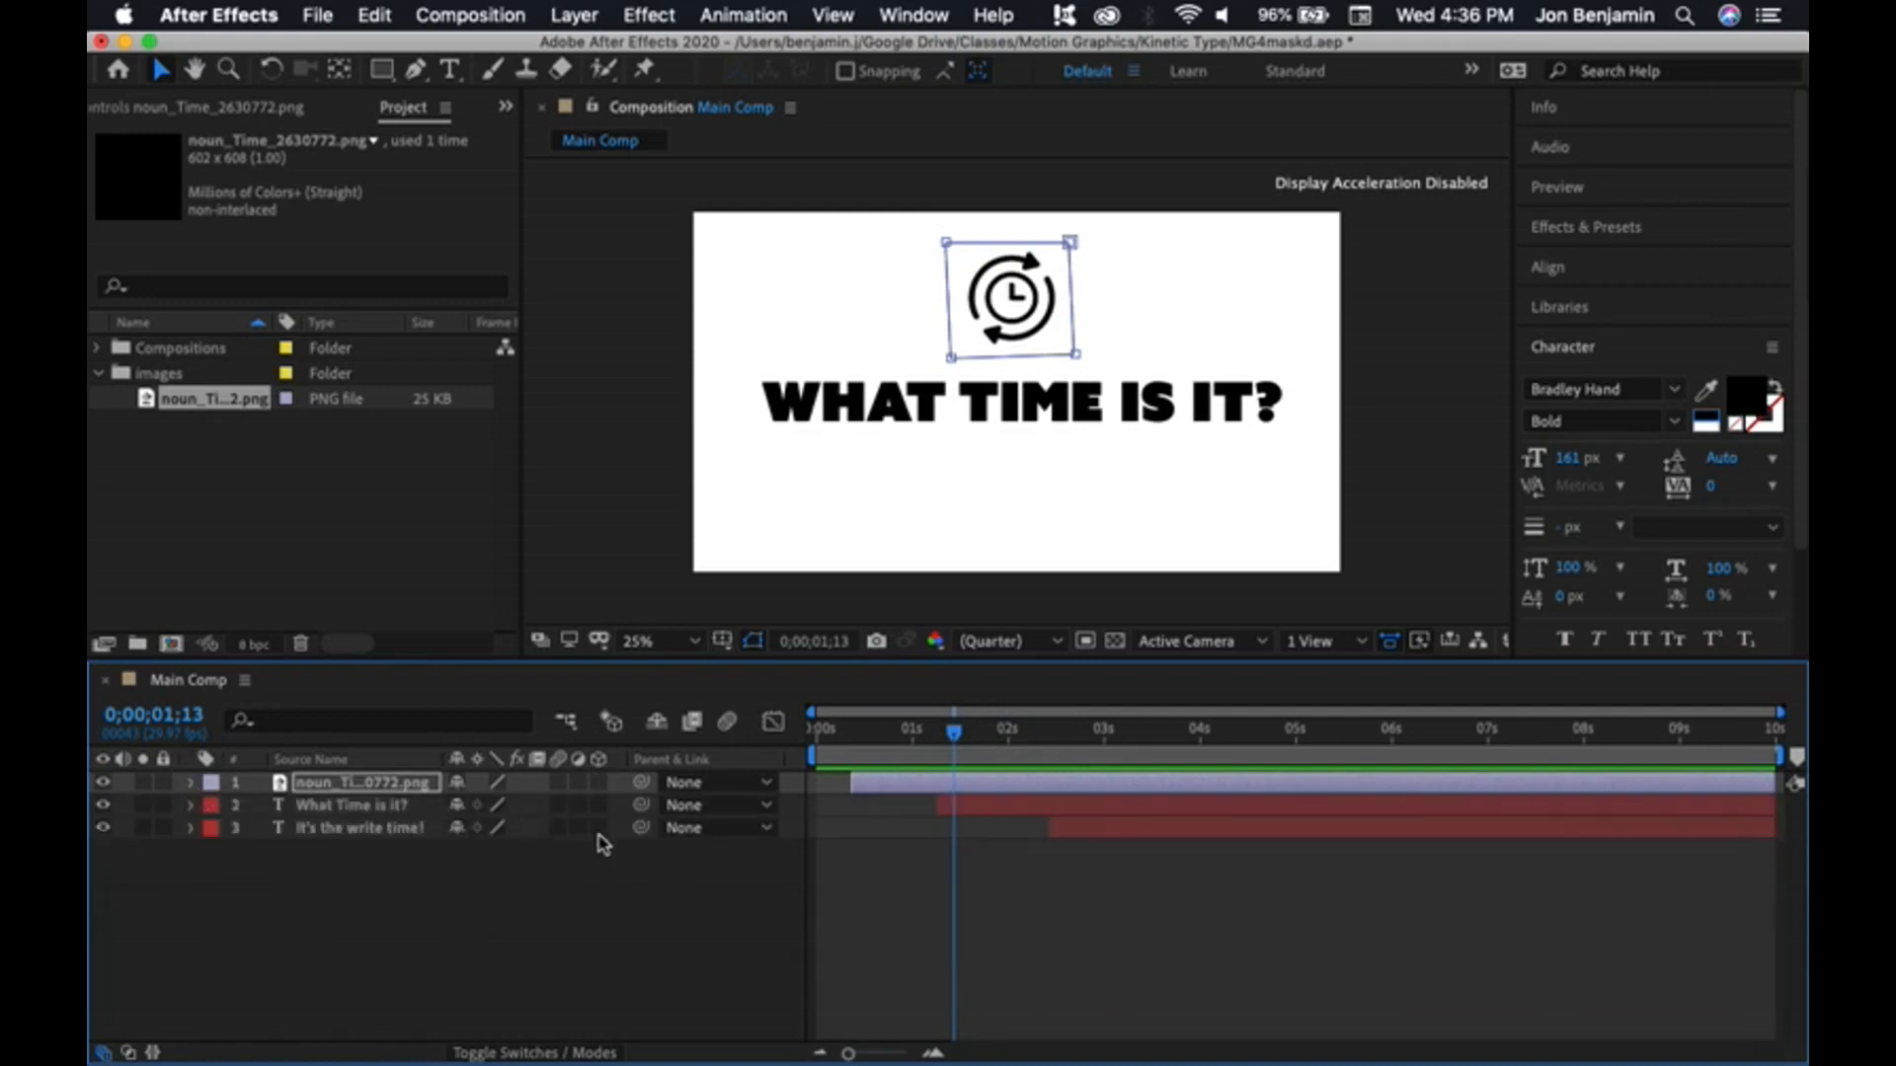
{"action": "left_click", "coordinate": [1038, 807]}
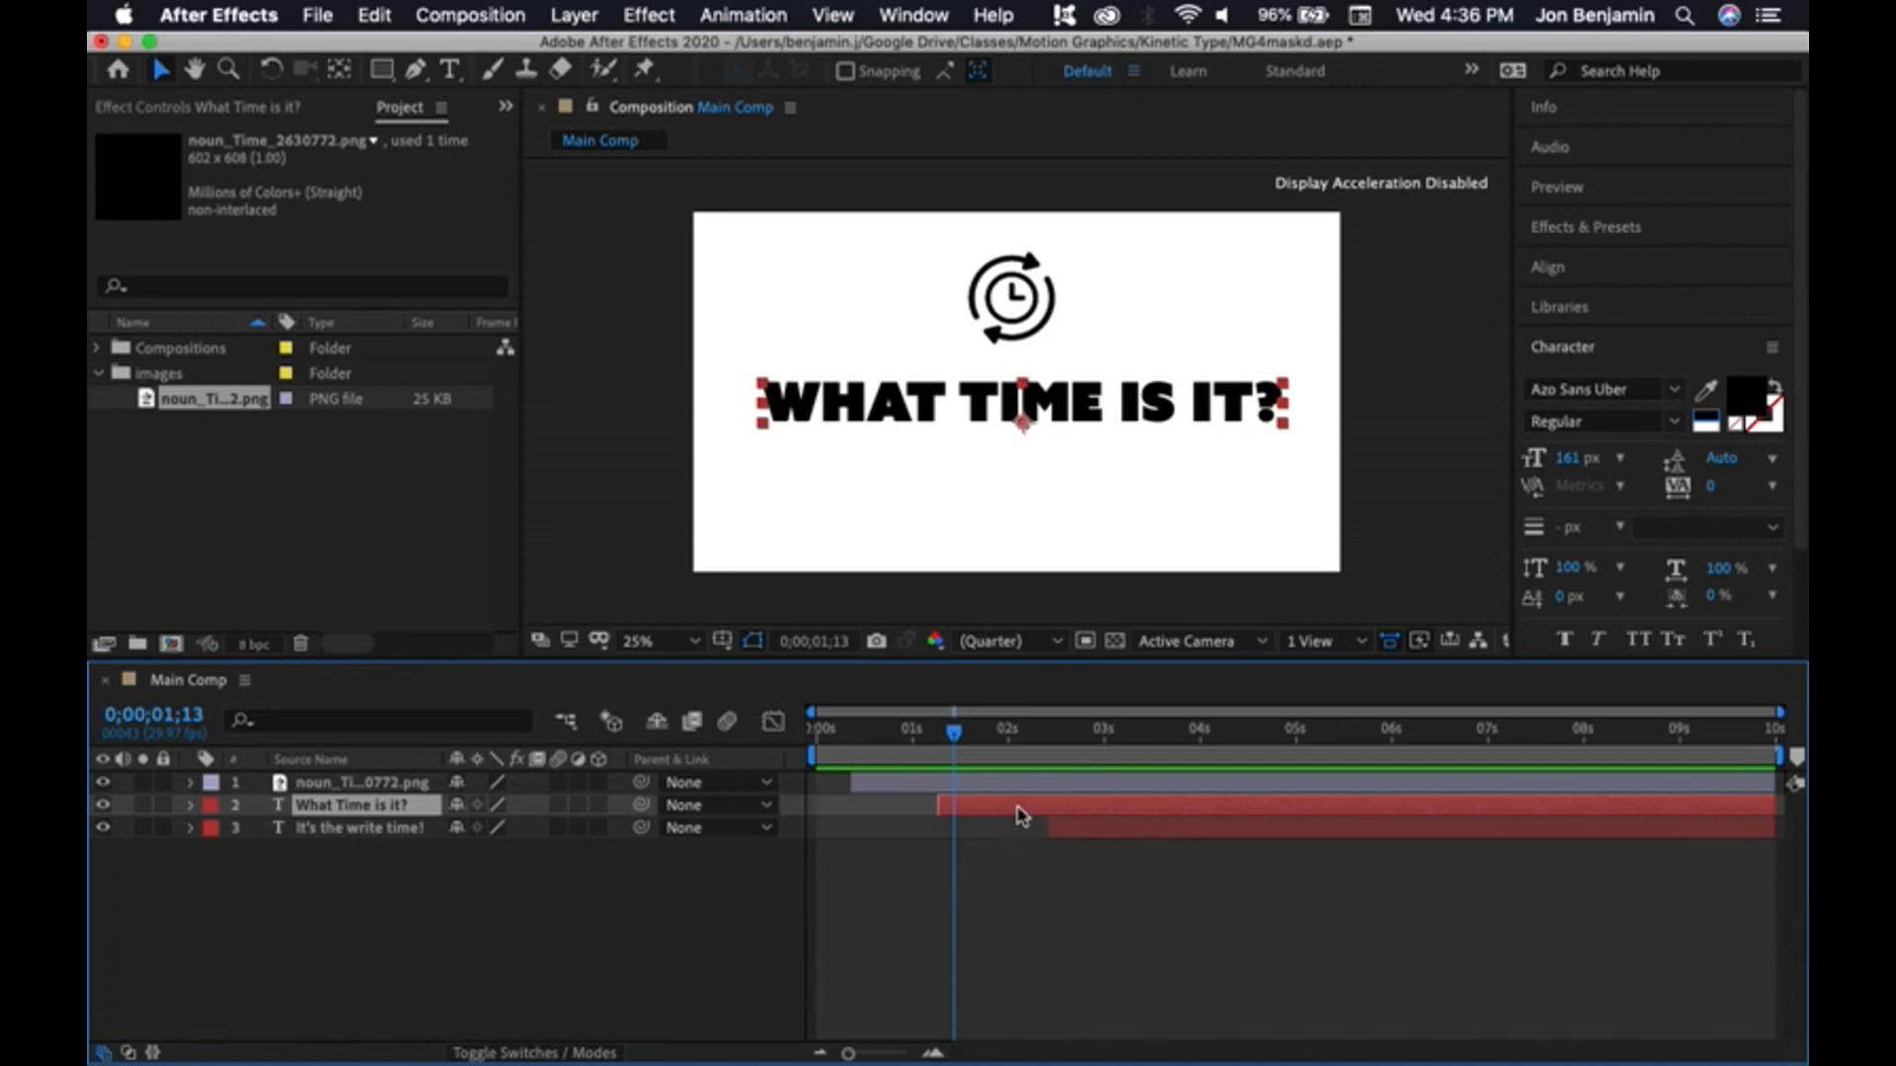
{"action": "left_click", "coordinate": [1020, 887]}
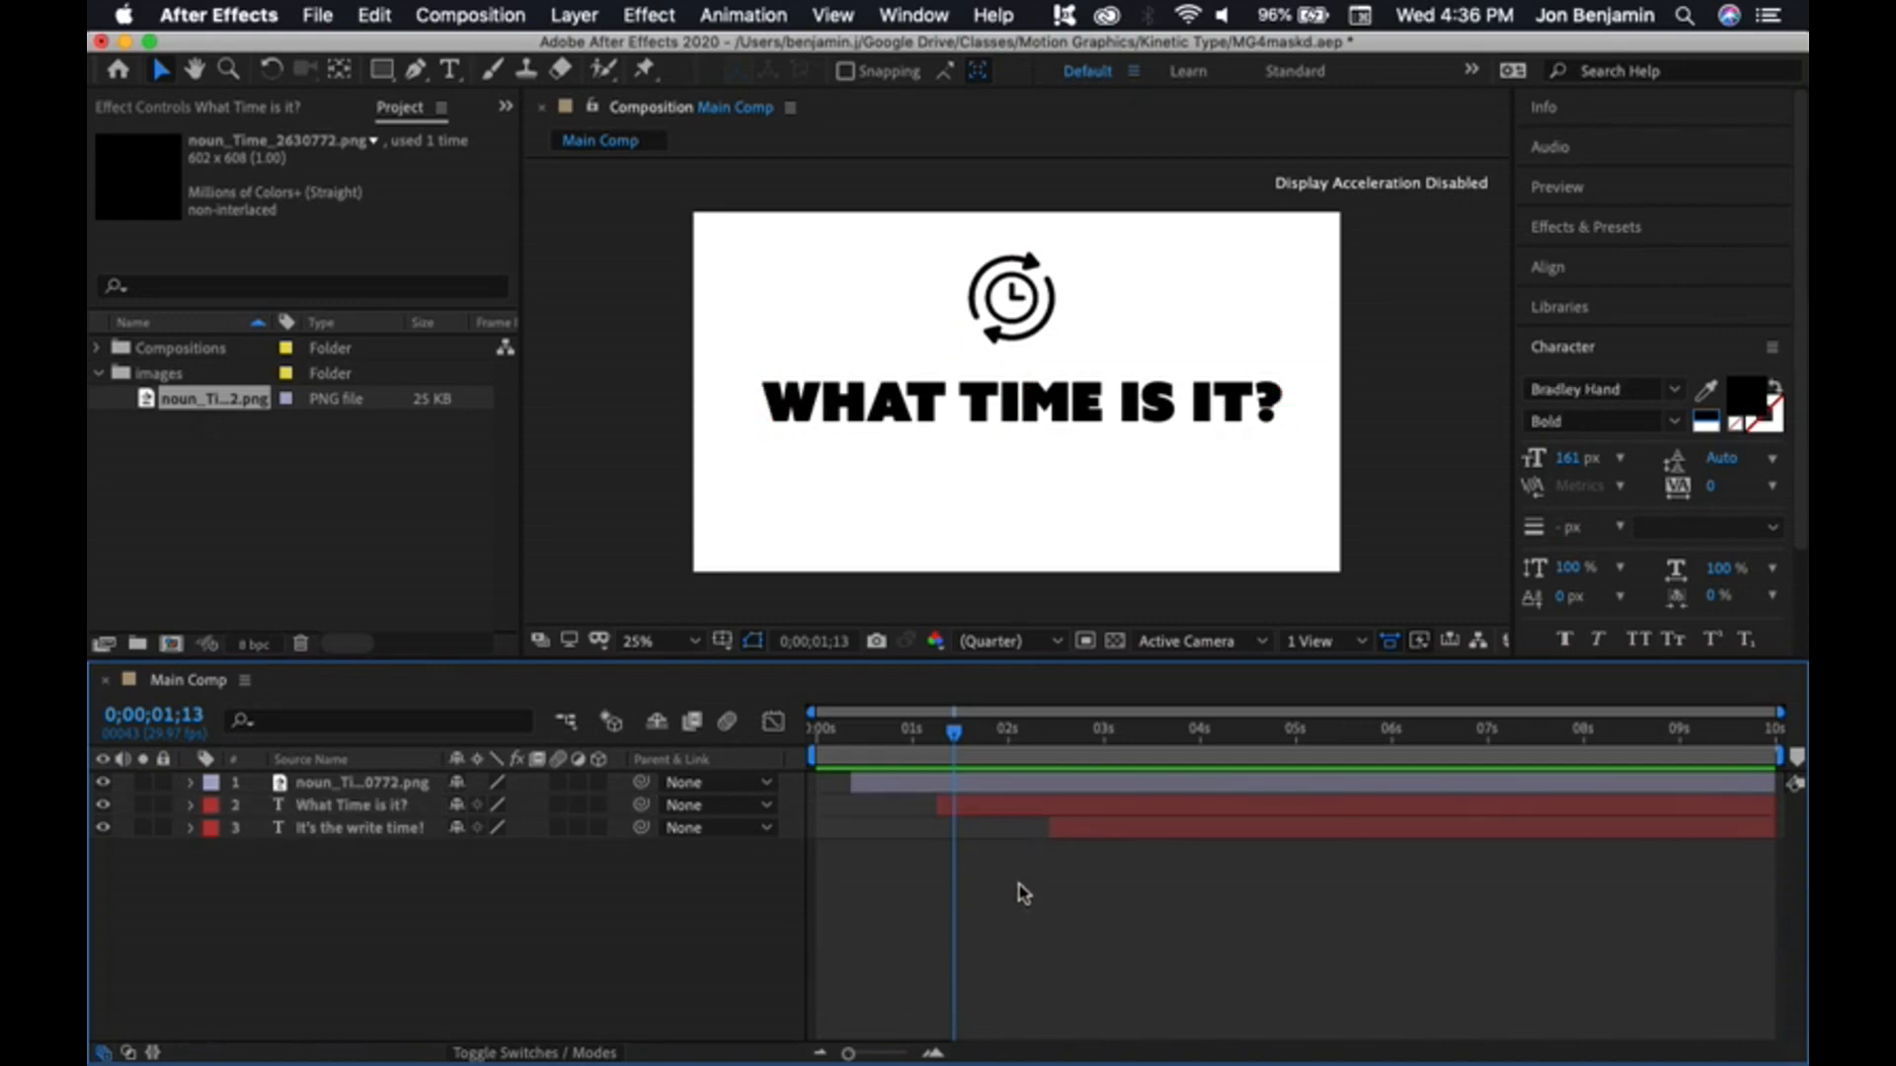
{"action": "left_click", "coordinate": [1027, 807]}
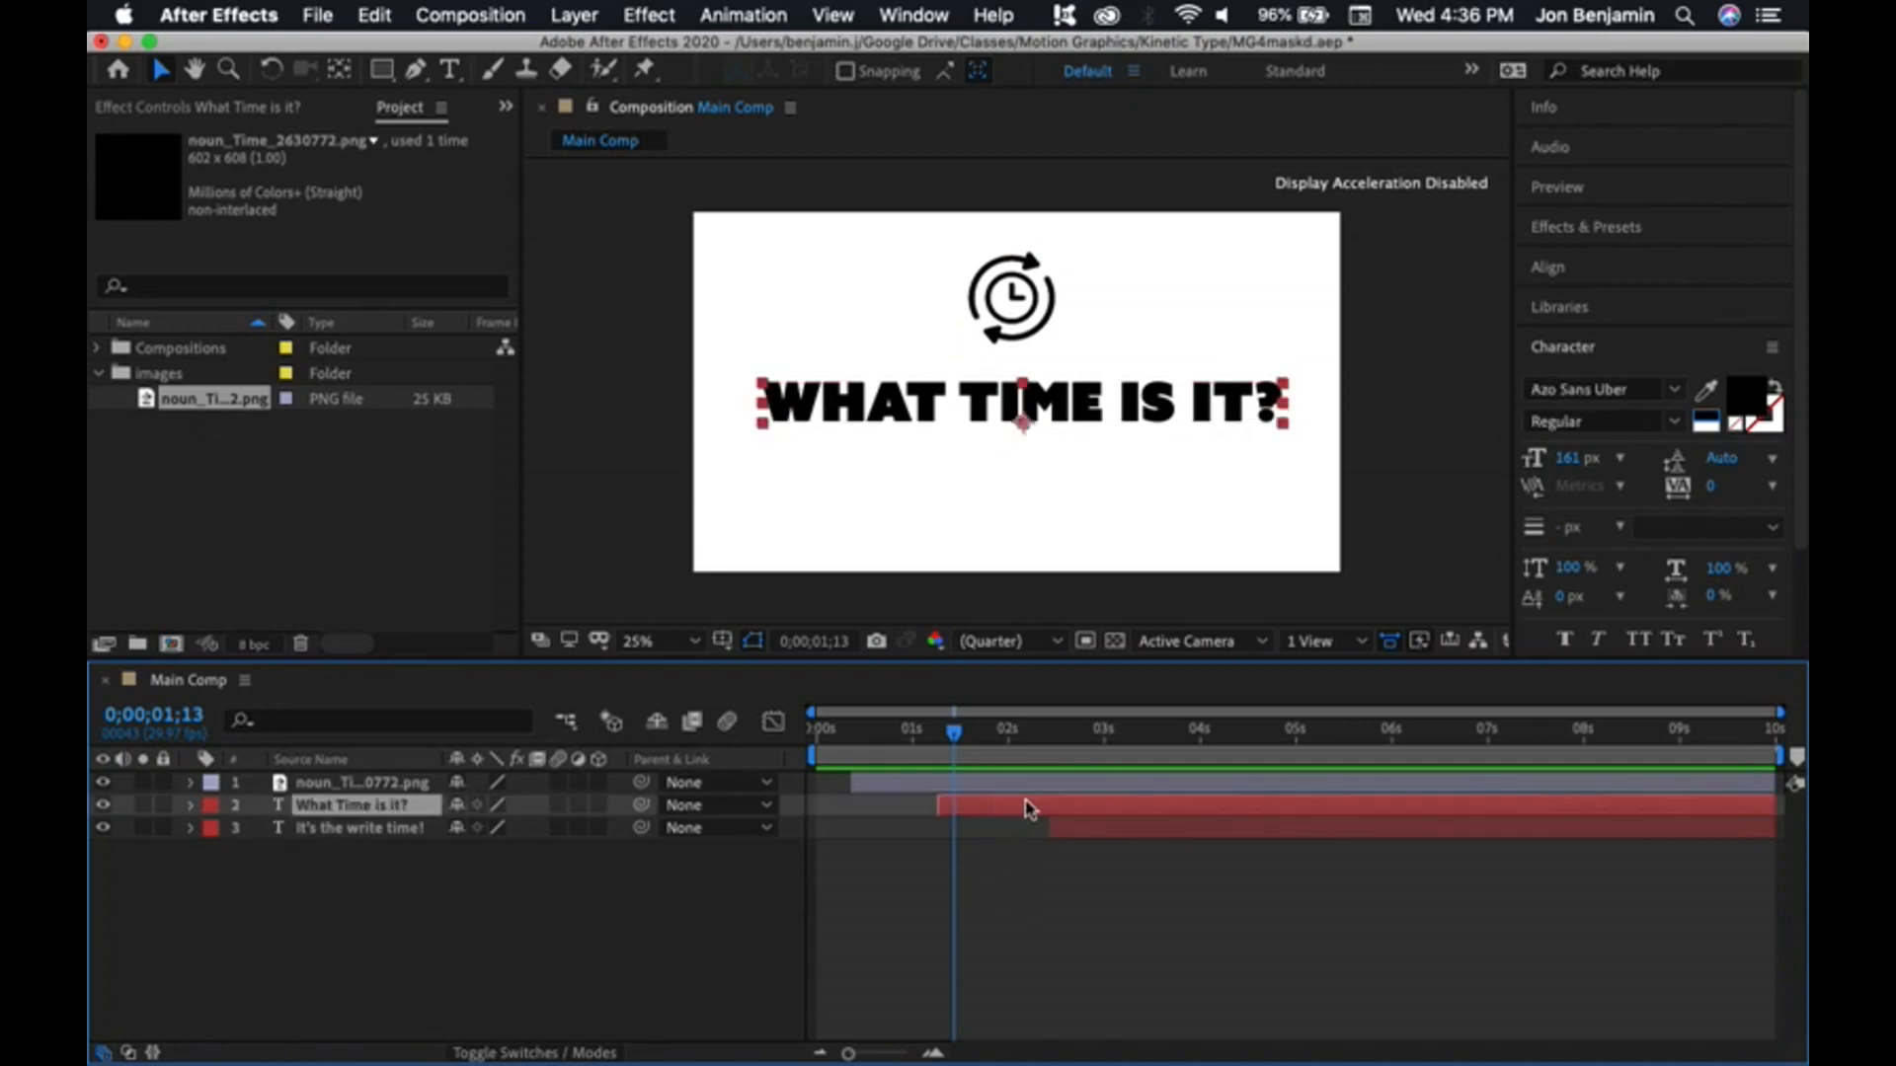
{"action": "left_click", "coordinate": [991, 914]}
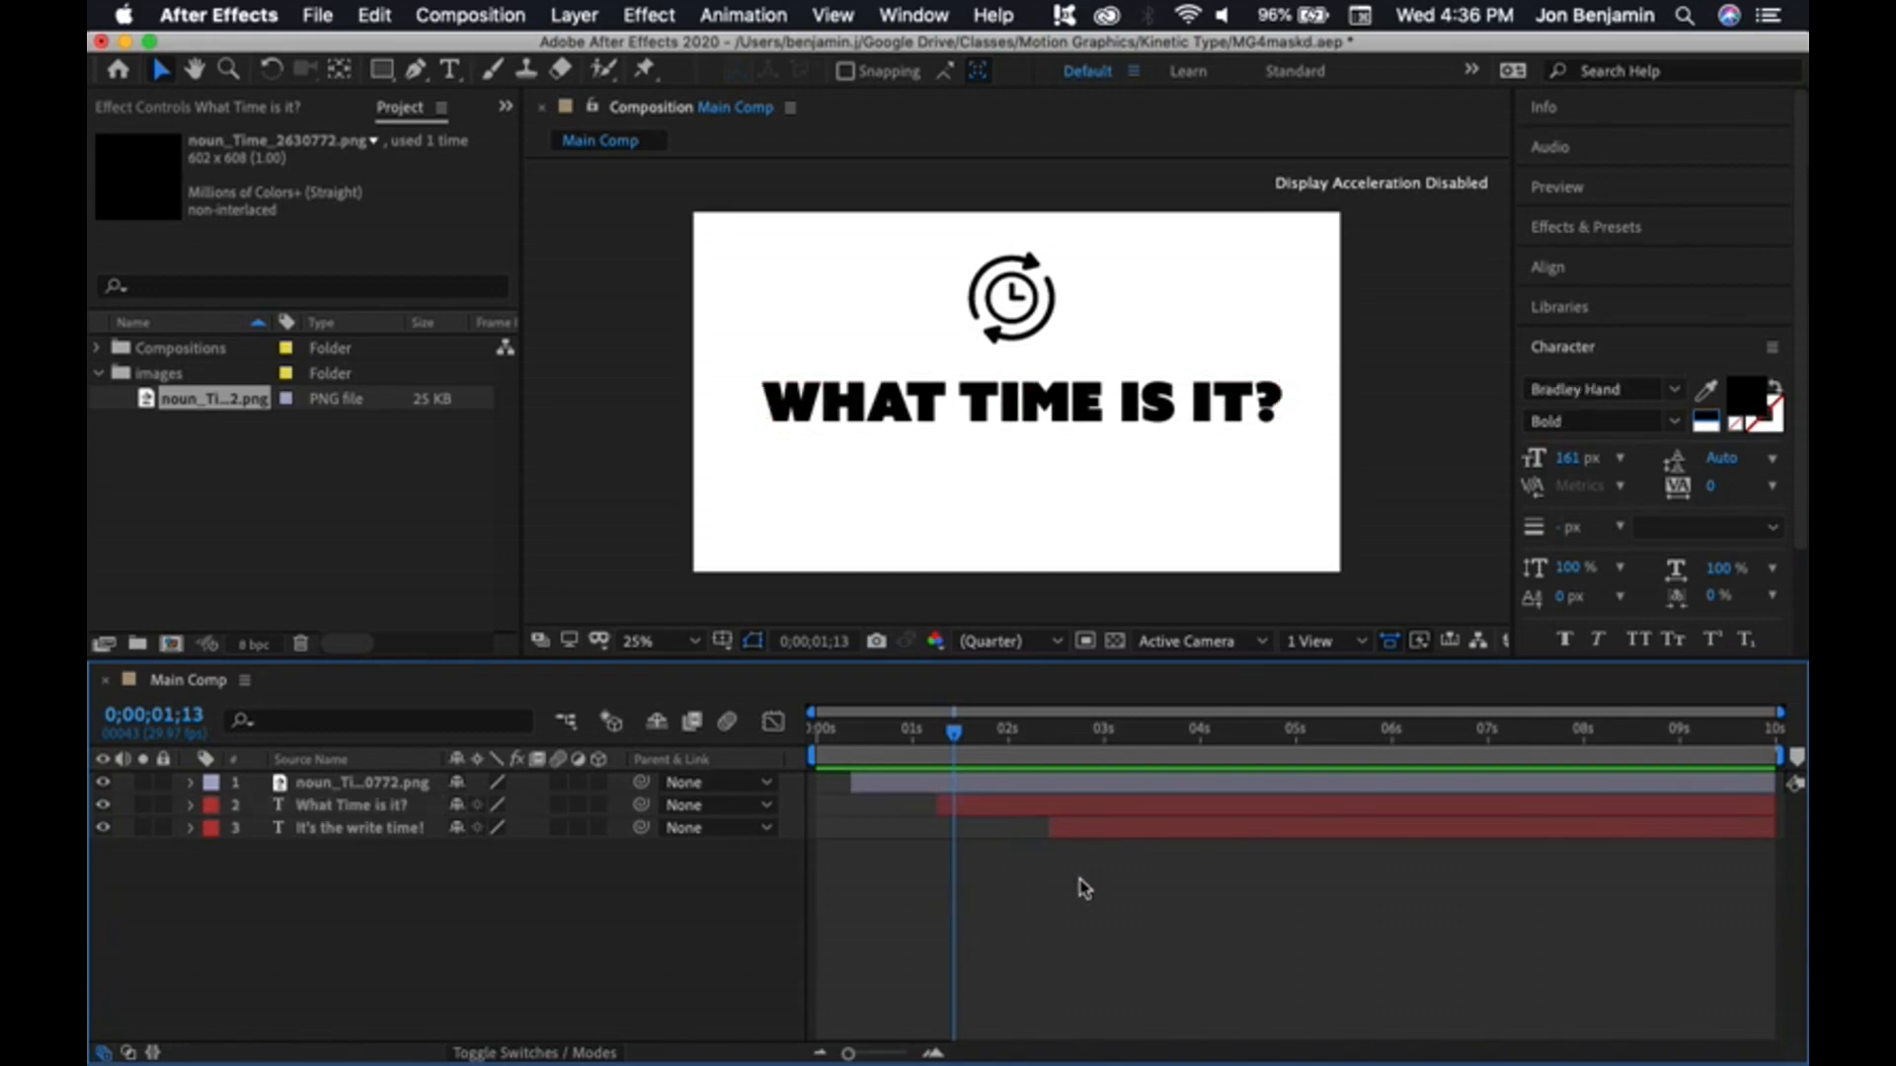
{"action": "left_click", "coordinate": [1034, 807]}
{"action": "left_click", "coordinate": [1038, 911]}
{"action": "left_click", "coordinate": [1025, 784]}
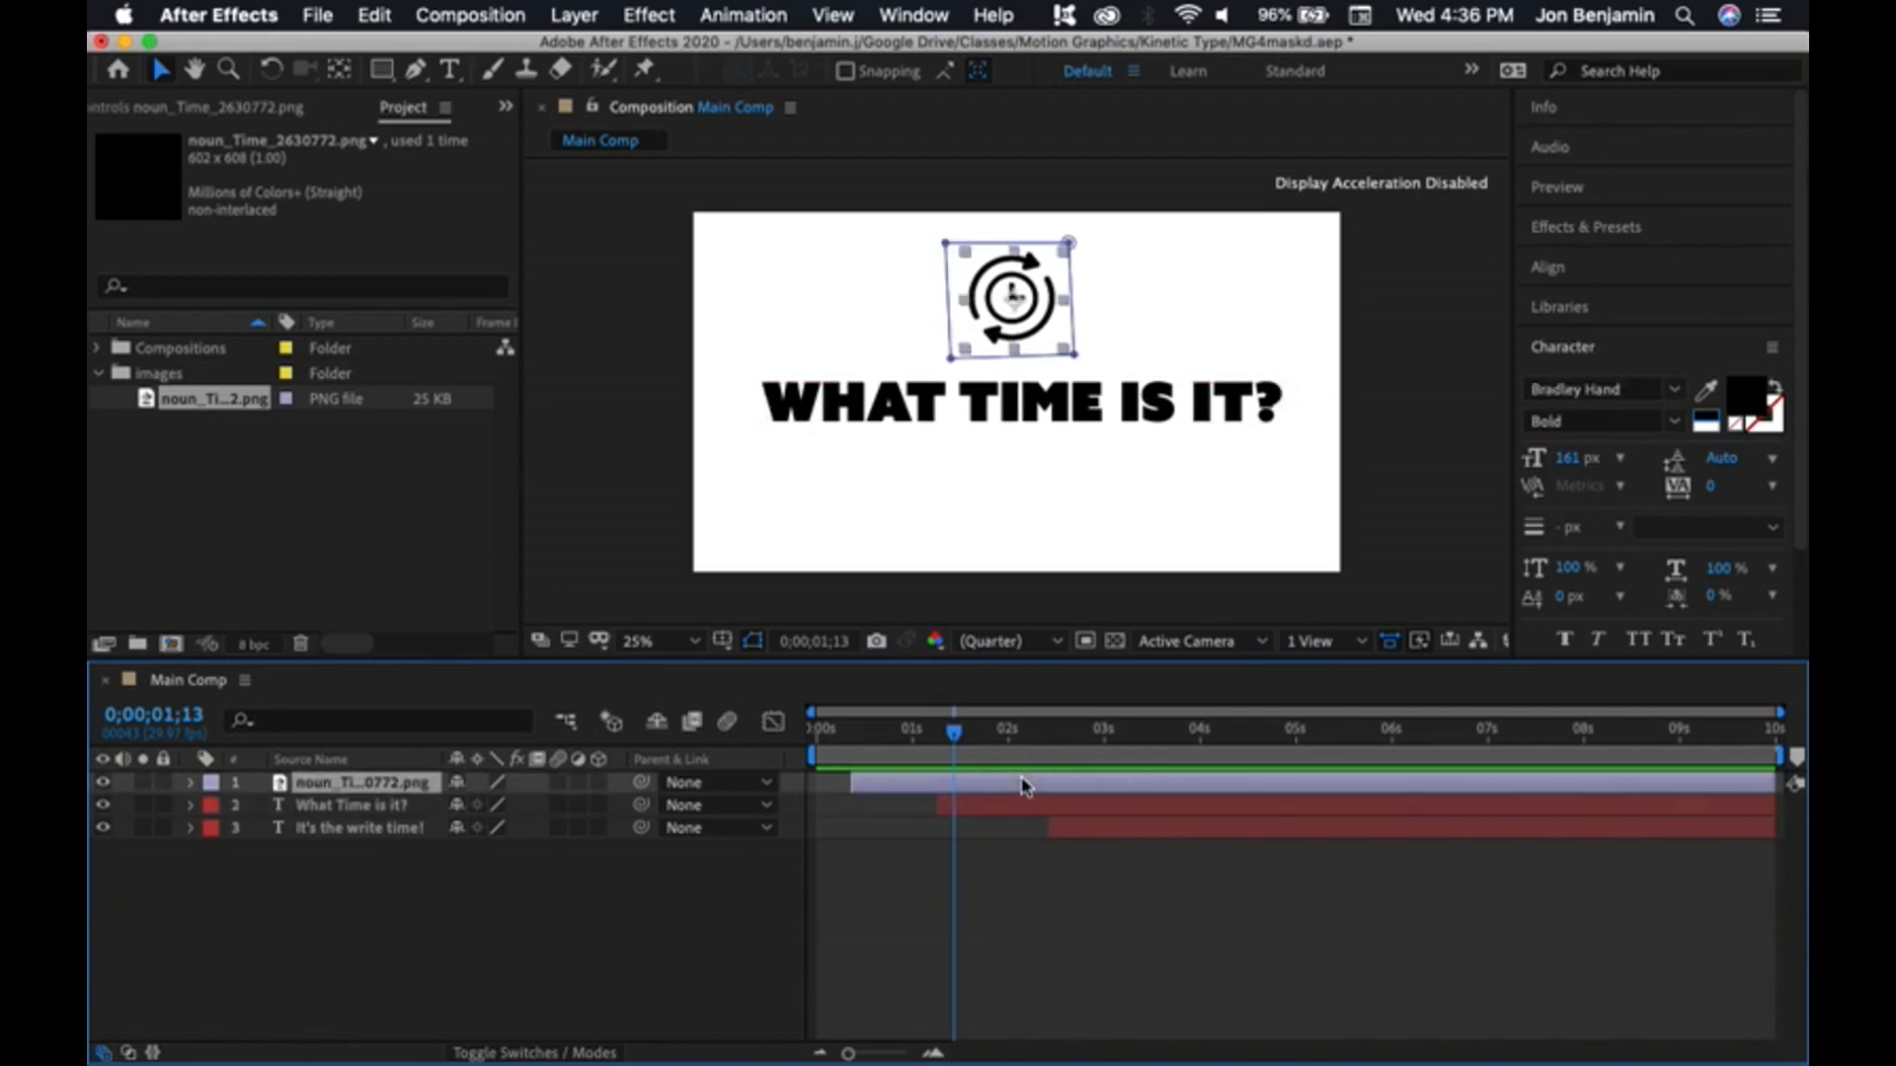
{"action": "left_click", "coordinate": [1045, 821]}
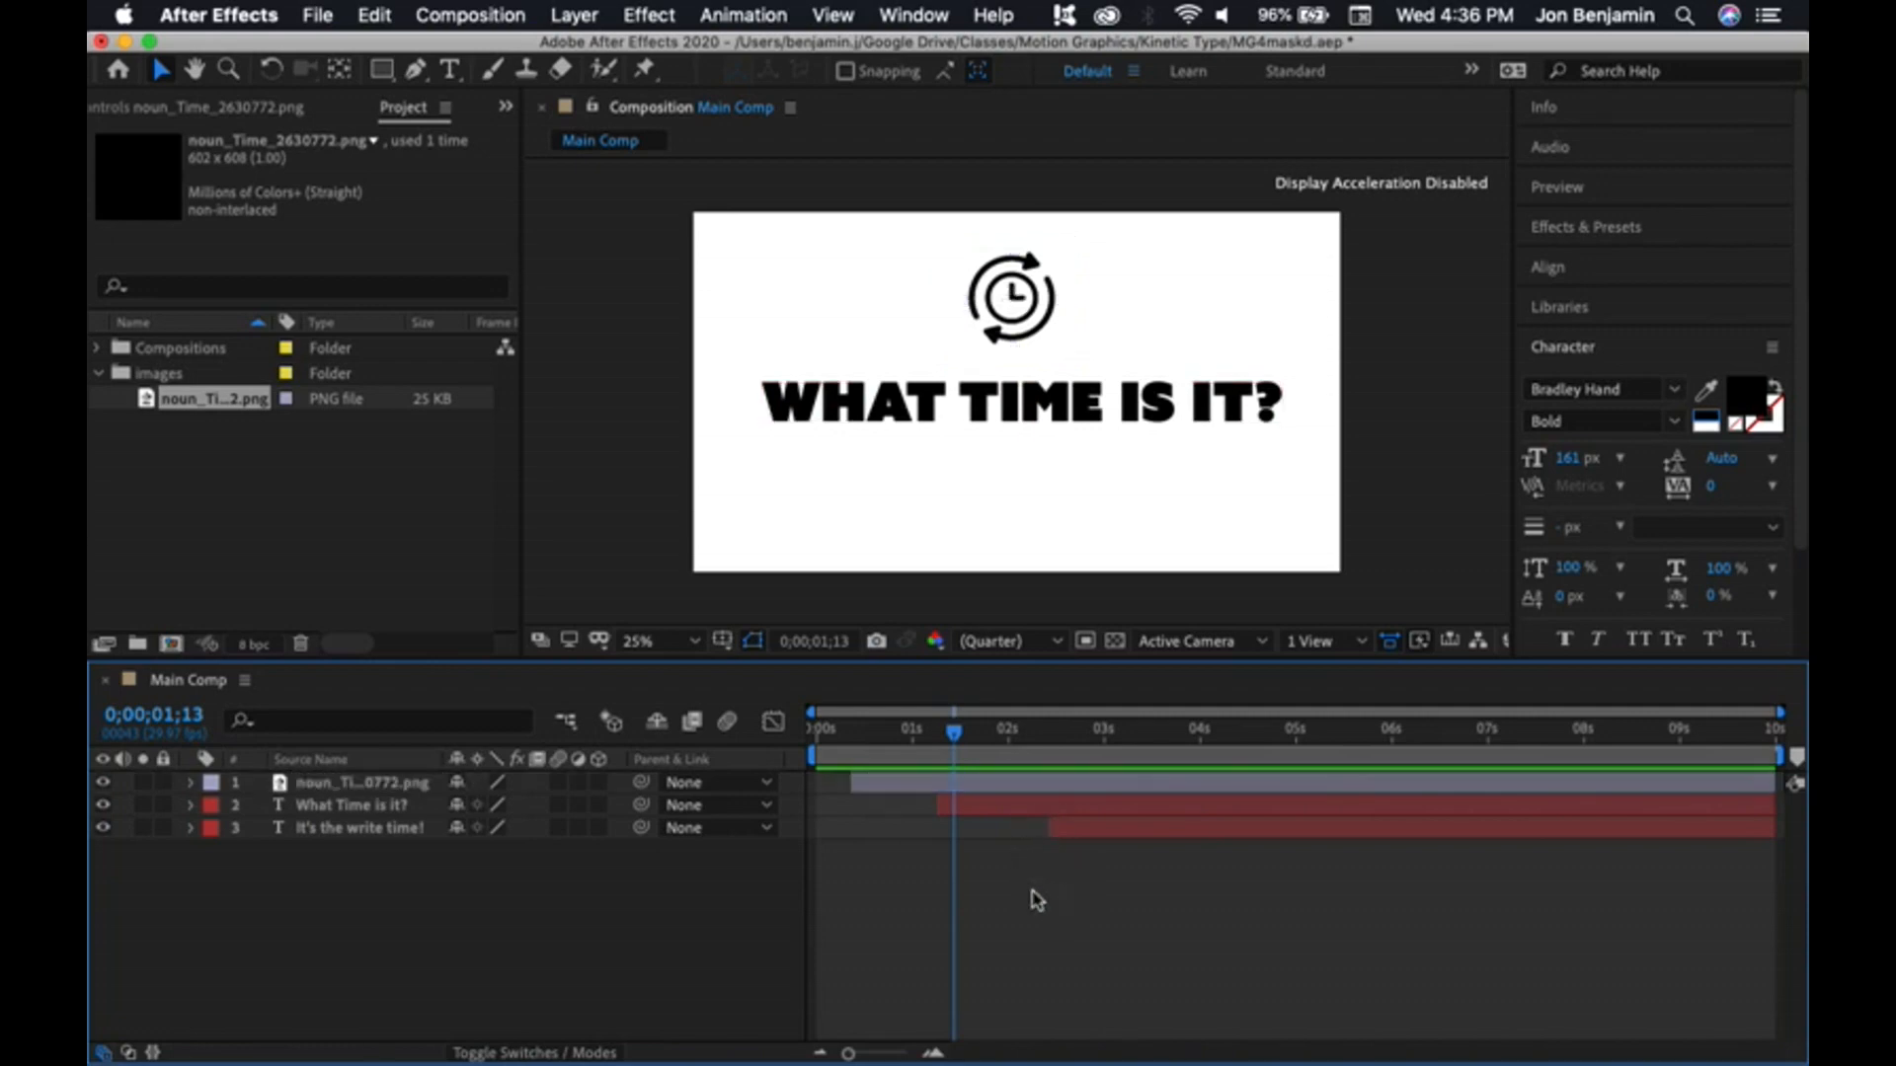
- Draw a filled rectangle shape that completely covers the "WHAT TIME IS IT?" text, and collapse the new shape layer's properties
{"action": "left_click", "coordinate": [384, 73]}
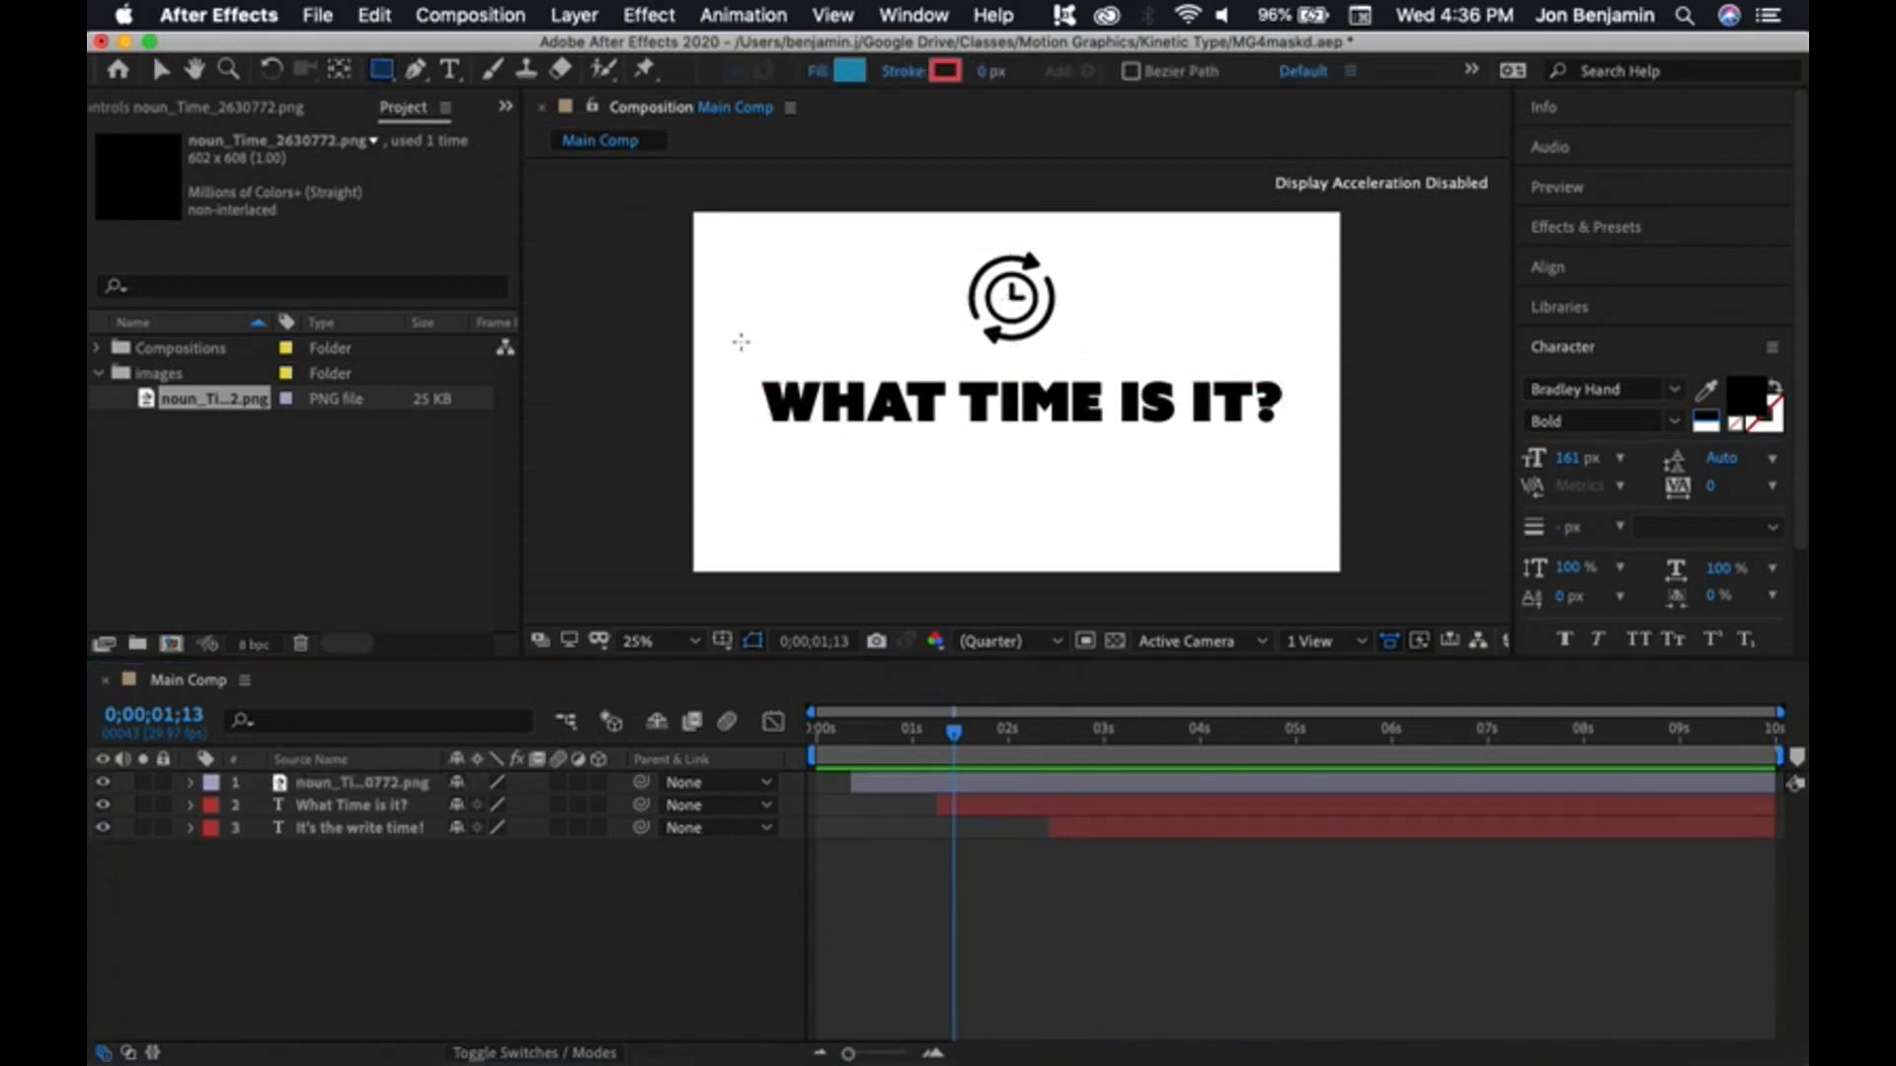
{"action": "mouse_move", "coordinate": [742, 358]}
{"action": "left_mouse_down"}
{"action": "mouse_move", "coordinate": [978, 423]}
{"action": "mouse_move", "coordinate": [1261, 402]}
{"action": "mouse_move", "coordinate": [1301, 430]}
{"action": "left_mouse_up"}
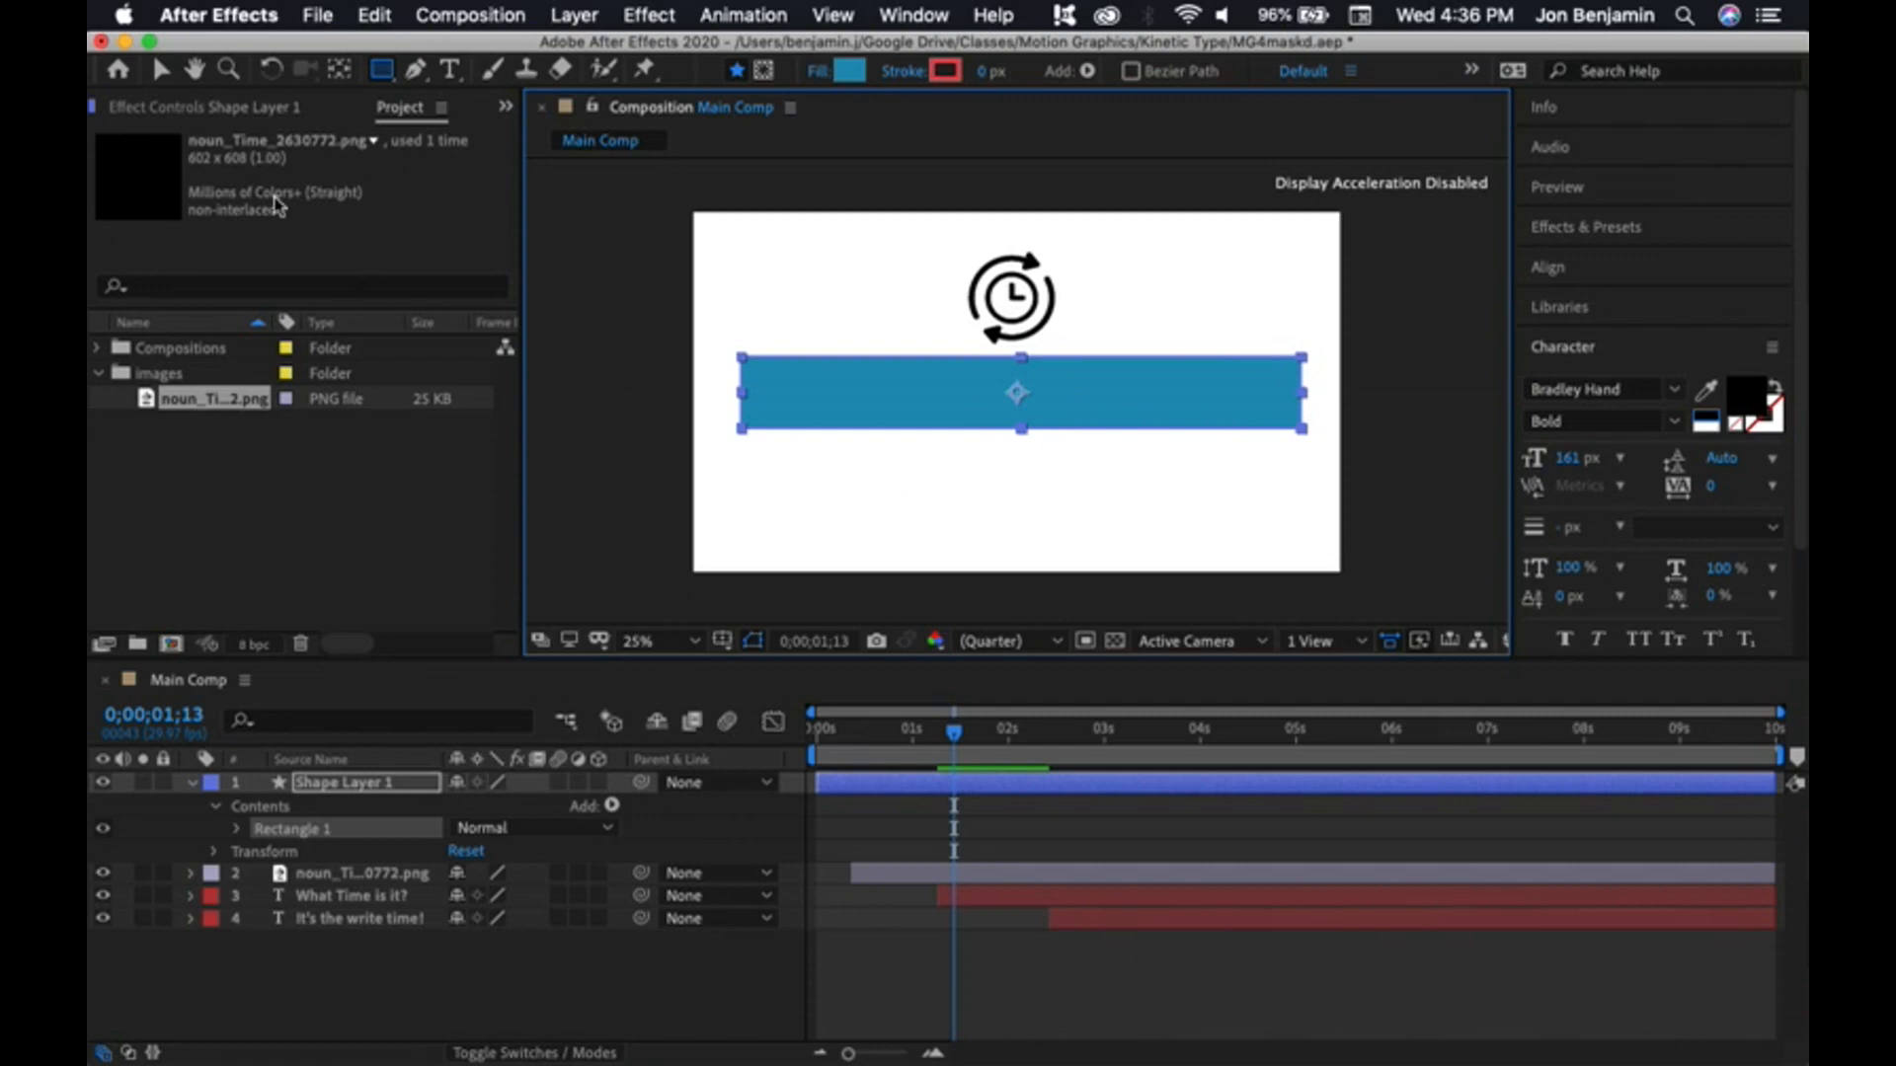
{"action": "left_click", "coordinate": [160, 69]}
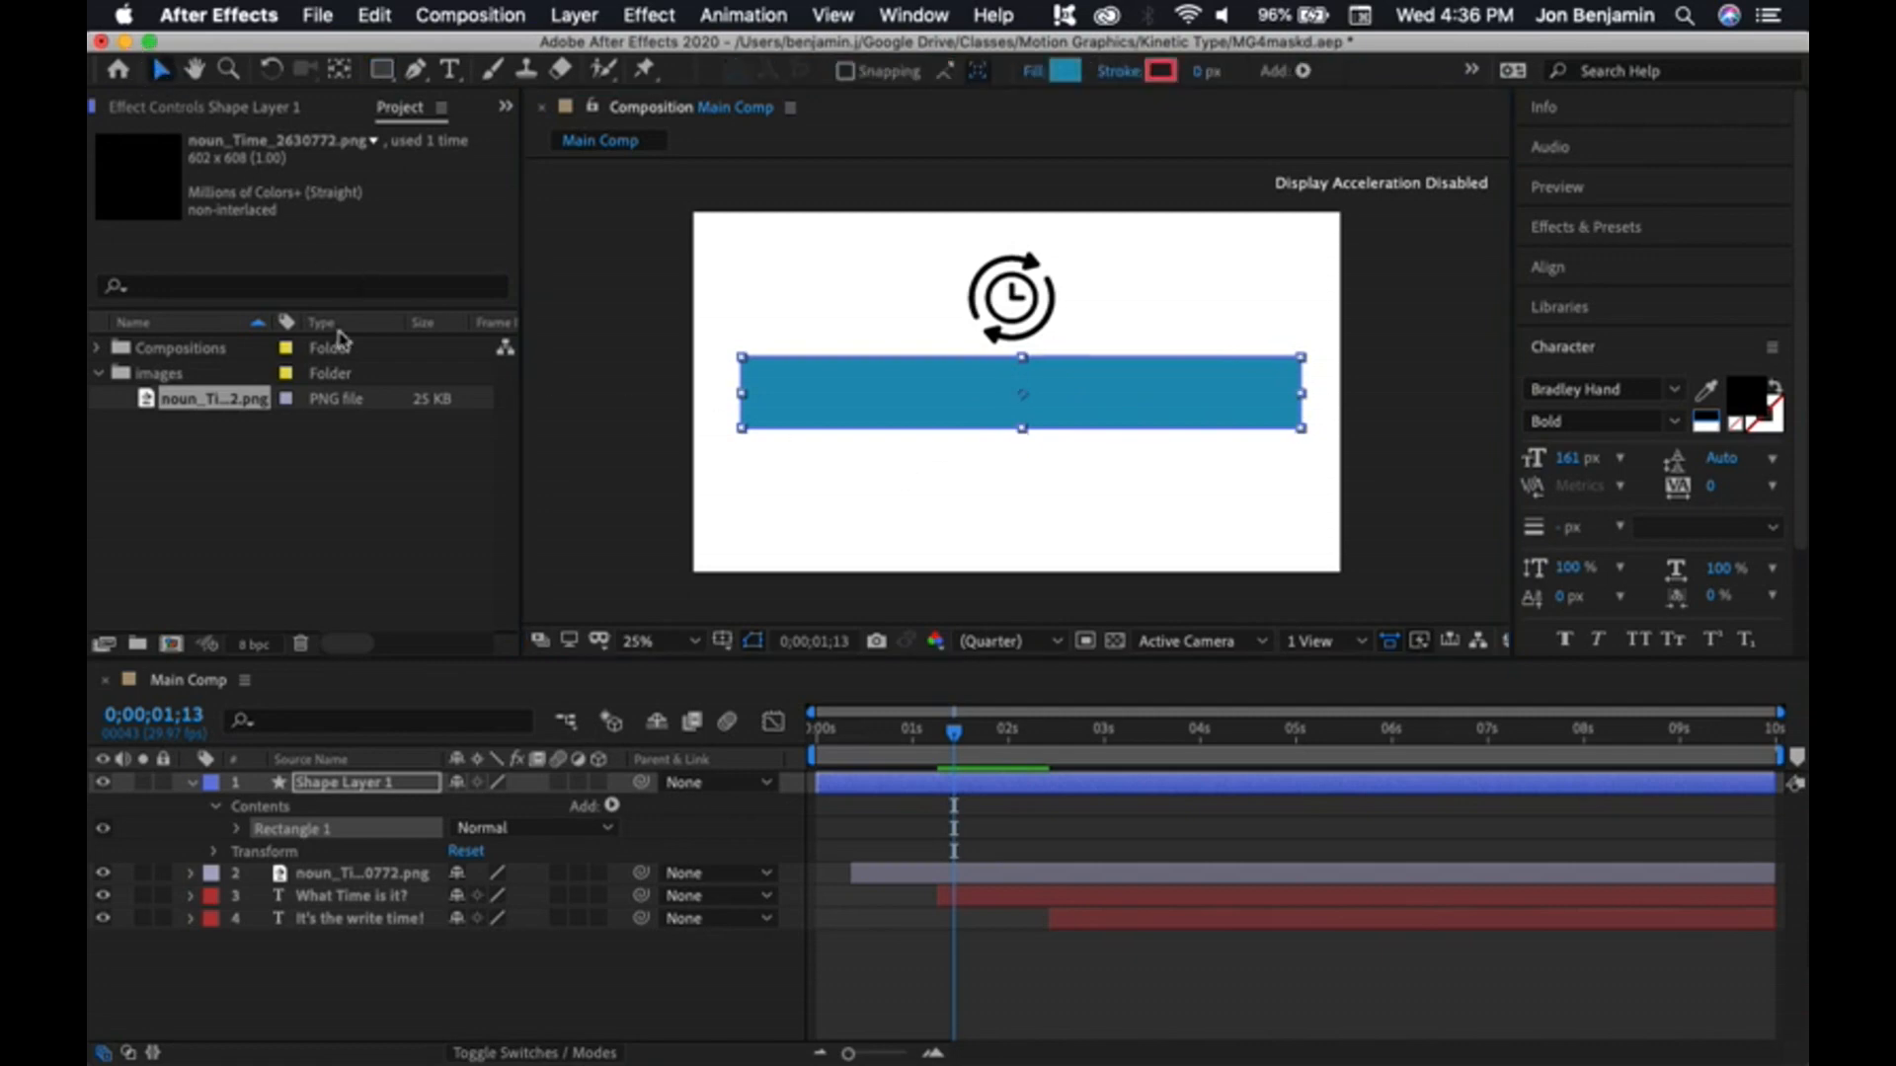
{"action": "left_click", "coordinate": [191, 782]}
{"action": "left_click", "coordinate": [377, 884]}
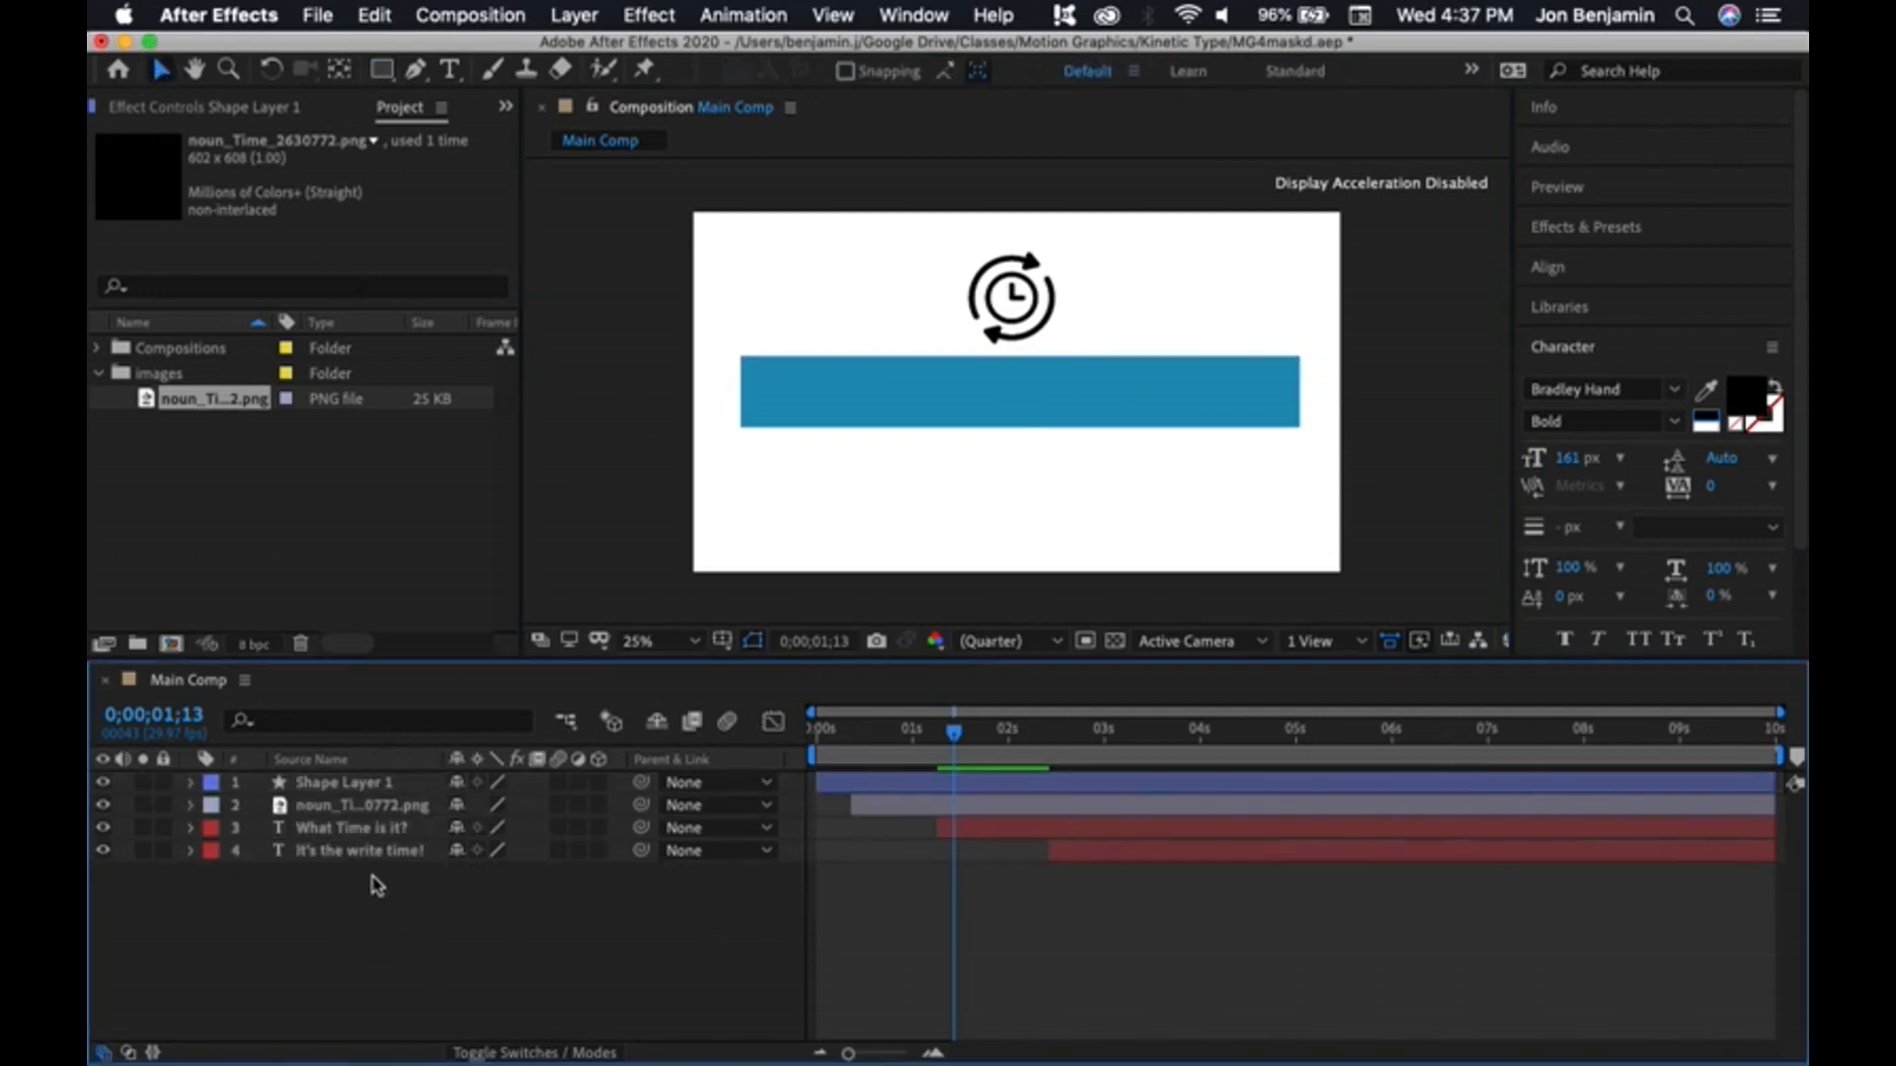
- Move the "What Time is it?" text layer directly beneath Shape Layer 1 in the layer order
{"action": "left_click", "coordinate": [336, 828]}
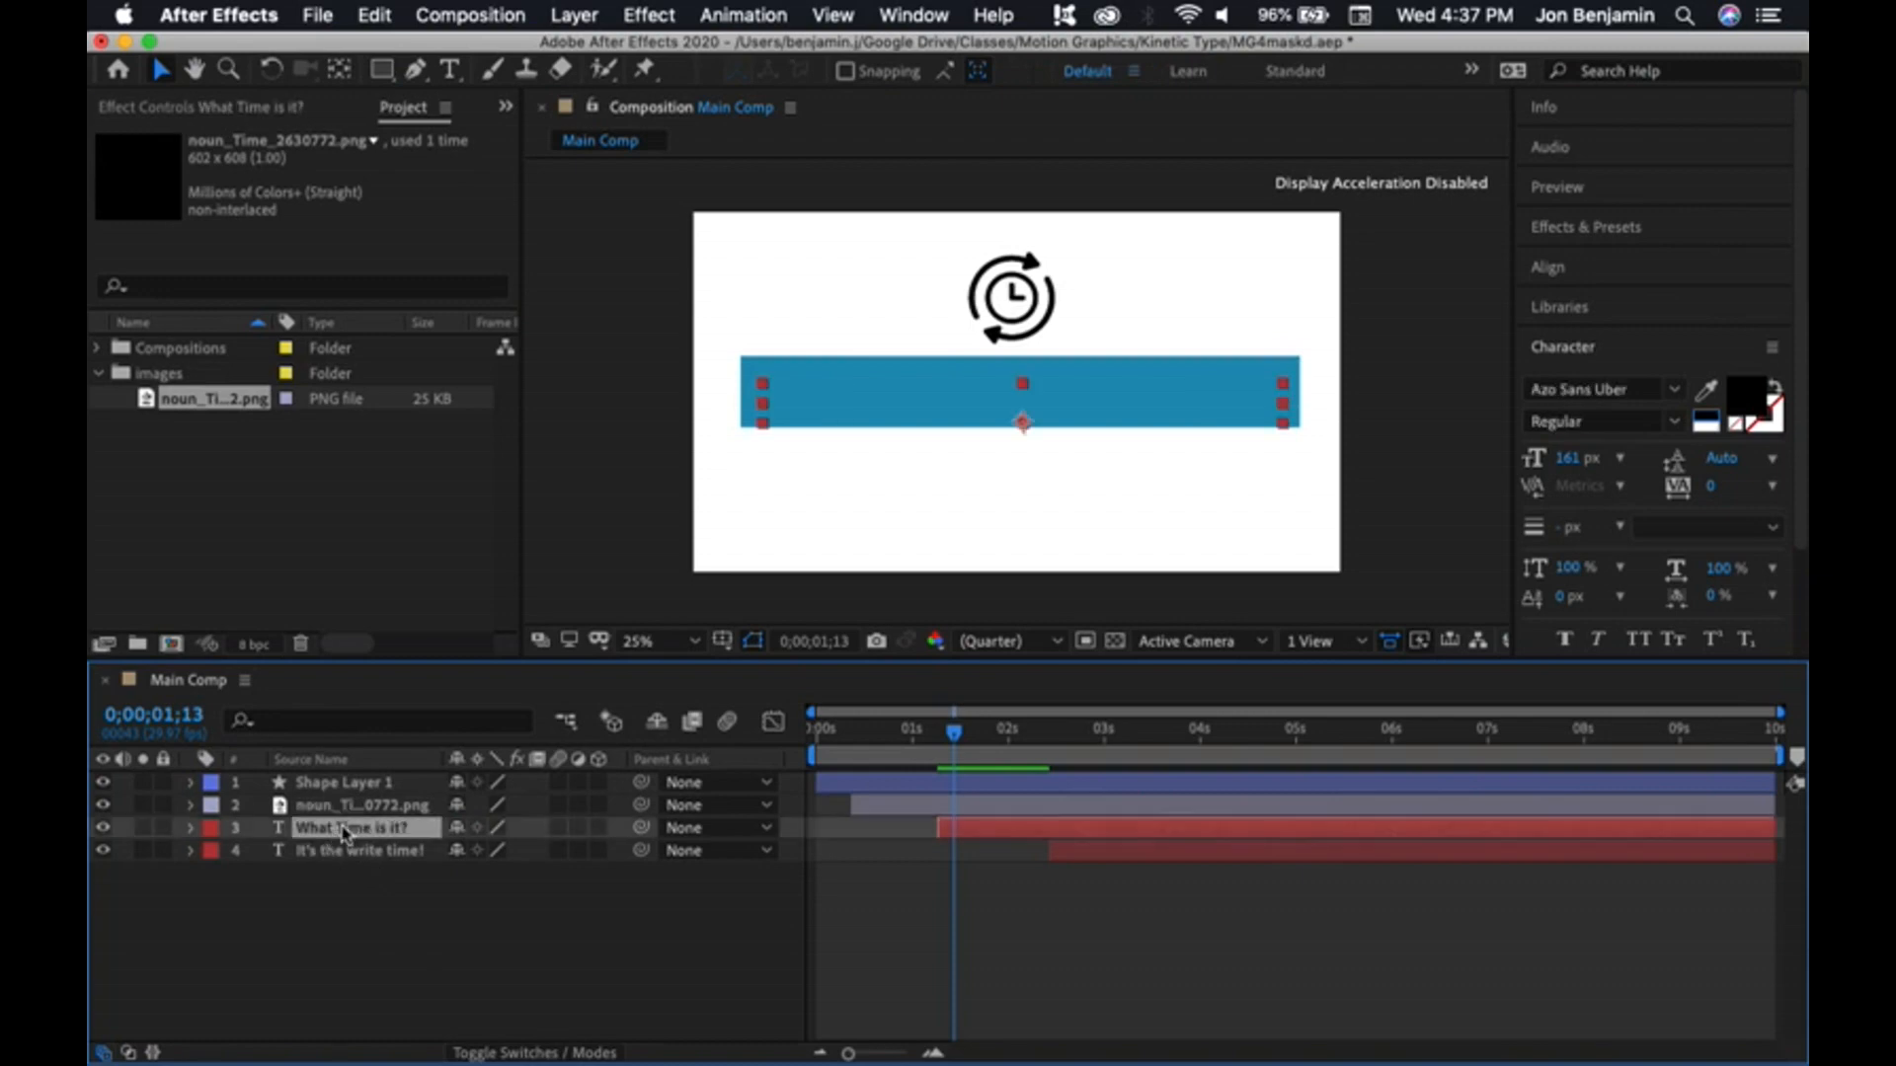
{"action": "left_click_drag", "start_coordinate": [343, 833], "coordinate": [329, 790]}
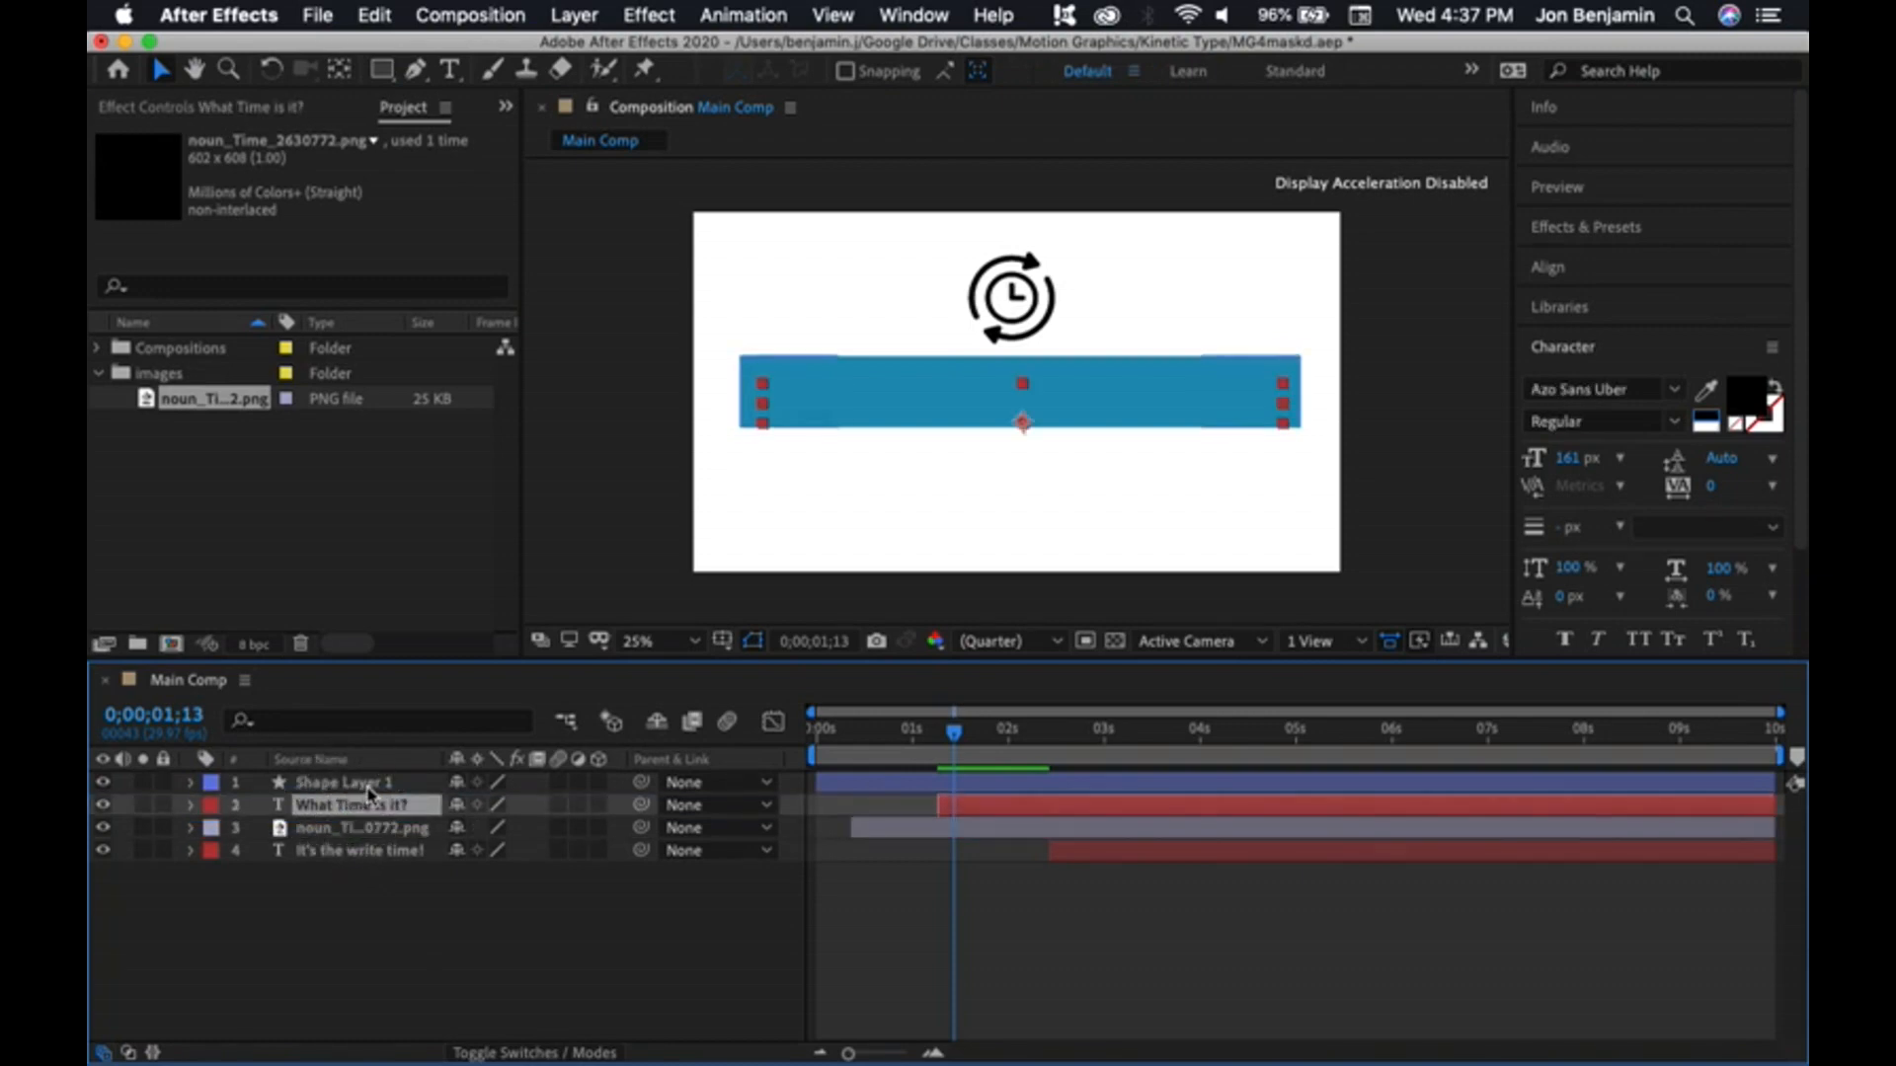
{"action": "left_click", "coordinate": [309, 957]}
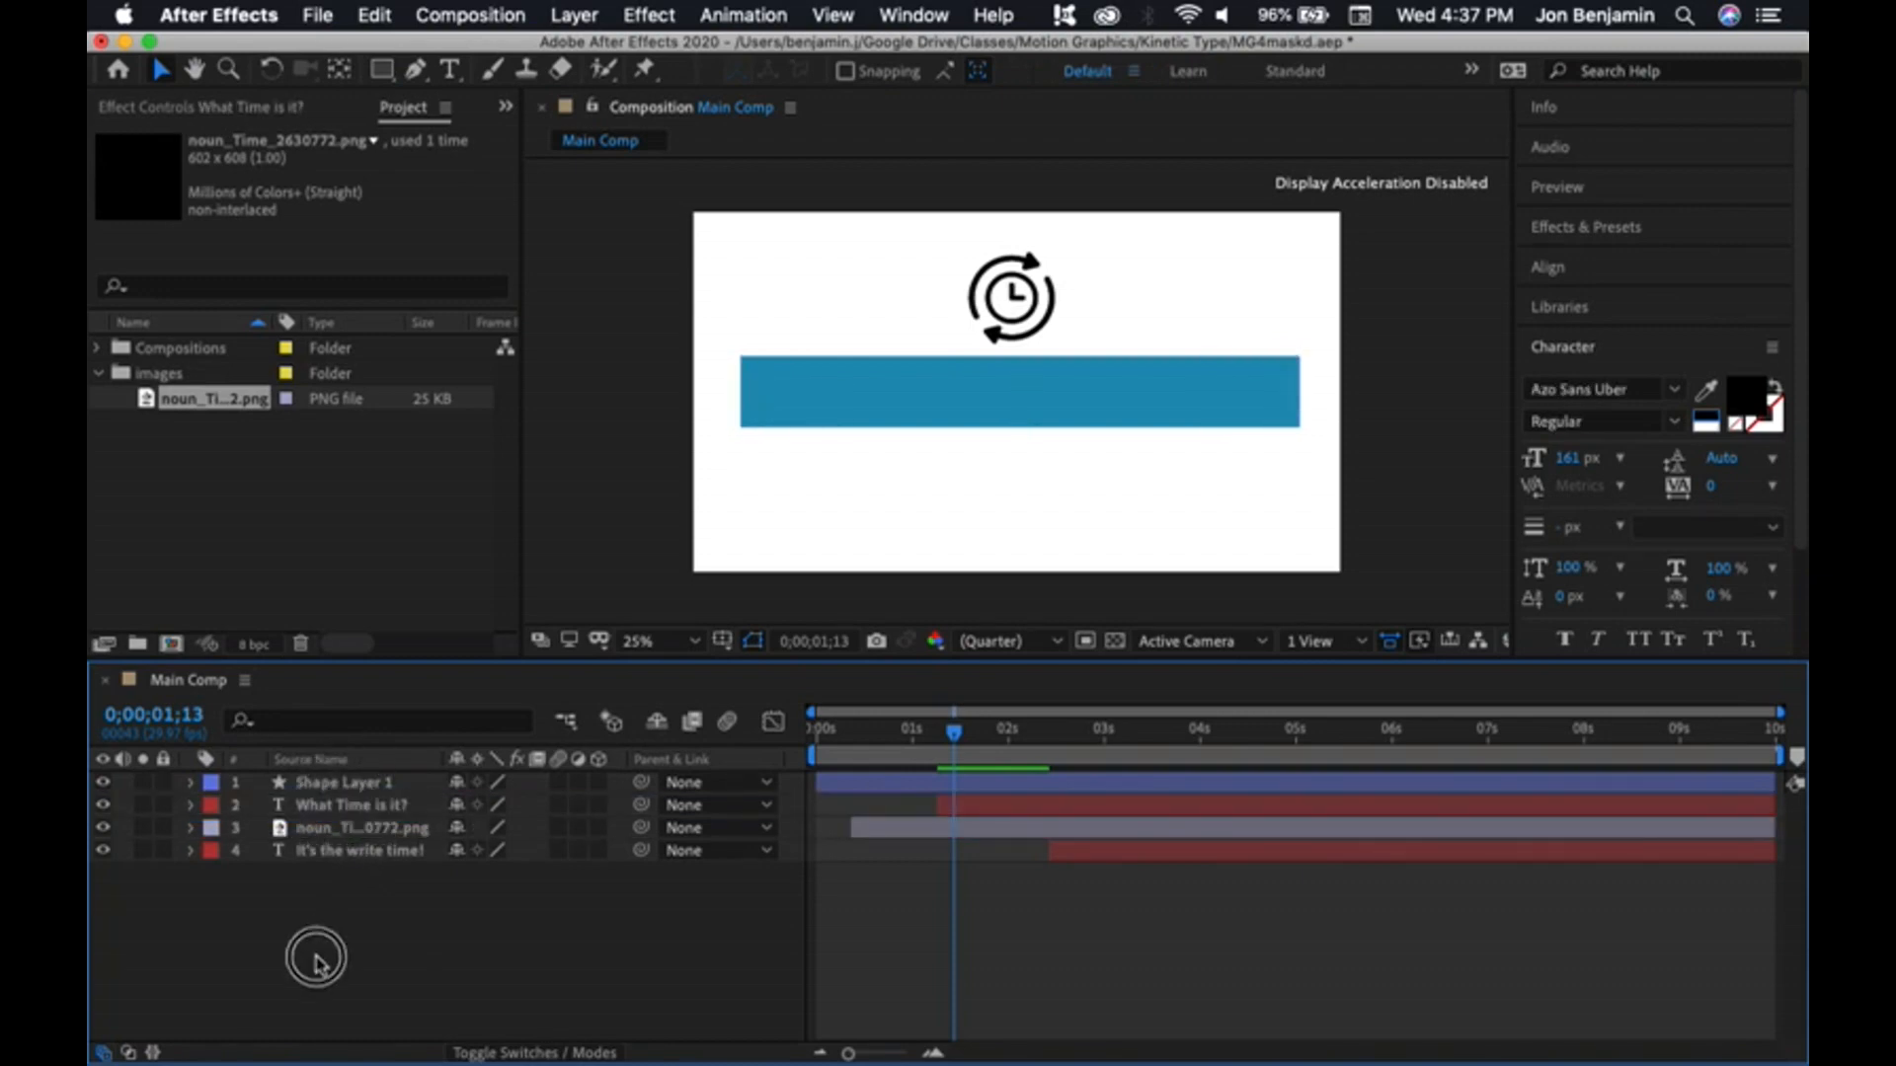
- Apply an Alpha Matte track matte to the "What Time is it?" layer, using Shape Layer 1 above it as the matte
{"action": "left_click", "coordinate": [336, 785]}
{"action": "left_click", "coordinate": [347, 808]}
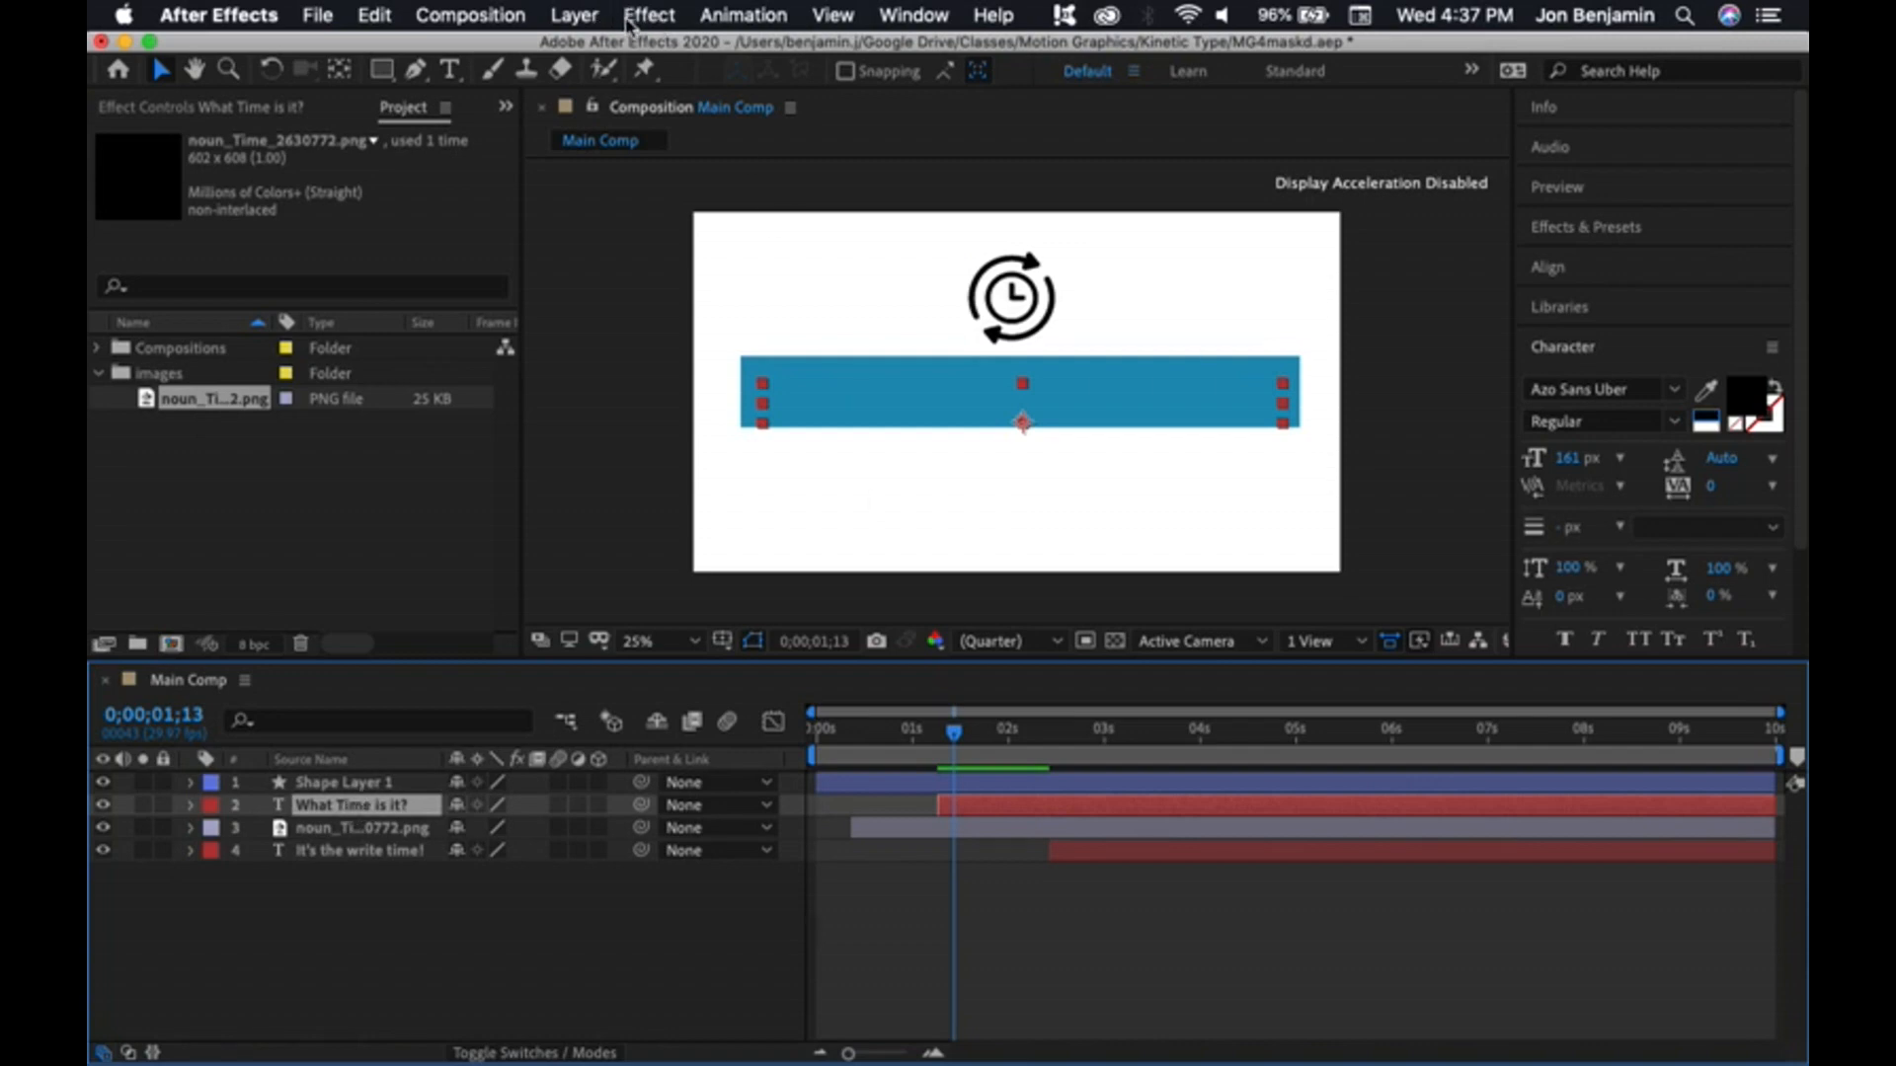
{"action": "left_click", "coordinate": [574, 16]}
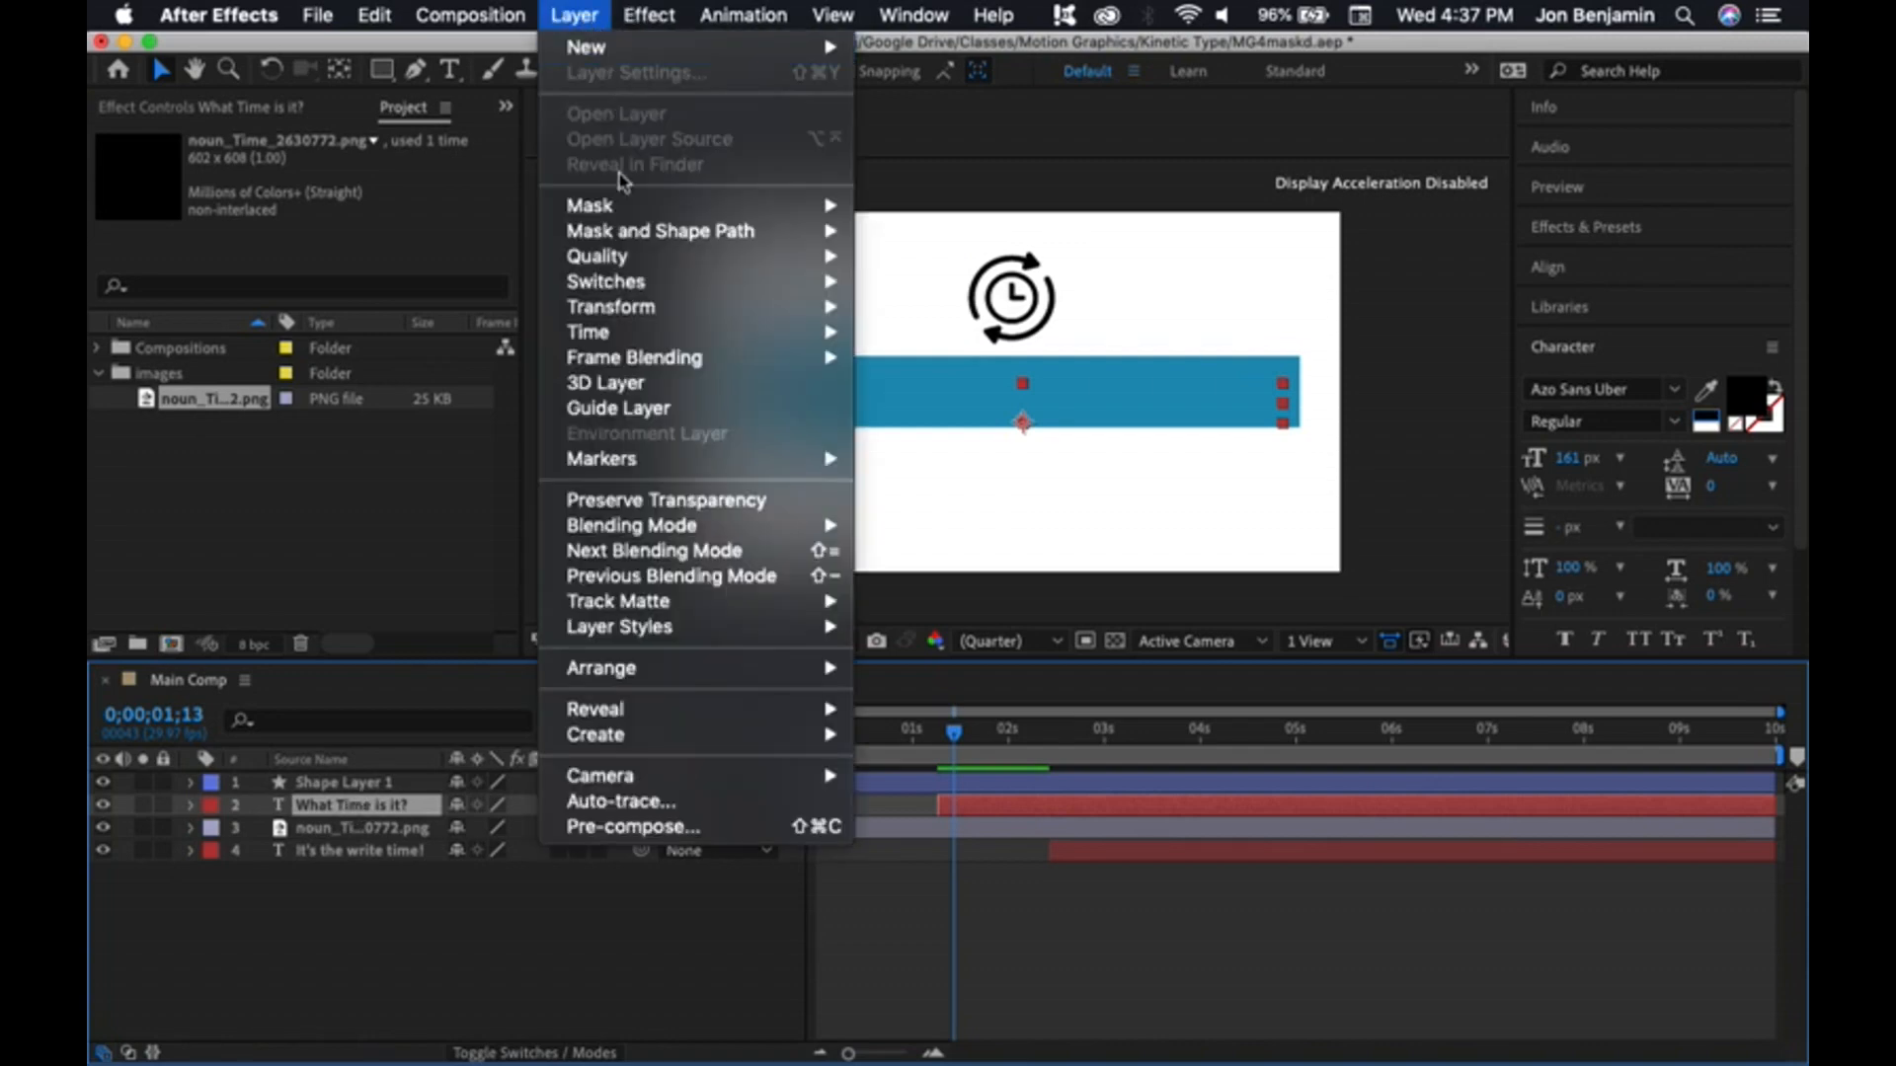
{"action": "mouse_move", "coordinate": [647, 605]}
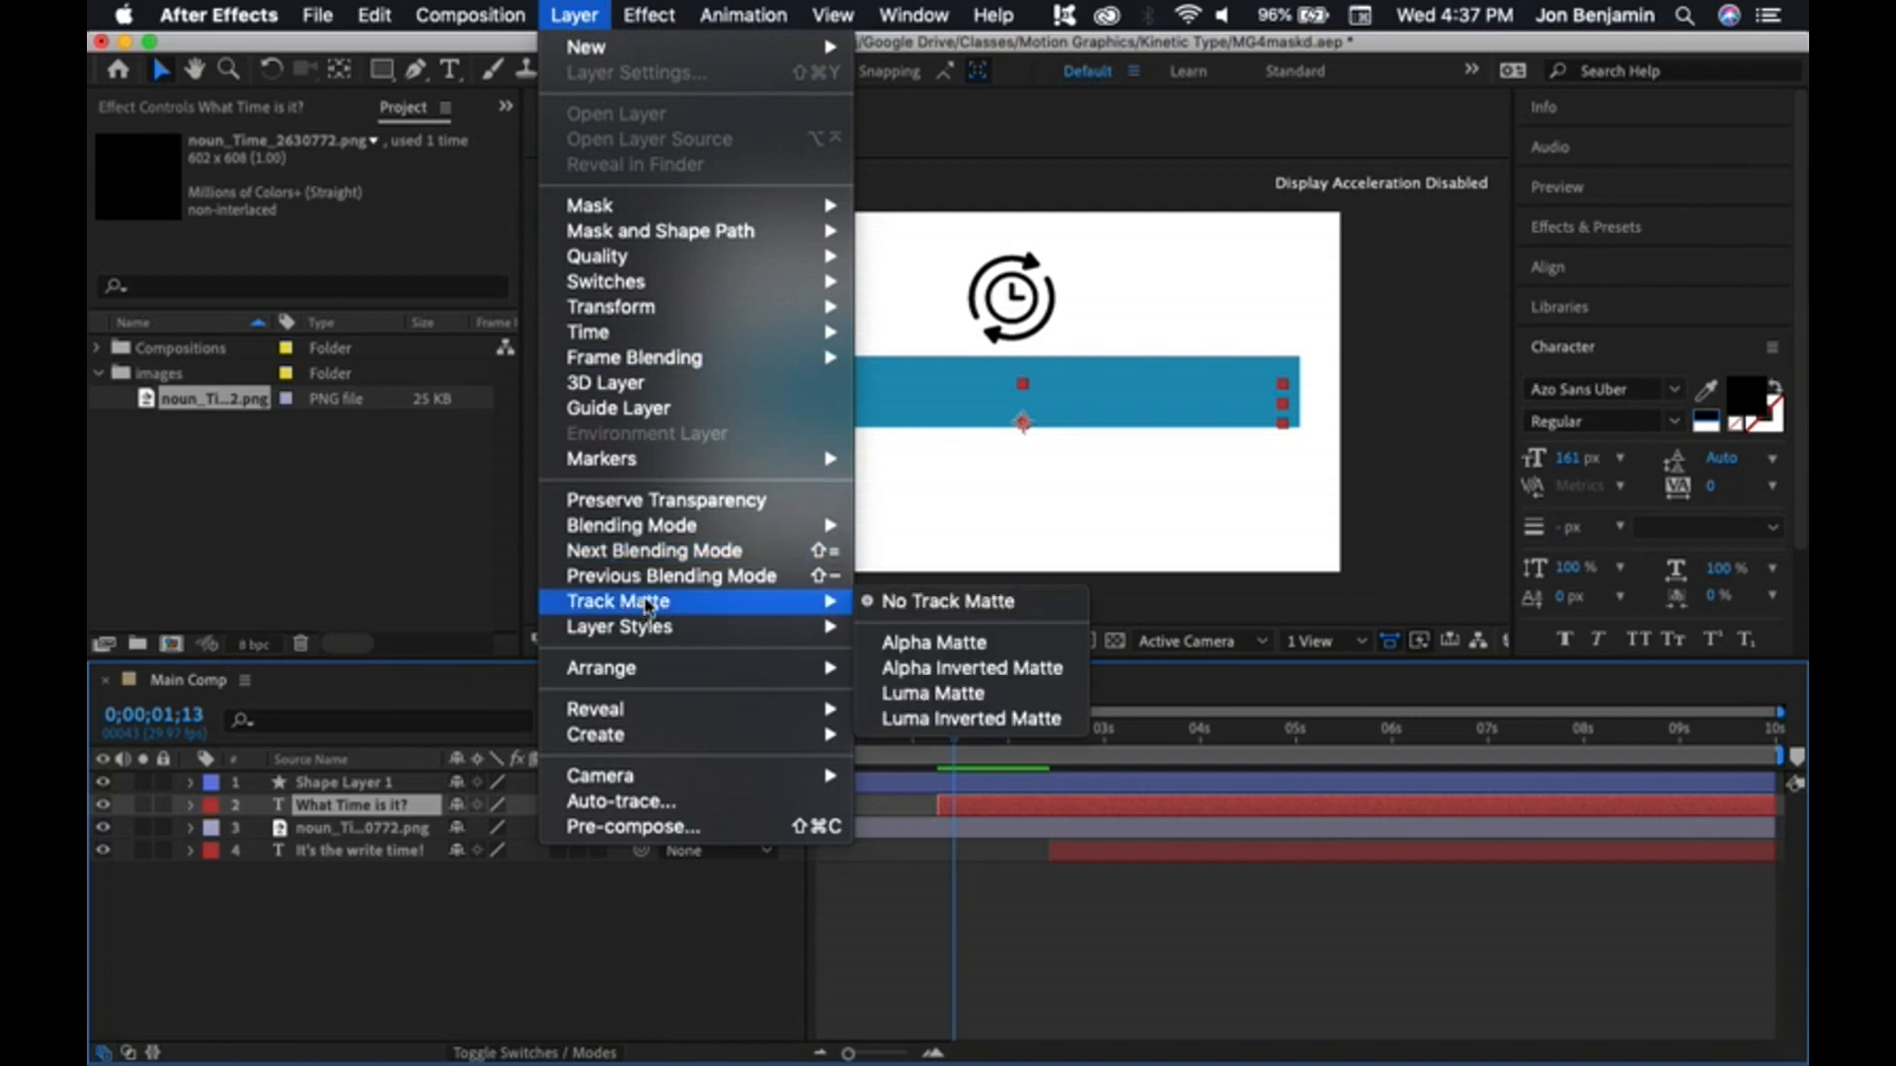
{"action": "left_click", "coordinate": [928, 644]}
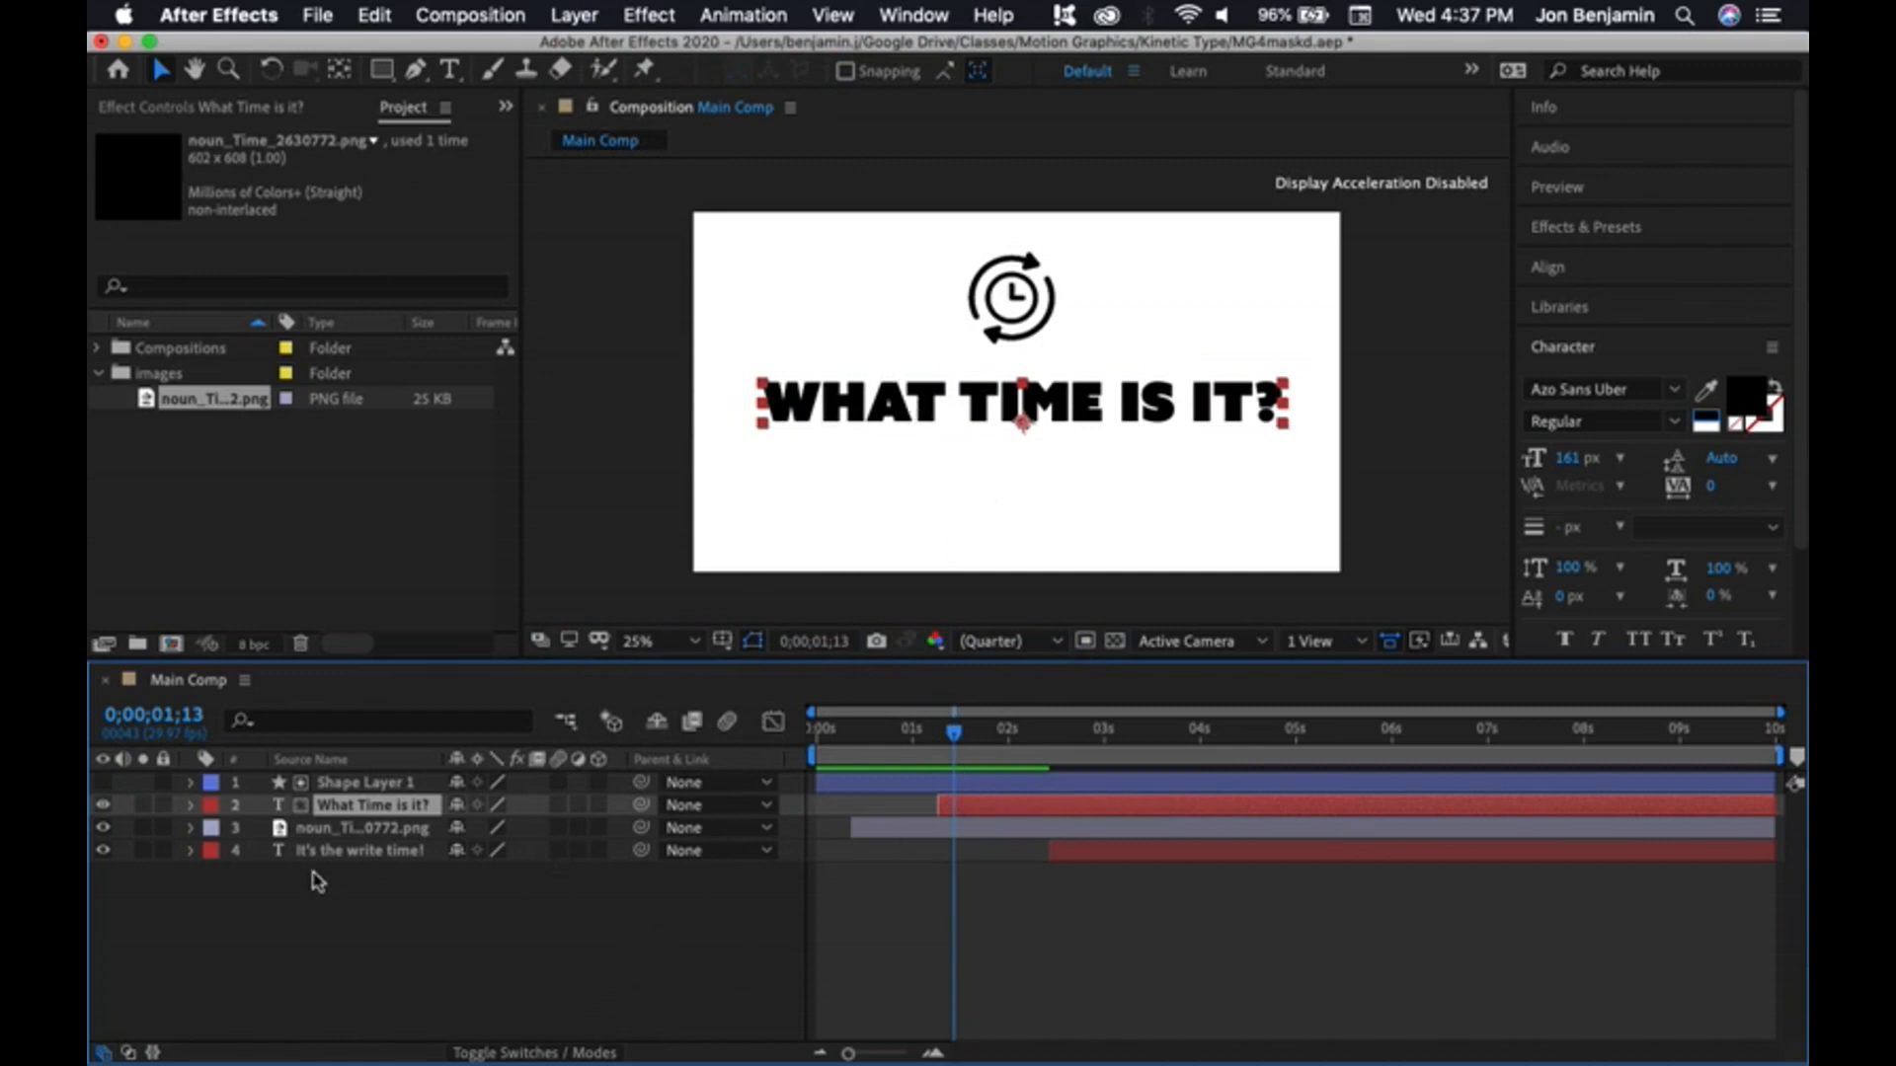
- Raise Shape Layer 1 to Position 960.0, 530.0 so its lower edge lines up with the base of the text
{"action": "left_click", "coordinate": [367, 782]}
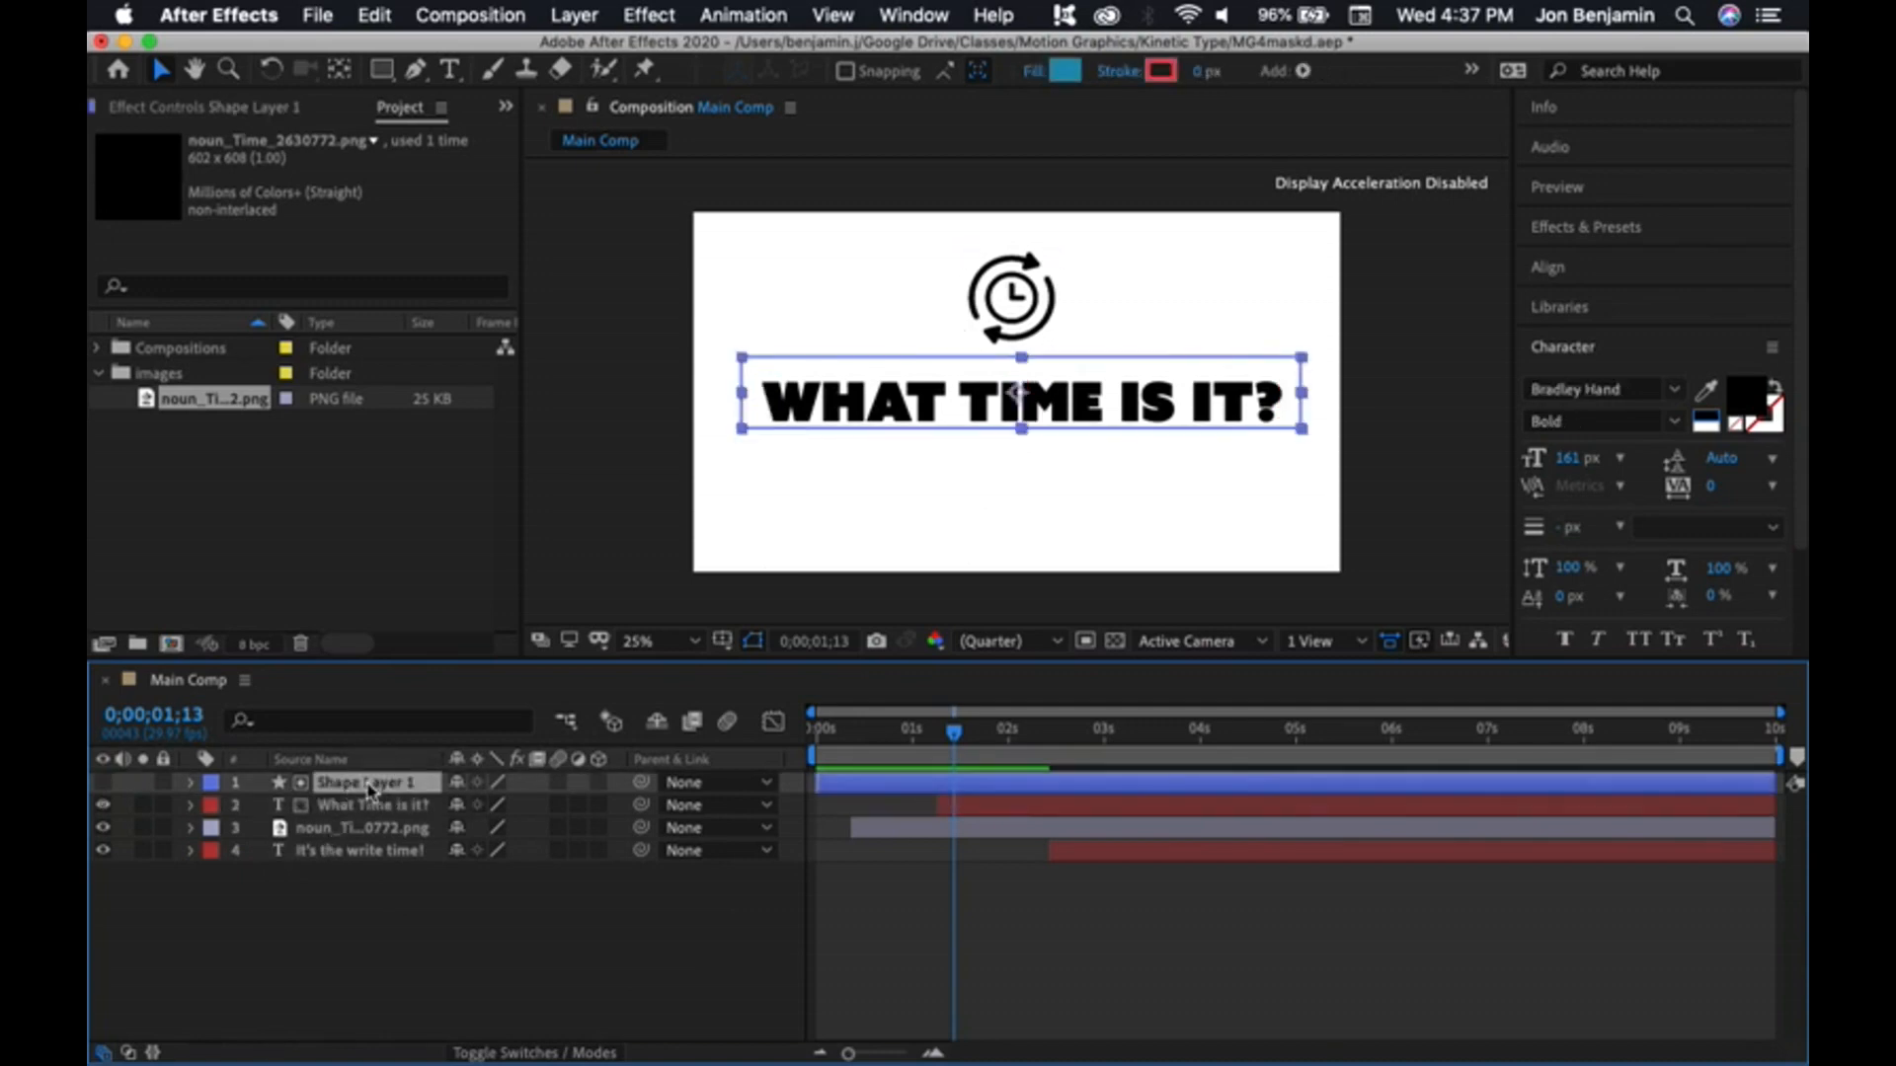
{"action": "left_click", "coordinate": [190, 783]}
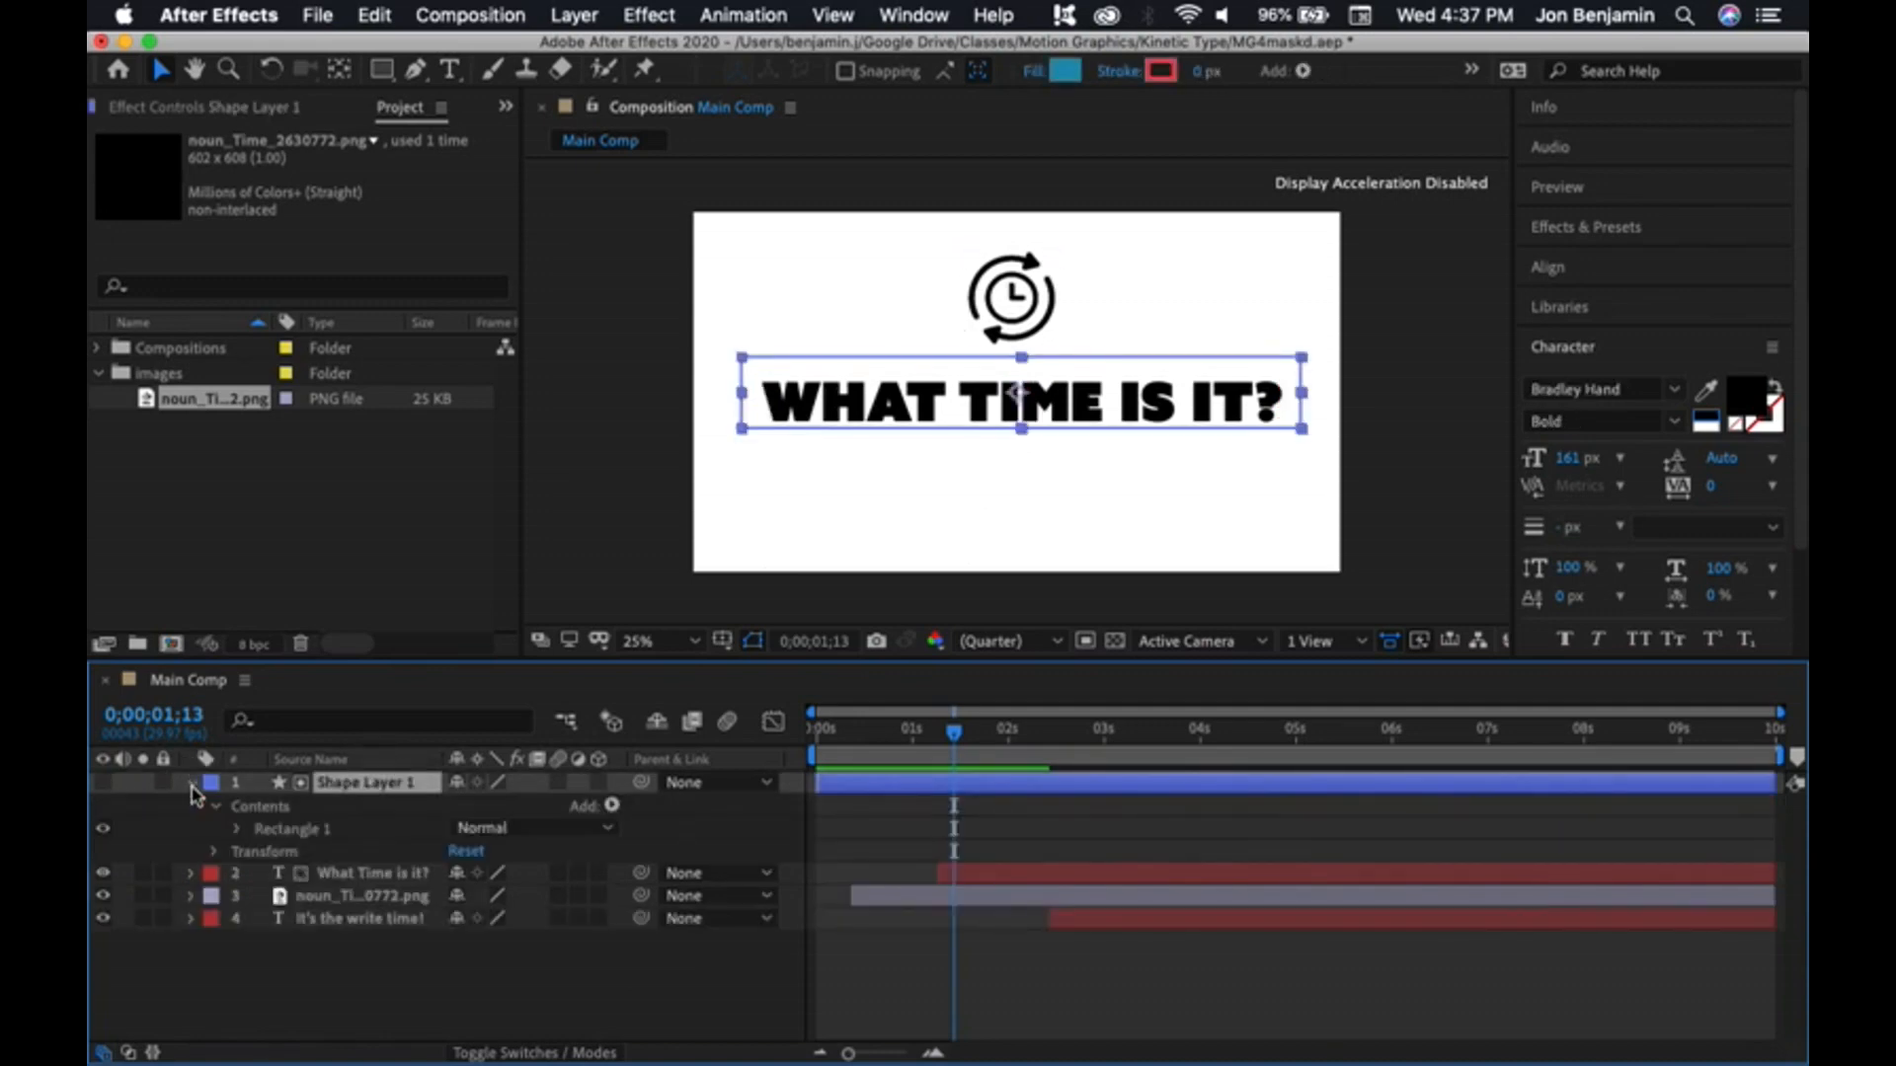
{"action": "left_click", "coordinate": [216, 806]}
{"action": "left_click", "coordinate": [211, 830]}
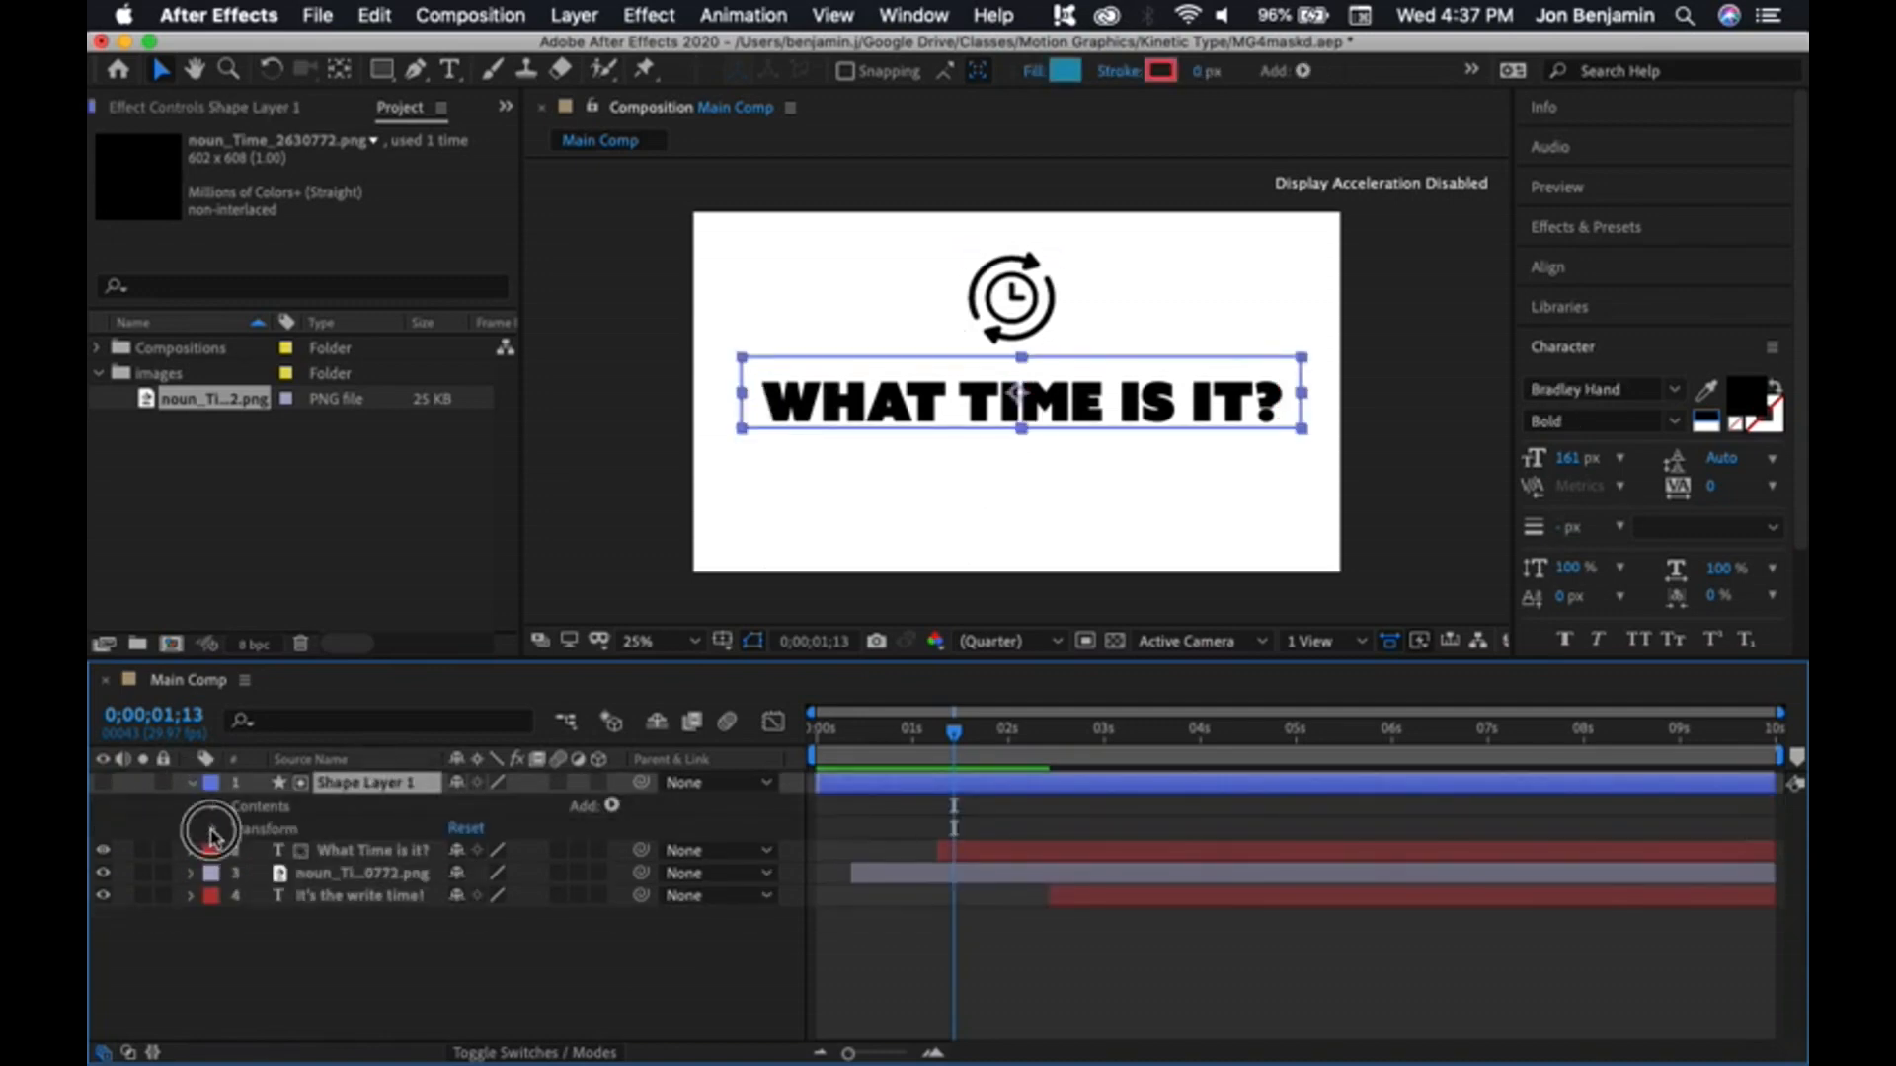
{"action": "left_click", "coordinate": [216, 806]}
{"action": "left_click", "coordinate": [191, 783]}
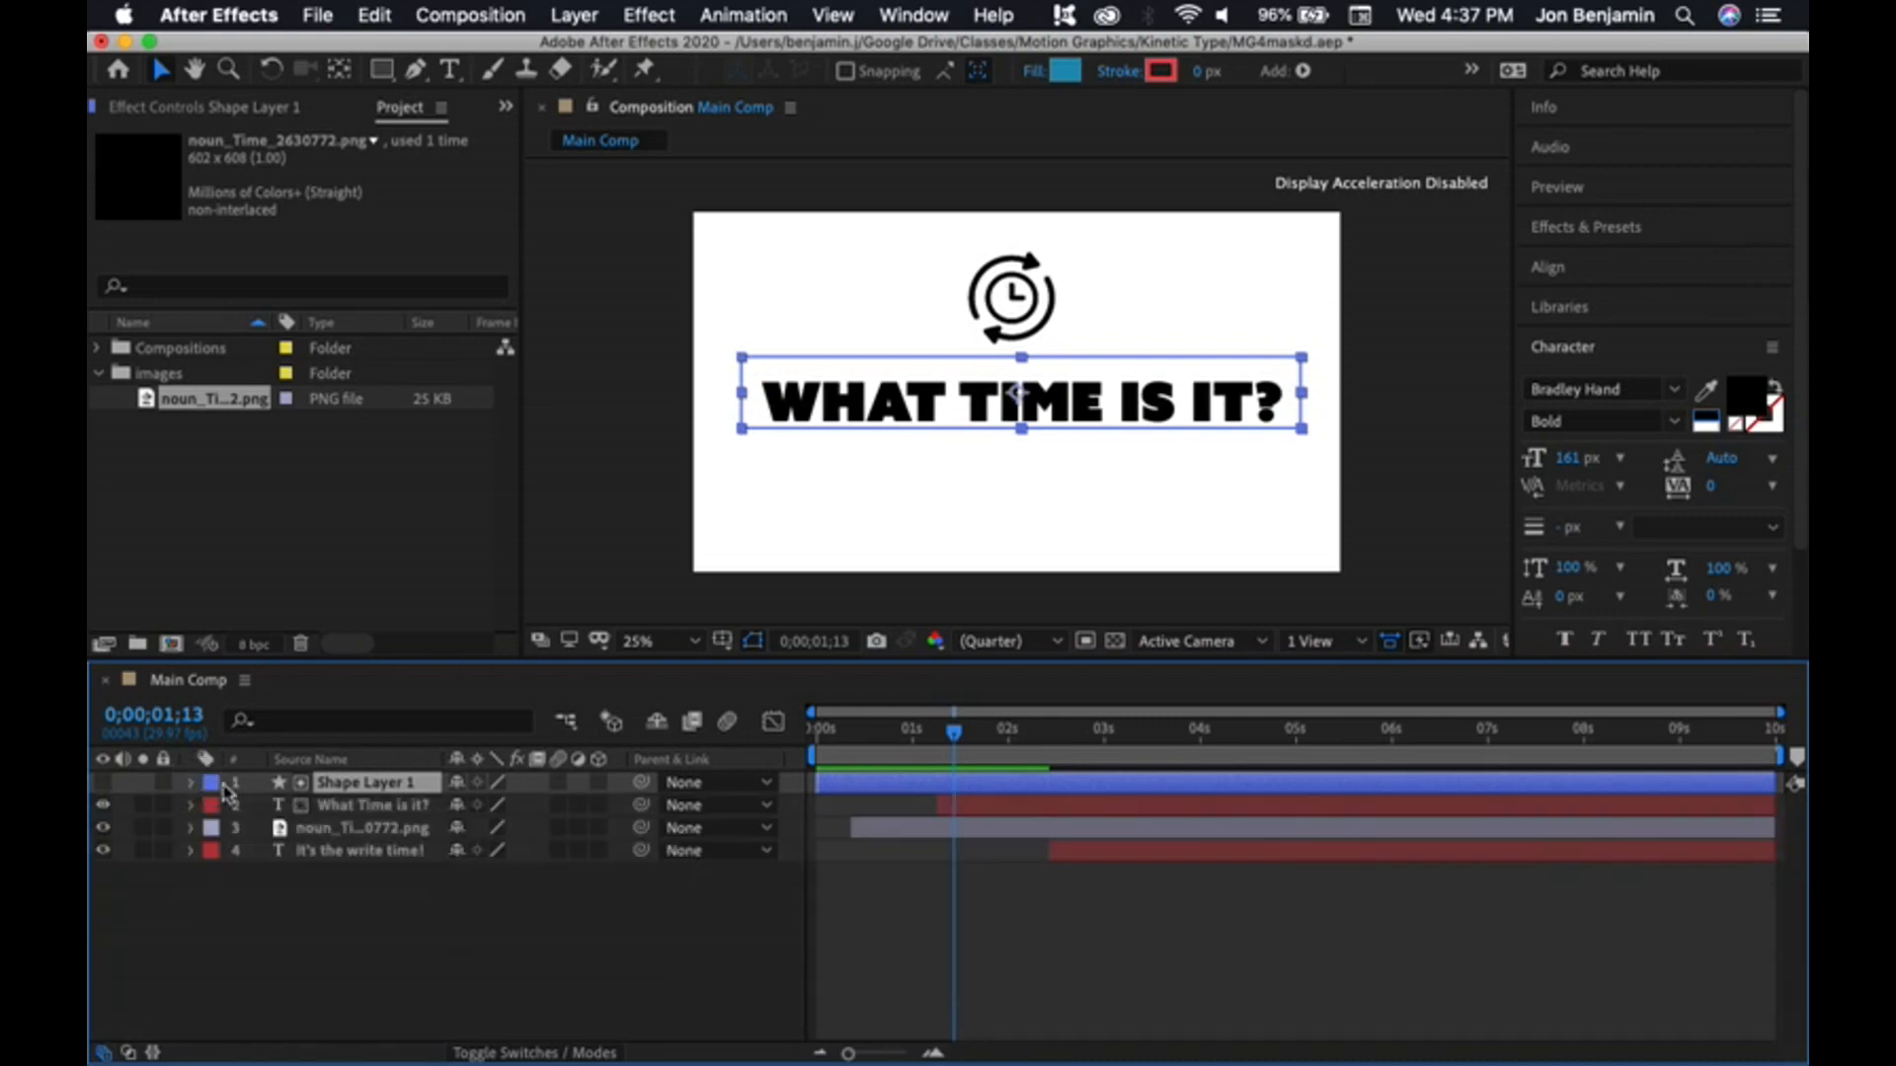
{"action": "key", "text": "p"}
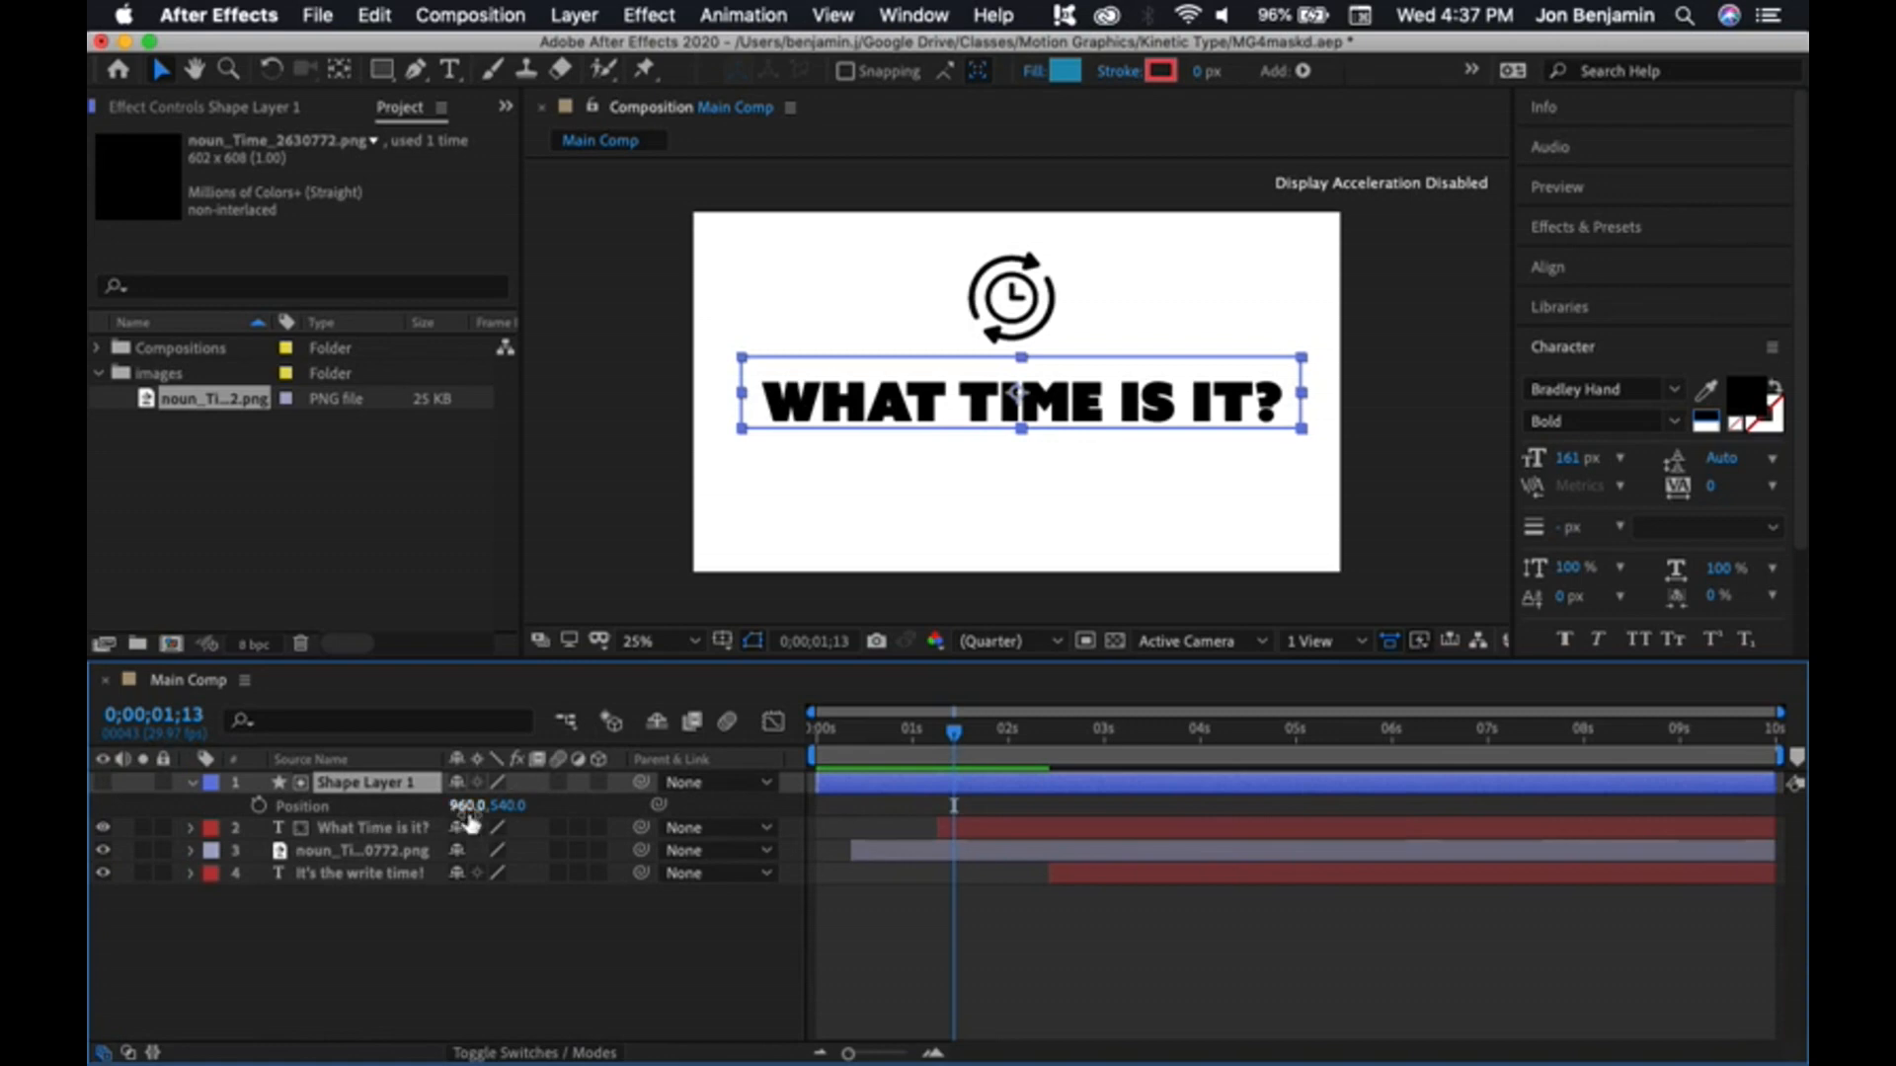
{"action": "left_click_drag", "start_coordinate": [508, 810], "coordinate": [472, 825]}
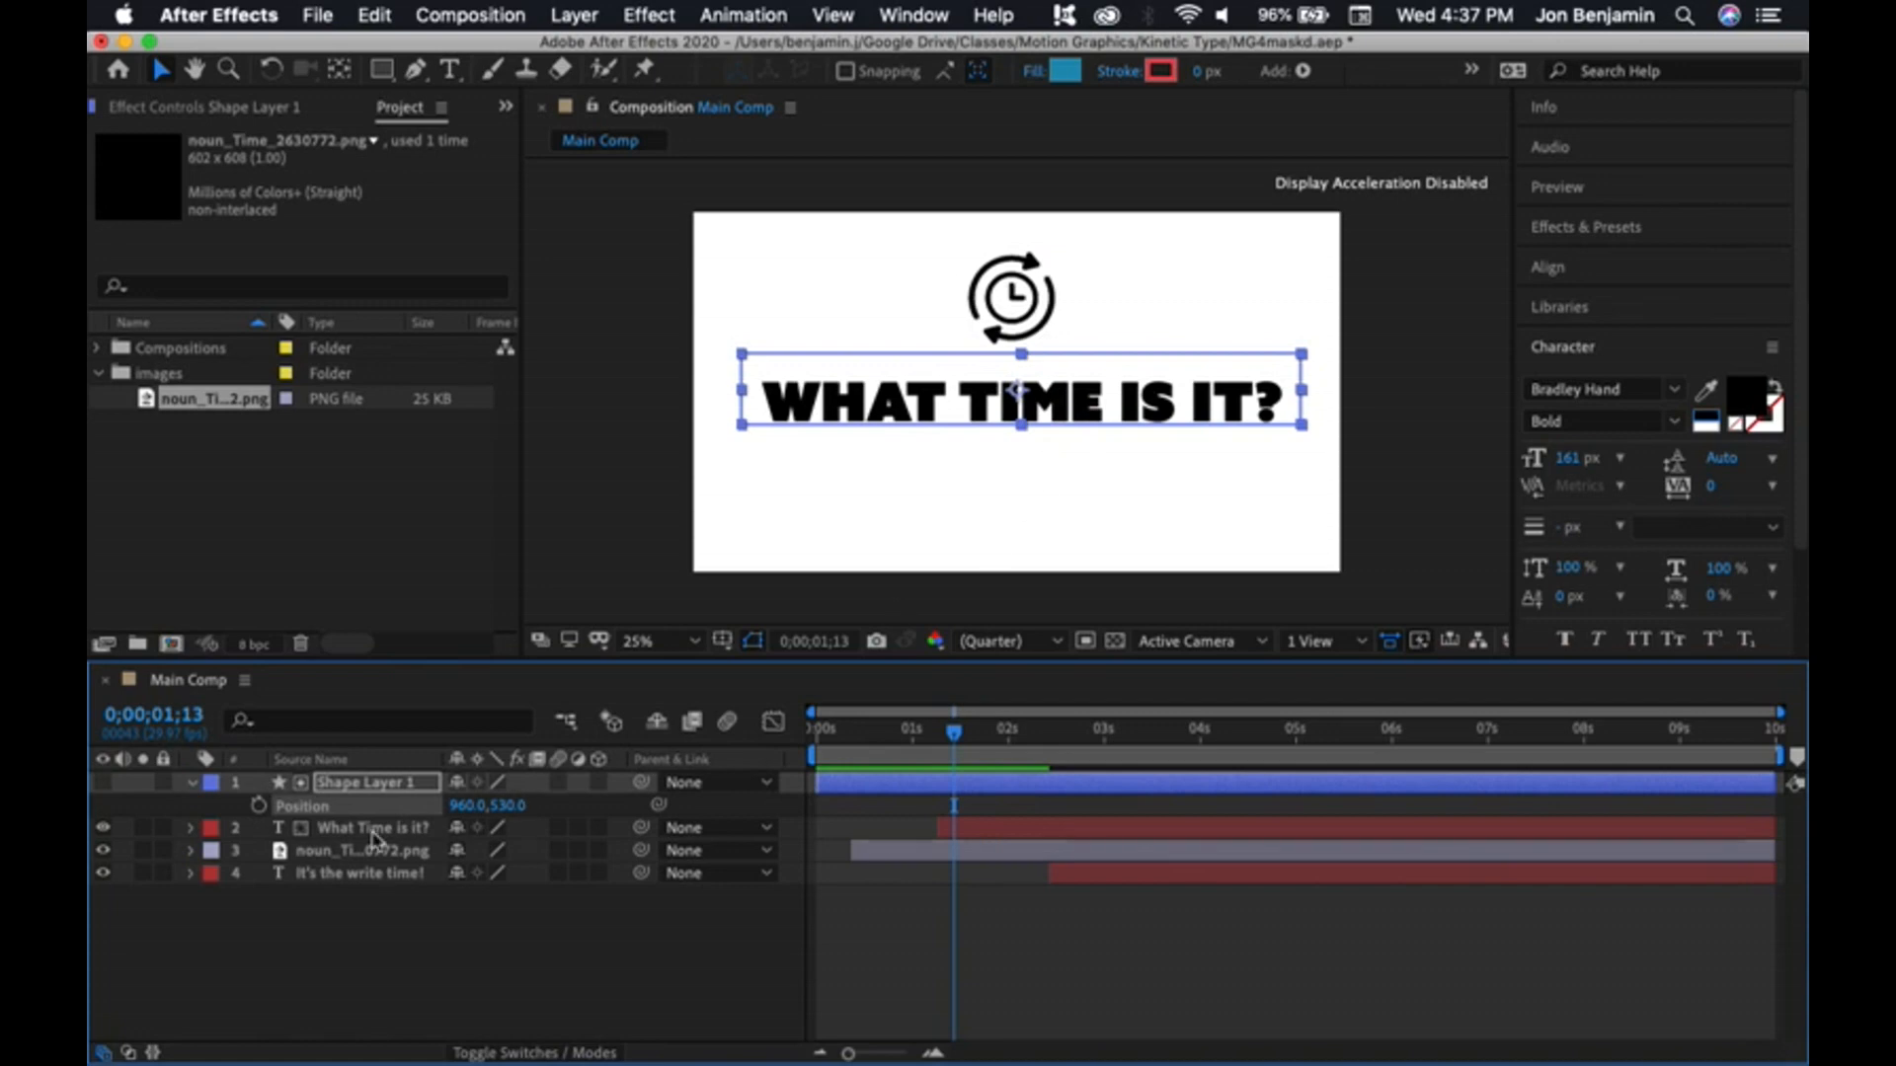
{"action": "left_click", "coordinate": [188, 785]}
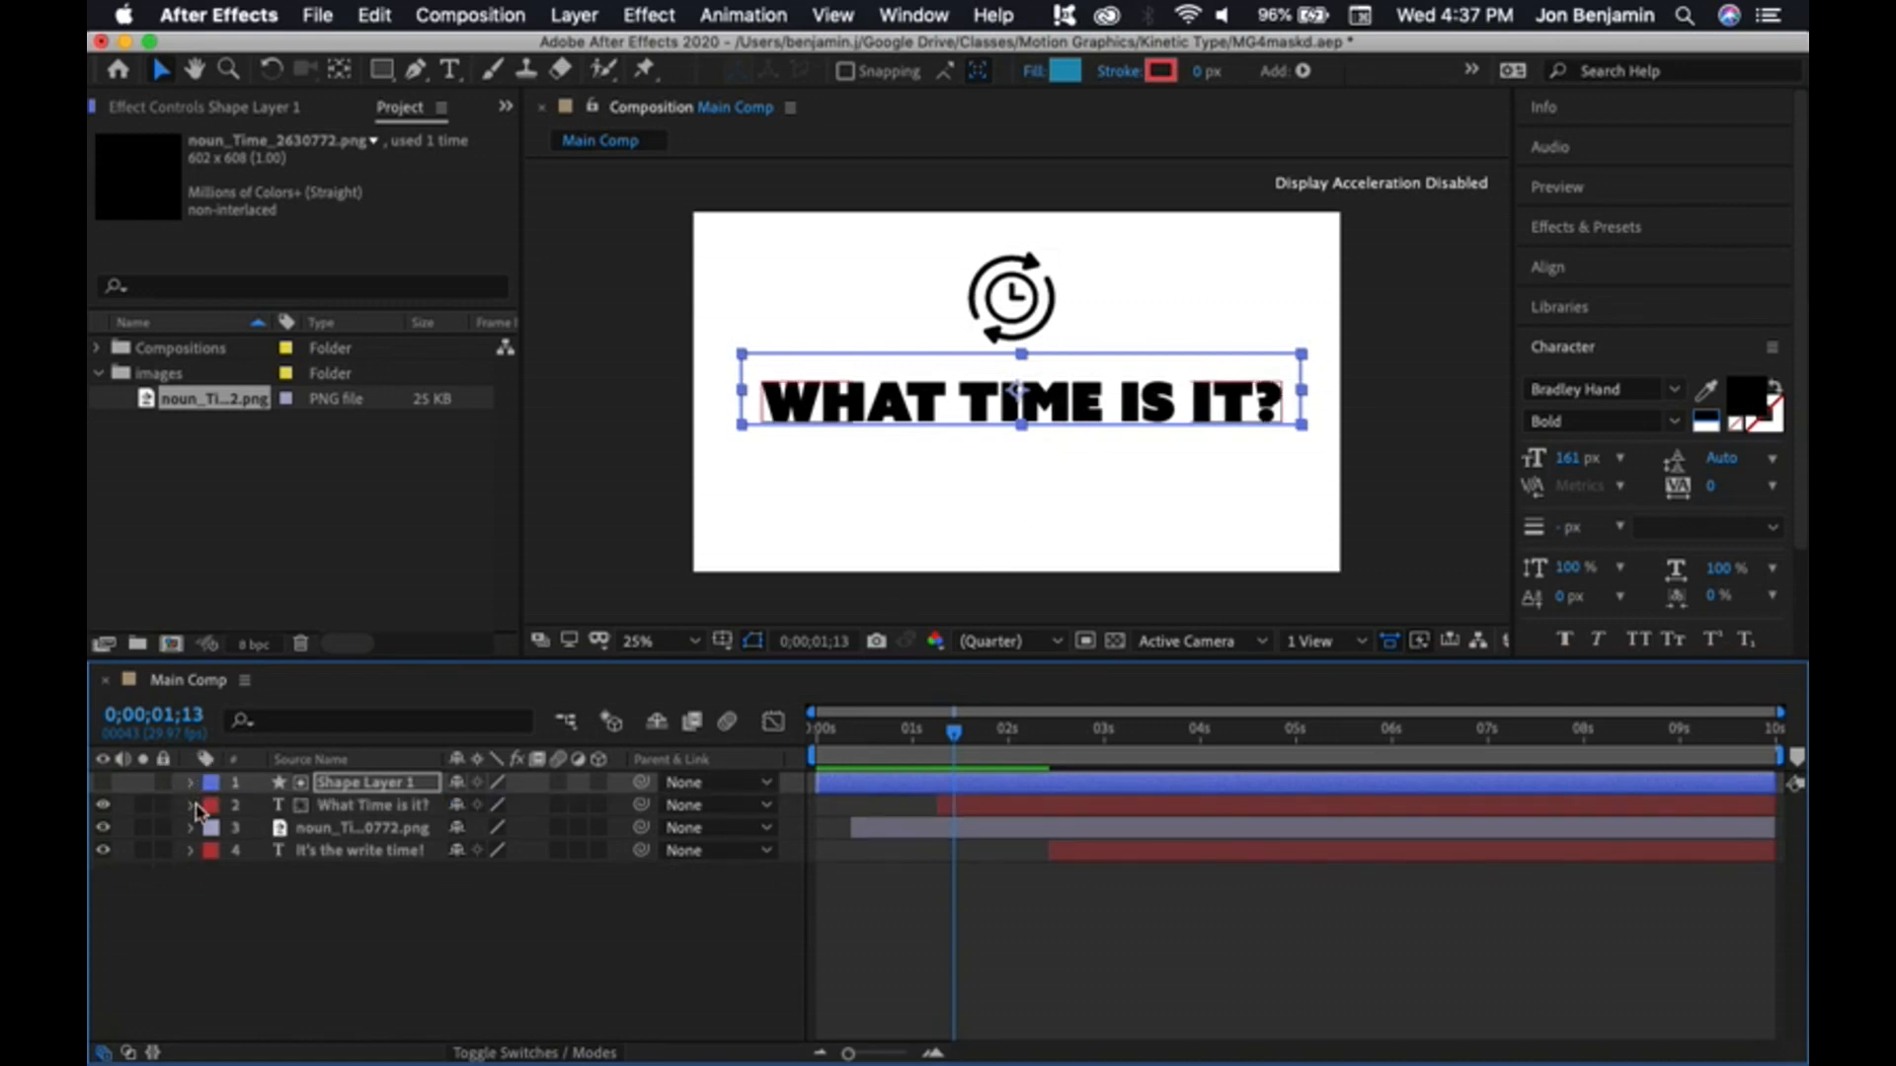
- Keyframe the "What Time is it?" layer's Position at 0;00;01;13 and 0;00;02;02, lowering its Y value to 767.0 at the first keyframe
{"action": "left_click", "coordinate": [386, 812]}
{"action": "key", "text": "p"}
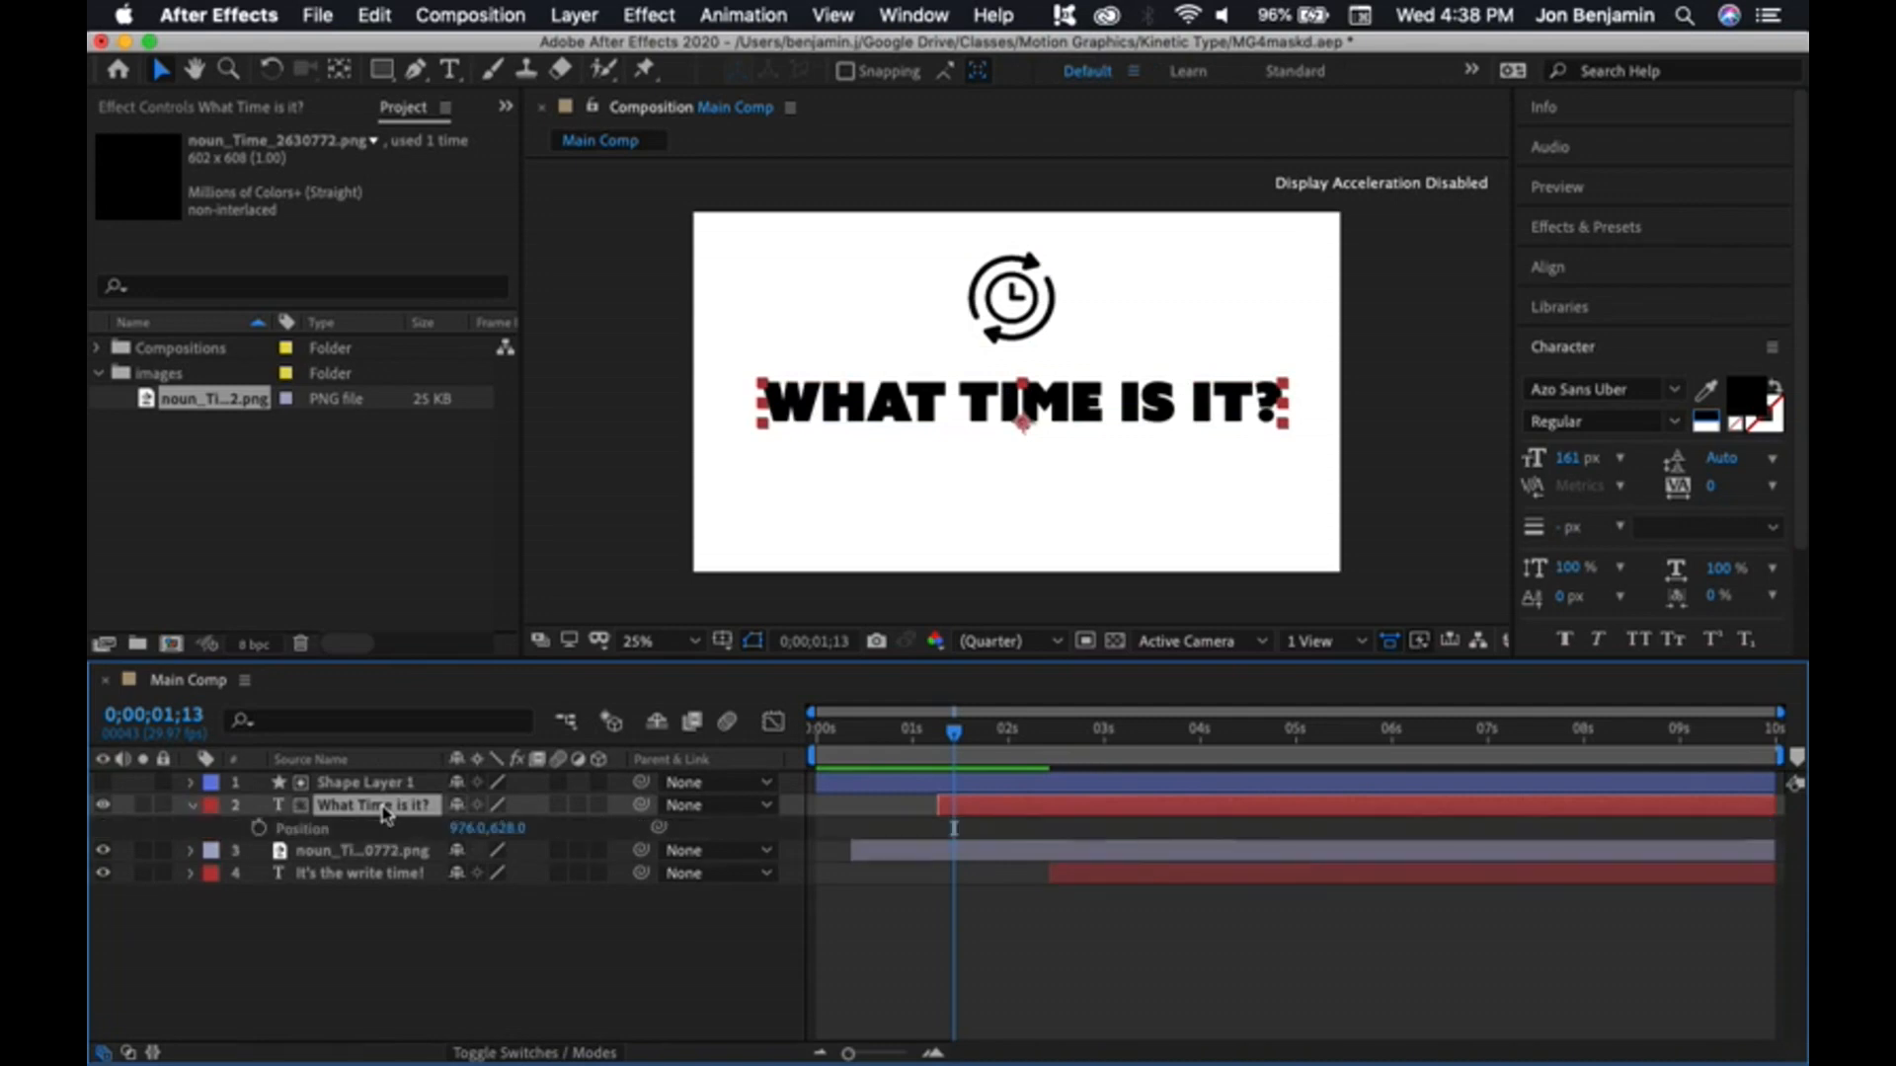
{"action": "left_click", "coordinate": [259, 829]}
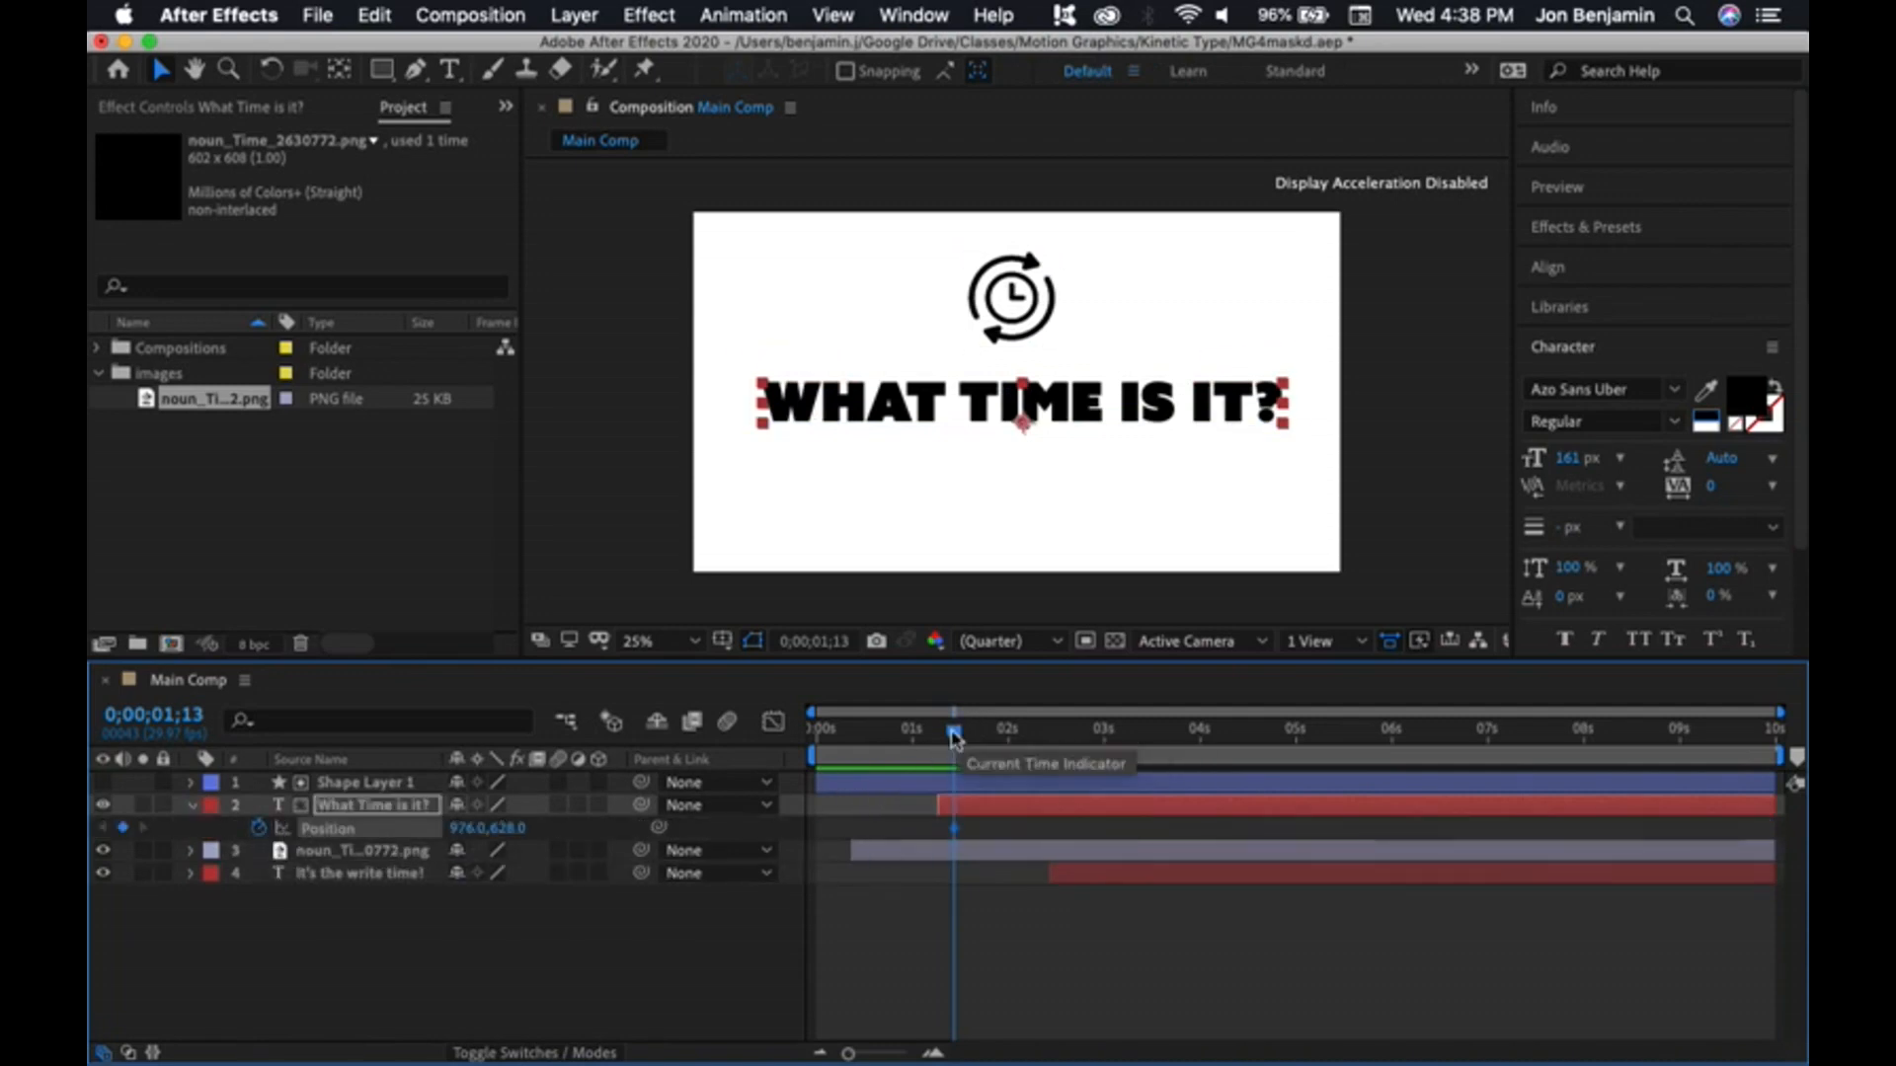
{"action": "left_click_drag", "start_coordinate": [954, 731], "coordinate": [1014, 738]}
{"action": "left_click", "coordinate": [123, 828]}
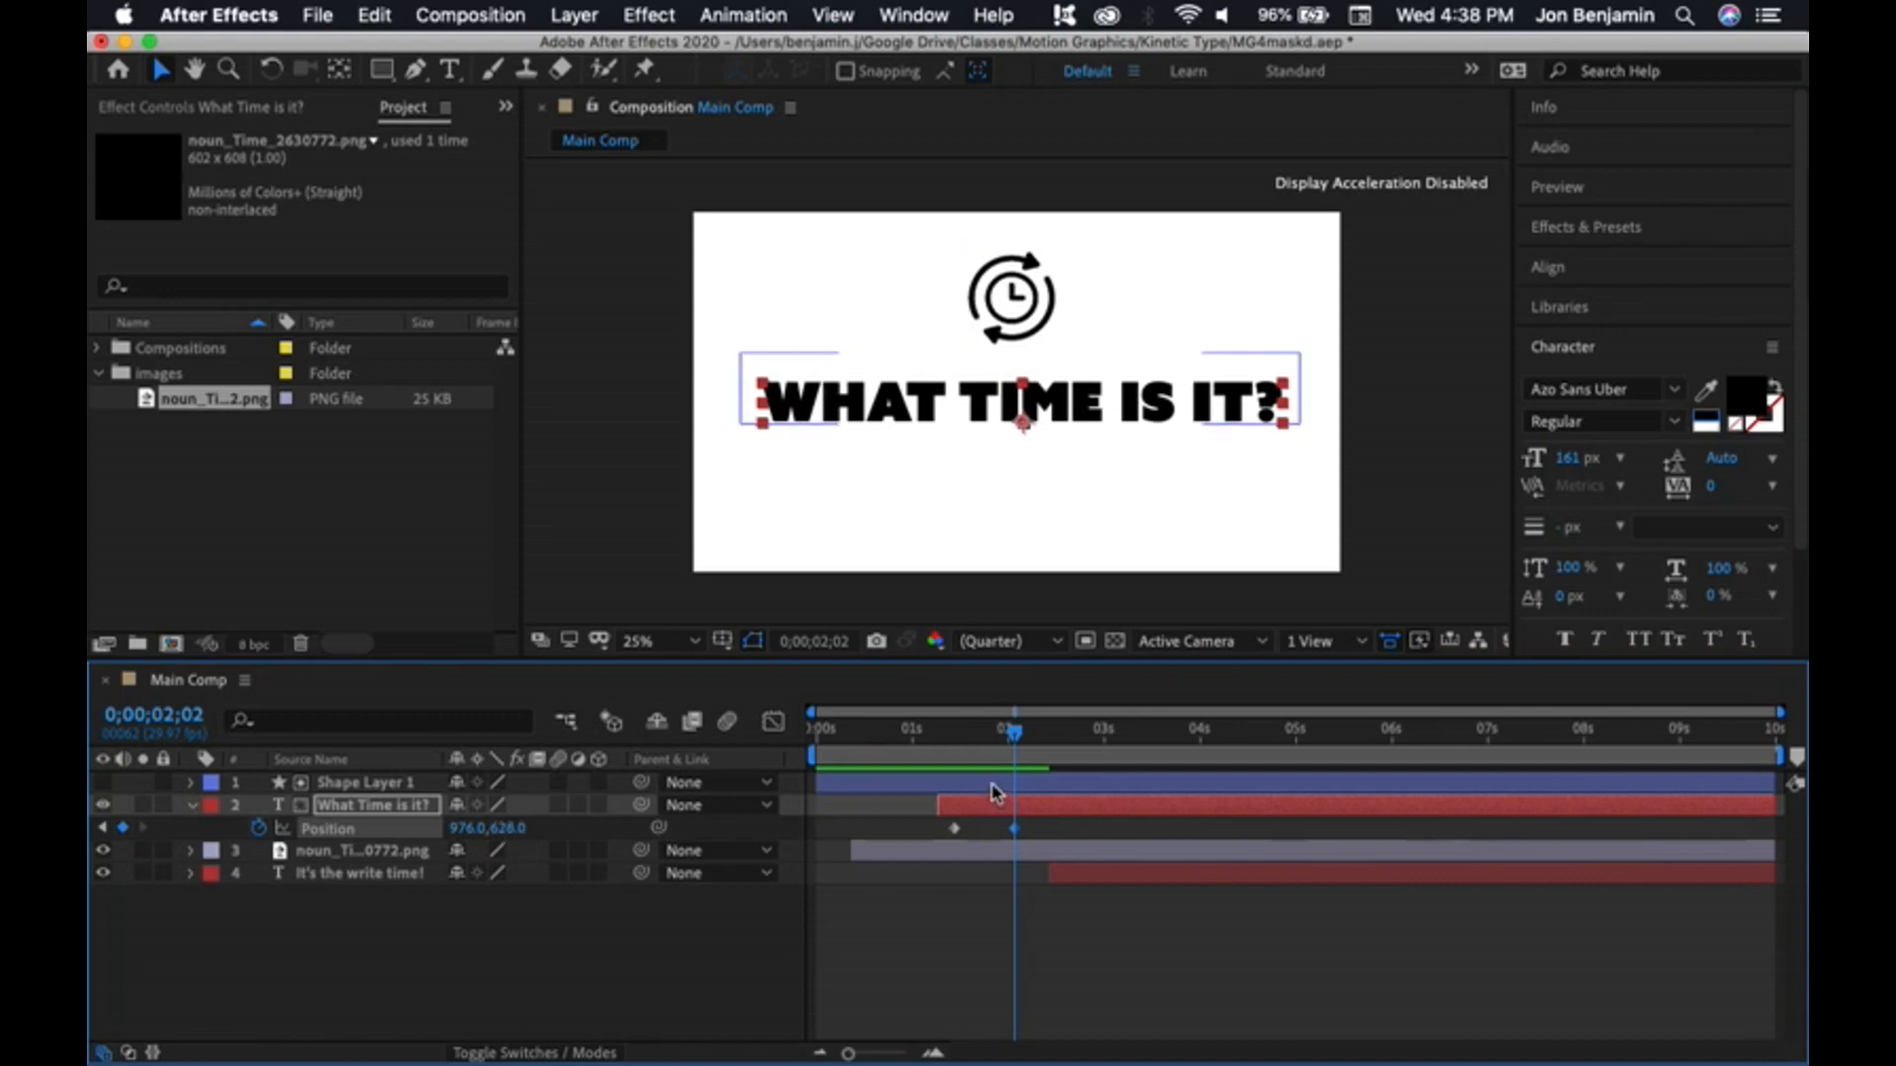
{"action": "left_click", "coordinate": [104, 828]}
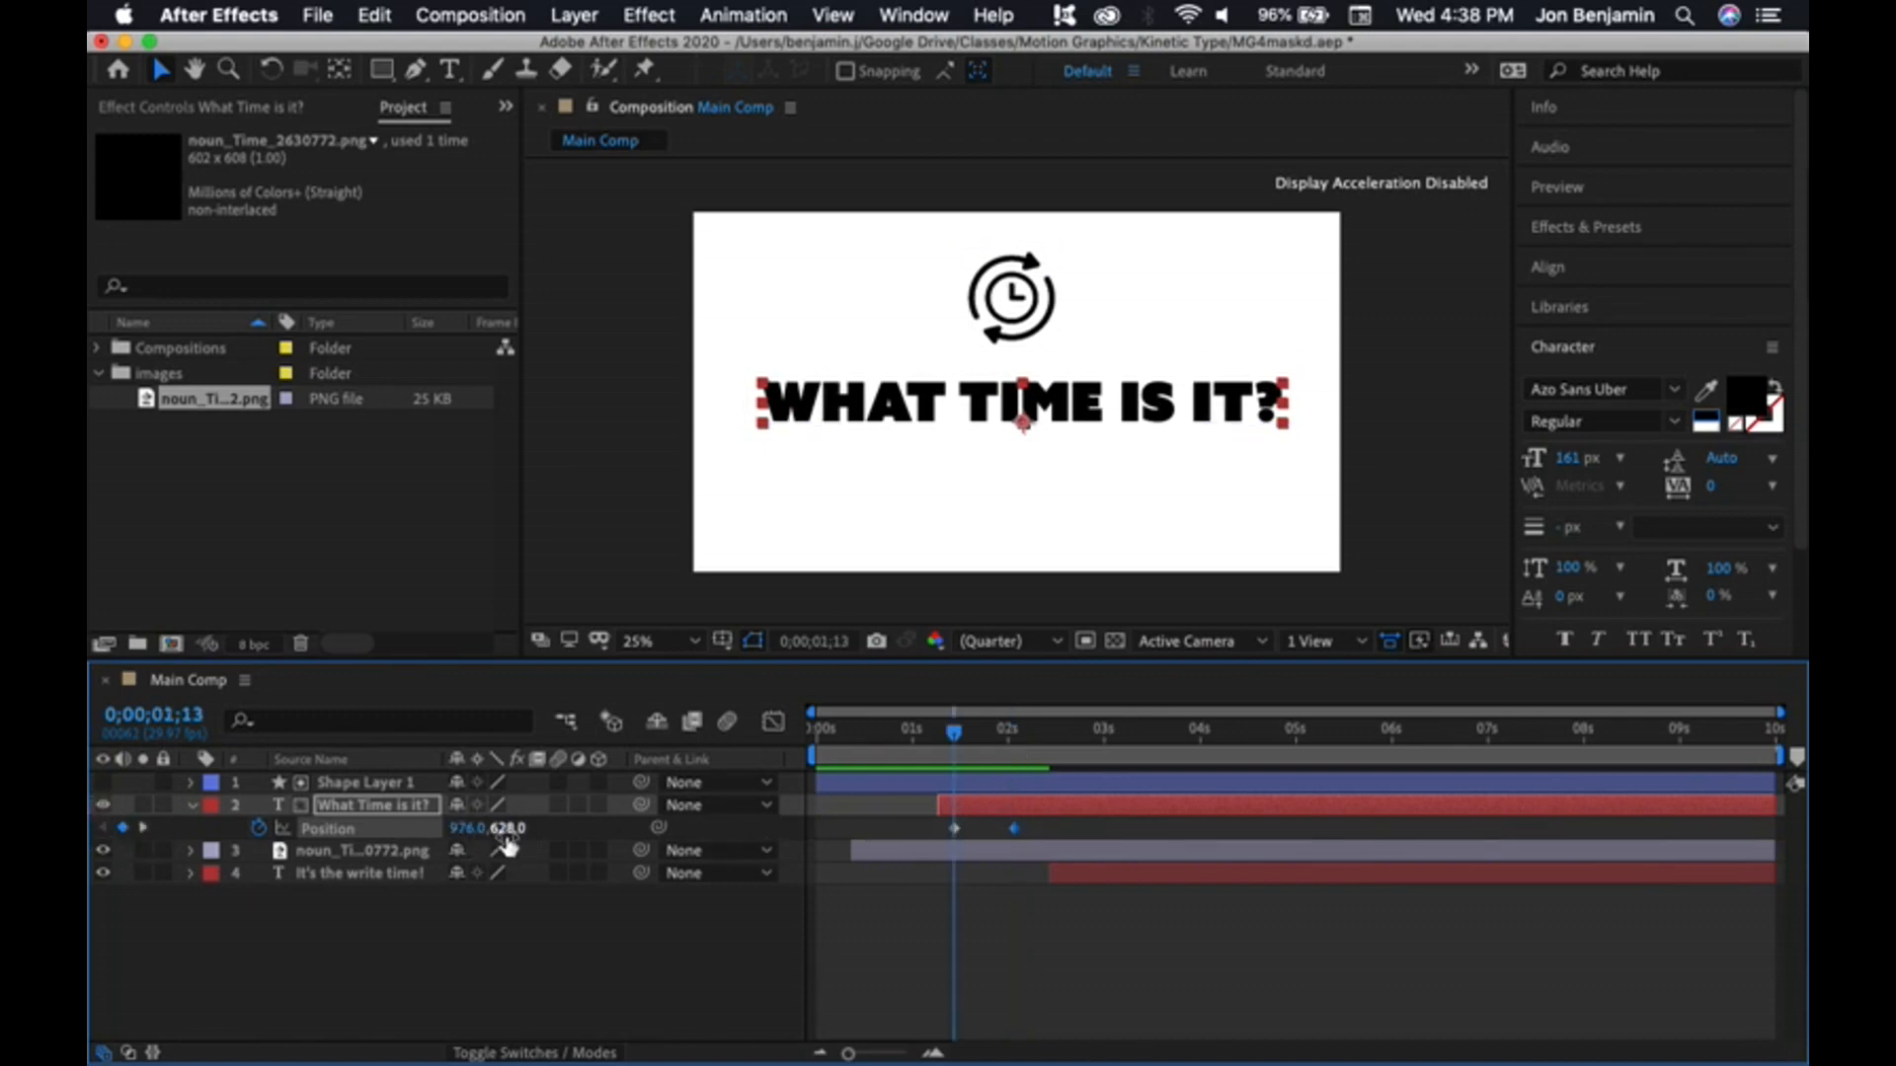
{"action": "left_click_drag", "start_coordinate": [503, 829], "coordinate": [692, 837]}
- Play back the rising text reveal from the start of the composition and scrub back to 0;00;02;12
{"action": "left_click_drag", "start_coordinate": [955, 749], "coordinate": [818, 750]}
{"action": "key", "text": "space"}
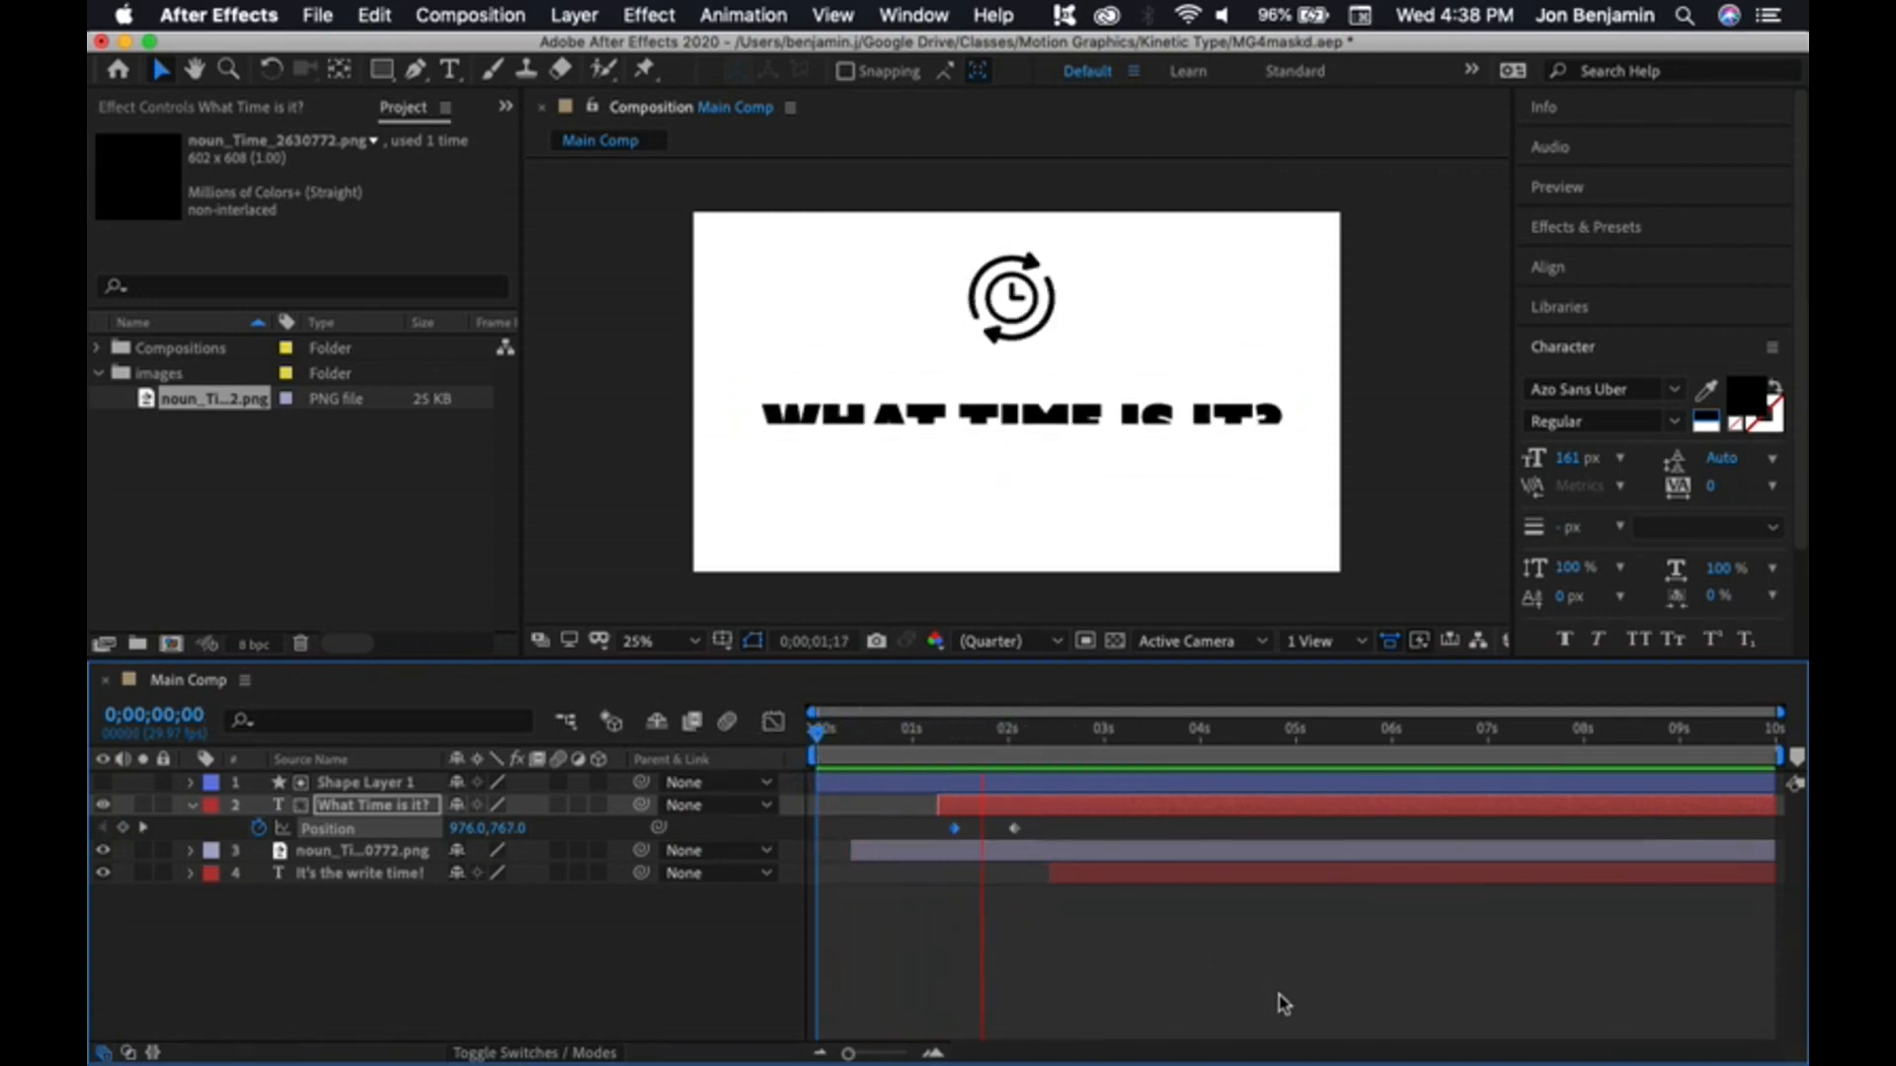
{"action": "key", "text": "space"}
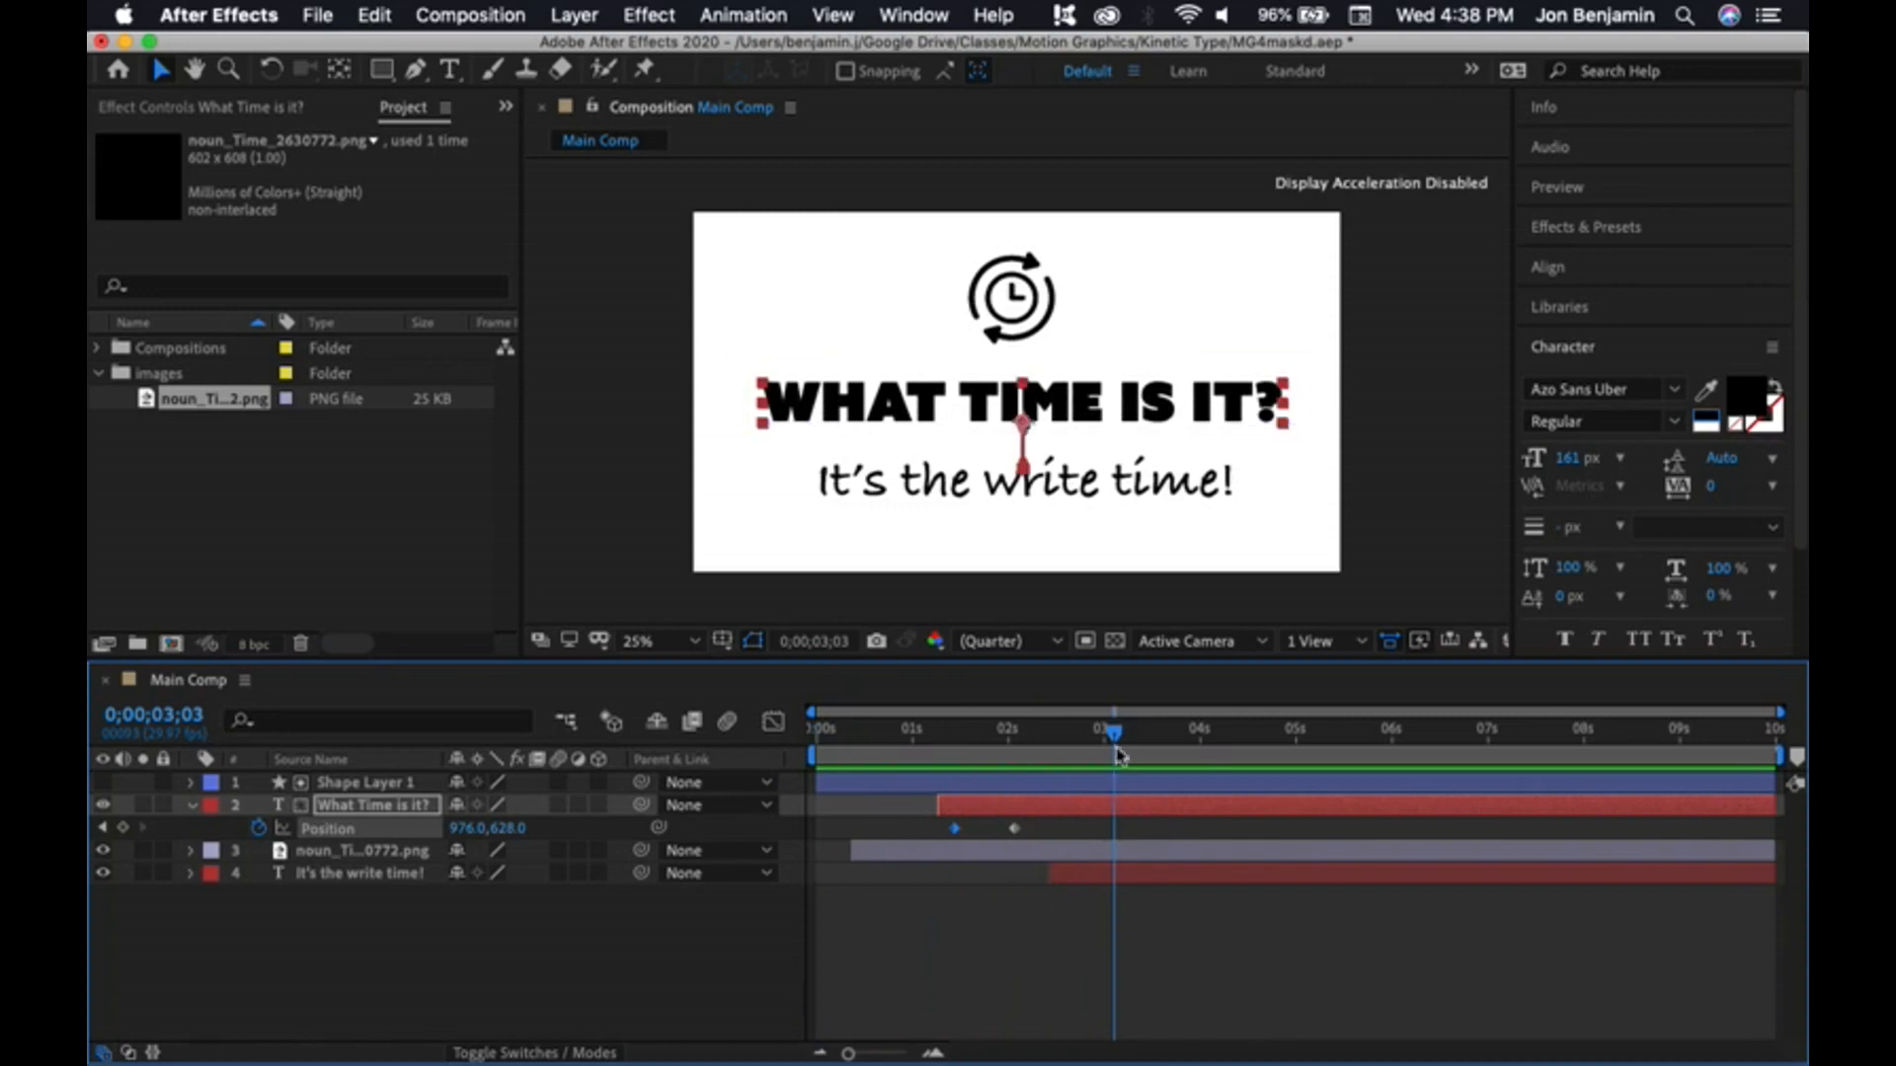
{"action": "left_click_drag", "start_coordinate": [1114, 736], "coordinate": [1047, 743]}
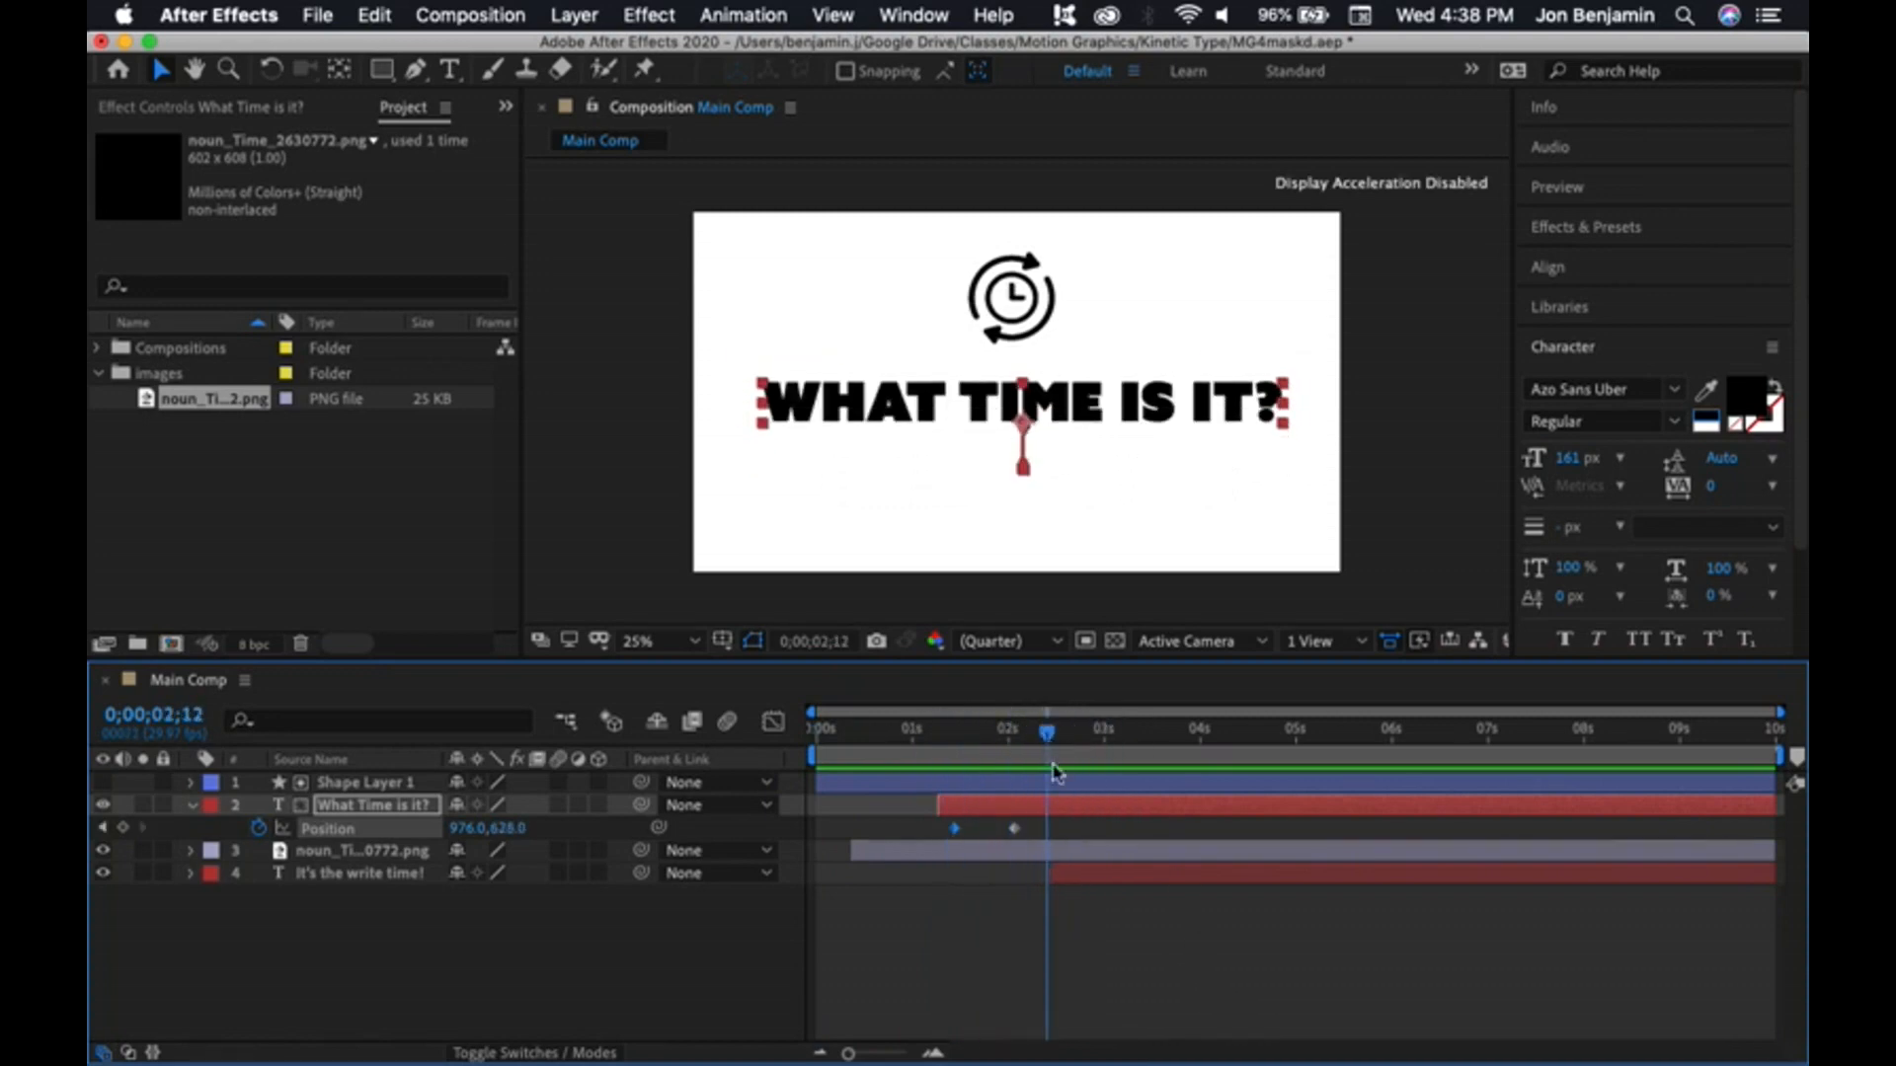
- Apply Easy Ease to both Position keyframes of the "What Time is it?" layer and play back the result from 0;00;00;24
{"action": "left_click", "coordinate": [1036, 831]}
{"action": "left_click_drag", "start_coordinate": [922, 829], "coordinate": [1037, 842]}
{"action": "right_click", "coordinate": [1014, 831]}
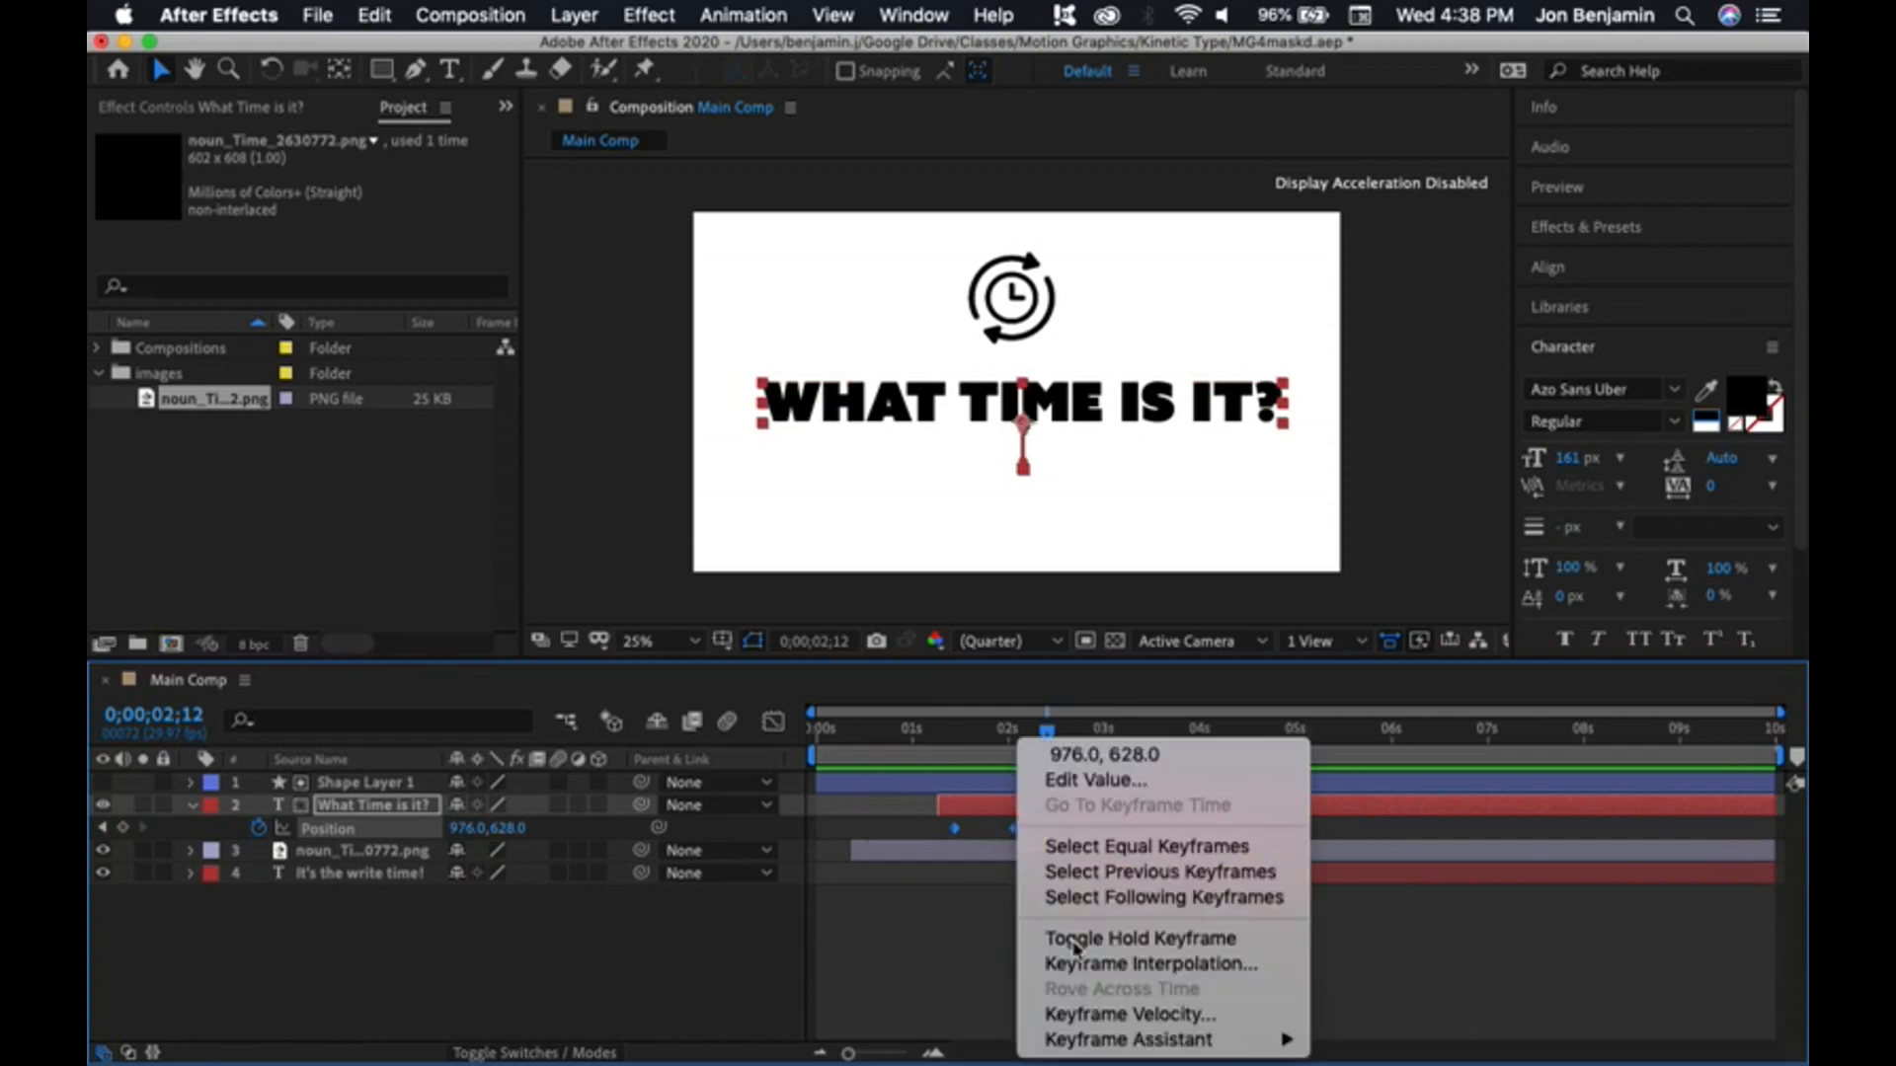
{"action": "mouse_move", "coordinate": [1122, 1039]}
{"action": "left_click", "coordinate": [1382, 888]}
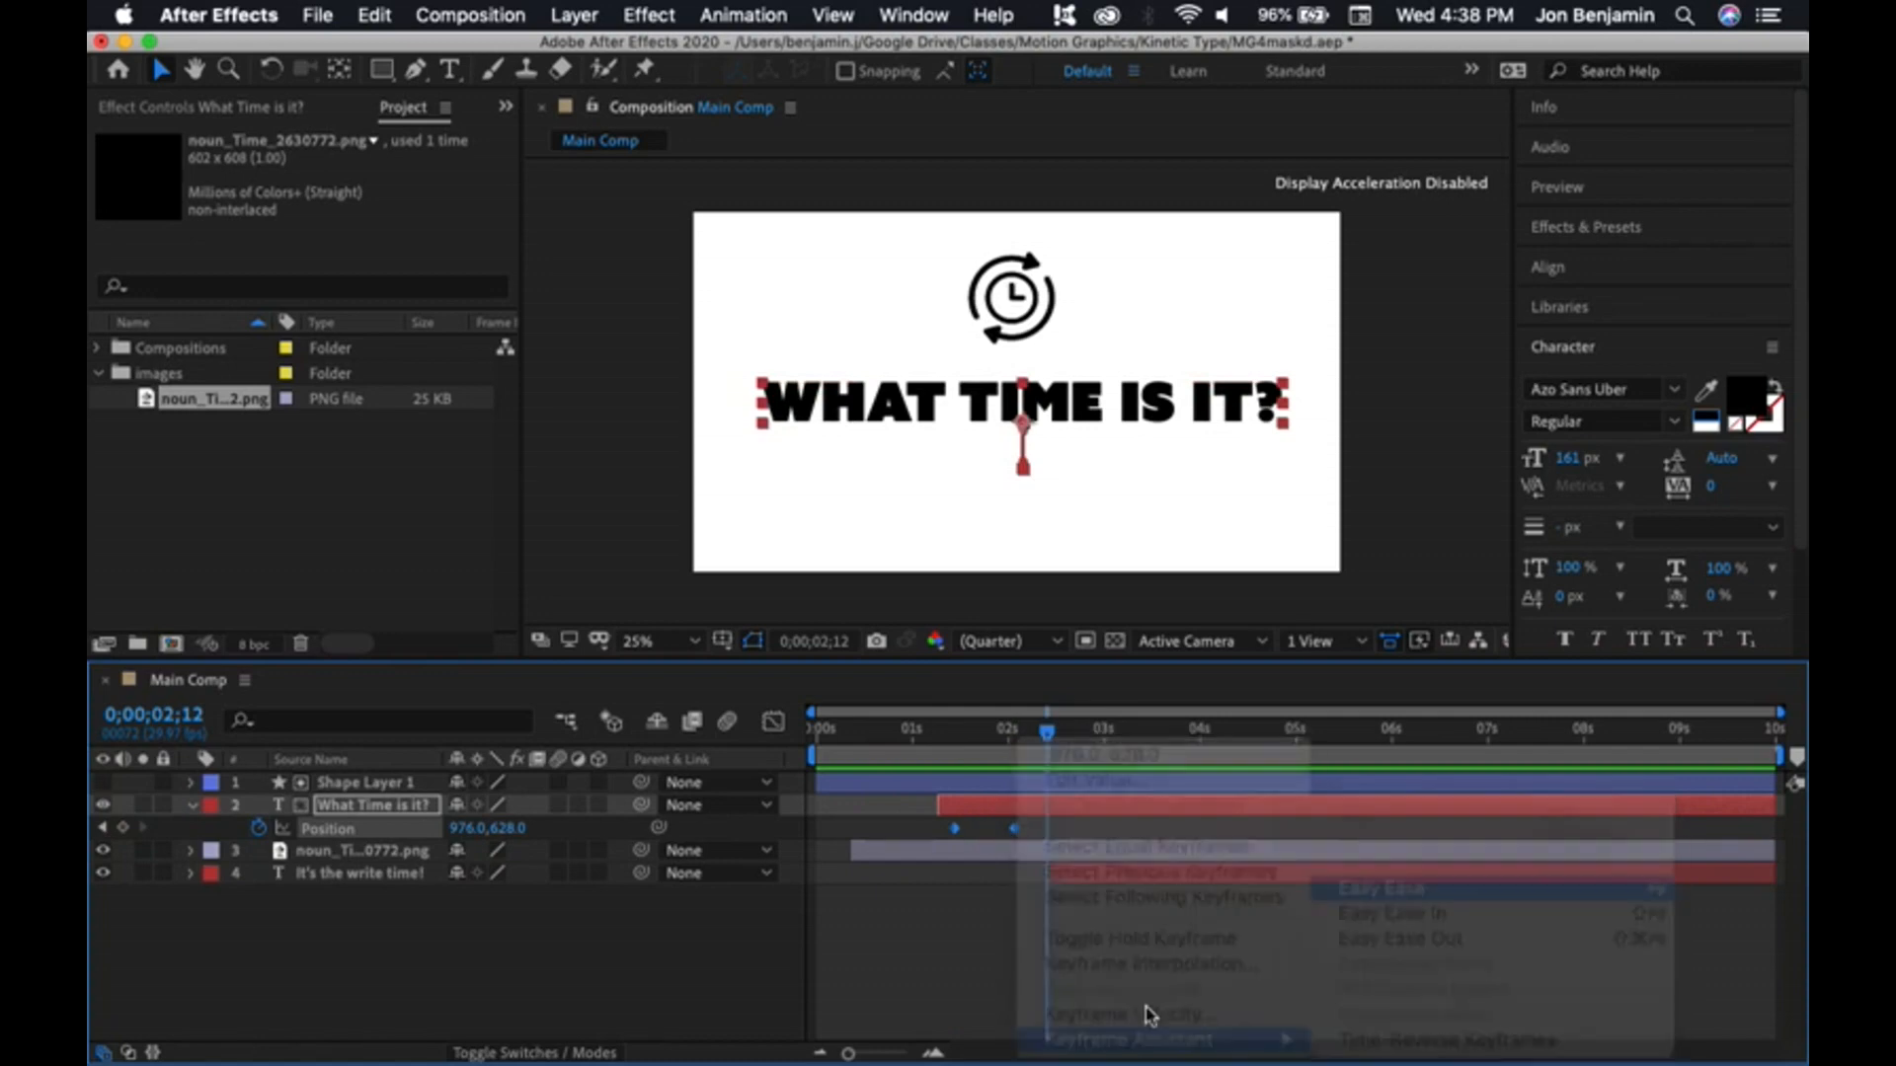
{"action": "left_click", "coordinate": [1002, 1029]}
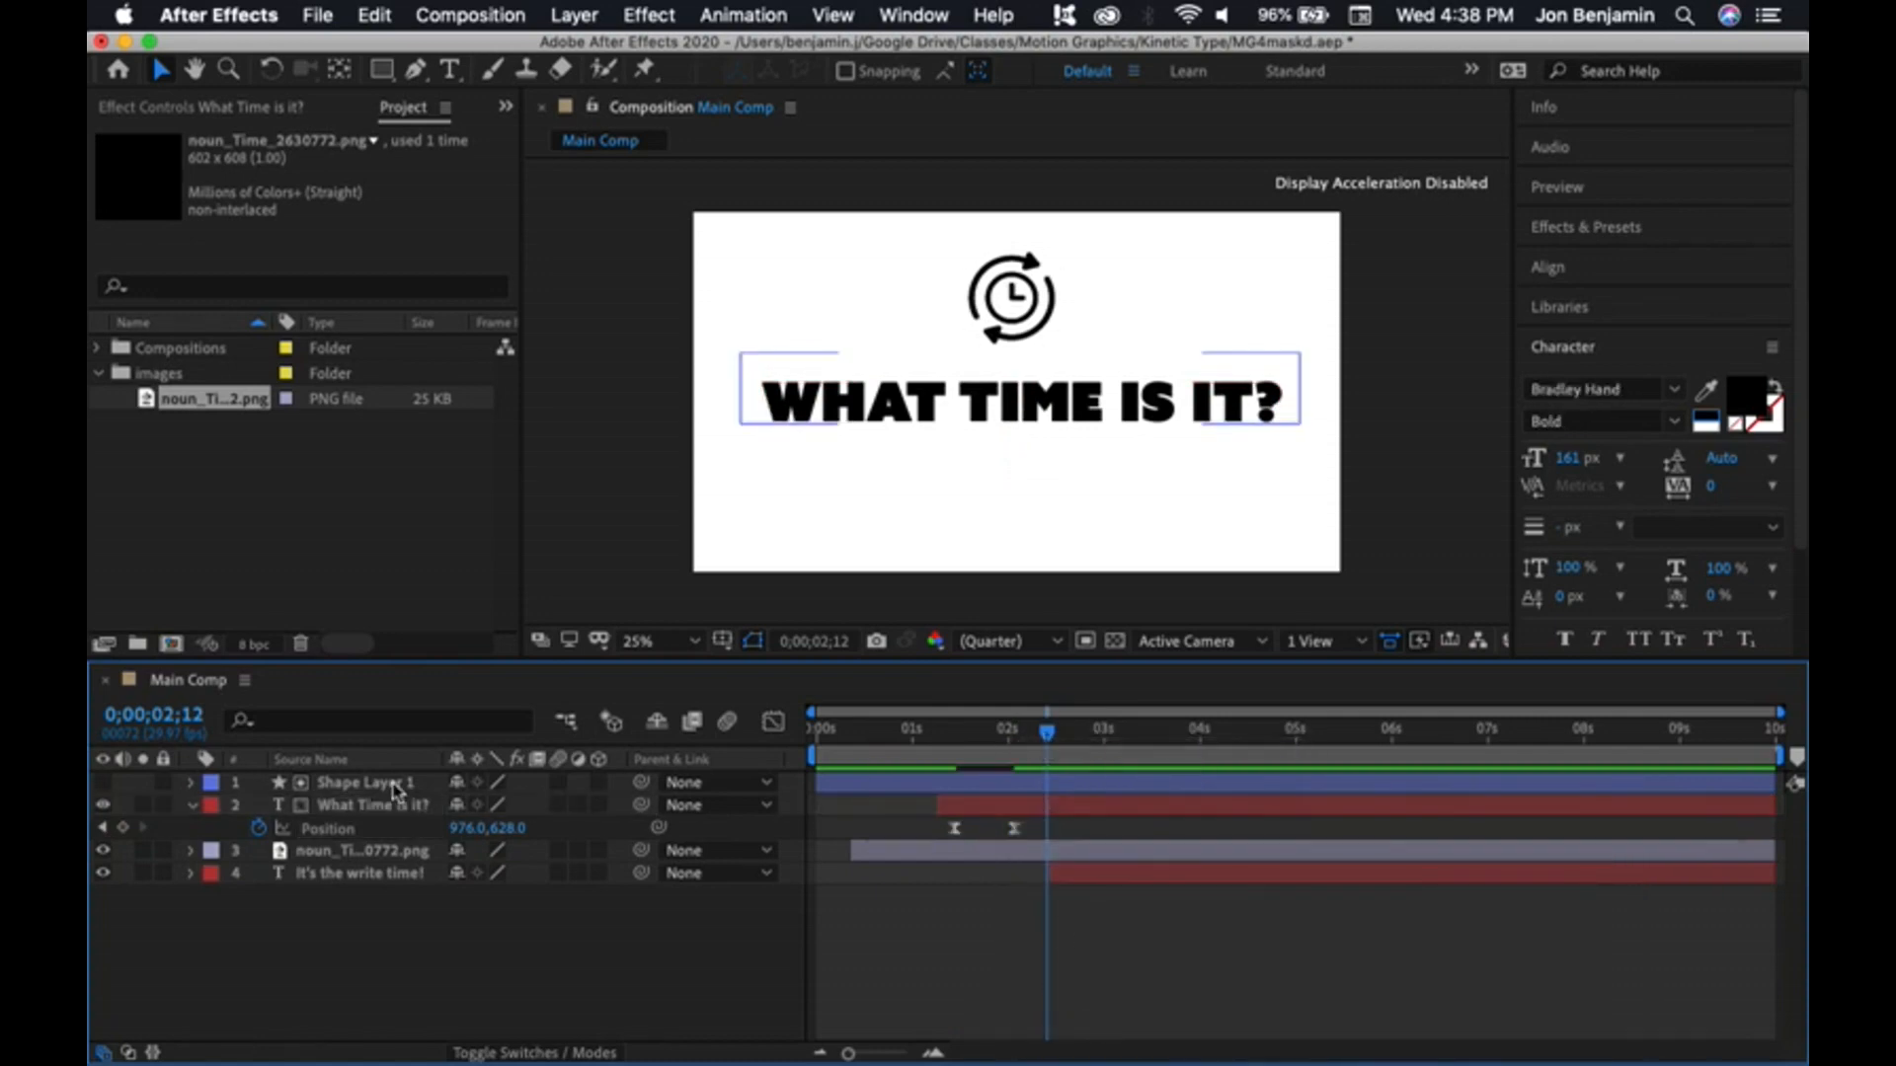
{"action": "left_click_drag", "start_coordinate": [1049, 753], "coordinate": [892, 753]}
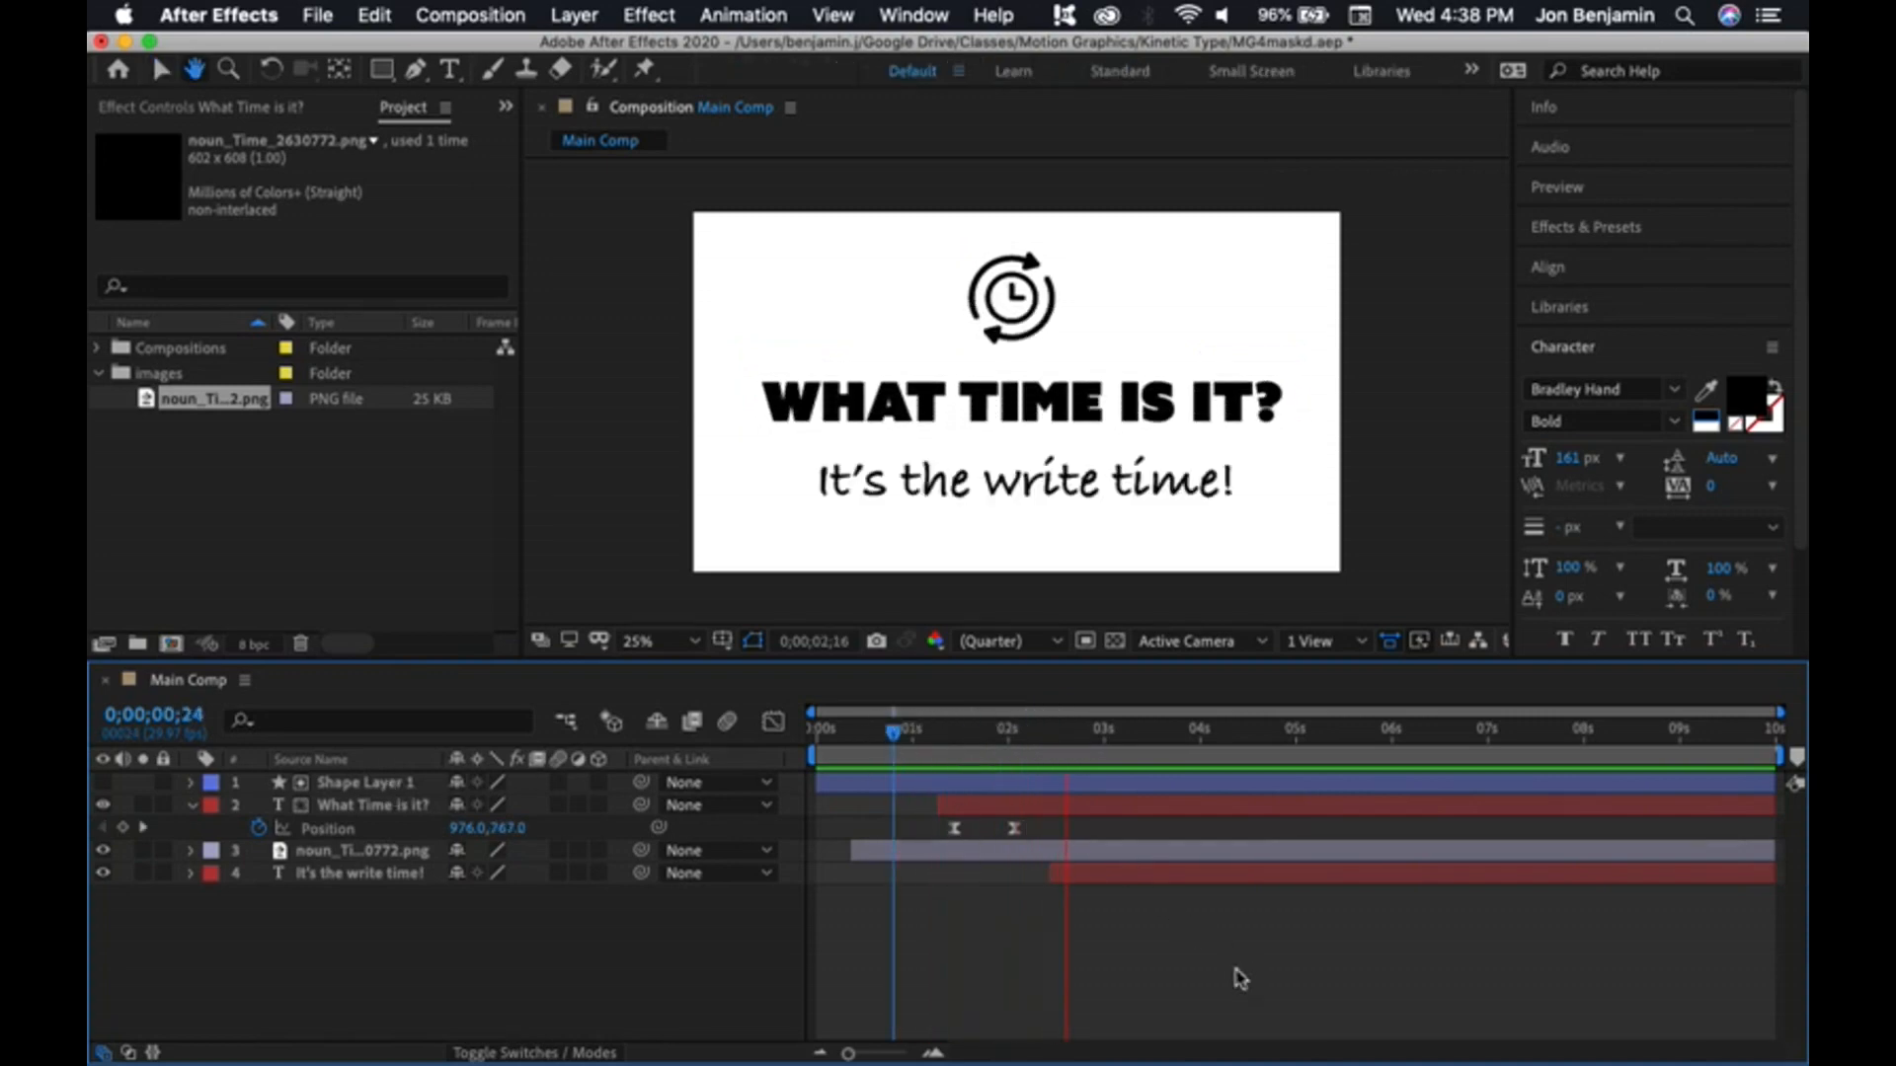
{"action": "left_click_drag", "start_coordinate": [1070, 735], "coordinate": [1058, 742]}
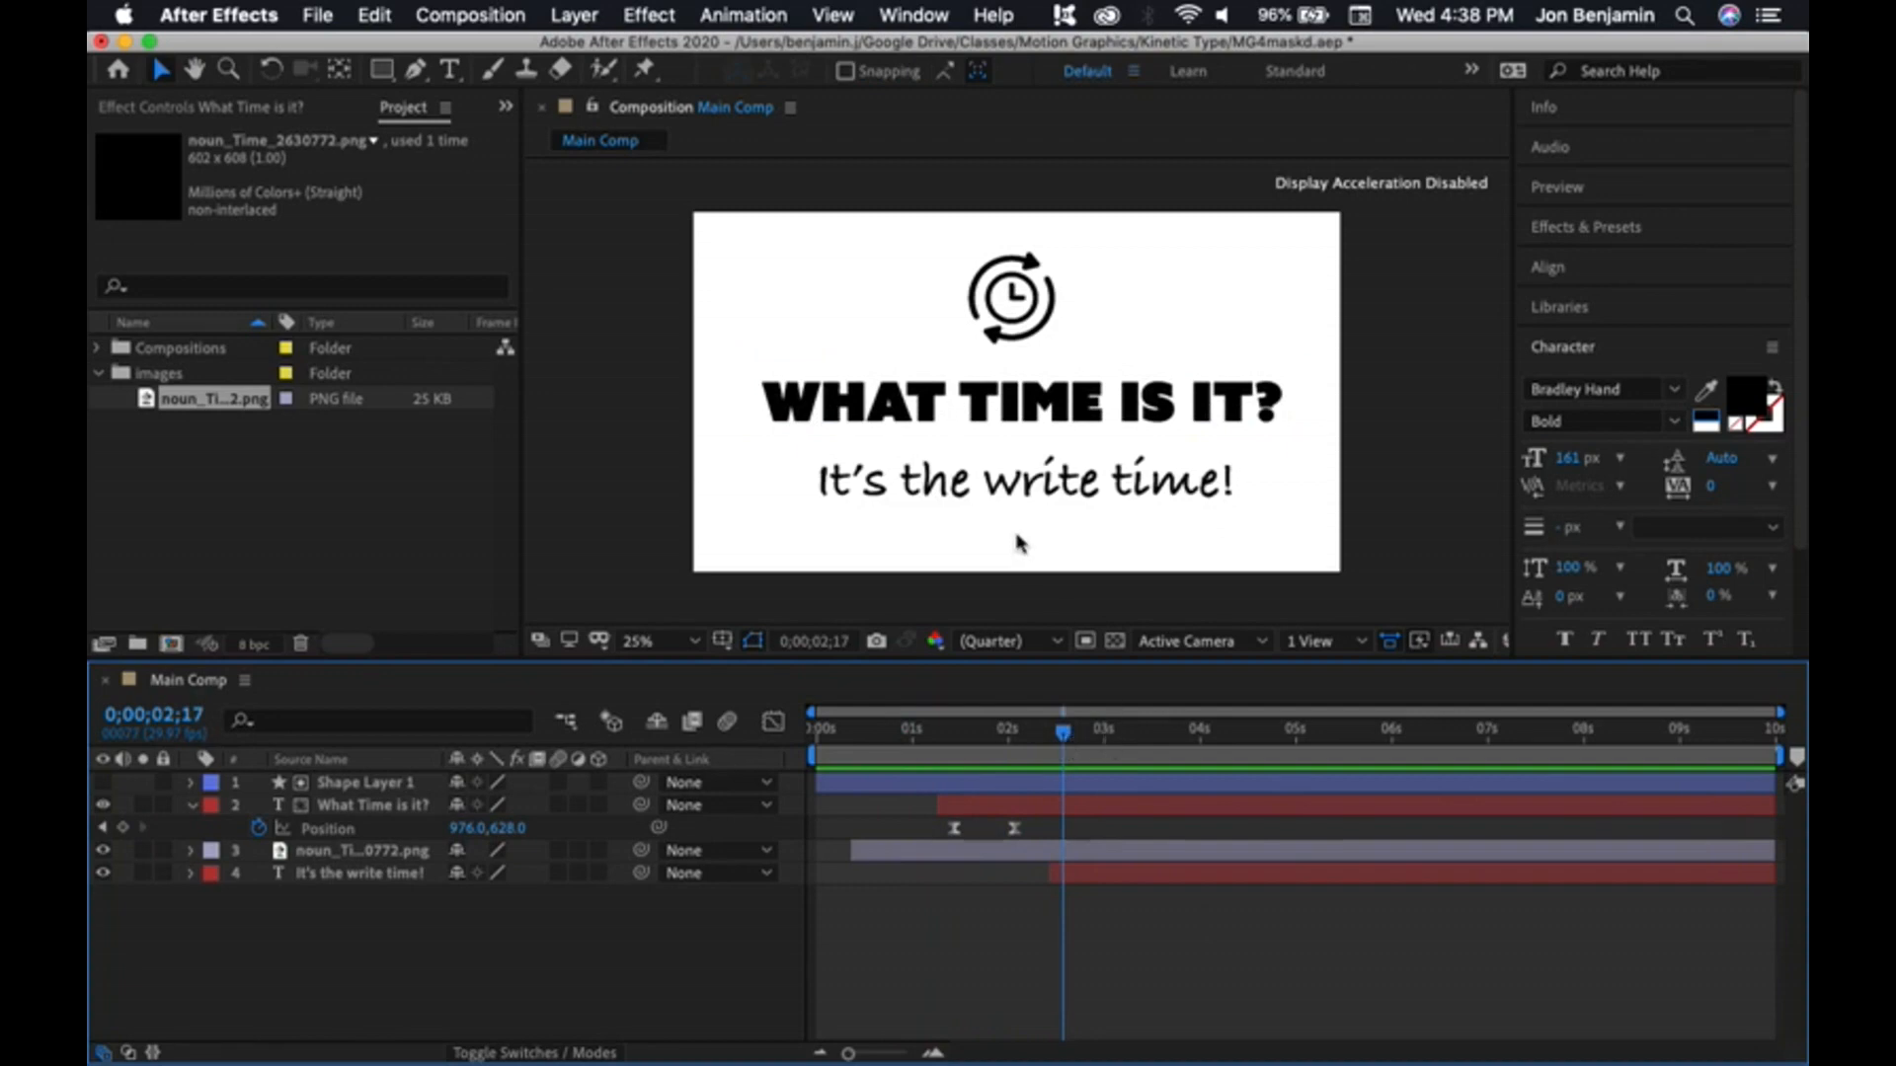
- Select the "It's the write time!" layer and start a Pen tool mask path straight down the centre of its capital I
{"action": "left_click", "coordinate": [1017, 501]}
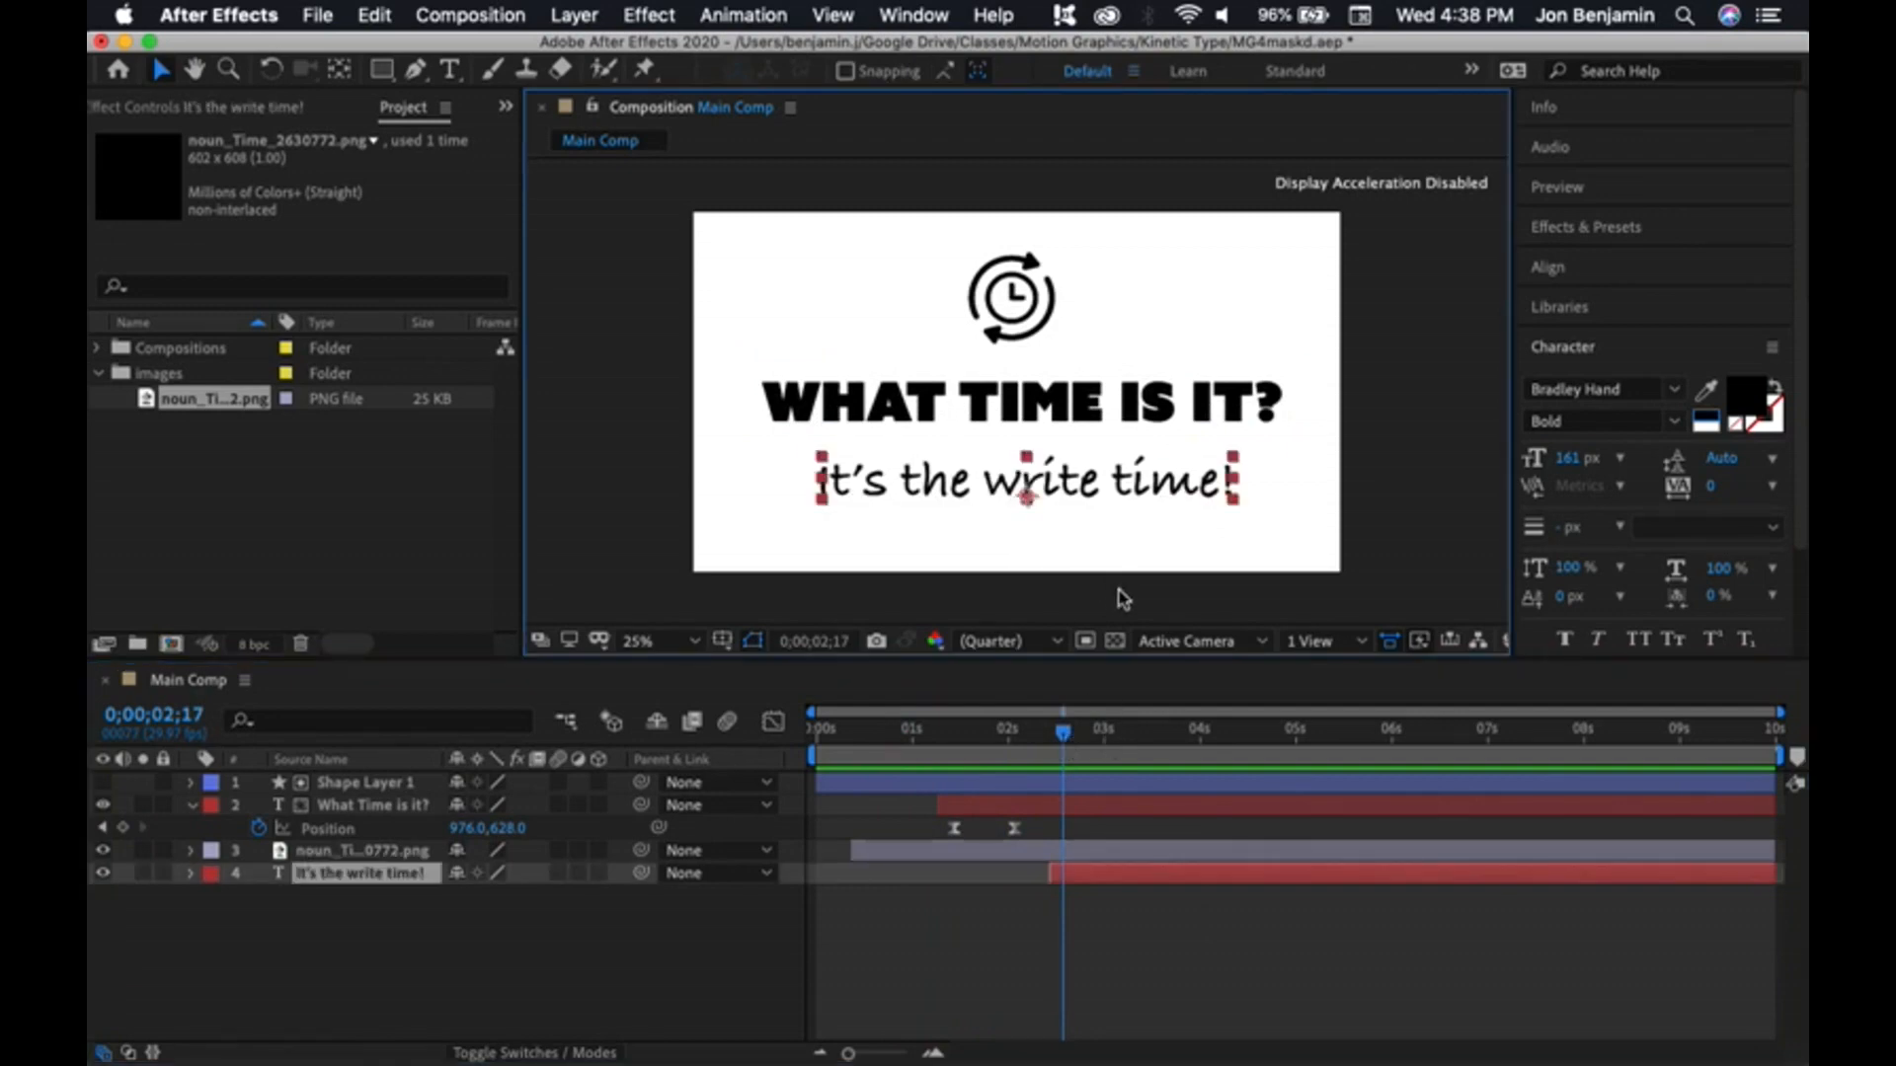
{"action": "left_click", "coordinate": [192, 806]}
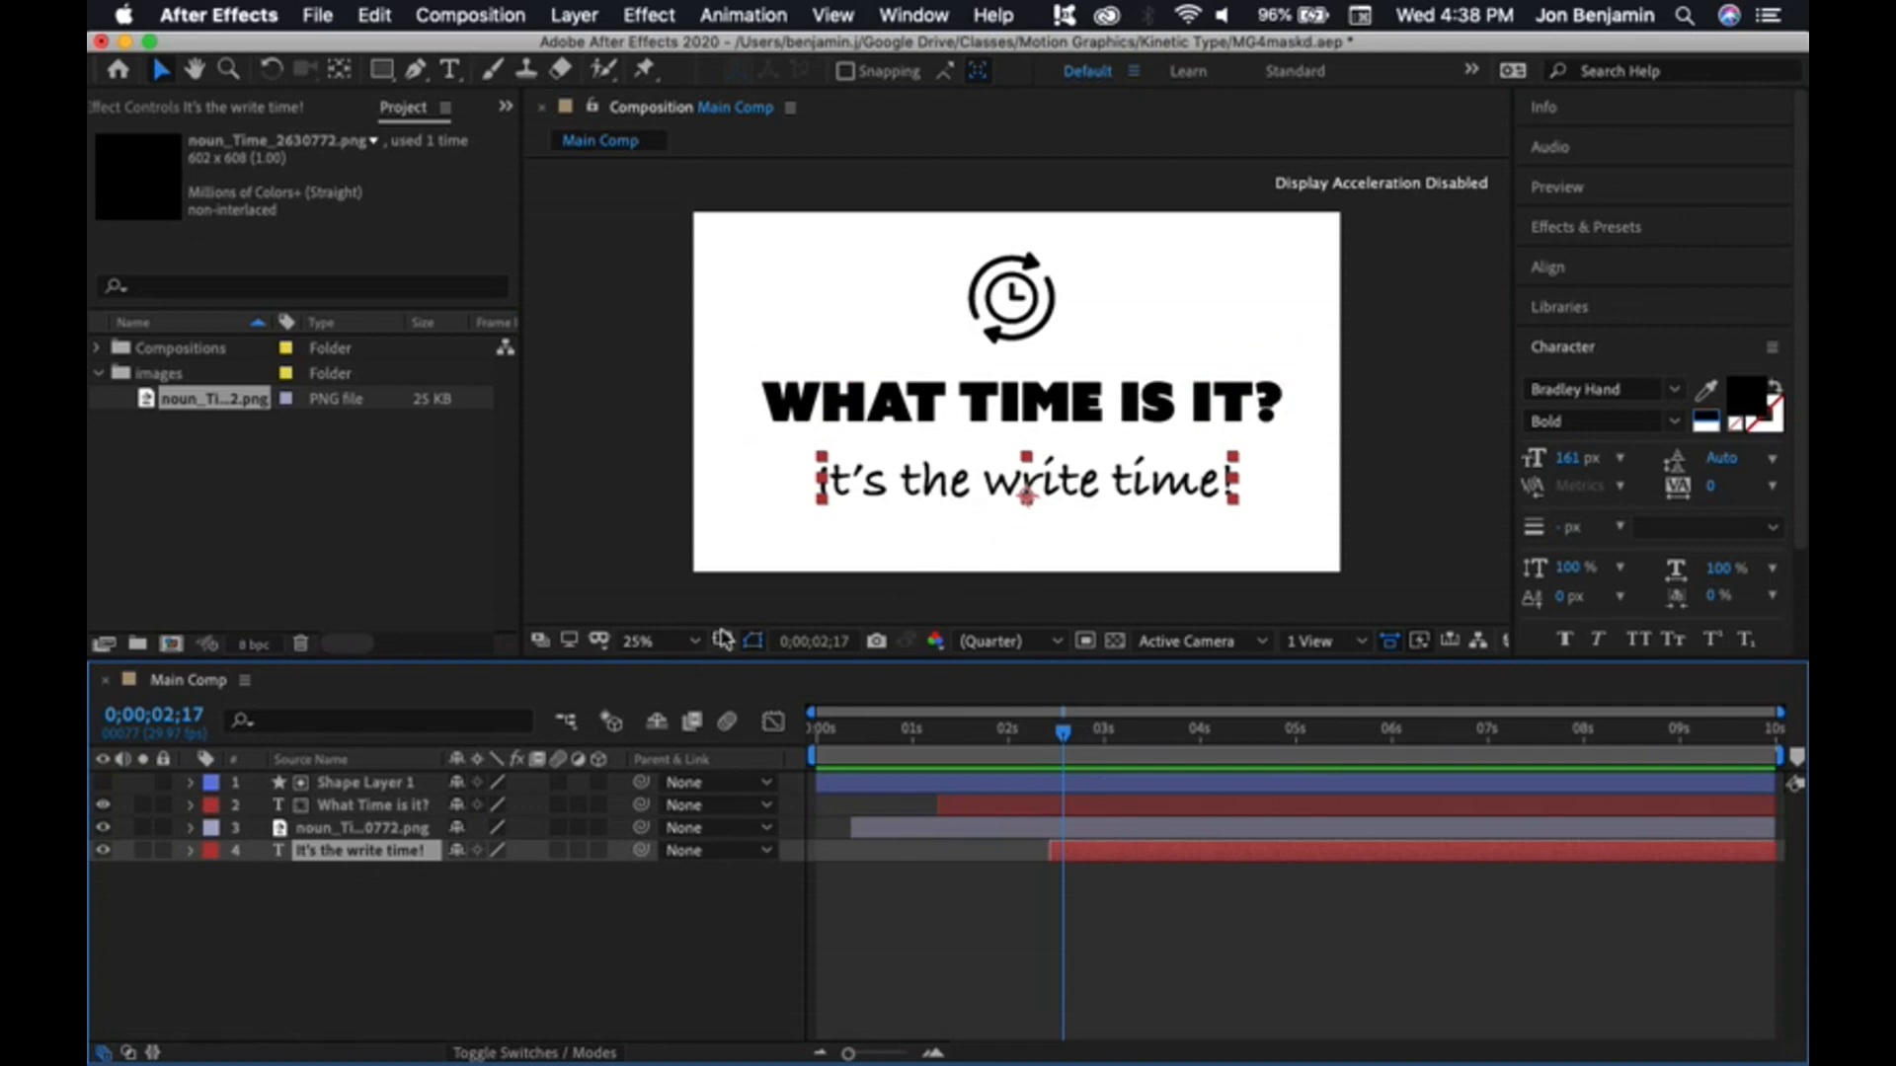
{"action": "left_click", "coordinate": [694, 642]}
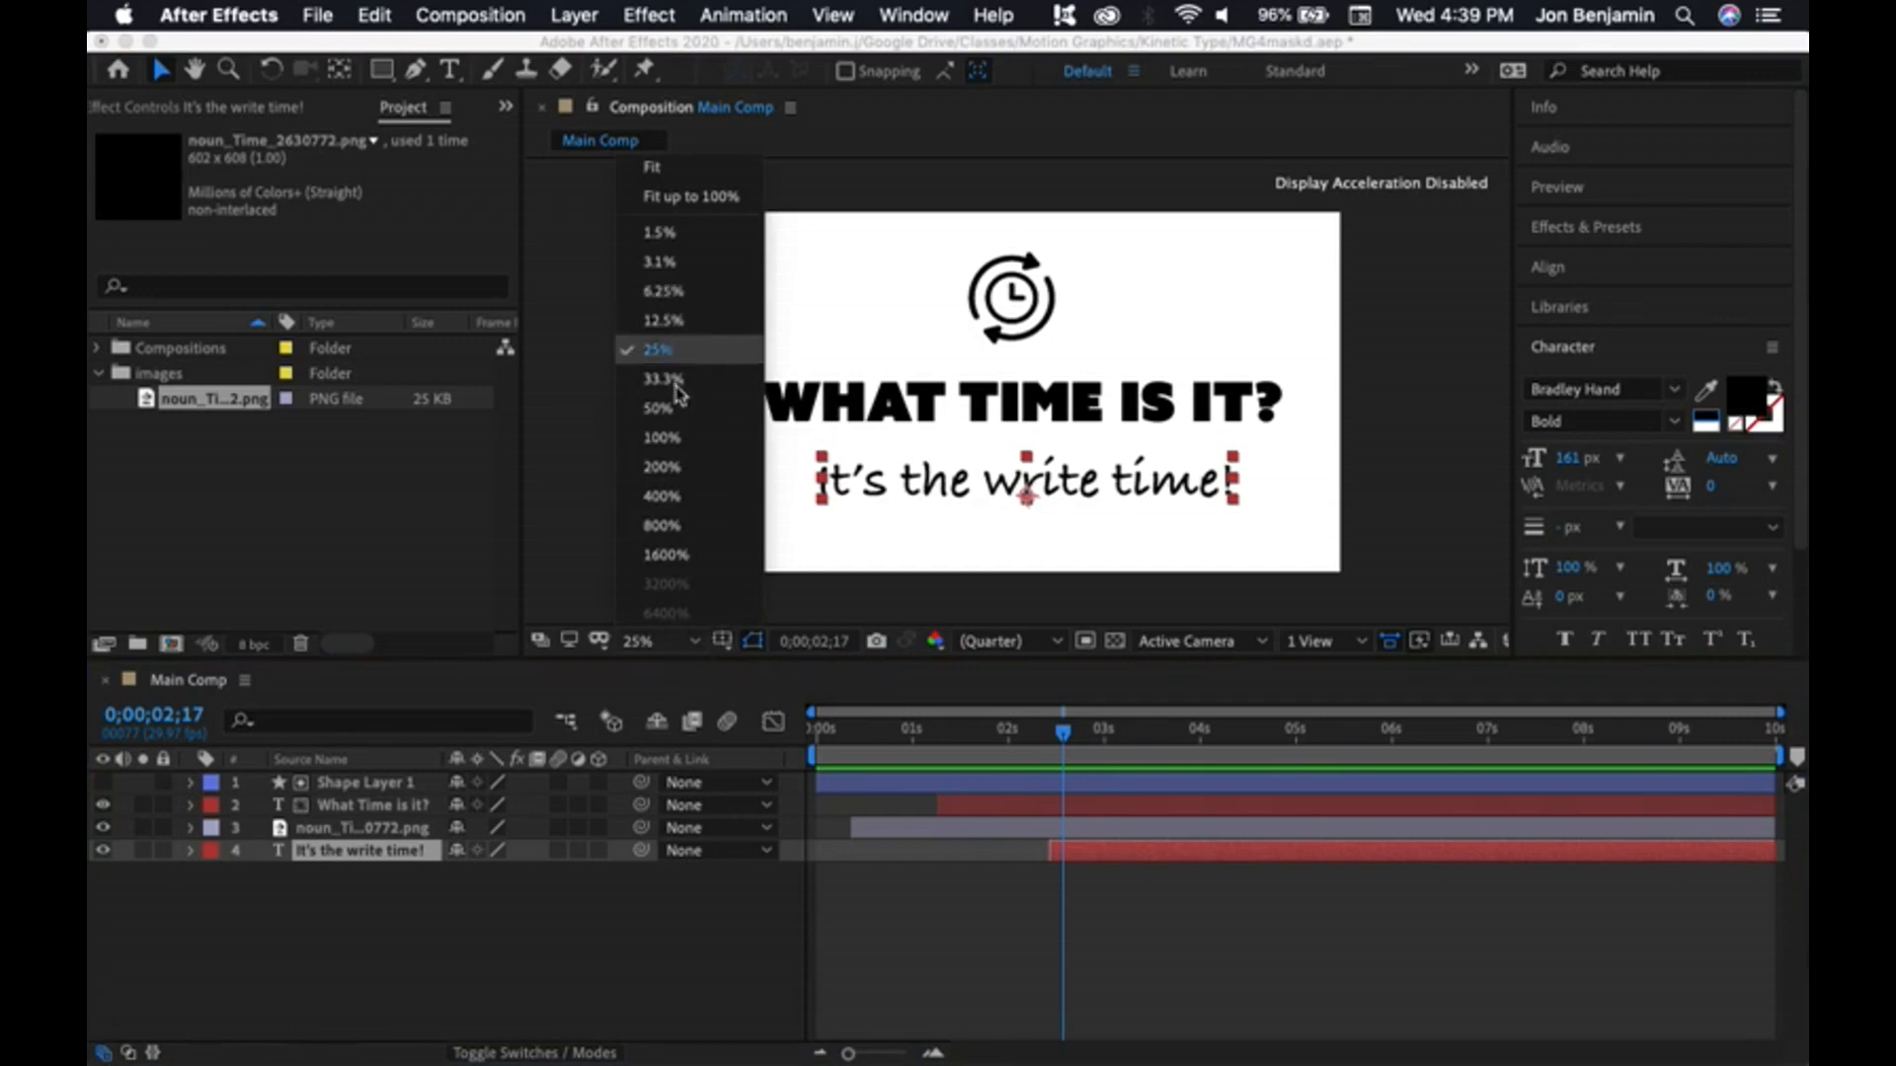
{"action": "left_click", "coordinate": [659, 467]}
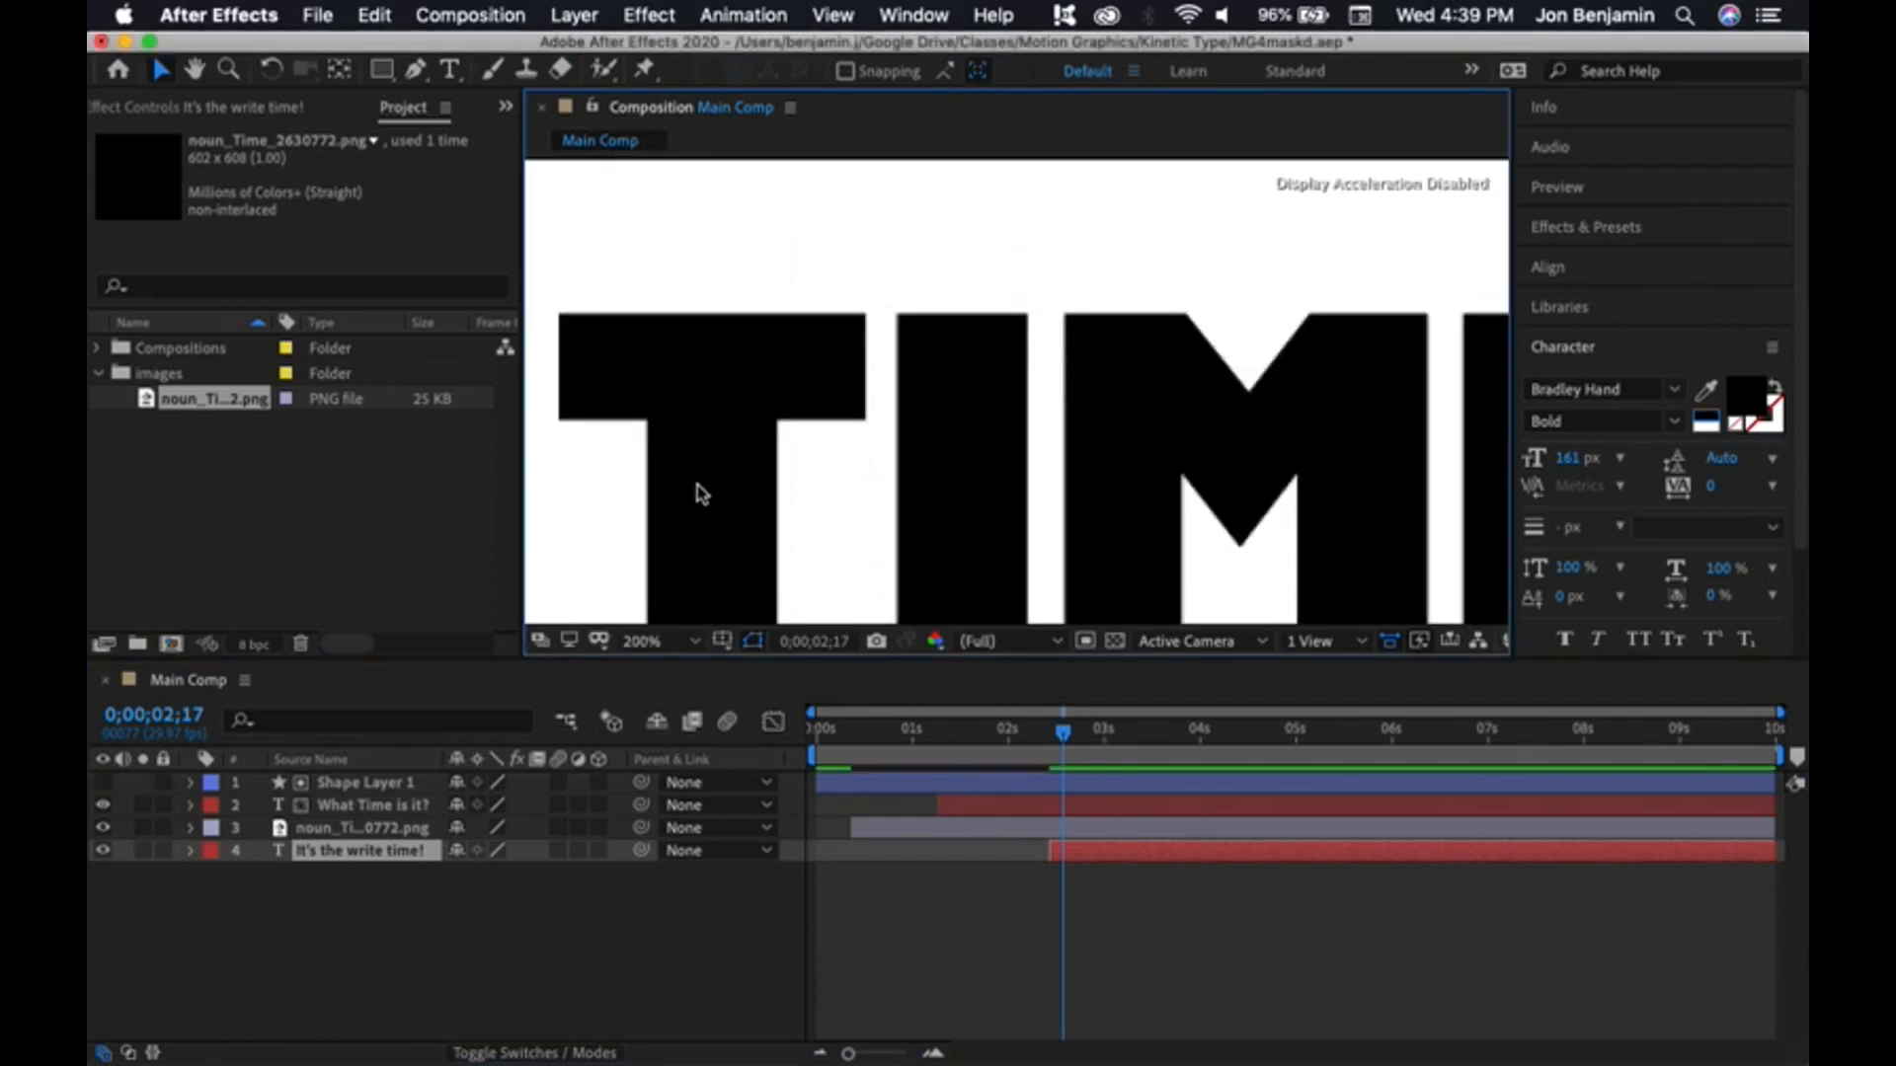
{"action": "scroll", "coordinate": [704, 496], "scroll_direction": "down", "scroll_amount": 5}
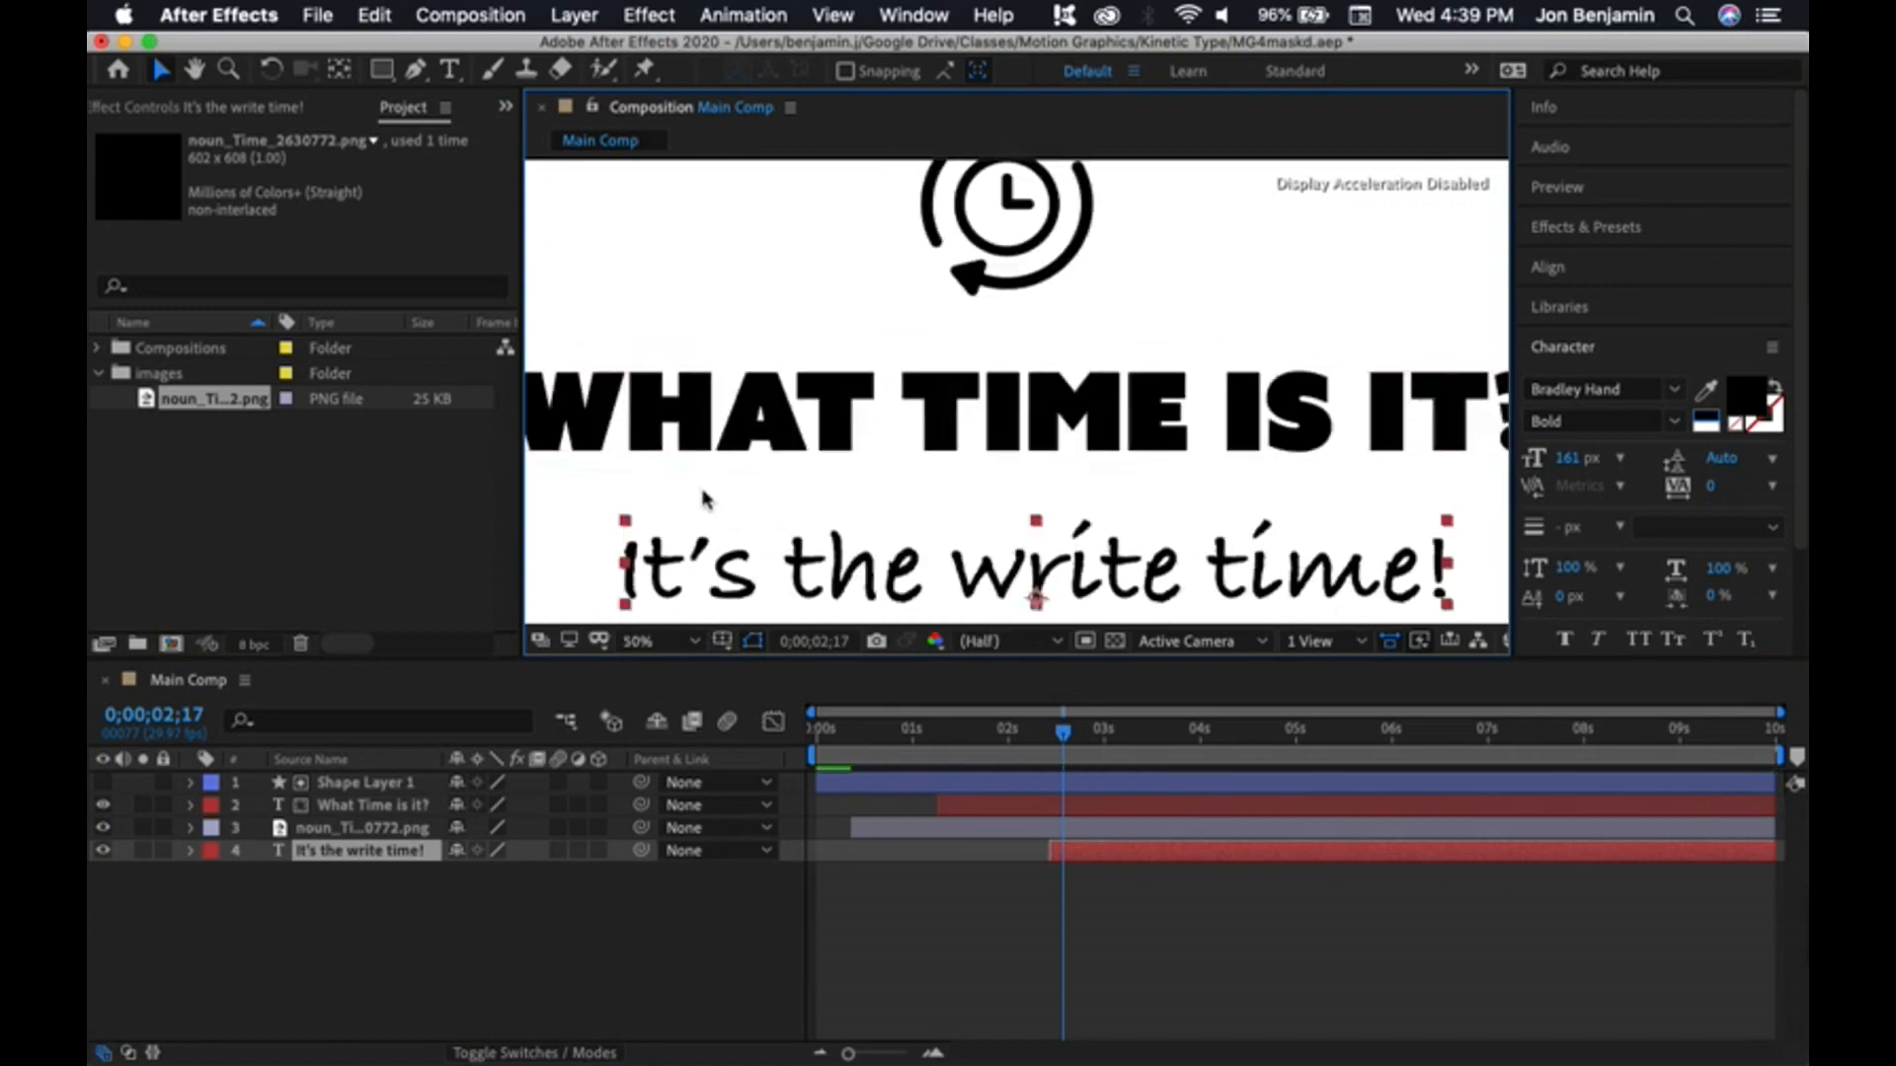
{"action": "scroll", "coordinate": [704, 496], "scroll_direction": "up", "scroll_amount": 3}
{"action": "scroll", "coordinate": [704, 496], "scroll_direction": "down", "scroll_amount": 2}
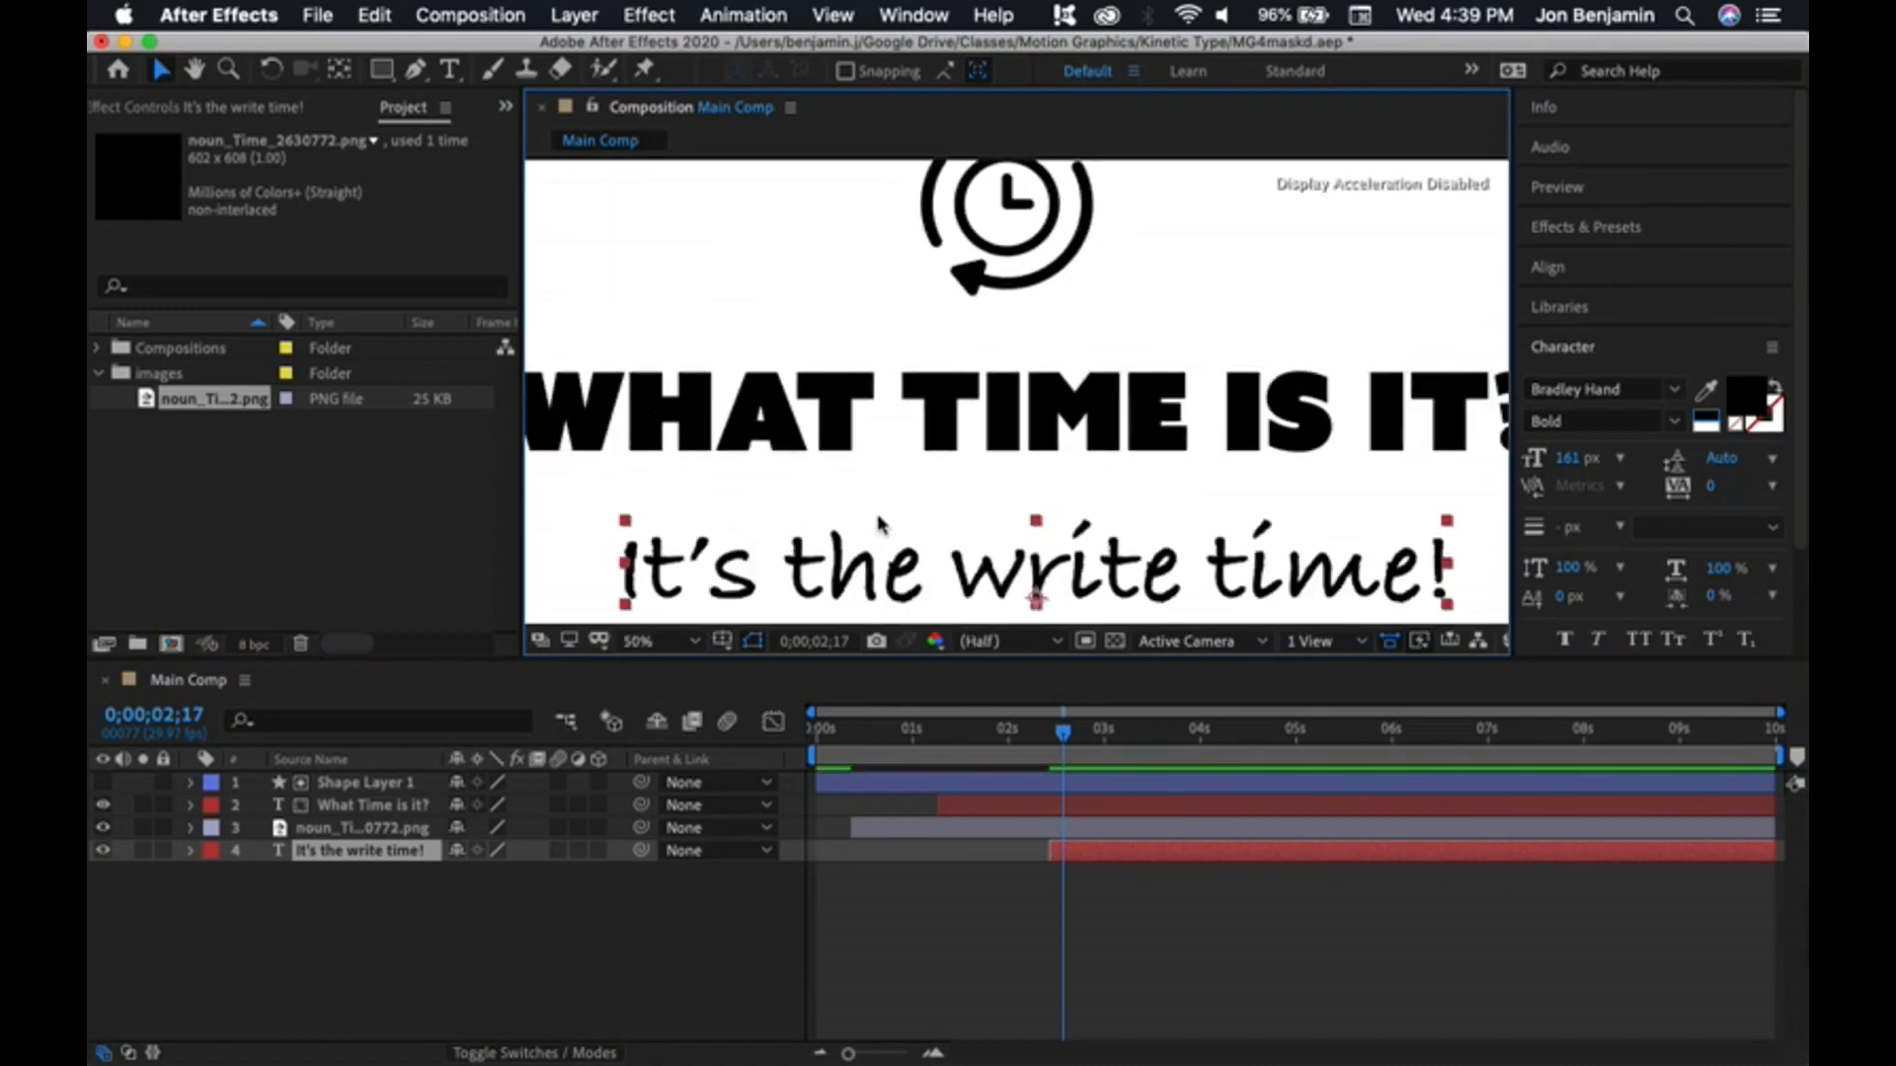
{"action": "scroll", "coordinate": [1129, 511], "scroll_direction": "down", "scroll_amount": 2}
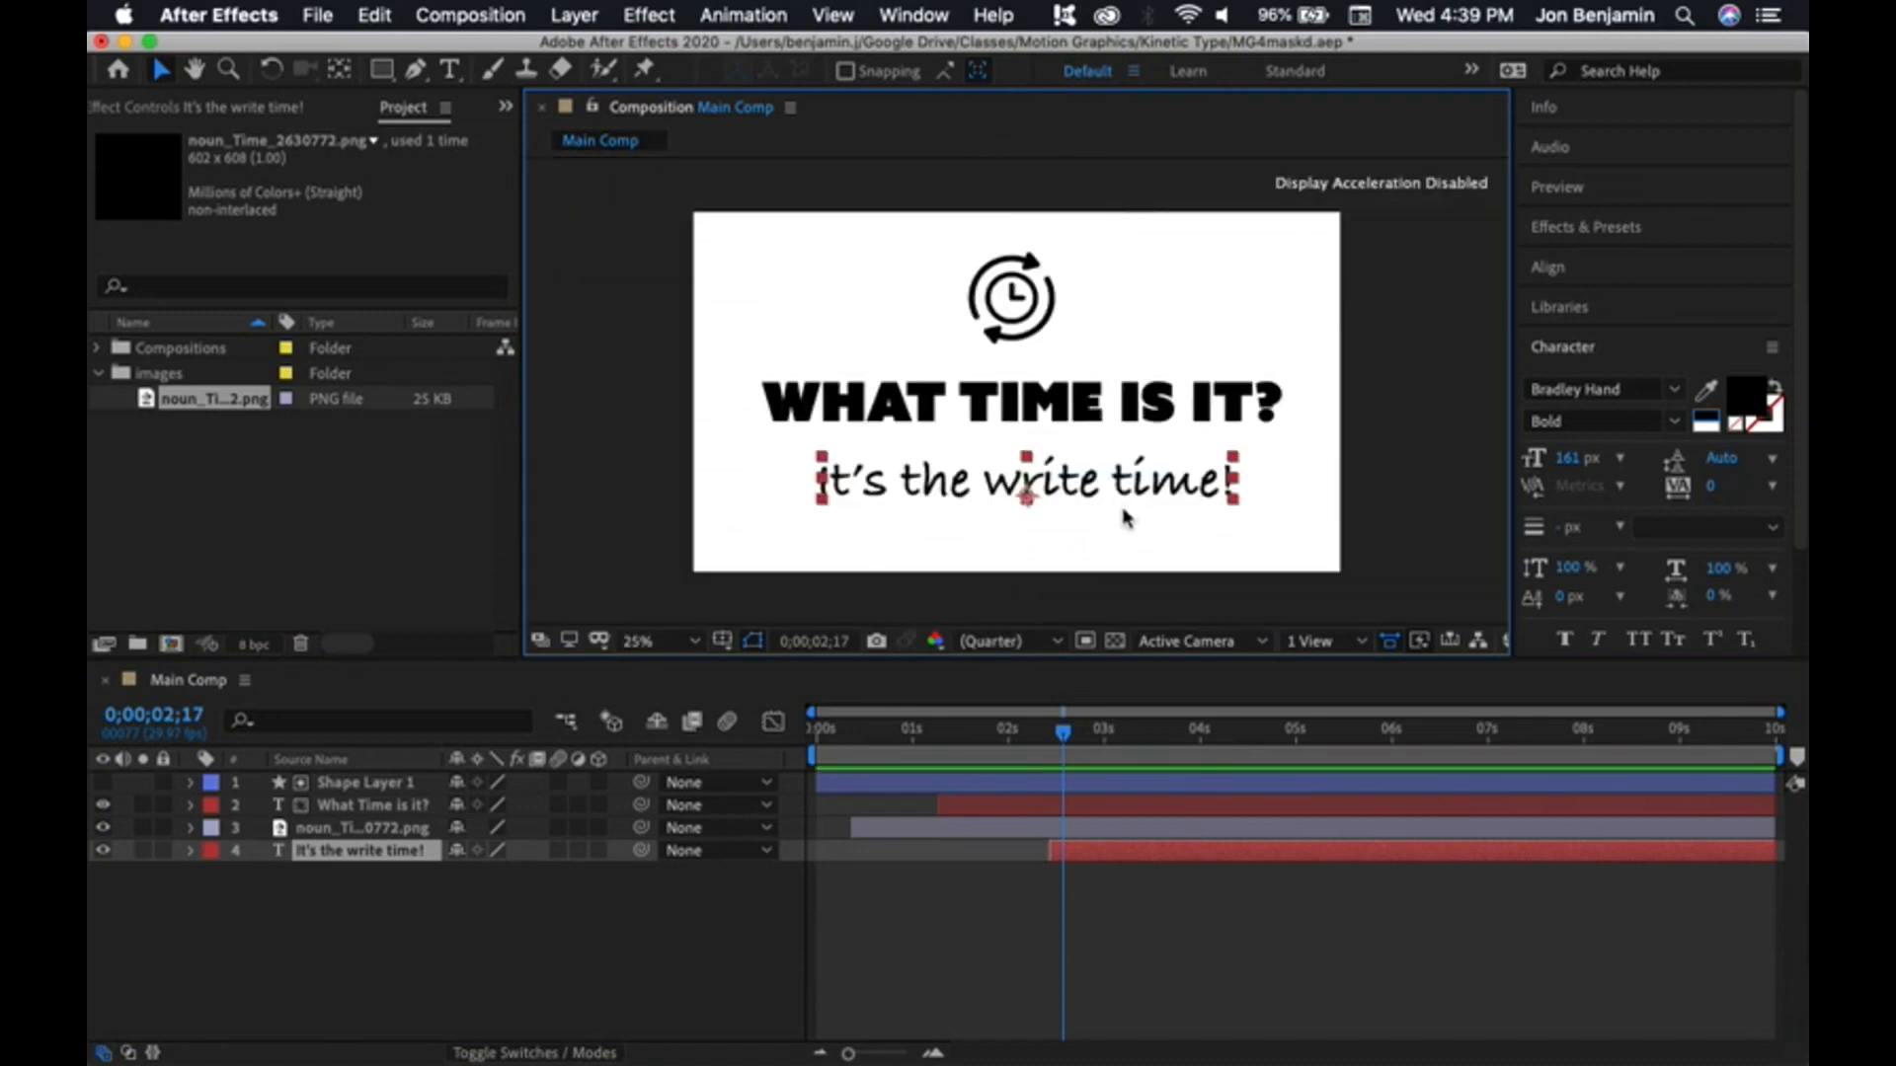
{"action": "scroll", "coordinate": [1127, 516], "scroll_direction": "up", "scroll_amount": 2}
{"action": "scroll", "coordinate": [1121, 514], "scroll_direction": "up", "scroll_amount": 2}
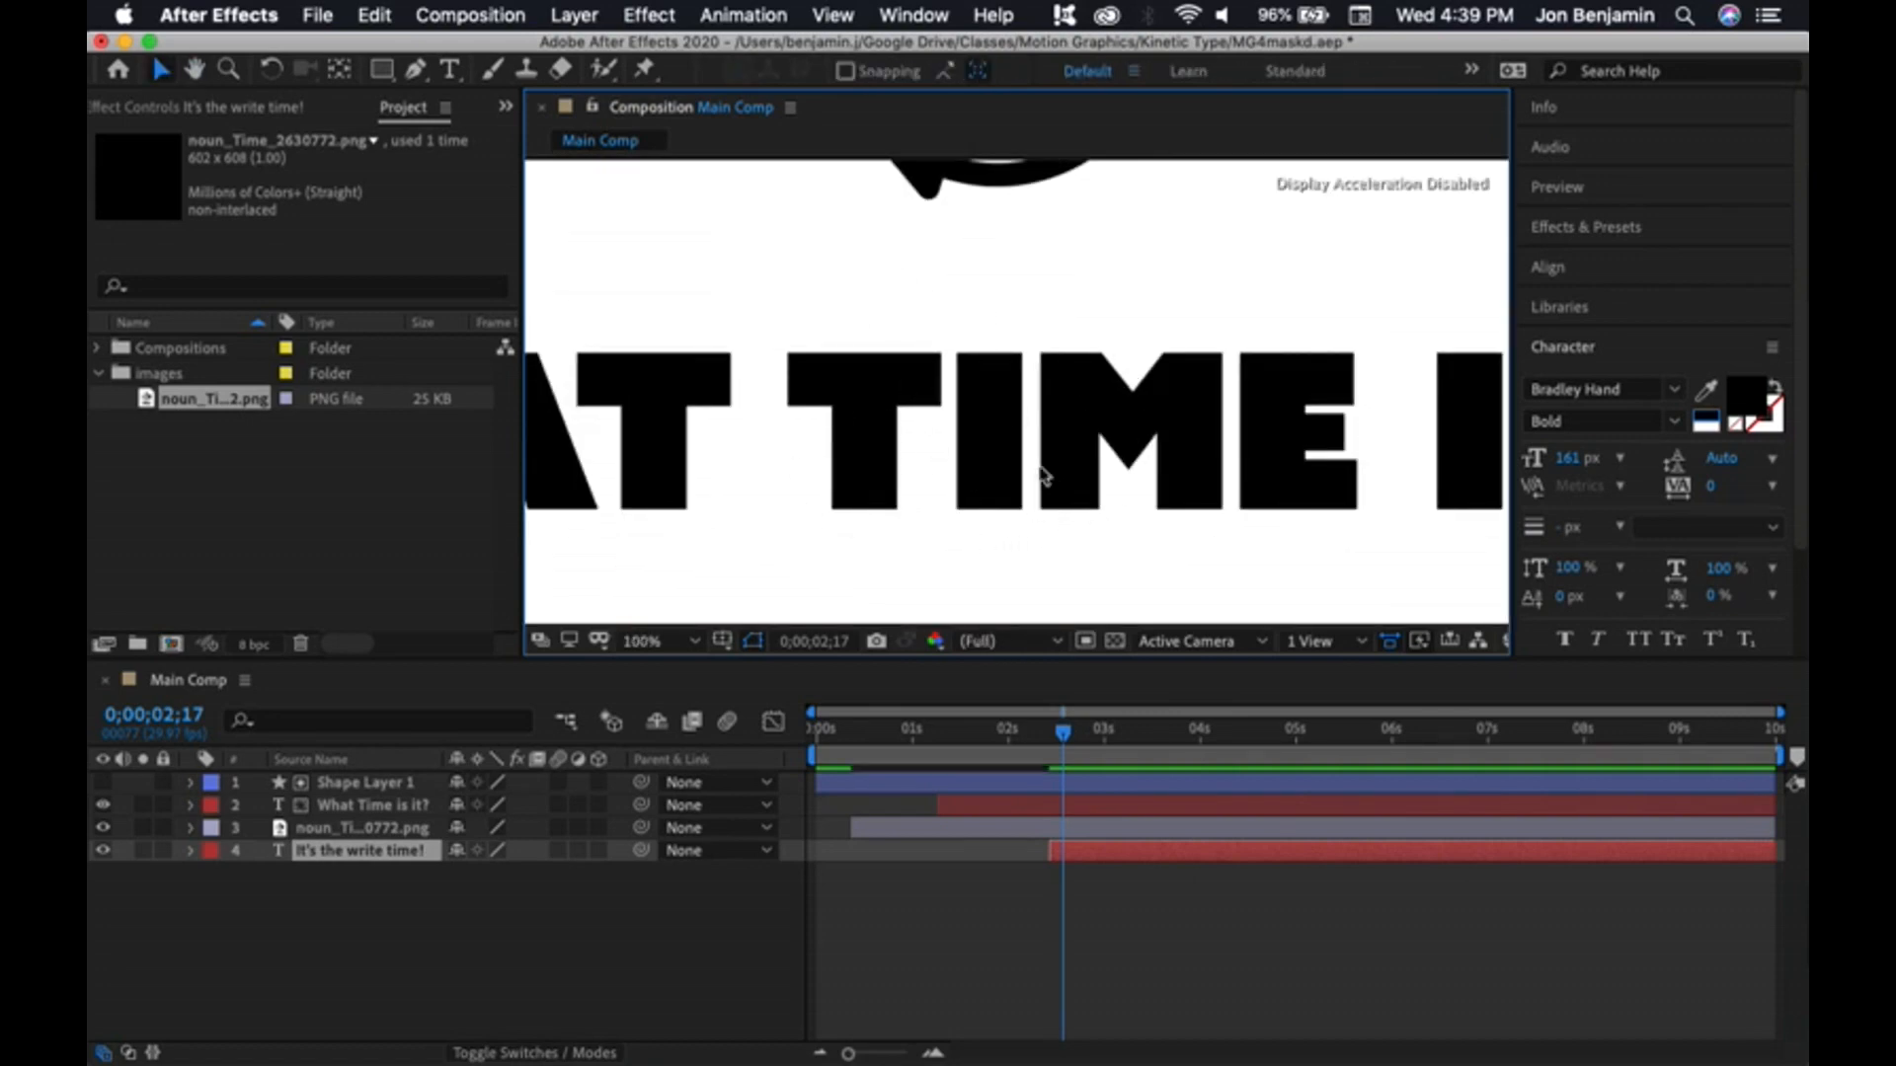
{"action": "scroll", "coordinate": [1005, 419], "scroll_direction": "up", "scroll_amount": 2}
{"action": "scroll", "coordinate": [1007, 421], "scroll_direction": "down", "scroll_amount": 2}
{"action": "key", "text": "space"}
{"action": "left_click_drag", "start_coordinate": [998, 500], "coordinate": [1305, 389]}
{"action": "key", "text": "comma"}
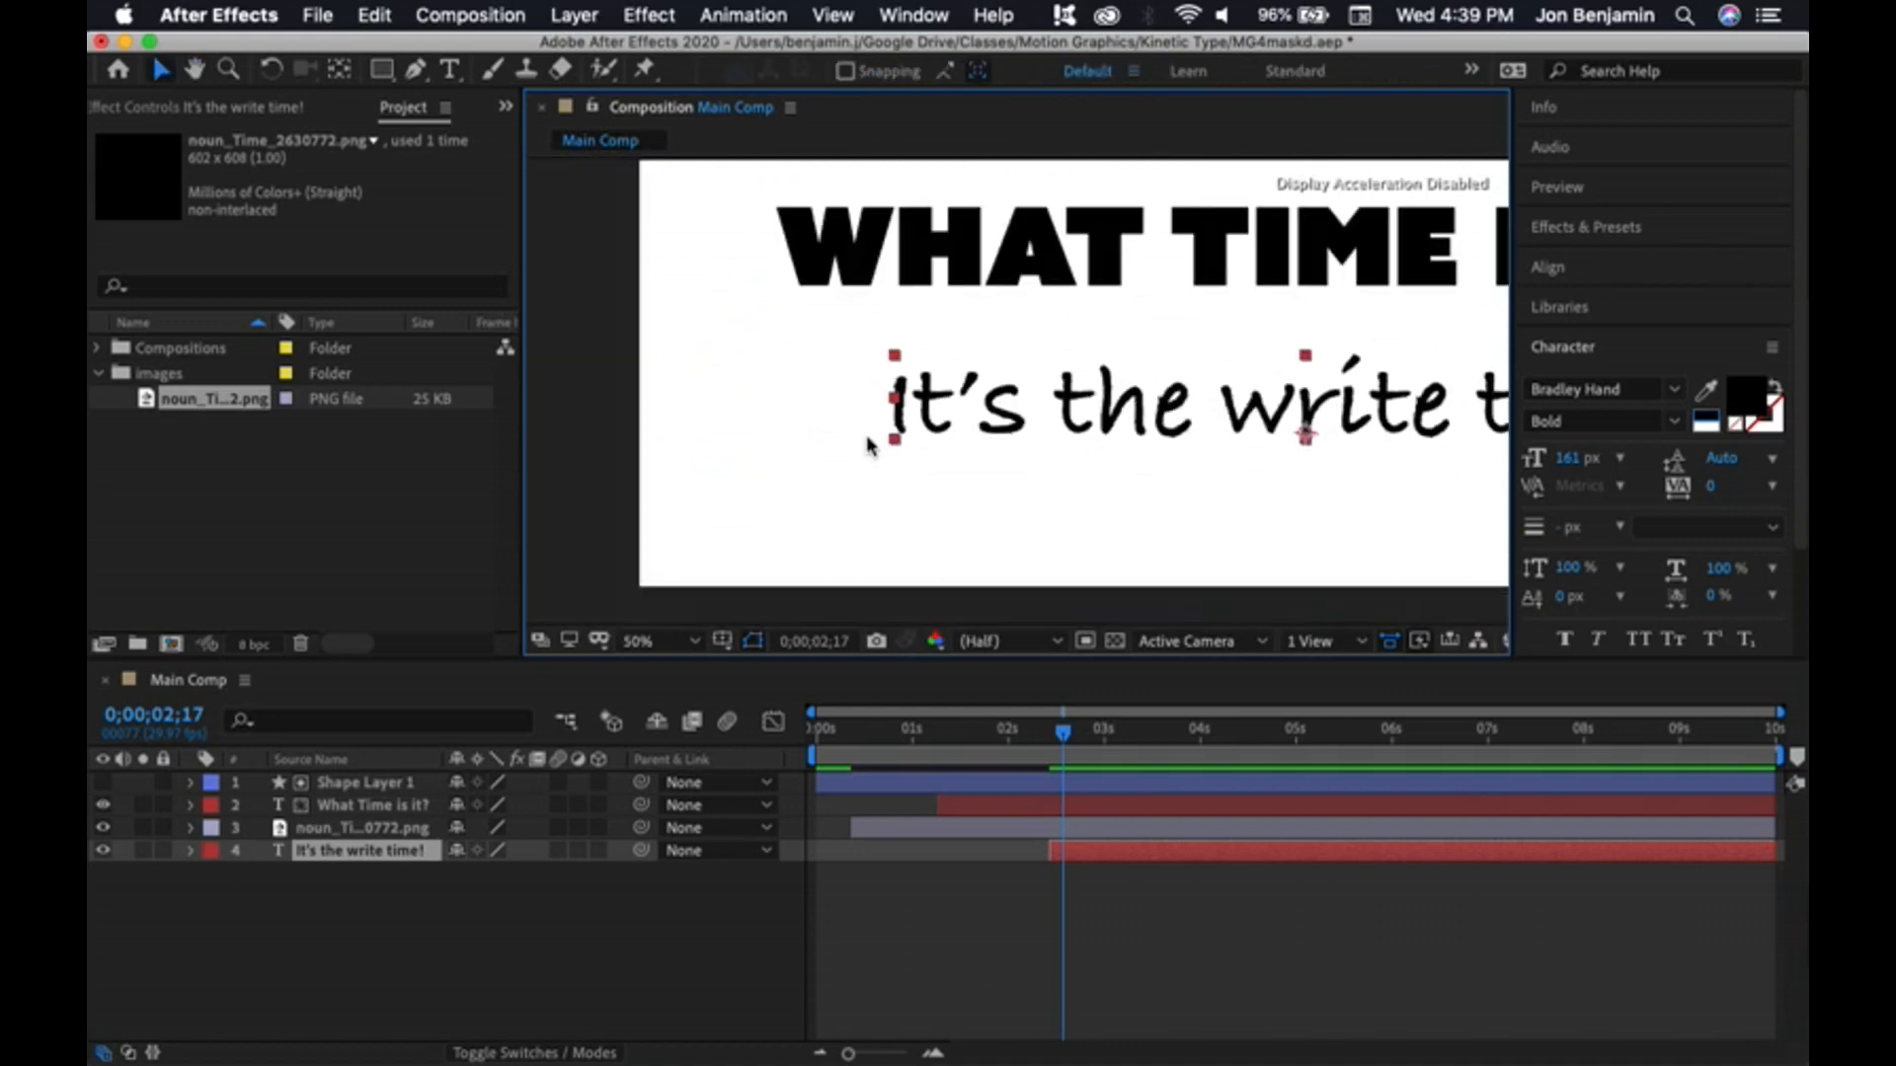
{"action": "key", "text": "period"}
{"action": "key", "text": "period"}
{"action": "key", "text": "space"}
{"action": "left_click_drag", "start_coordinate": [829, 453], "coordinate": [944, 460]}
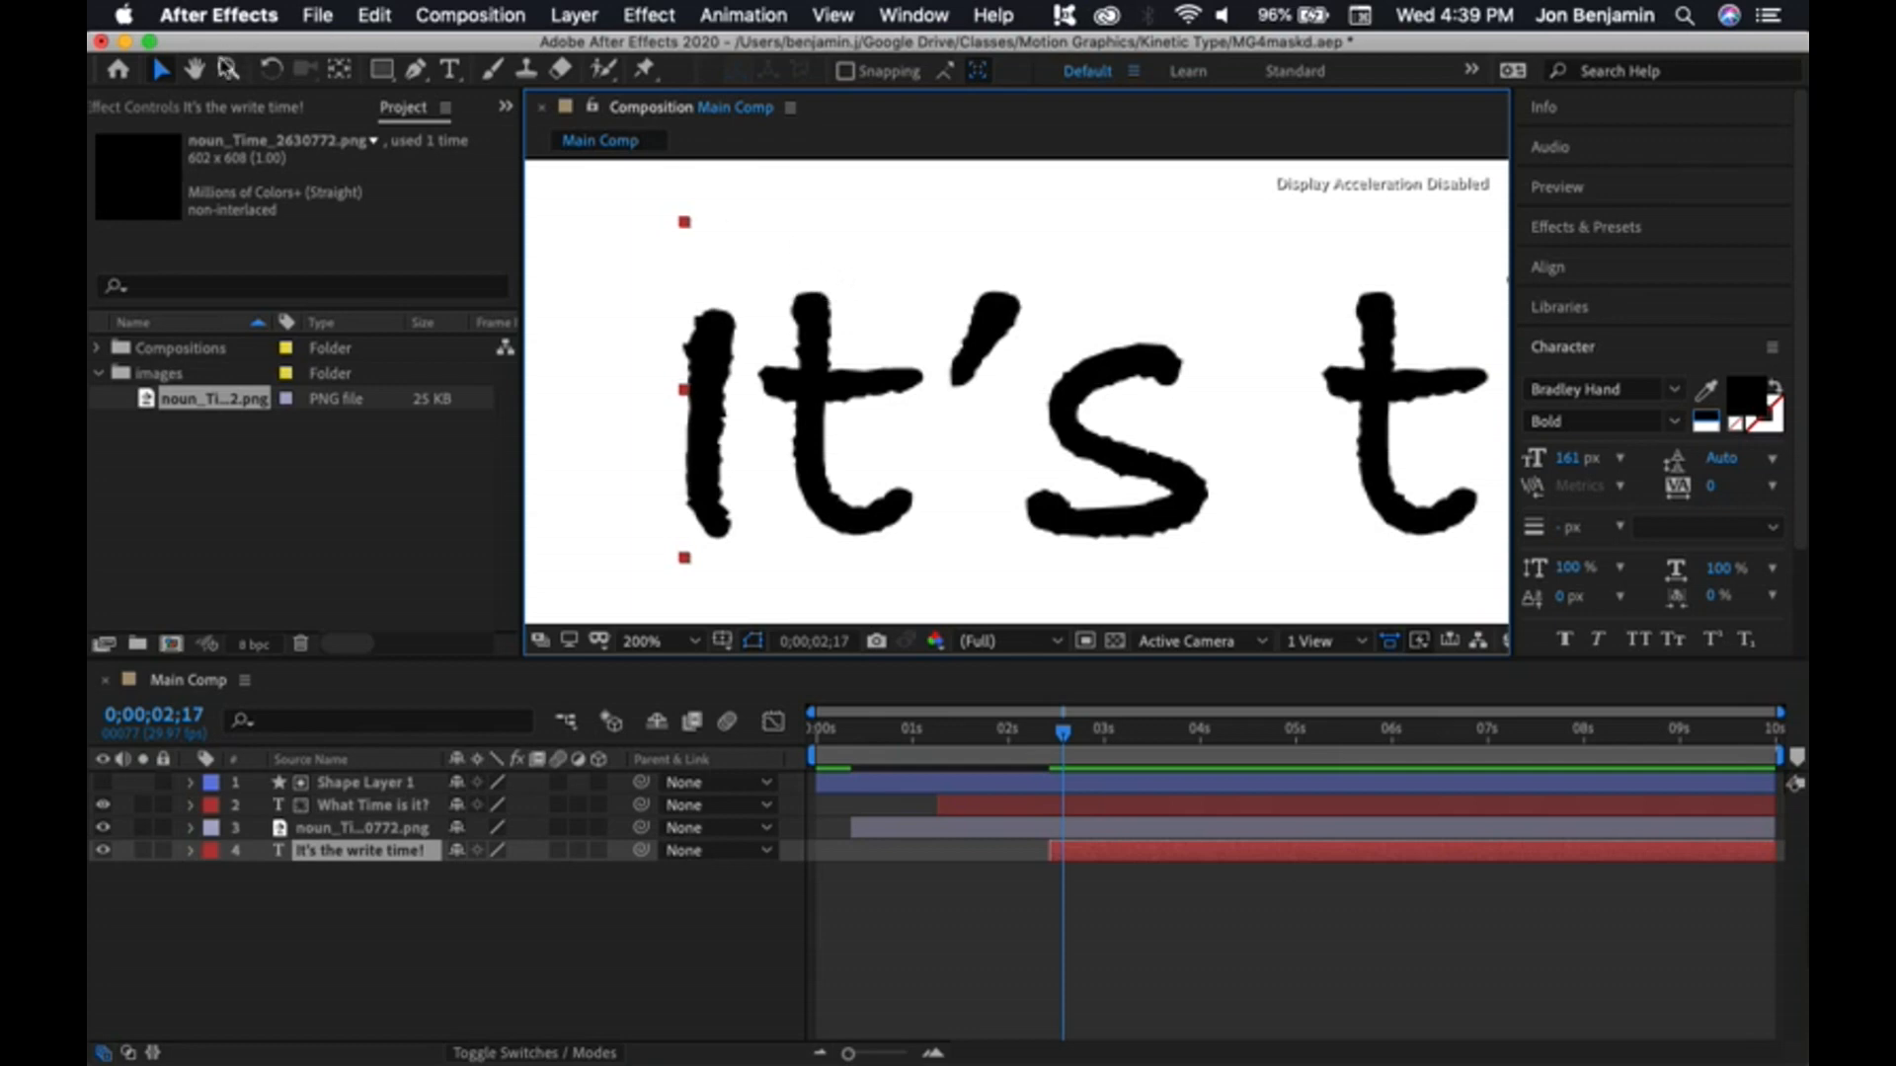
{"action": "left_click", "coordinate": [417, 71]}
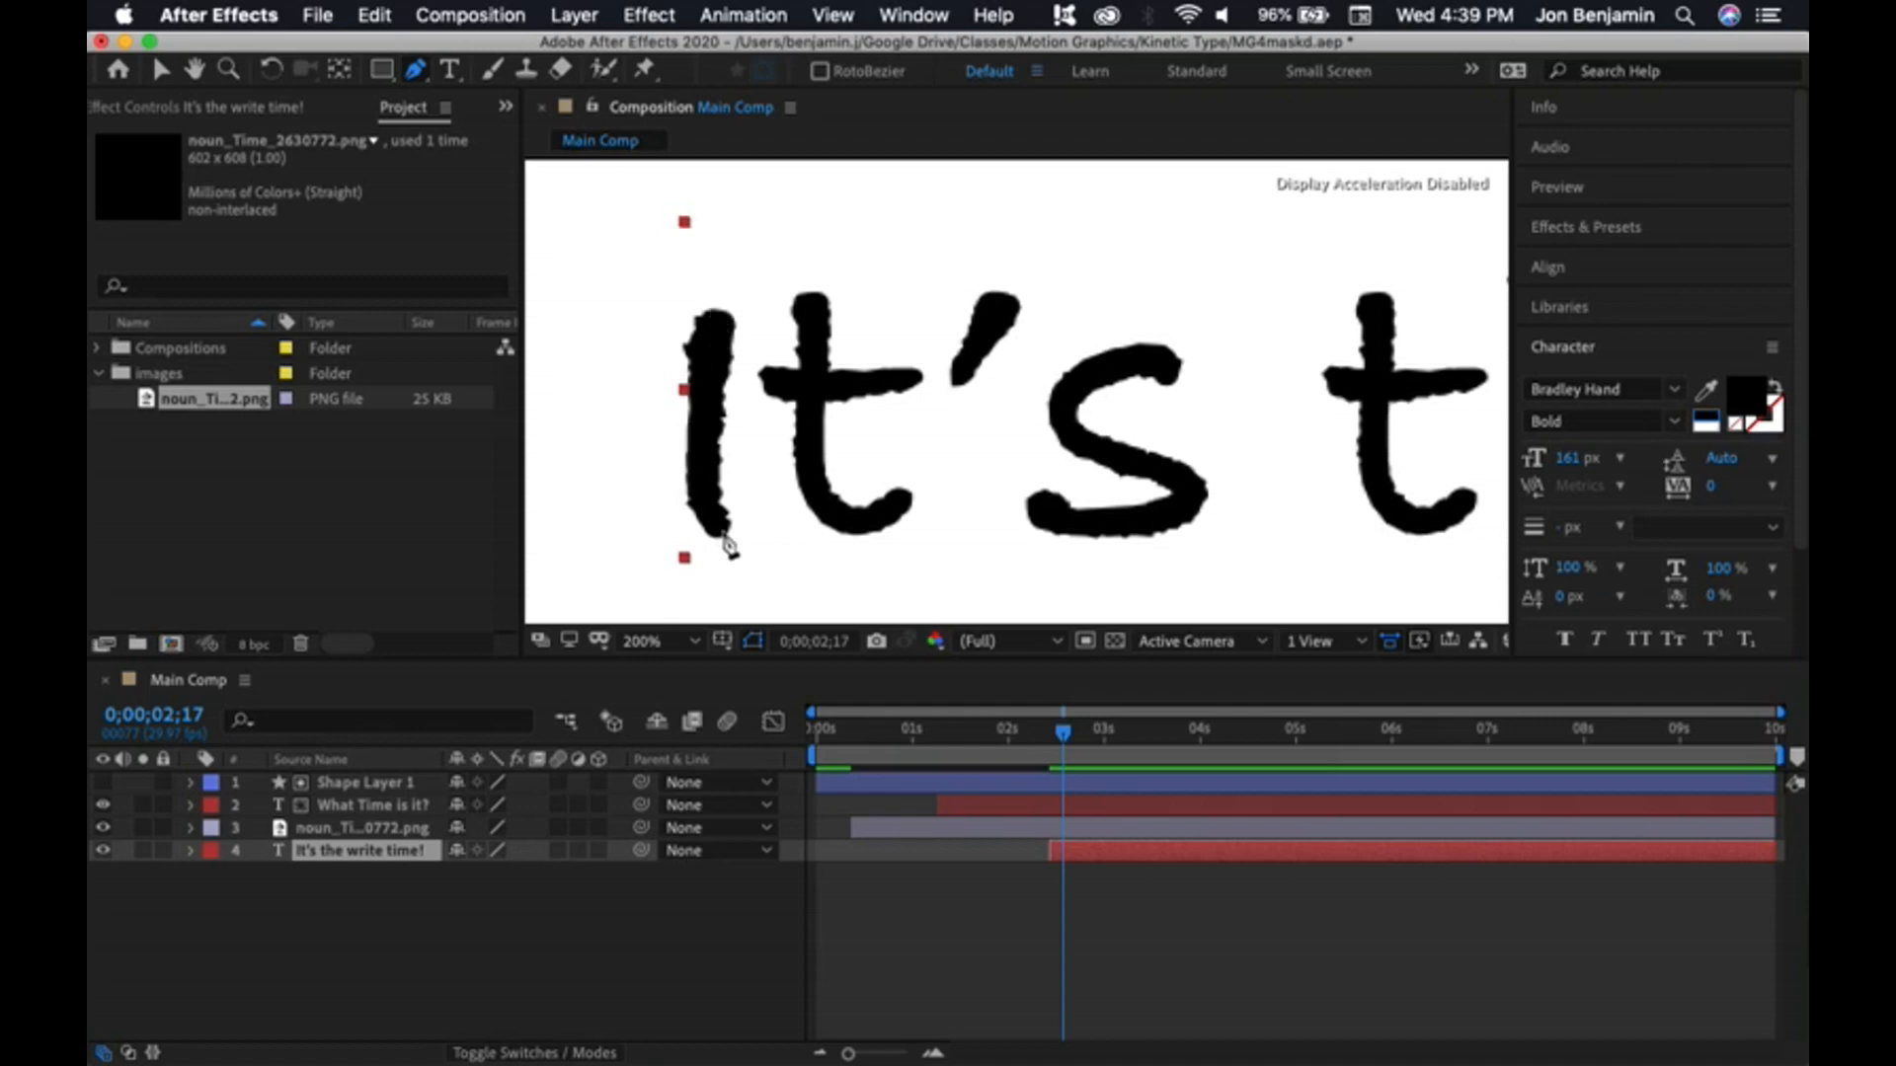
{"action": "left_click", "coordinate": [709, 293]}
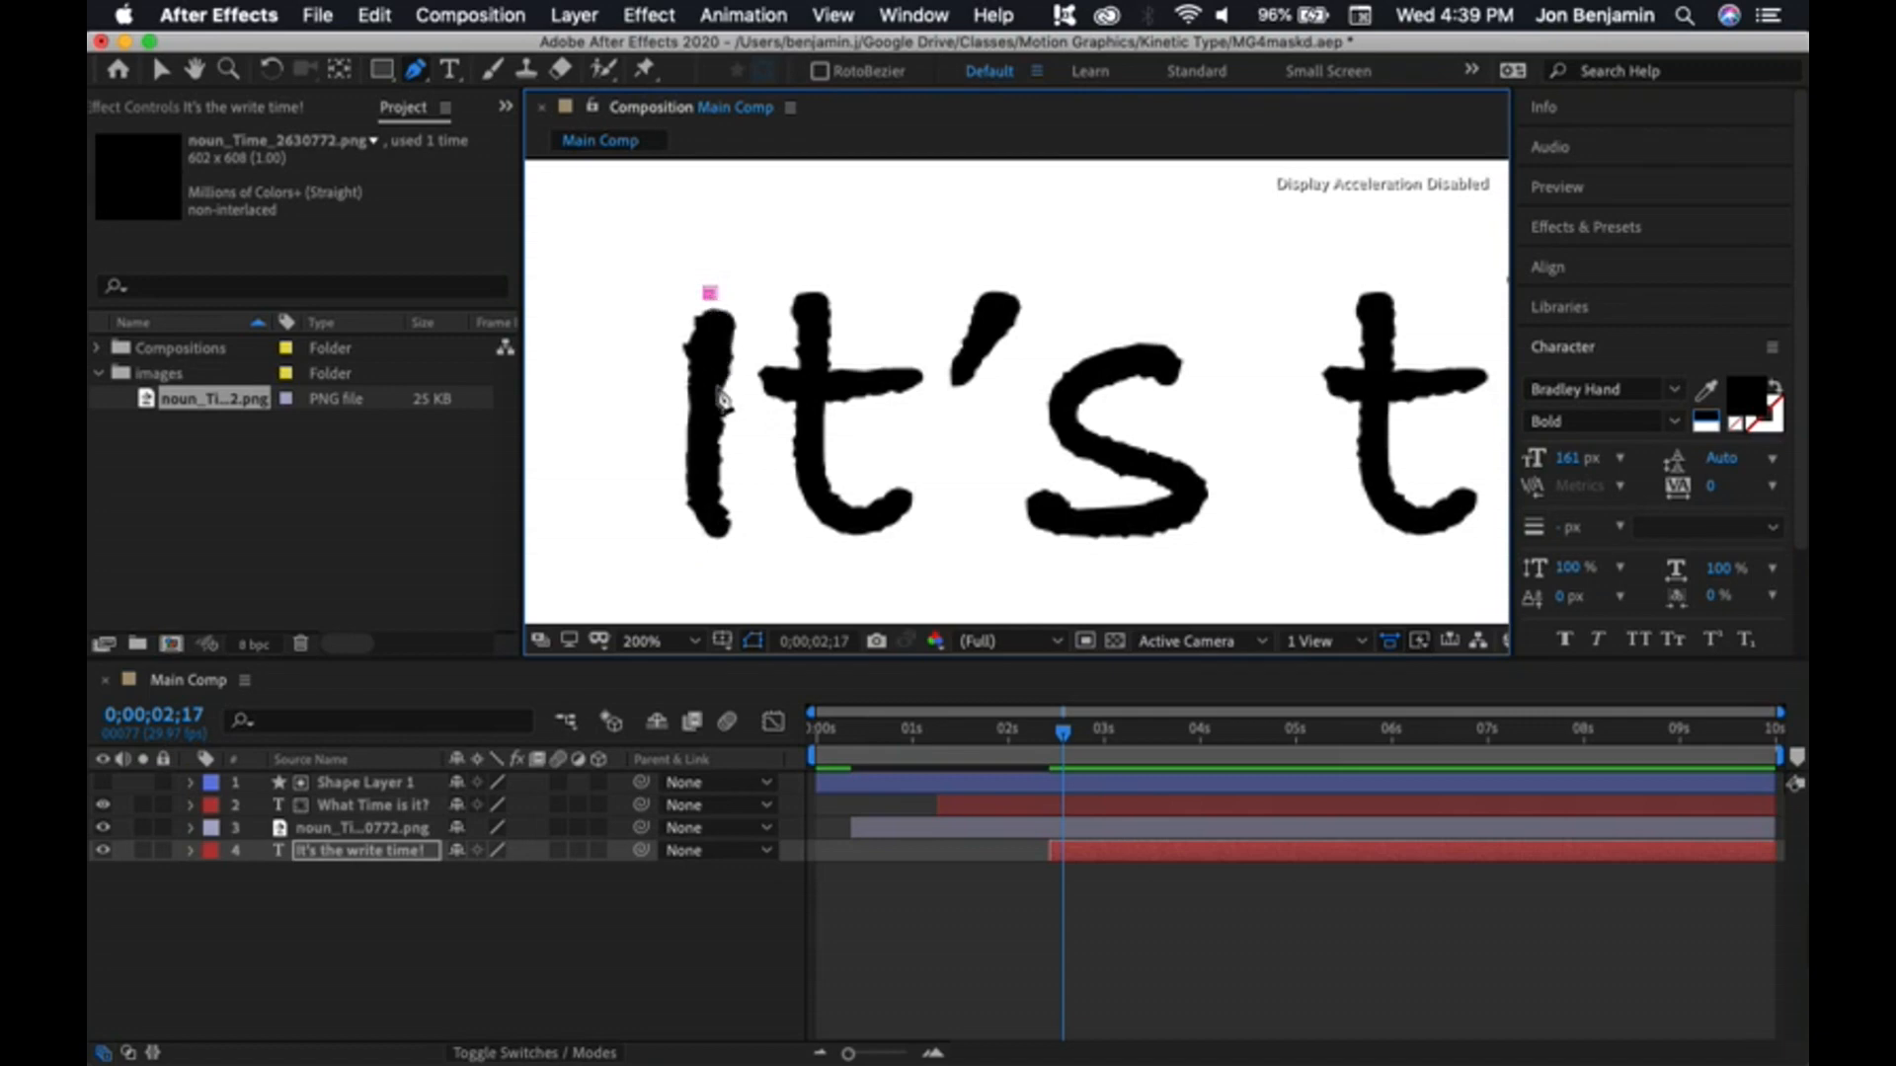
{"action": "left_click", "coordinate": [710, 554]}
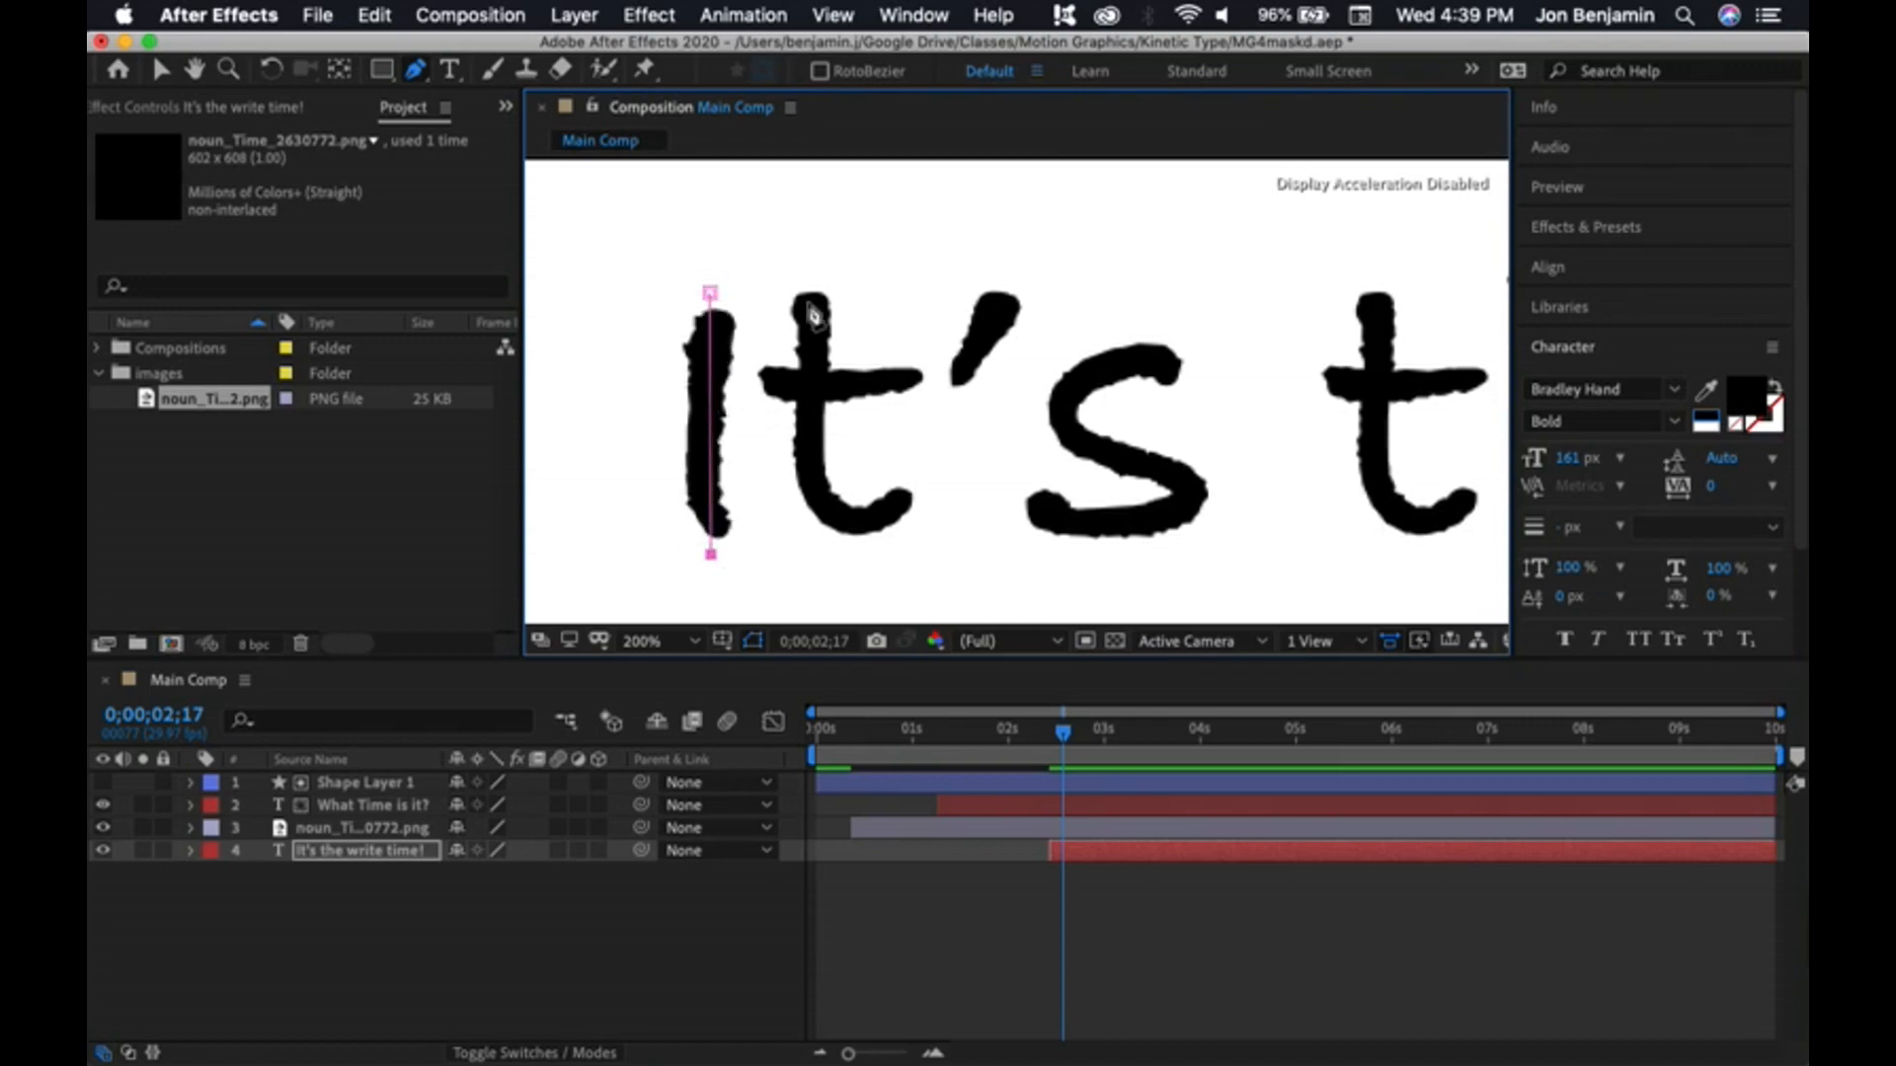
- Extend the mask path over to the t of "It's", down its stem and hook, and up through the apostrophe
{"action": "left_click", "coordinate": [755, 283]}
{"action": "left_click", "coordinate": [816, 277]}
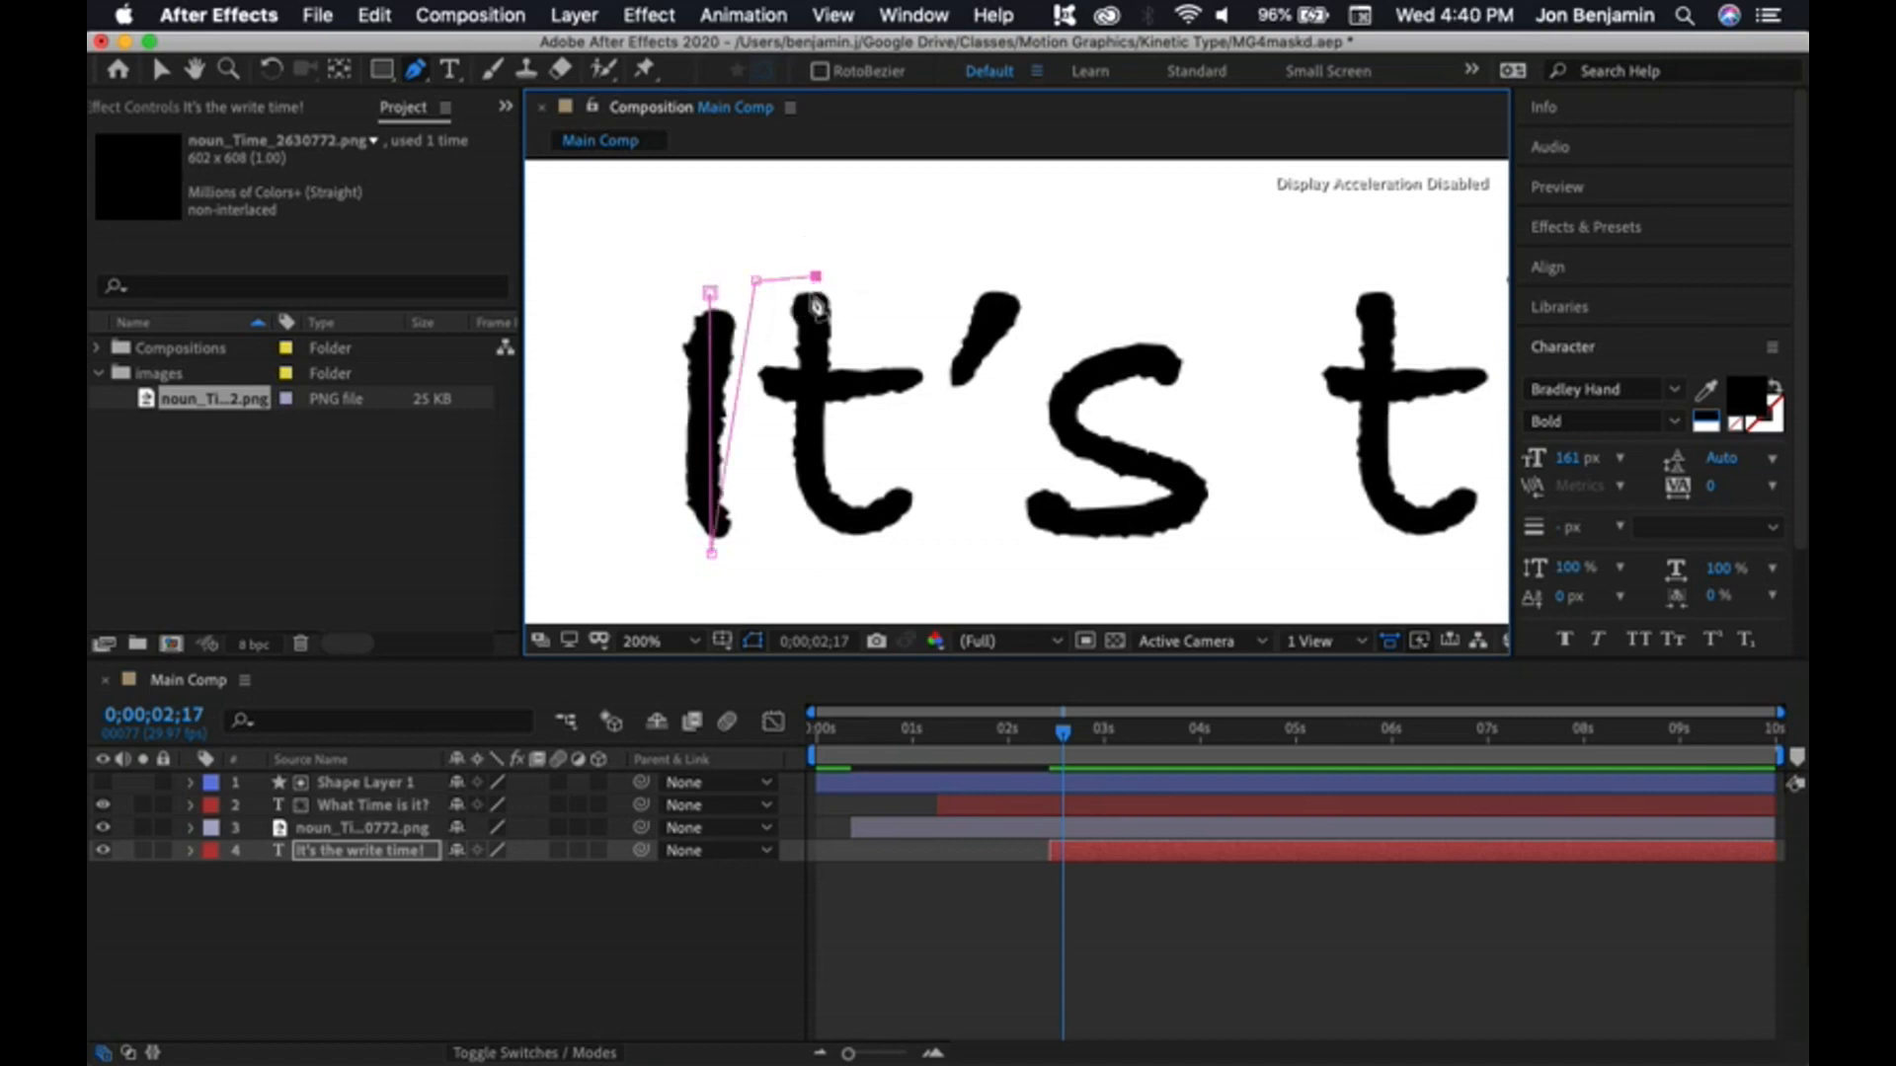
{"action": "left_click", "coordinate": [813, 403]}
{"action": "left_click", "coordinate": [814, 490]}
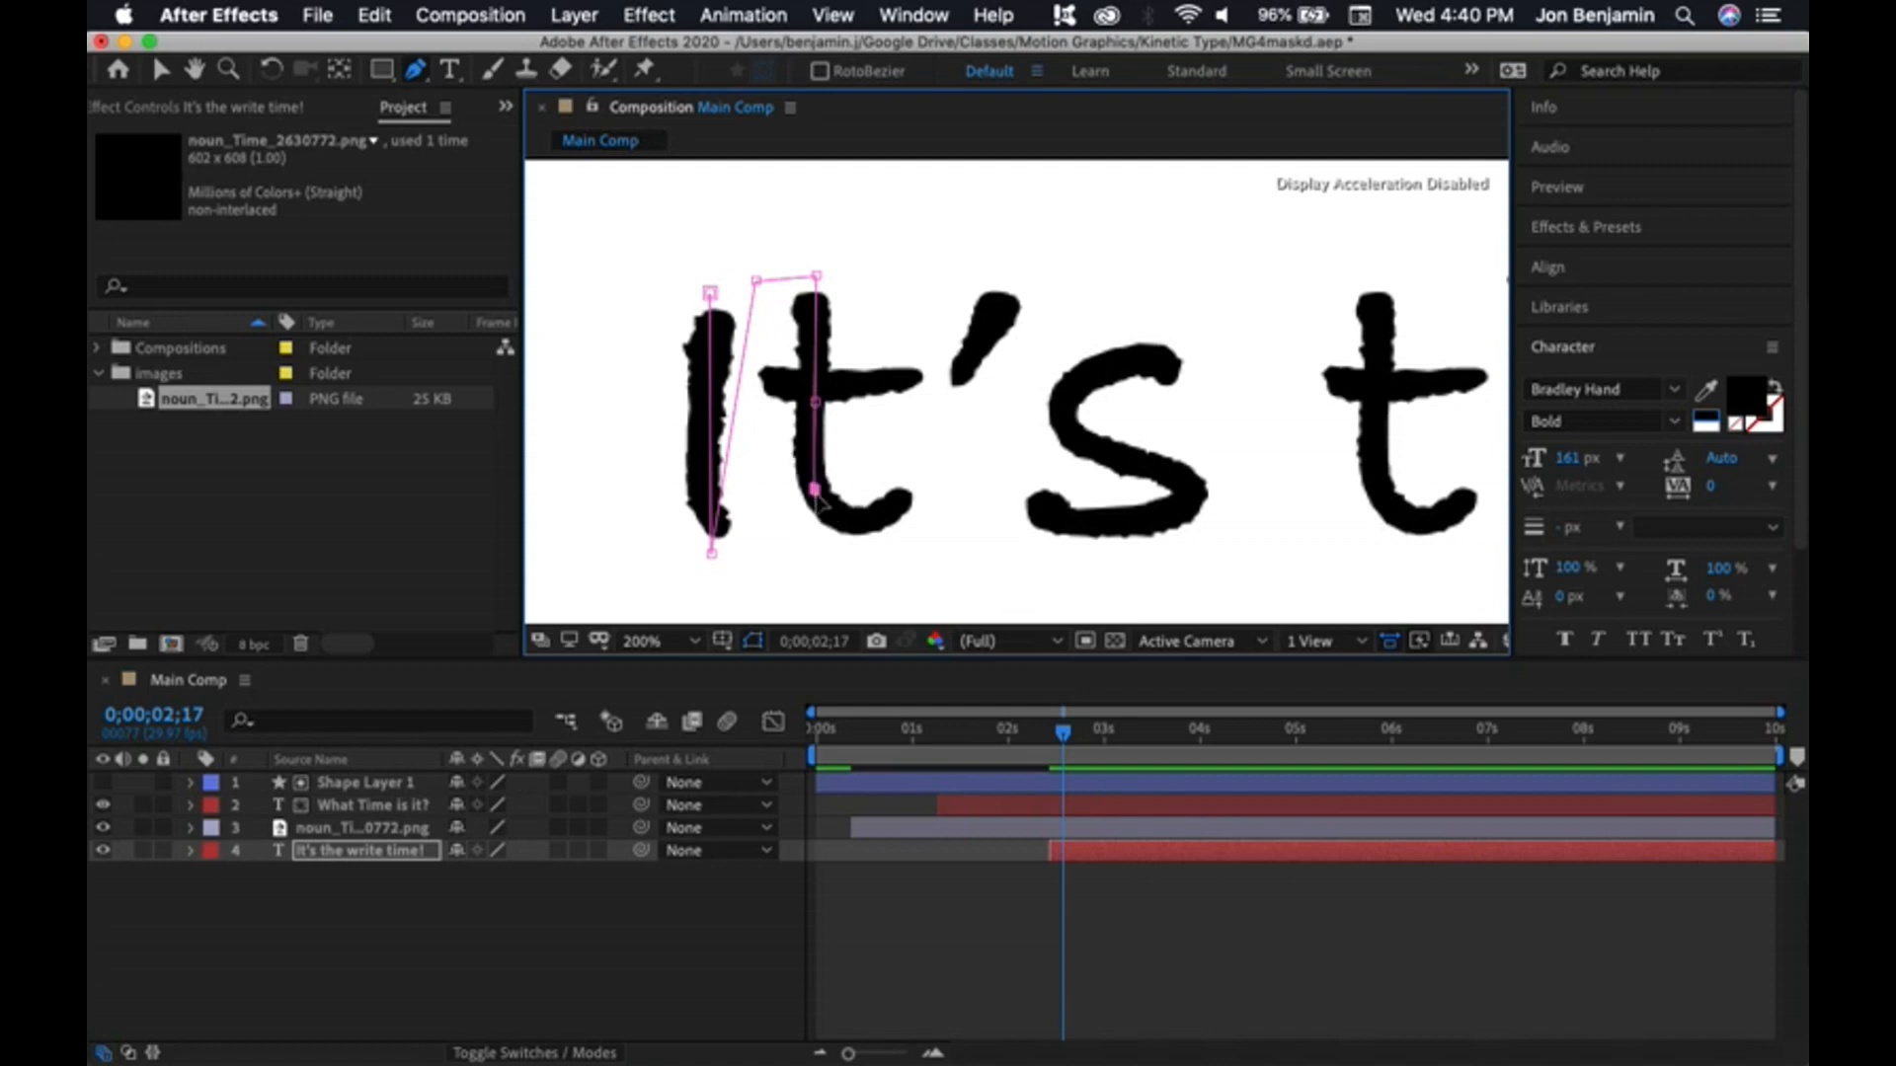
{"action": "left_click", "coordinate": [860, 525]}
{"action": "left_click", "coordinate": [945, 403]}
{"action": "left_click", "coordinate": [1005, 265]}
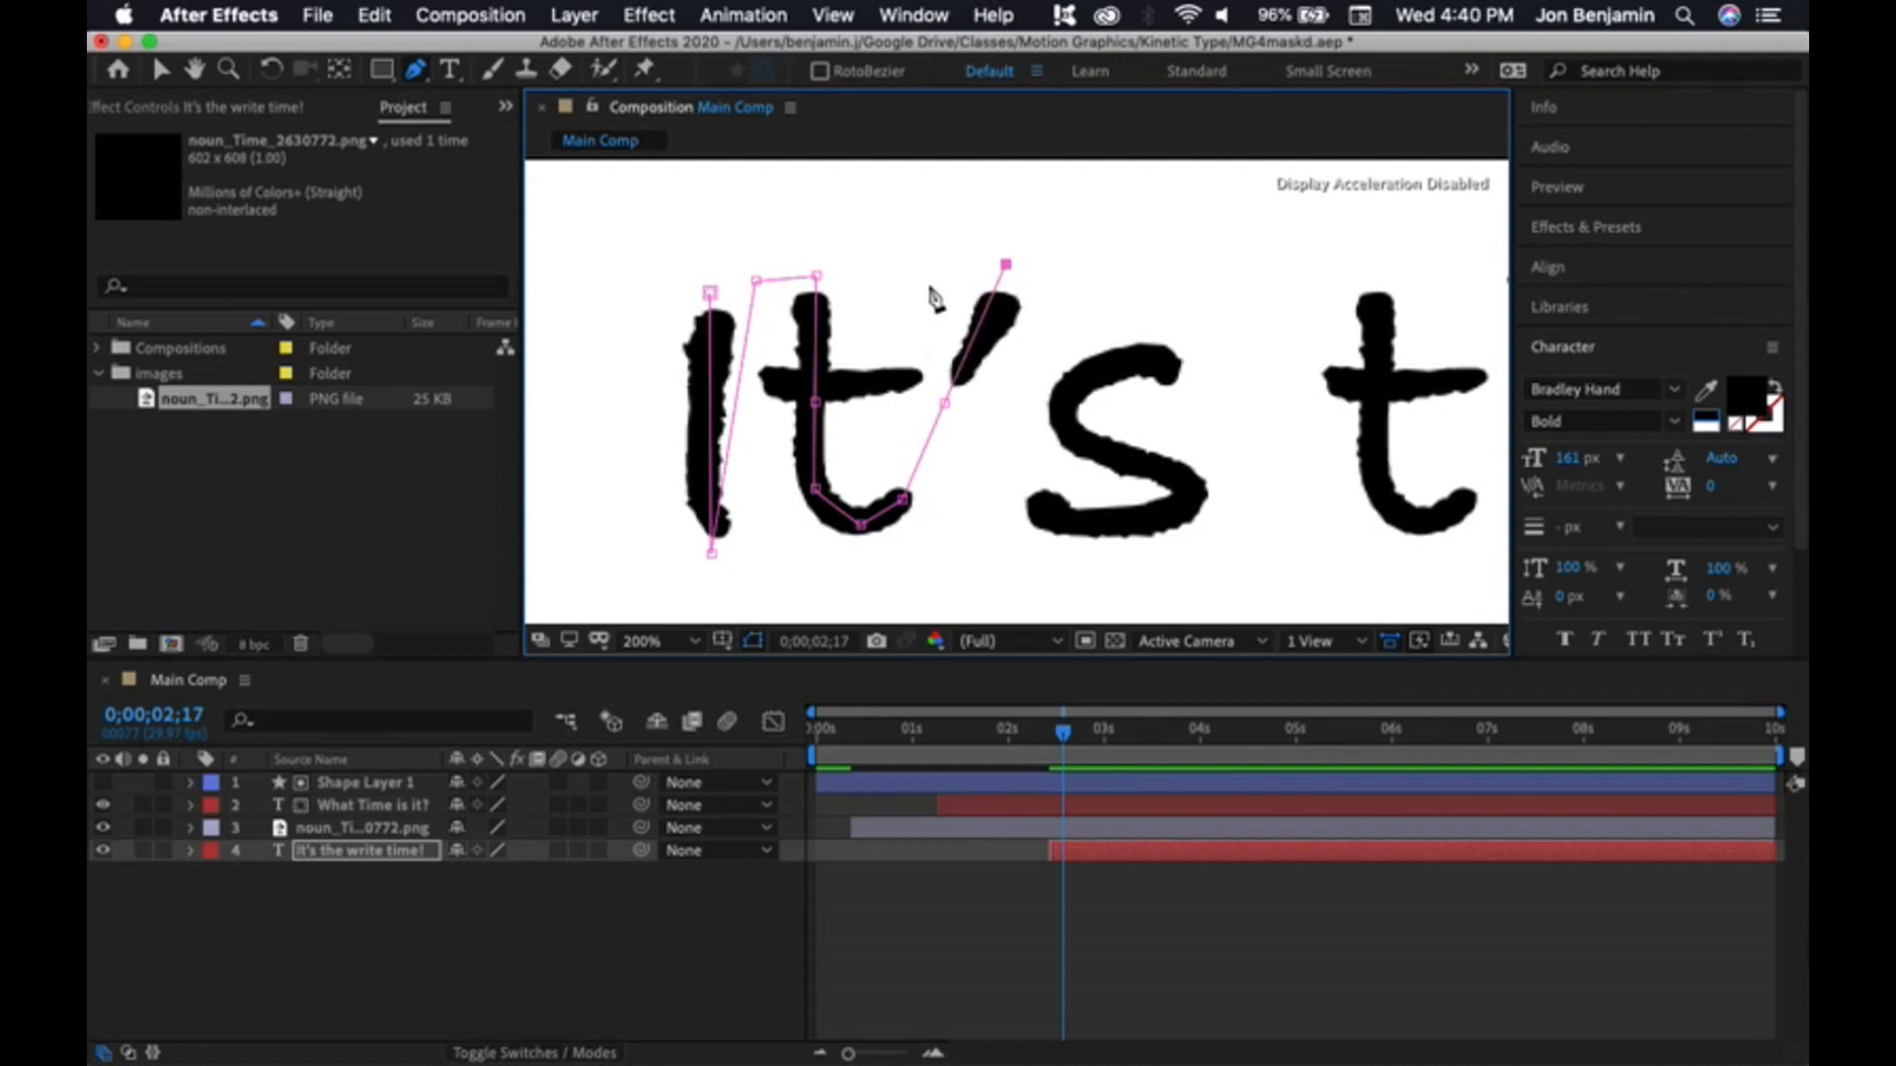
- Loop the mask path back above the first t and run it across the crossbar to just past the apostrophe
{"action": "left_click", "coordinate": [865, 304]}
{"action": "left_click", "coordinate": [770, 345]}
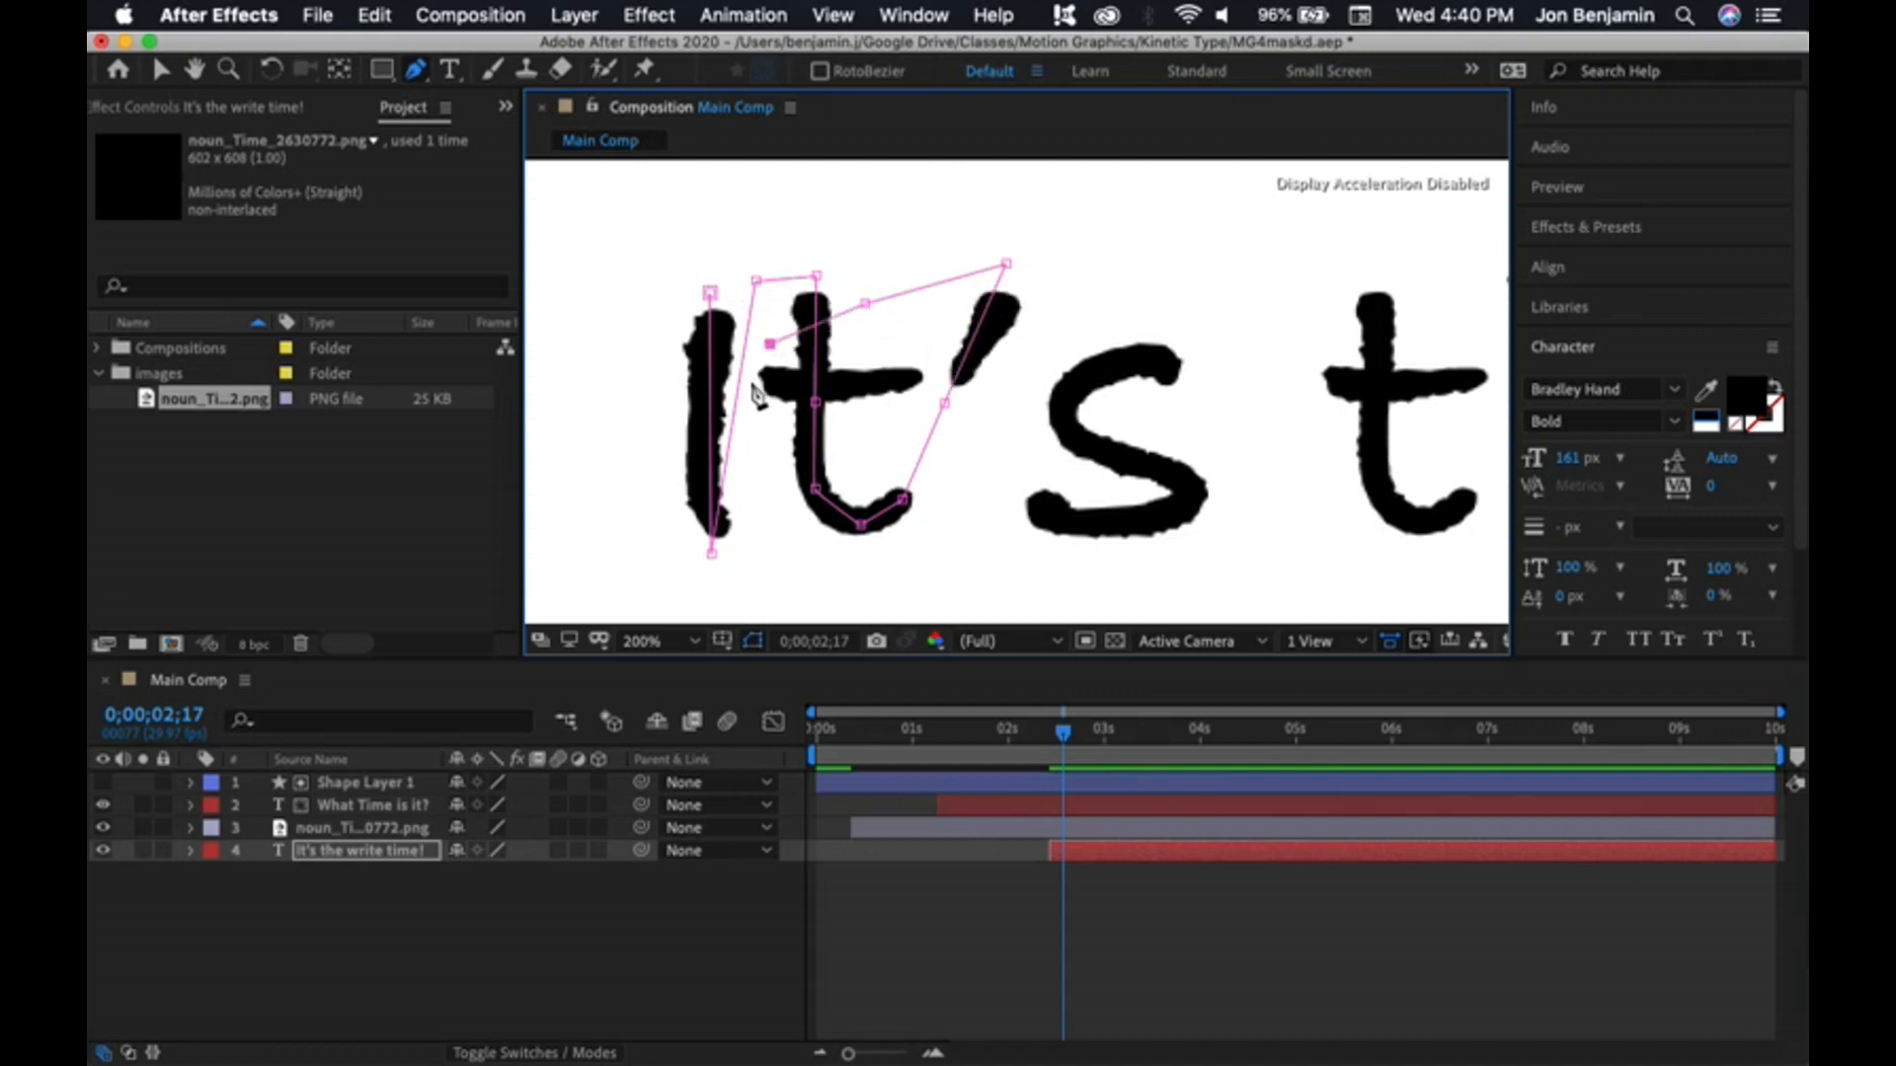
{"action": "left_click", "coordinate": [751, 382]}
{"action": "left_click", "coordinate": [1003, 377]}
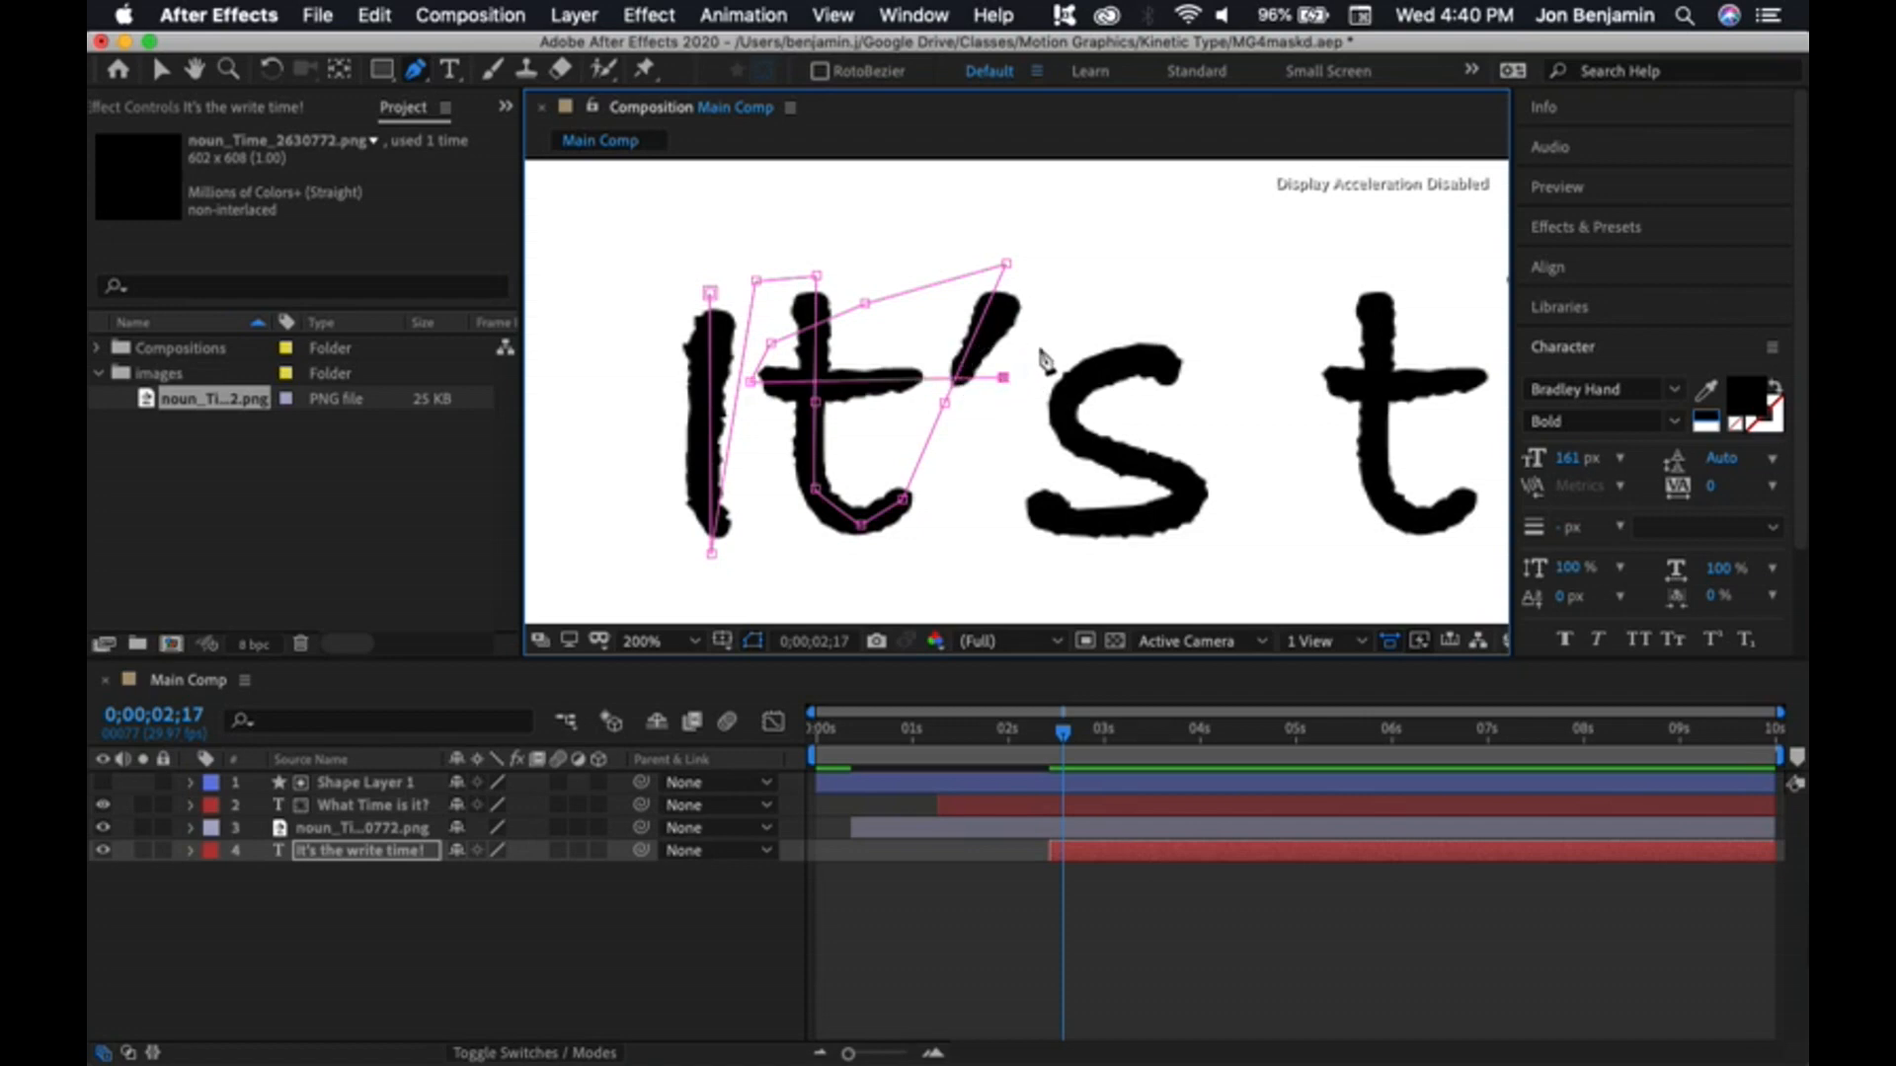
- Route the mask path above the s of "It's" and trace its curves with smooth points, ending outside its lower tail
{"action": "left_click", "coordinate": [1058, 321]}
{"action": "left_click", "coordinate": [1203, 319]}
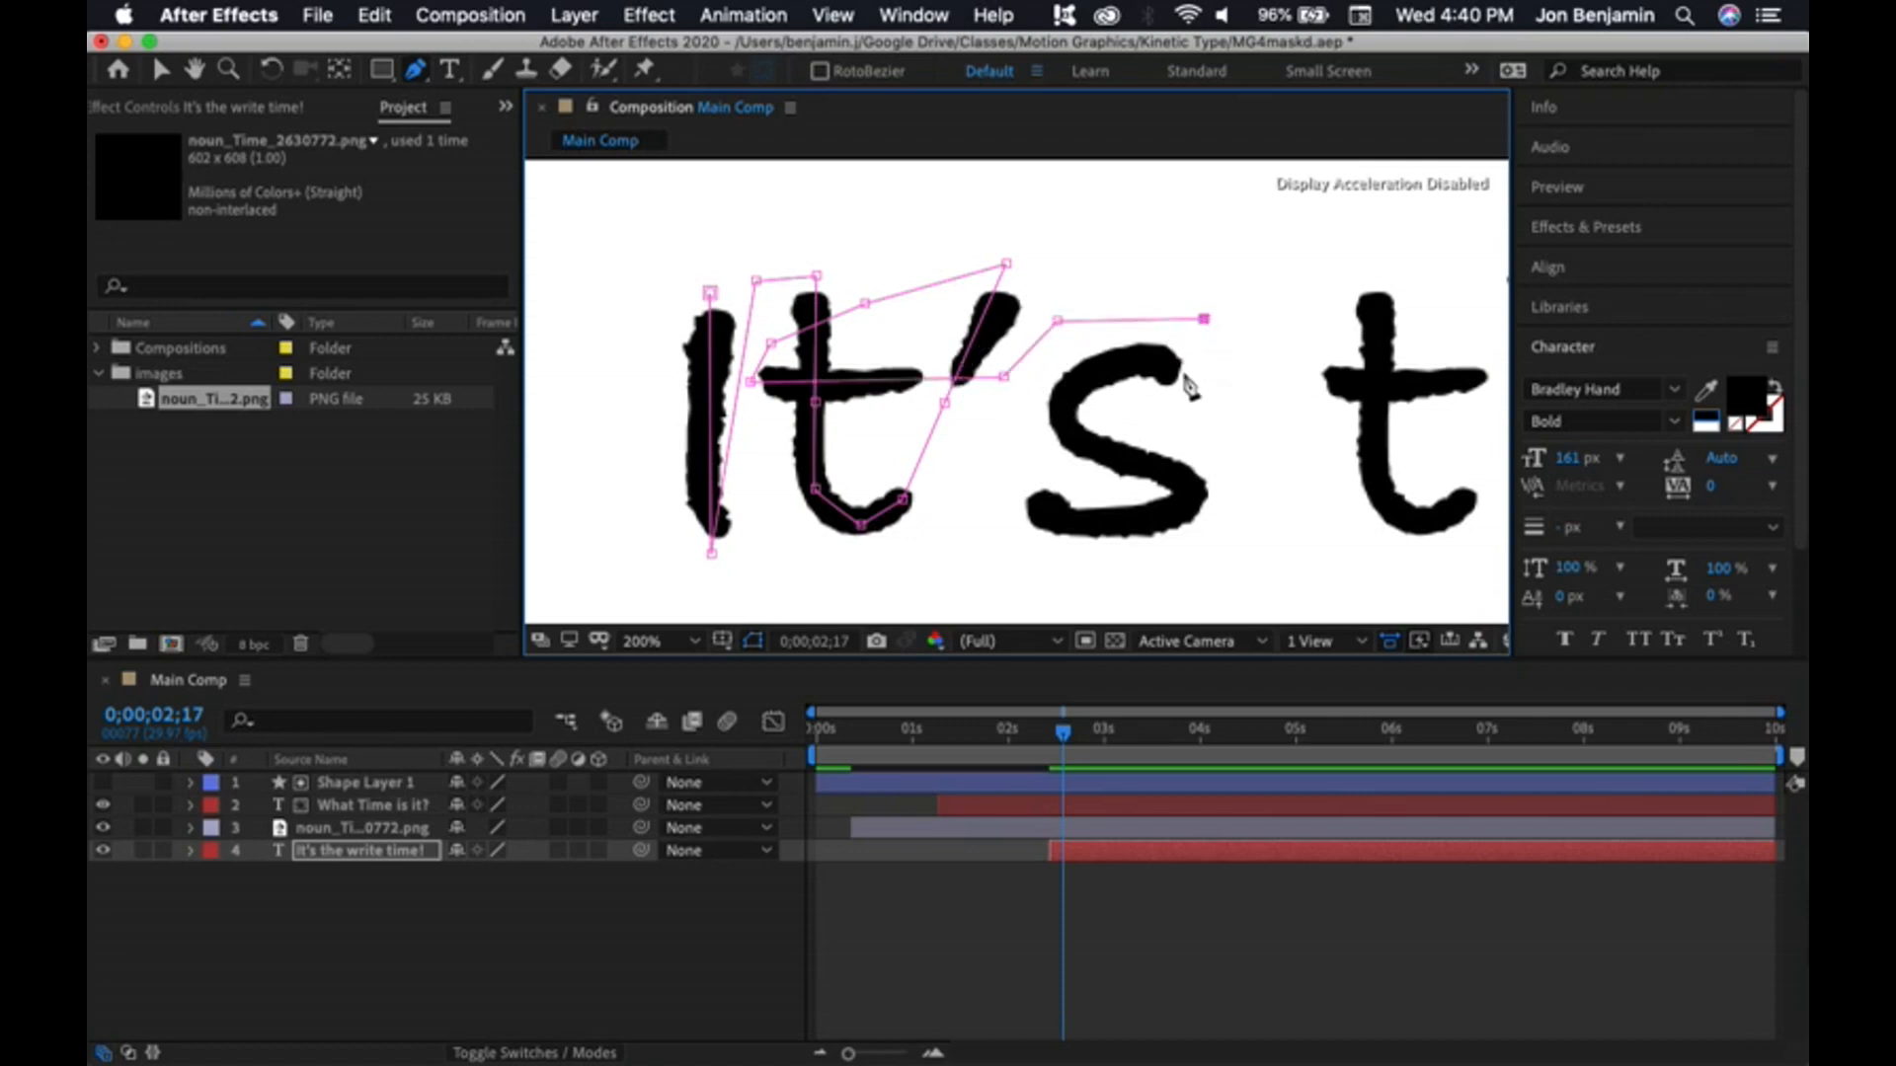
{"action": "left_click", "coordinate": [1163, 368]}
{"action": "left_click_drag", "start_coordinate": [1069, 400], "coordinate": [1066, 452]}
{"action": "left_click_drag", "start_coordinate": [1193, 488], "coordinate": [1189, 509]}
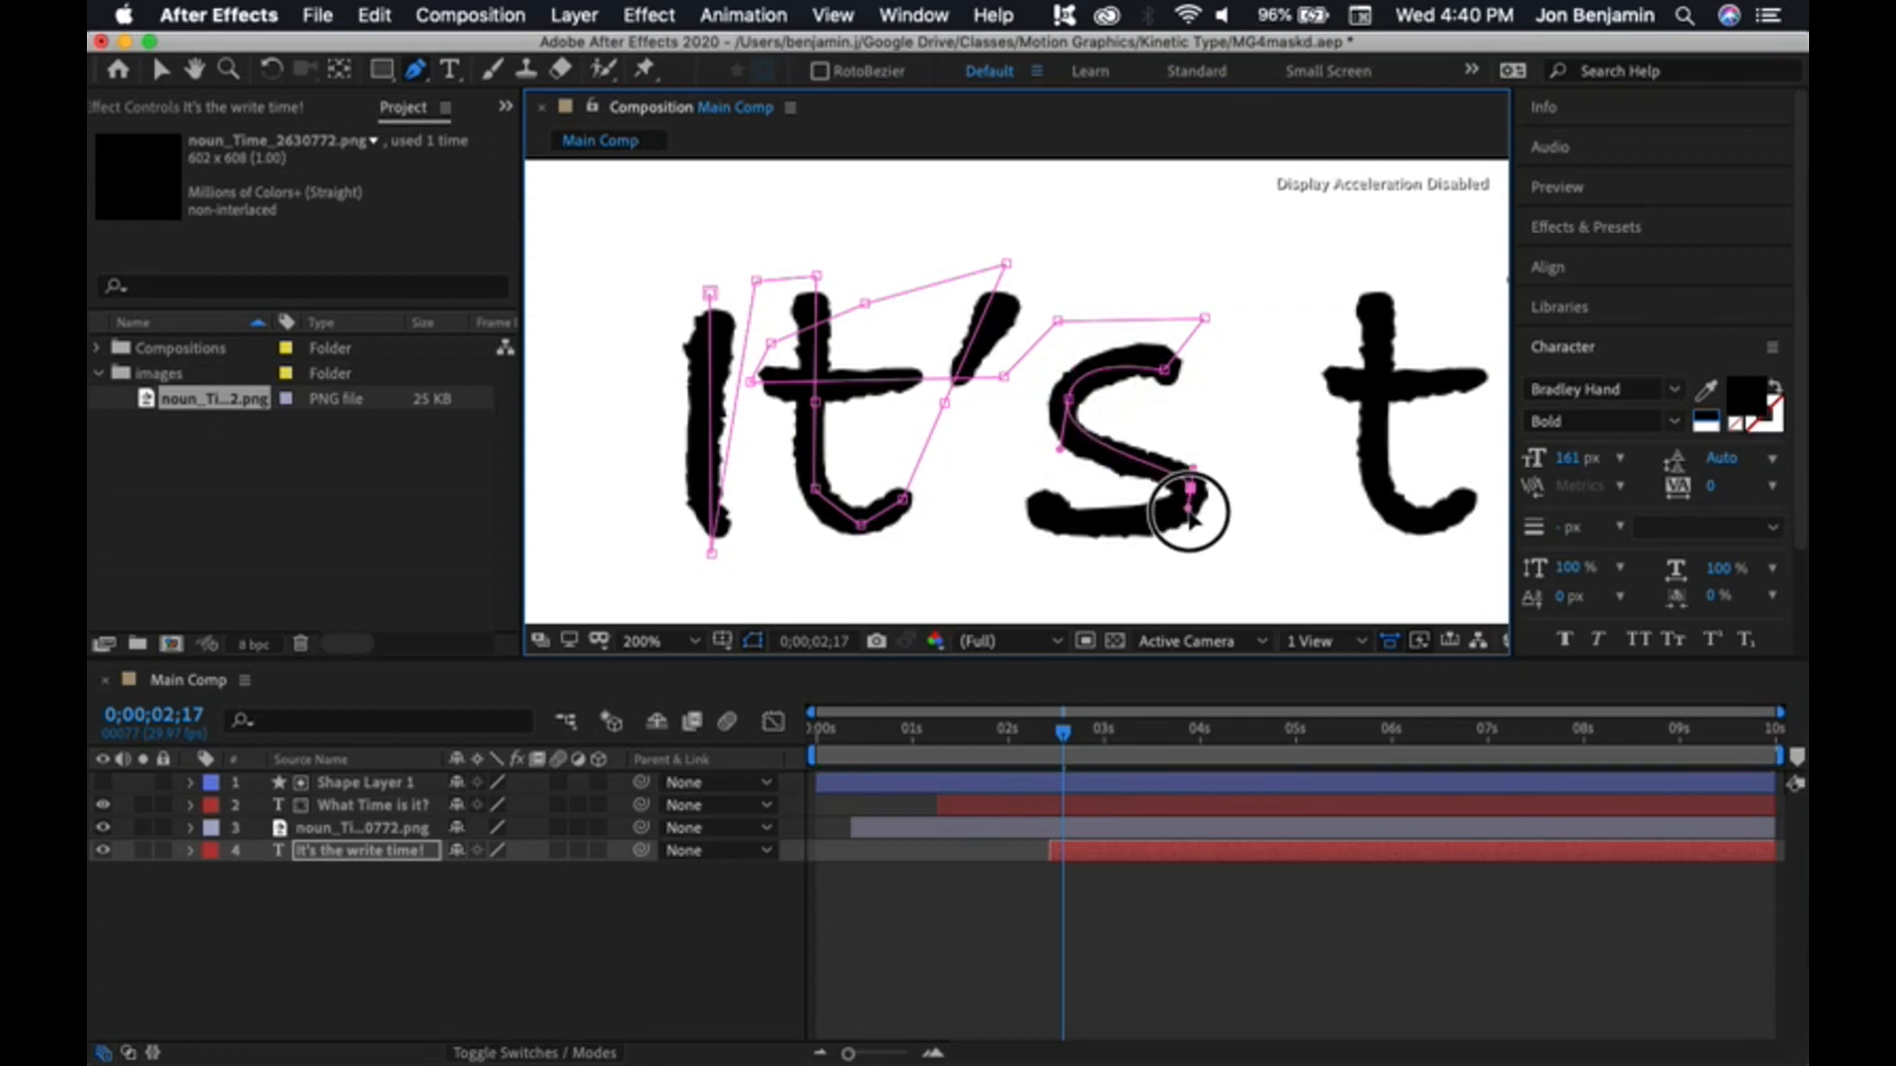
{"action": "left_click", "coordinate": [1042, 513]}
{"action": "left_click_drag", "start_coordinate": [1039, 513], "coordinate": [1021, 452]}
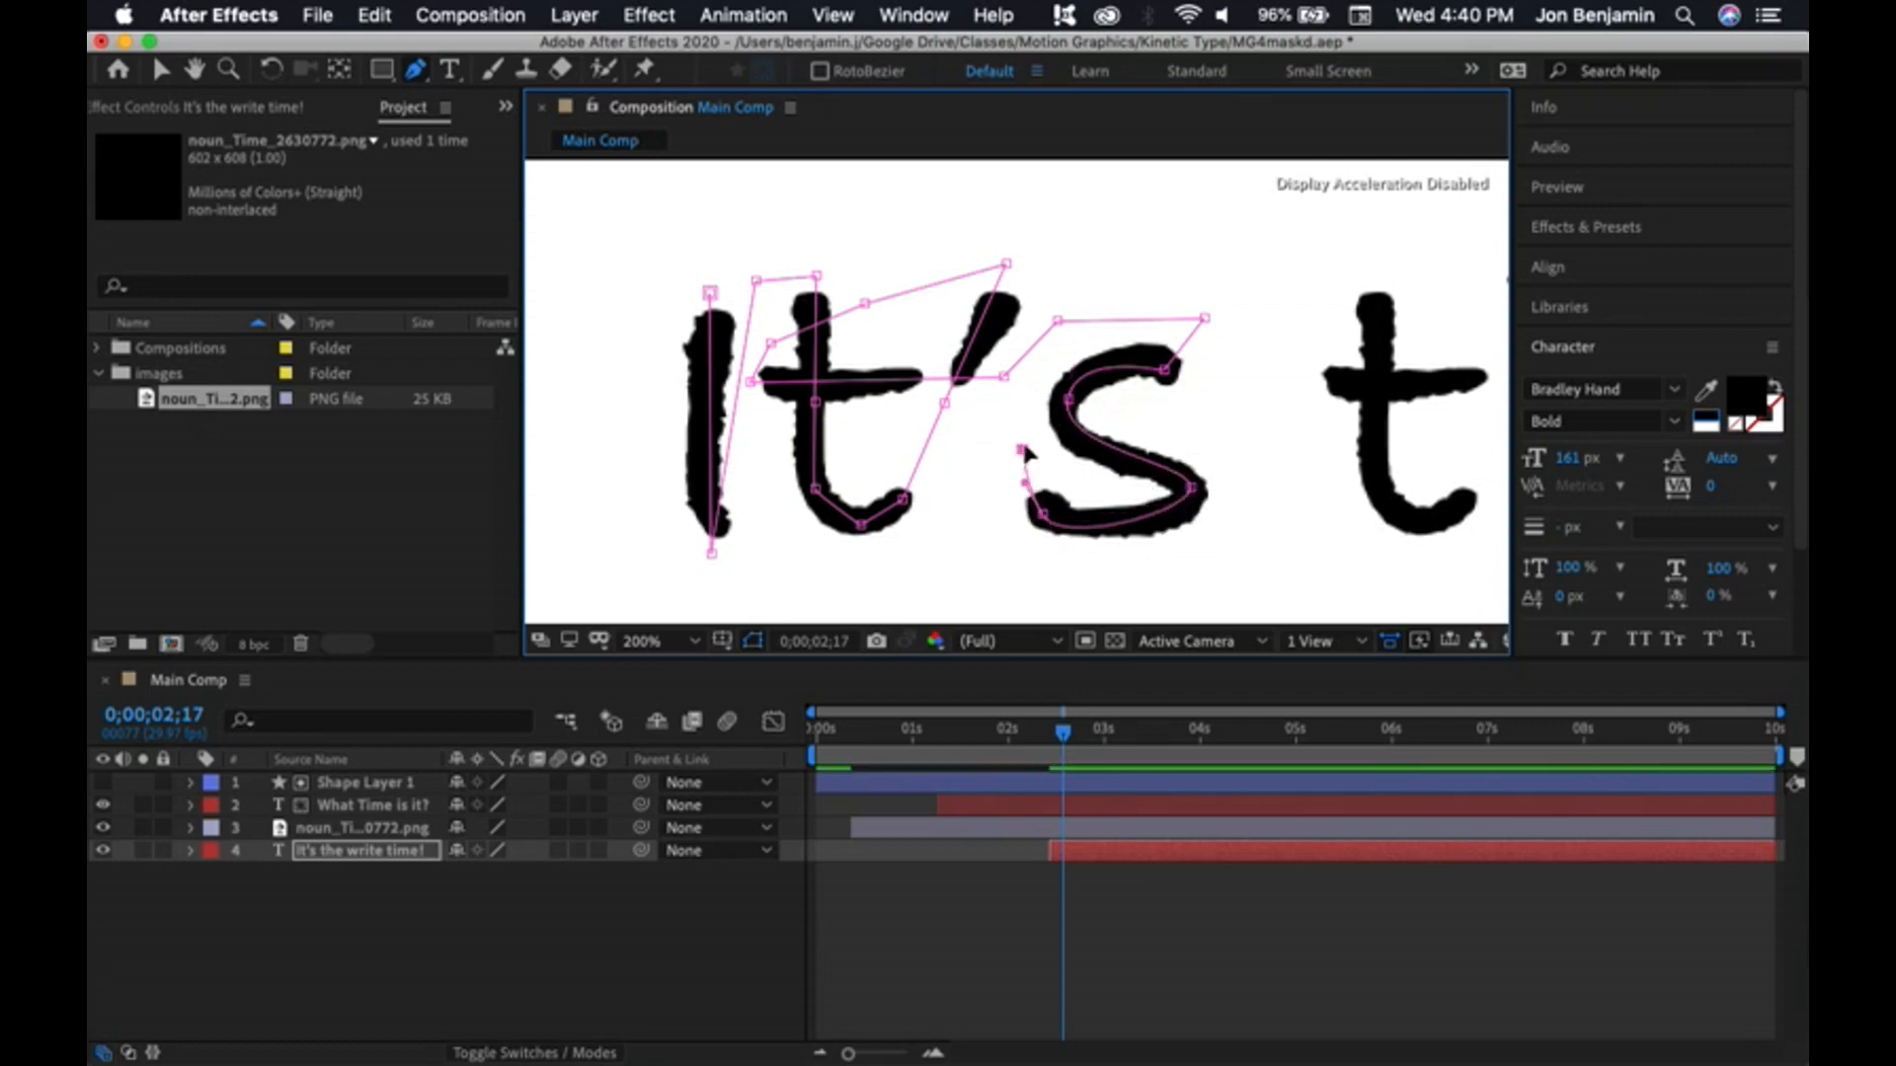
- Trace the t of "the" with the mask path, first across the crossbar, then down the stem and around the hook
{"action": "left_click", "coordinate": [1285, 377]}
{"action": "scroll", "coordinate": [1274, 395], "scroll_direction": "right", "scroll_amount": 5}
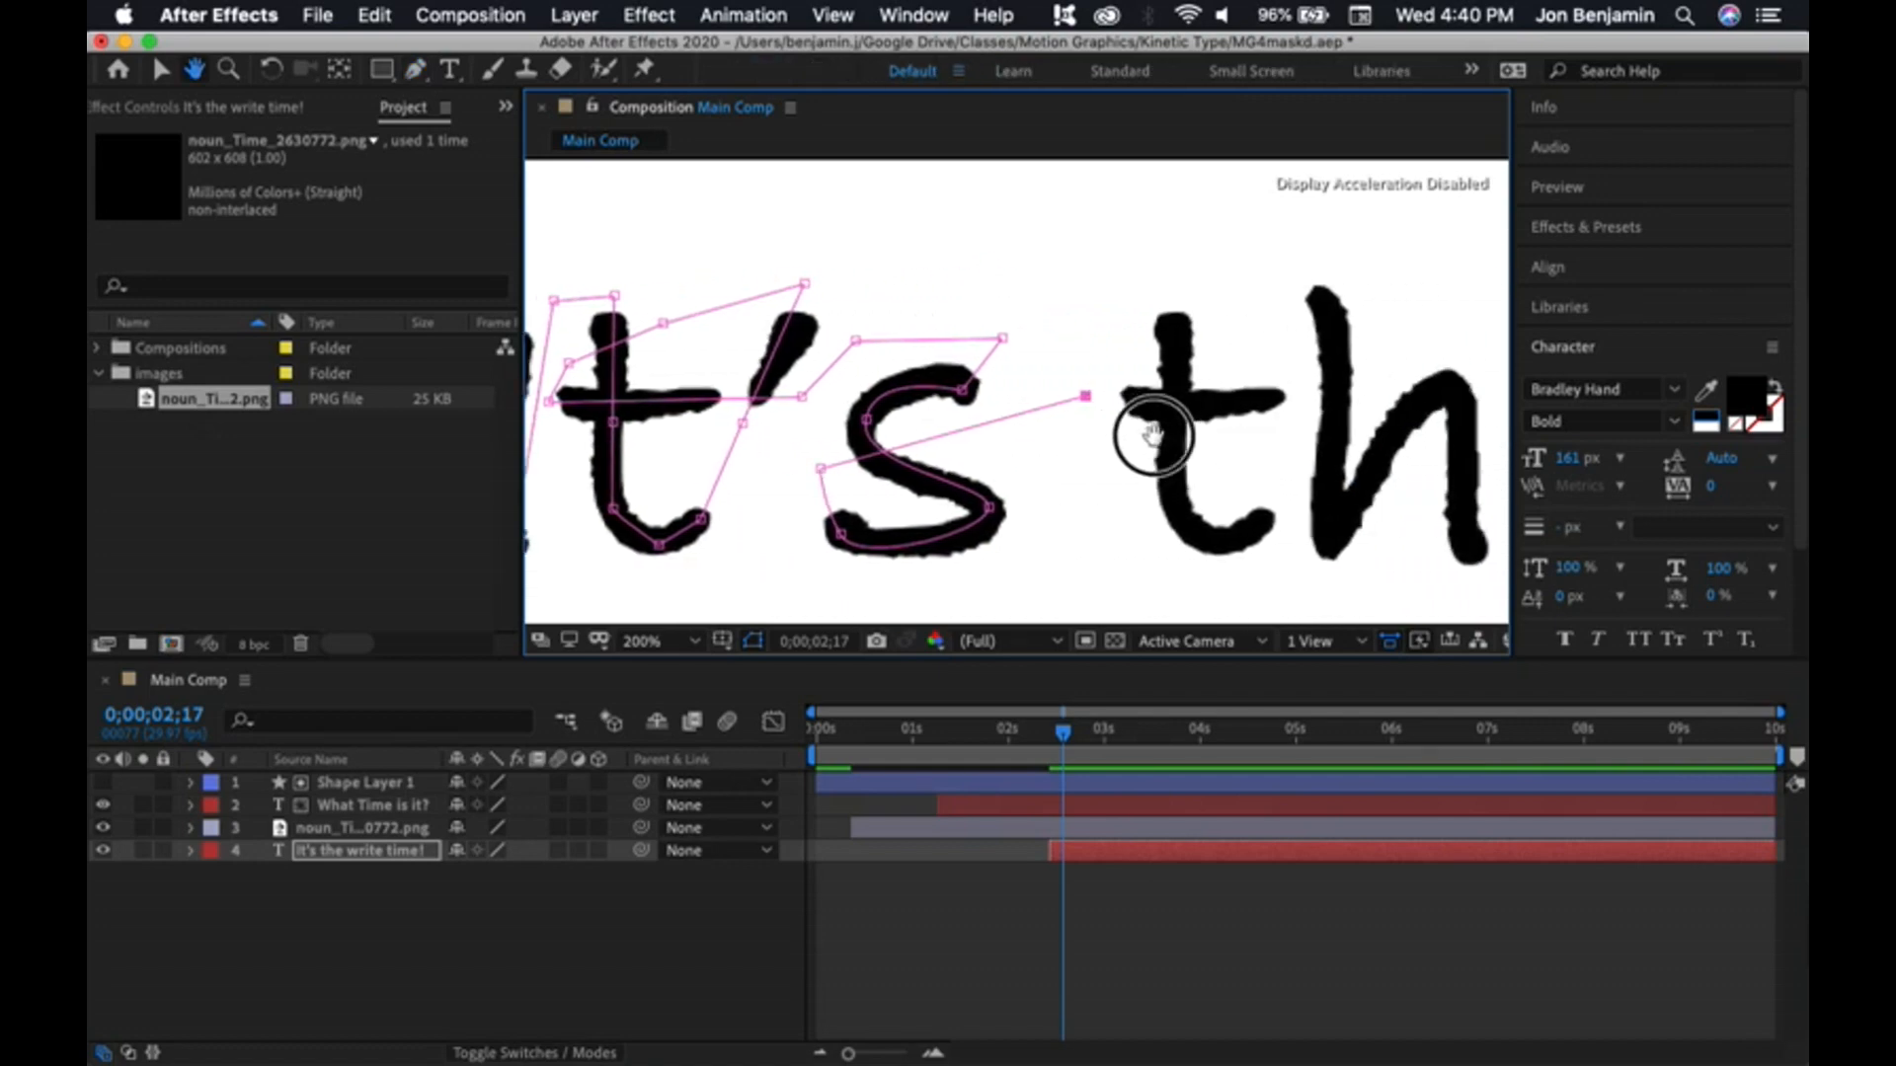
{"action": "left_click", "coordinate": [1271, 399]}
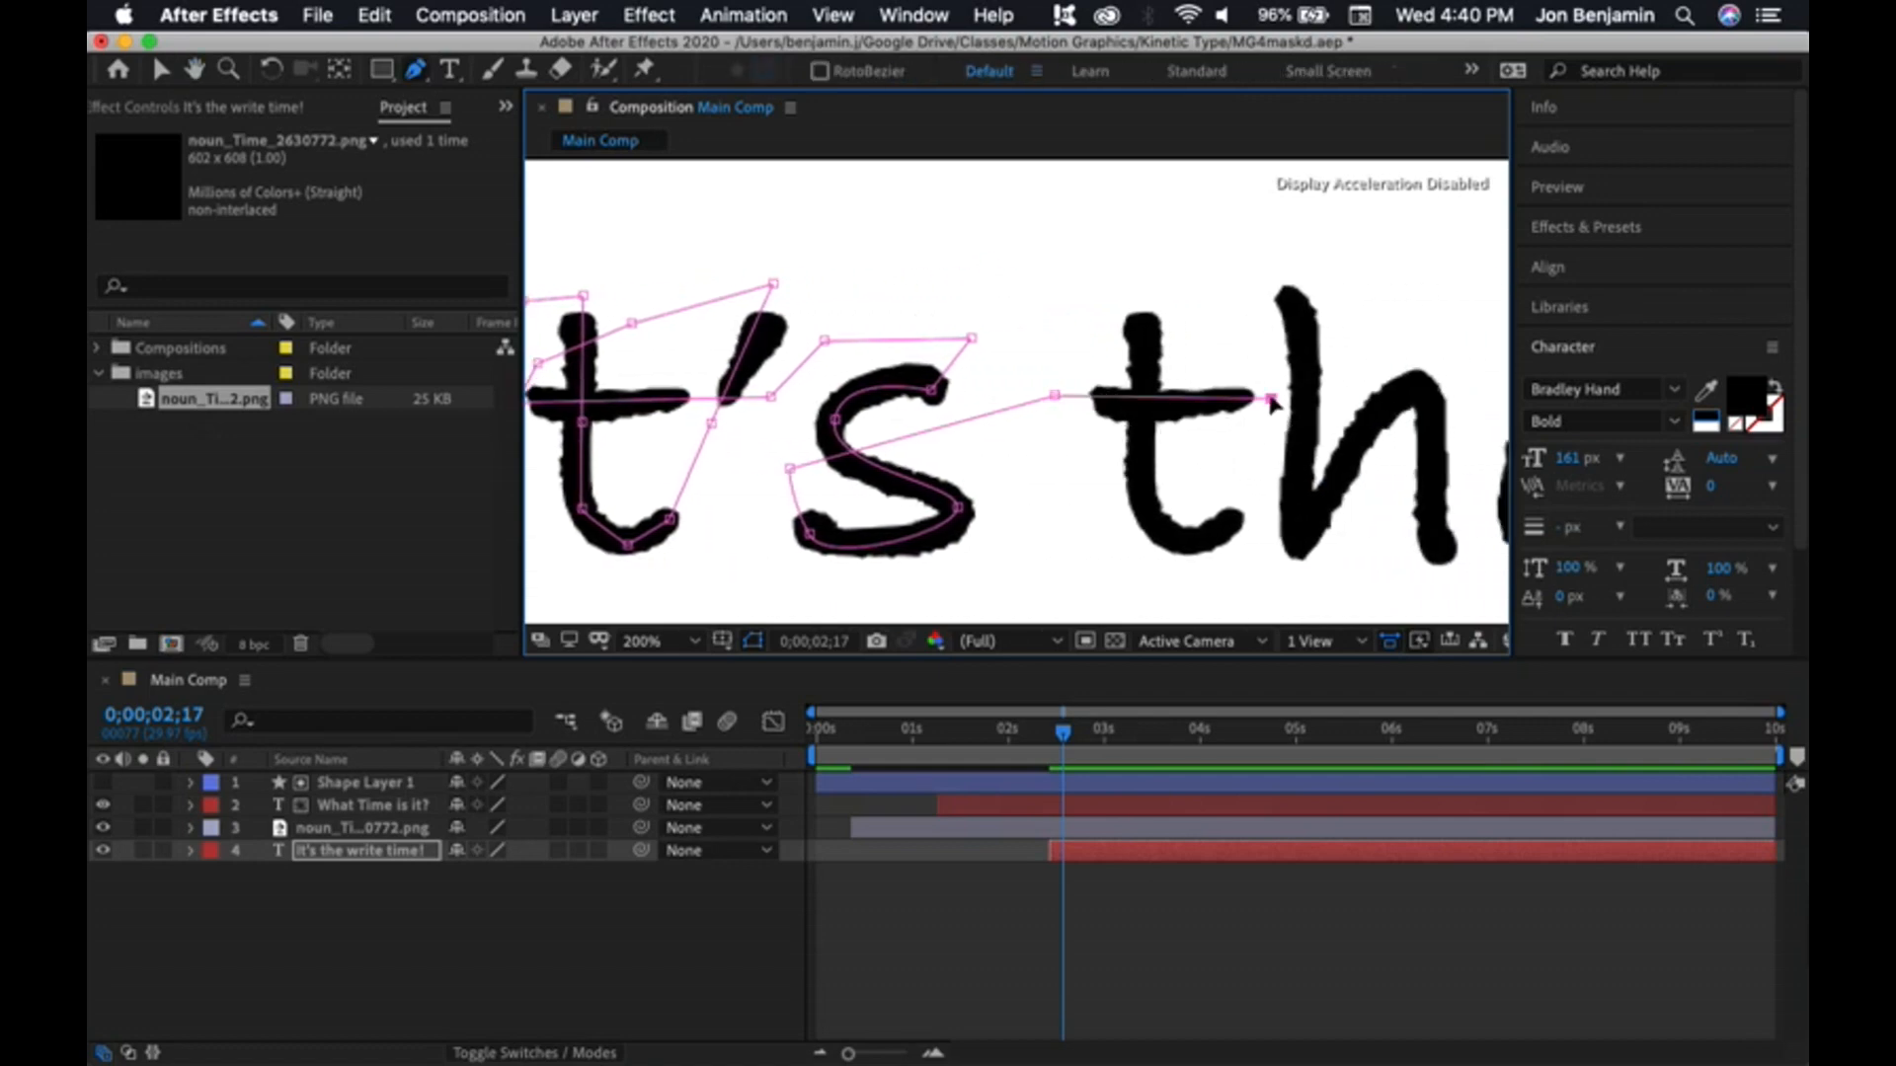
{"action": "left_click", "coordinate": [1139, 273]}
{"action": "left_click", "coordinate": [1142, 500]}
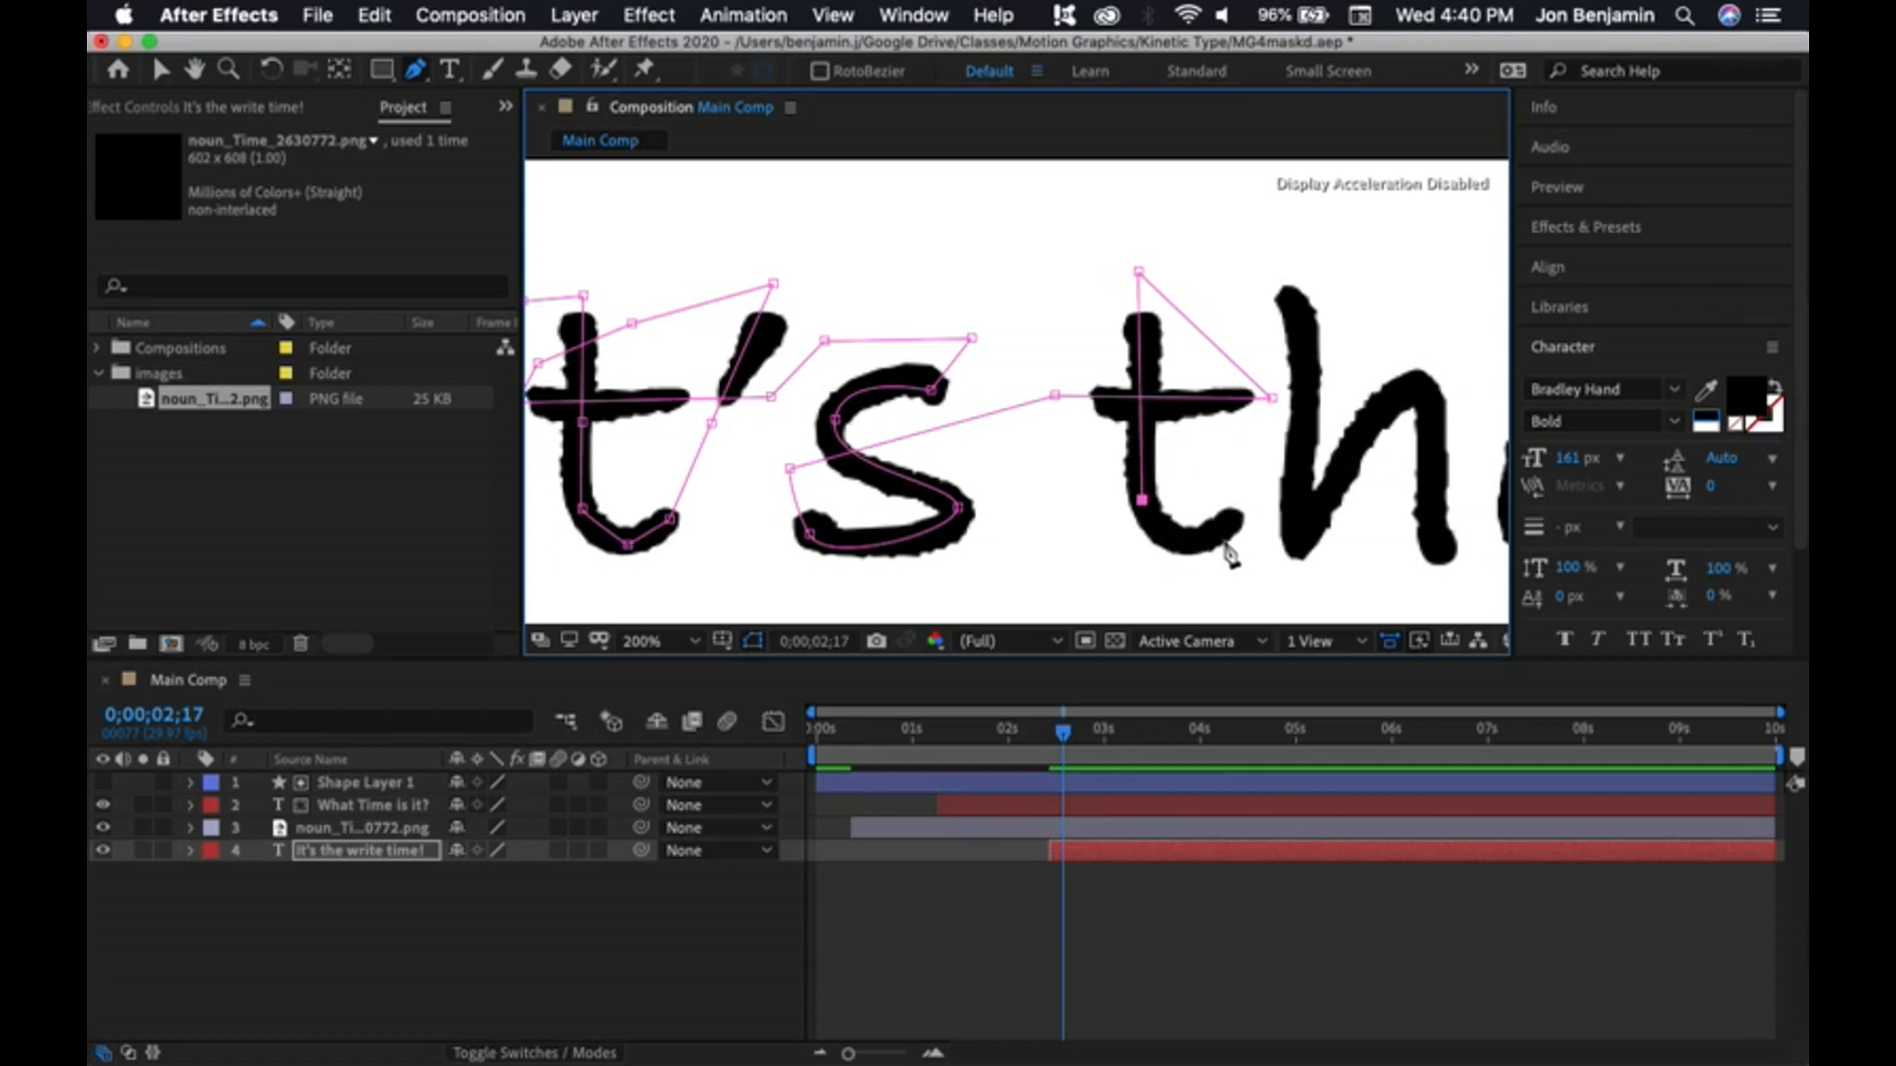
{"action": "left_click_drag", "start_coordinate": [1188, 545], "coordinate": [1257, 488]}
- Lead the mask path above the h of "the" and trace down its stem, over the arch and down the second leg
{"action": "left_click", "coordinate": [1254, 251]}
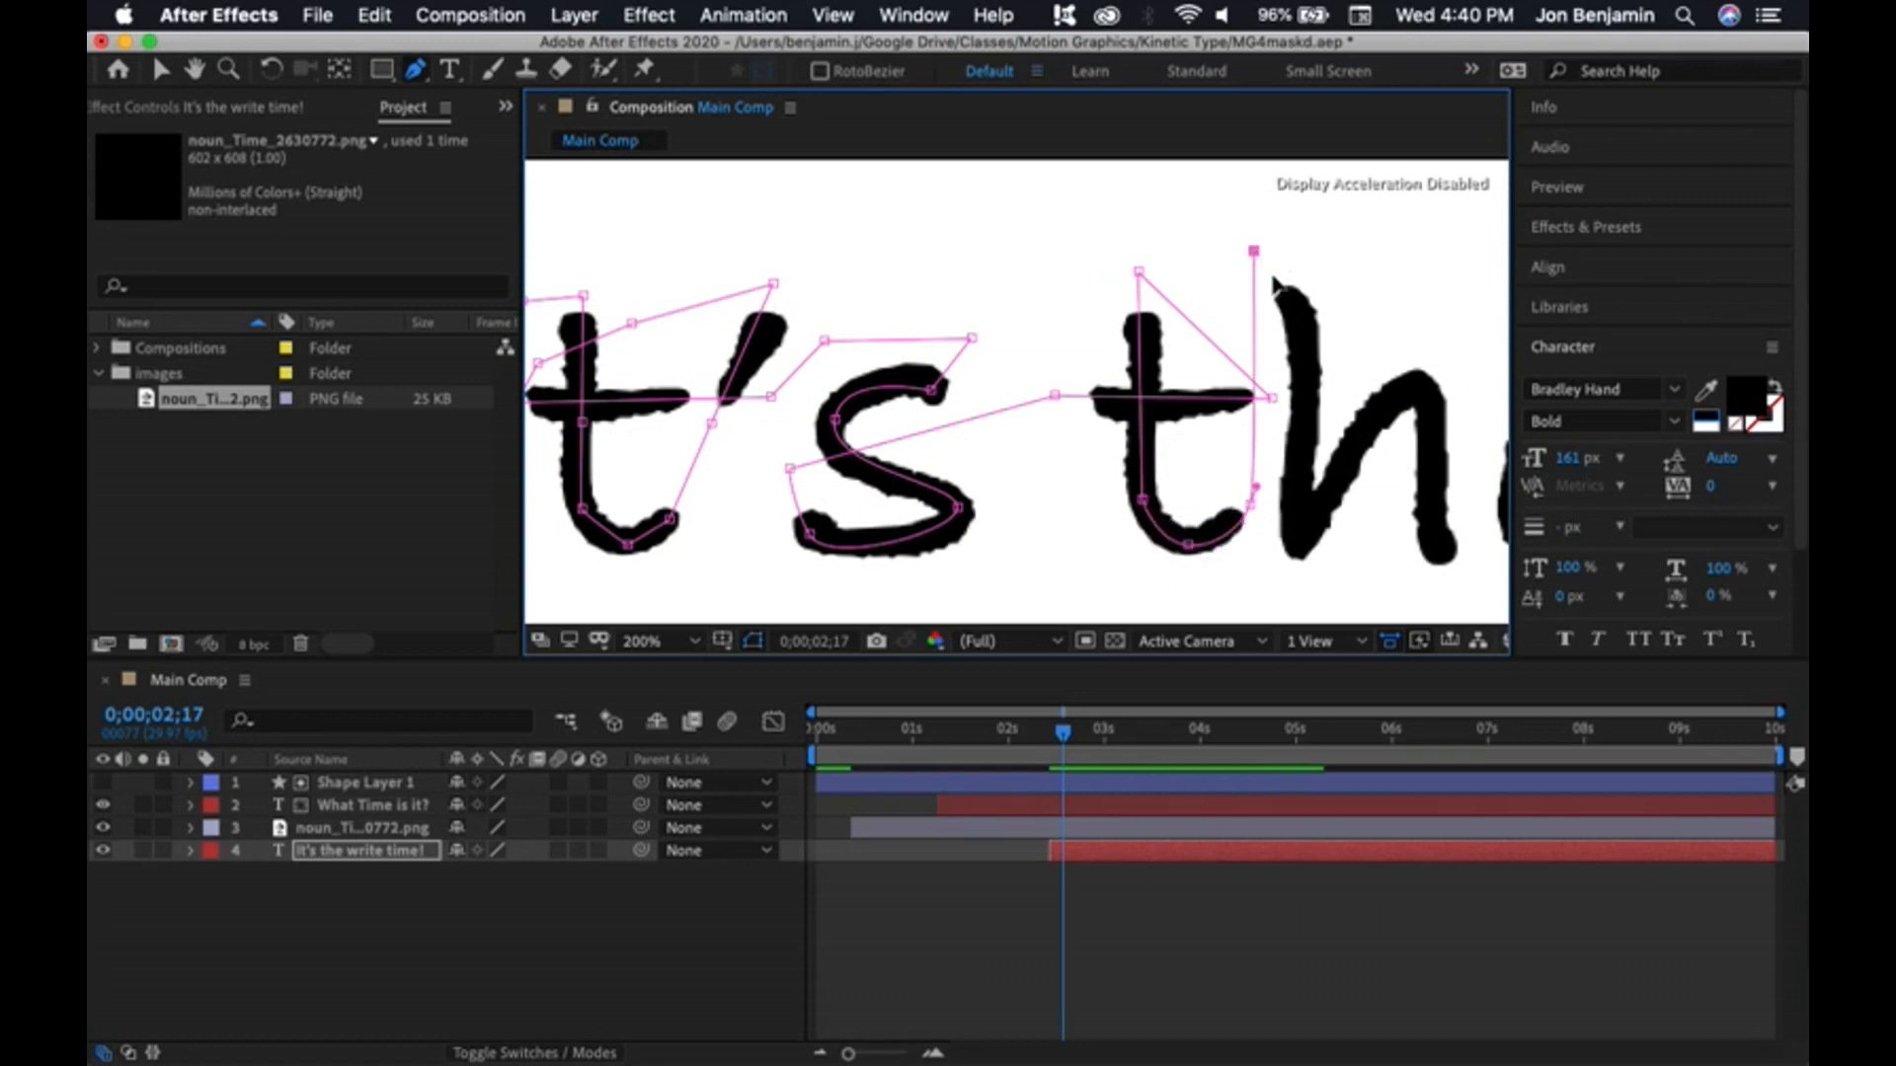
{"action": "left_click_drag", "start_coordinate": [1303, 316], "coordinate": [1307, 347]}
{"action": "left_click_drag", "start_coordinate": [1306, 433], "coordinate": [1306, 444]}
{"action": "left_click_drag", "start_coordinate": [1309, 515], "coordinate": [1161, 532]}
{"action": "left_click", "coordinate": [1208, 452]}
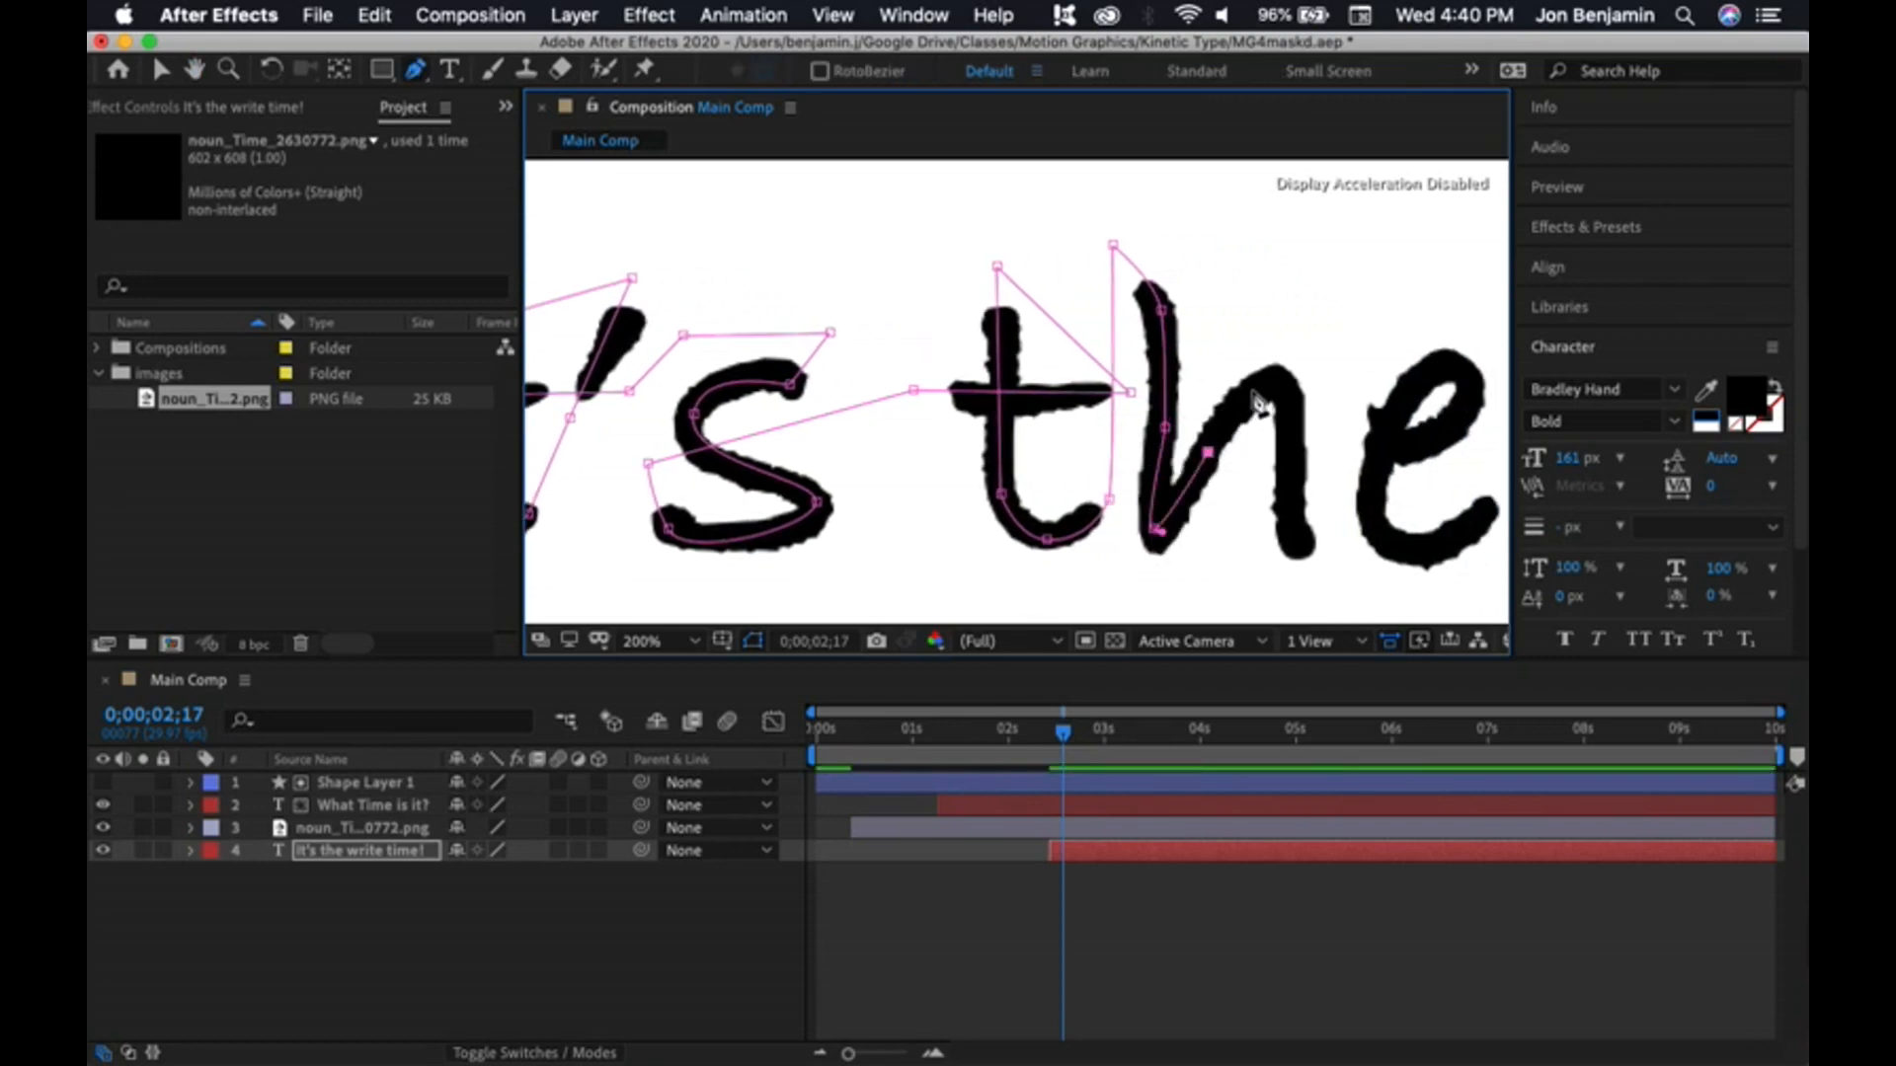
{"action": "left_click_drag", "start_coordinate": [1258, 385], "coordinate": [1285, 426]}
{"action": "left_click_drag", "start_coordinate": [1294, 502], "coordinate": [1263, 560]}
- Continue the mask path into the e of "the", tracing its loop and lower curve with smooth points
{"action": "left_click", "coordinate": [1261, 440]}
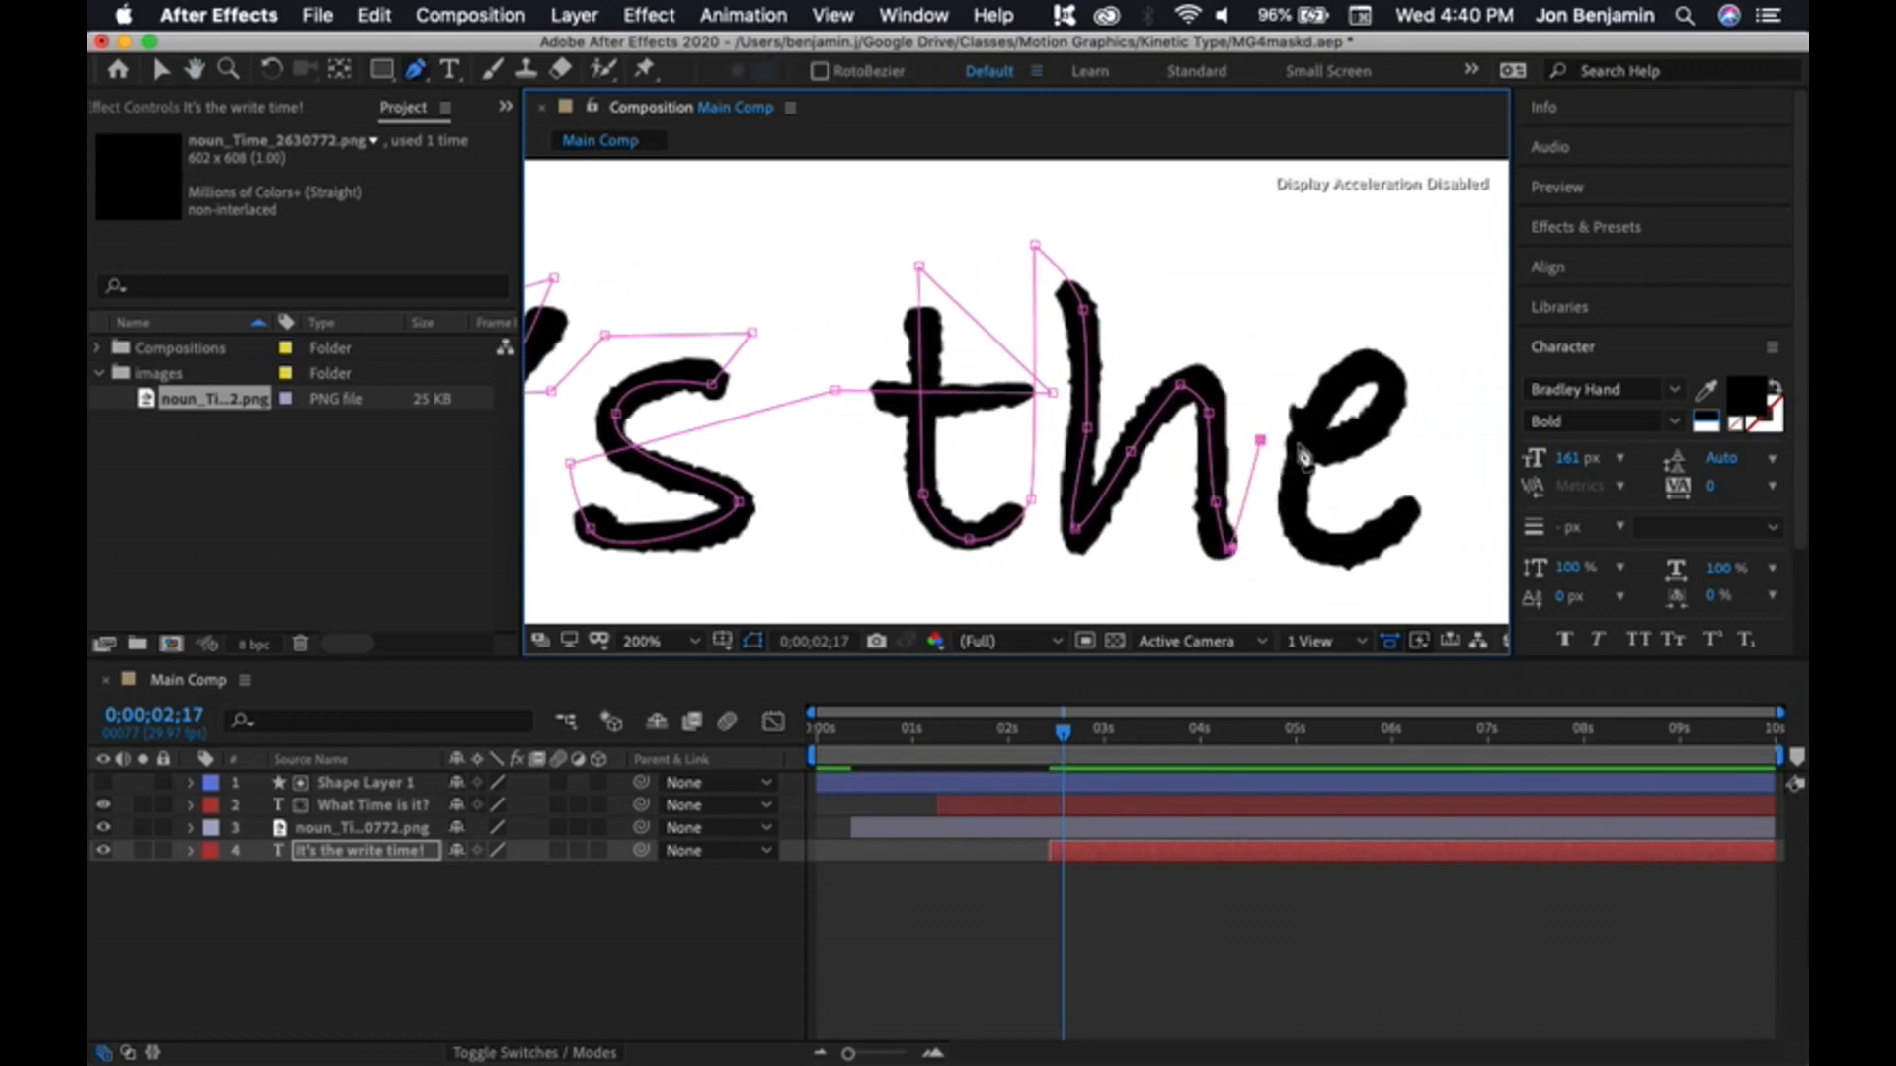
{"action": "left_click_drag", "start_coordinate": [1323, 447], "coordinate": [1386, 407]}
{"action": "left_click", "coordinate": [1359, 364]}
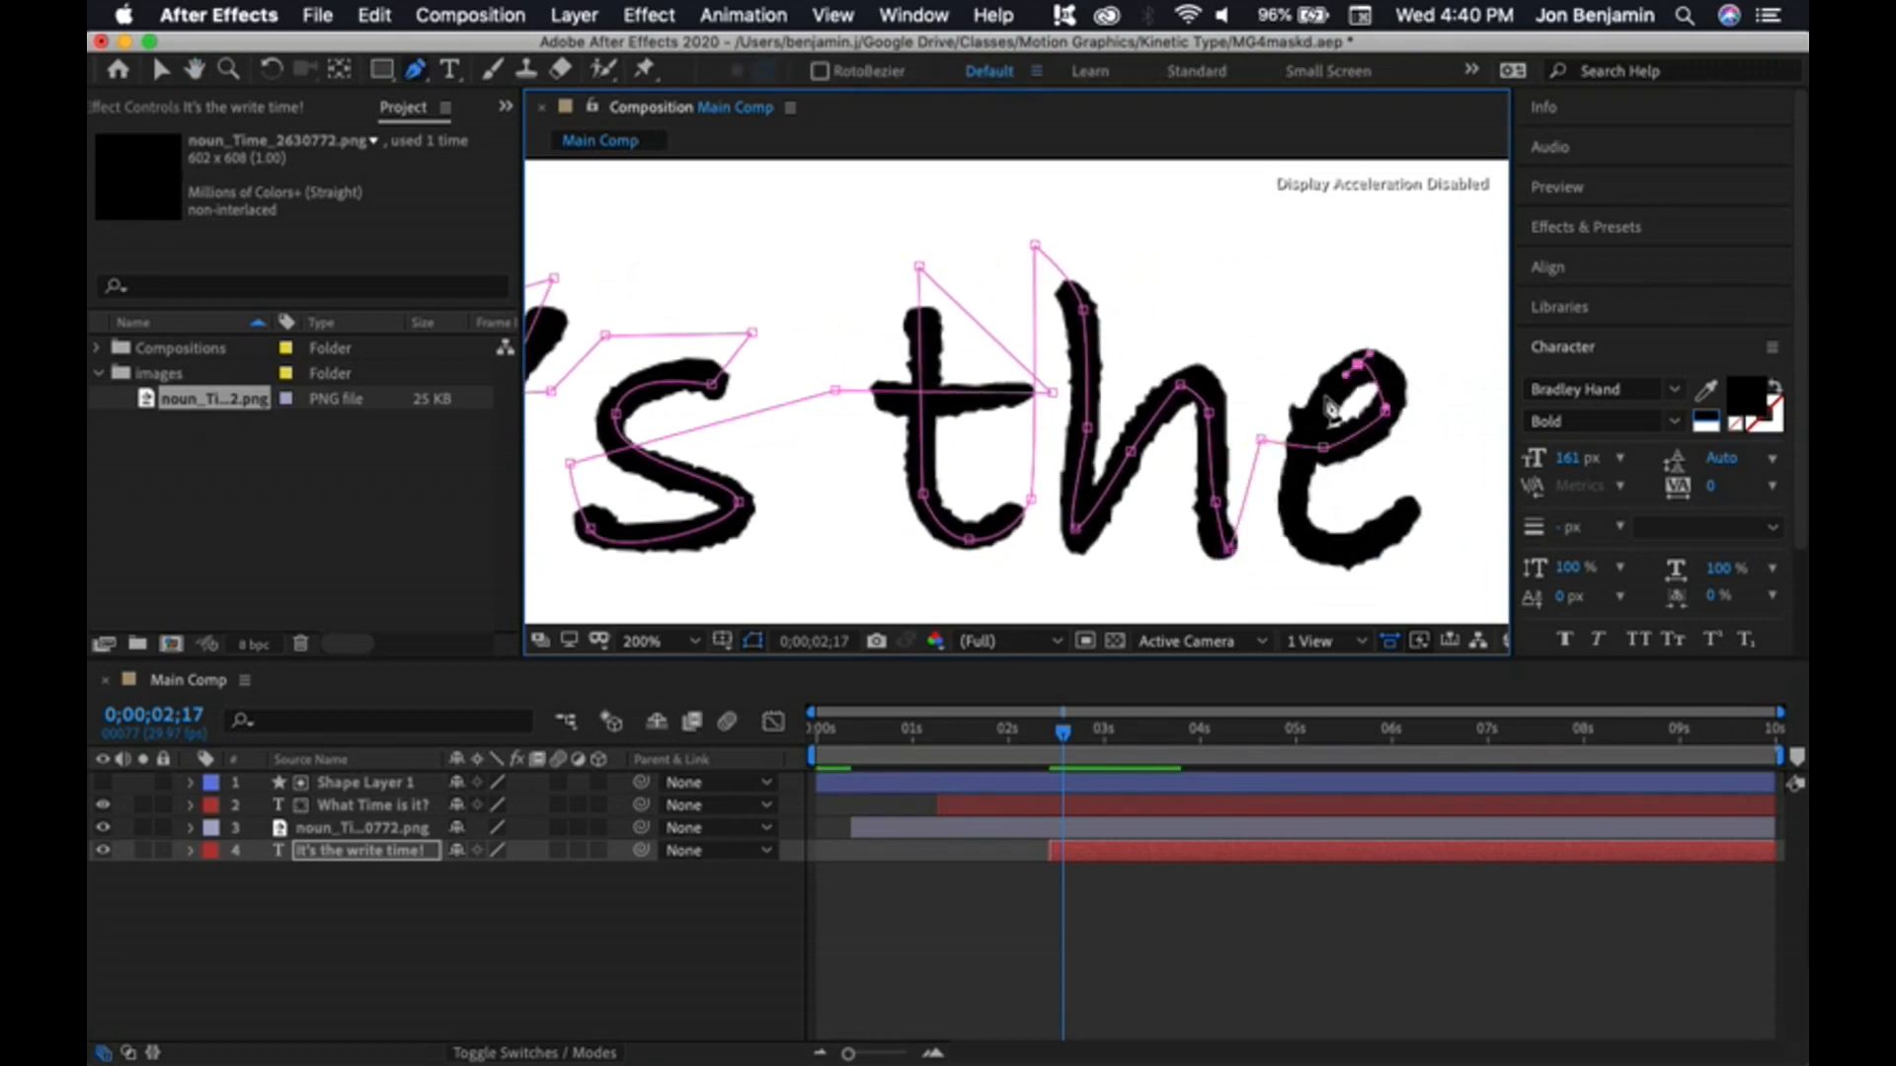
{"action": "left_click_drag", "start_coordinate": [1299, 478], "coordinate": [986, 475]}
{"action": "key", "text": "space"}
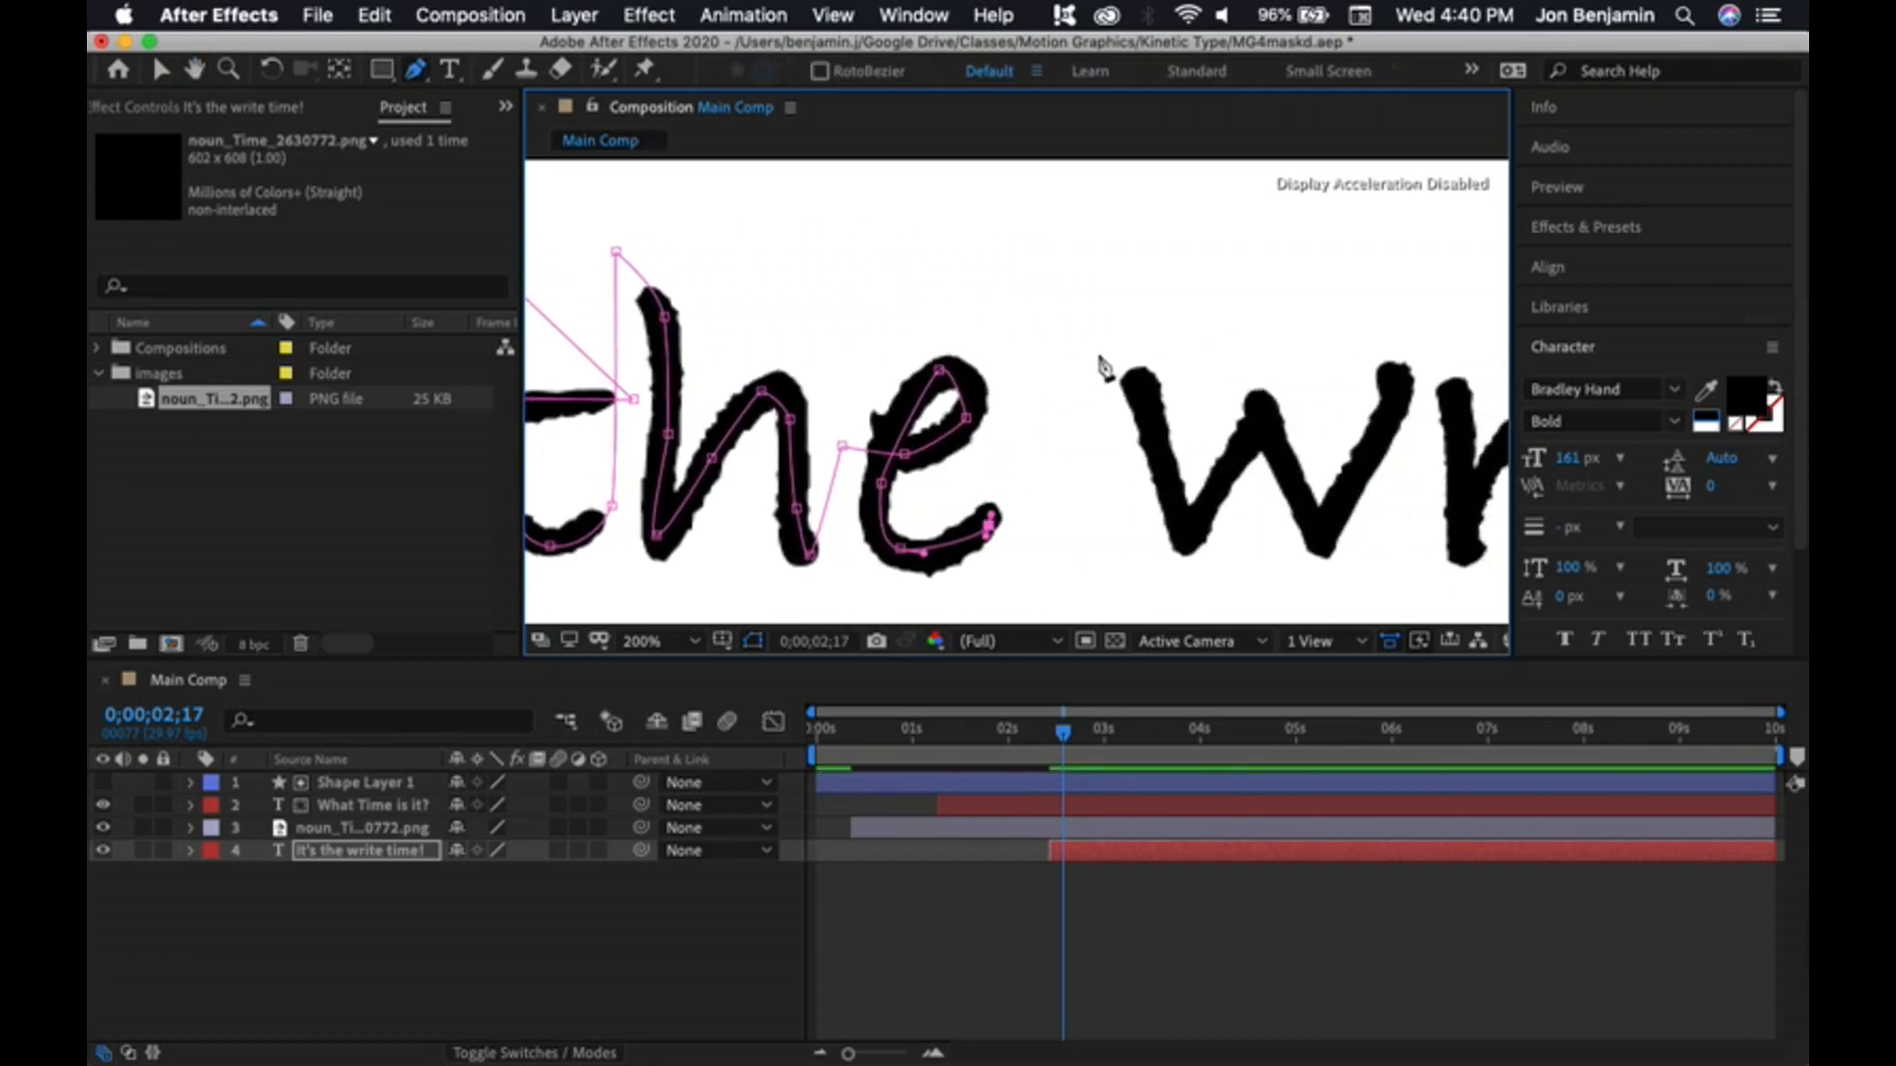
- Bring the mask path over to "write" and trace the zigzag strokes of the w, ending just above its last tip
{"action": "left_click", "coordinate": [1106, 338]}
{"action": "left_click", "coordinate": [1138, 384]}
{"action": "left_click", "coordinate": [1182, 534]}
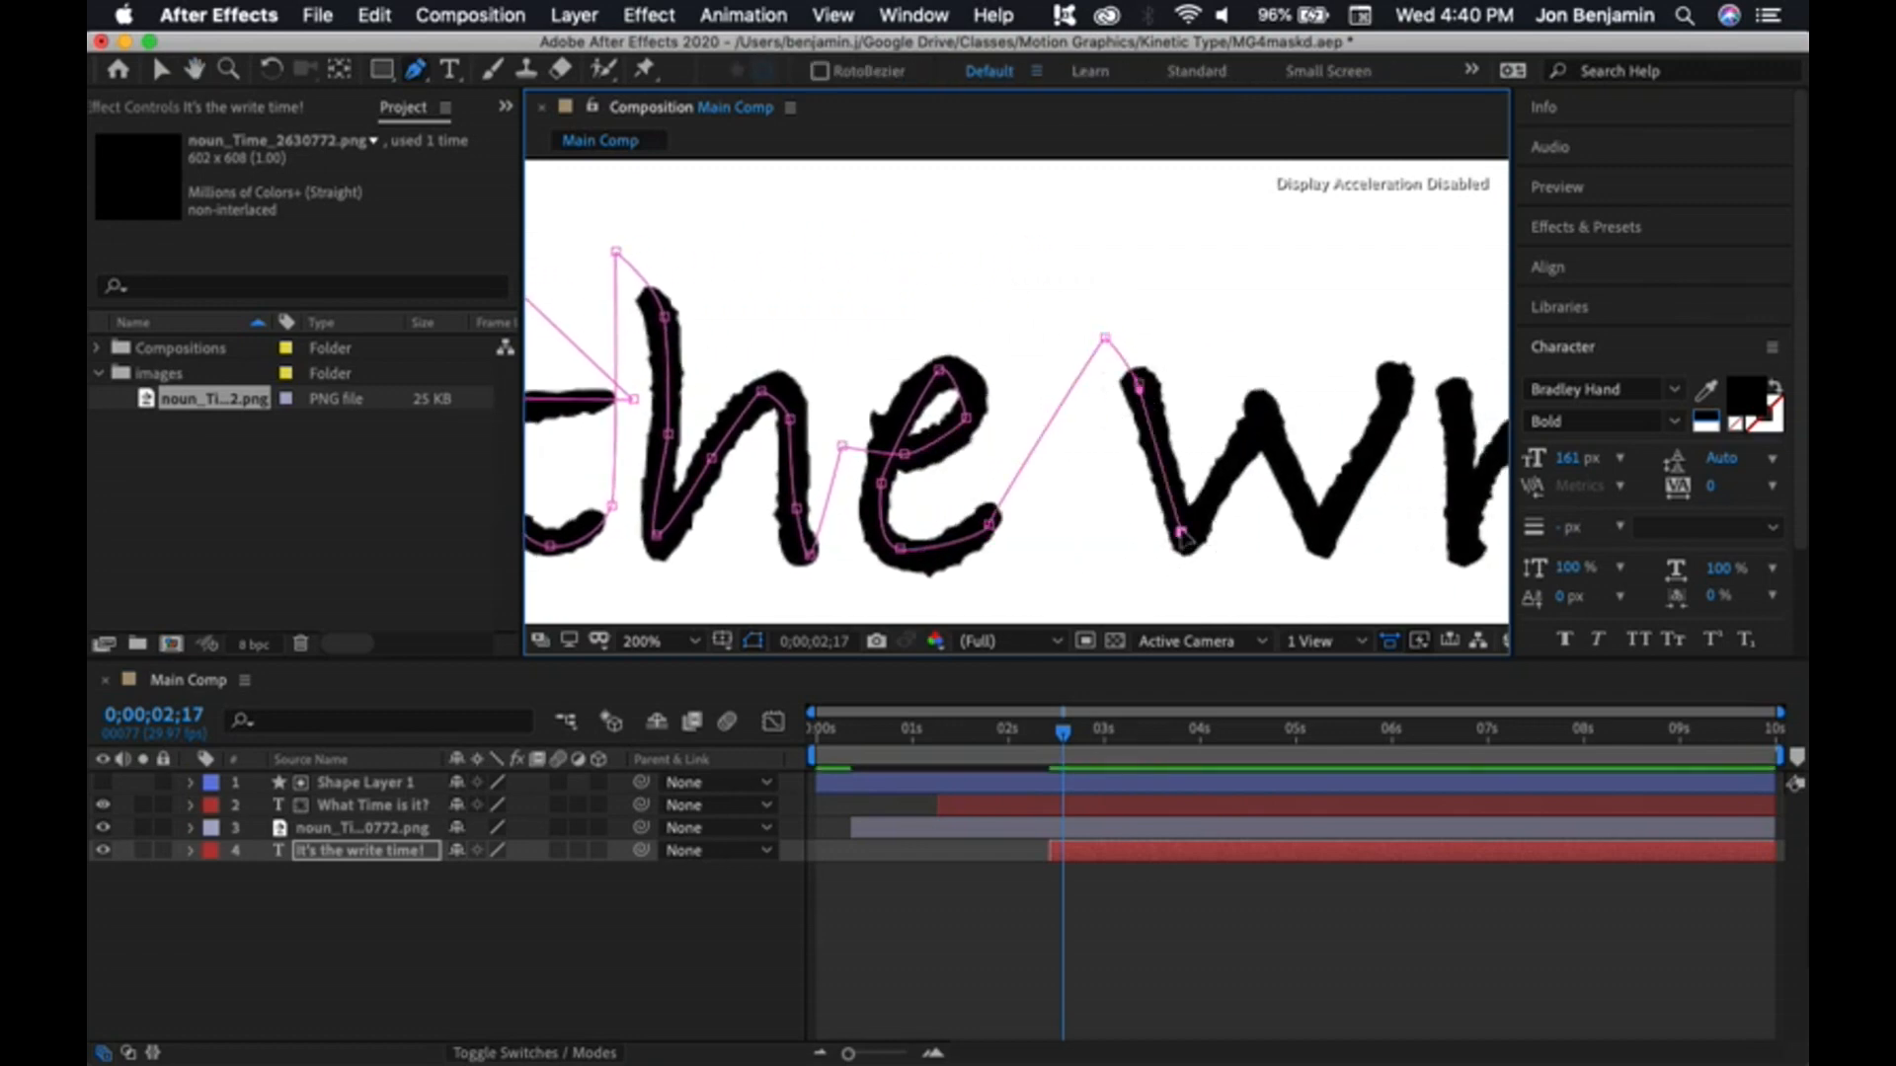
{"action": "left_click", "coordinate": [1264, 410]}
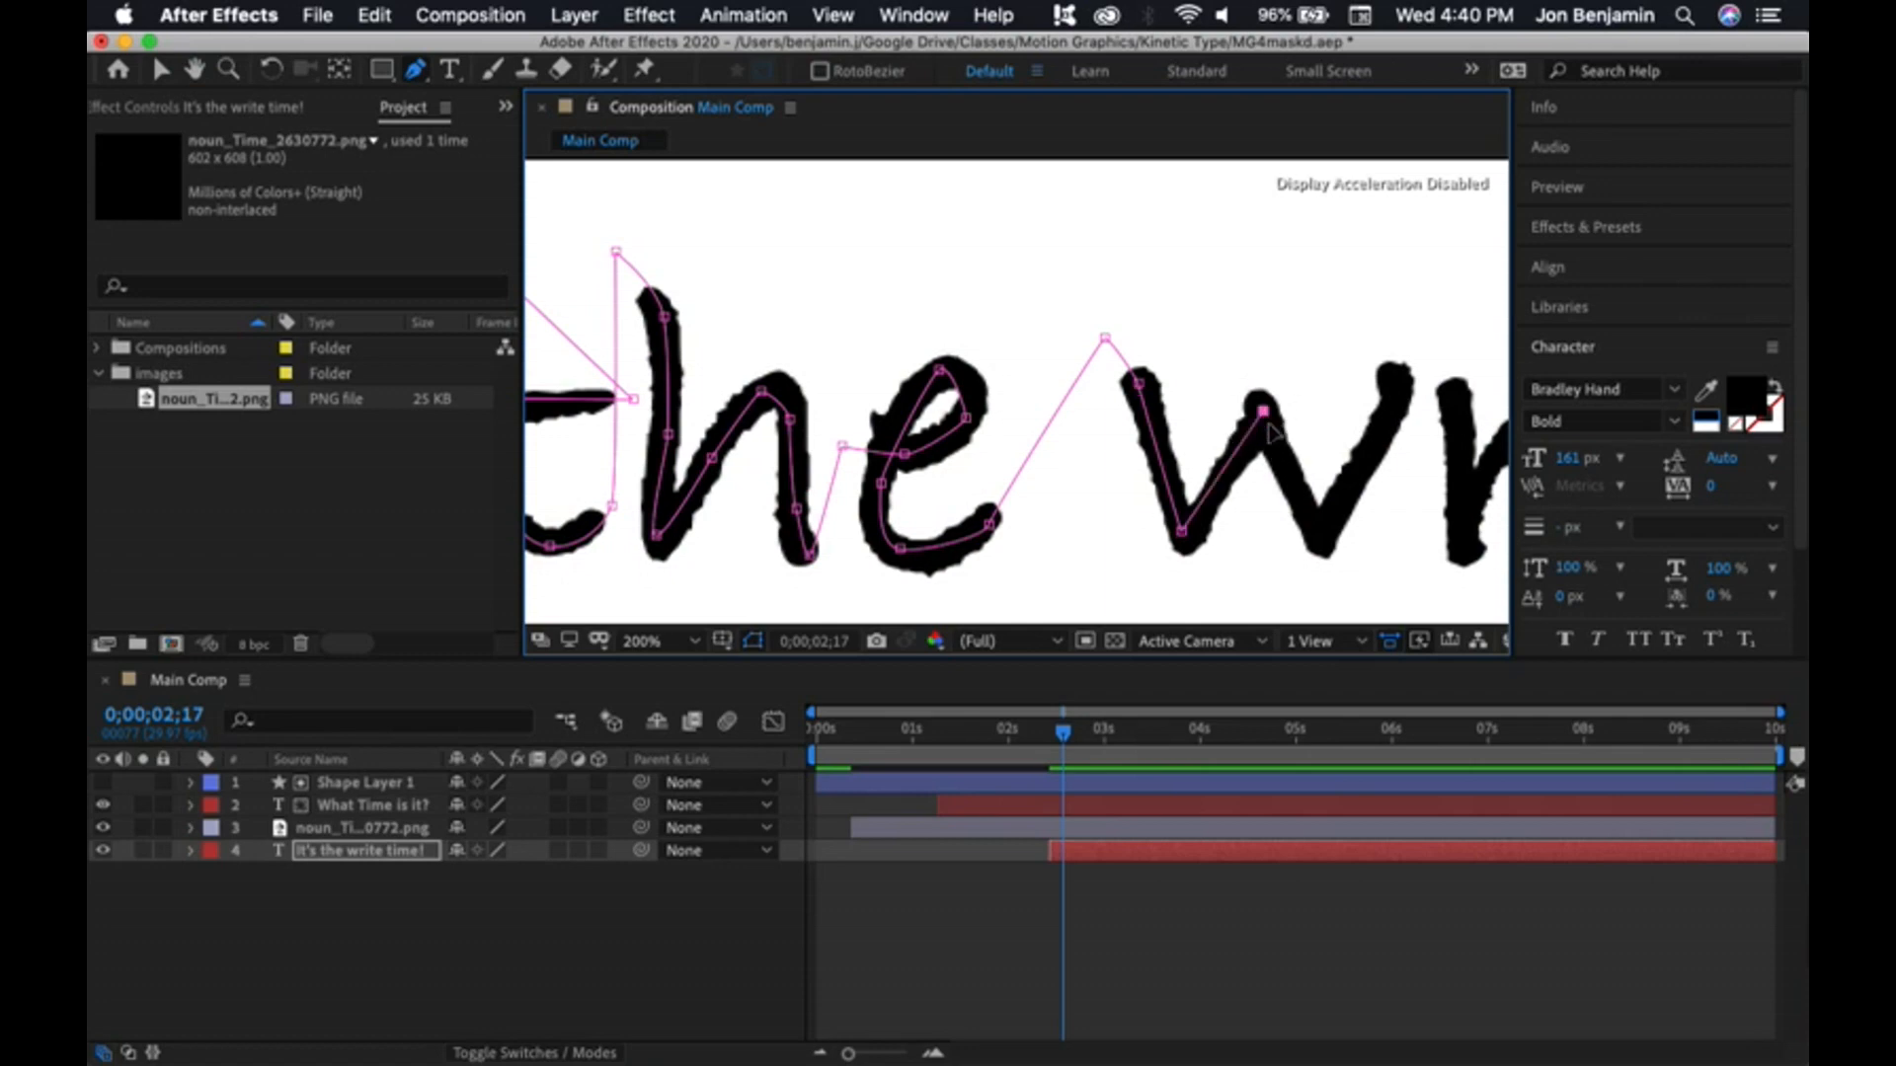
{"action": "left_click", "coordinate": [1319, 539]}
{"action": "left_click", "coordinate": [1394, 382]}
{"action": "left_click", "coordinate": [1390, 343]}
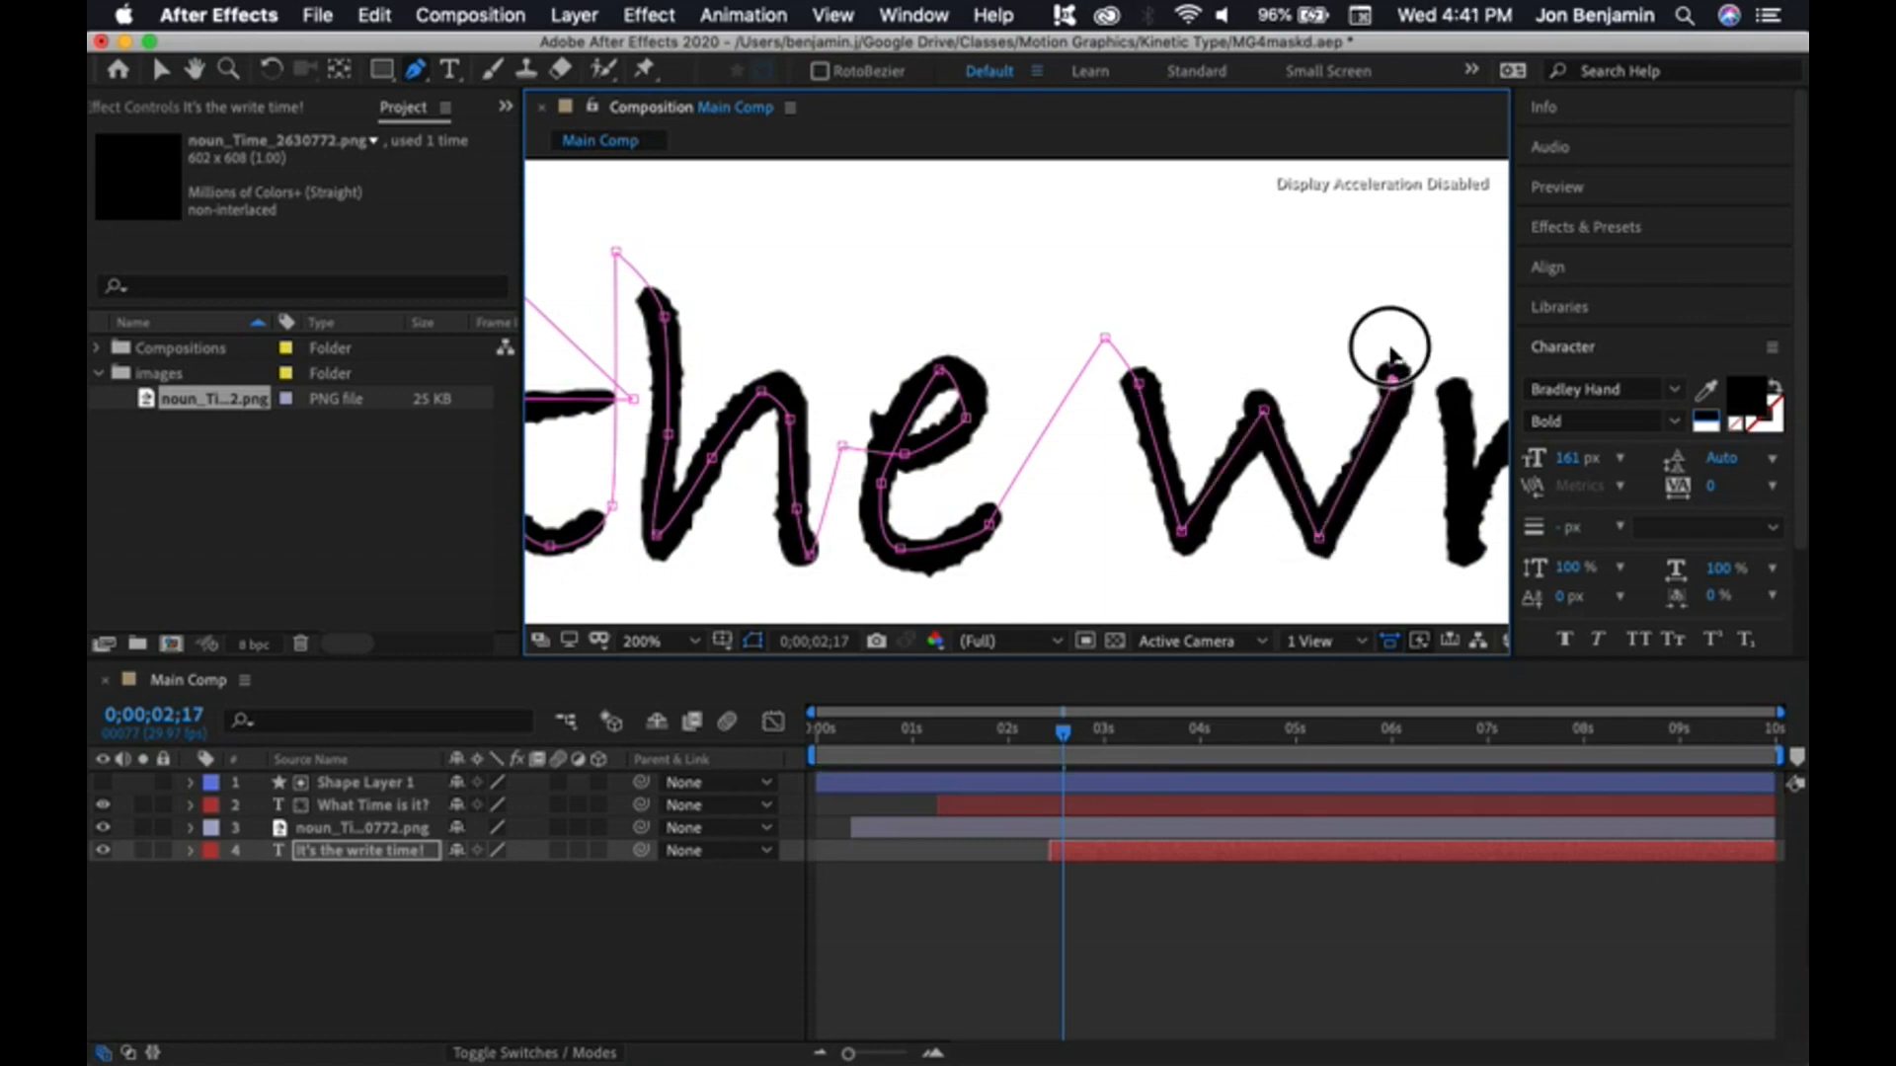
- Trace the mask path down the stem of the r in "write" and up along its arm
{"action": "left_click", "coordinate": [1450, 383]}
{"action": "key", "text": "space"}
{"action": "mouse_move", "coordinate": [1405, 457]}
{"action": "left_mouse_down"}
{"action": "mouse_move", "coordinate": [1106, 437]}
{"action": "mouse_move", "coordinate": [1214, 422]}
{"action": "mouse_move", "coordinate": [1303, 372]}
{"action": "mouse_move", "coordinate": [1287, 309]}
{"action": "left_mouse_up"}
{"action": "left_click", "coordinate": [1168, 528]}
- Carry the mask path around the dot of the i in "write", then down its stem and around its tail
{"action": "left_click", "coordinate": [1365, 212]}
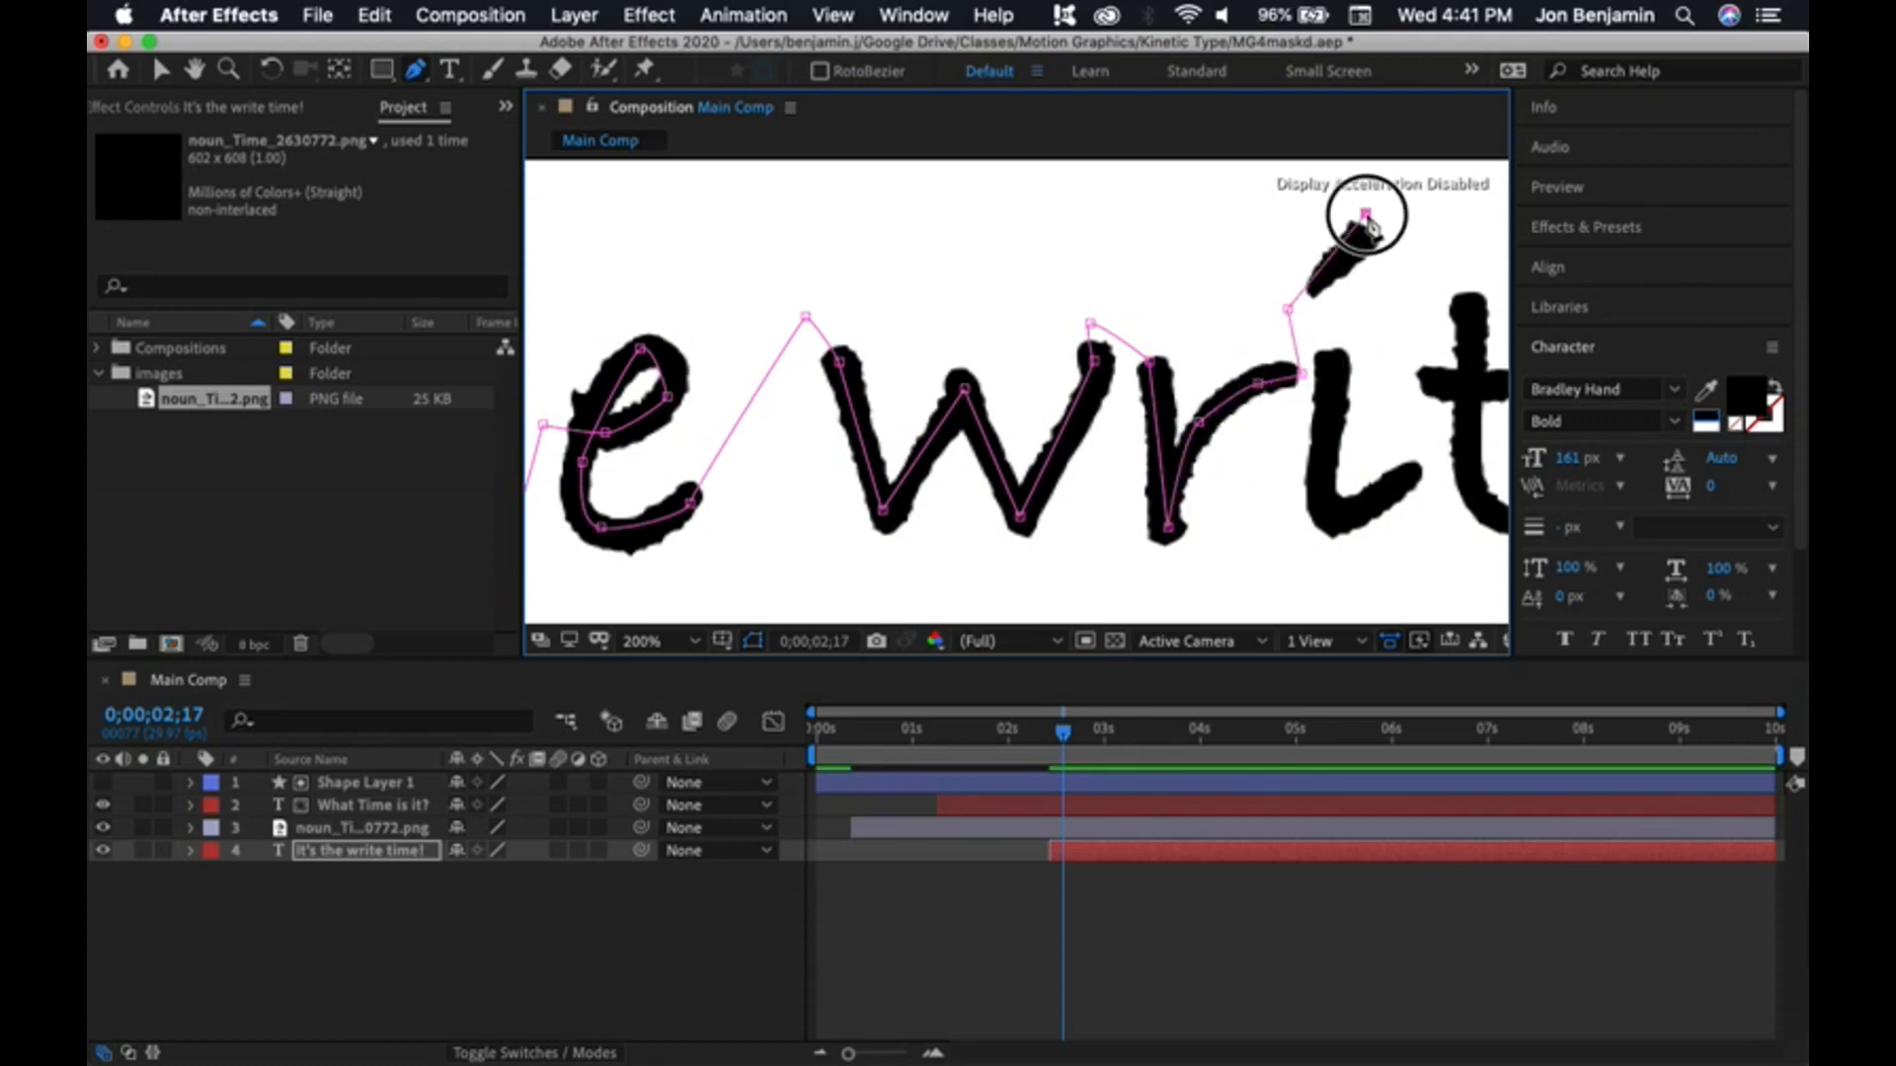
{"action": "left_click", "coordinate": [1420, 264]}
{"action": "left_click", "coordinate": [1330, 341]}
{"action": "mouse_move", "coordinate": [1335, 508]}
{"action": "left_mouse_down"}
{"action": "mouse_move", "coordinate": [1393, 493]}
{"action": "mouse_move", "coordinate": [1264, 464]}
{"action": "left_mouse_up"}
{"action": "left_click", "coordinate": [1269, 470]}
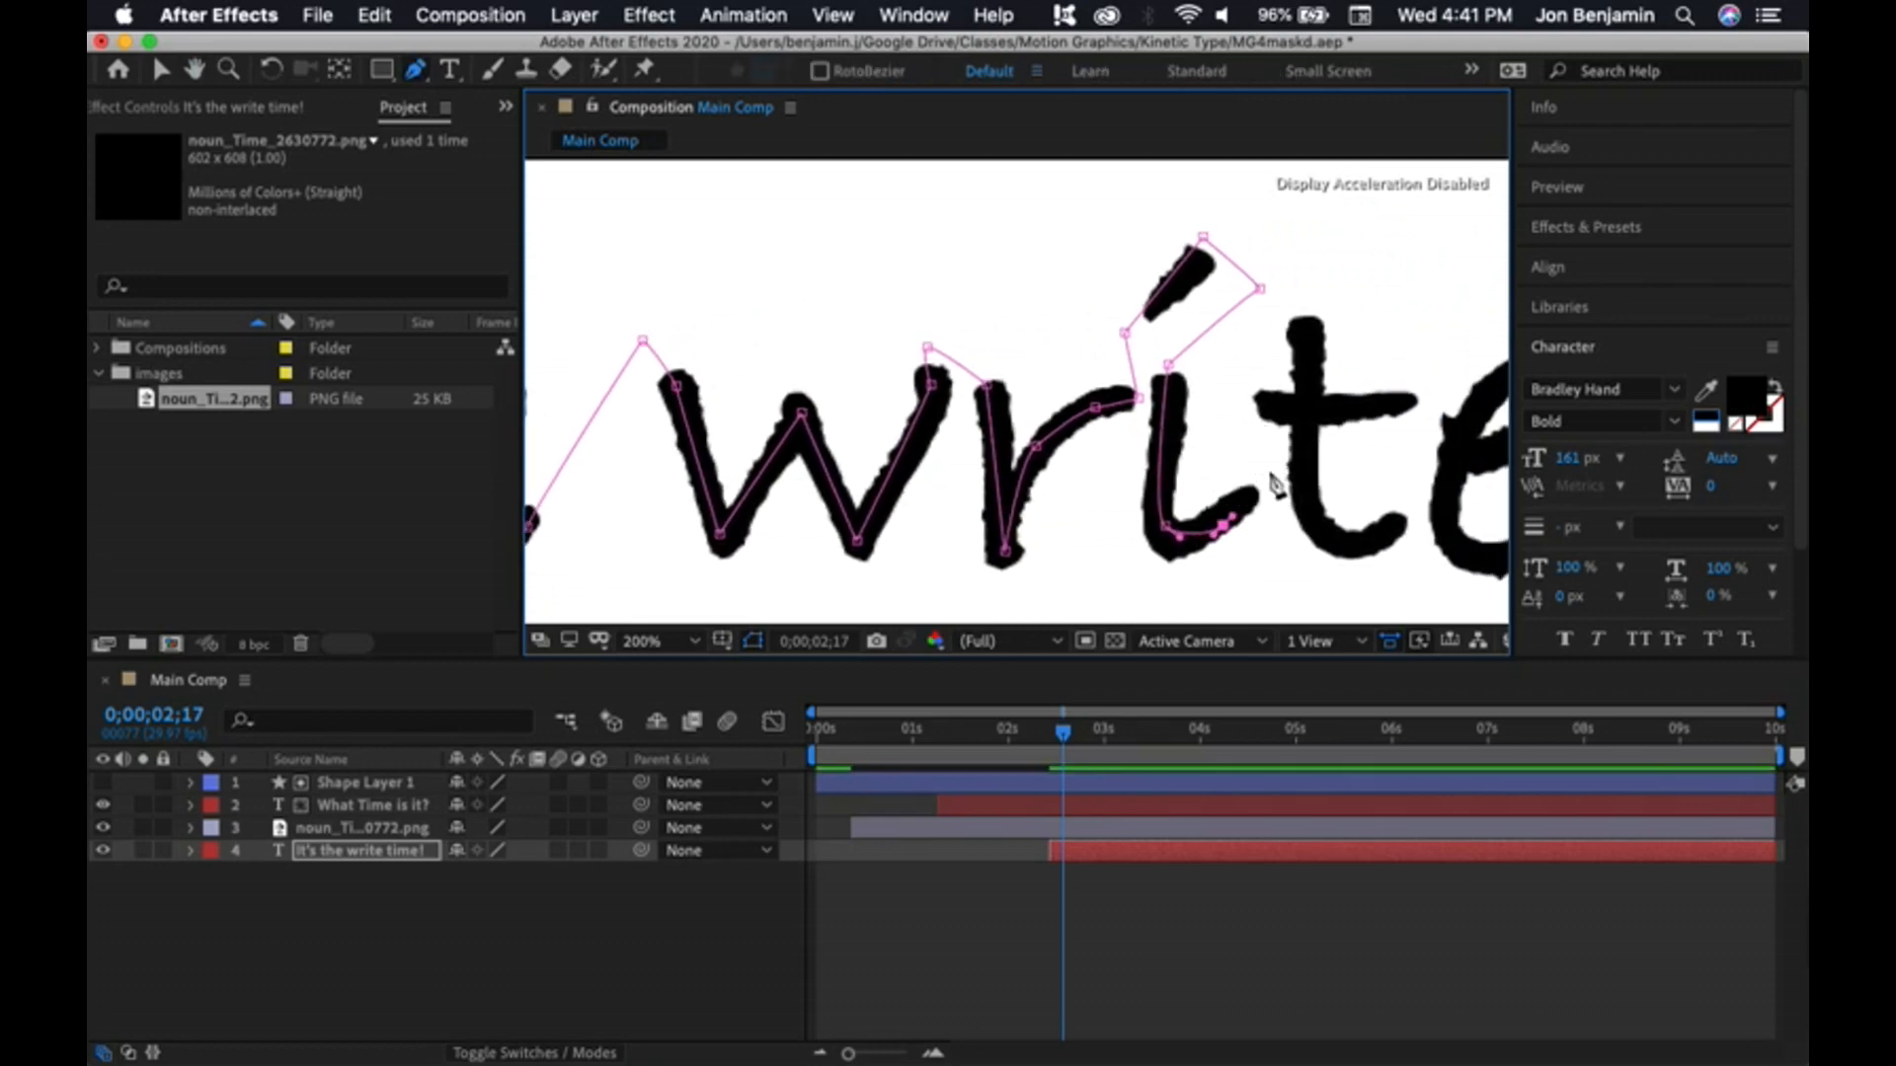
- Continue the mask path along the crossbar of the t in "write", then down its stem and around its foot
{"action": "left_click", "coordinate": [1222, 405]}
{"action": "left_click", "coordinate": [1434, 398]}
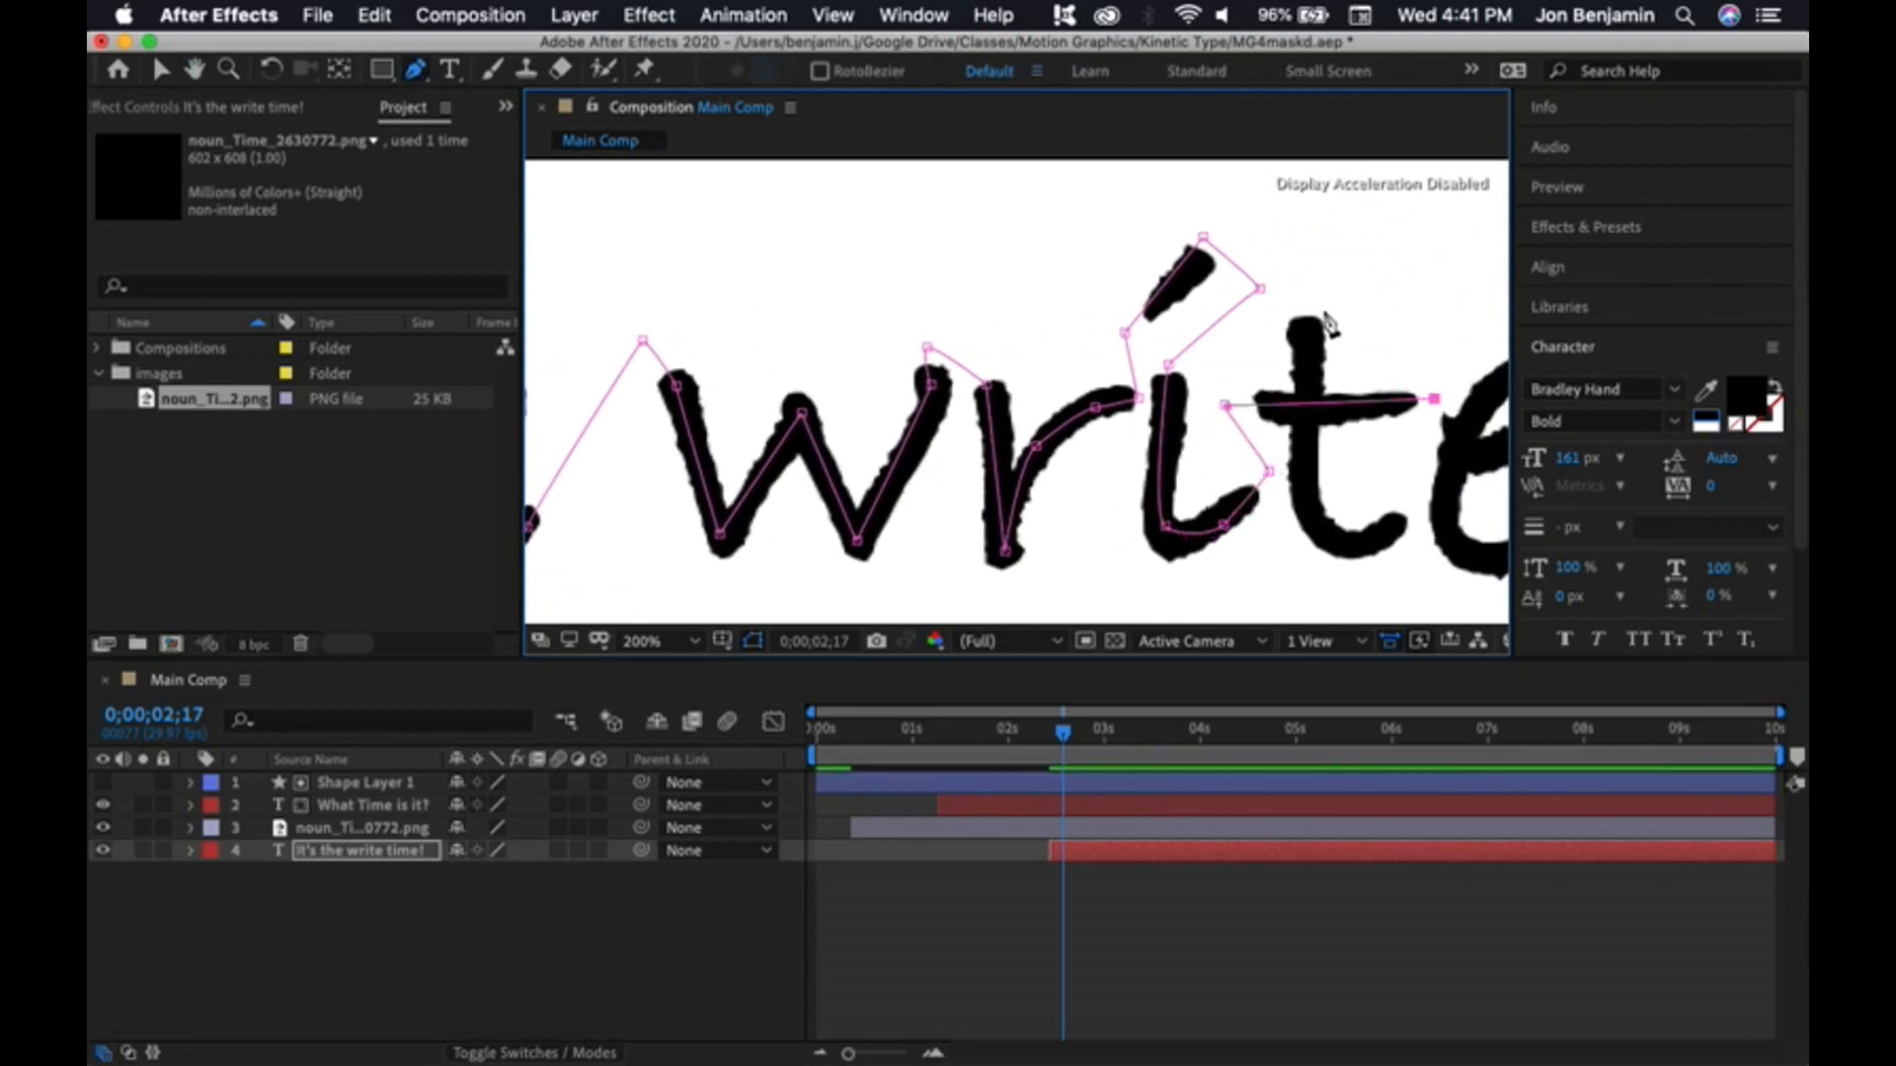
{"action": "left_click", "coordinate": [1299, 281]}
{"action": "left_click", "coordinate": [1308, 452]}
{"action": "left_click_drag", "start_coordinate": [1312, 513], "coordinate": [1225, 496]}
{"action": "left_click", "coordinate": [1248, 487]}
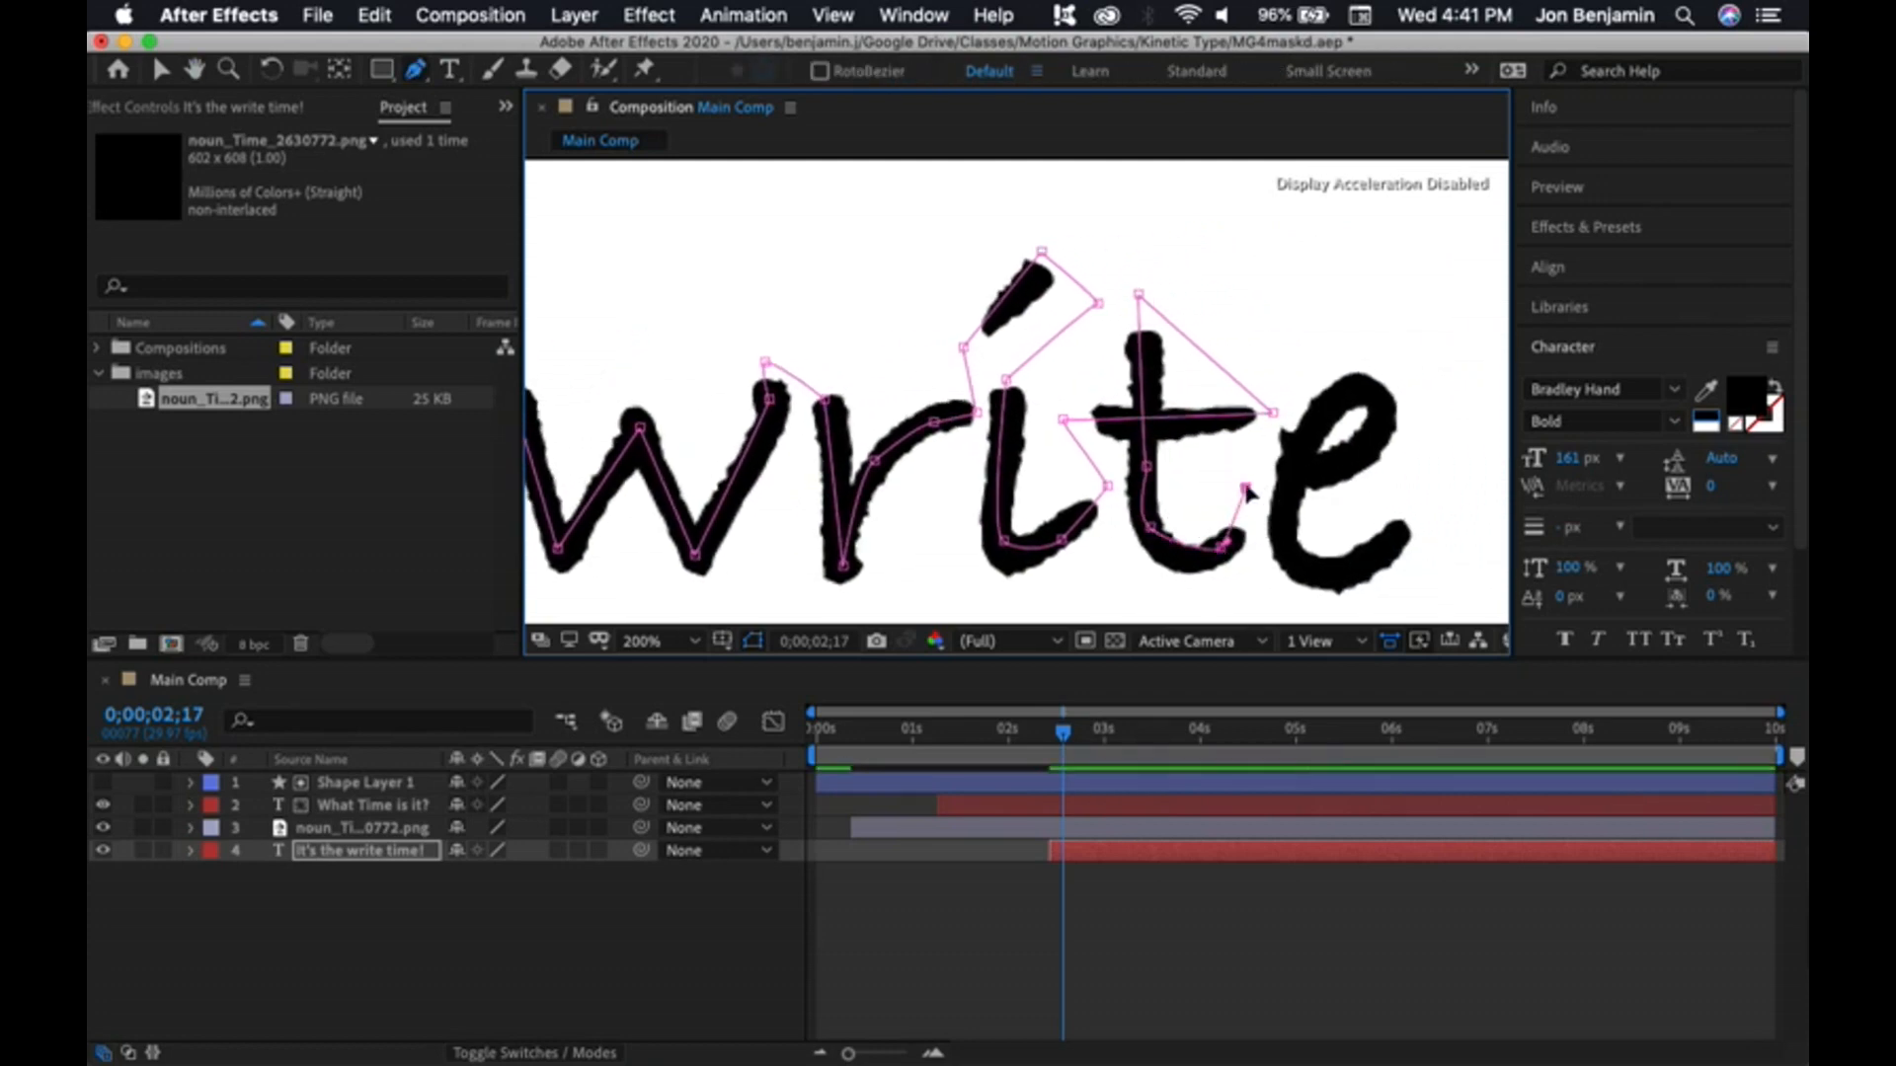
- Trace the mask path through the loop of the e in "write" and around its lower curve to just past its tail
{"action": "left_click", "coordinate": [1286, 471]}
{"action": "left_click", "coordinate": [1343, 462]}
{"action": "left_click", "coordinate": [1366, 393]}
{"action": "left_click", "coordinate": [1335, 395]}
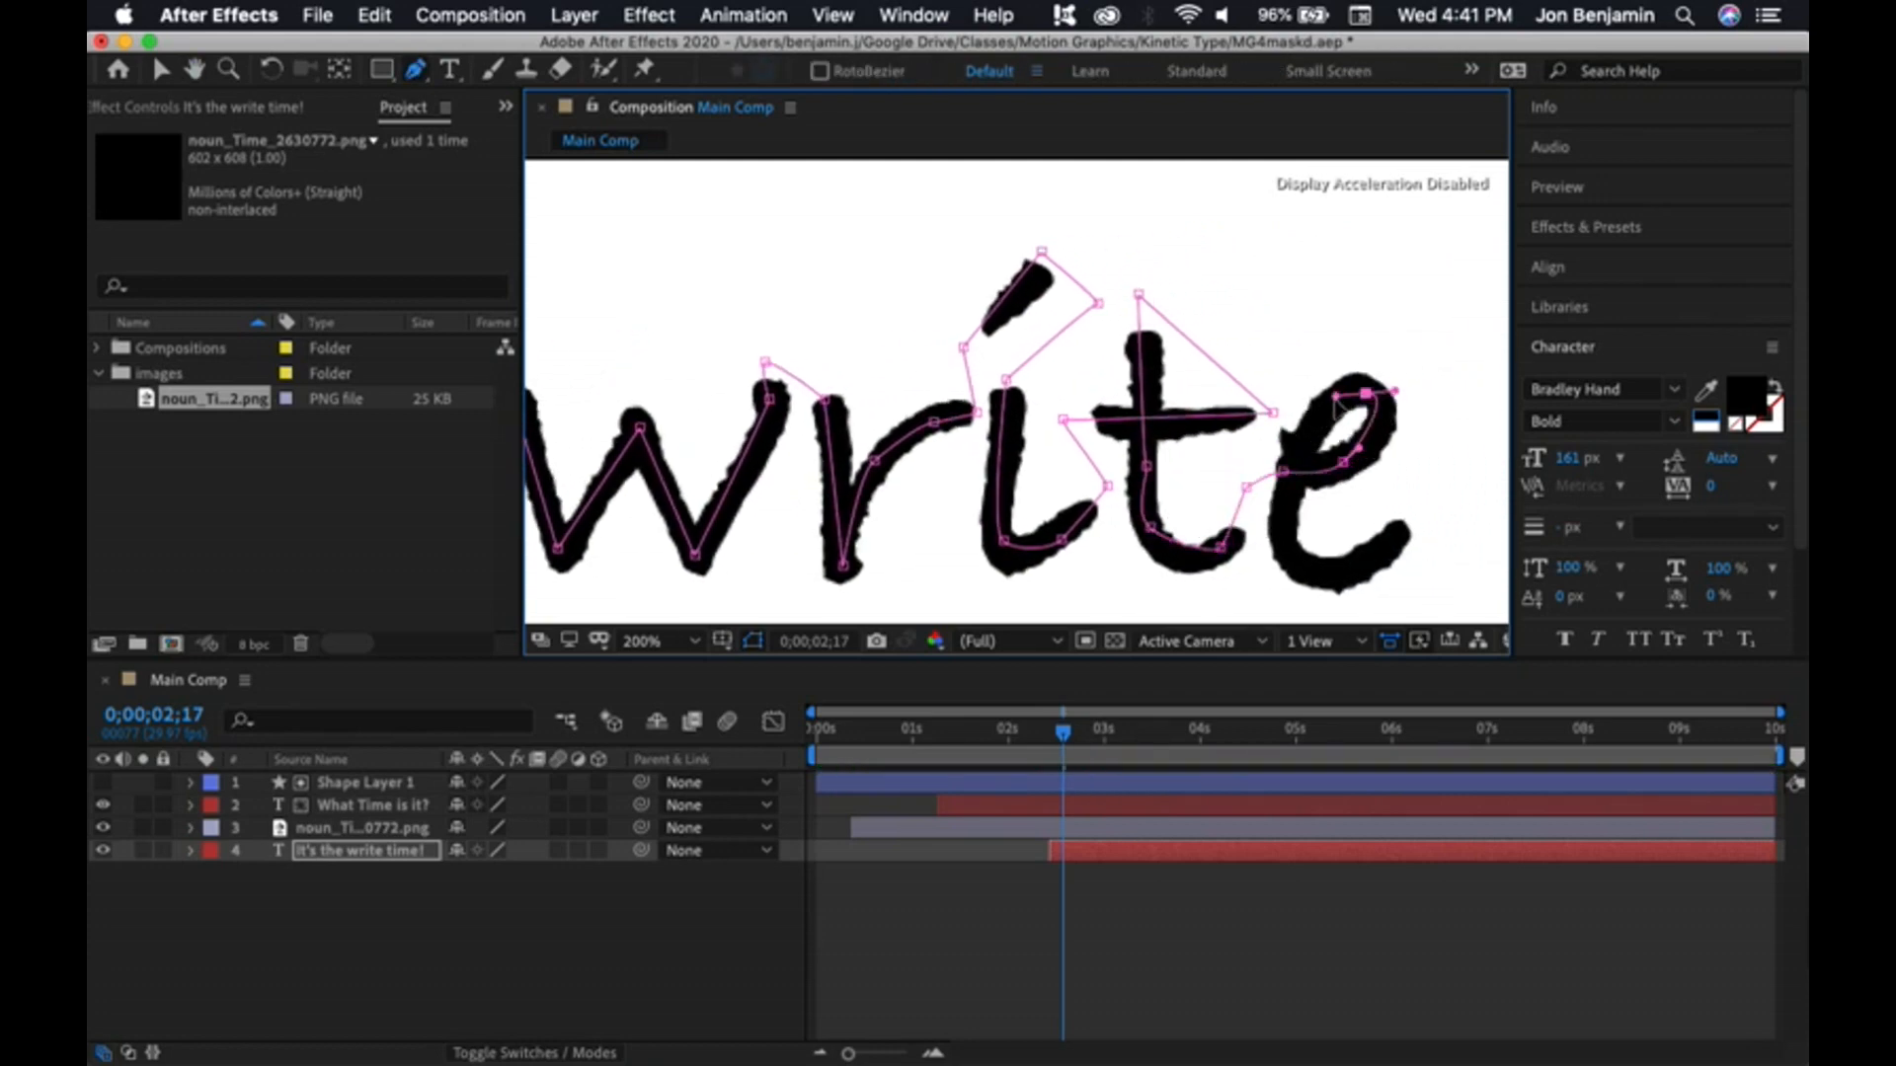
{"action": "left_click", "coordinate": [1303, 450]}
{"action": "left_click", "coordinate": [1288, 549]}
{"action": "left_click_drag", "start_coordinate": [1351, 573], "coordinate": [1361, 564]}
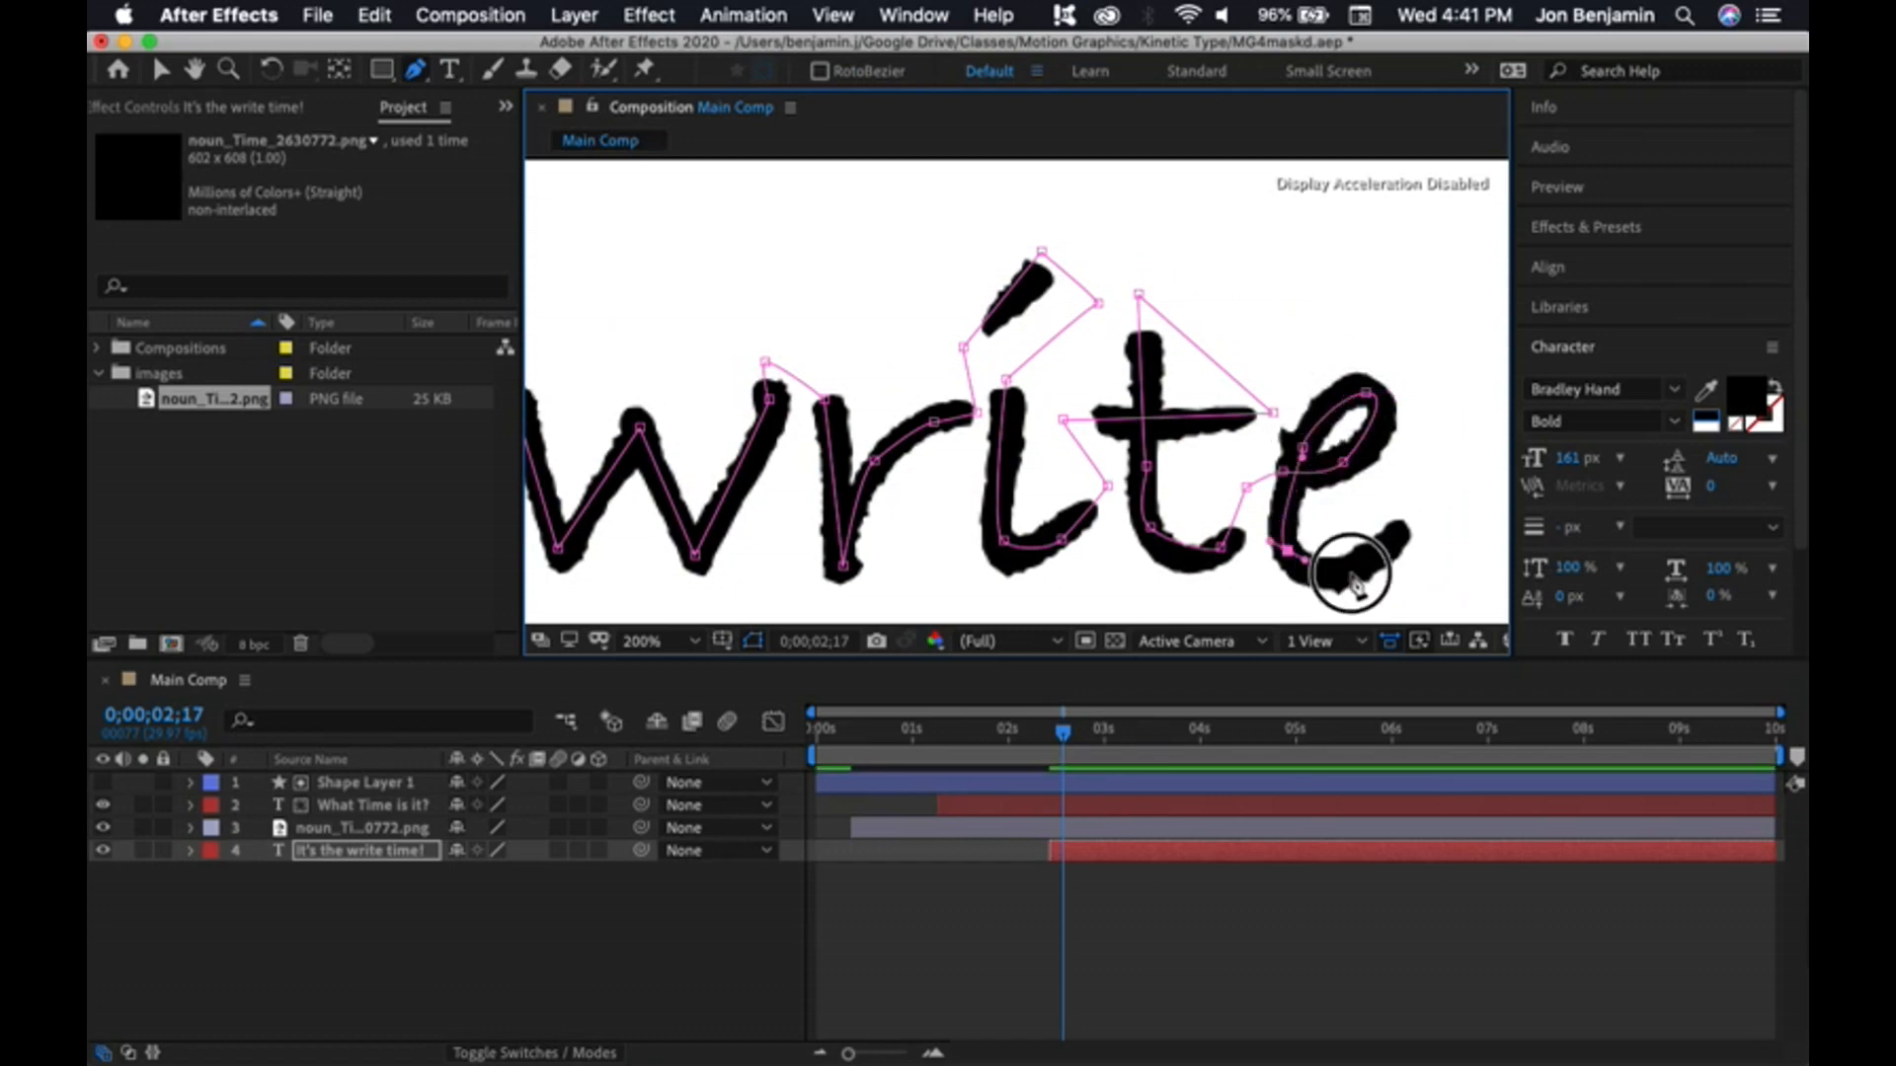
{"action": "left_click", "coordinate": [1410, 494]}
- Bring the mask path over to "time", crossing the bar of the t and running up along the dot of the i
{"action": "left_click_drag", "start_coordinate": [1417, 494], "coordinate": [834, 543]}
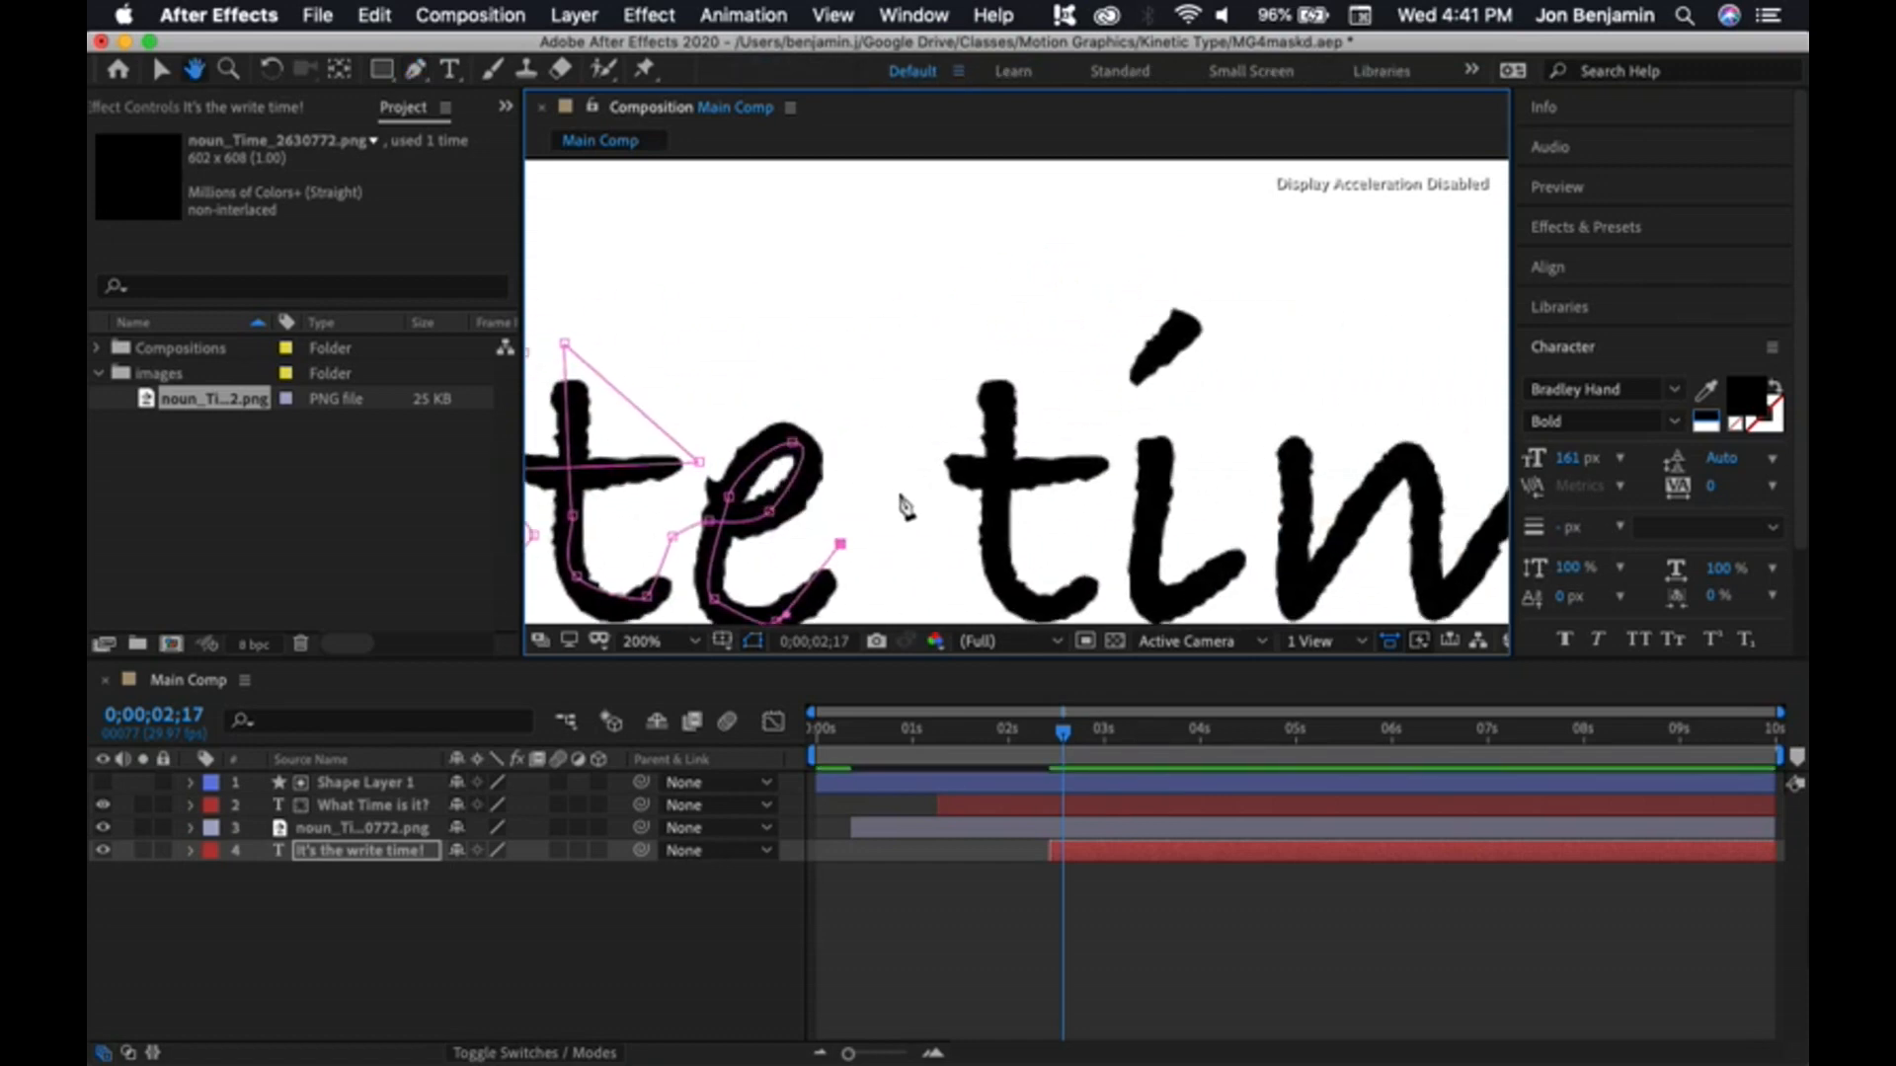
{"action": "left_click", "coordinate": [911, 461]}
{"action": "left_click", "coordinate": [1124, 465]}
{"action": "left_click", "coordinate": [1093, 408]}
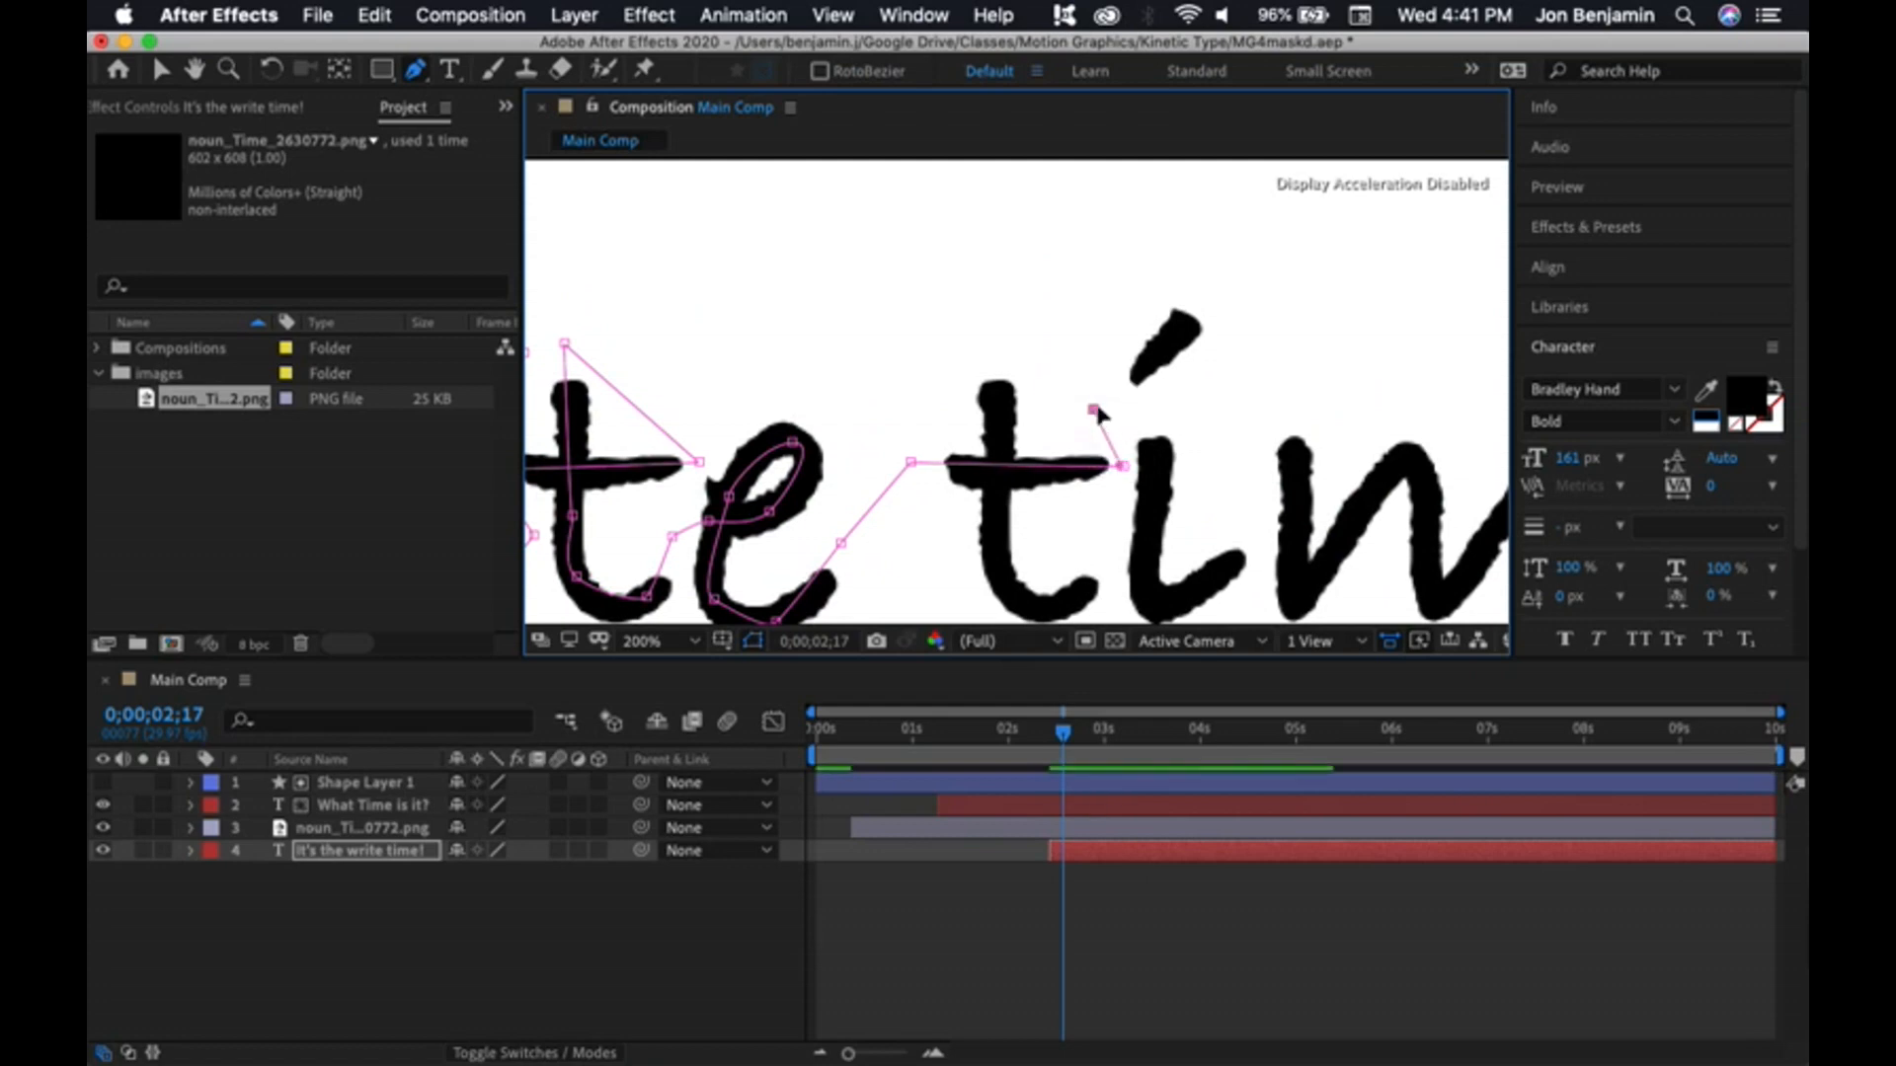
{"action": "left_click", "coordinate": [1196, 283]}
- Carry the mask path back above the t in "time", down its stem and around its curved foot toward the i
{"action": "left_click", "coordinate": [990, 324]}
{"action": "left_click", "coordinate": [1000, 452]}
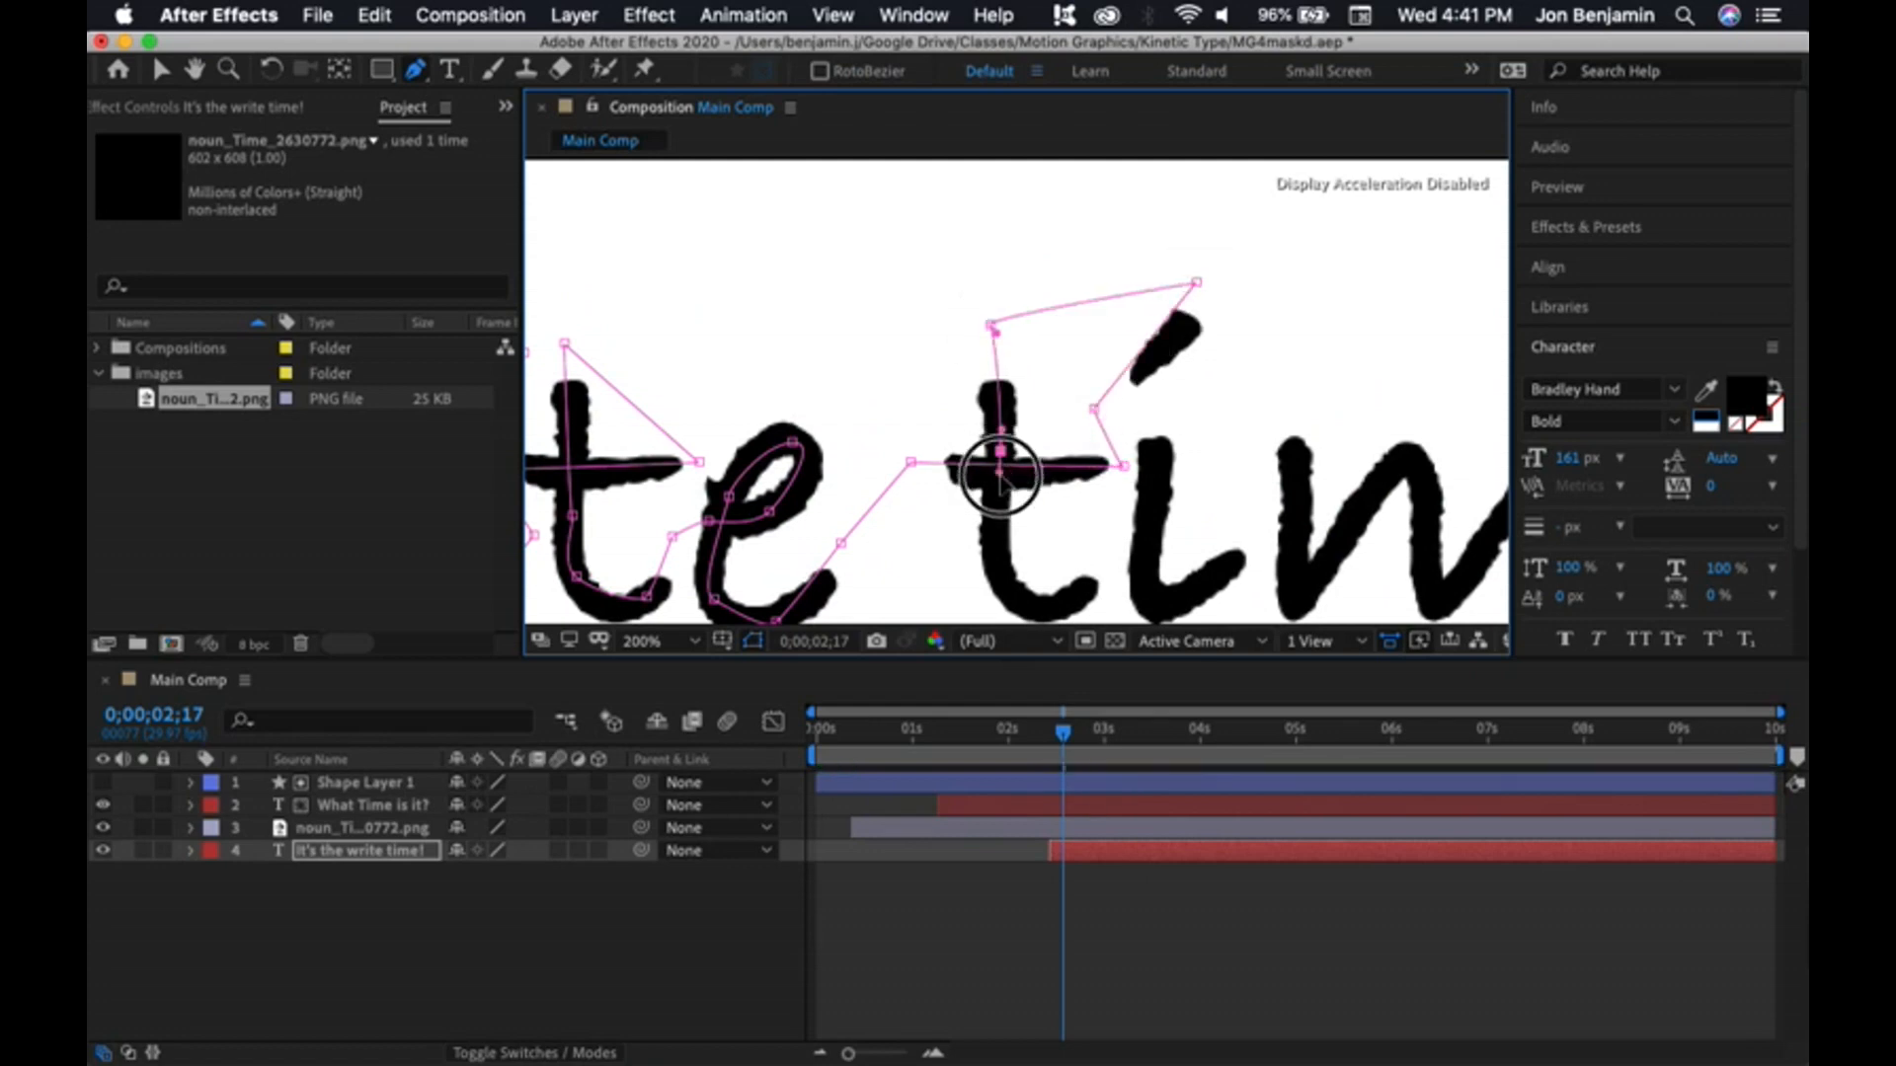
{"action": "left_click", "coordinate": [995, 555]}
{"action": "left_click", "coordinate": [1054, 599]}
{"action": "left_click", "coordinate": [1090, 568]}
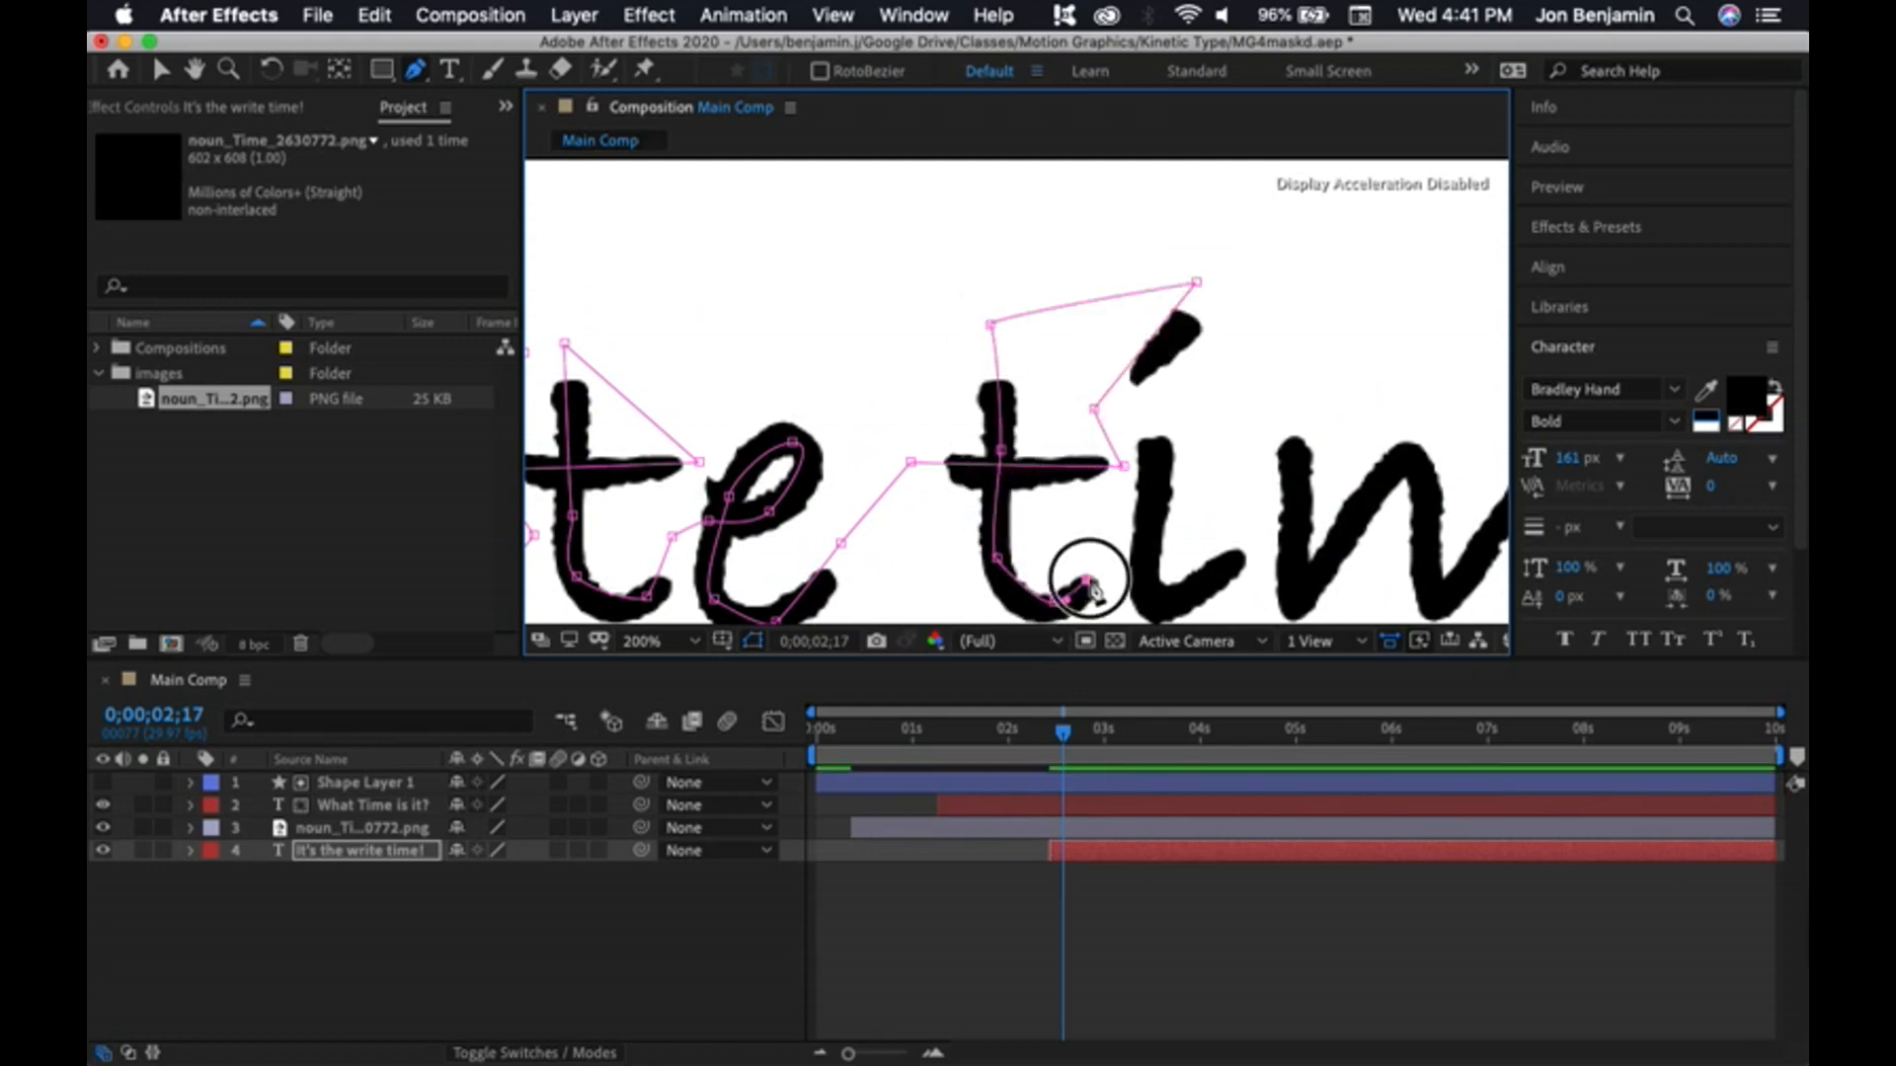
{"action": "left_click", "coordinate": [1108, 513]}
- Trace the mask path down the stem of the i in "time" and out along its tail
{"action": "left_click", "coordinate": [1149, 408]}
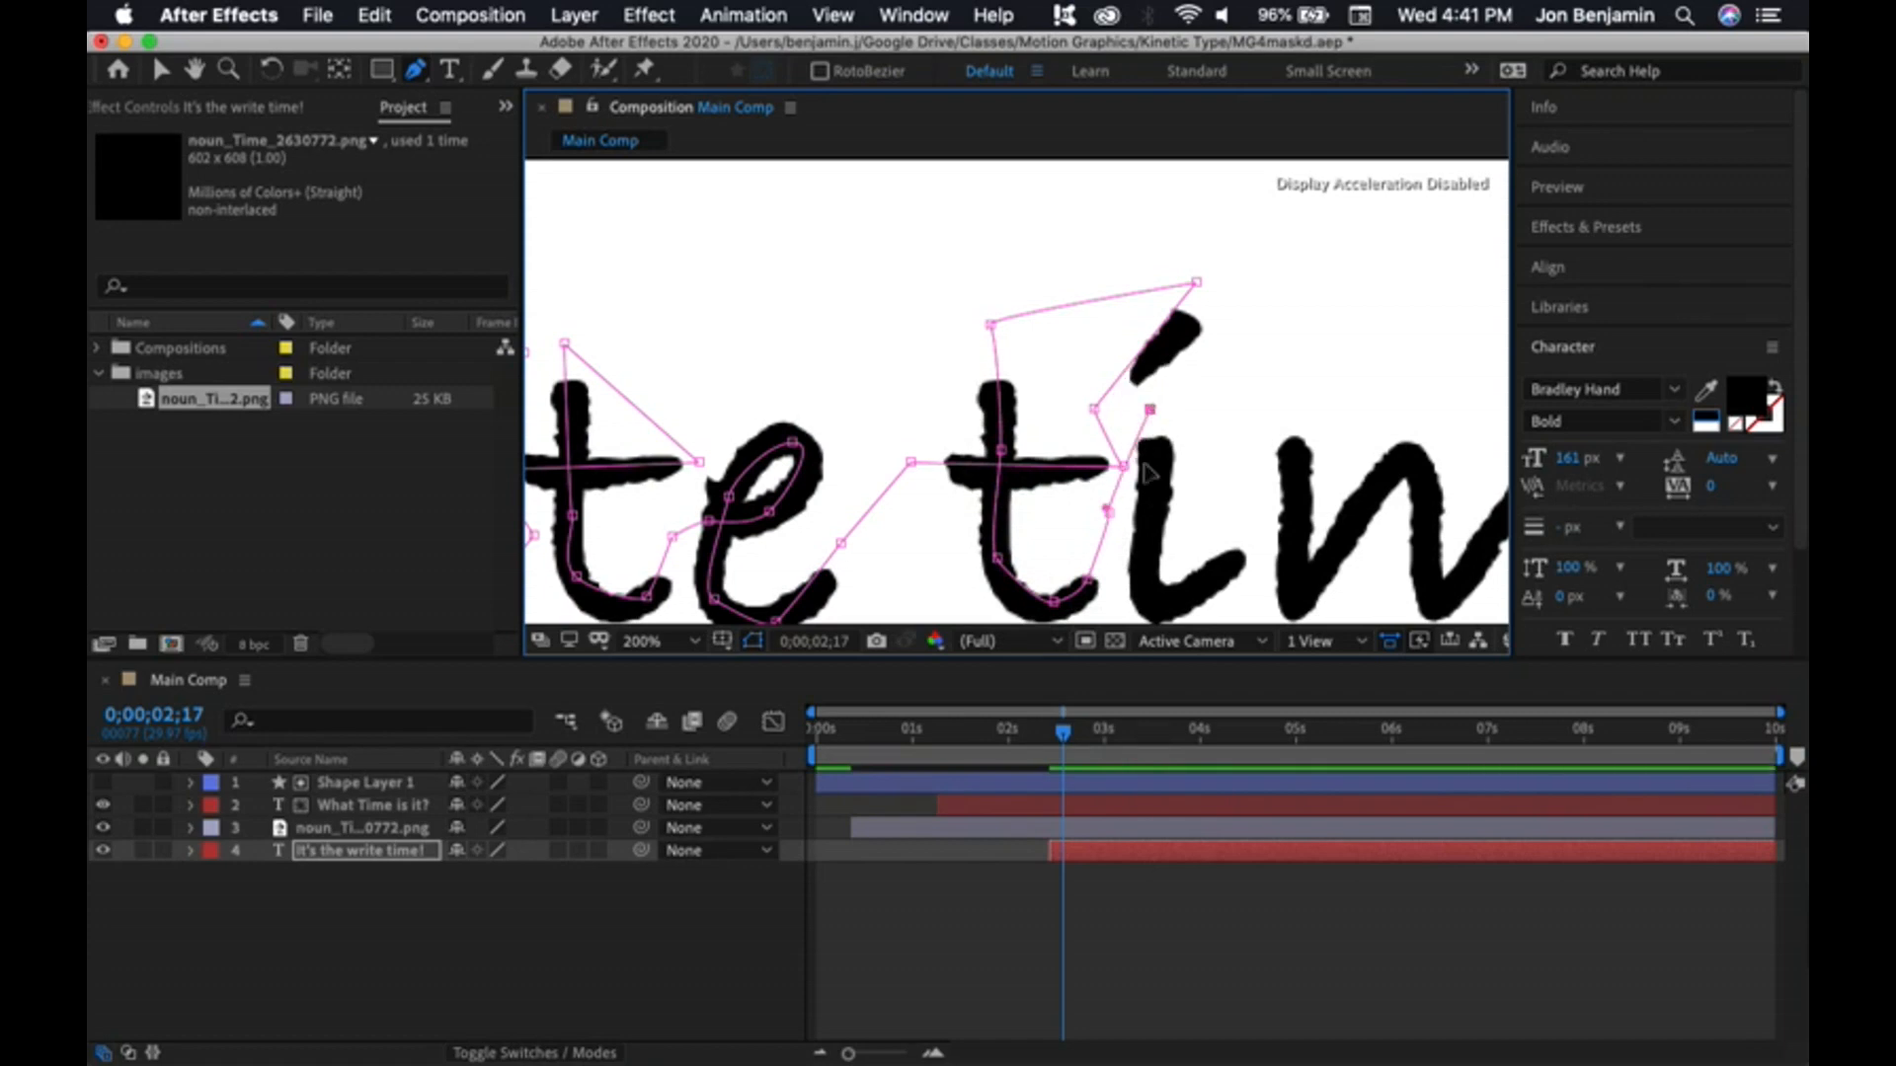
{"action": "left_click", "coordinate": [1150, 590]}
{"action": "left_click", "coordinate": [1192, 594]}
{"action": "left_click", "coordinate": [1254, 546]}
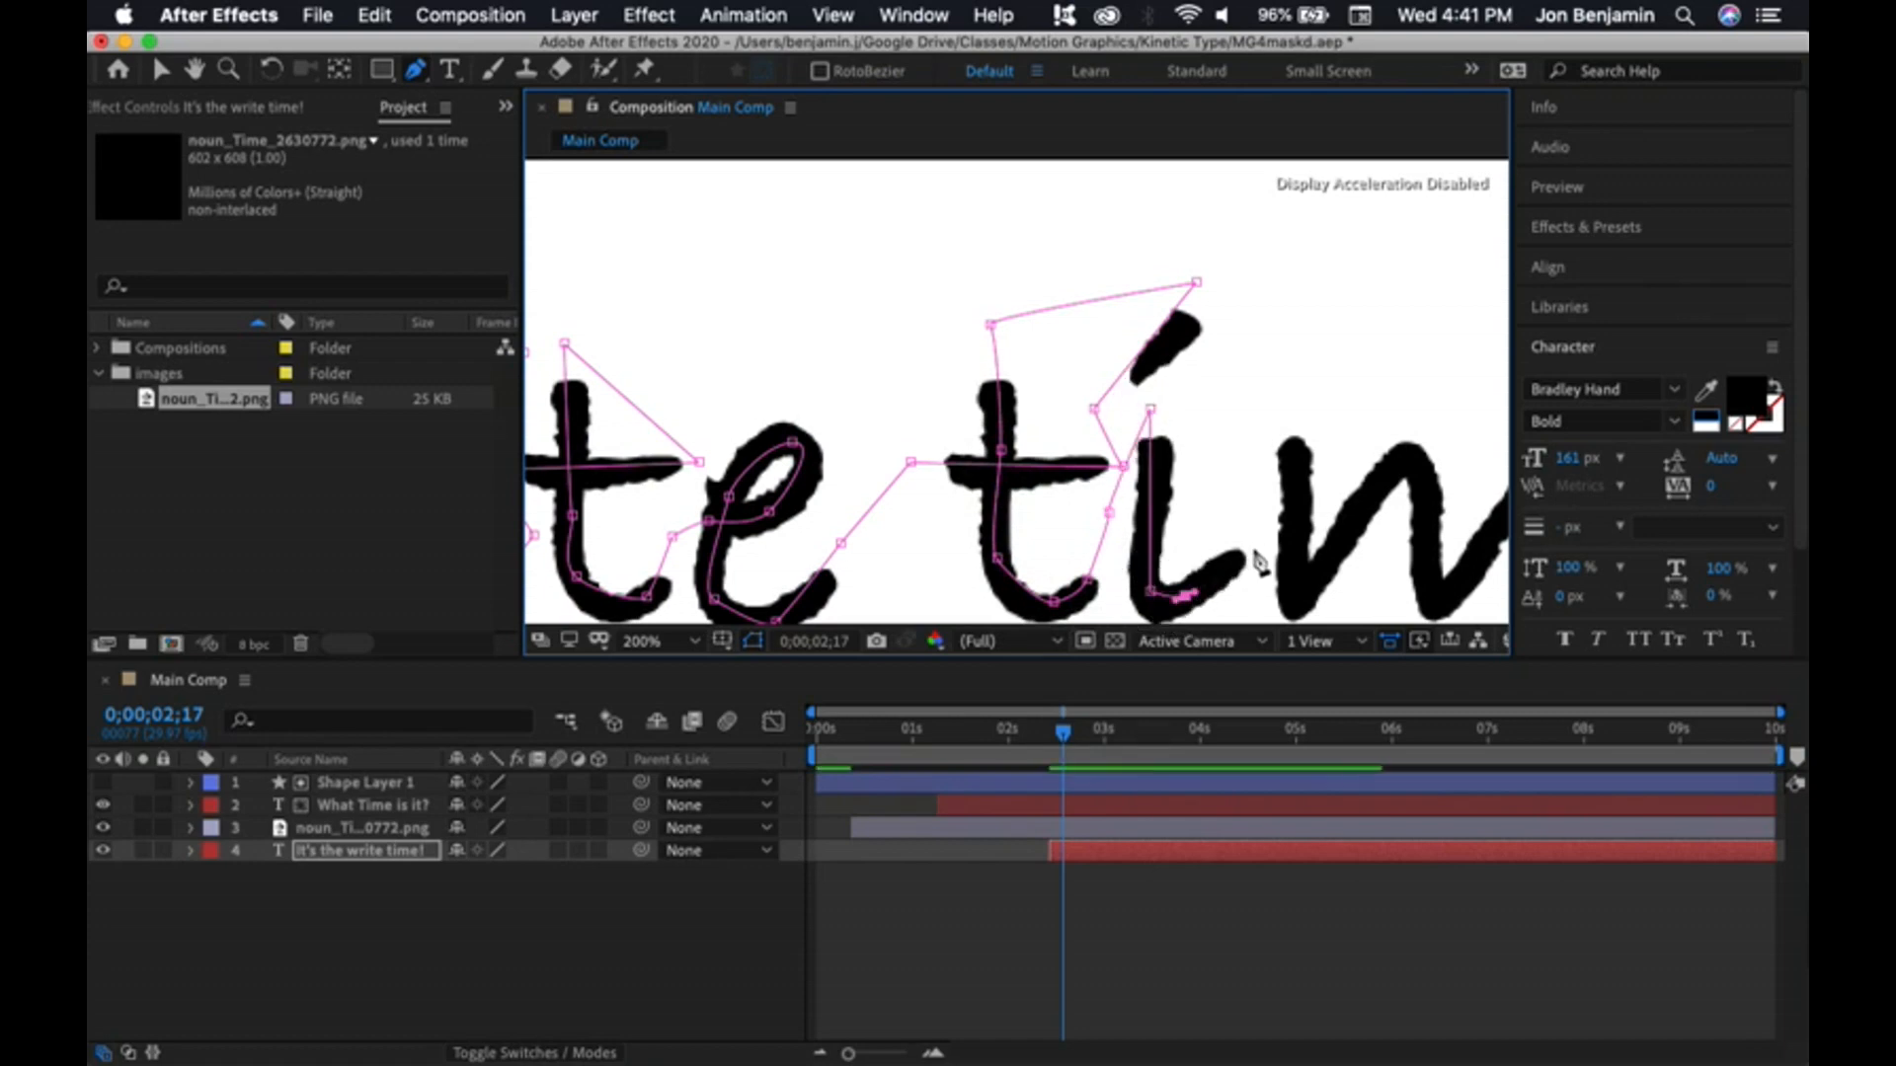
- Trace the mask path down and up the zigzag strokes of the m in "time", ending on its curved tail
{"action": "left_click", "coordinate": [1286, 394]}
{"action": "left_click", "coordinate": [1295, 589]}
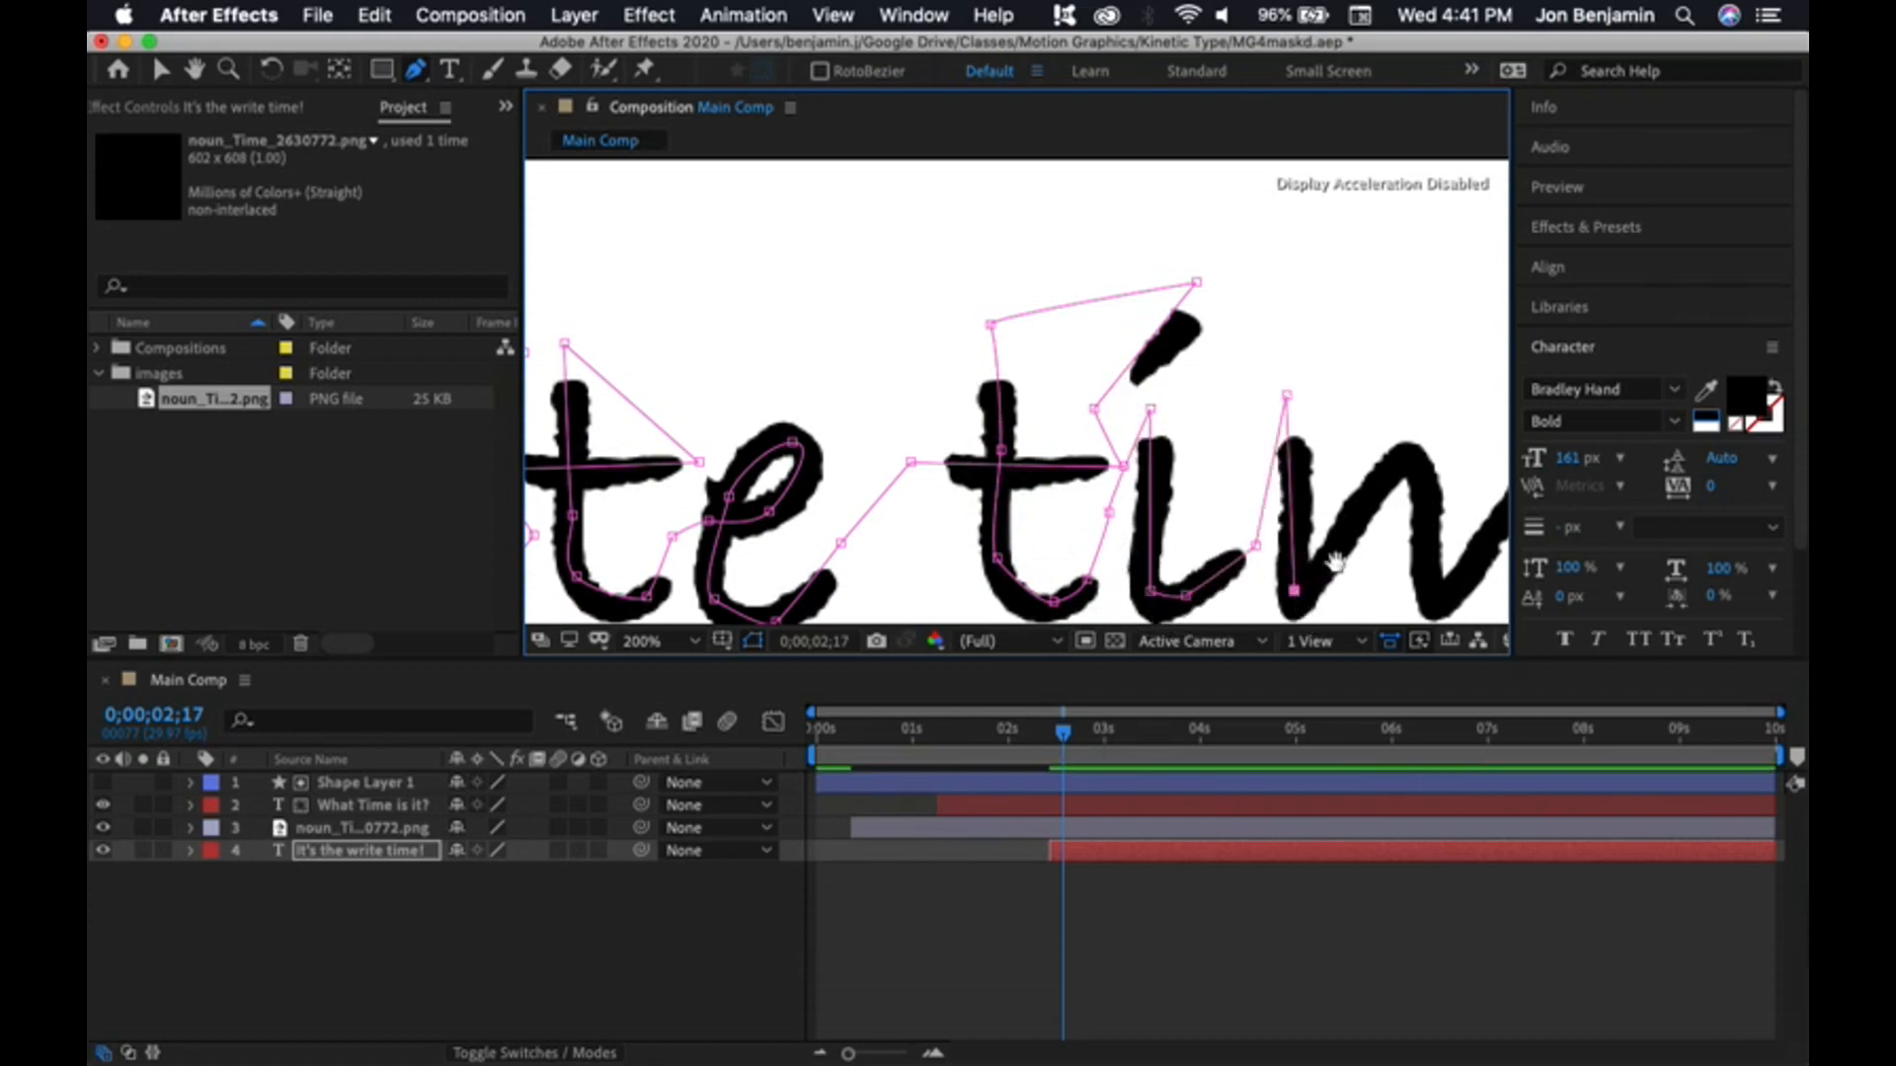
{"action": "key", "text": "space"}
{"action": "left_click_drag", "start_coordinate": [1342, 553], "coordinate": [1150, 551]}
{"action": "left_click", "coordinate": [1209, 452]}
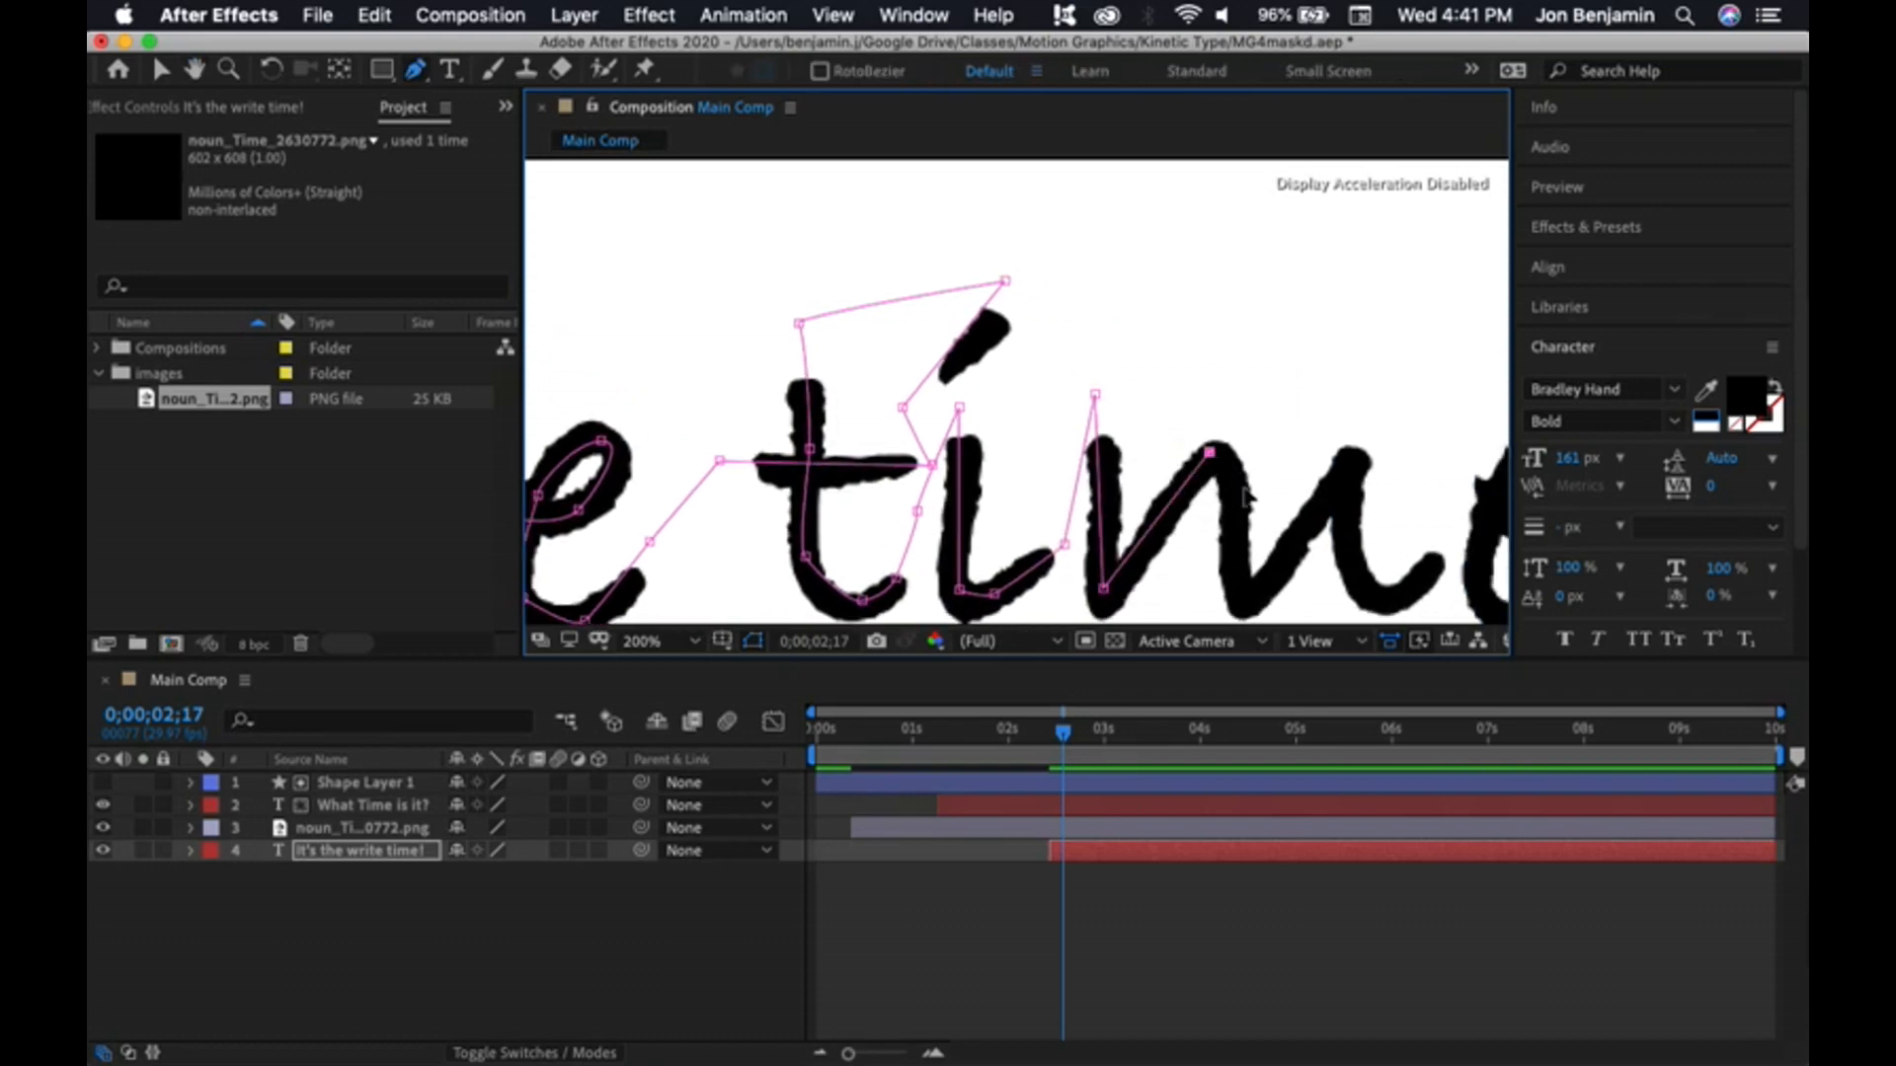
{"action": "left_click", "coordinate": [1243, 590]}
{"action": "left_click", "coordinate": [1349, 463]}
{"action": "left_click", "coordinate": [1363, 584]}
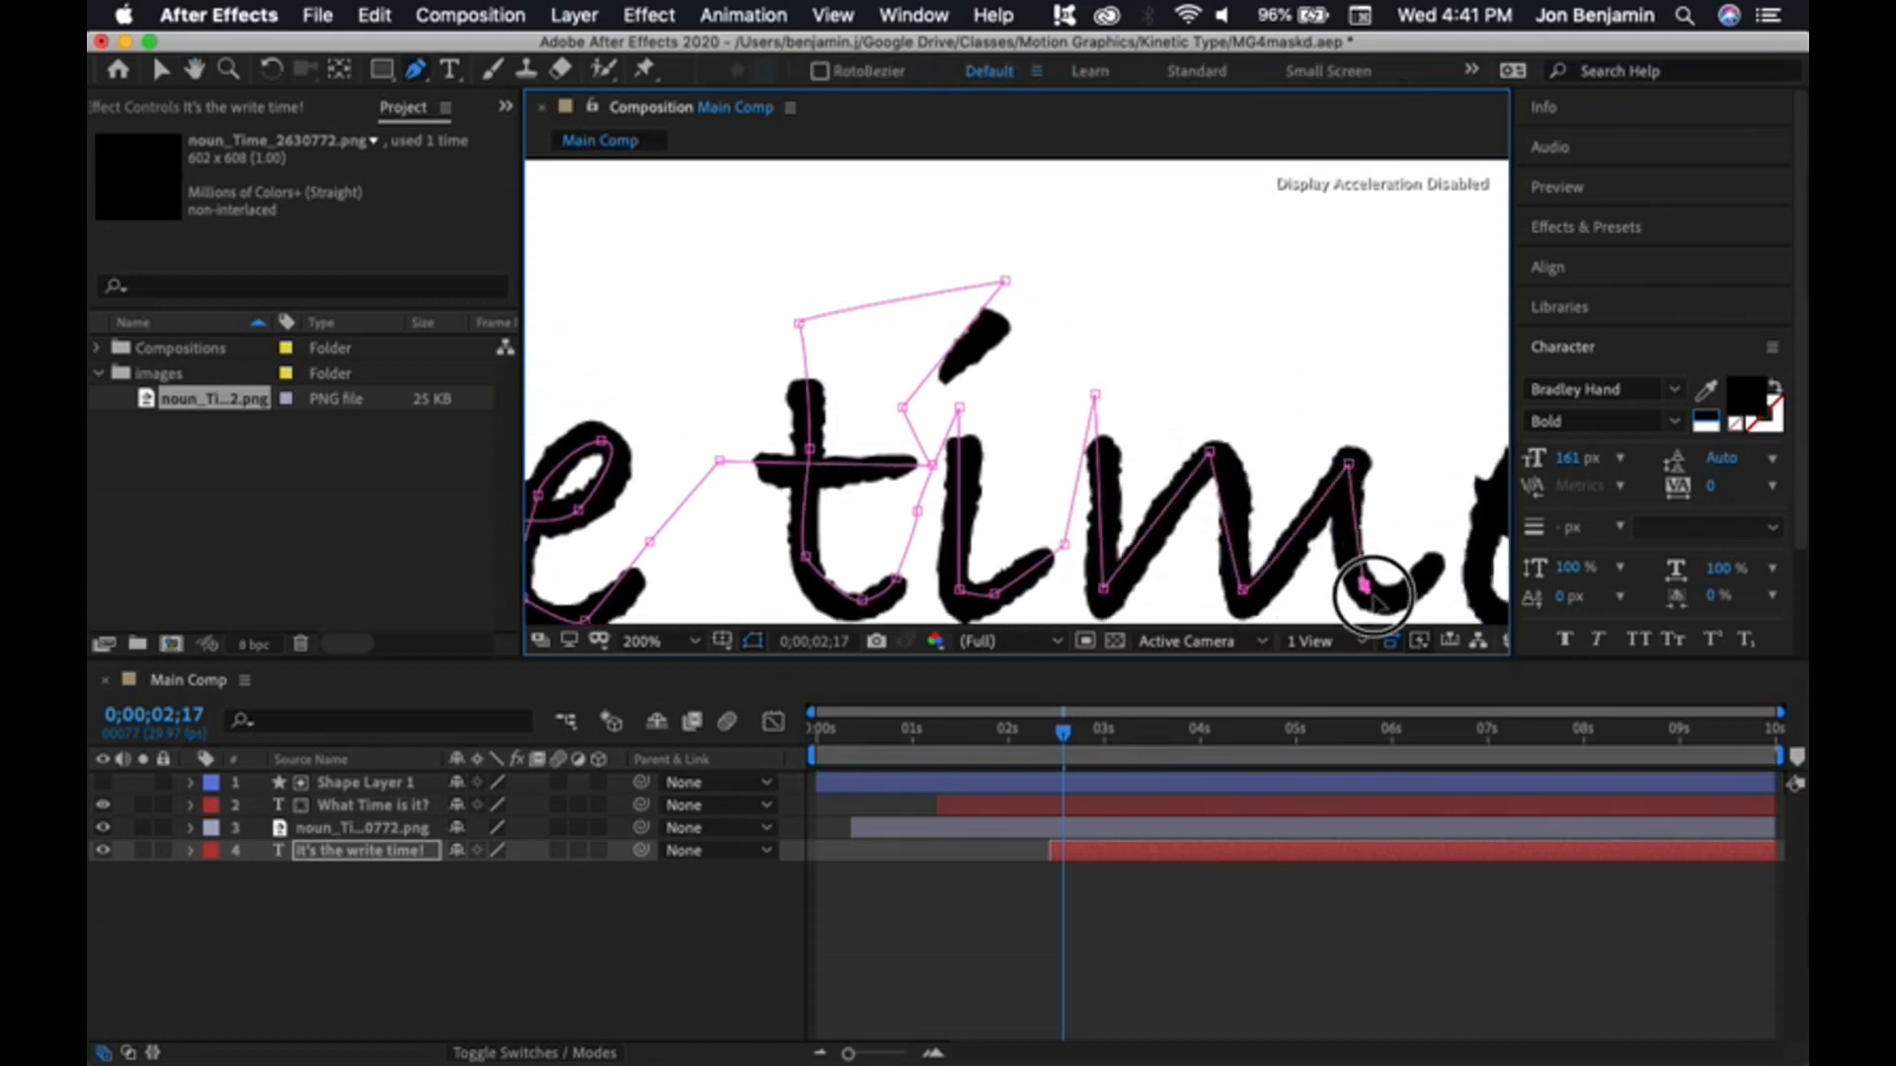
{"action": "left_click_drag", "start_coordinate": [1374, 595], "coordinate": [1431, 556]}
- Trace the mask path through the loop of the e in "time" and around its lower curve to just past its end
{"action": "key", "text": "space"}
{"action": "left_click_drag", "start_coordinate": [1463, 503], "coordinate": [1146, 400]}
{"action": "left_click", "coordinate": [1079, 452]}
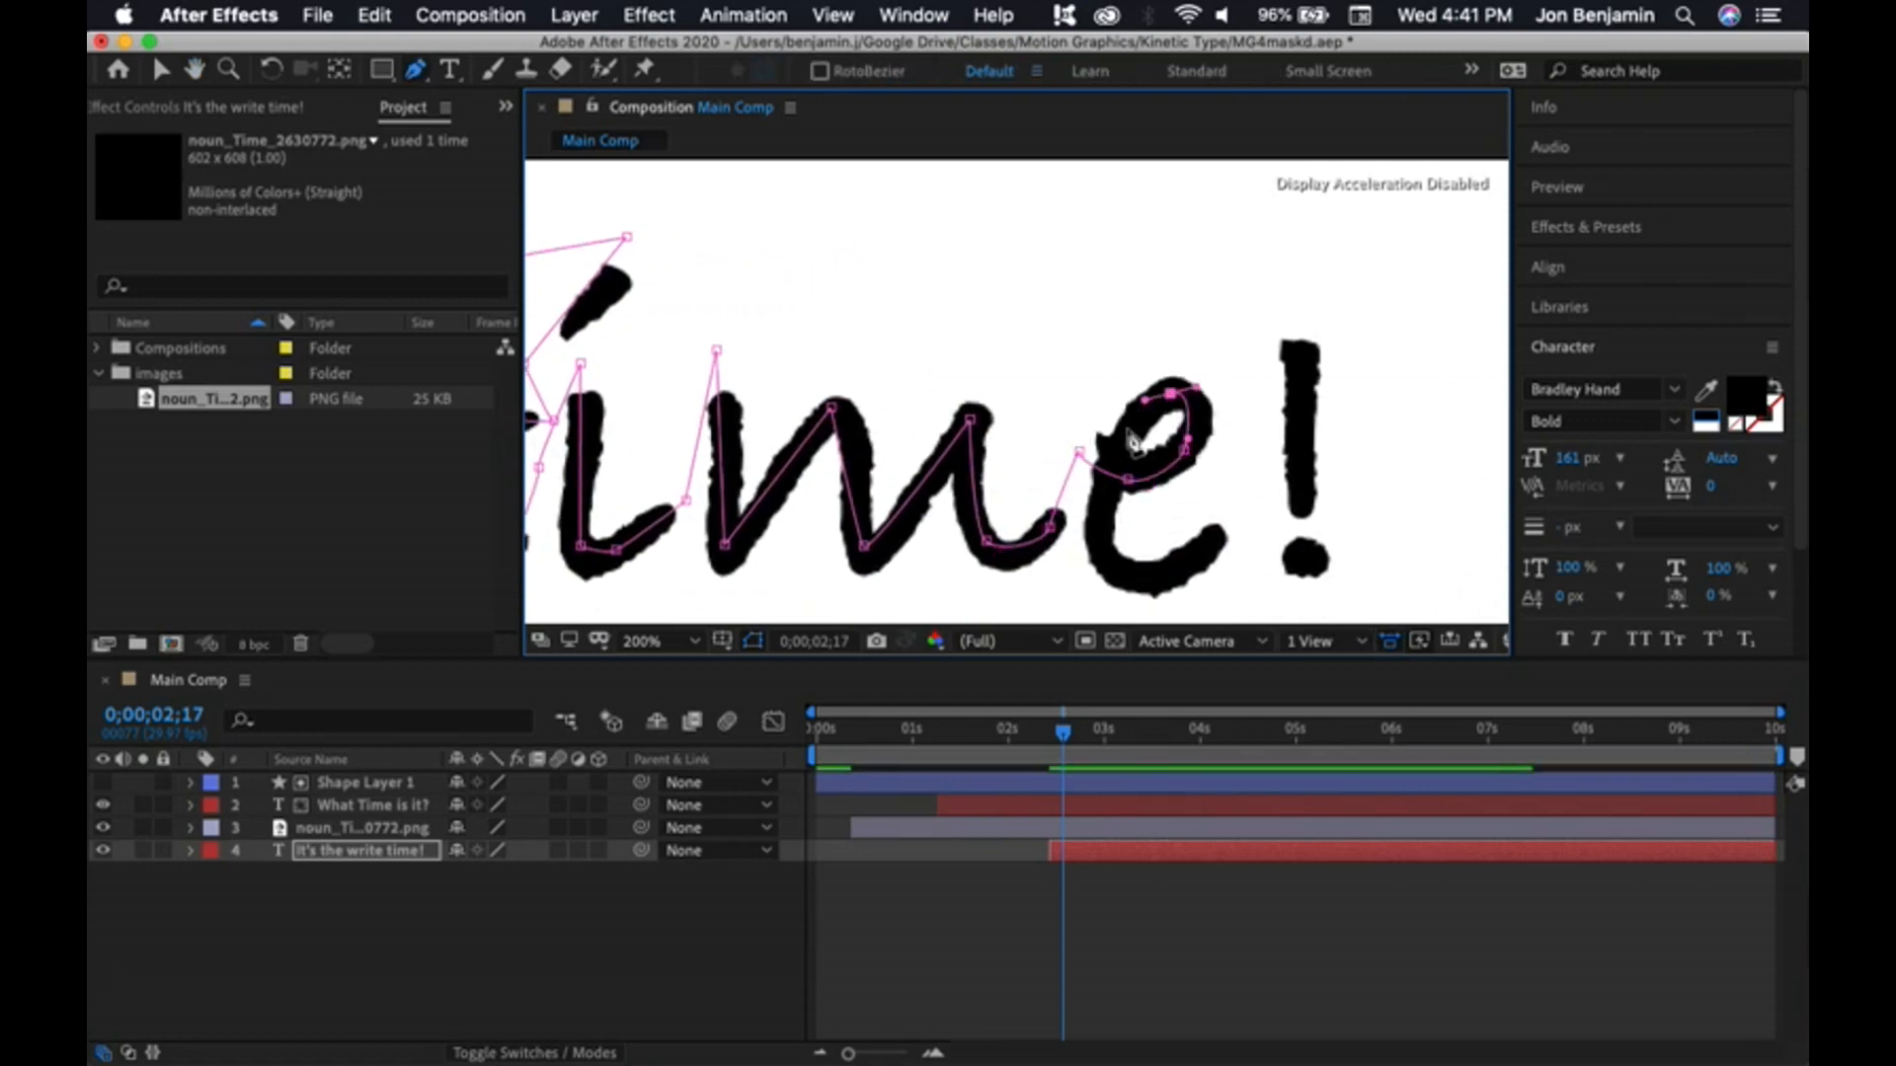
{"action": "left_click", "coordinate": [1110, 457]}
{"action": "left_click", "coordinate": [1102, 542]}
{"action": "left_click_drag", "start_coordinate": [1150, 580], "coordinate": [1165, 577]}
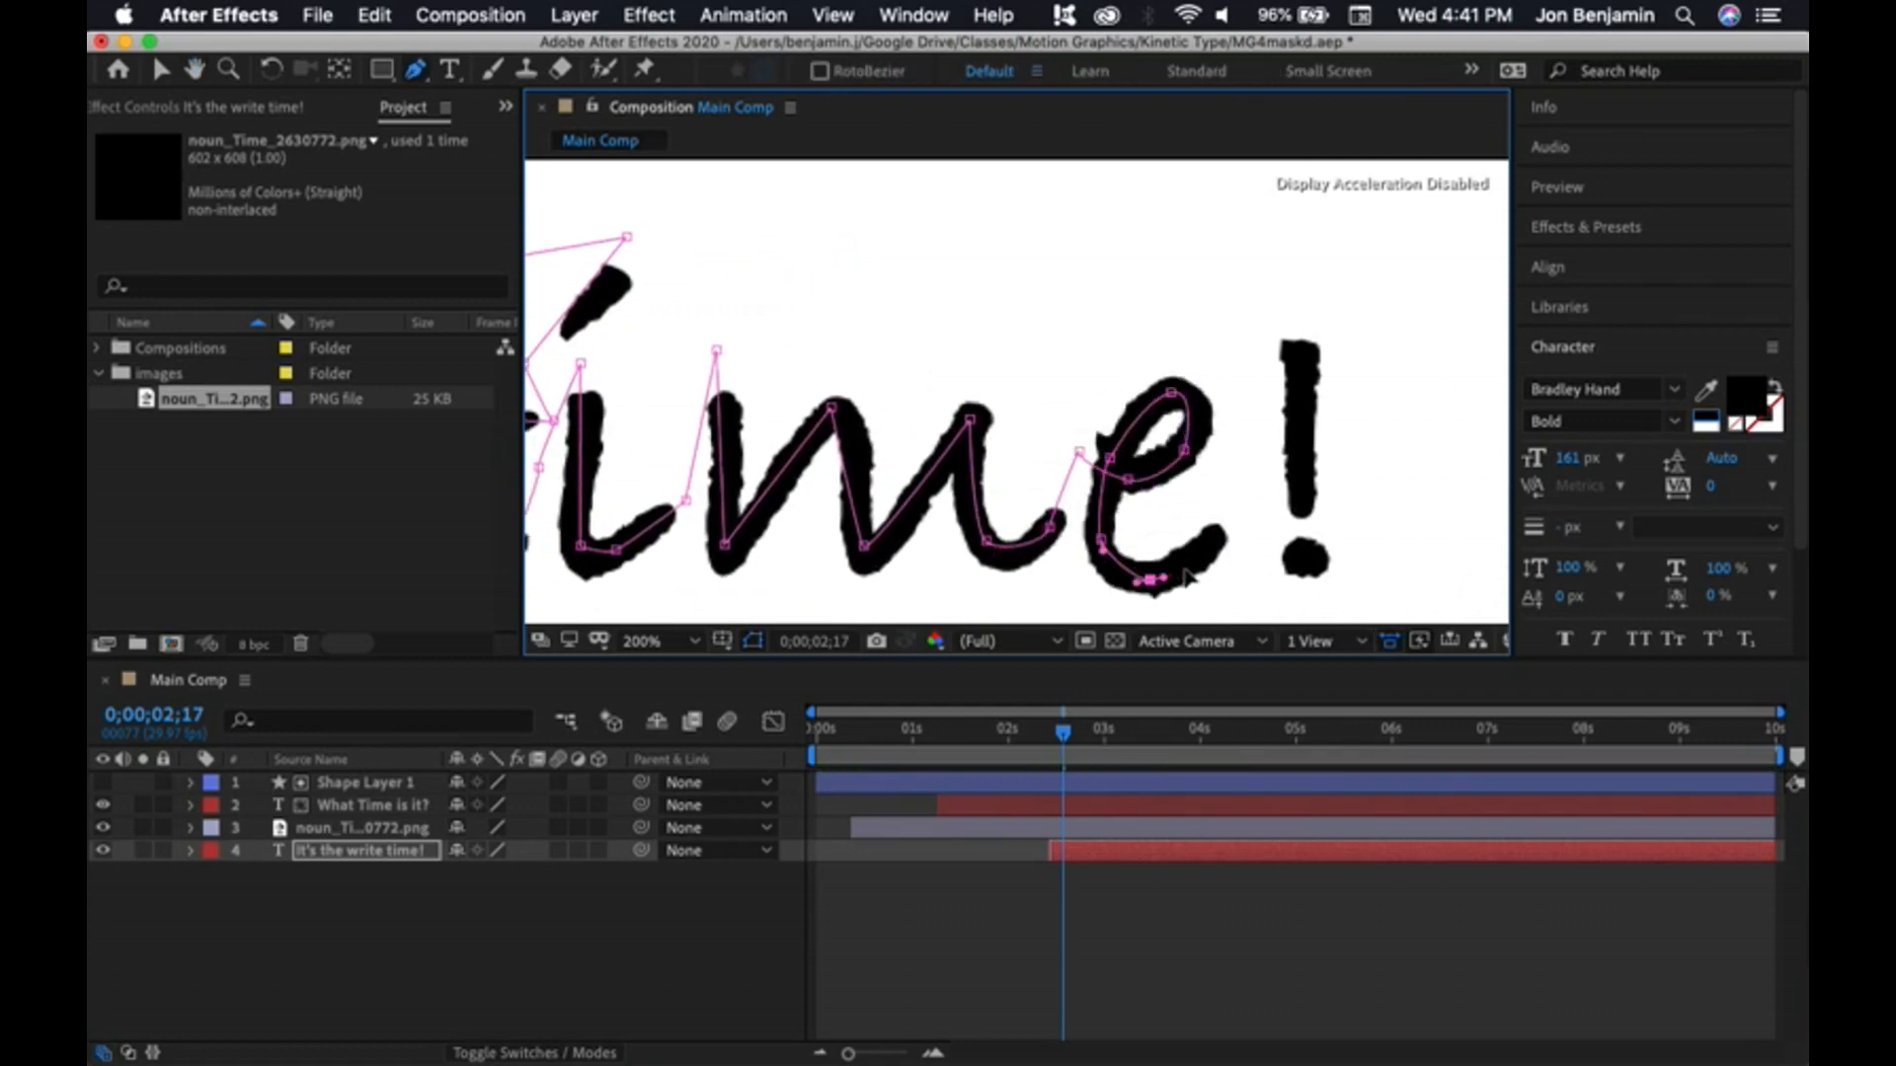
{"action": "left_click", "coordinate": [1200, 551]}
{"action": "left_click", "coordinate": [1234, 513]}
- Finish the mask path down the stem of the exclamation mark and diagonally across its dot
{"action": "left_click", "coordinate": [1283, 306]}
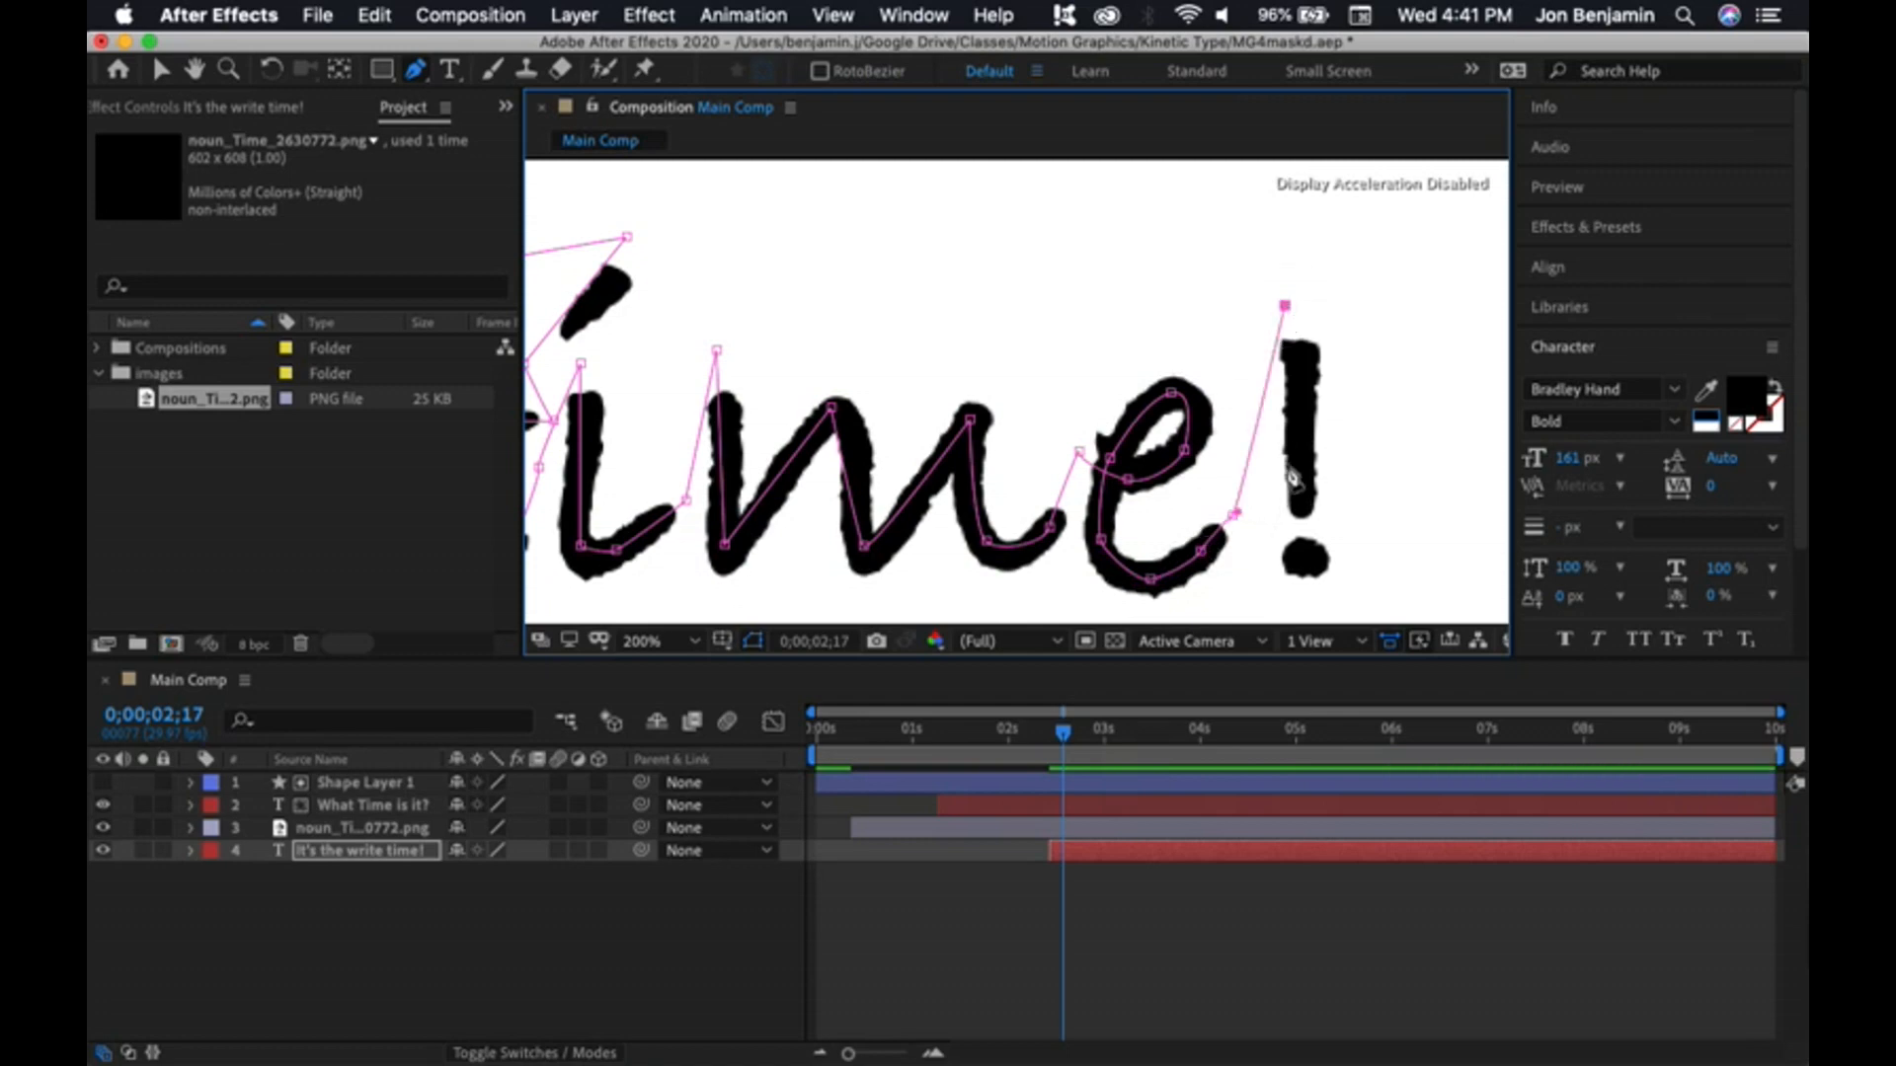
{"action": "left_click_drag", "start_coordinate": [1300, 502], "coordinate": [1400, 503]}
{"action": "left_click", "coordinate": [1240, 594]}
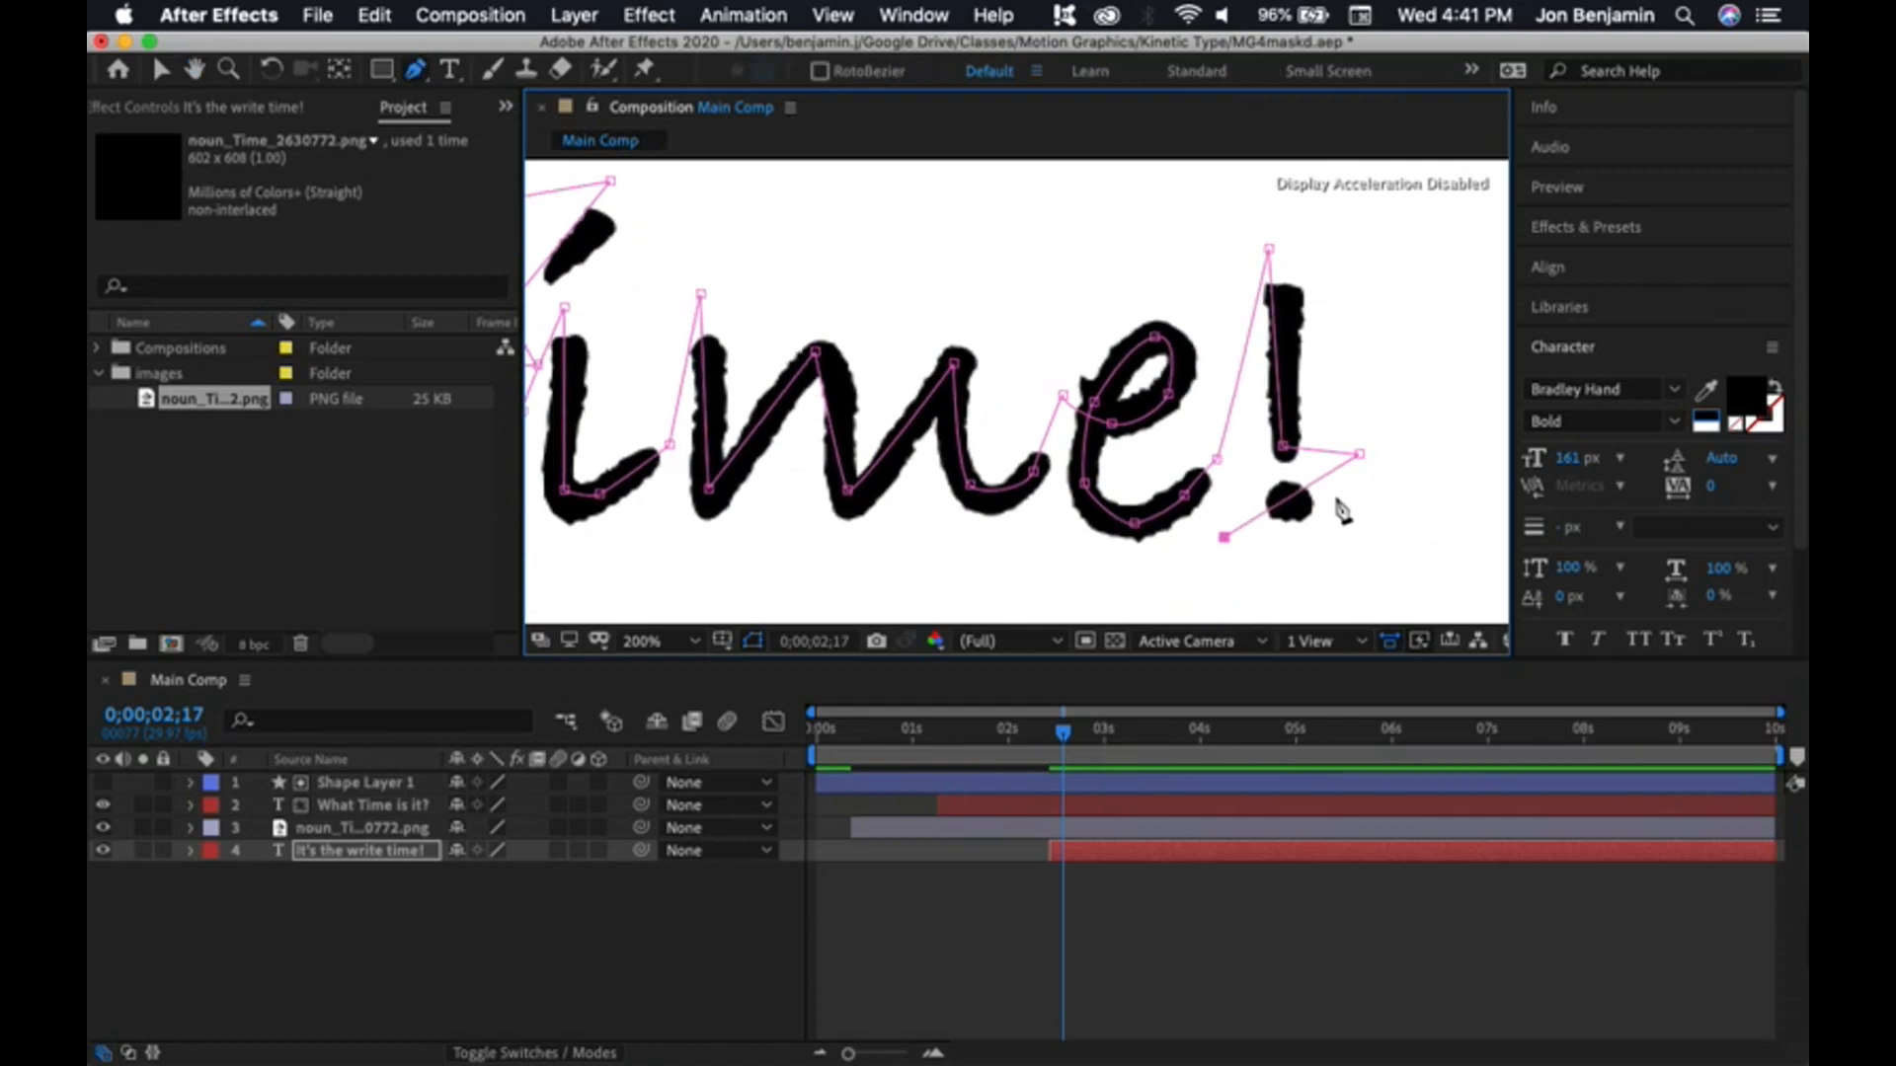
- Apply the Generate > Stroke effect to the "It's the write time!" layer
{"action": "key", "text": "comma"}
{"action": "key", "text": "comma"}
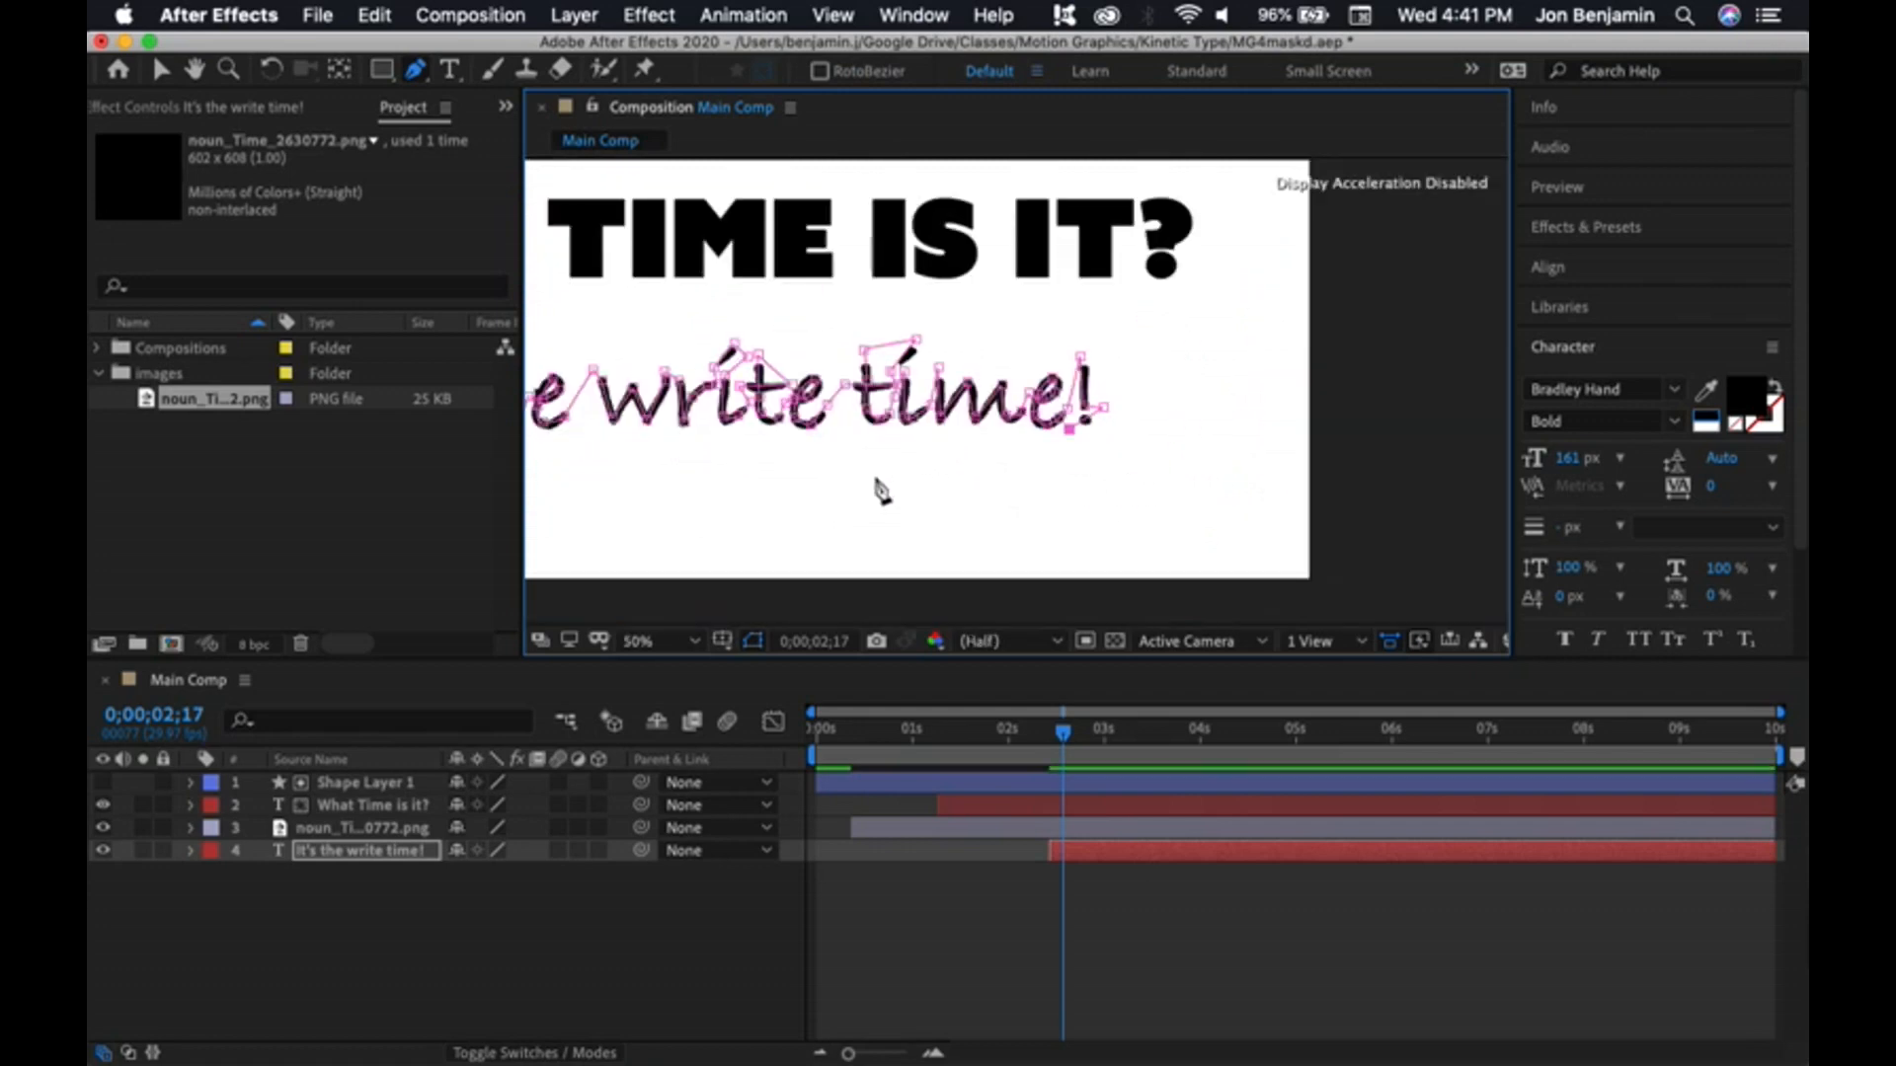
{"action": "left_click_drag", "start_coordinate": [850, 479], "coordinate": [1199, 566]}
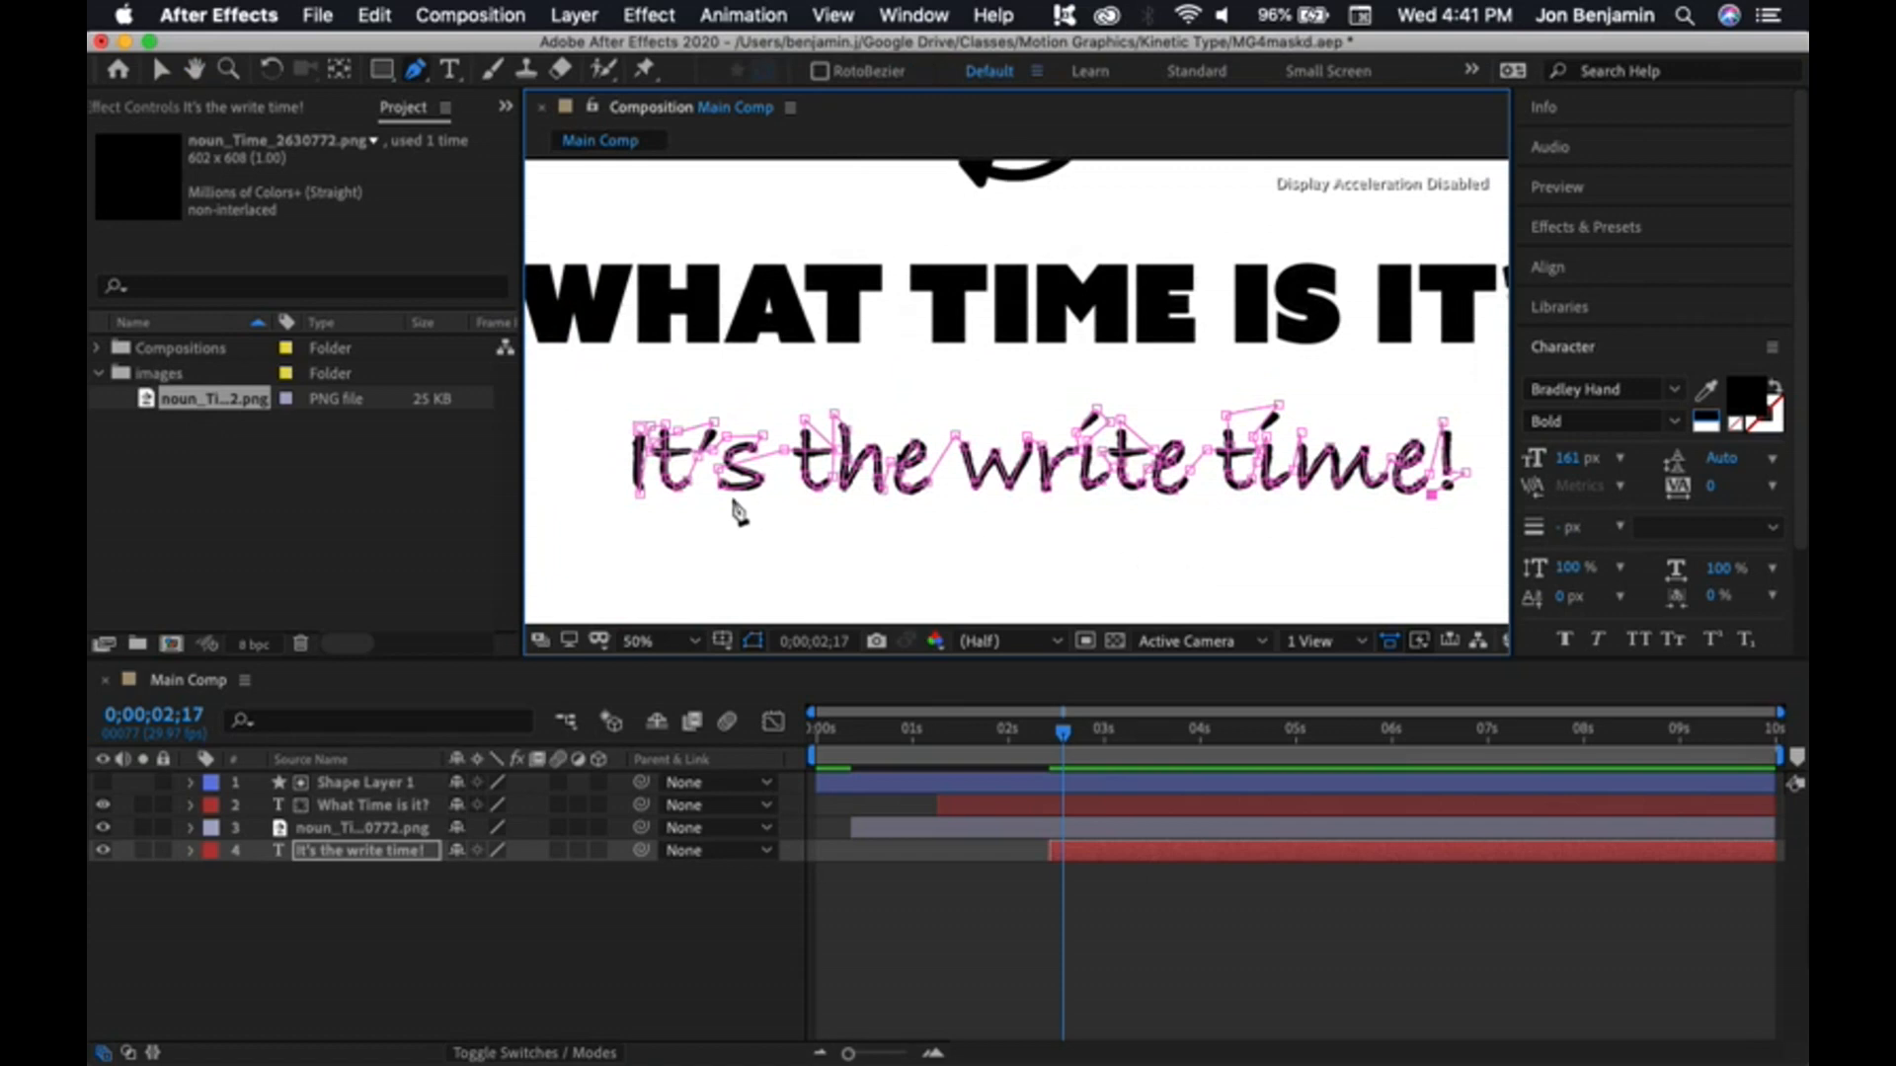
{"action": "left_click", "coordinate": [649, 16]}
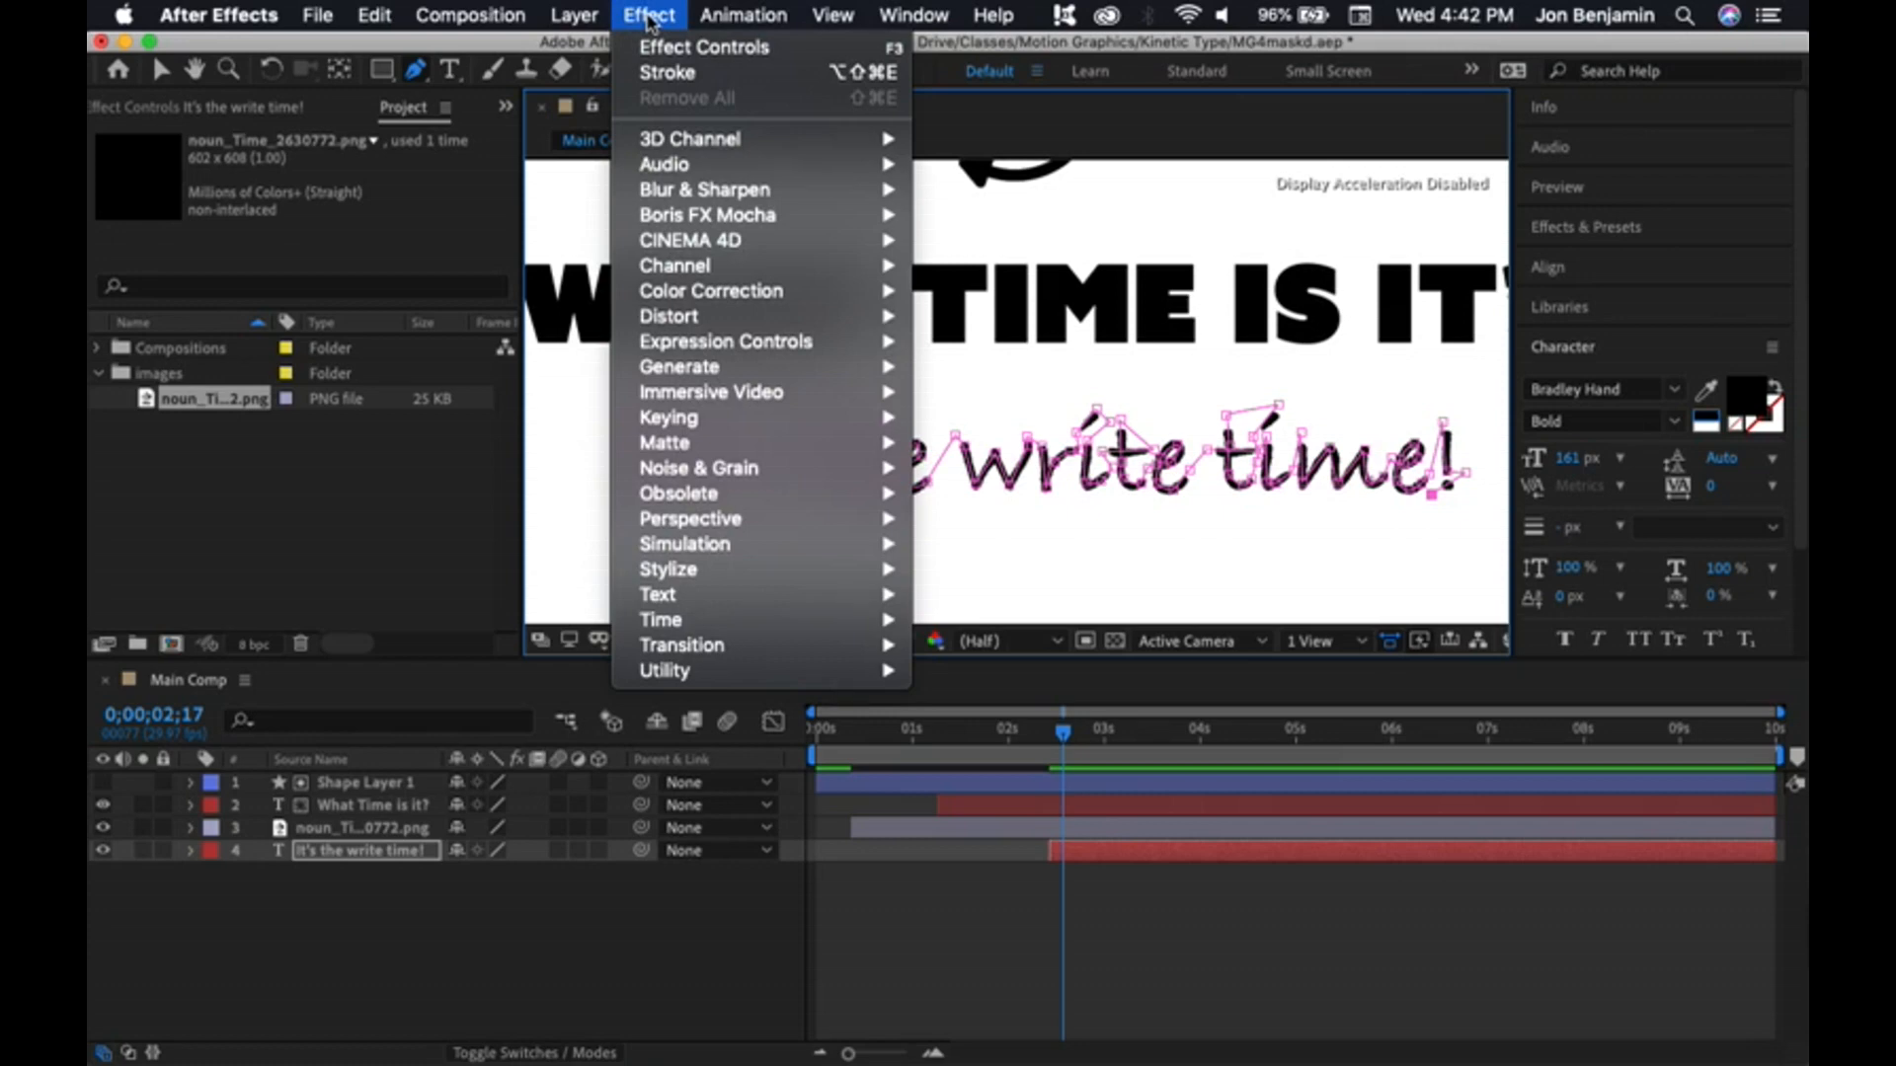
{"action": "mouse_move", "coordinate": [690, 366]}
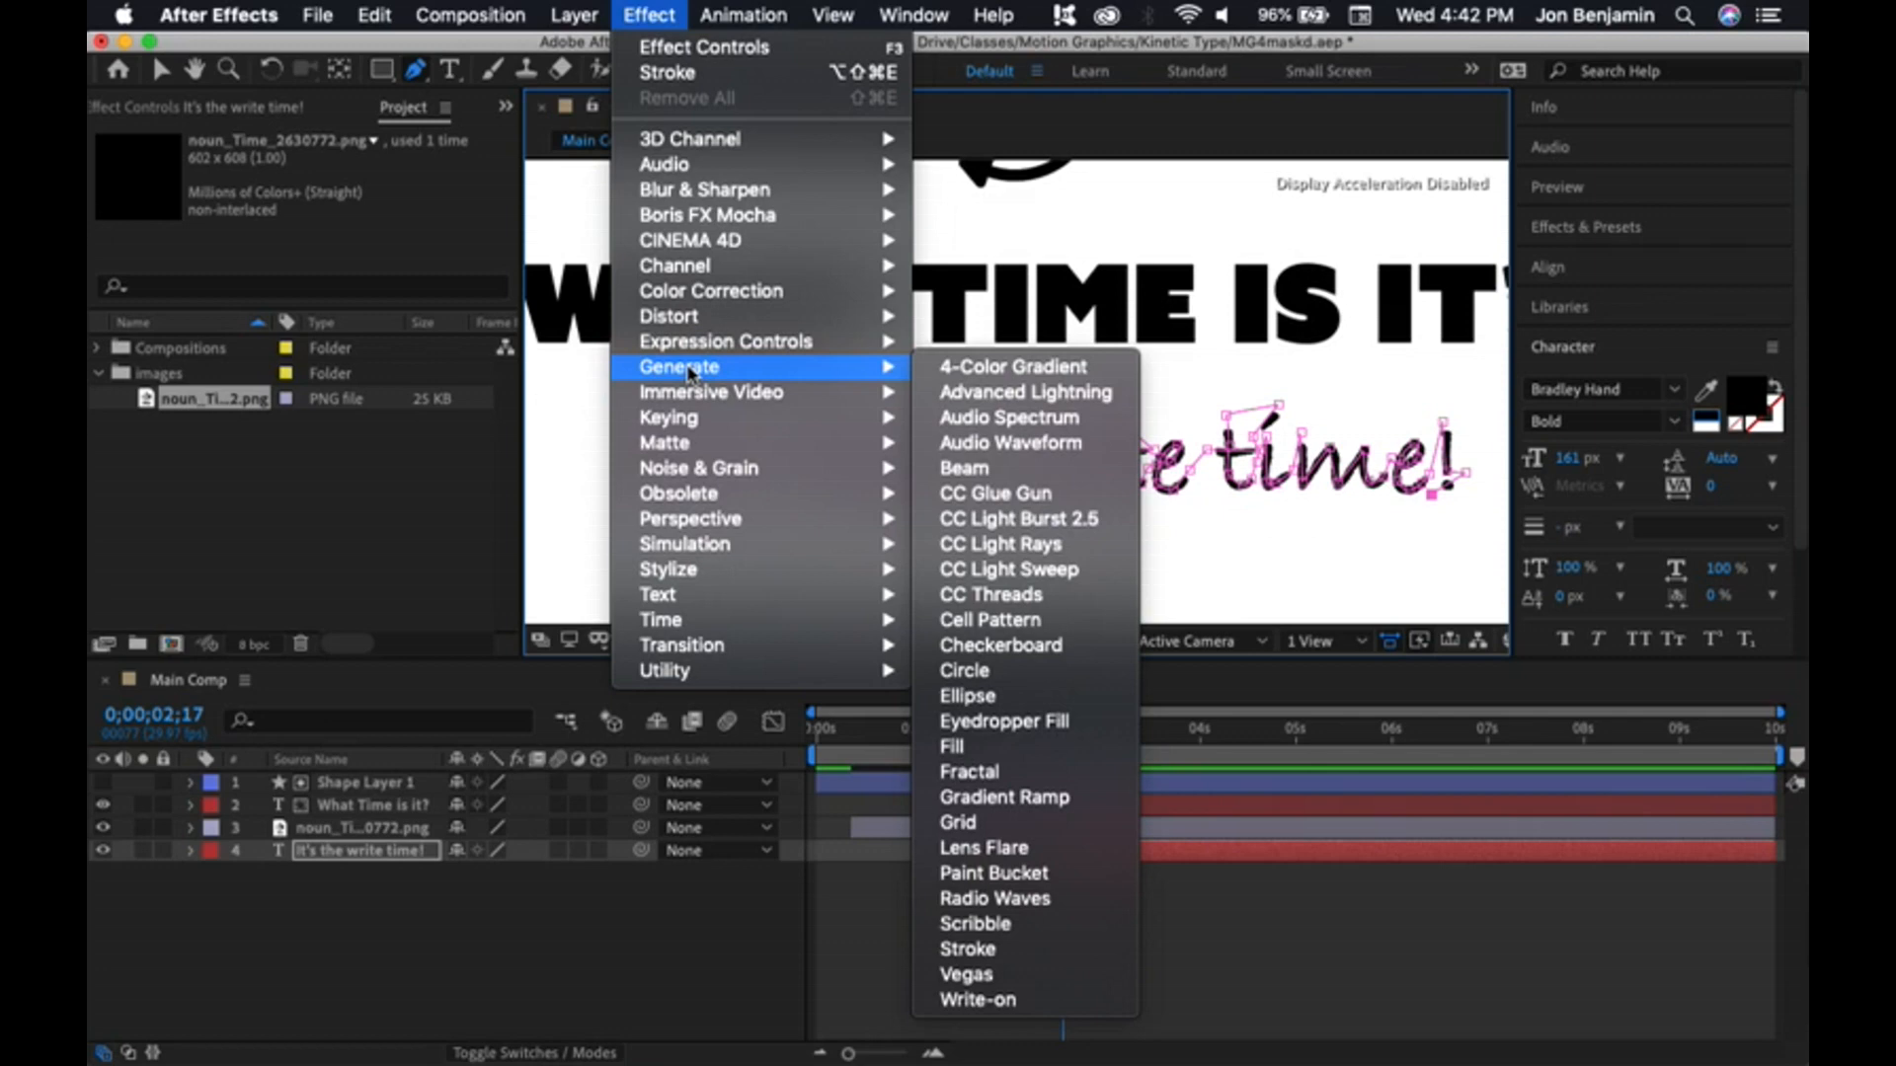
{"action": "left_click", "coordinate": [1000, 949]}
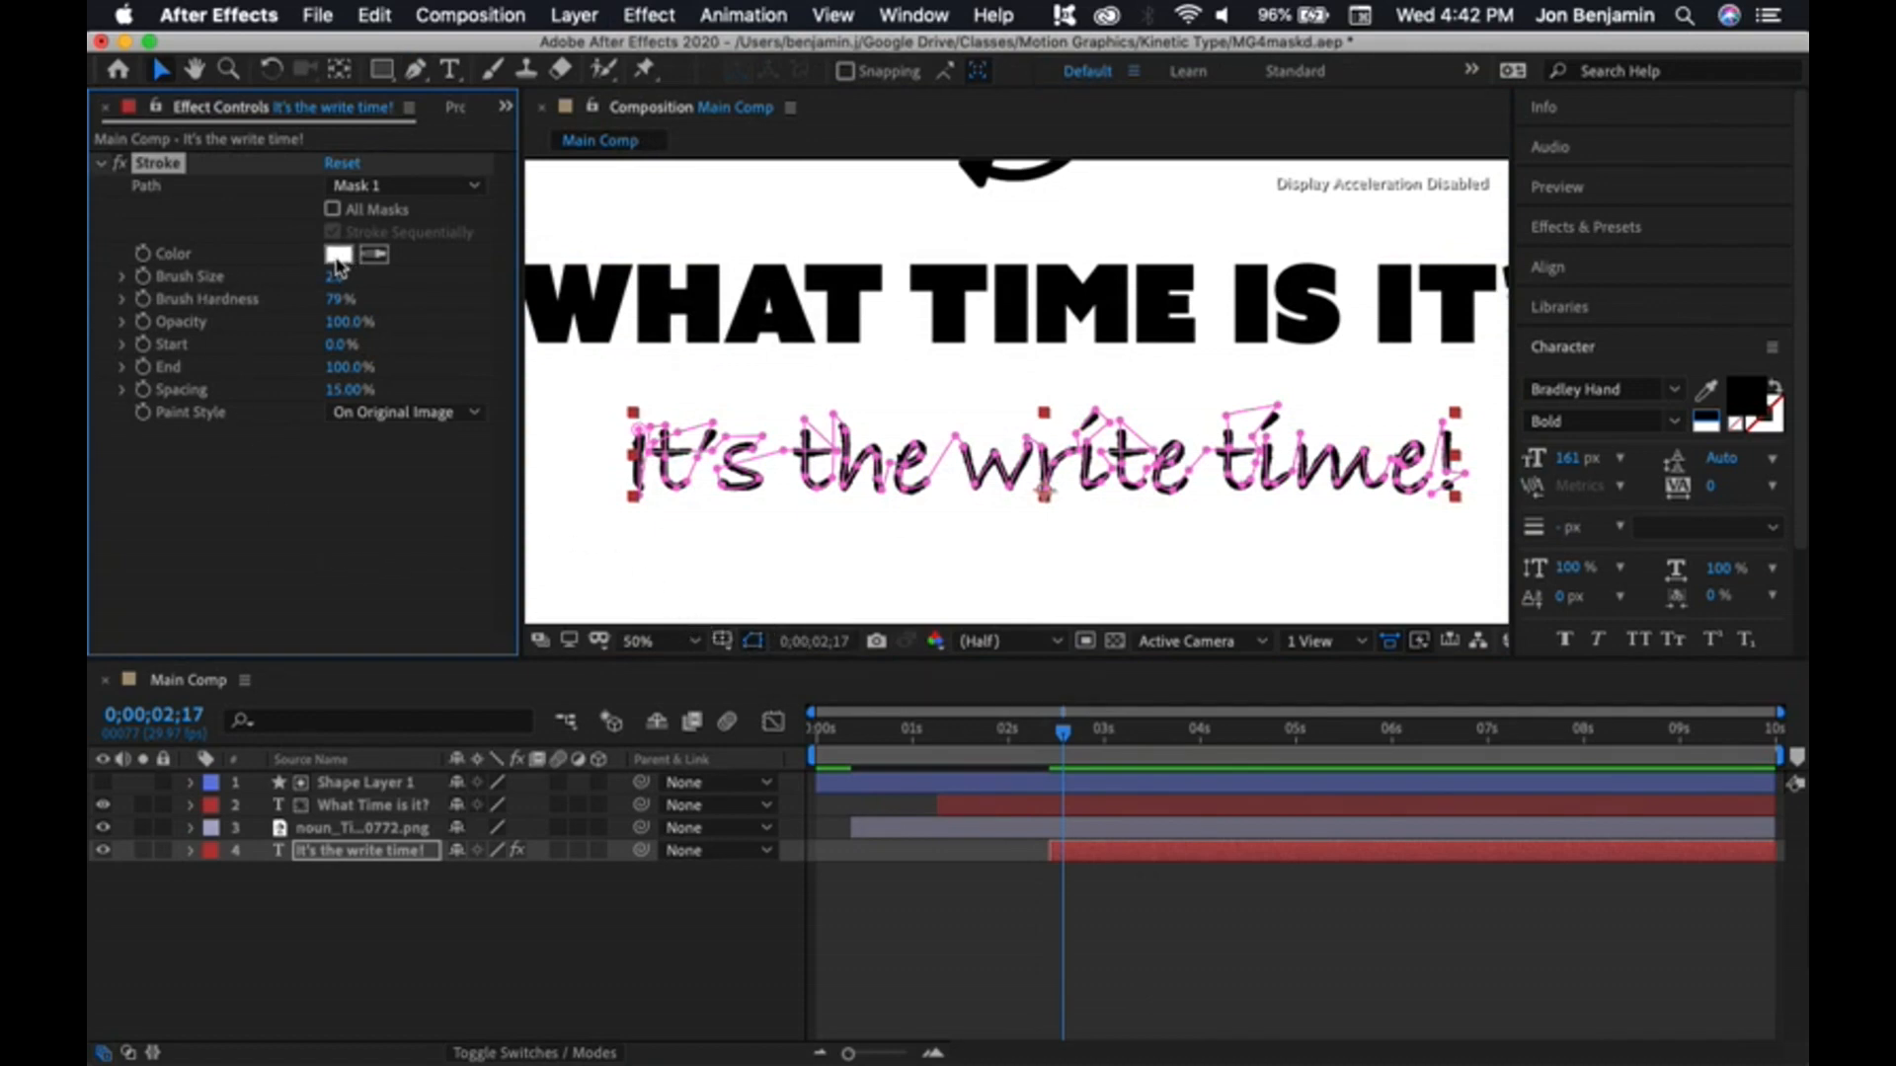
- Set the Stroke effect's color to red (FC0000) and its brush size to 12.5
{"action": "left_click", "coordinate": [338, 256]}
{"action": "left_click_drag", "start_coordinate": [438, 431], "coordinate": [622, 372]}
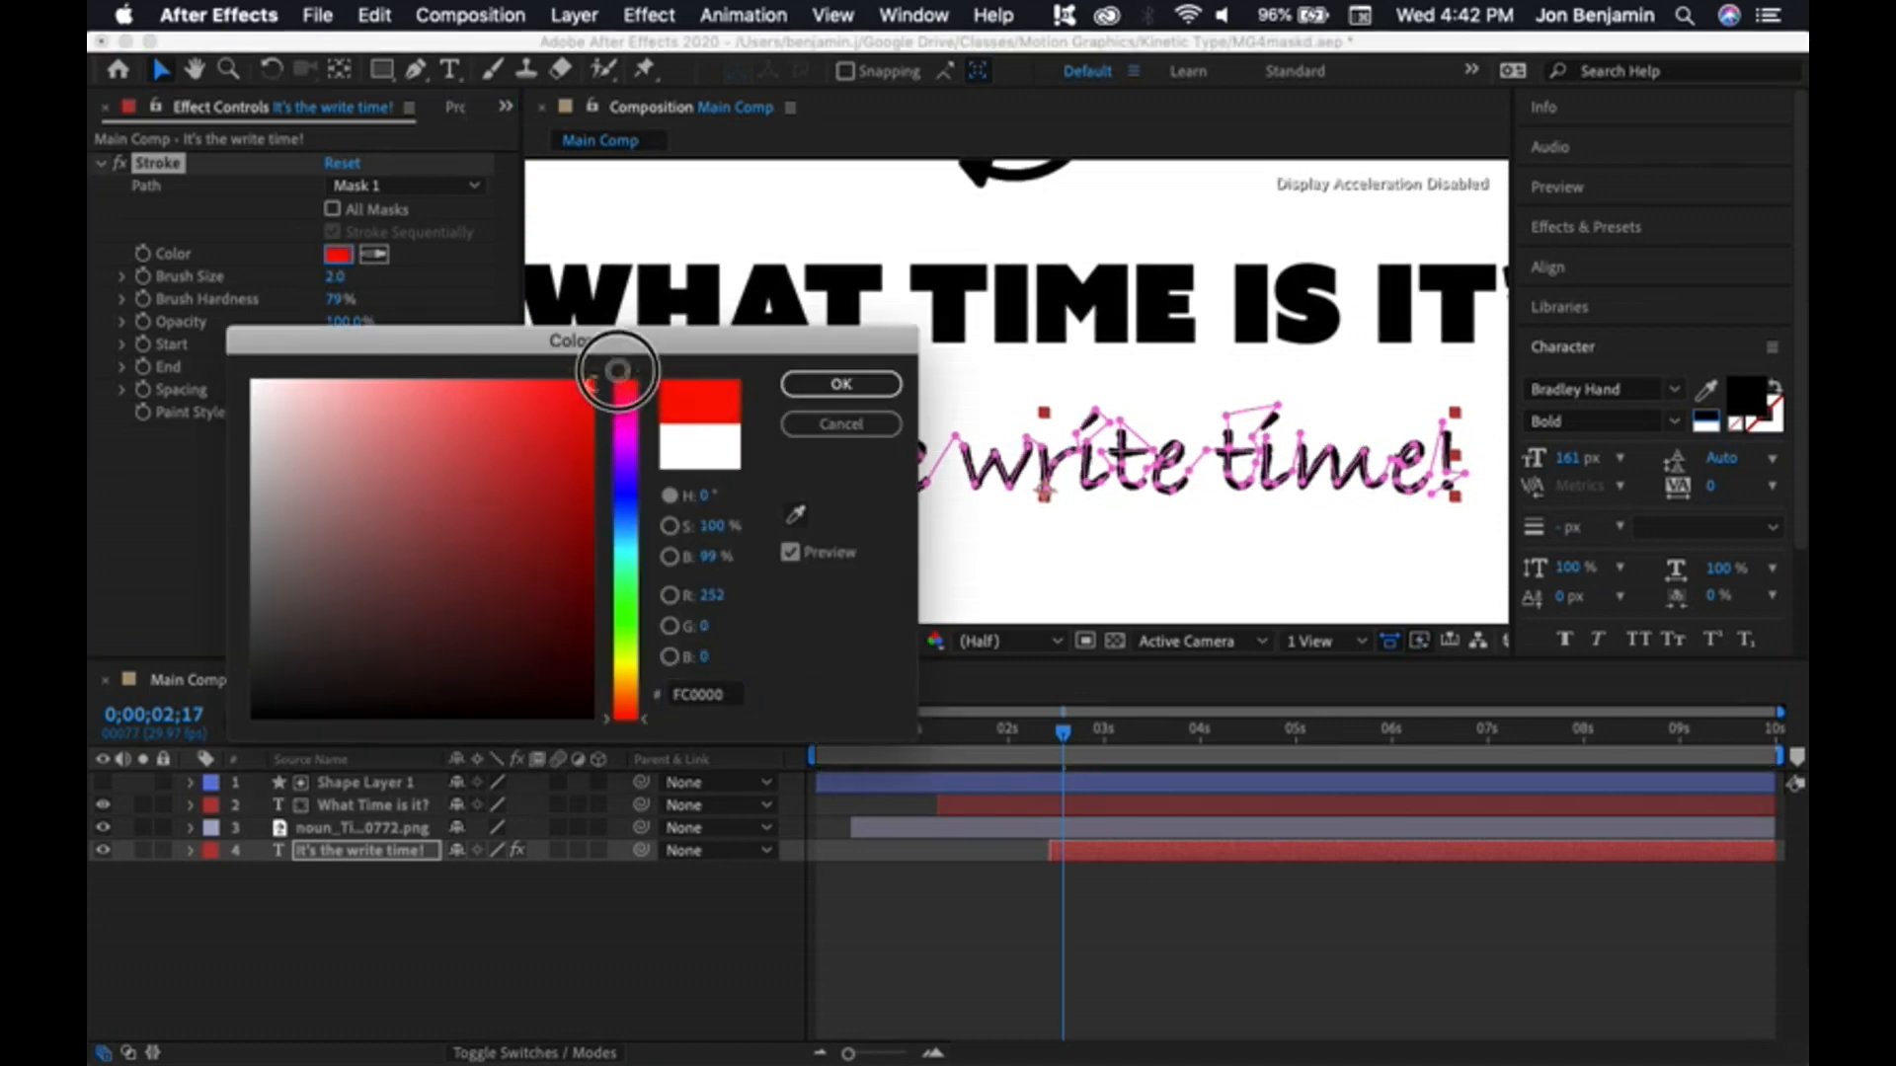
{"action": "left_click", "coordinate": [877, 392]}
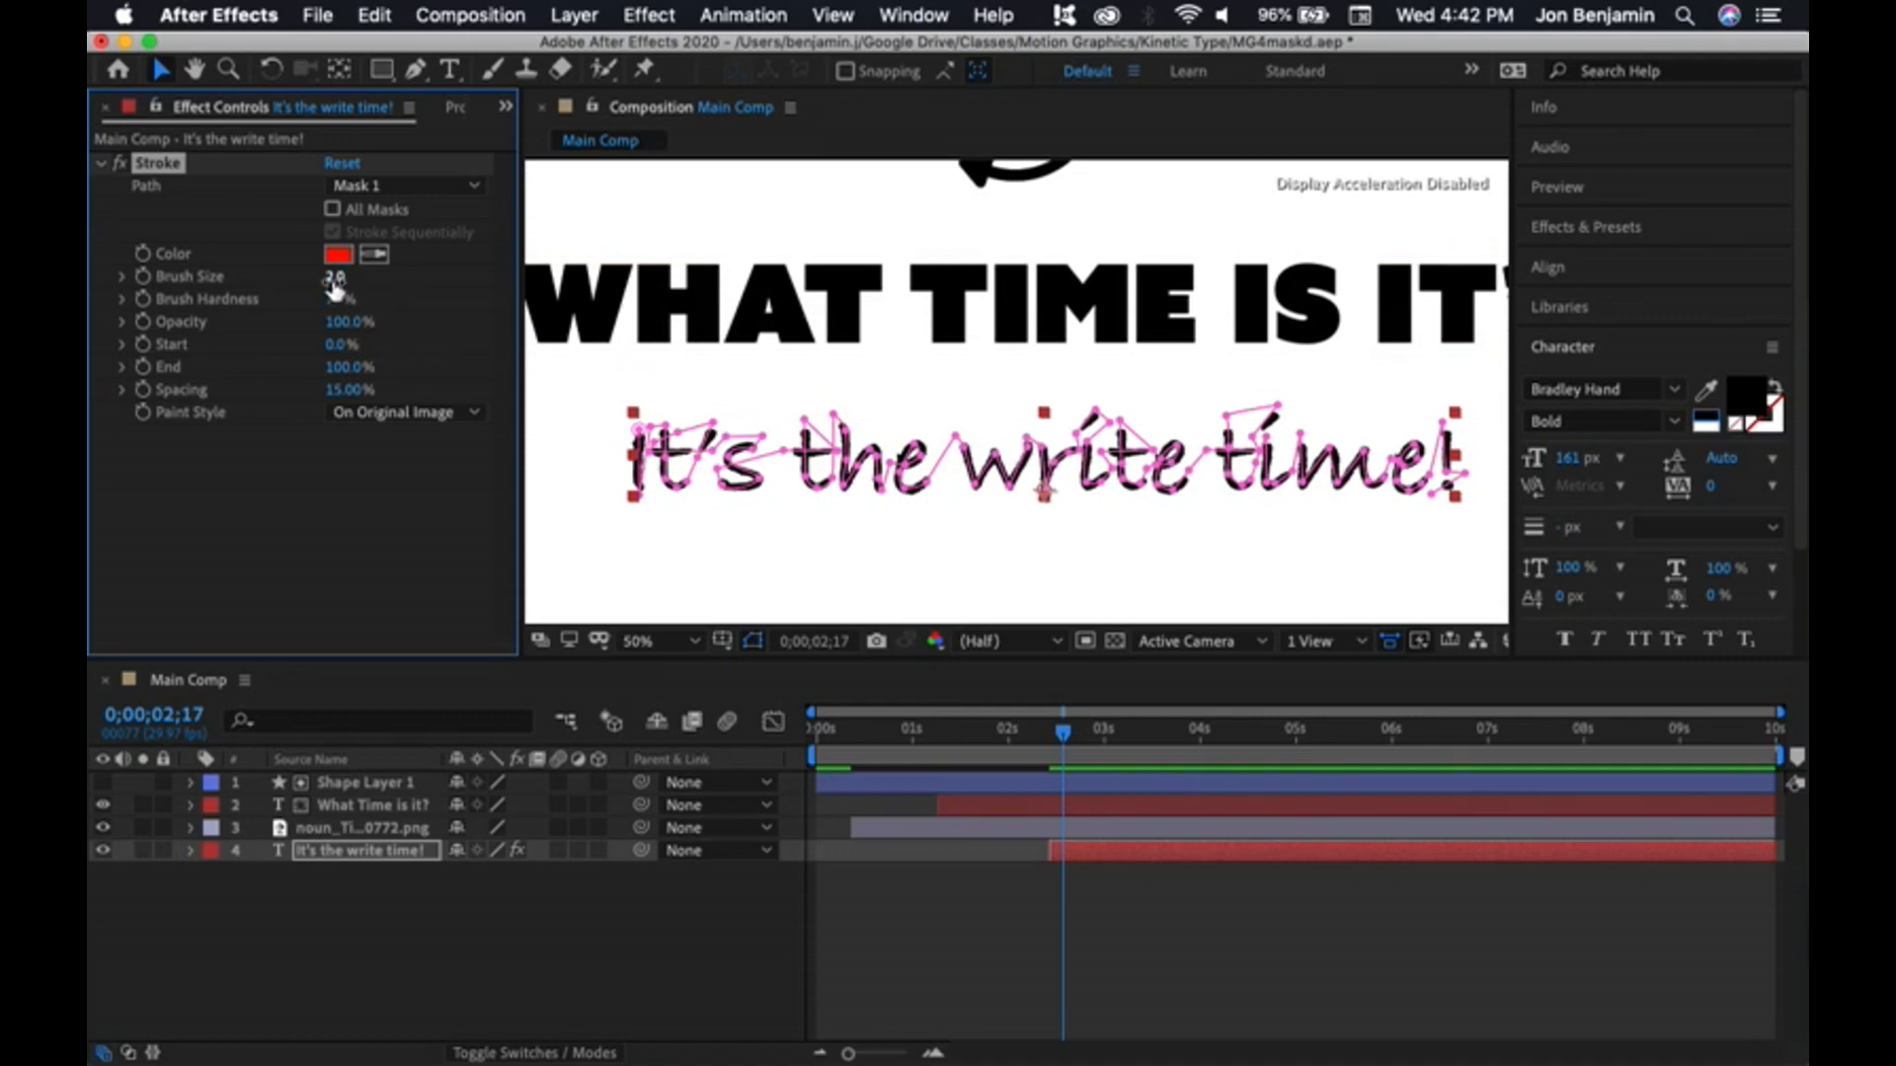
{"action": "mouse_move", "coordinate": [335, 277]}
{"action": "left_mouse_down"}
{"action": "mouse_move", "coordinate": [414, 278]}
{"action": "mouse_move", "coordinate": [347, 280]}
{"action": "mouse_move", "coordinate": [389, 288]}
{"action": "left_mouse_up"}
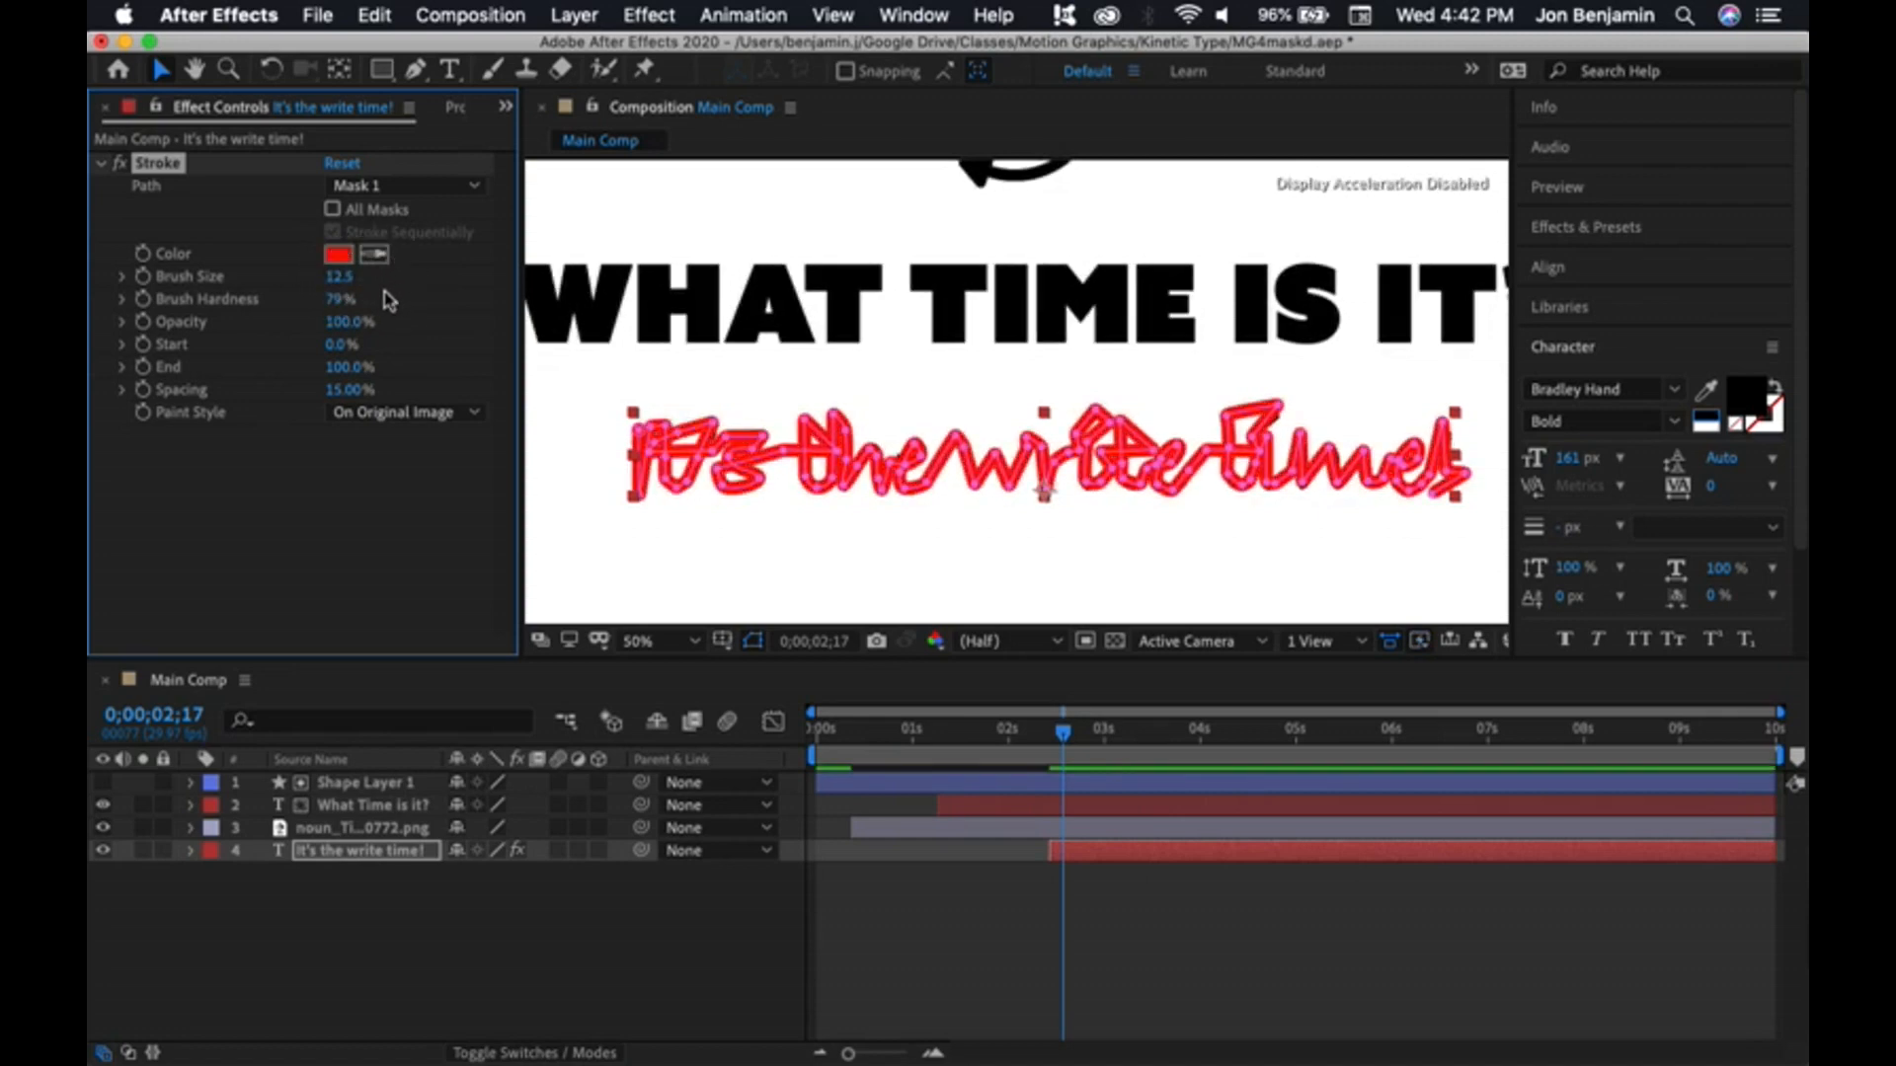
- Make the Stroke effect use all masks, then deselect the text layer to check its coverage
{"action": "left_click", "coordinate": [474, 186]}
{"action": "left_click", "coordinate": [472, 190]}
{"action": "left_click", "coordinate": [333, 209]}
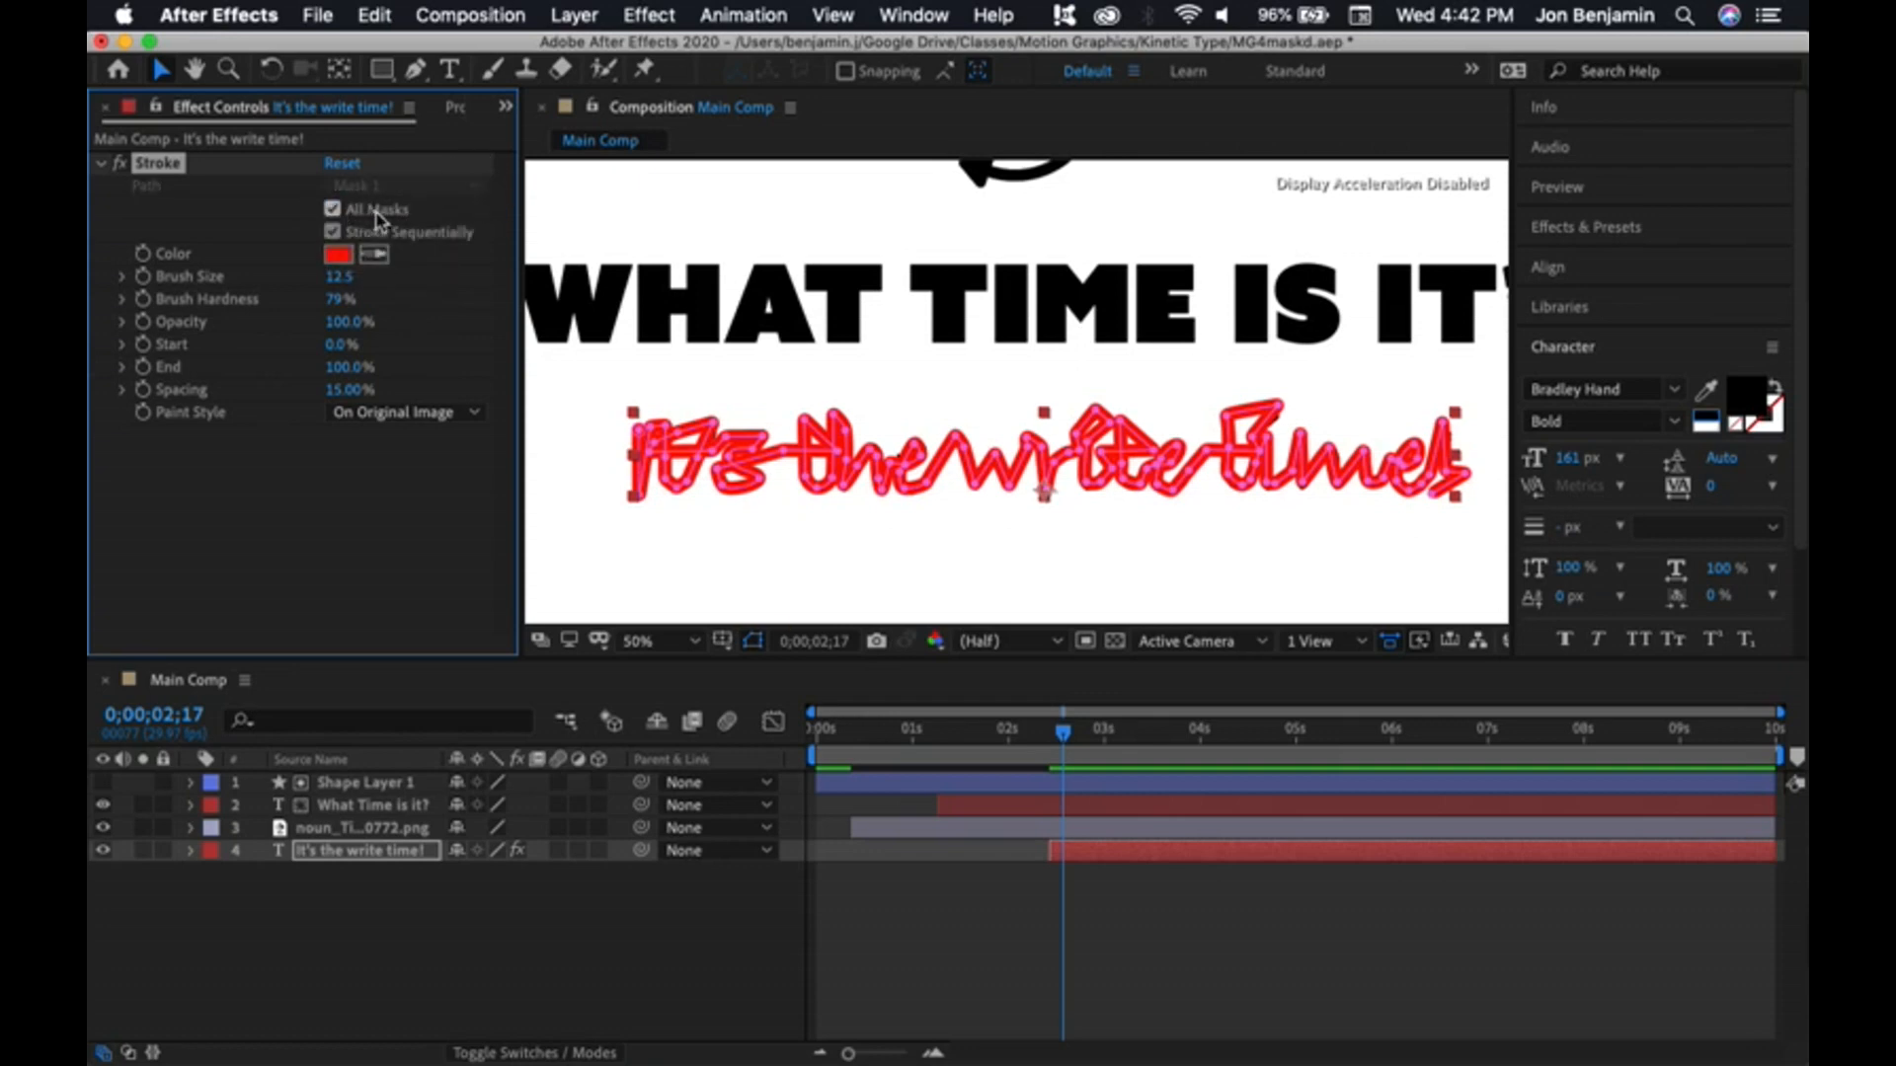
{"action": "left_click", "coordinate": [901, 580]}
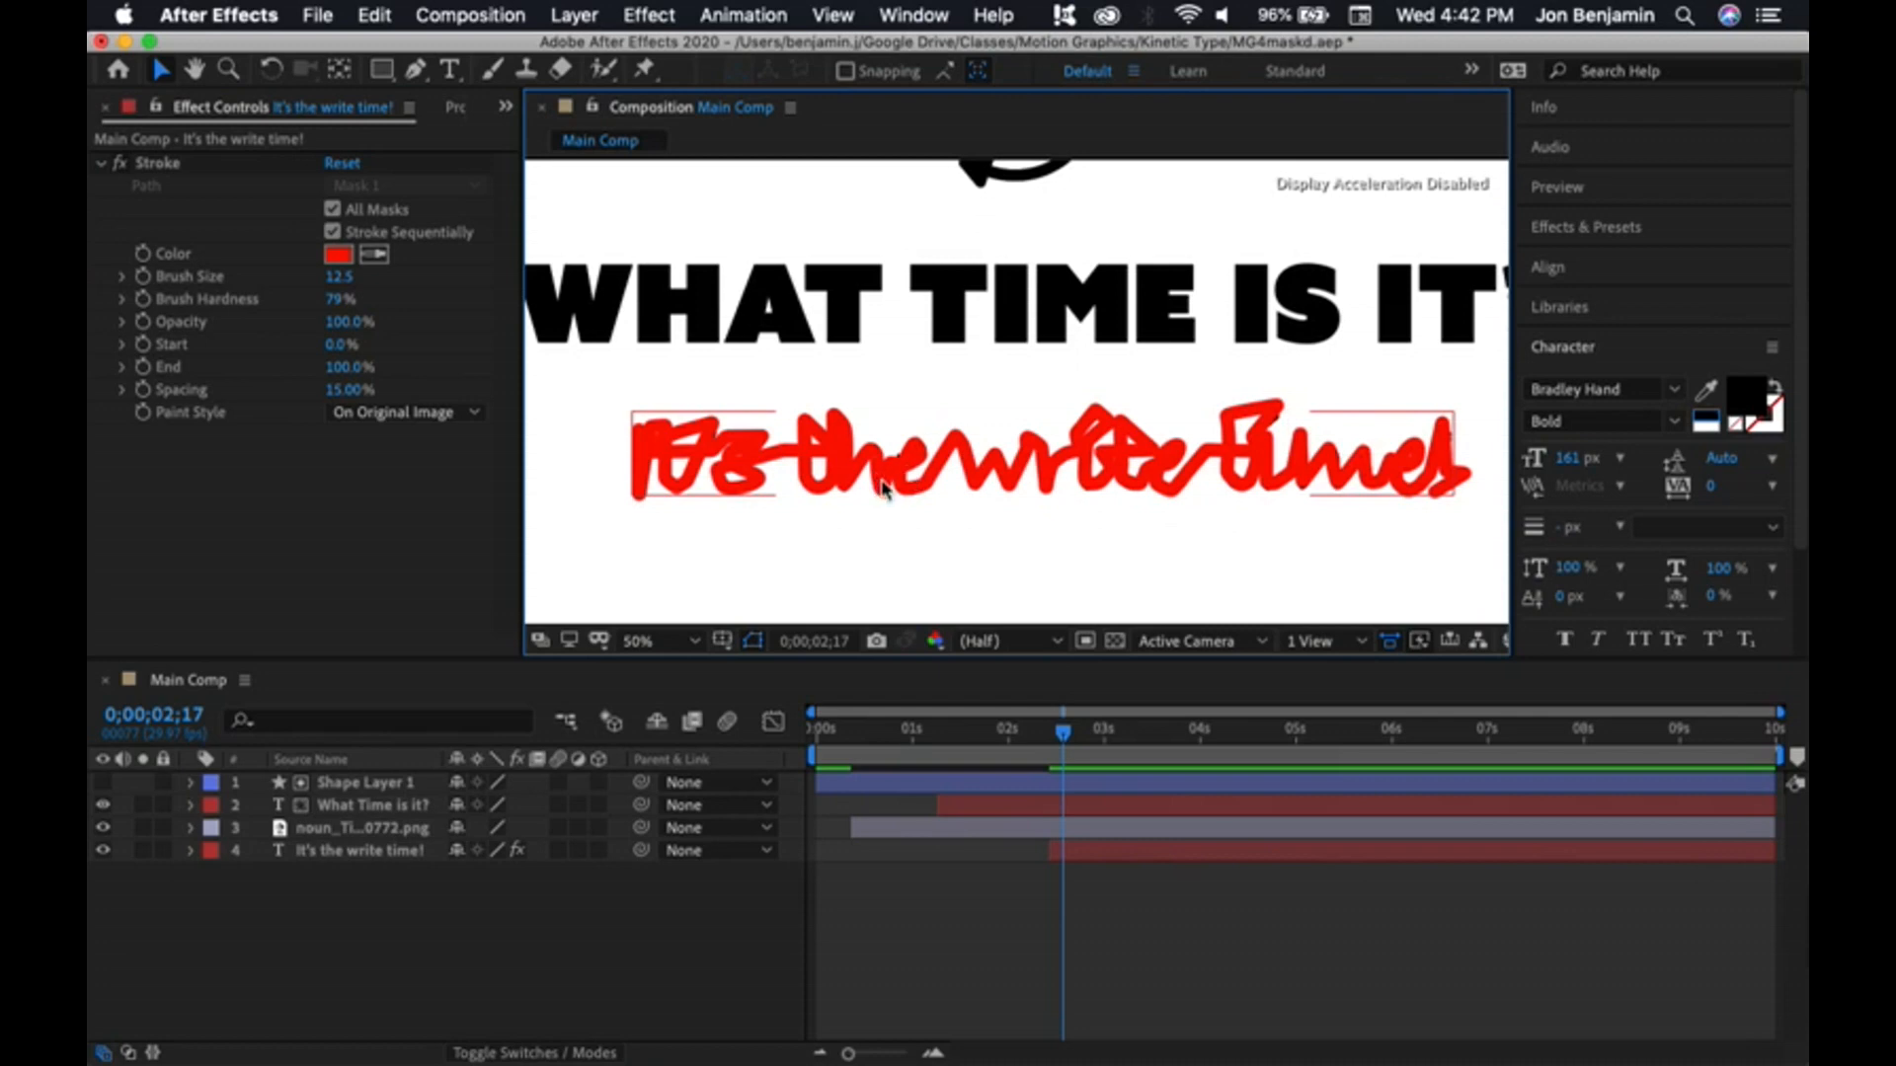
- Reshape the mask path on the e of "the", moving its top point and adjusting curve handles so the stroke covers the letter
{"action": "key", "text": "period"}
{"action": "key", "text": "period"}
{"action": "key", "text": "period"}
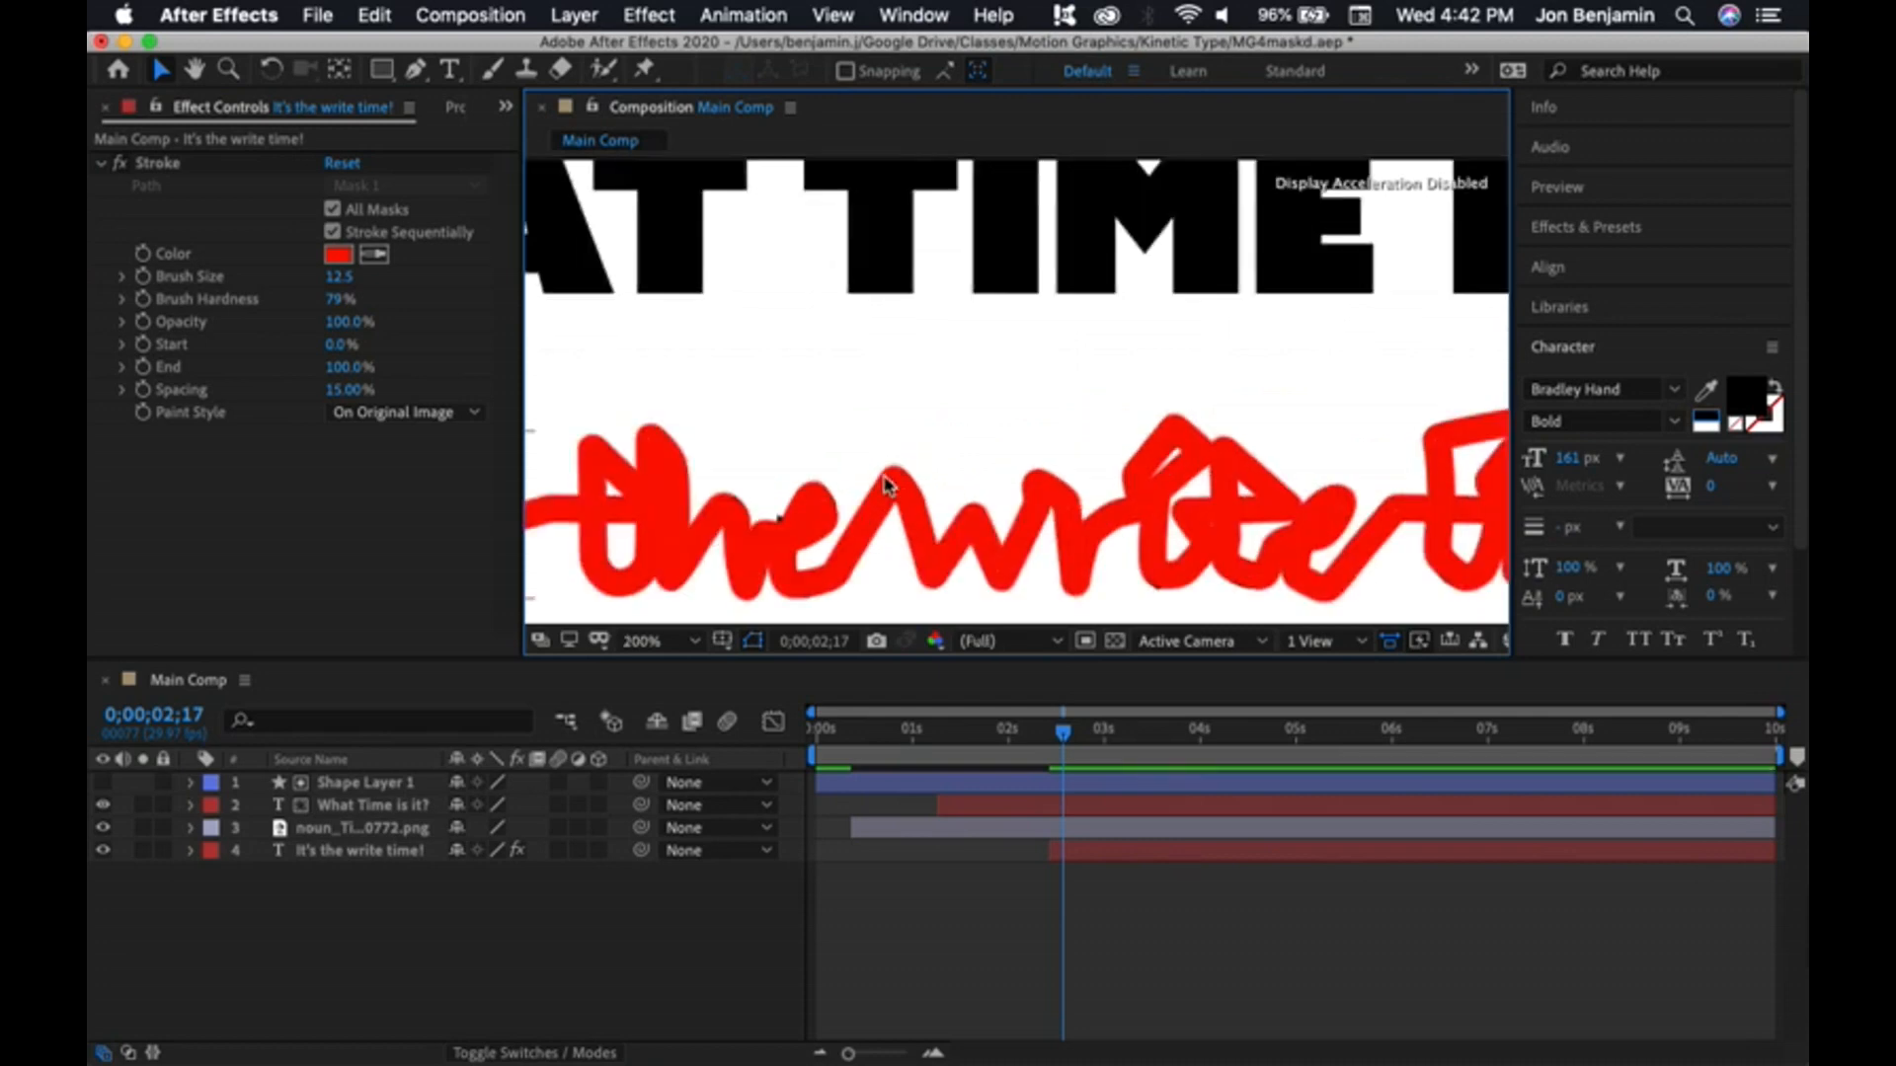
{"action": "key", "text": "space"}
{"action": "mouse_move", "coordinate": [876, 533]}
{"action": "left_mouse_down"}
{"action": "mouse_move", "coordinate": [998, 344]}
{"action": "mouse_move", "coordinate": [991, 246]}
{"action": "left_mouse_up"}
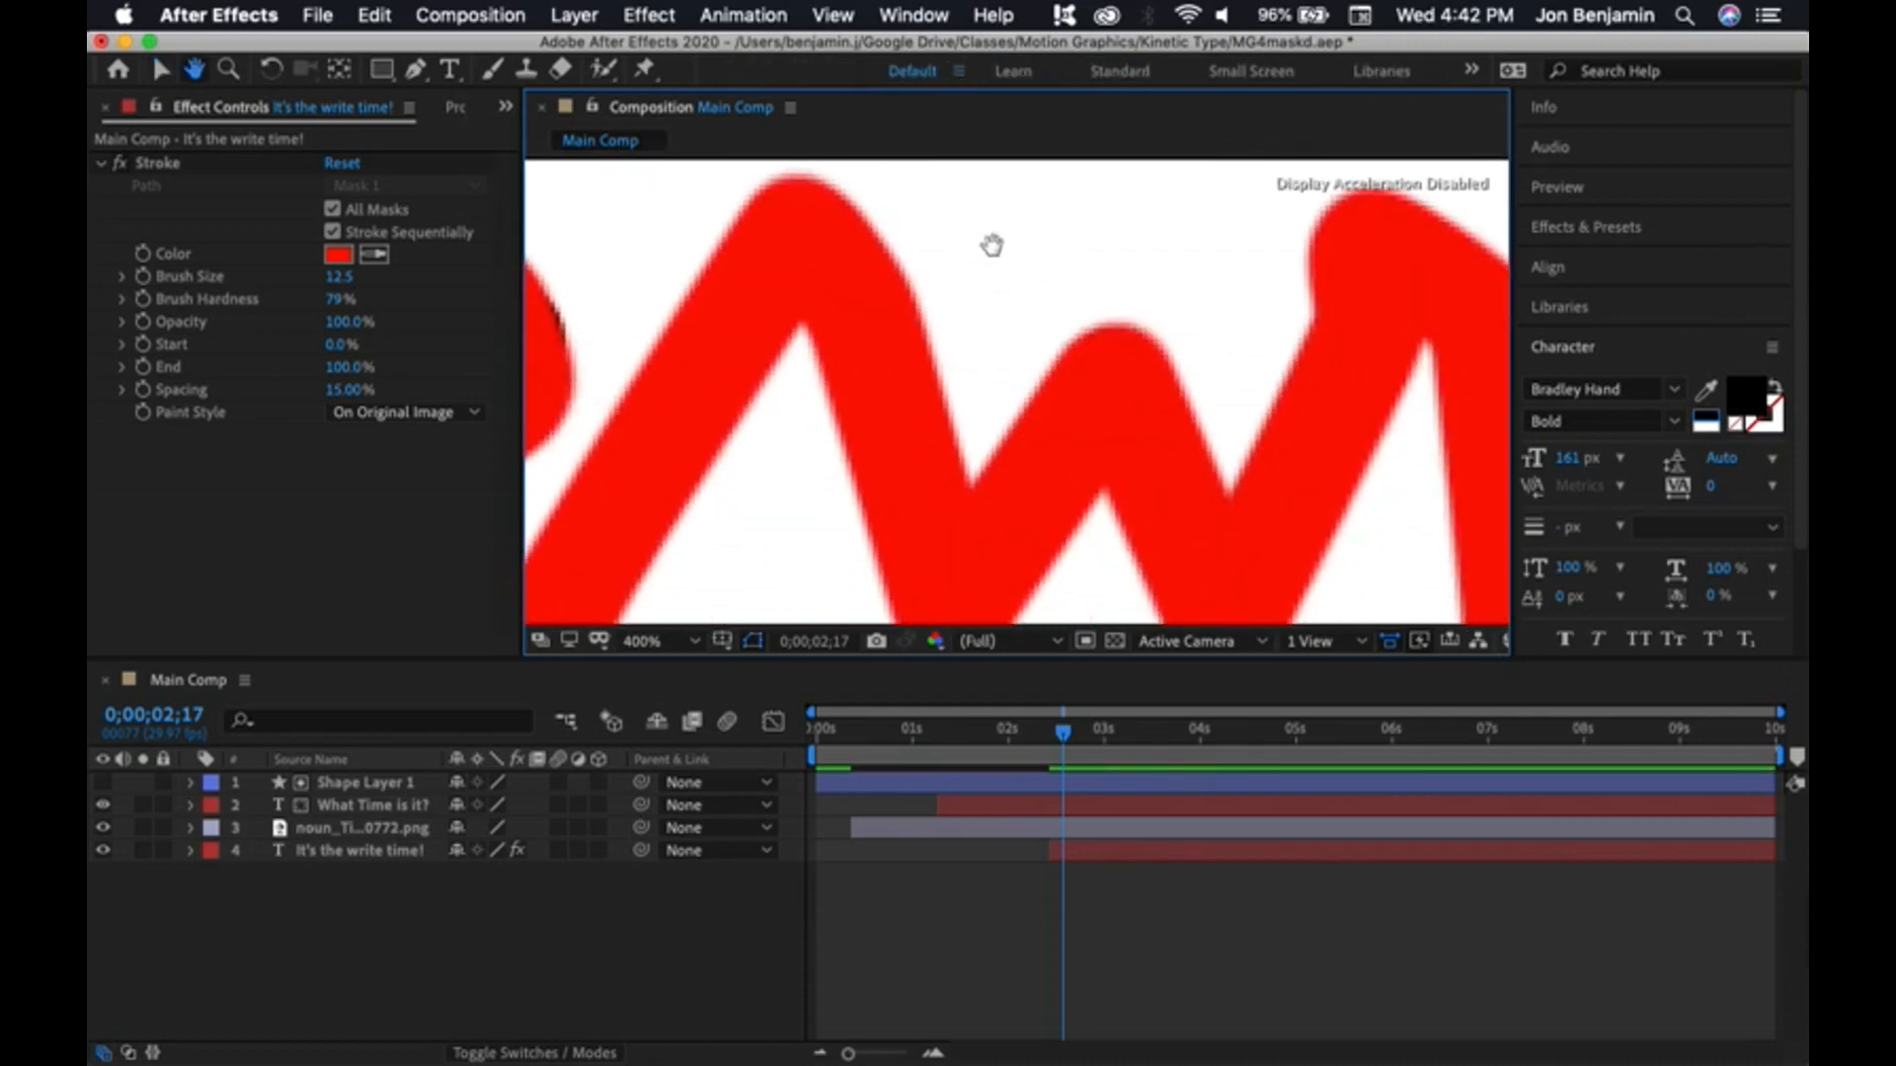
{"action": "left_click_drag", "start_coordinate": [920, 491], "coordinate": [1435, 263]}
{"action": "left_click_drag", "start_coordinate": [931, 304], "coordinate": [1062, 432]}
{"action": "left_click", "coordinate": [1027, 322]}
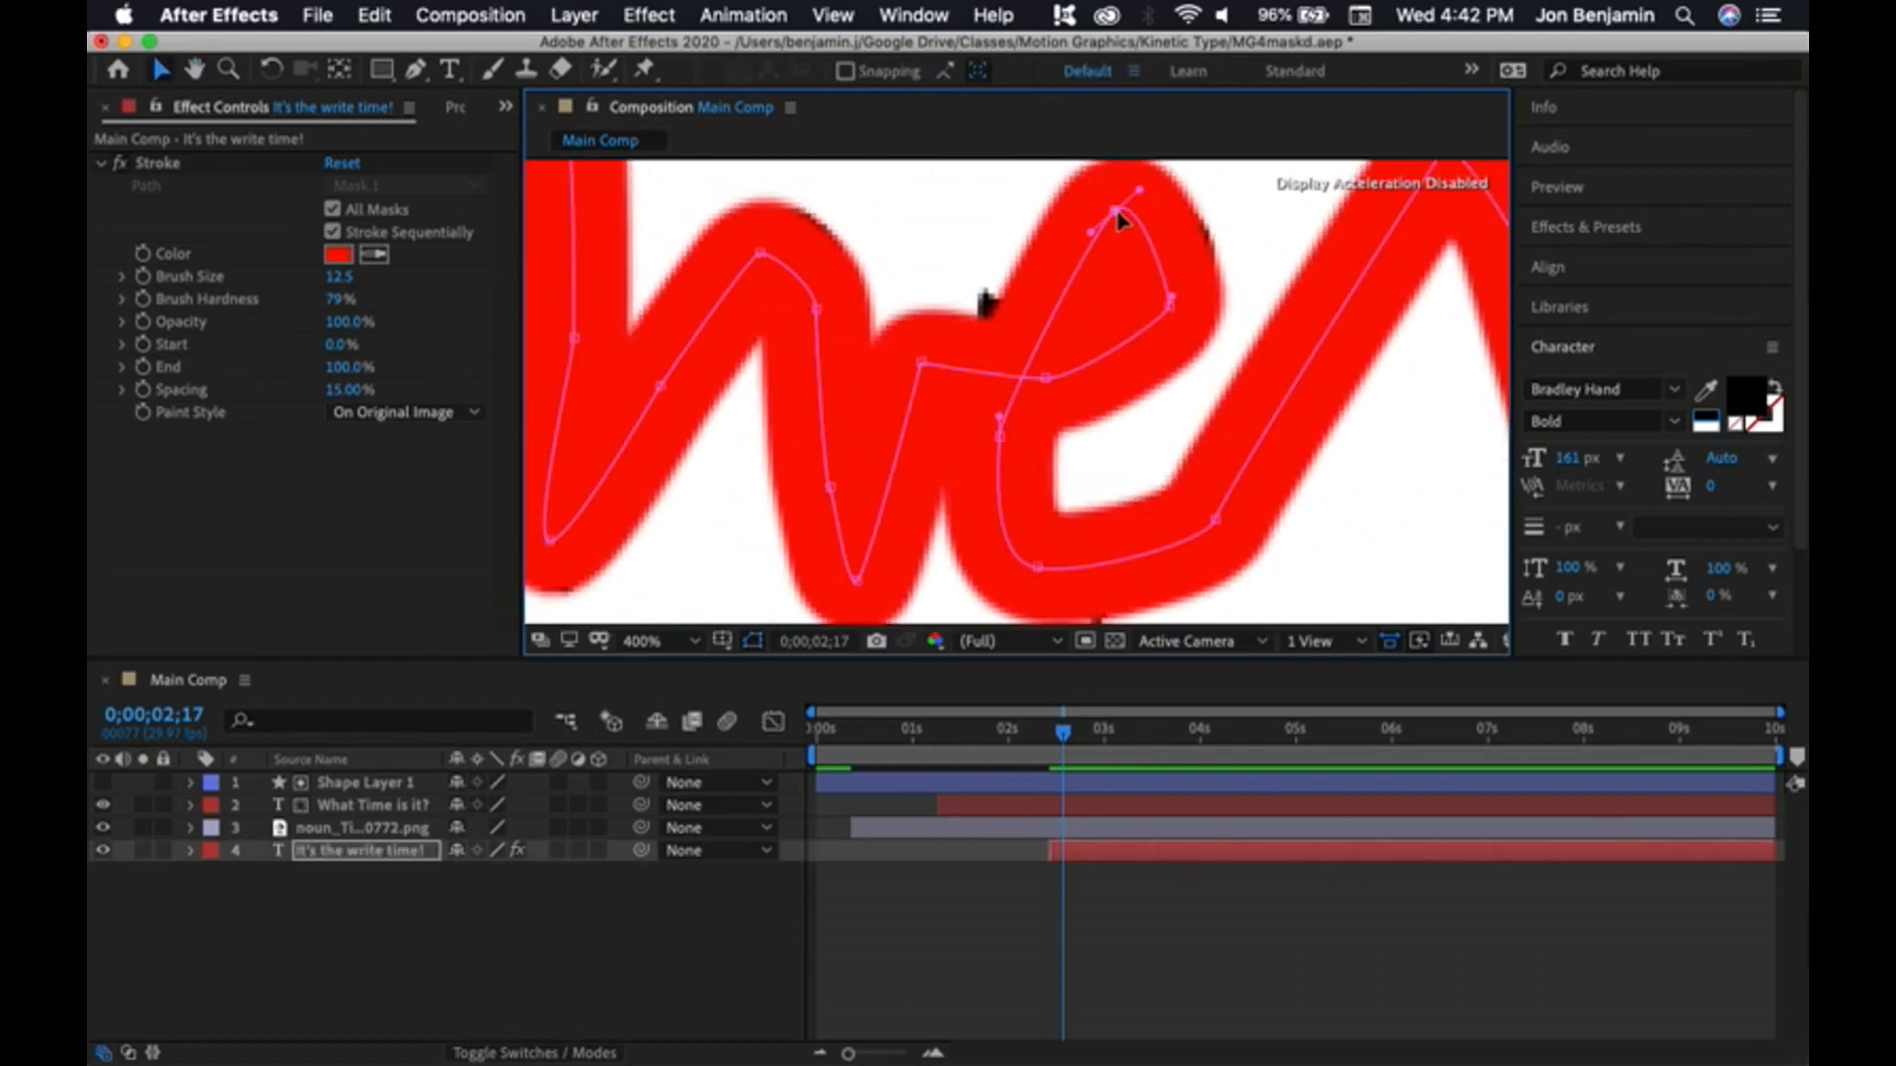
{"action": "left_click_drag", "start_coordinate": [1117, 211], "coordinate": [1090, 205]}
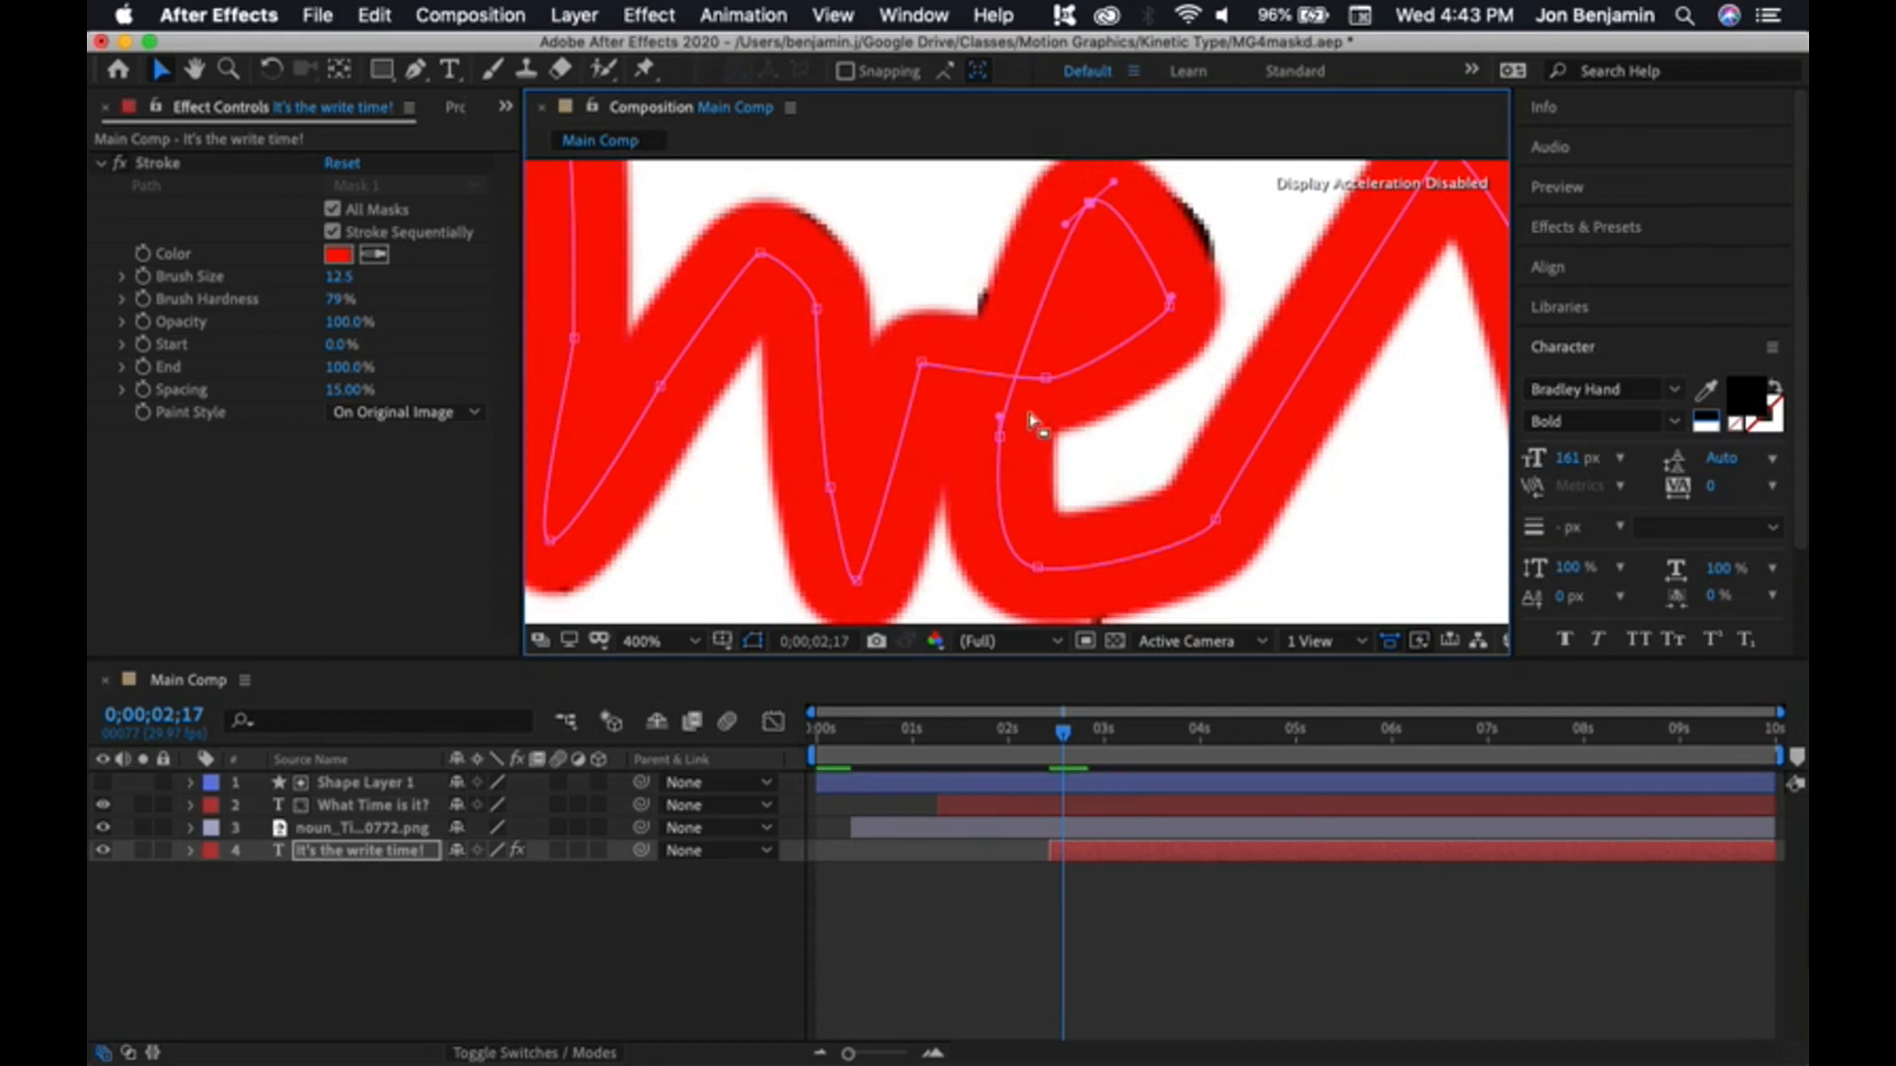
{"action": "mouse_move", "coordinate": [999, 416]}
{"action": "left_mouse_down"}
{"action": "mouse_move", "coordinate": [978, 381]}
{"action": "mouse_move", "coordinate": [988, 343]}
{"action": "left_mouse_up"}
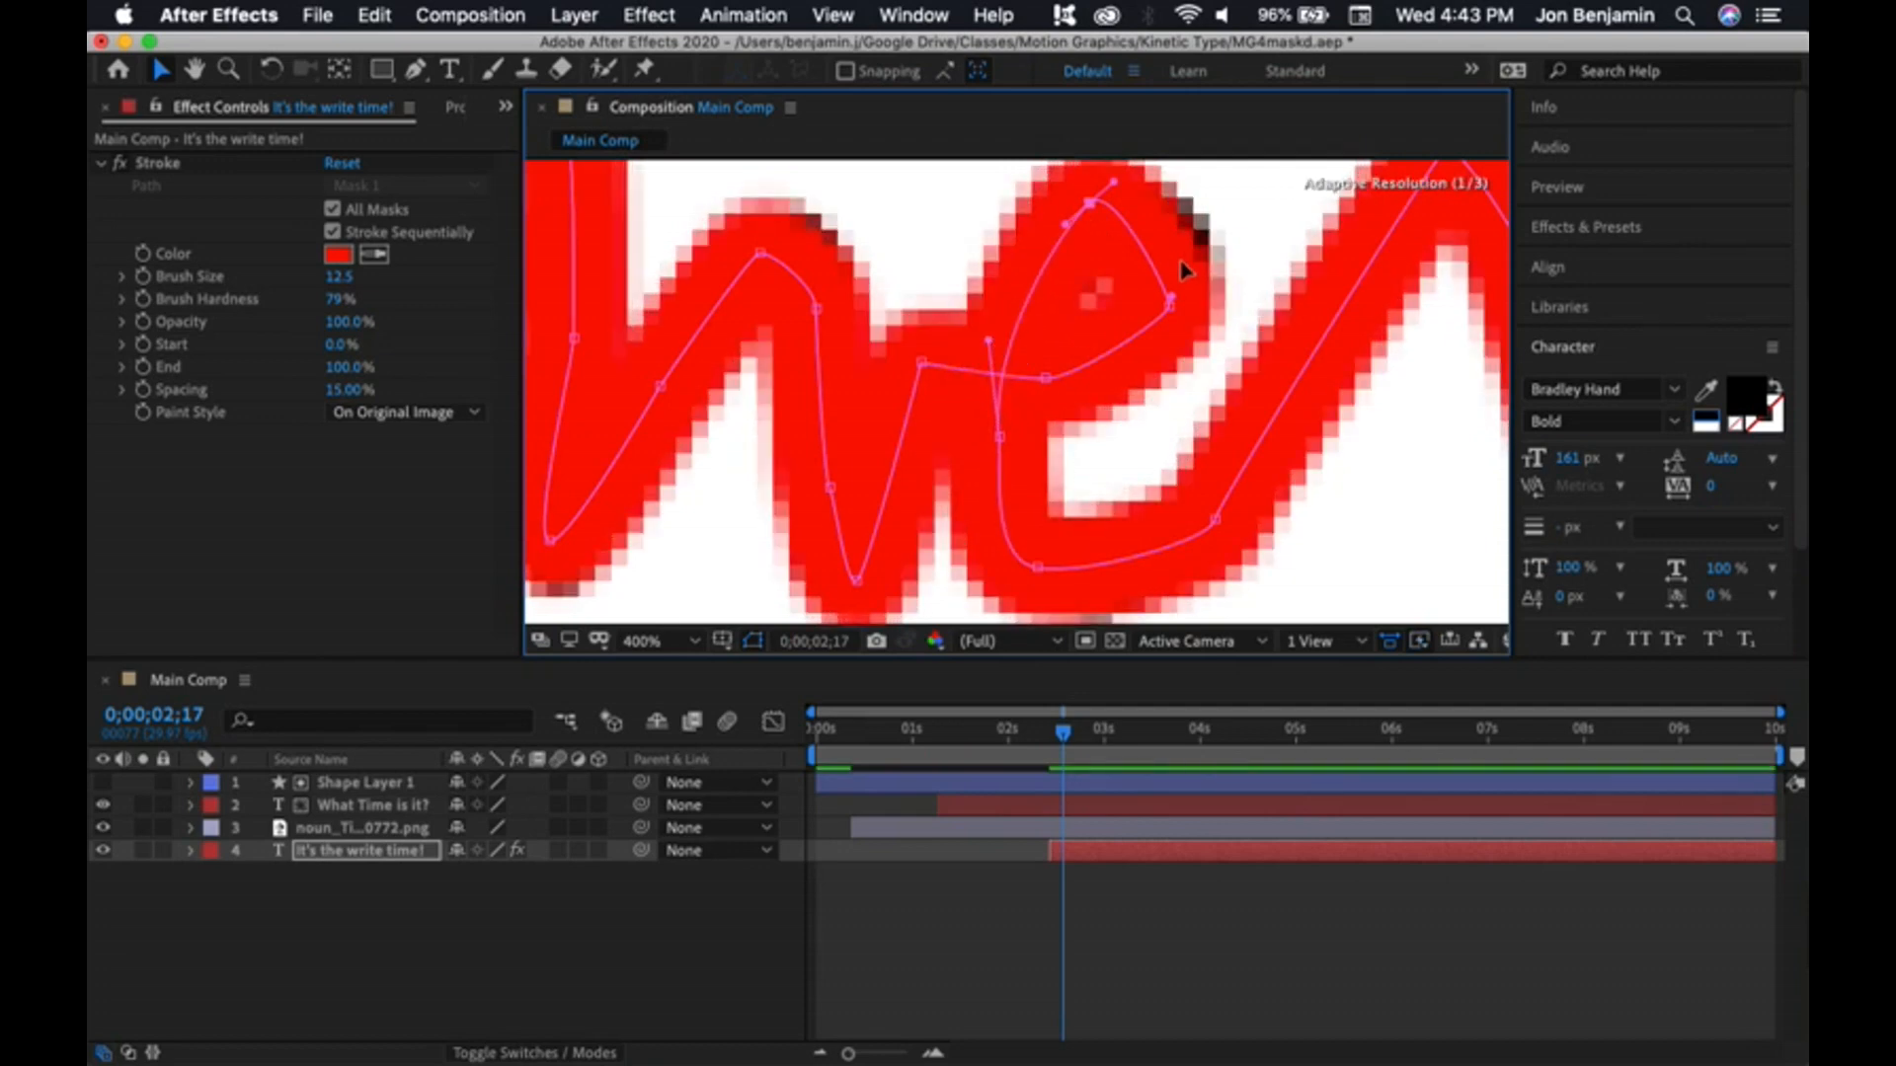
{"action": "left_click_drag", "start_coordinate": [1169, 299], "coordinate": [1216, 258]}
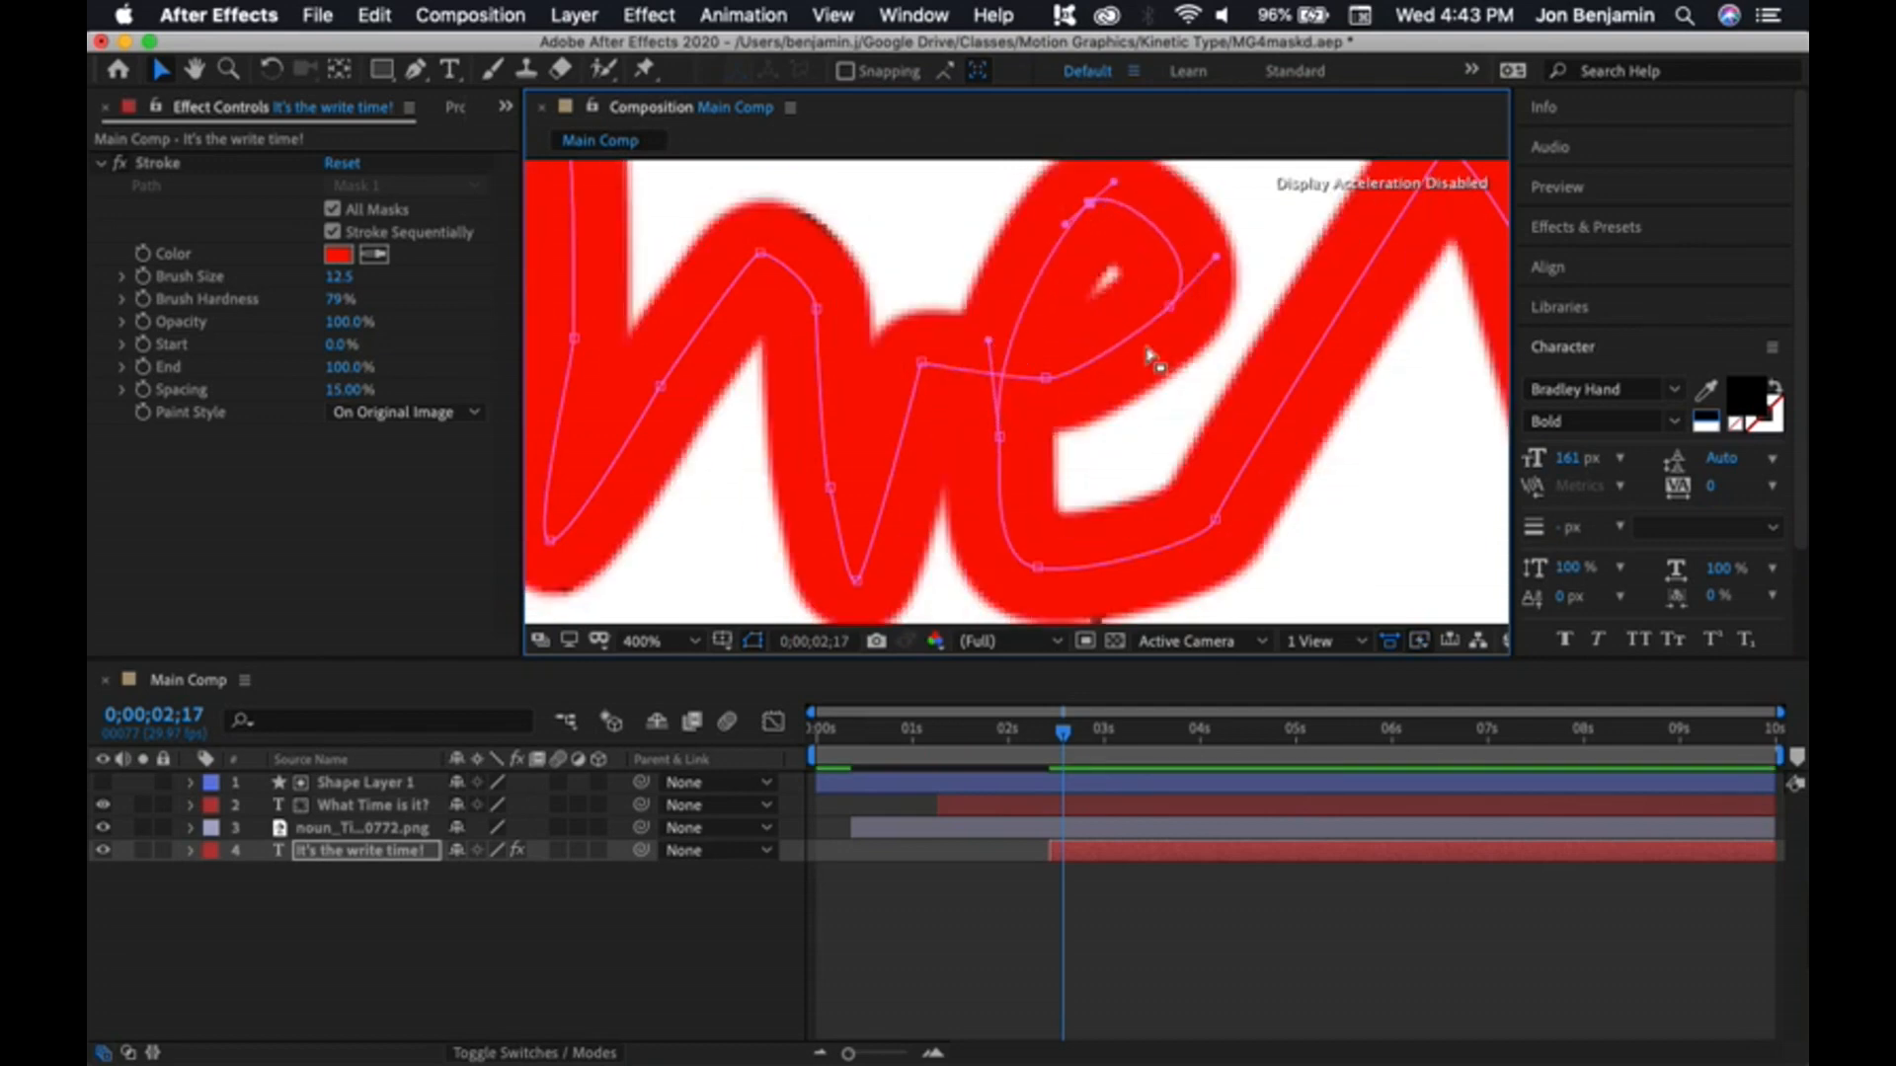
- Nudge the mask points and curve handles on the h of "the" and the i of "write" so the stroke covers both letters
{"action": "left_click_drag", "start_coordinate": [818, 308], "coordinate": [824, 291]}
{"action": "left_click", "coordinate": [771, 246]}
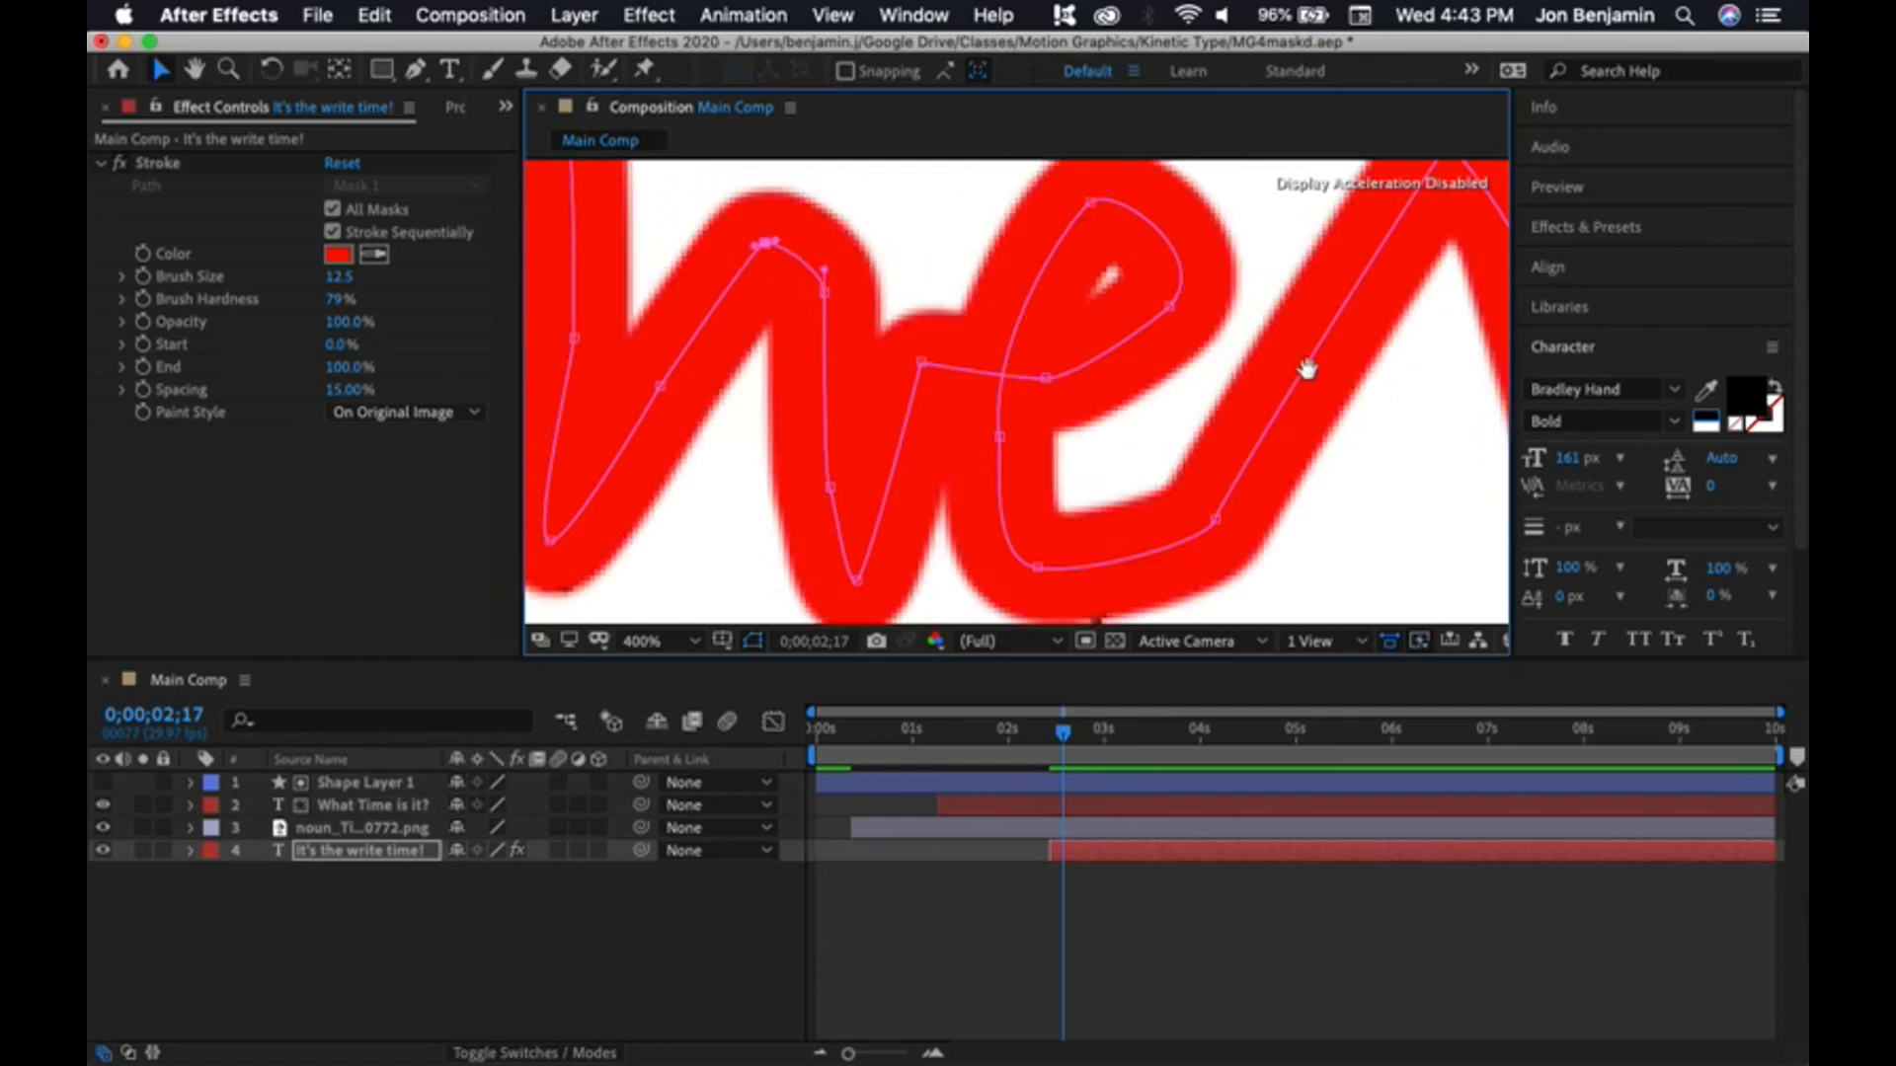
{"action": "mouse_move", "coordinate": [1306, 368]}
{"action": "left_mouse_down"}
{"action": "mouse_move", "coordinate": [927, 411]}
{"action": "mouse_move", "coordinate": [1066, 389]}
{"action": "mouse_move", "coordinate": [1016, 394]}
{"action": "mouse_move", "coordinate": [1053, 316]}
{"action": "mouse_move", "coordinate": [1110, 286]}
{"action": "left_mouse_up"}
{"action": "left_click_drag", "start_coordinate": [798, 484], "coordinate": [793, 495]}
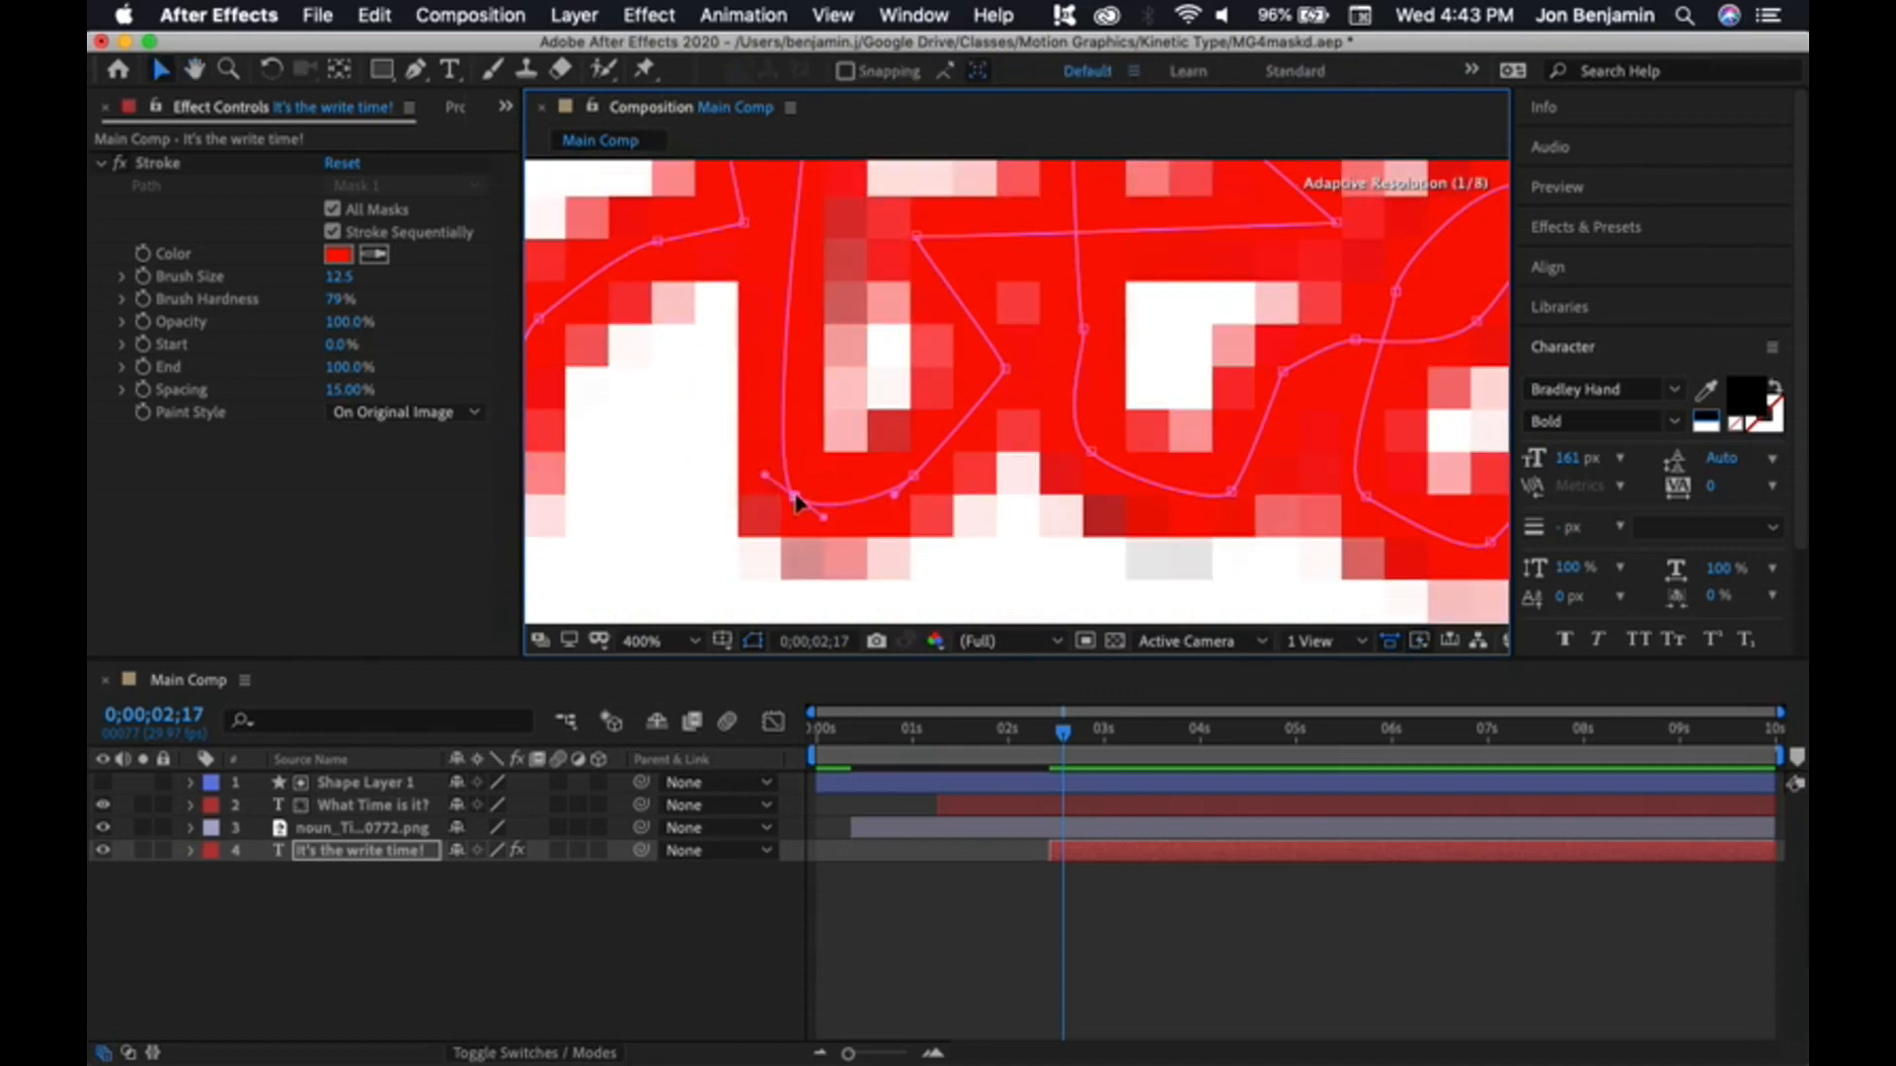
{"action": "key", "text": "space"}
- Move the mask points on the m of "time" and the nearby end of the phrase so the stroke covers the exposed letter edges
{"action": "mouse_move", "coordinate": [1016, 559]}
{"action": "left_mouse_down"}
{"action": "mouse_move", "coordinate": [605, 507]}
{"action": "mouse_move", "coordinate": [724, 495]}
{"action": "mouse_move", "coordinate": [882, 408]}
{"action": "mouse_move", "coordinate": [843, 423]}
{"action": "mouse_move", "coordinate": [845, 448]}
{"action": "left_mouse_up"}
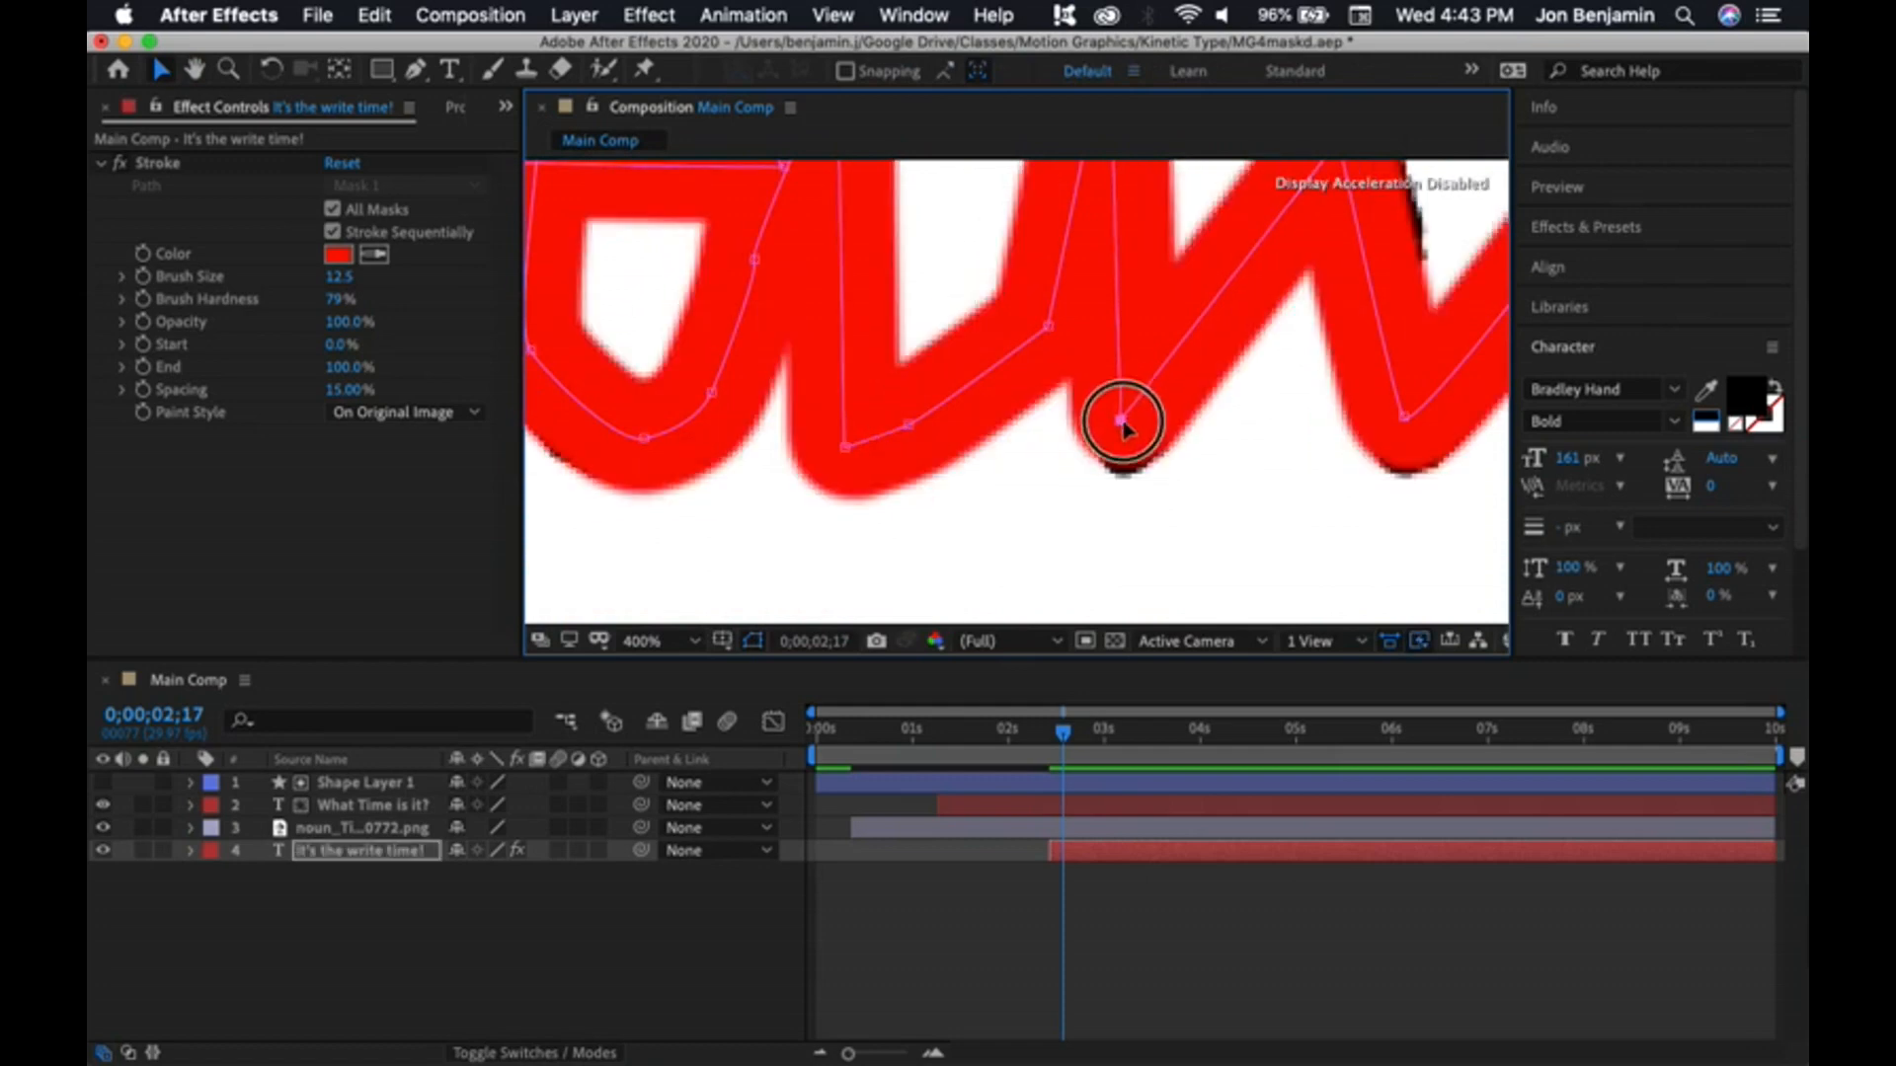
{"action": "left_click_drag", "start_coordinate": [1126, 412], "coordinate": [1127, 439]}
{"action": "left_click_drag", "start_coordinate": [1231, 385], "coordinate": [965, 593]}
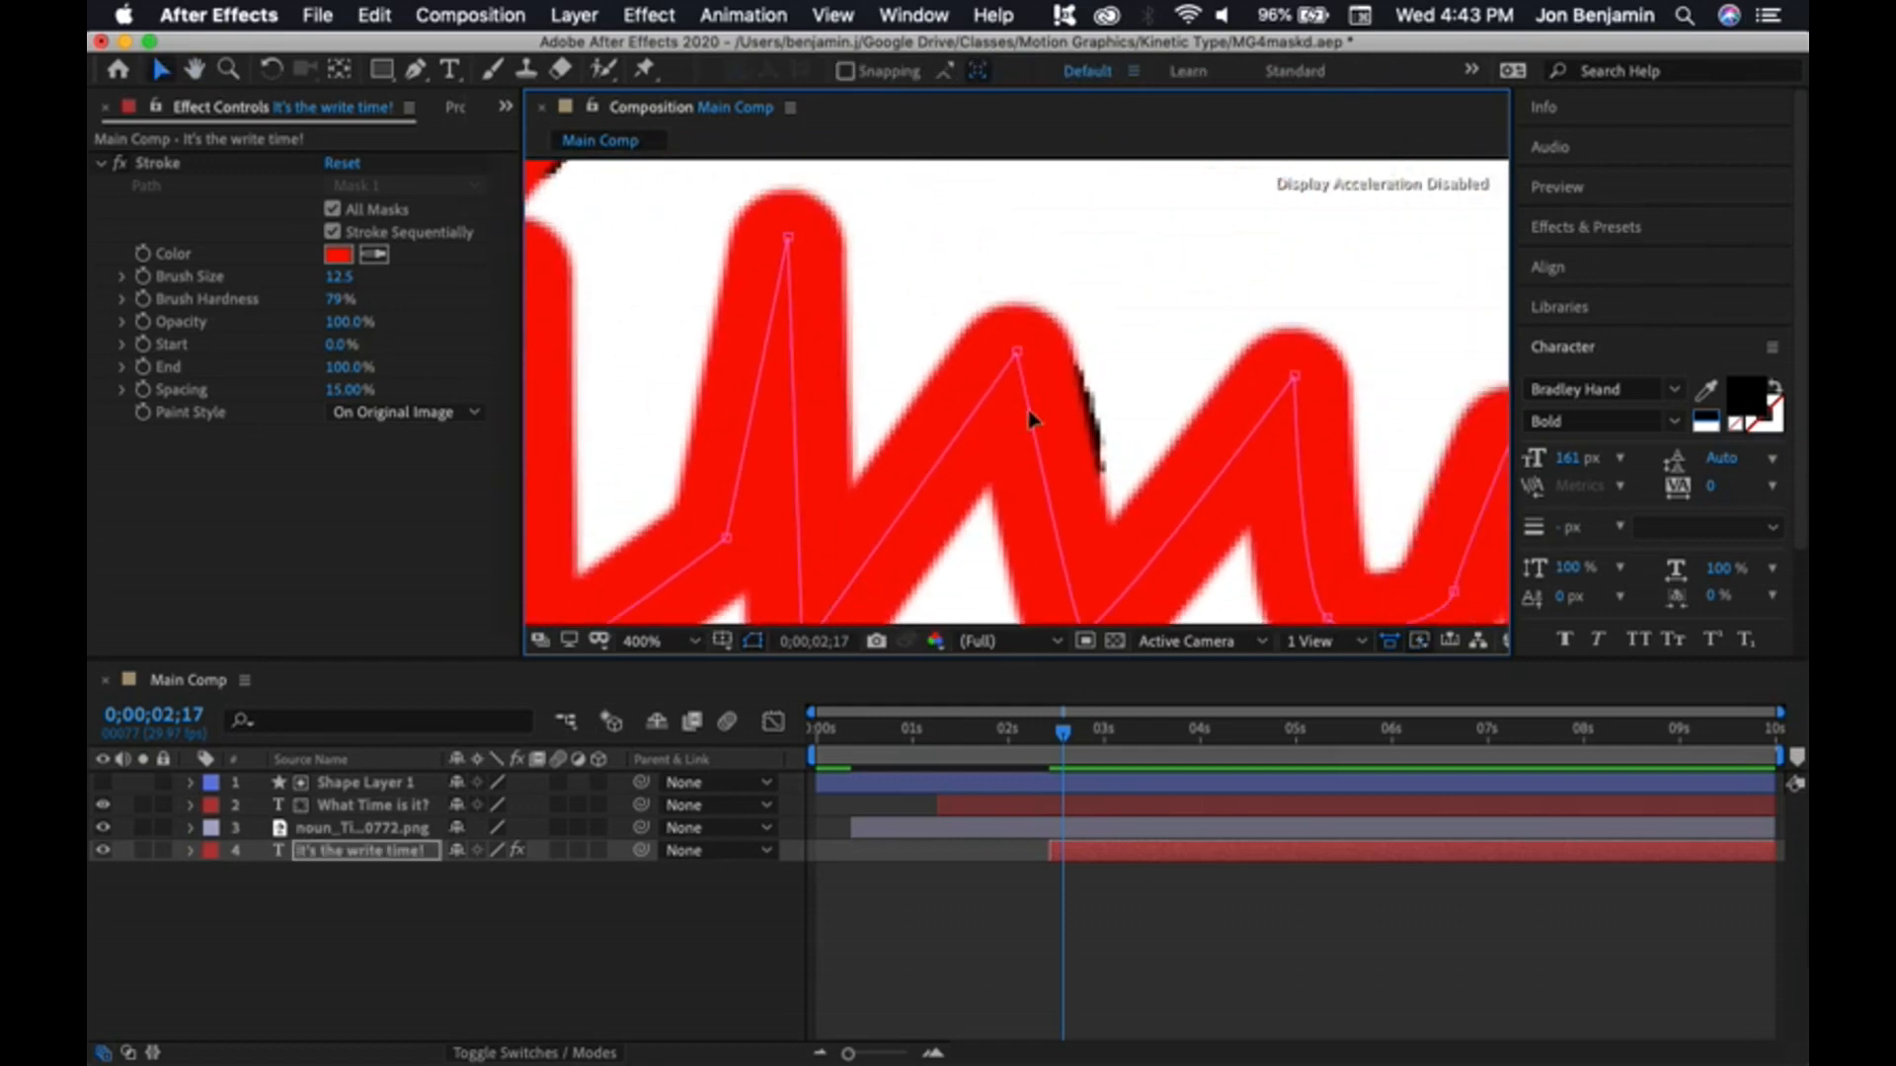
{"action": "left_click_drag", "start_coordinate": [1016, 347], "coordinate": [1087, 305]}
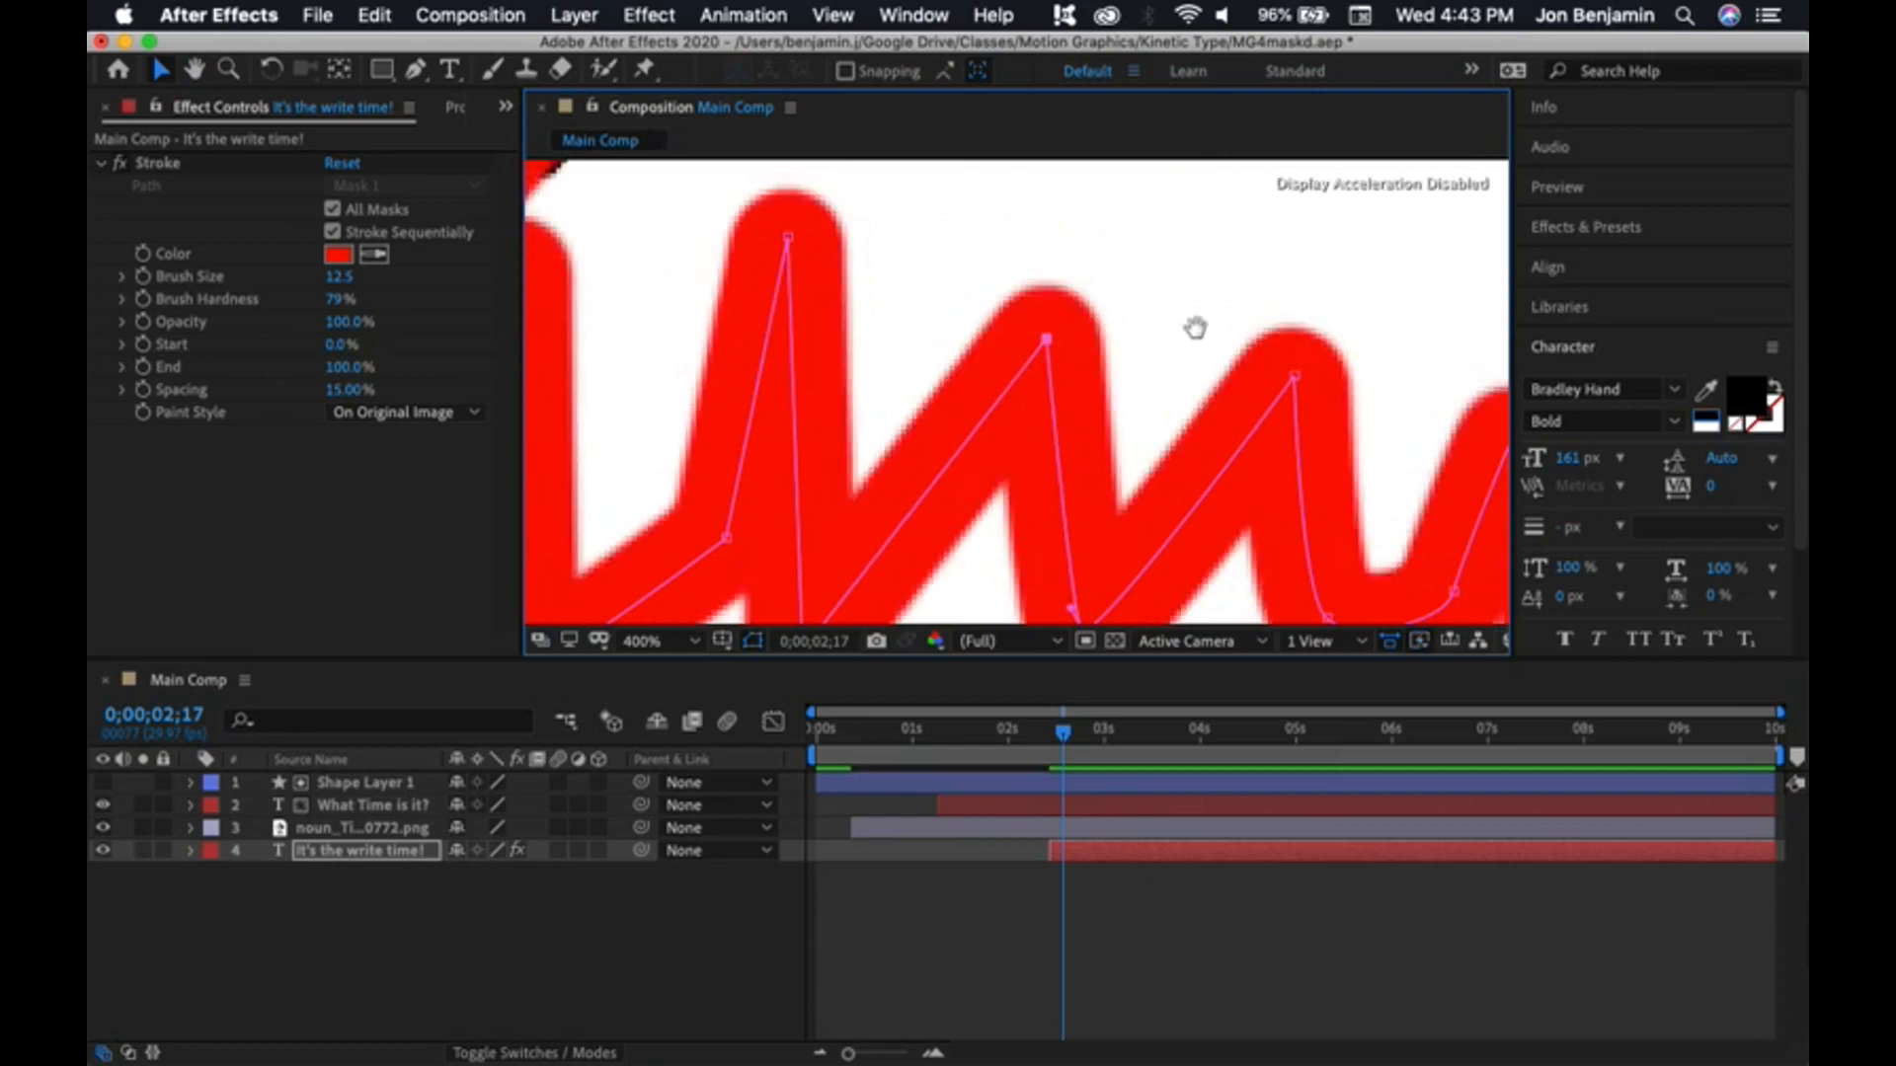
{"action": "key", "text": "space"}
{"action": "mouse_move", "coordinate": [1198, 326]}
{"action": "left_mouse_down"}
{"action": "mouse_move", "coordinate": [1108, 382]}
{"action": "mouse_move", "coordinate": [690, 521]}
{"action": "left_mouse_up"}
{"action": "left_click_drag", "start_coordinate": [895, 247], "coordinate": [923, 246]}
{"action": "key", "text": "space"}
{"action": "left_click_drag", "start_coordinate": [1188, 563], "coordinate": [1176, 297]}
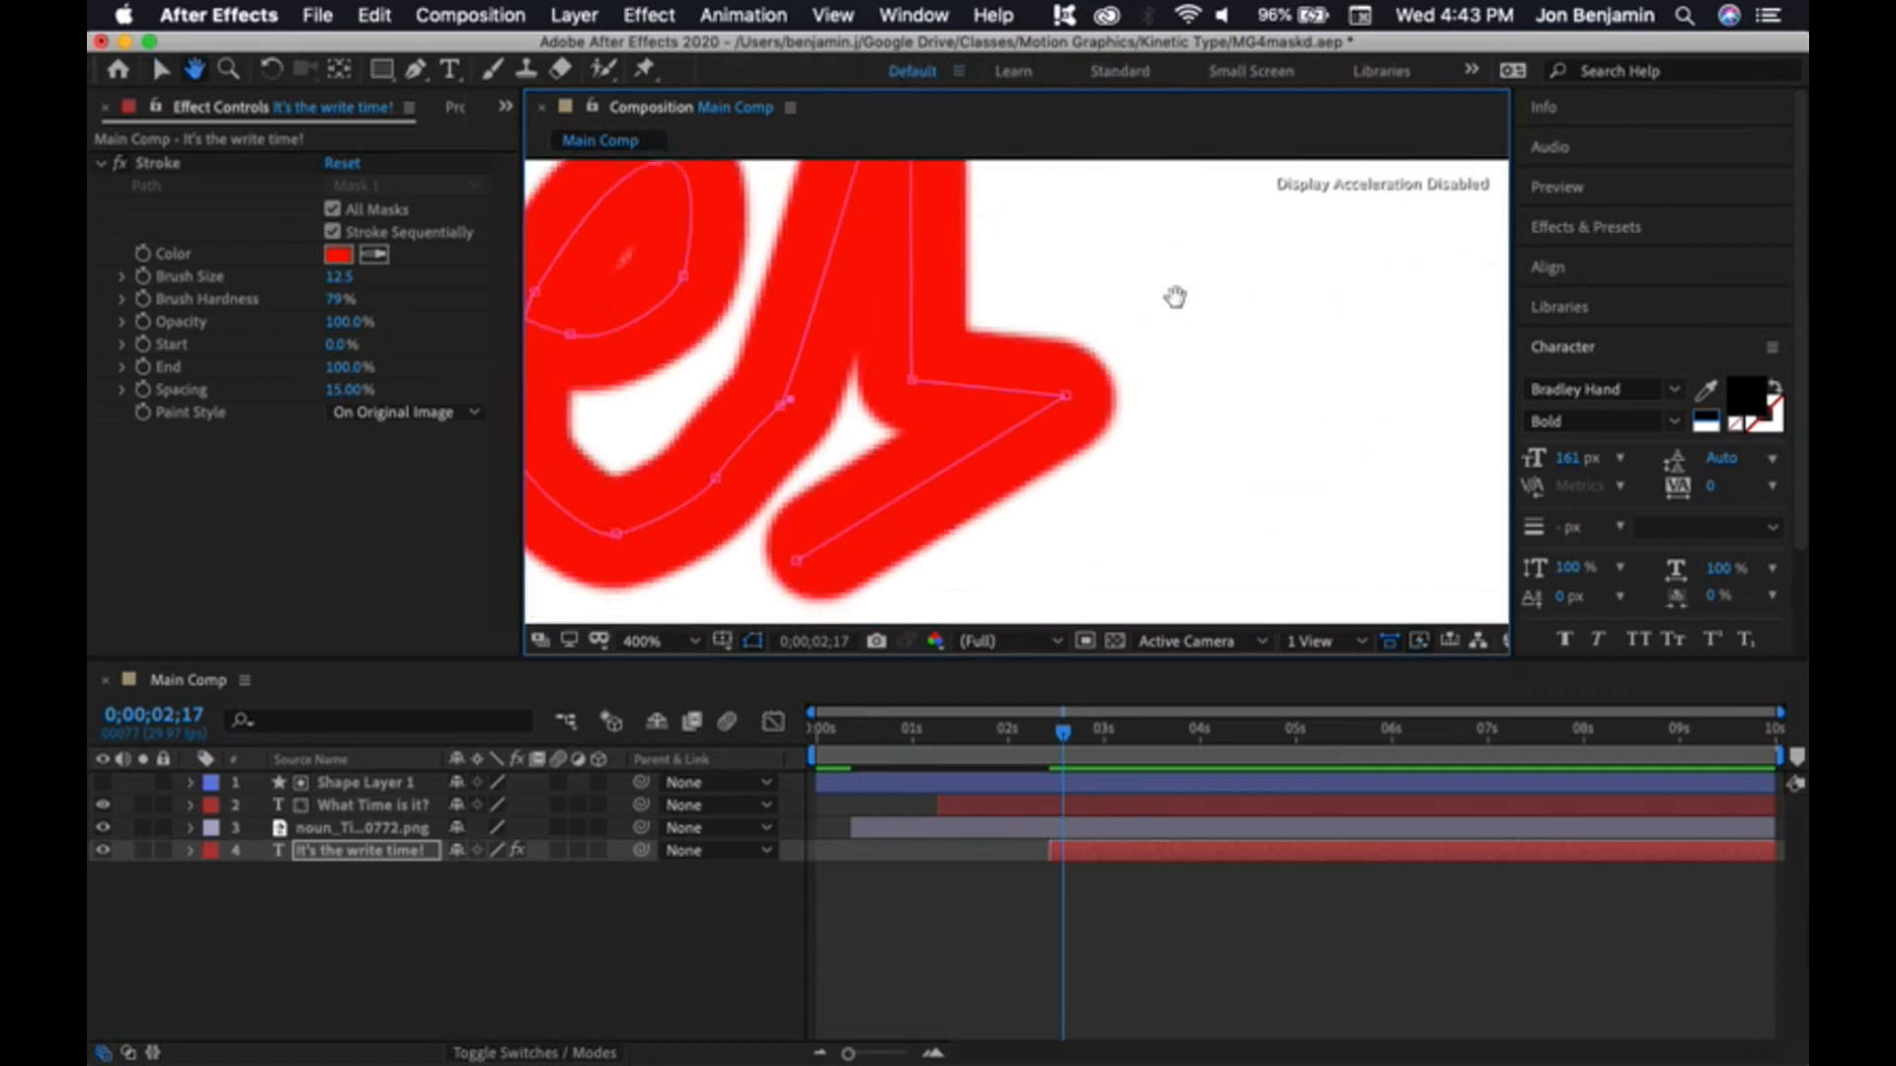
- Adjust the mask path on the t of "time", then deselect the text layer to check the stroke's coverage across the phrase
{"action": "key", "text": "comma"}
{"action": "key", "text": "comma"}
{"action": "key", "text": "comma"}
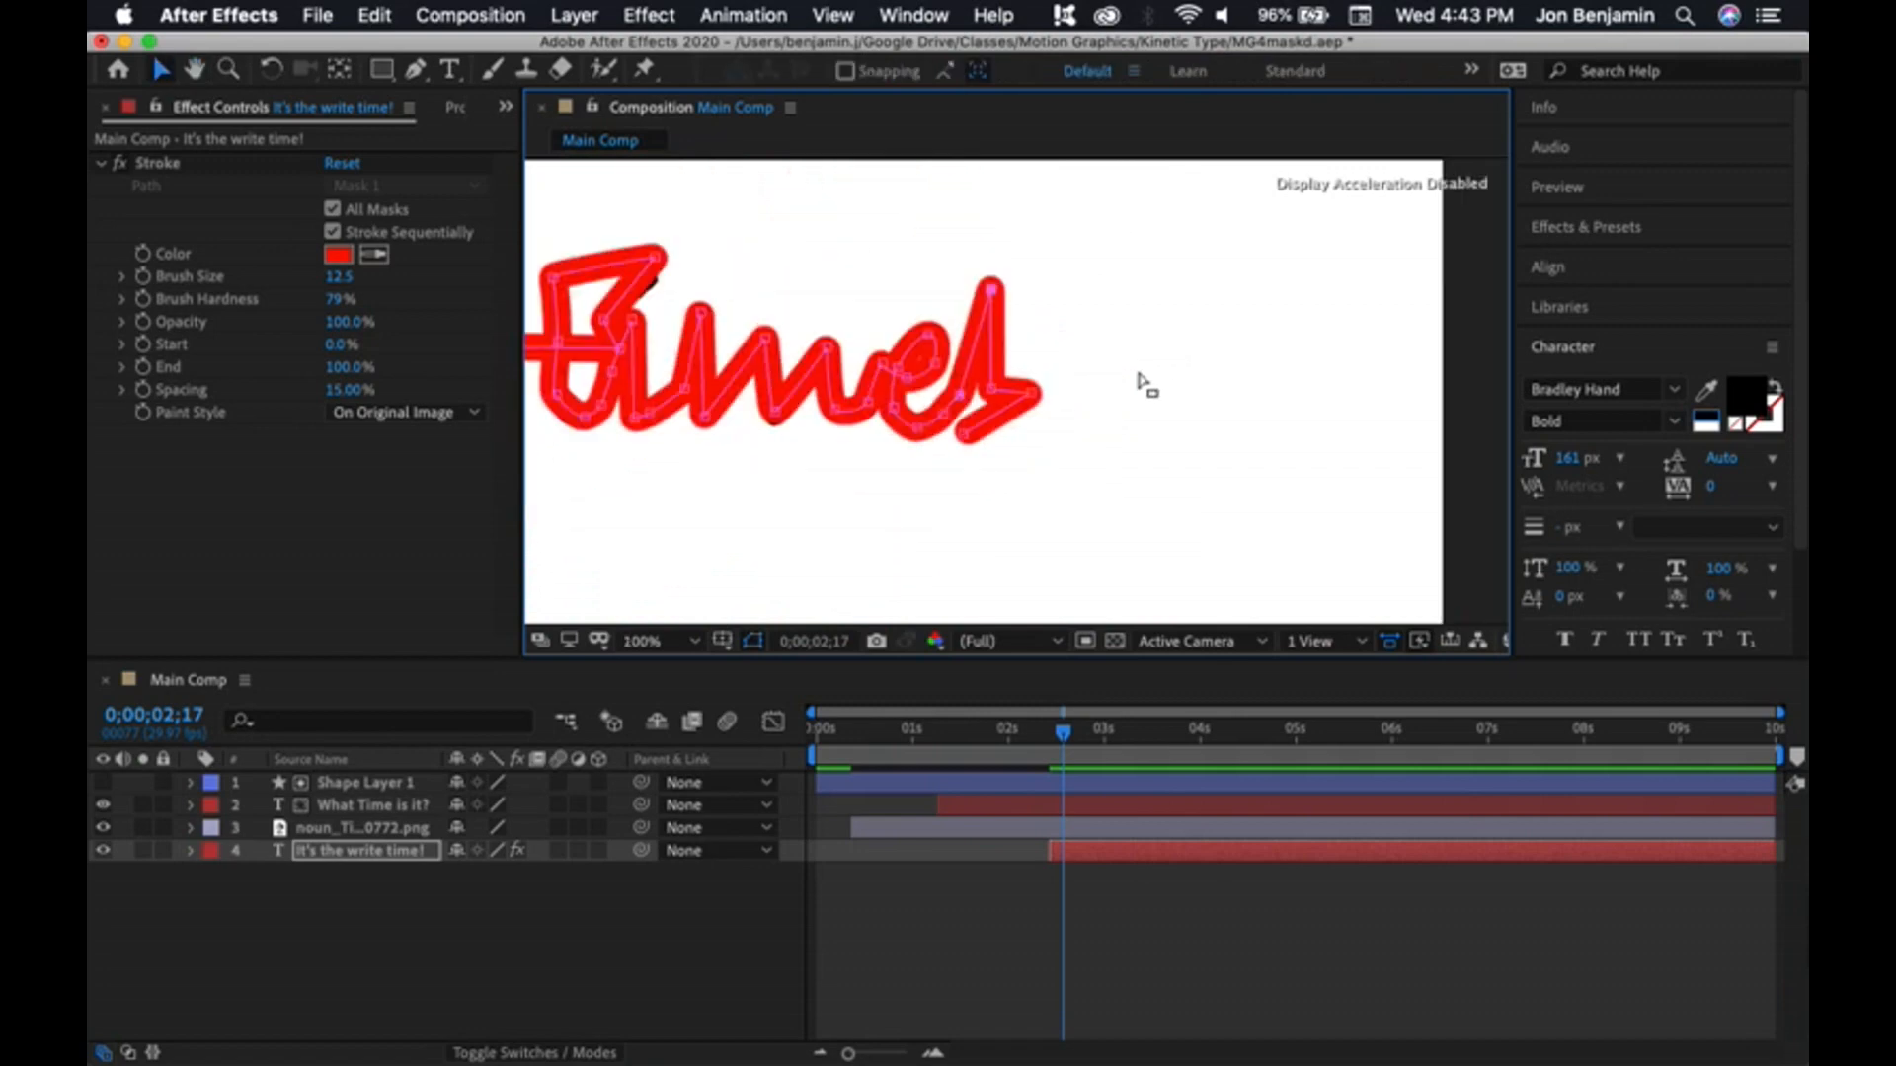
{"action": "key", "text": "space"}
{"action": "left_click_drag", "start_coordinate": [738, 454], "coordinate": [780, 457]}
{"action": "left_click_drag", "start_coordinate": [881, 336], "coordinate": [891, 321]}
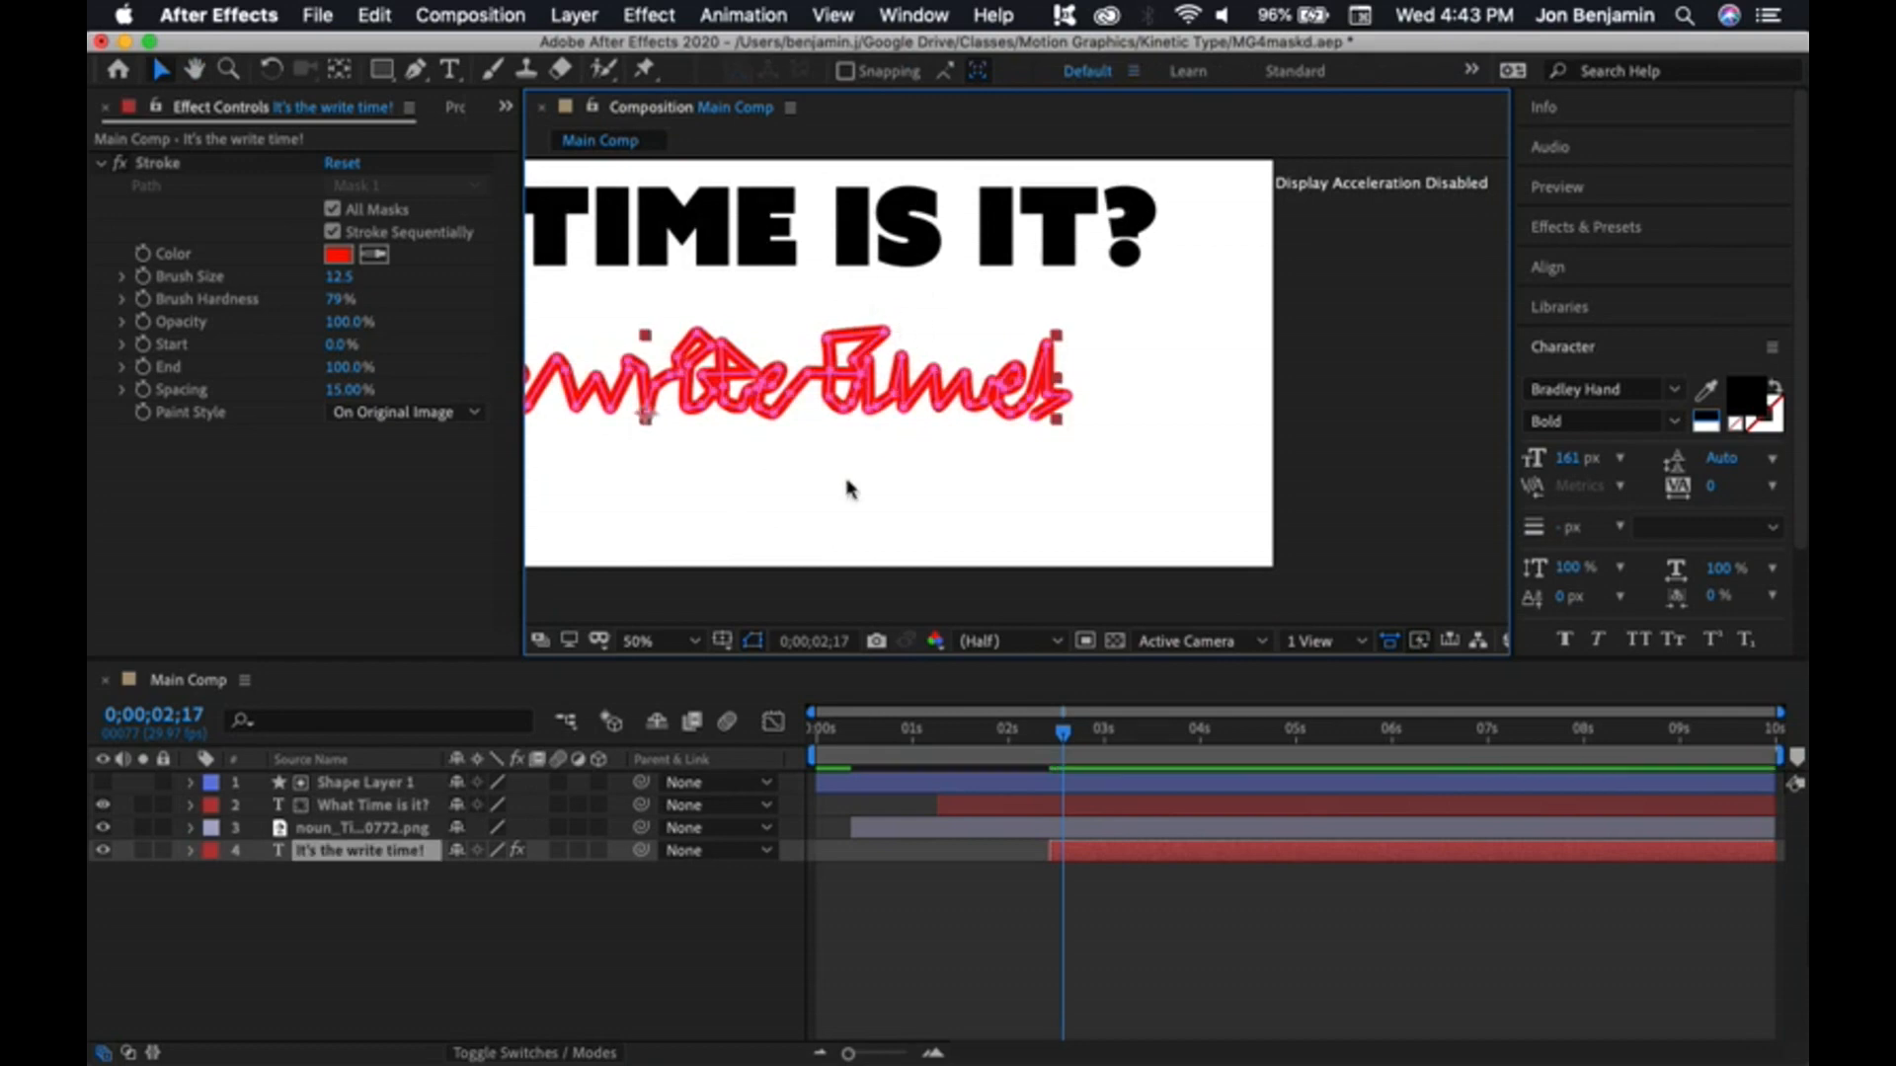
{"action": "key", "text": "space"}
{"action": "left_click_drag", "start_coordinate": [846, 491], "coordinate": [1198, 499]}
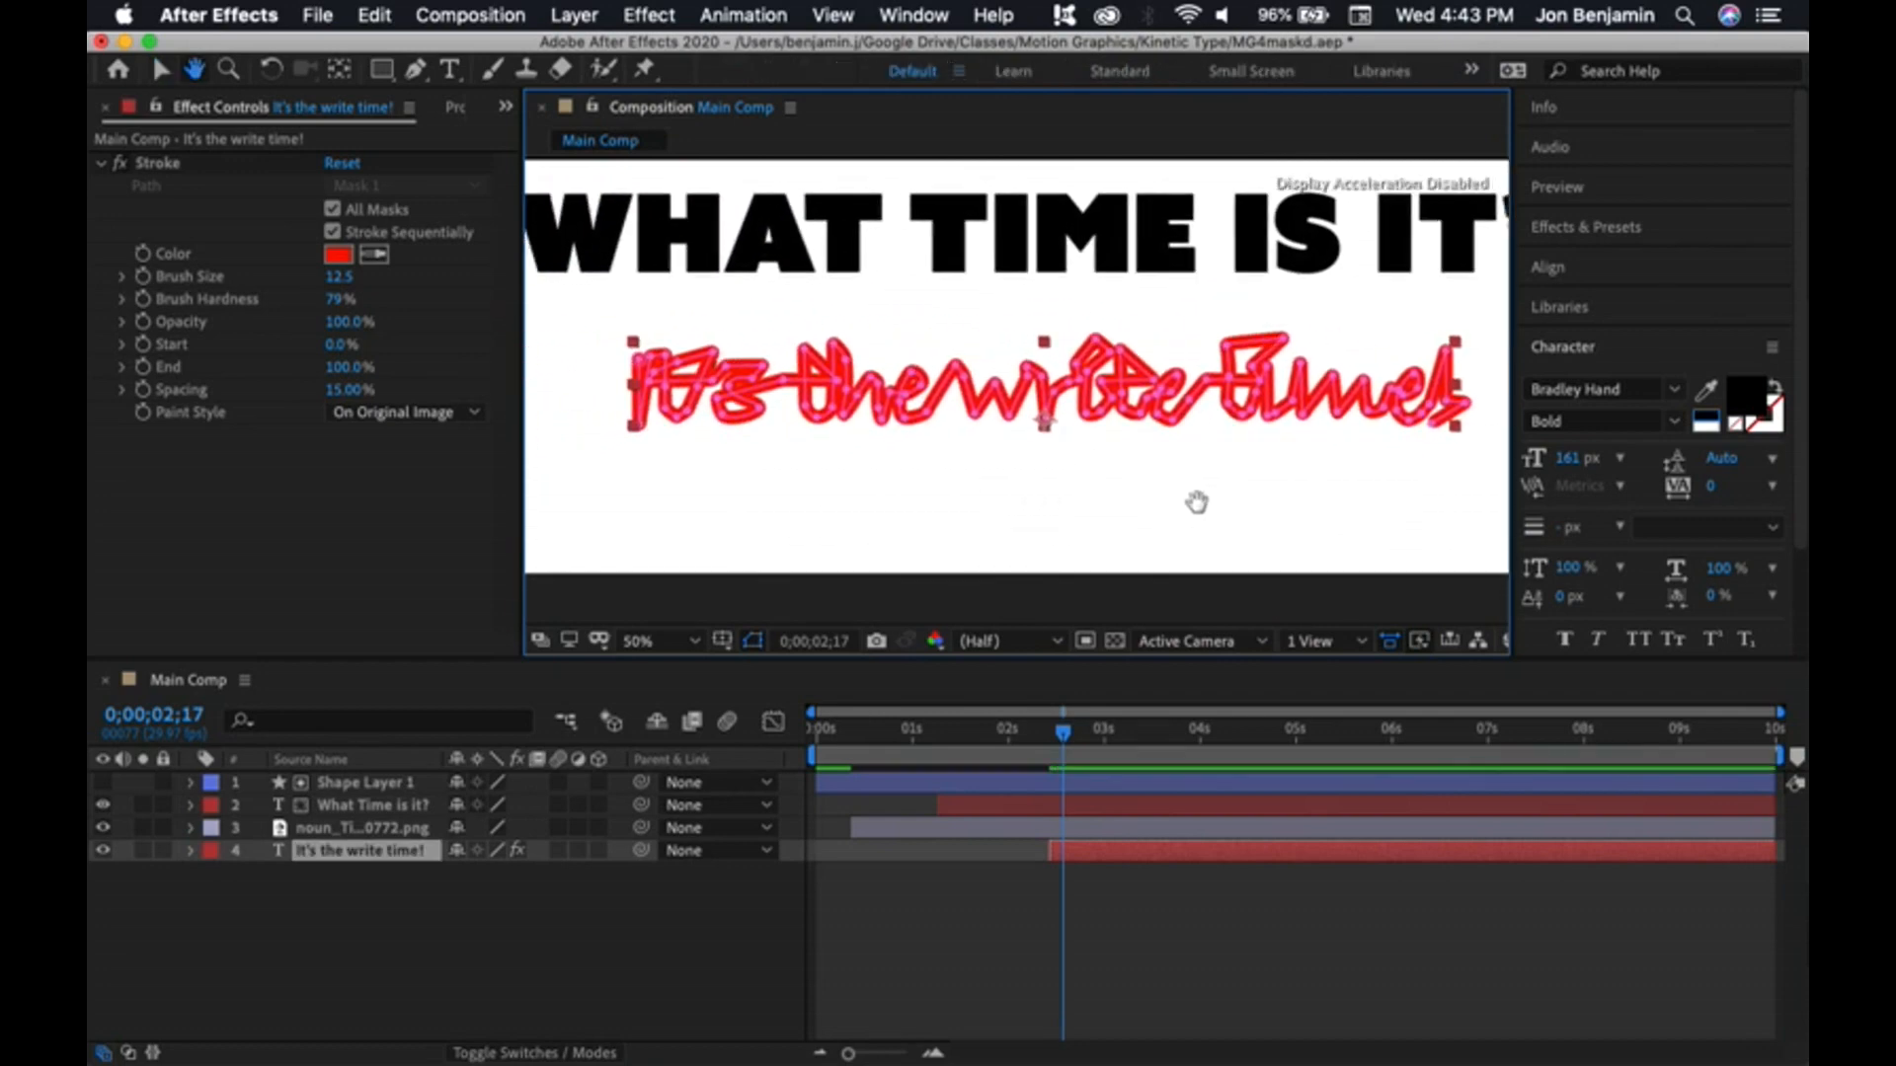
{"action": "left_click", "coordinate": [631, 539]}
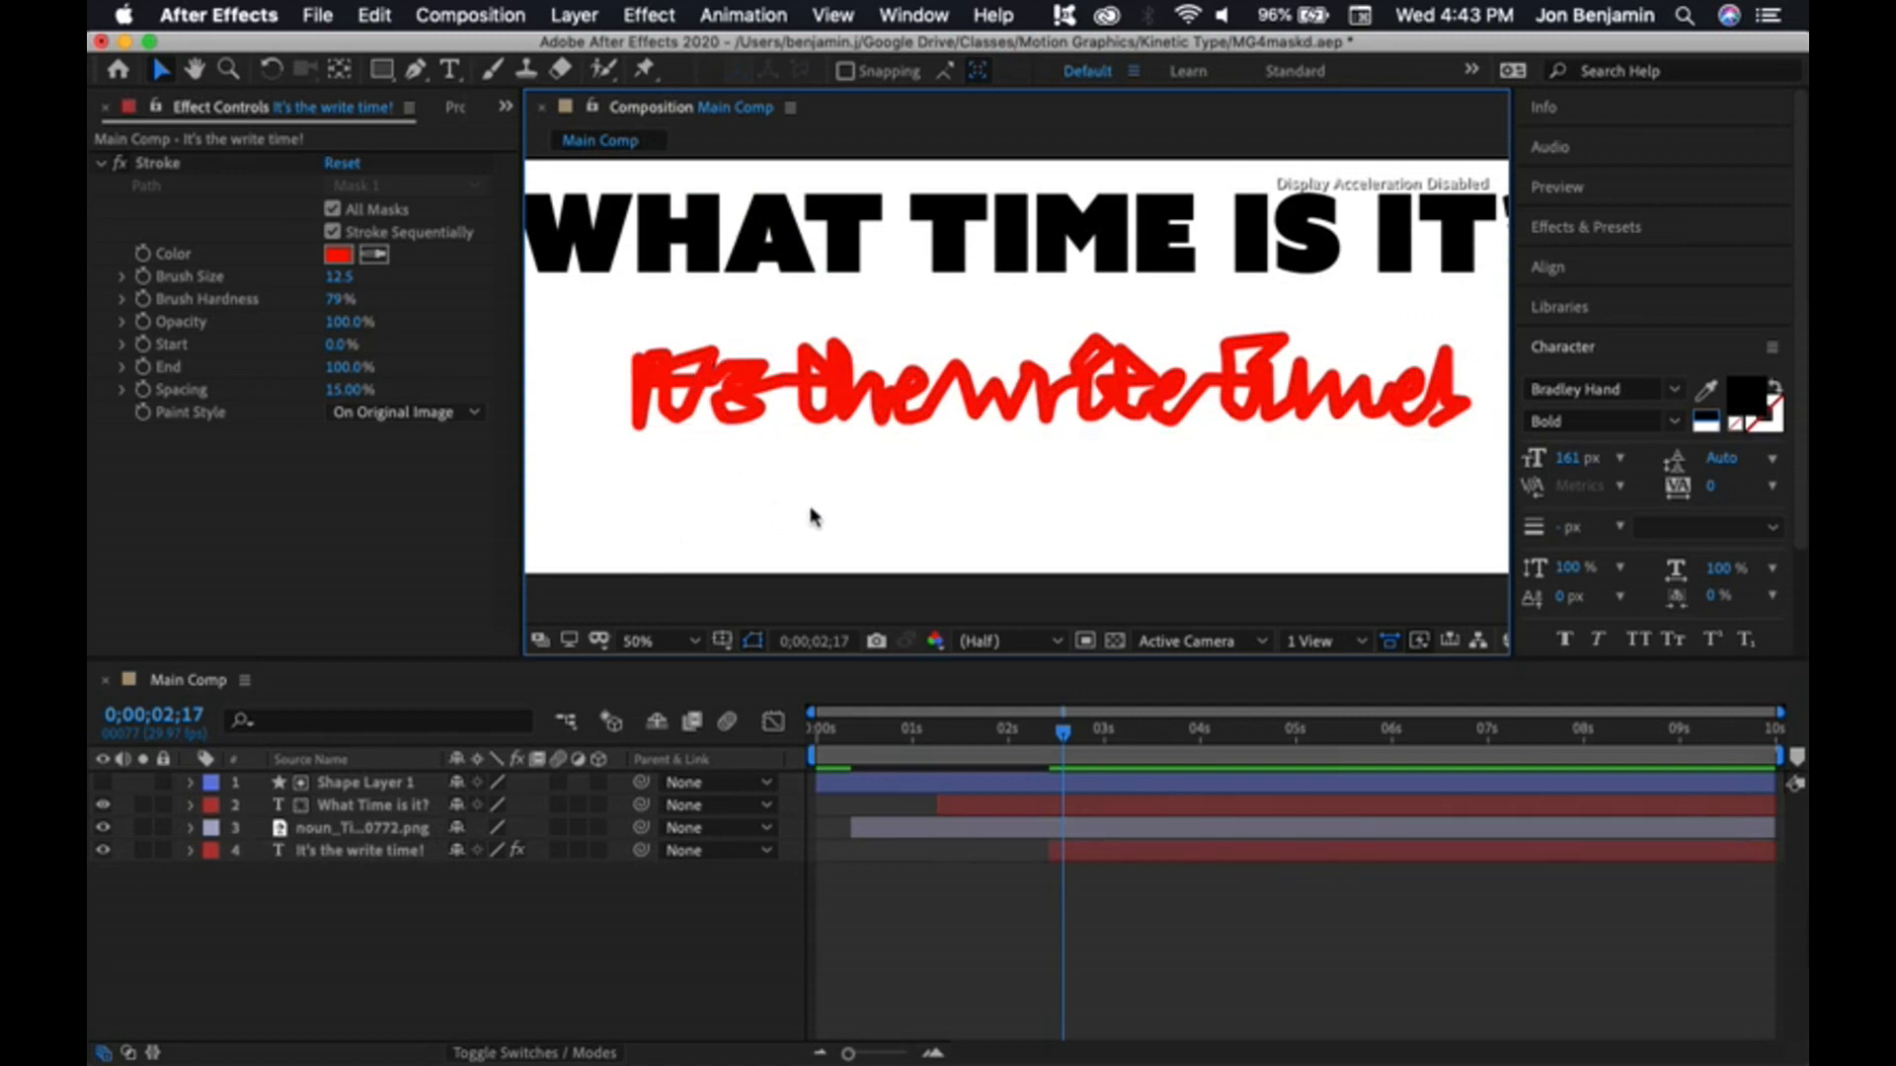
{"action": "left_click_drag", "start_coordinate": [1035, 538], "coordinate": [986, 542]}
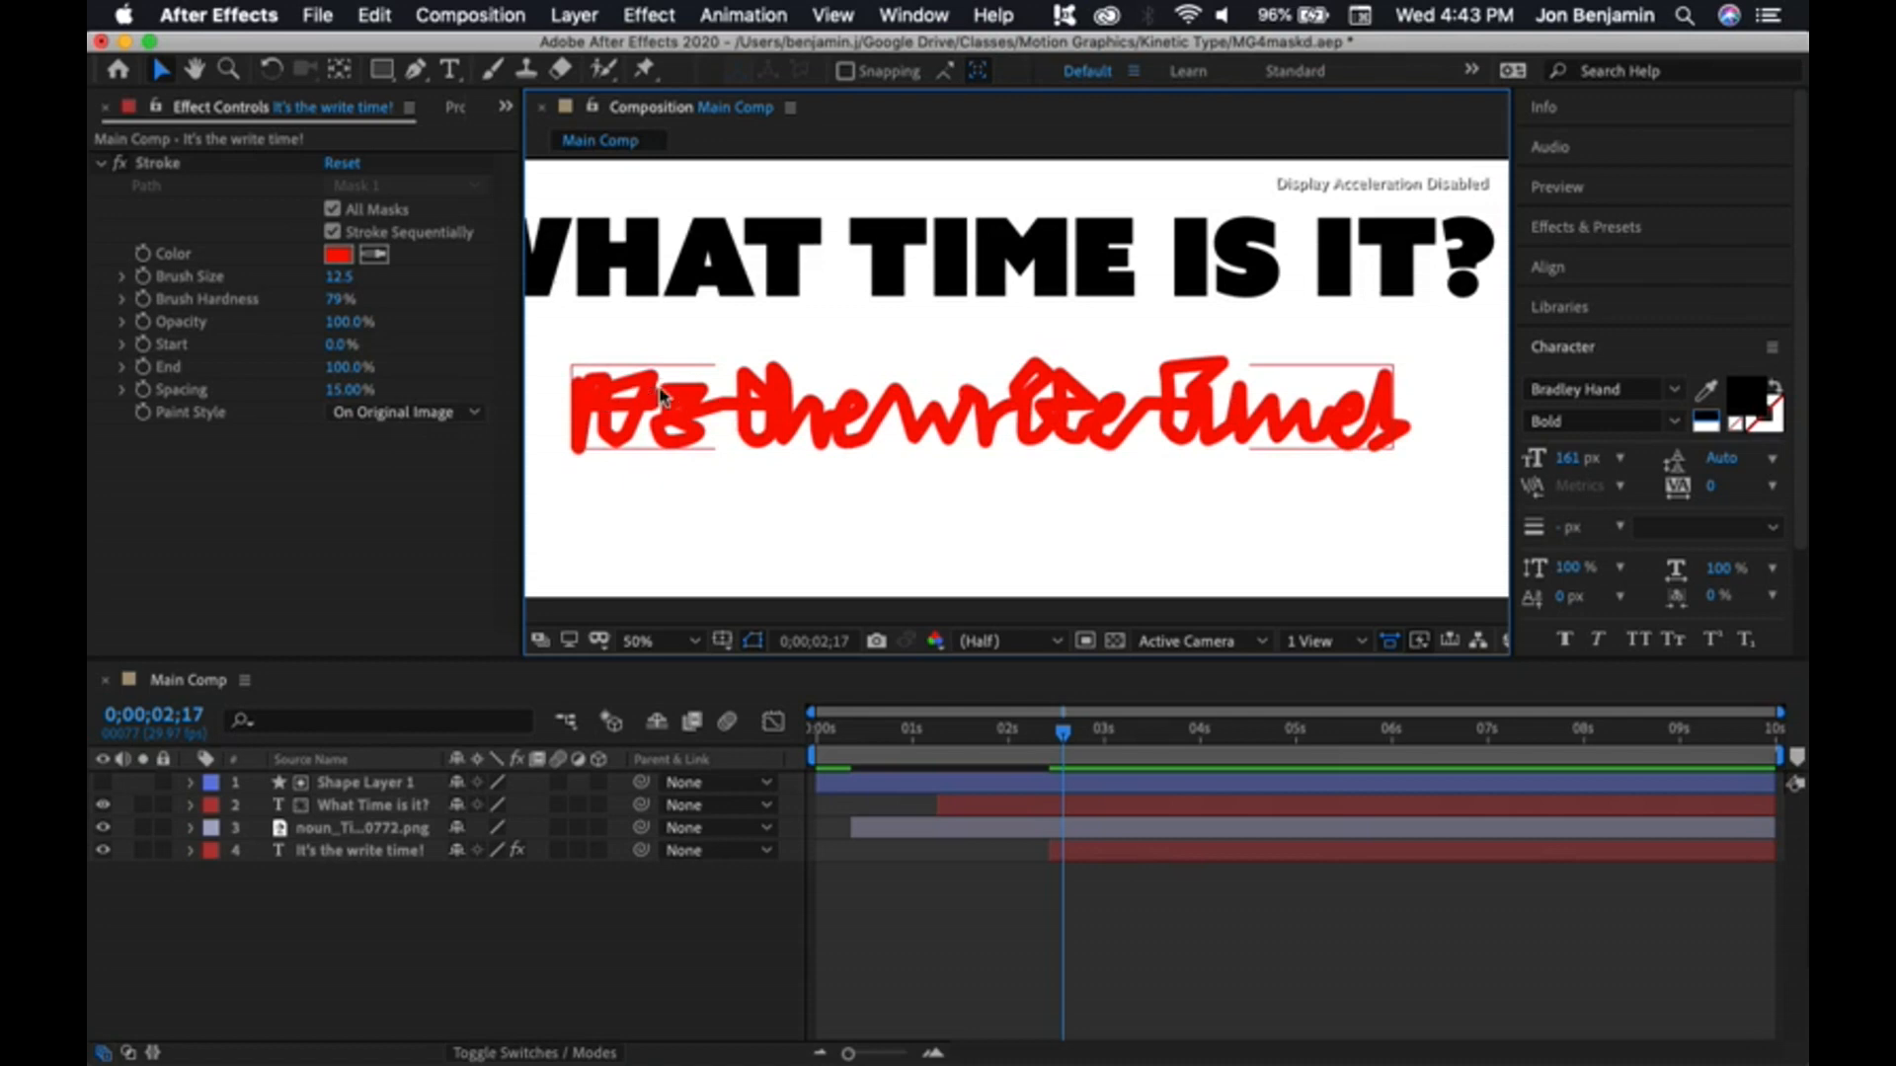
- Set the Stroke effect's paint style to Reveal Original Image
{"action": "left_click", "coordinate": [399, 412]}
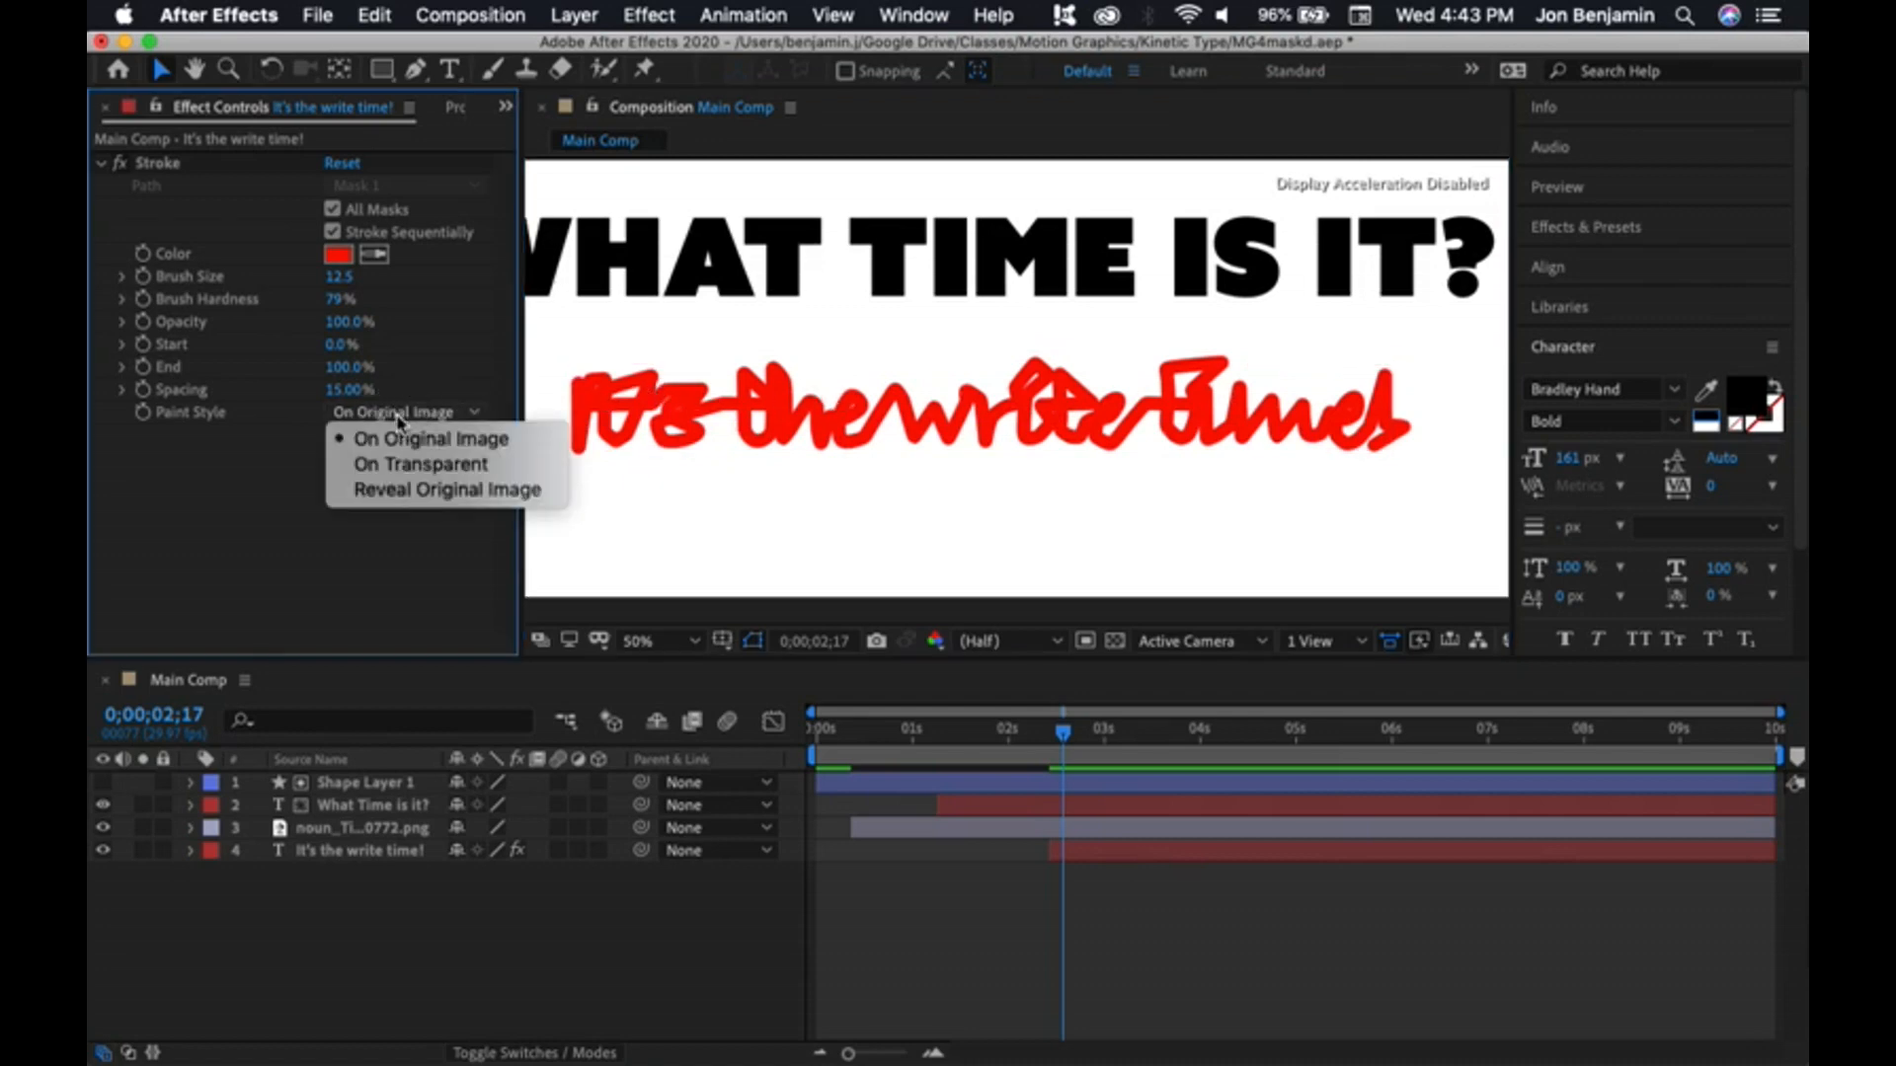
{"action": "left_click", "coordinate": [405, 491]}
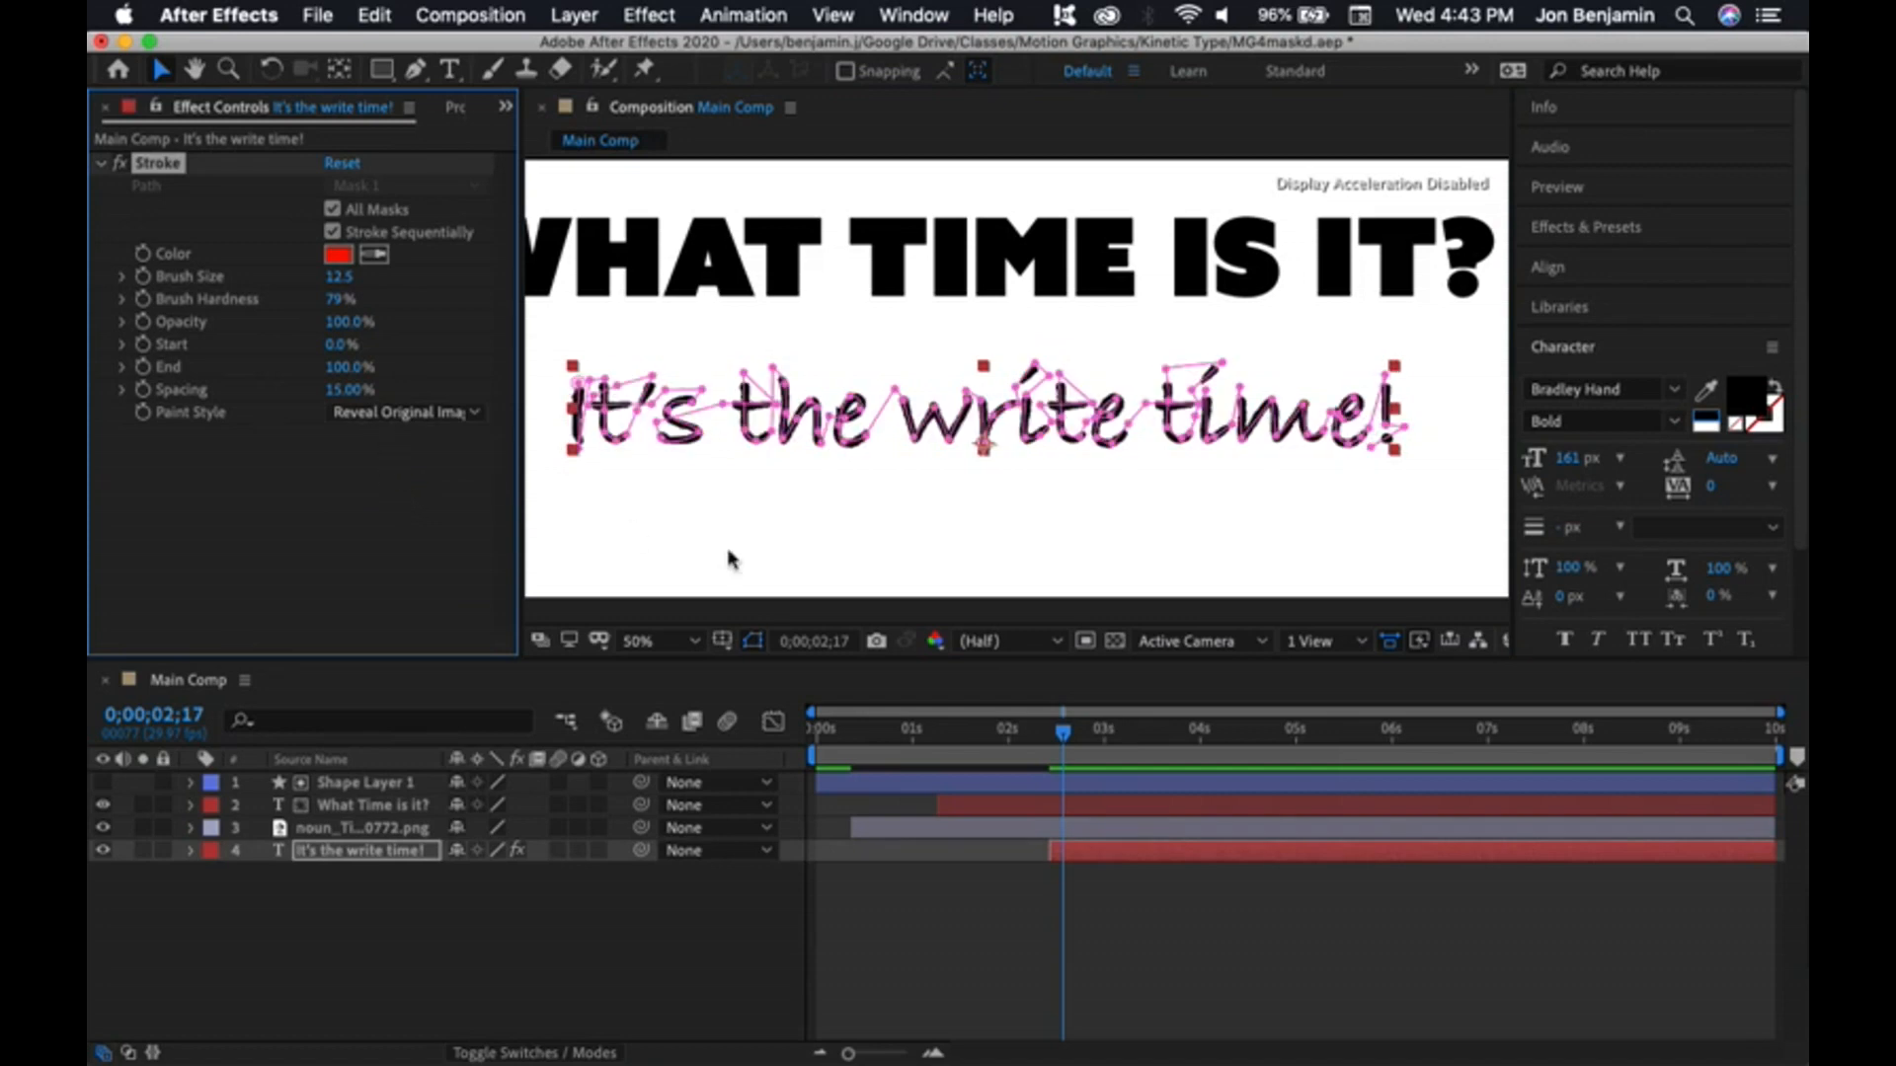
- Keyframe the Stroke effect's End at 100% at 0;00;02;17 and at 0% at 0;00;04;01
{"action": "left_click", "coordinate": [144, 368]}
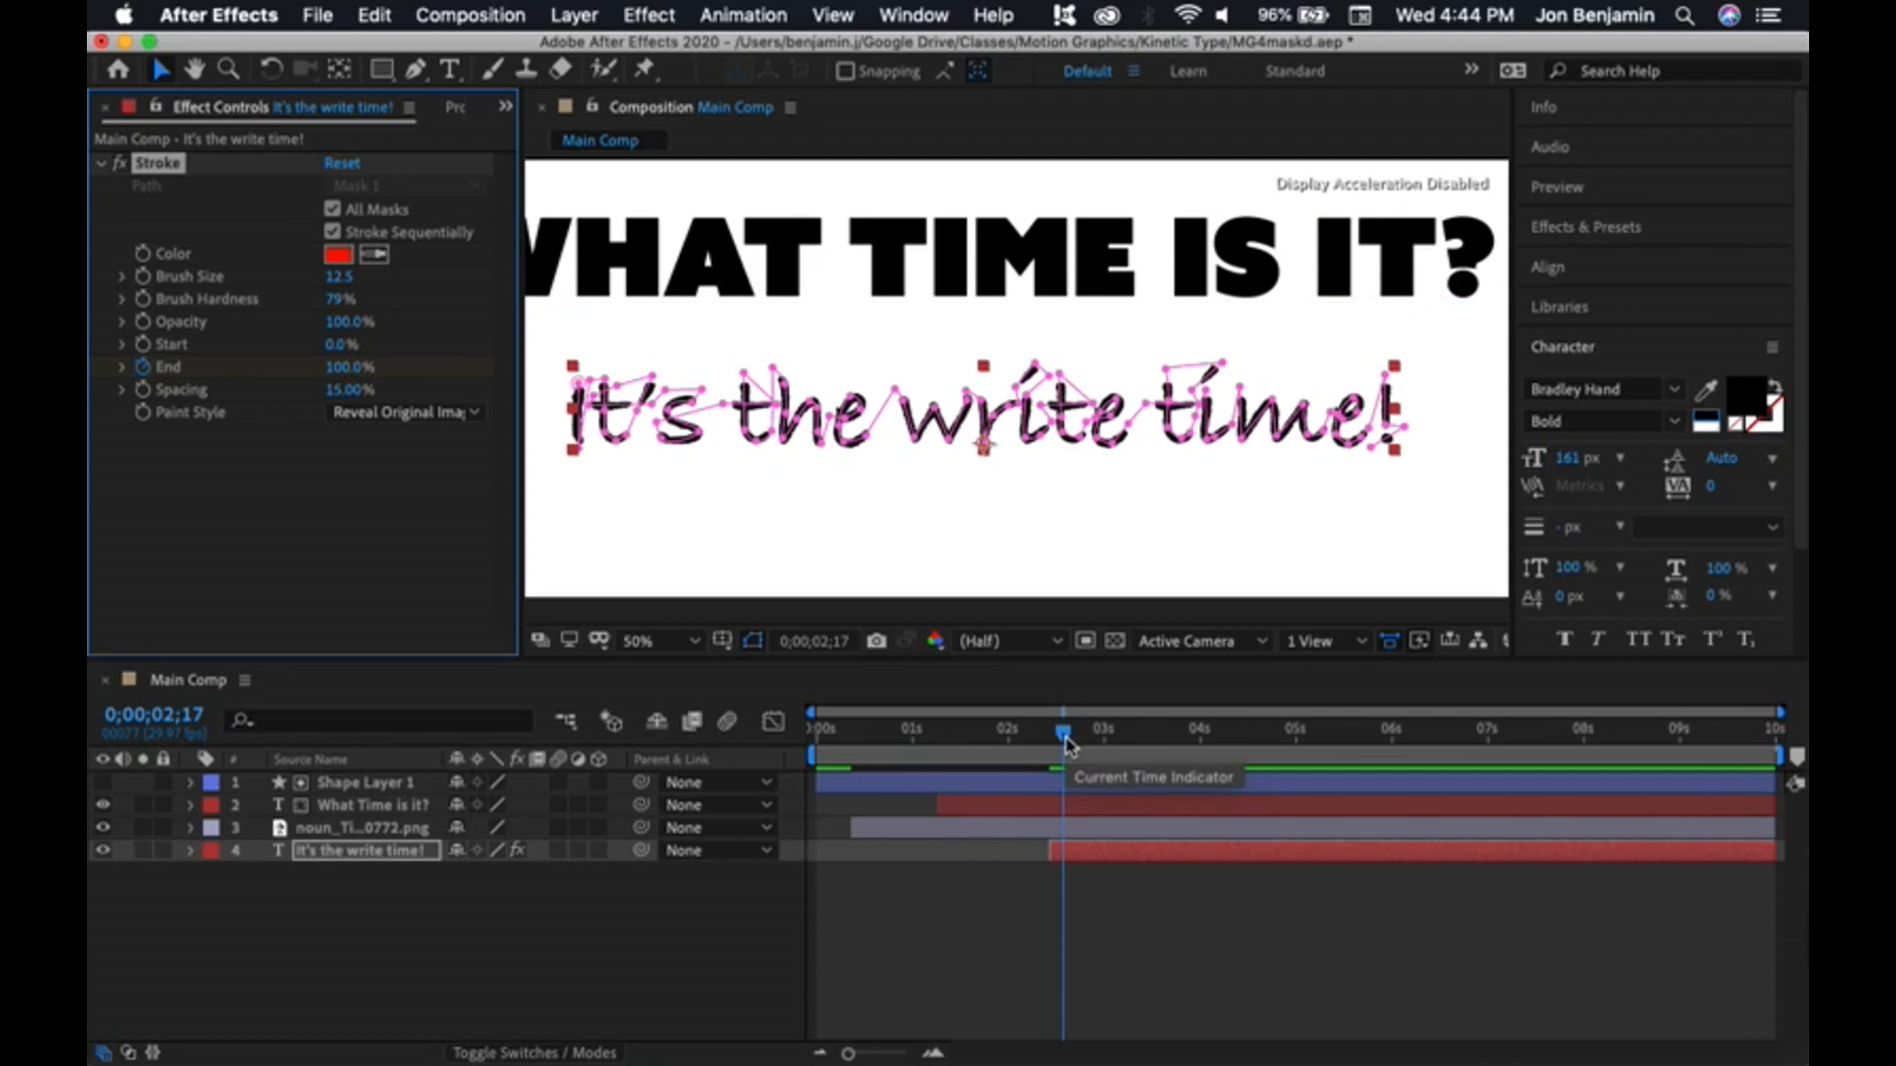
{"action": "left_click_drag", "start_coordinate": [1066, 746], "coordinate": [1196, 742]}
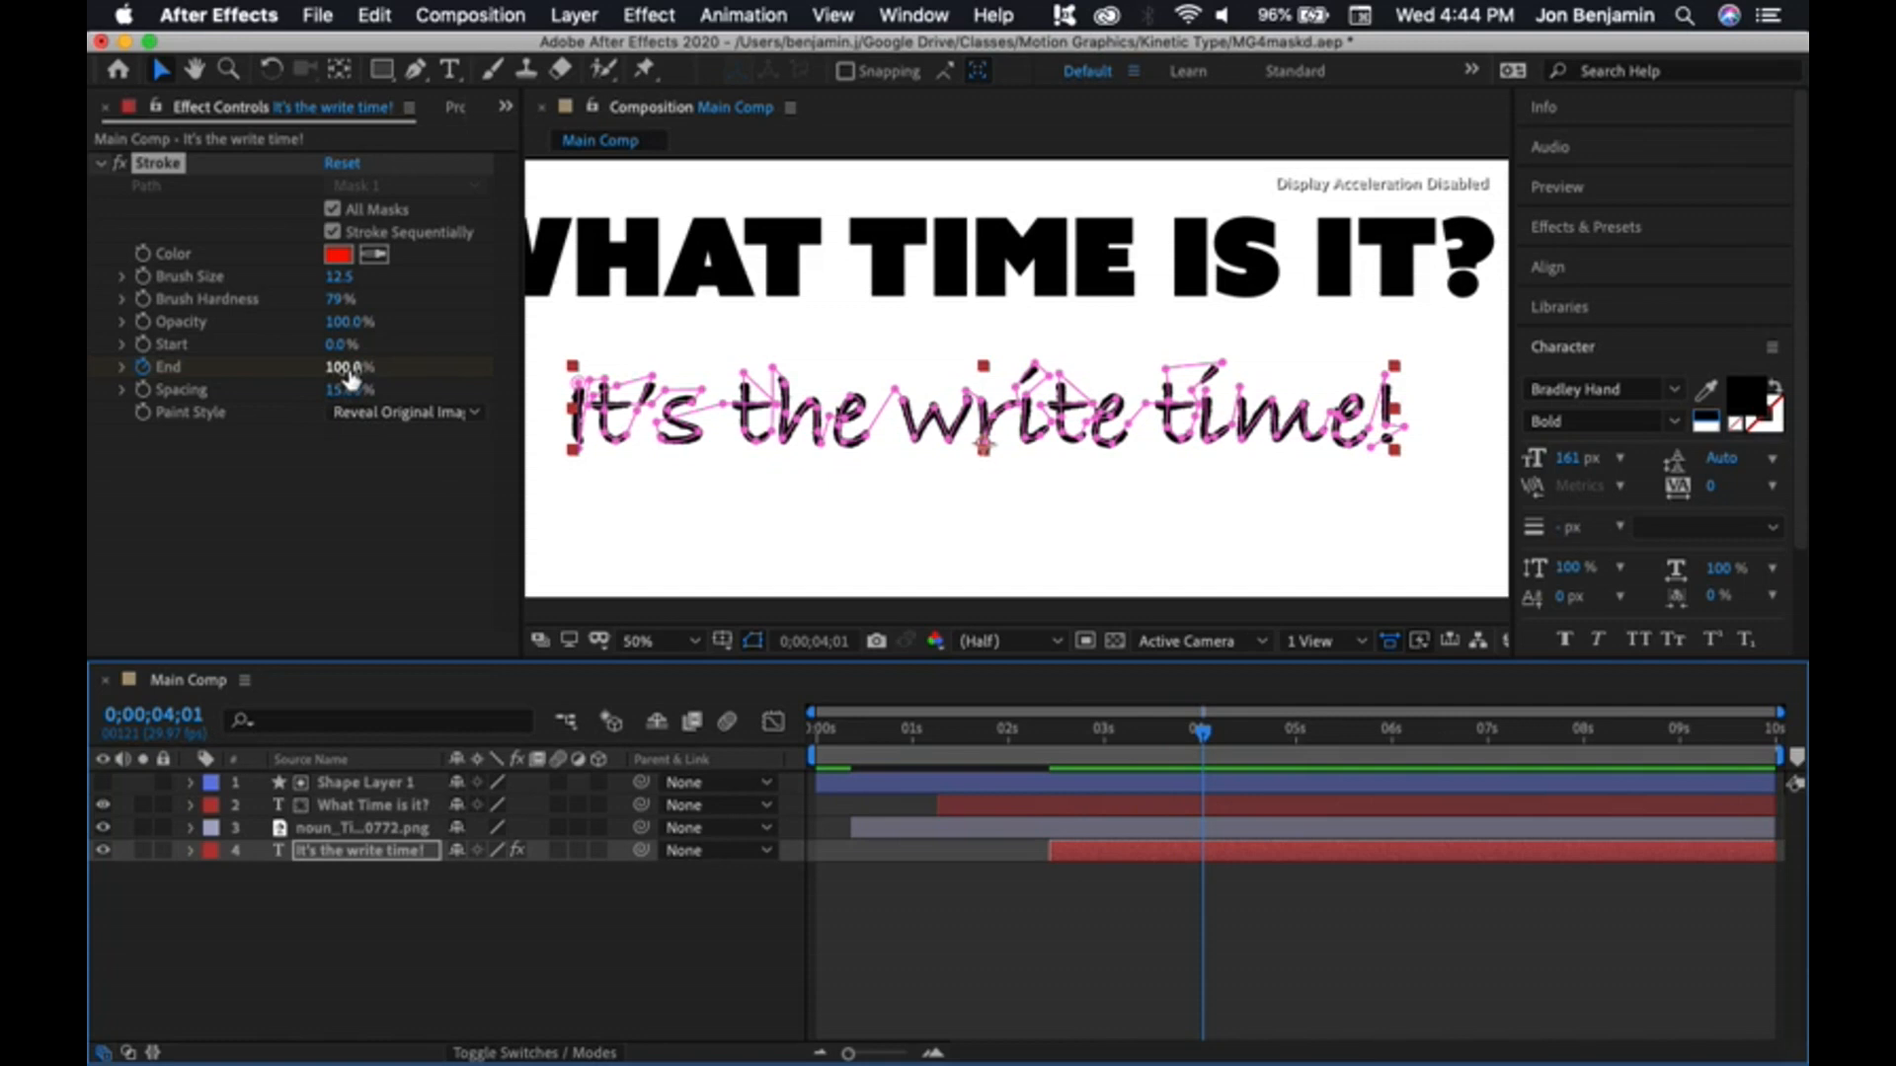
{"action": "left_click_drag", "start_coordinate": [348, 378], "coordinate": [169, 389]}
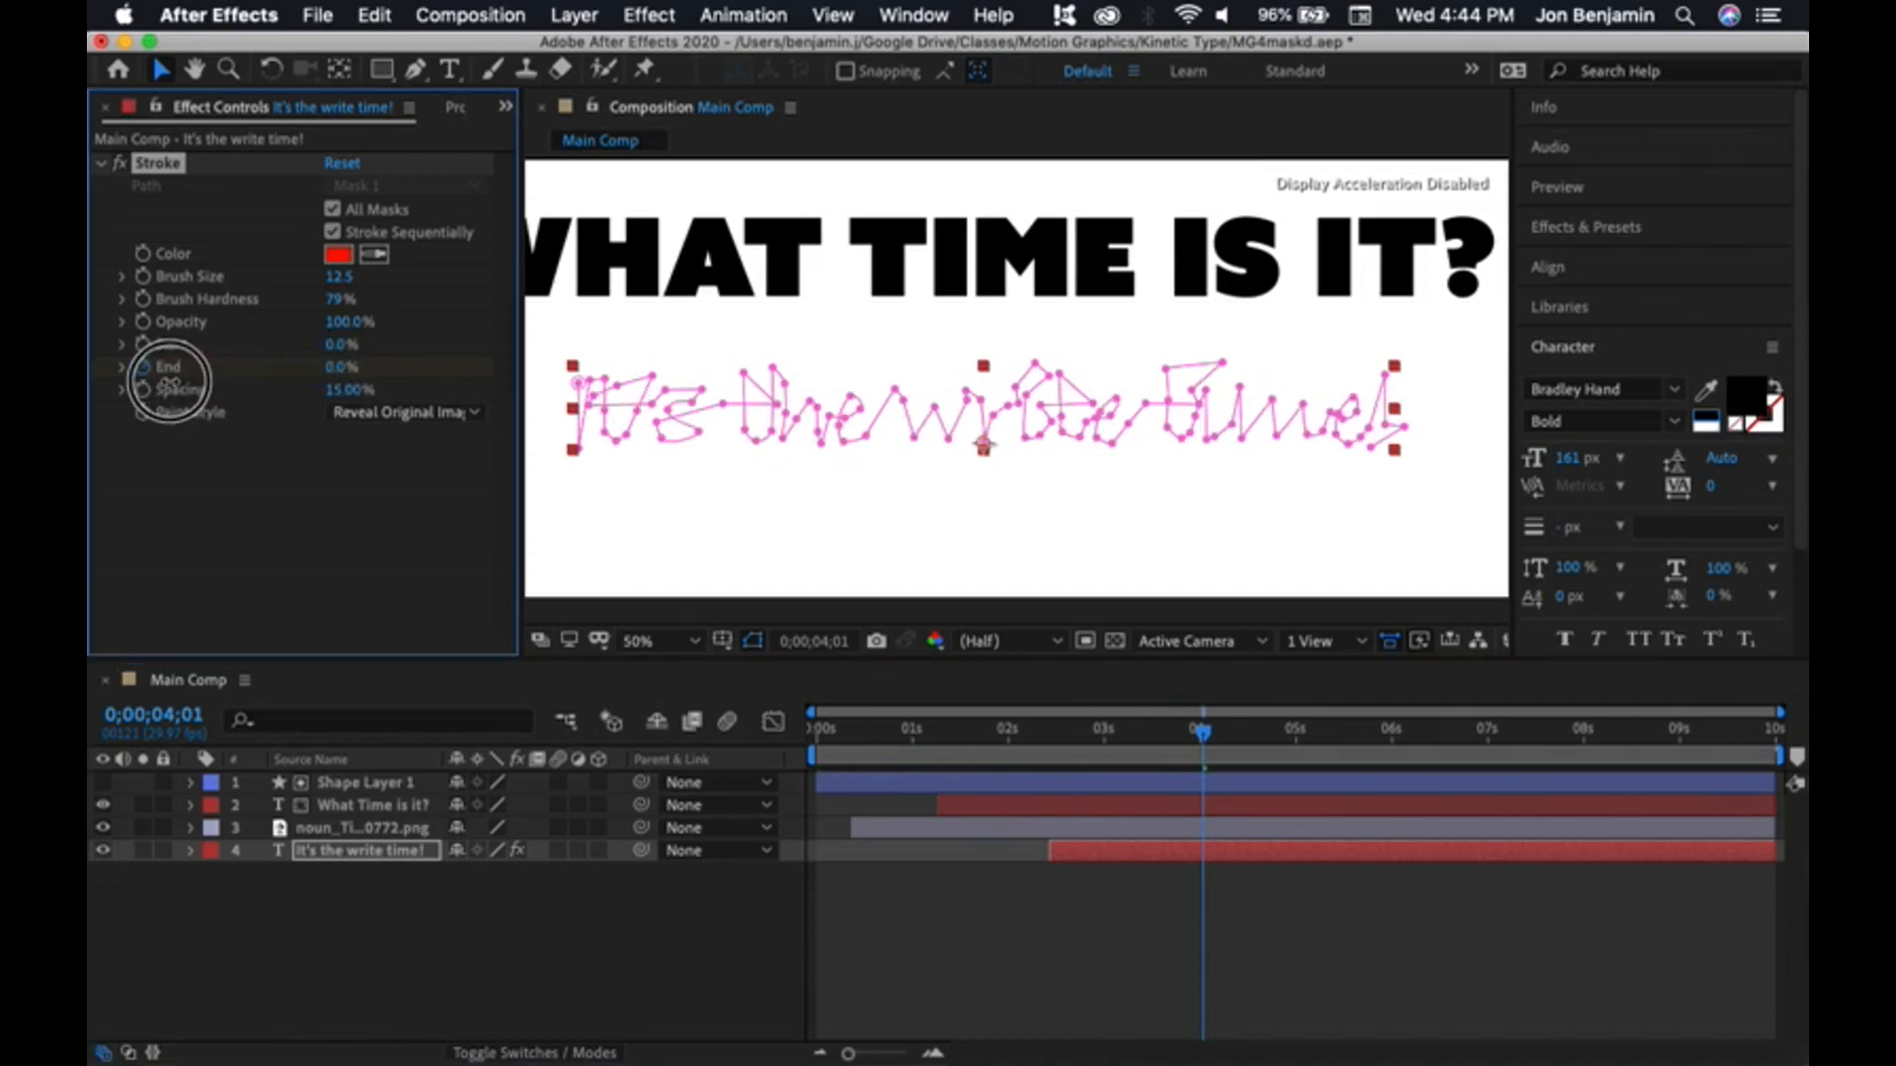
- Preview the Stroke animation from 0;00;02;14, then return the playhead to 0;00;02;16
{"action": "left_click_drag", "start_coordinate": [1203, 735], "coordinate": [1053, 756]}
{"action": "key", "text": "space"}
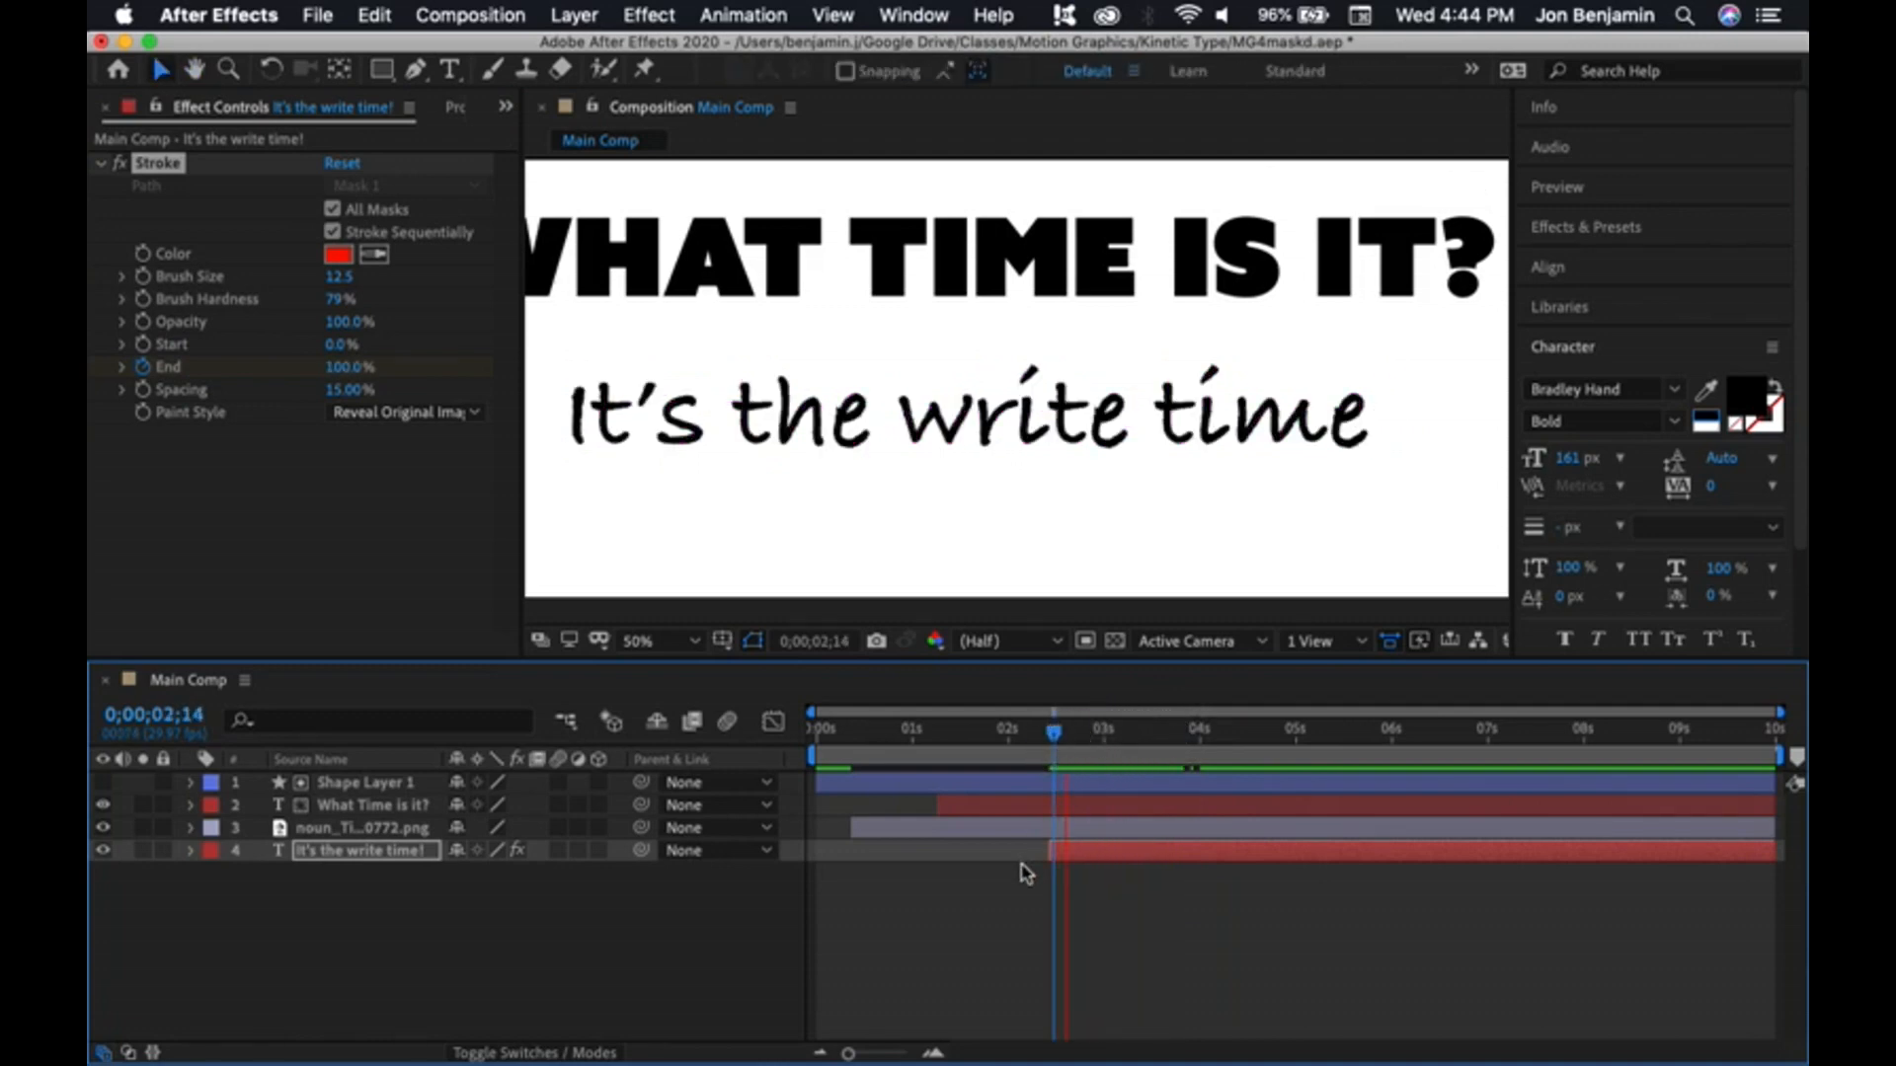
{"action": "key", "text": "space"}
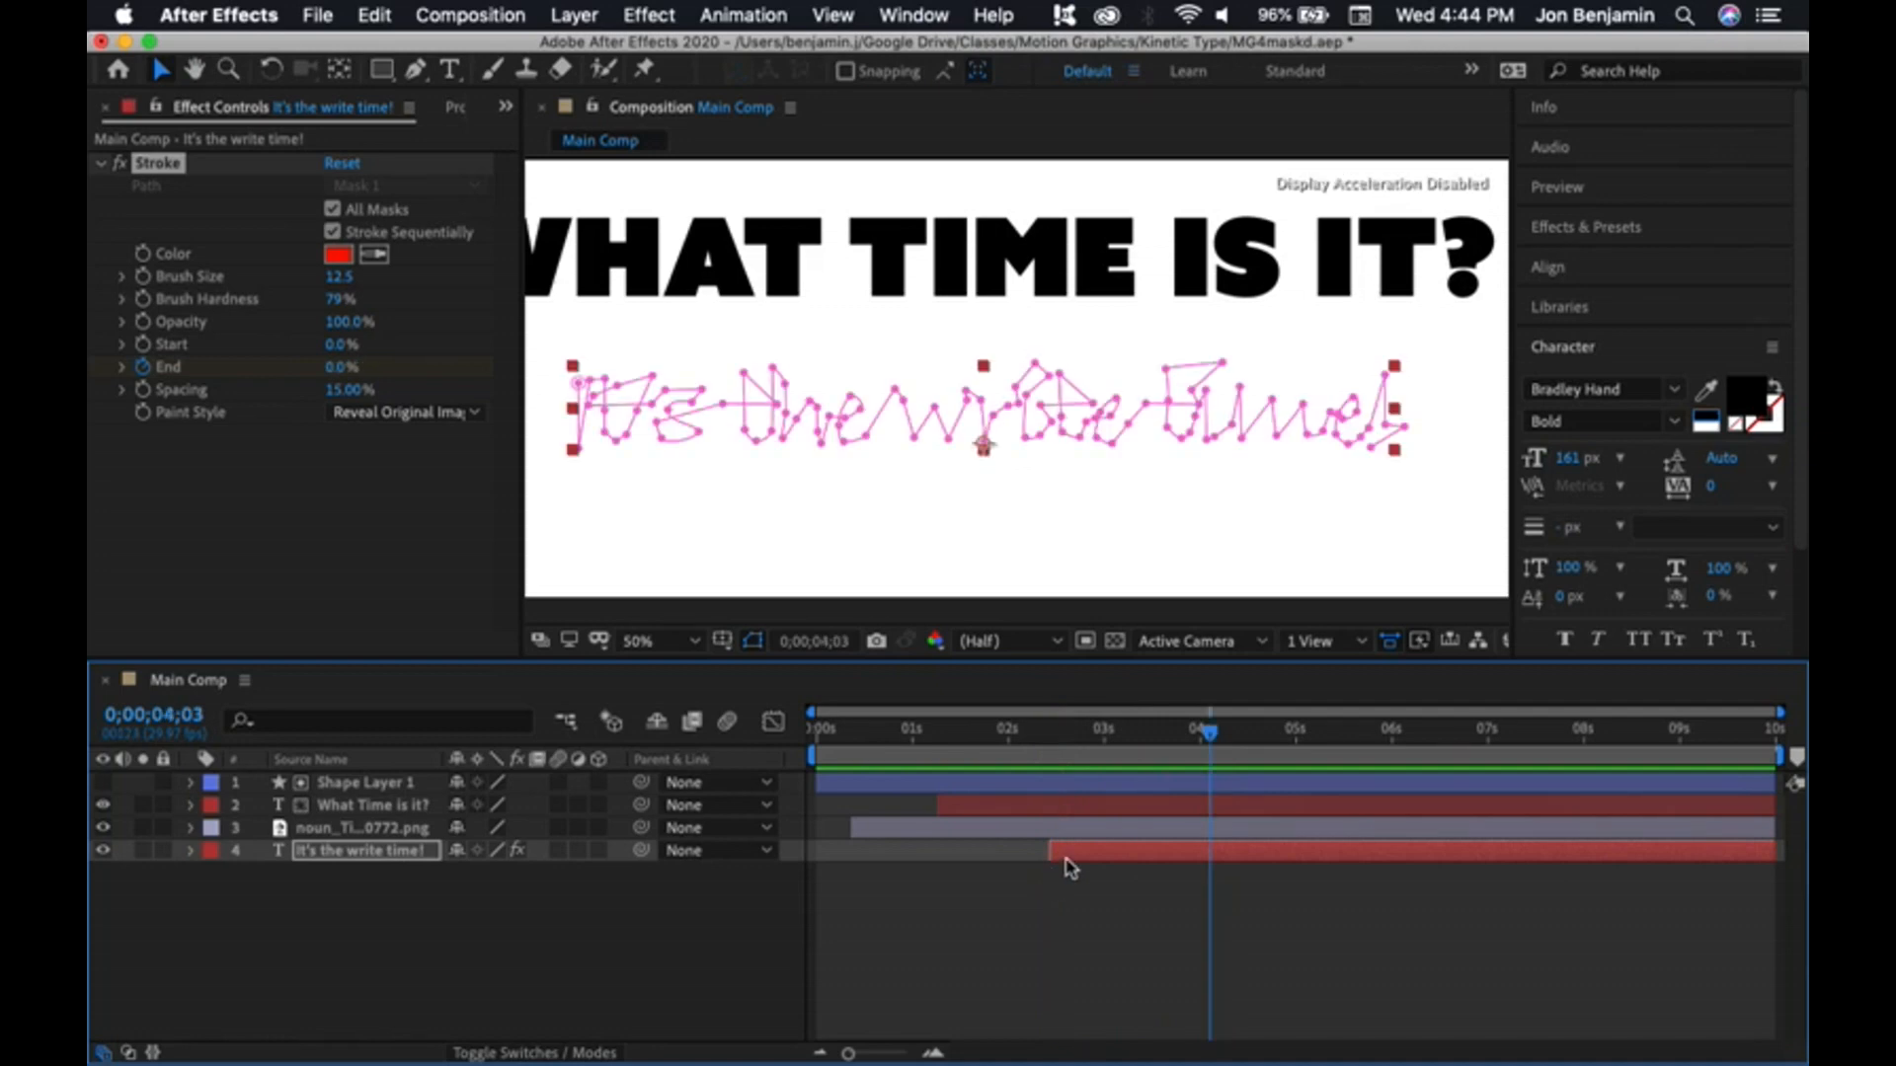
{"action": "left_click_drag", "start_coordinate": [1215, 736], "coordinate": [1060, 766]}
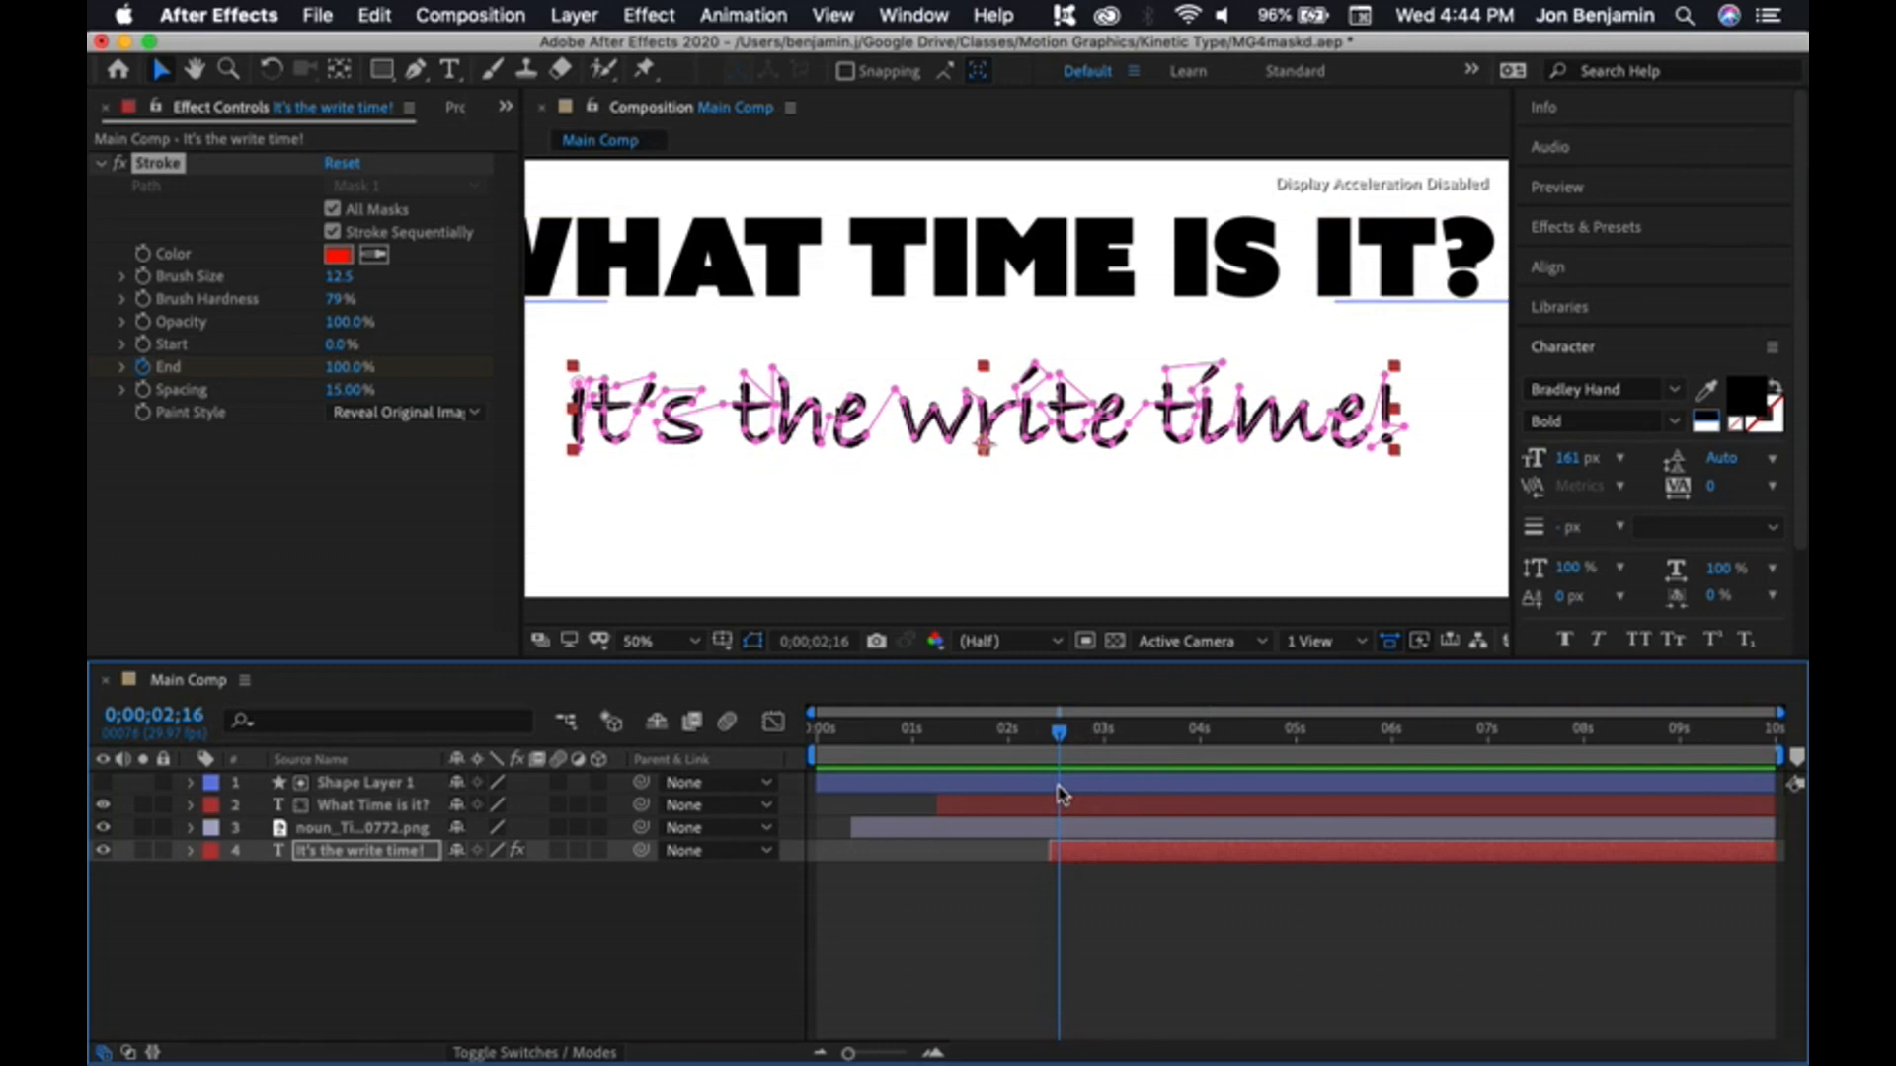
- Select both End keyframes of the text layer's Stroke effect and time-reverse them
{"action": "left_click", "coordinate": [192, 851]}
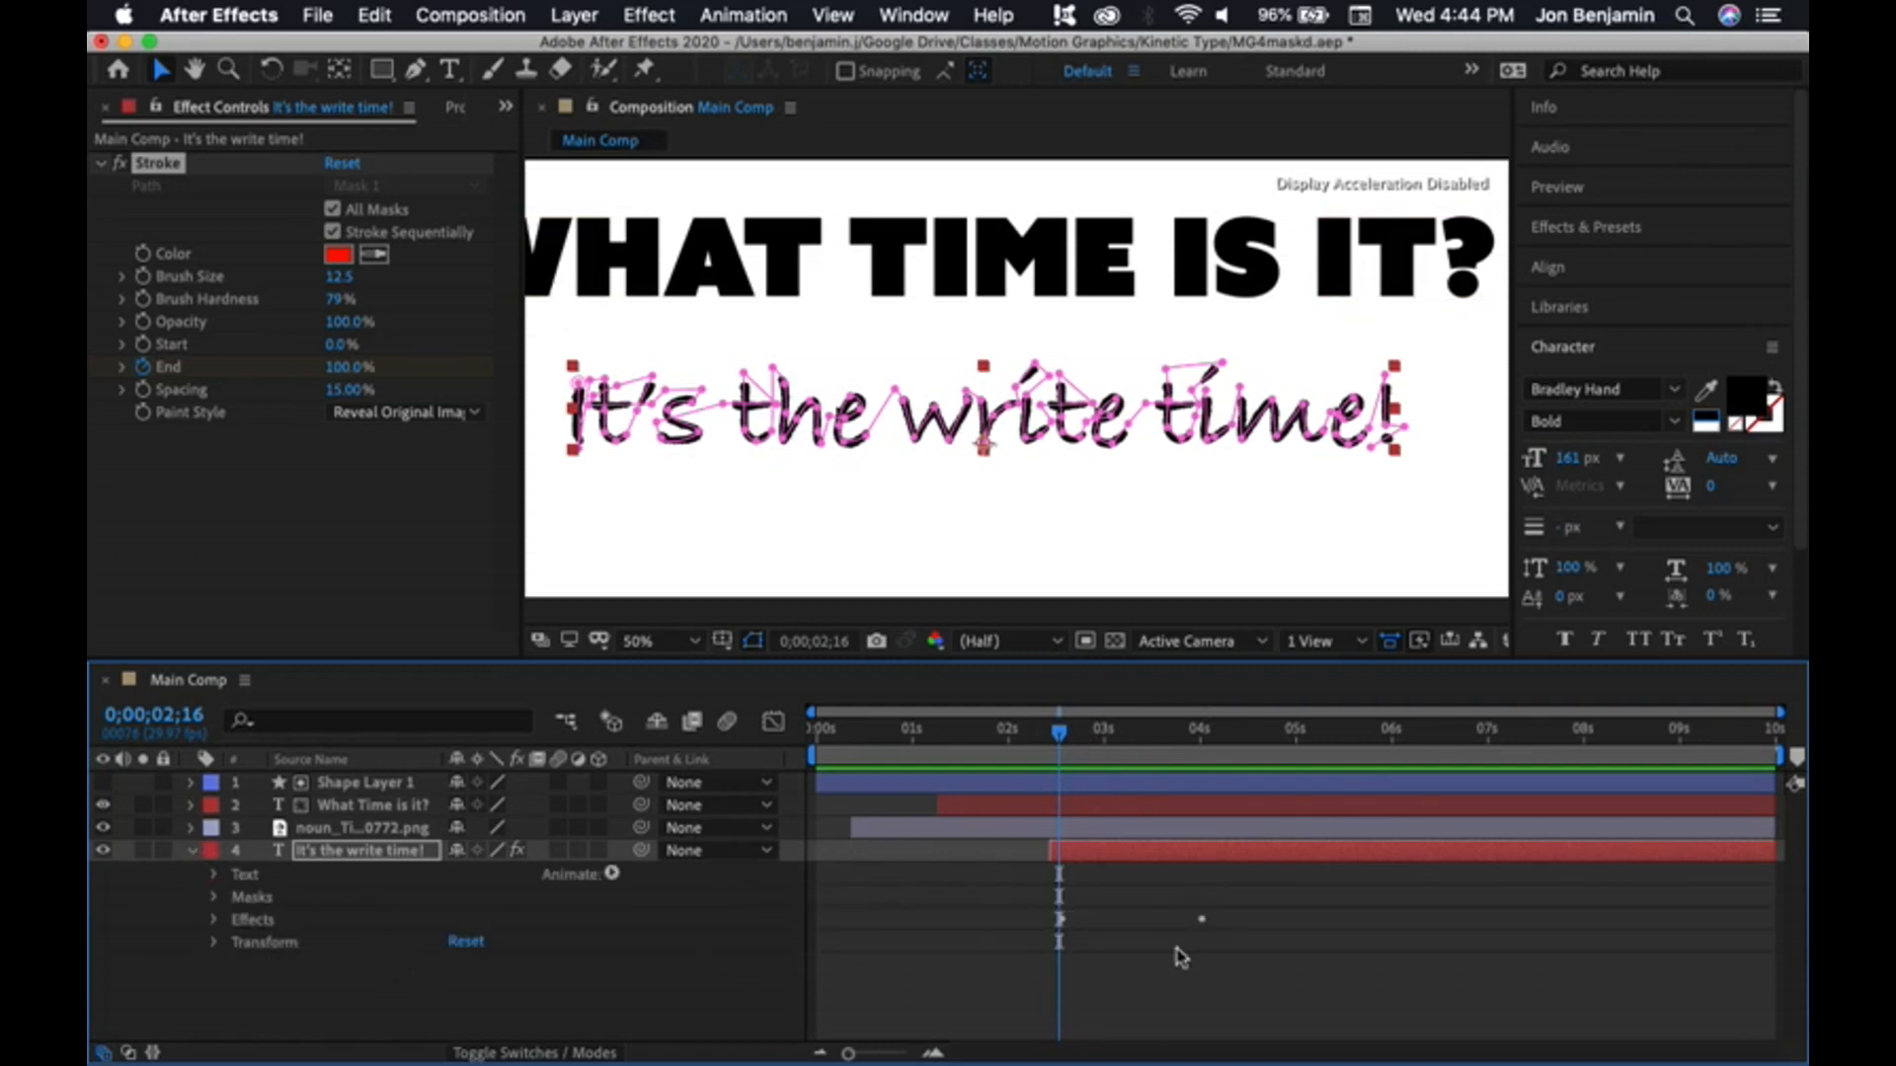
{"action": "left_click", "coordinate": [214, 920]}
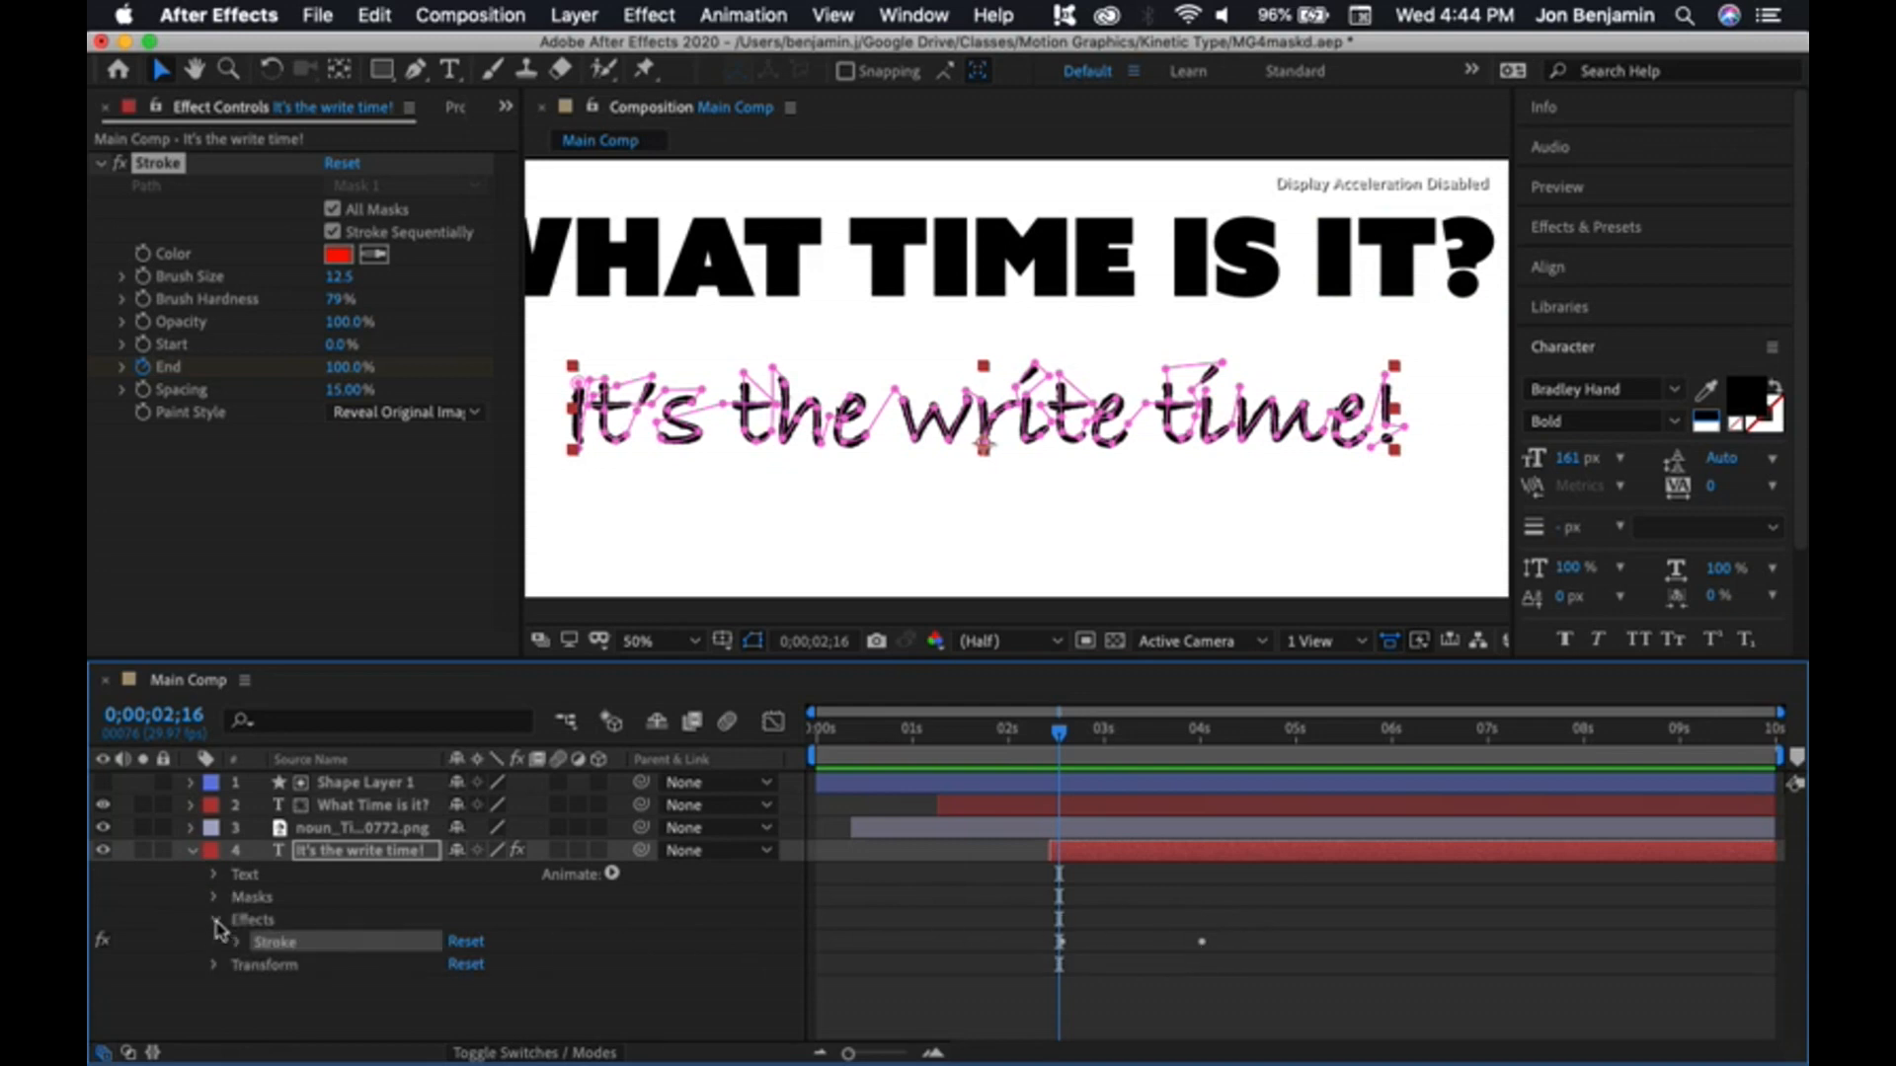
{"action": "left_click", "coordinate": [236, 944]}
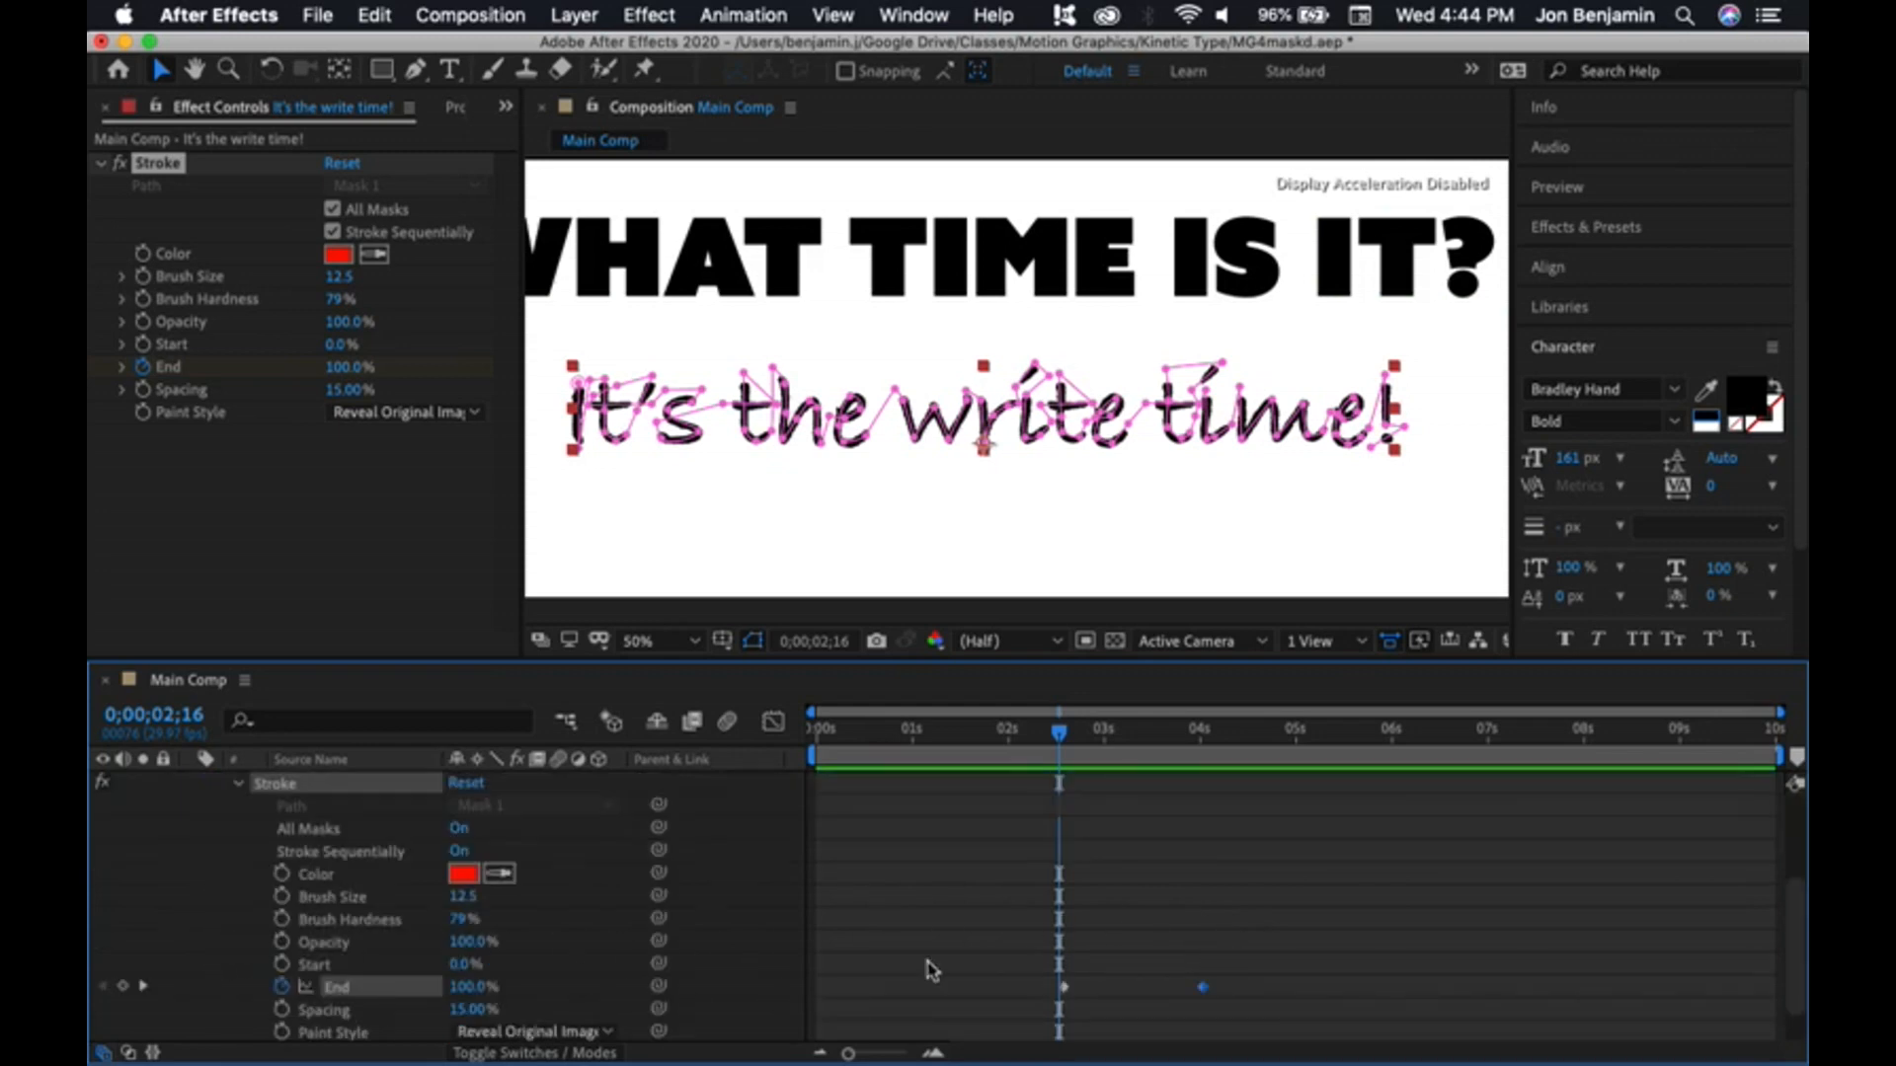
{"action": "scroll", "coordinate": [1087, 938], "scroll_direction": "down", "scroll_amount": 2}
{"action": "left_click", "coordinate": [1231, 939]}
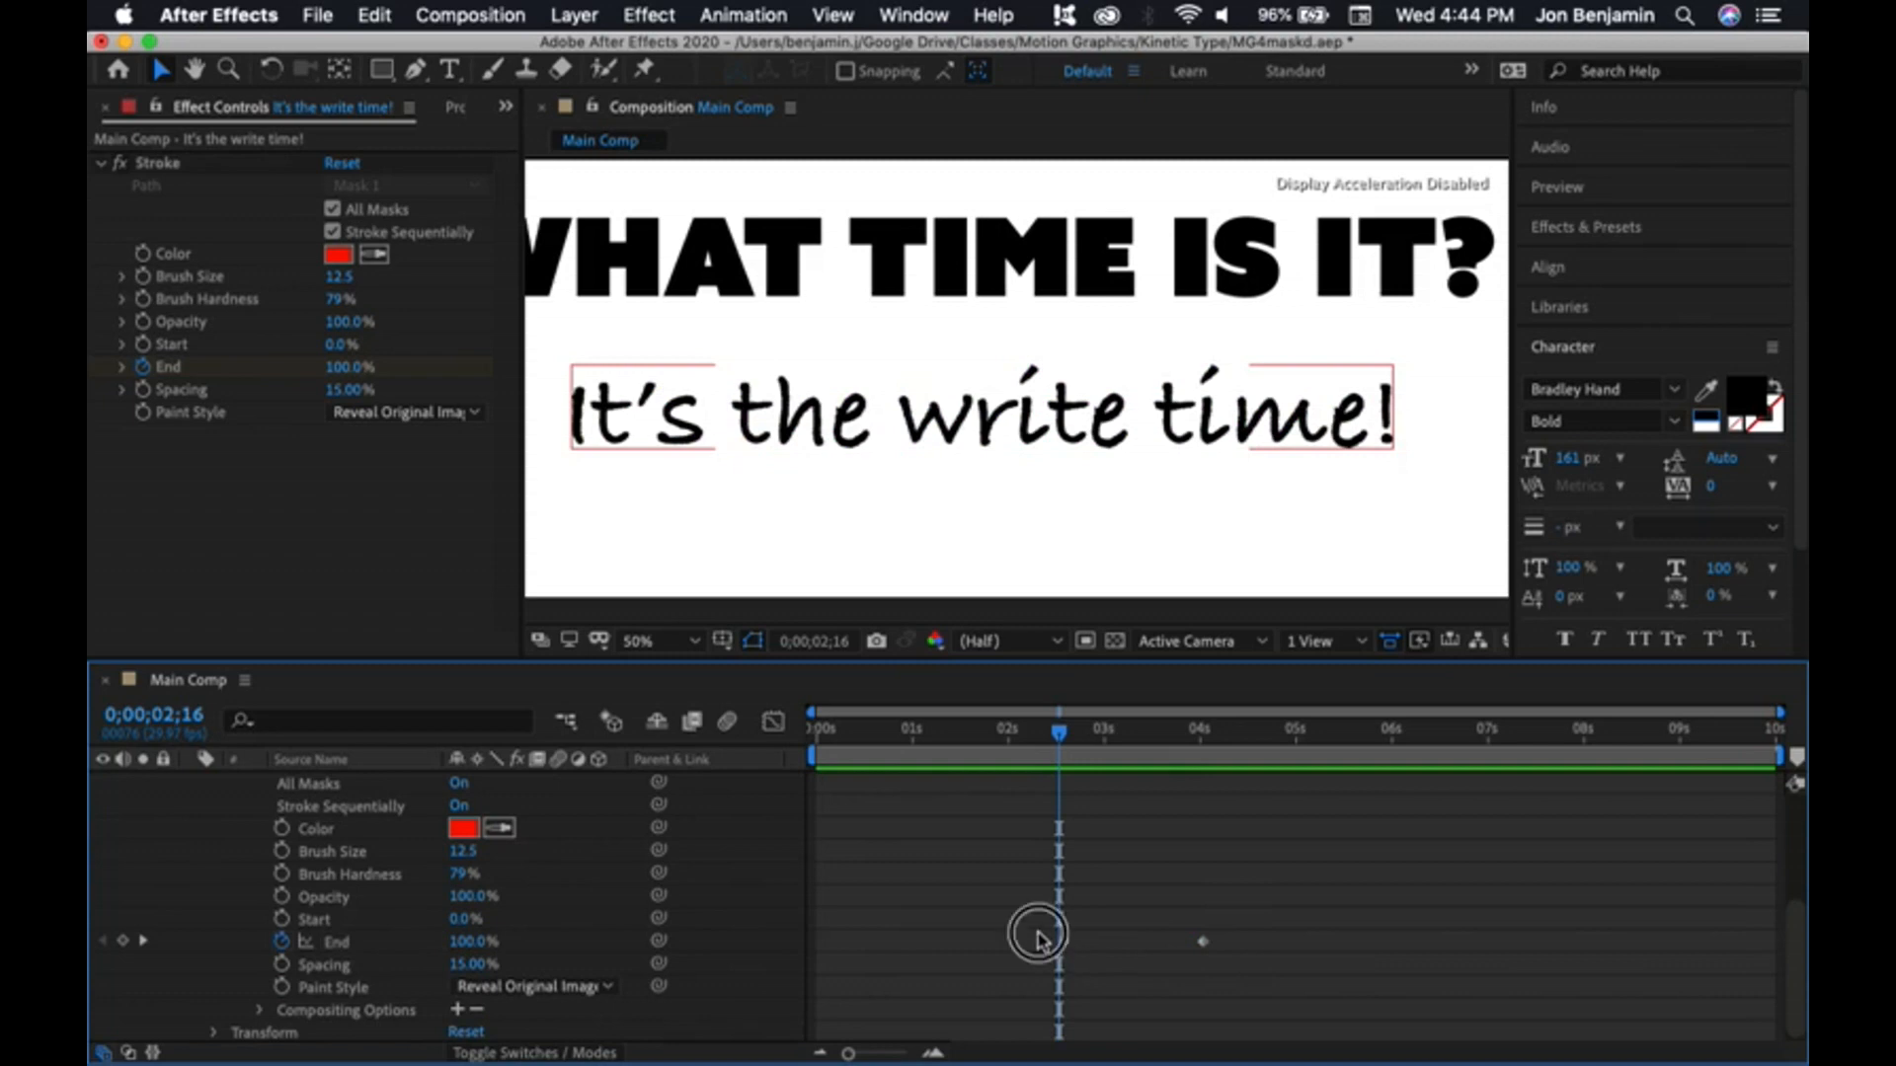
{"action": "mouse_move", "coordinate": [1037, 938]}
{"action": "left_mouse_down"}
{"action": "mouse_move", "coordinate": [1284, 982]}
{"action": "mouse_move", "coordinate": [1225, 959]}
{"action": "left_mouse_up"}
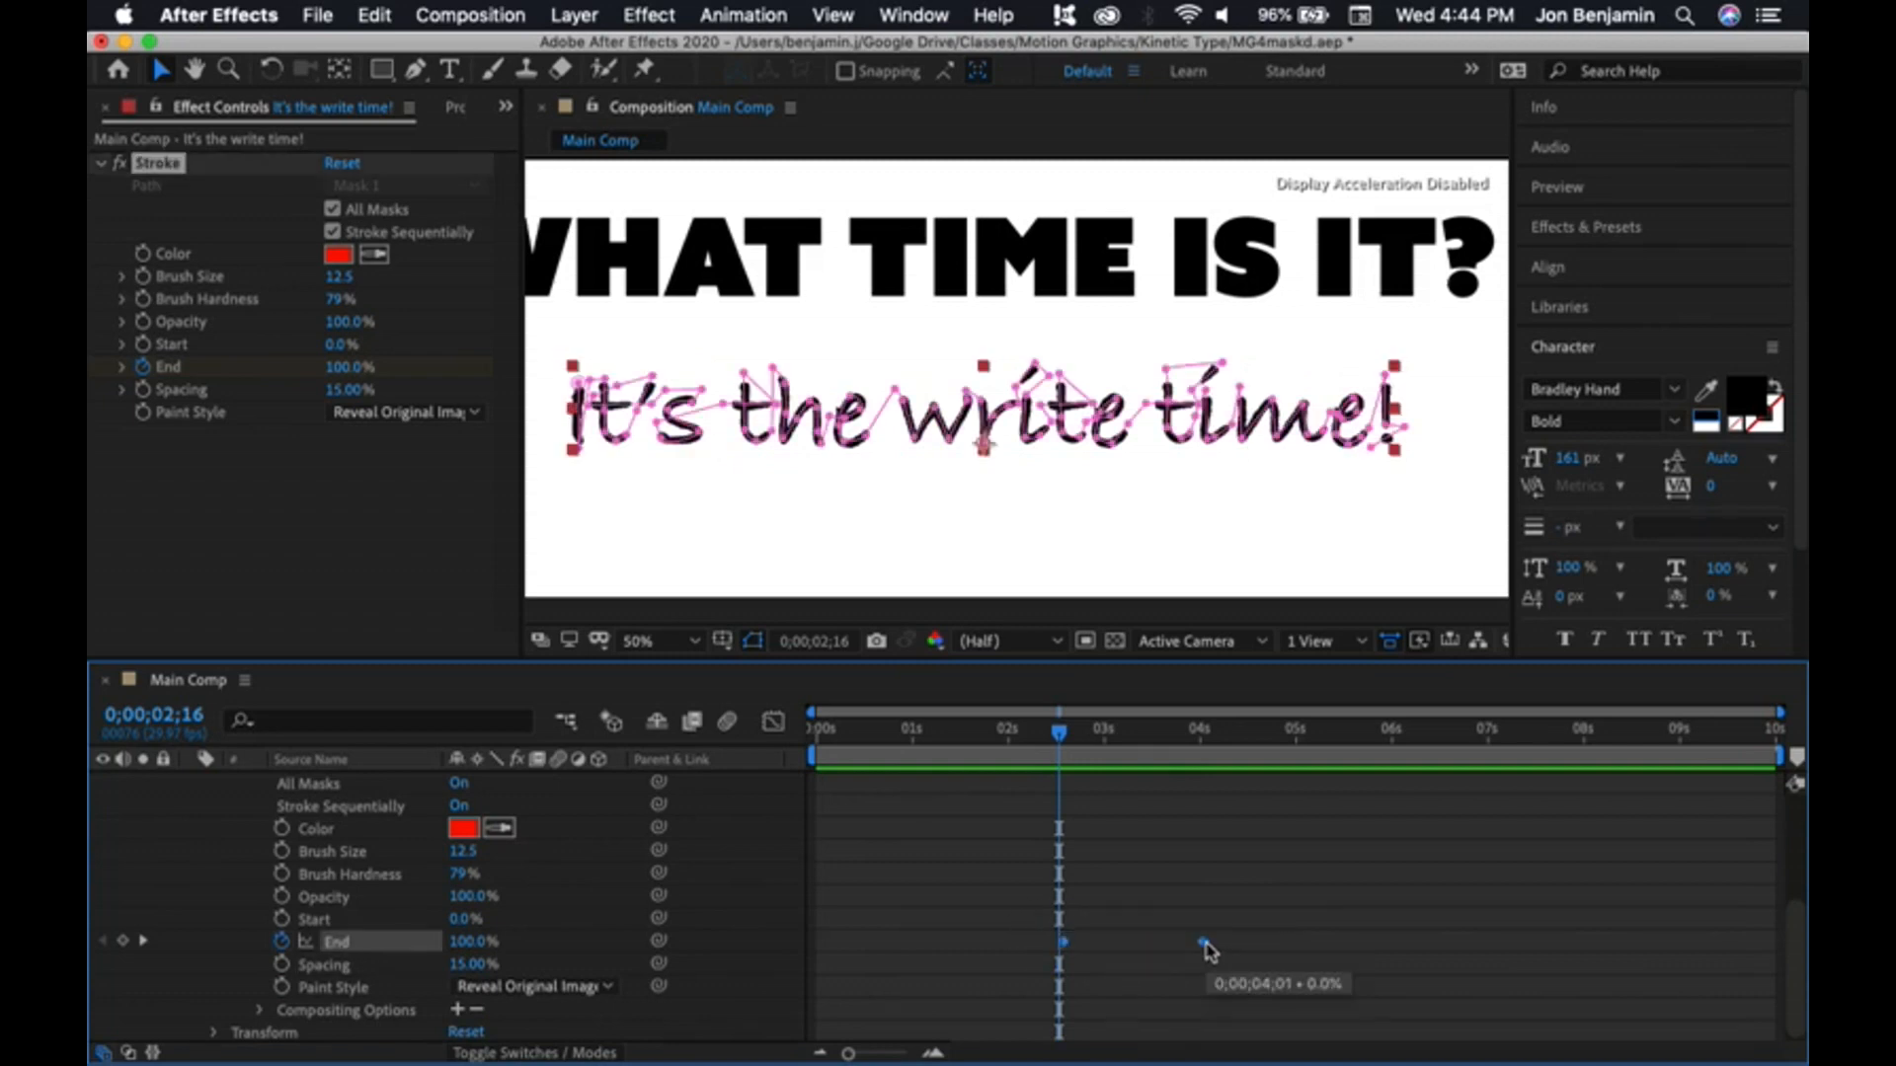
{"action": "right_click", "coordinate": [1205, 945]}
{"action": "mouse_move", "coordinate": [1281, 1041]}
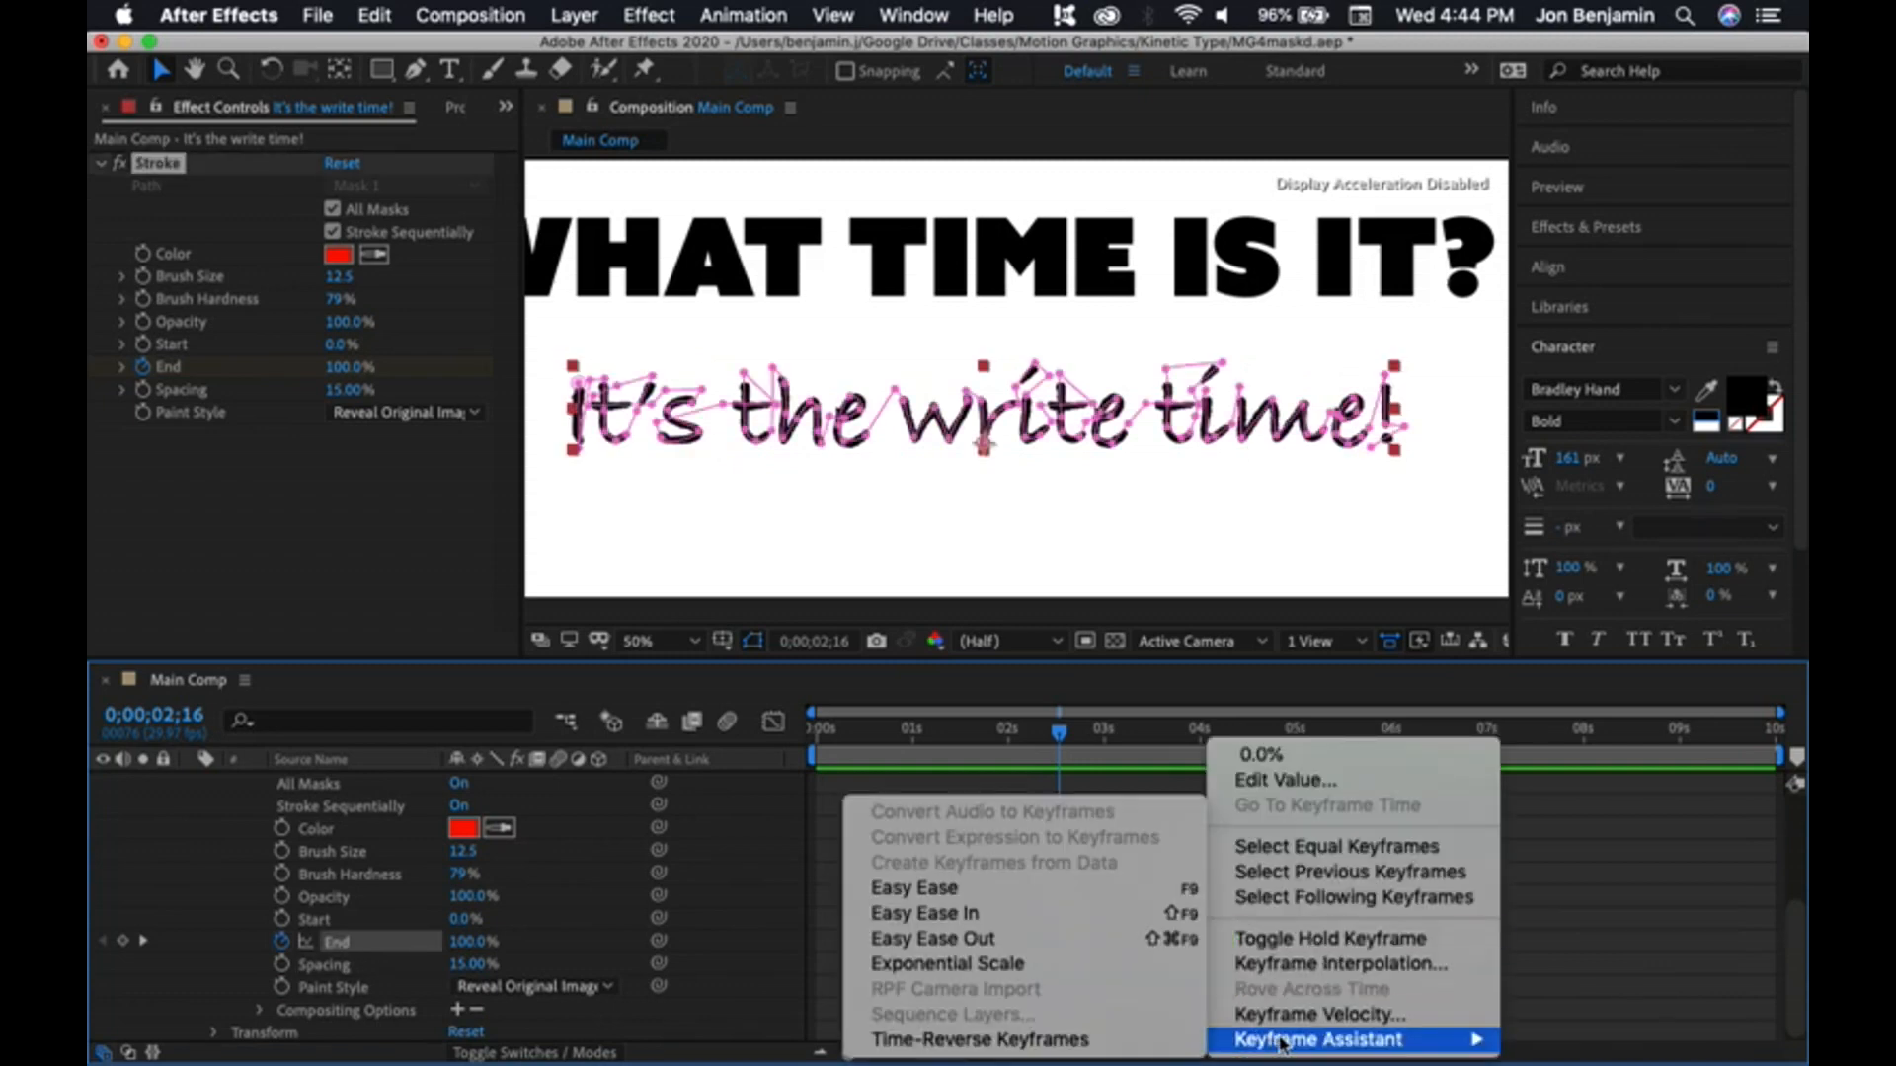
{"action": "left_click", "coordinate": [1129, 1039]}
- Preview the handwriting reveal from 0;00;02;06, then view the whole composition frame
{"action": "mouse_move", "coordinate": [1062, 747]}
{"action": "left_mouse_down"}
{"action": "mouse_move", "coordinate": [1037, 748]}
{"action": "mouse_move", "coordinate": [1201, 760]}
{"action": "mouse_move", "coordinate": [1028, 766]}
{"action": "left_mouse_up"}
{"action": "left_click", "coordinate": [926, 578]}
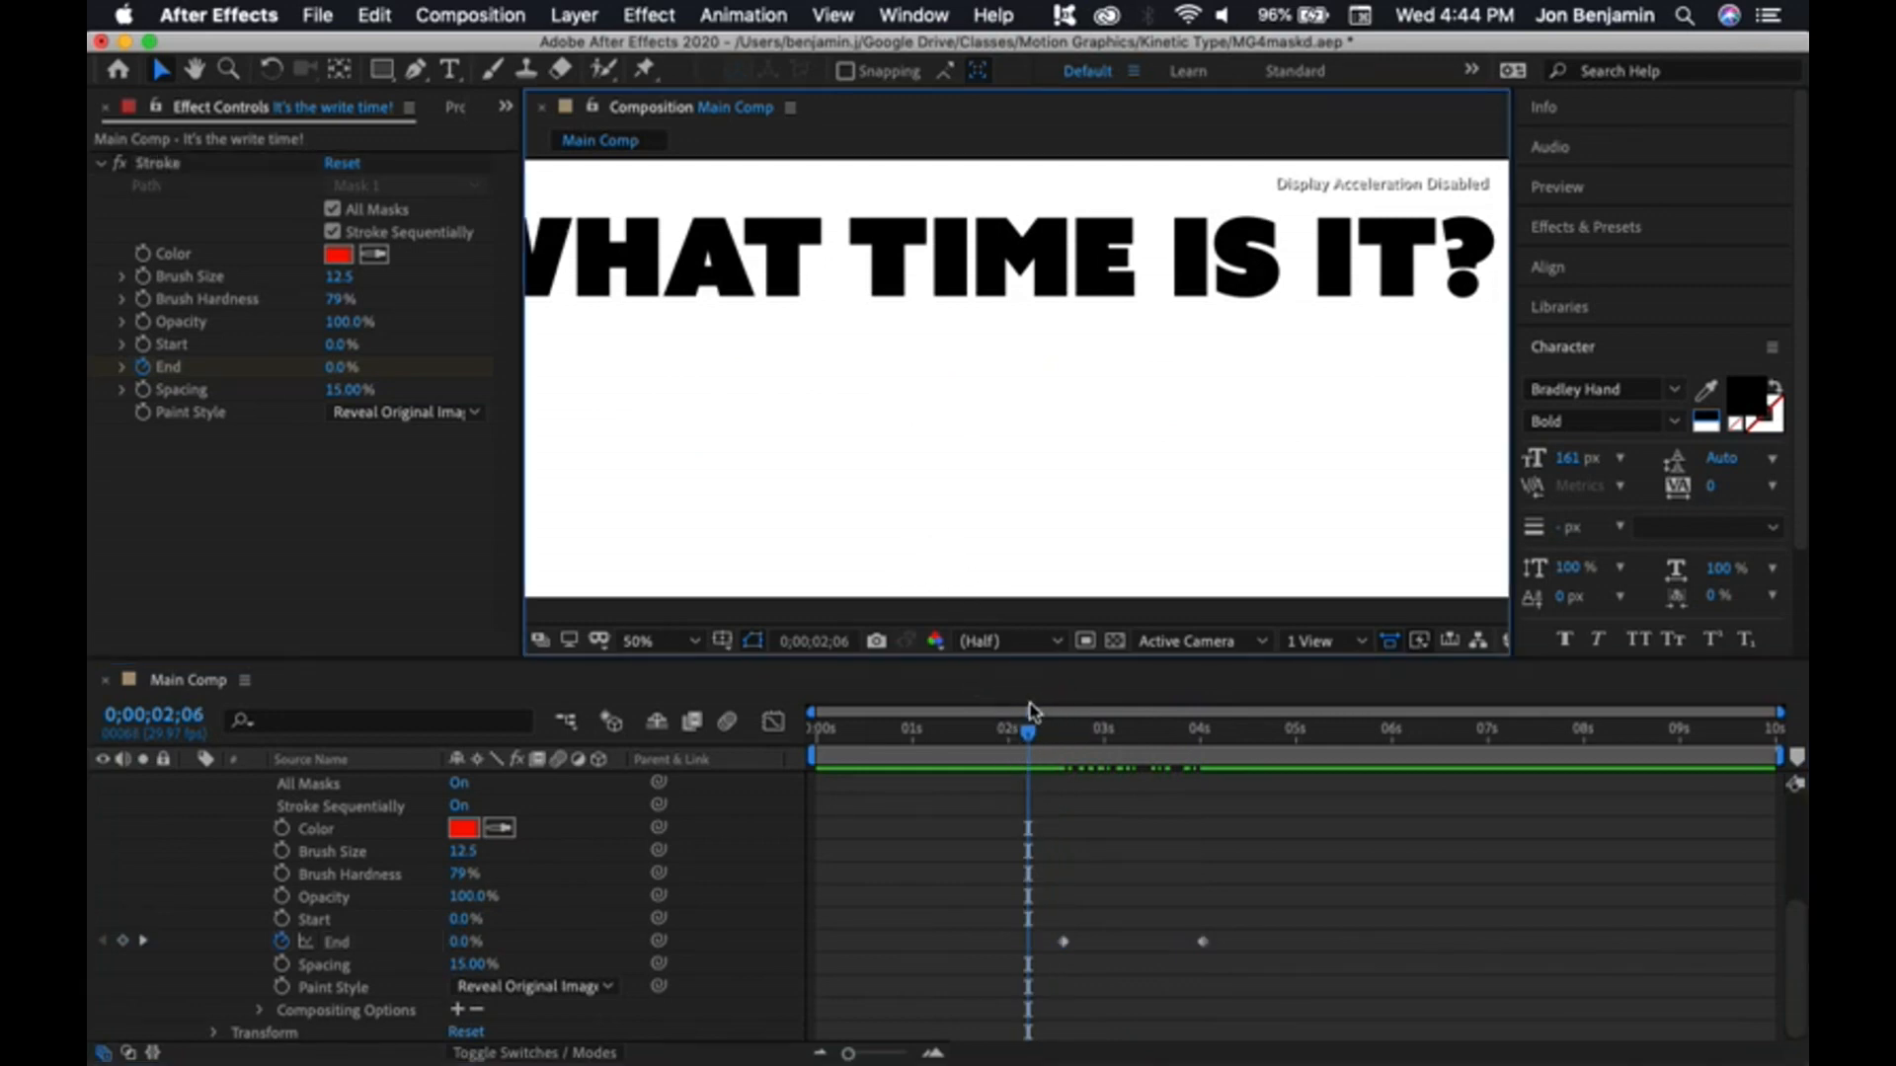
{"action": "key", "text": "space"}
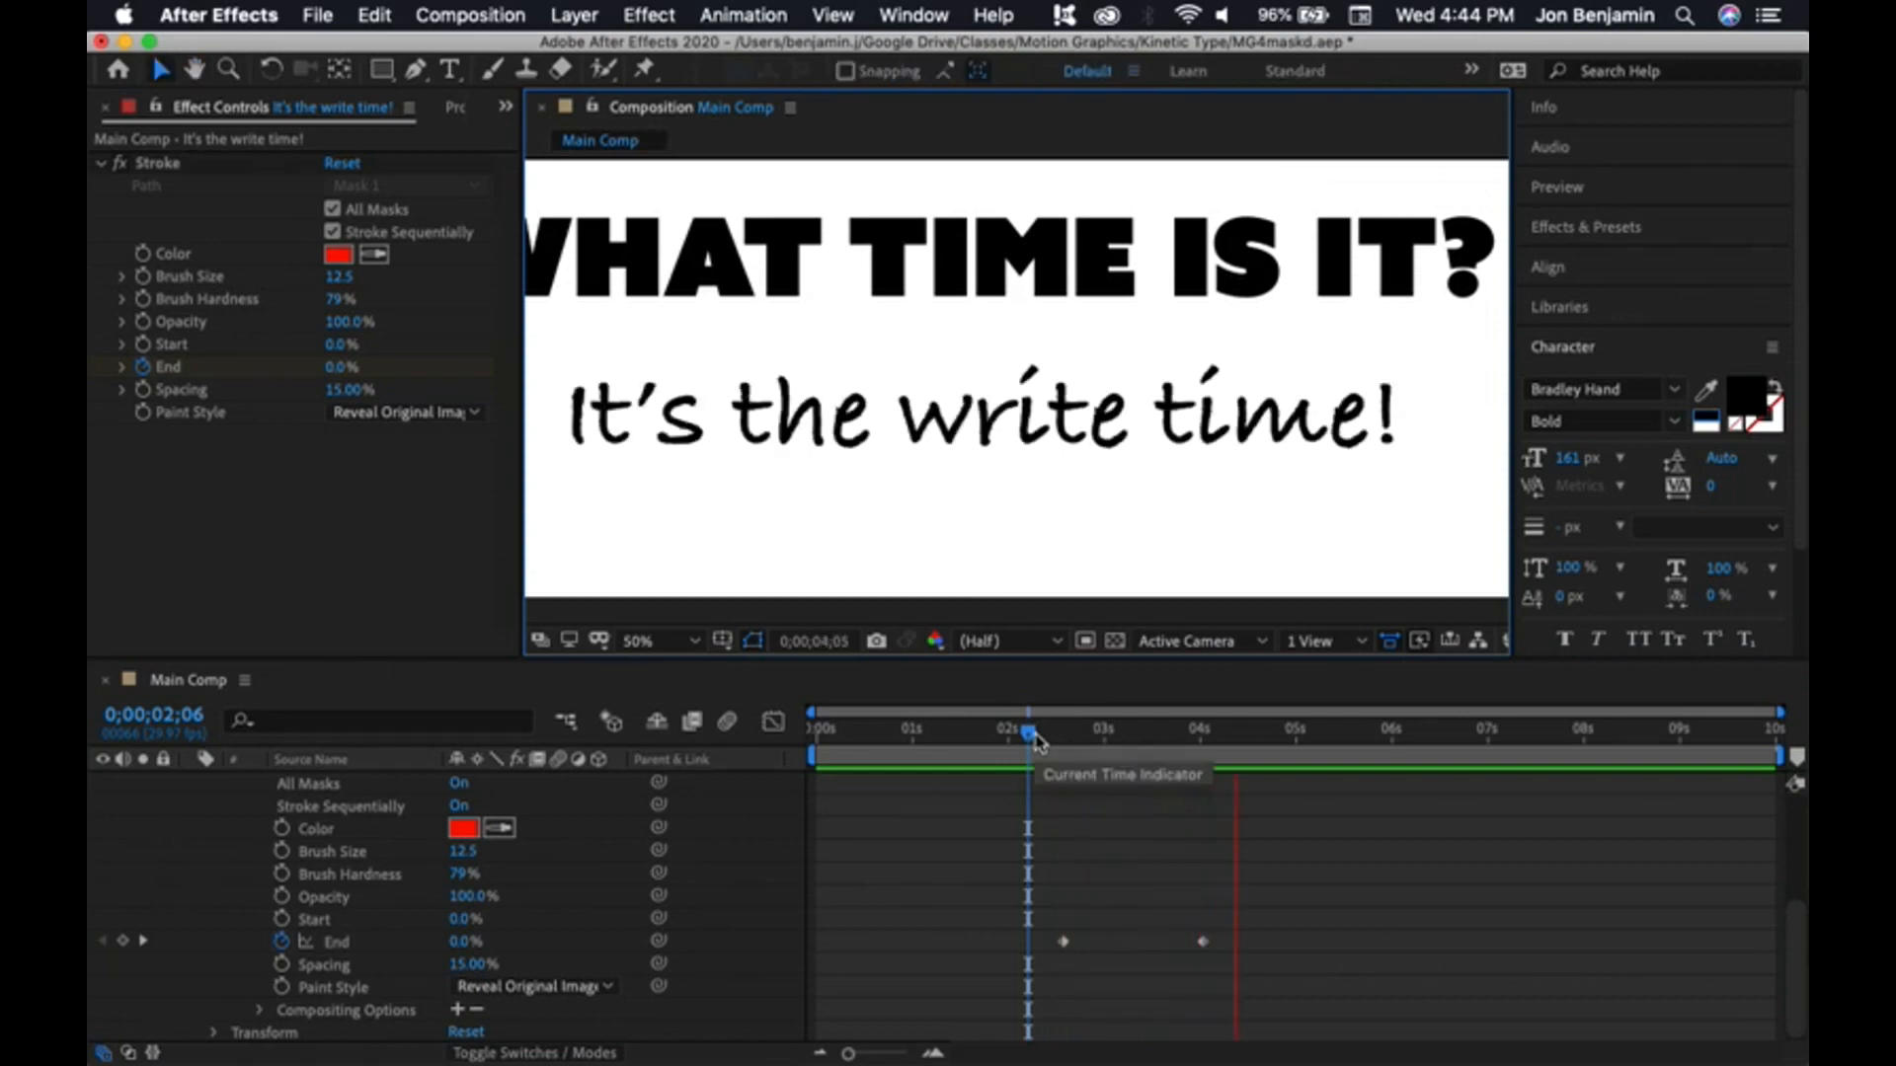
{"action": "key", "text": "space"}
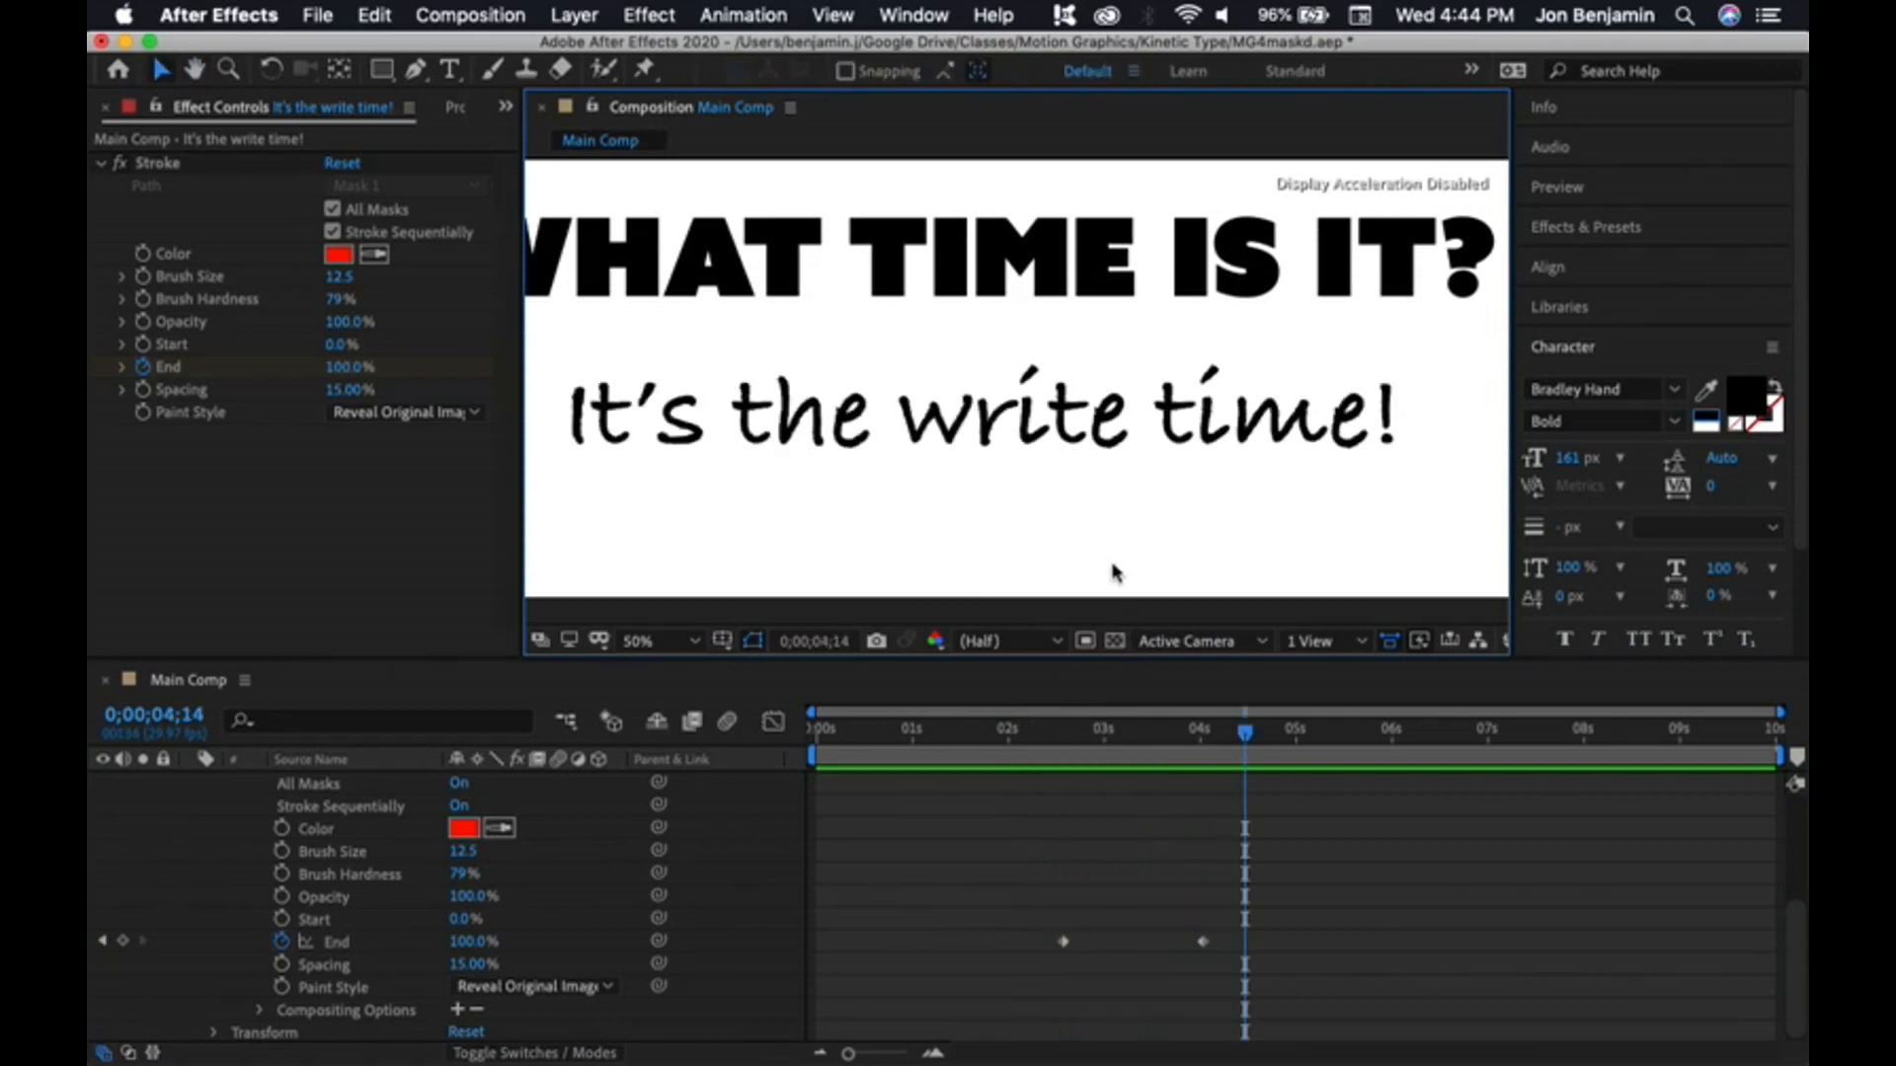
{"action": "scroll", "coordinate": [1116, 578], "scroll_direction": "down", "scroll_amount": 2}
{"action": "key", "text": "space"}
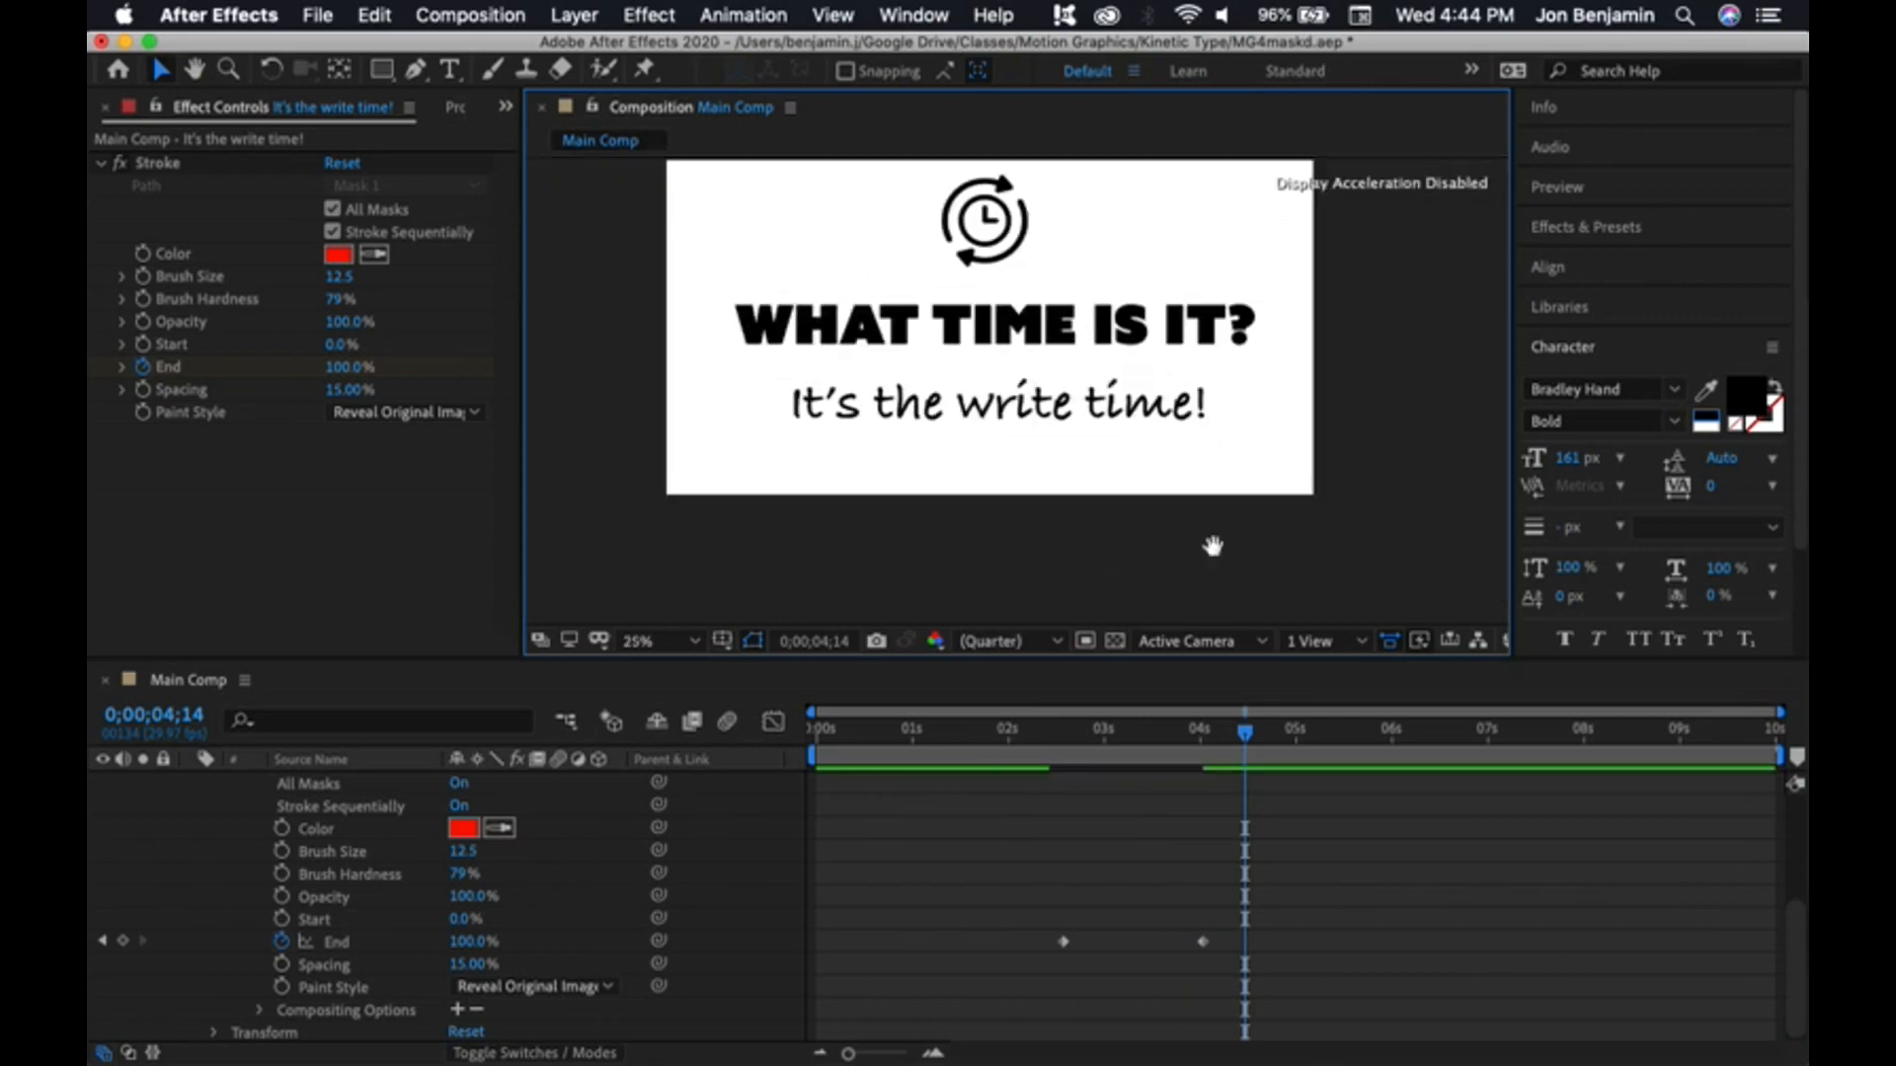
{"action": "left_click_drag", "start_coordinate": [1371, 462], "coordinate": [1385, 536]}
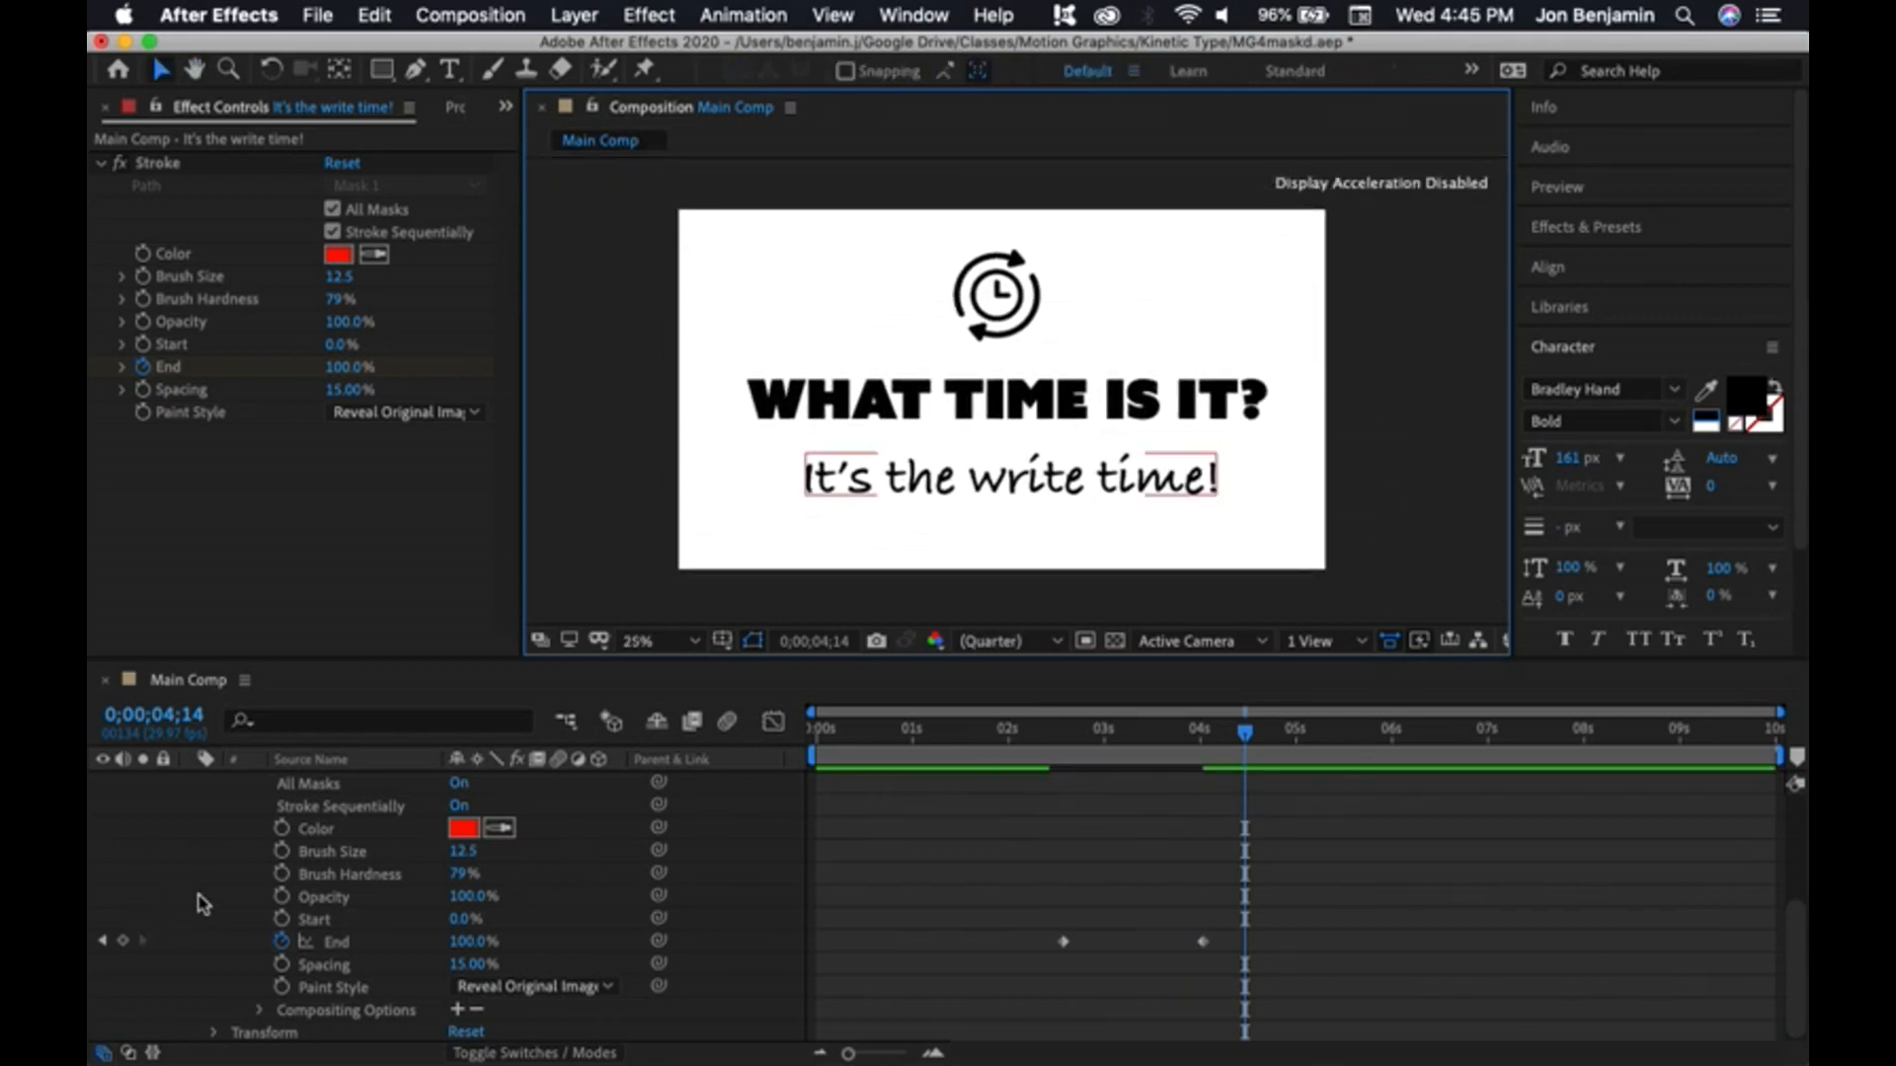
- Show only the keyframed properties of the "It's the write time!" layer, then its modified properties, and collapse the layer
{"action": "scroll", "coordinate": [208, 898], "scroll_direction": "up", "scroll_amount": 5}
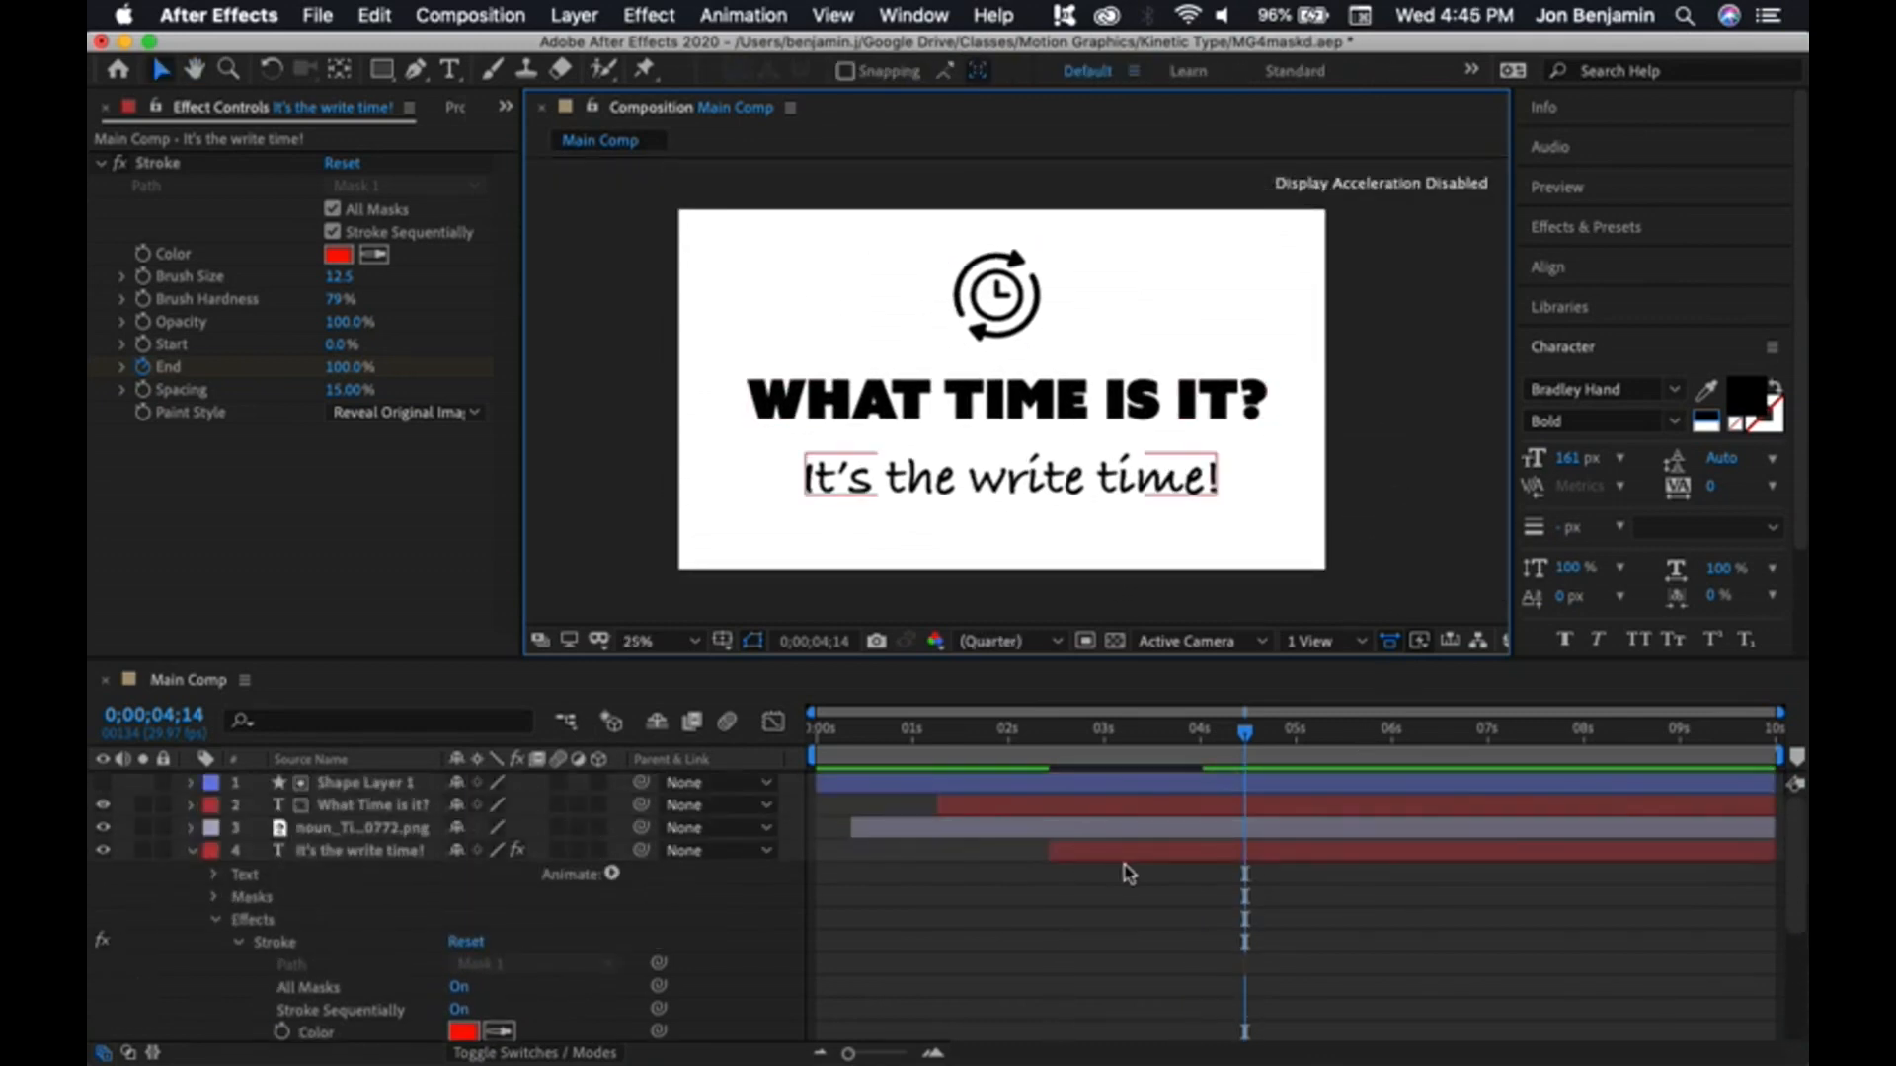
{"action": "scroll", "coordinate": [637, 943], "scroll_direction": "down", "scroll_amount": 5}
{"action": "scroll", "coordinate": [380, 924], "scroll_direction": "up", "scroll_amount": 5}
{"action": "left_click", "coordinate": [1136, 853]}
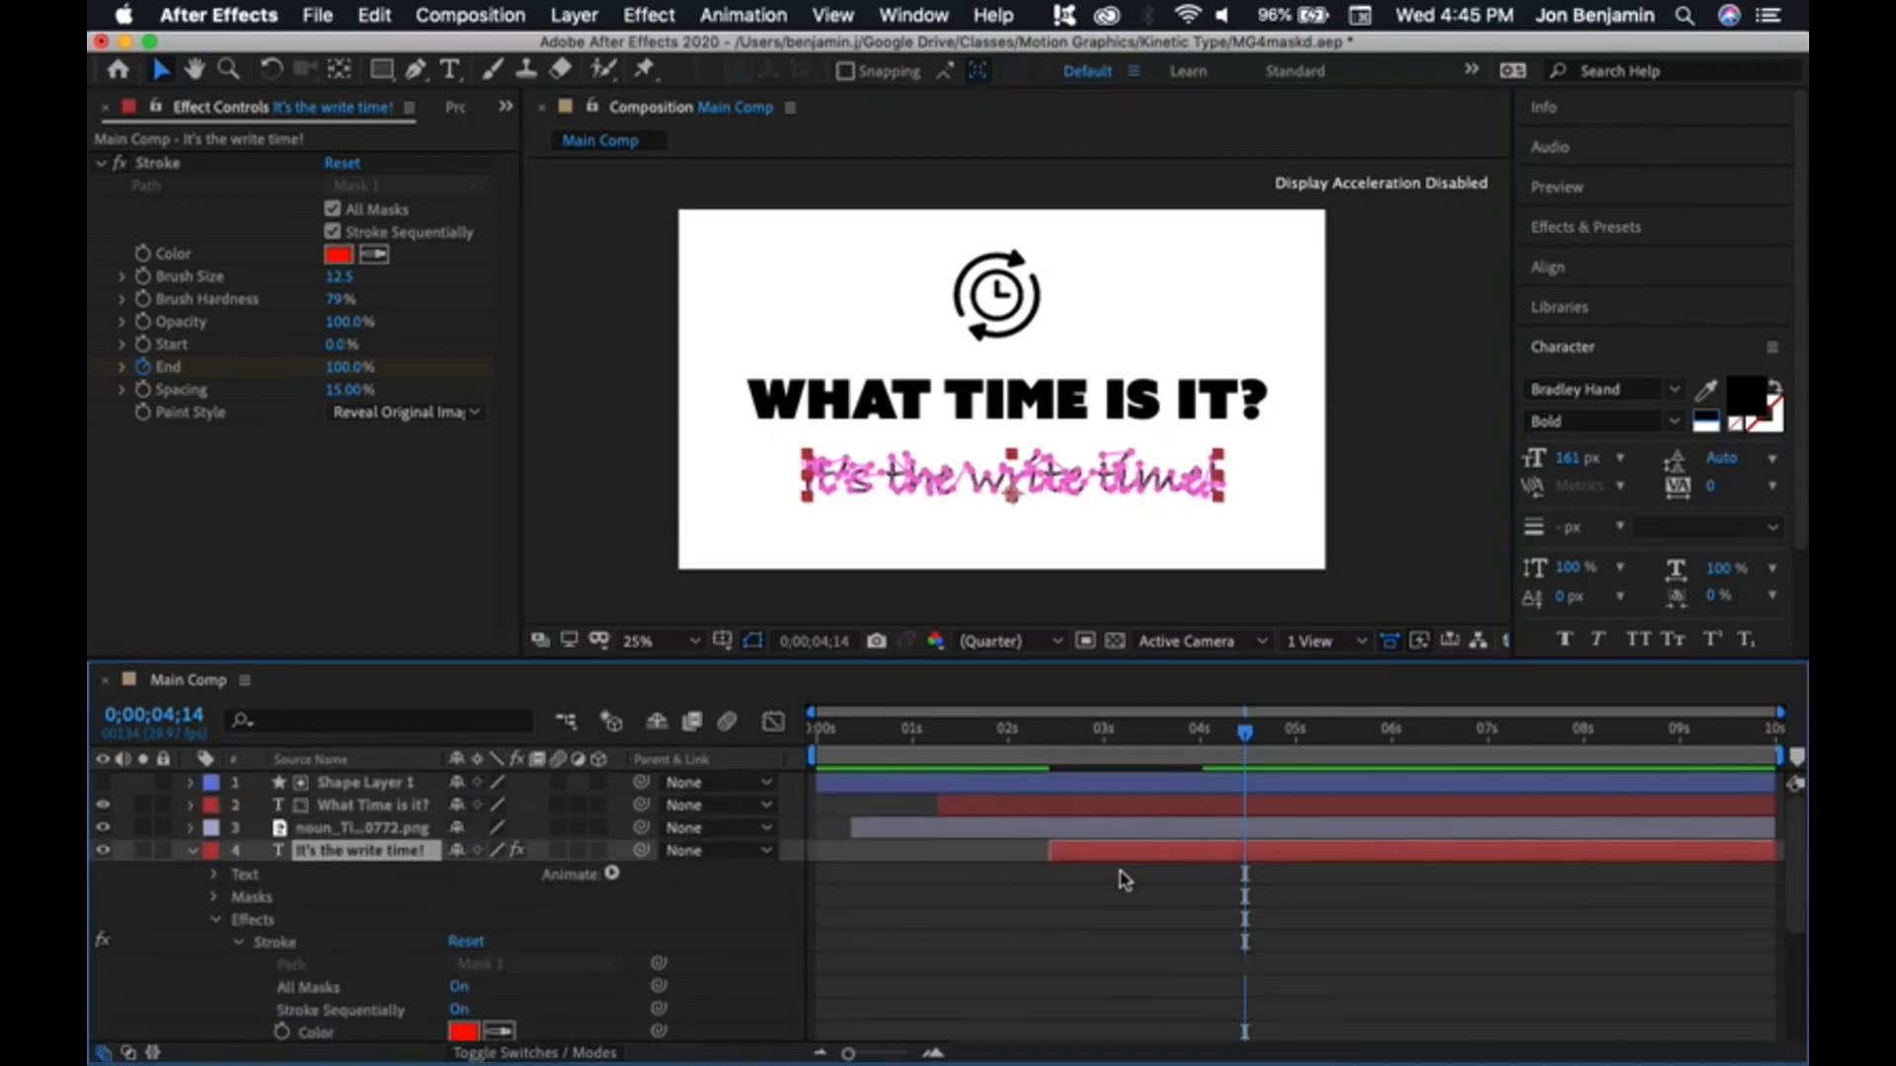
{"action": "key", "text": "u"}
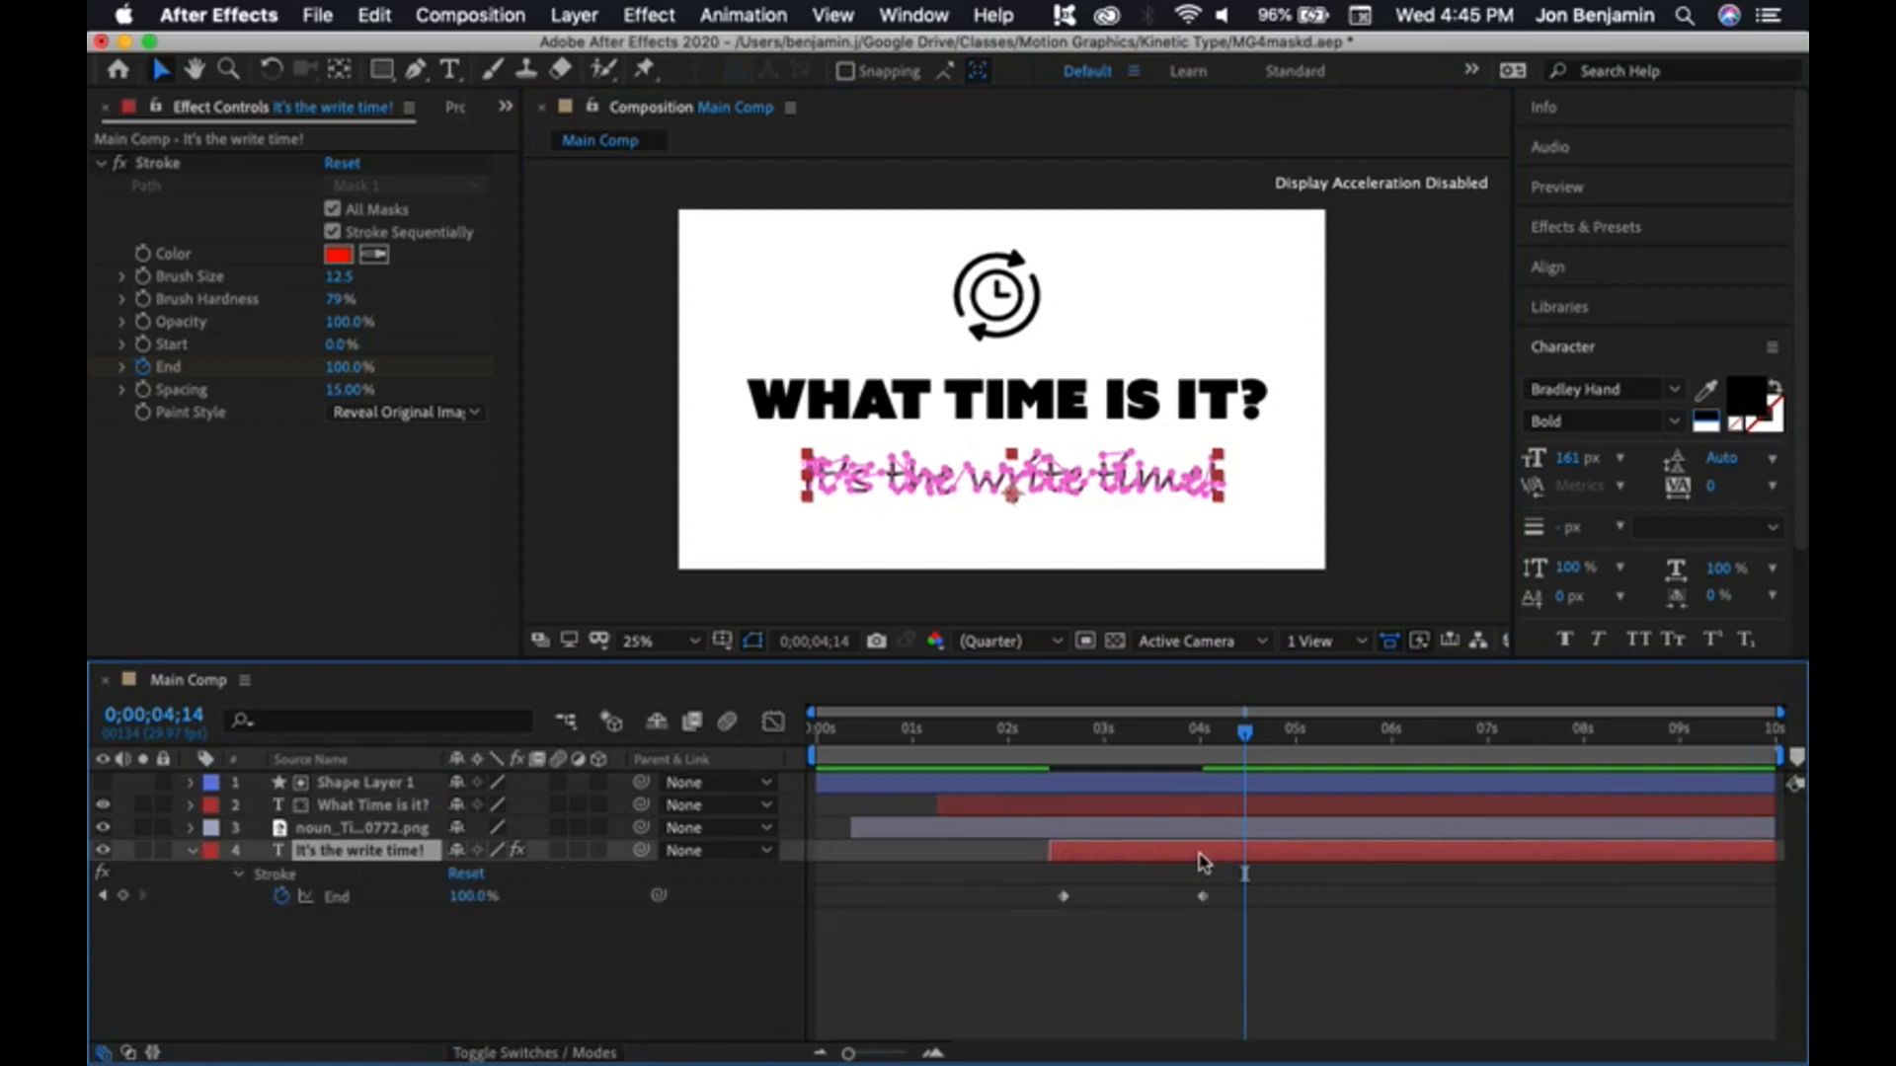
{"action": "key", "text": "u"}
{"action": "key", "text": "u"}
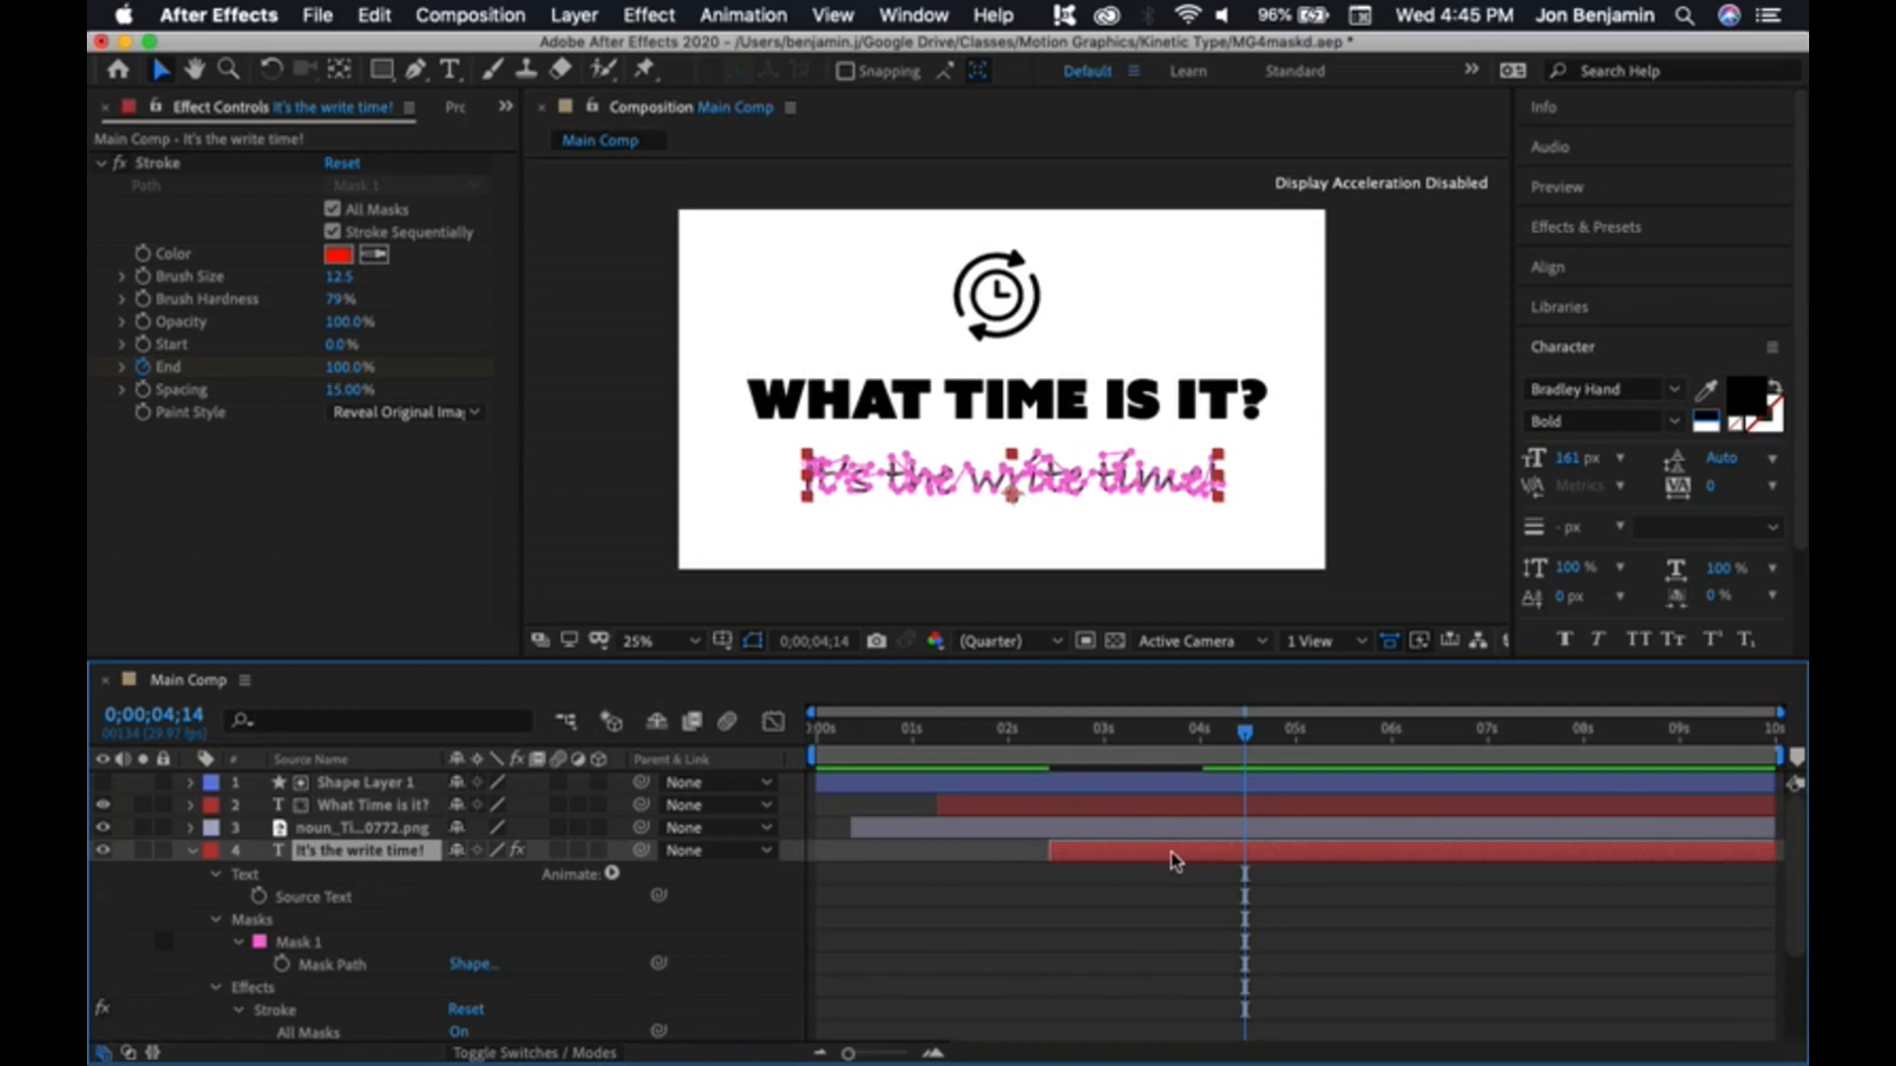
{"action": "key", "text": "u"}
- Select all layers and toggle the display of their keyframed properties, leaving every layer collapsed
{"action": "left_click", "coordinate": [1146, 893]}
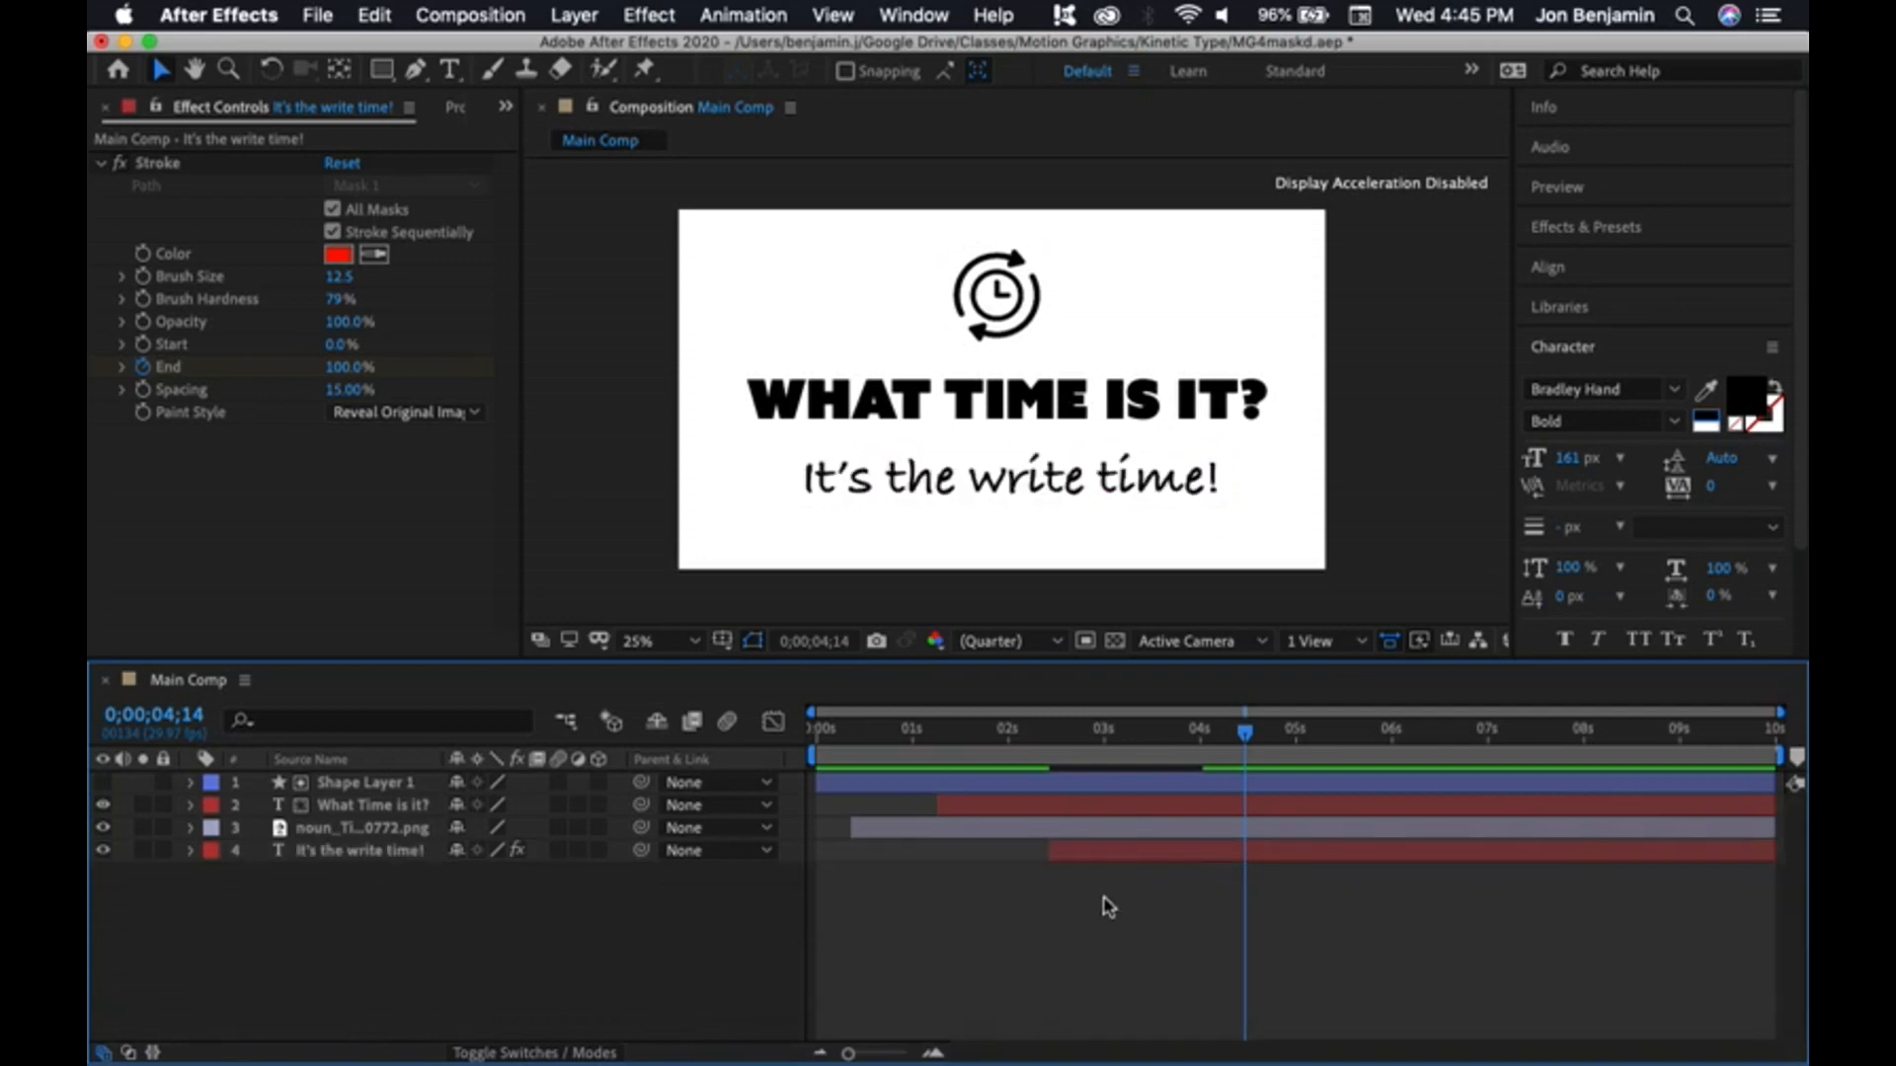
{"action": "key", "text": "super+a"}
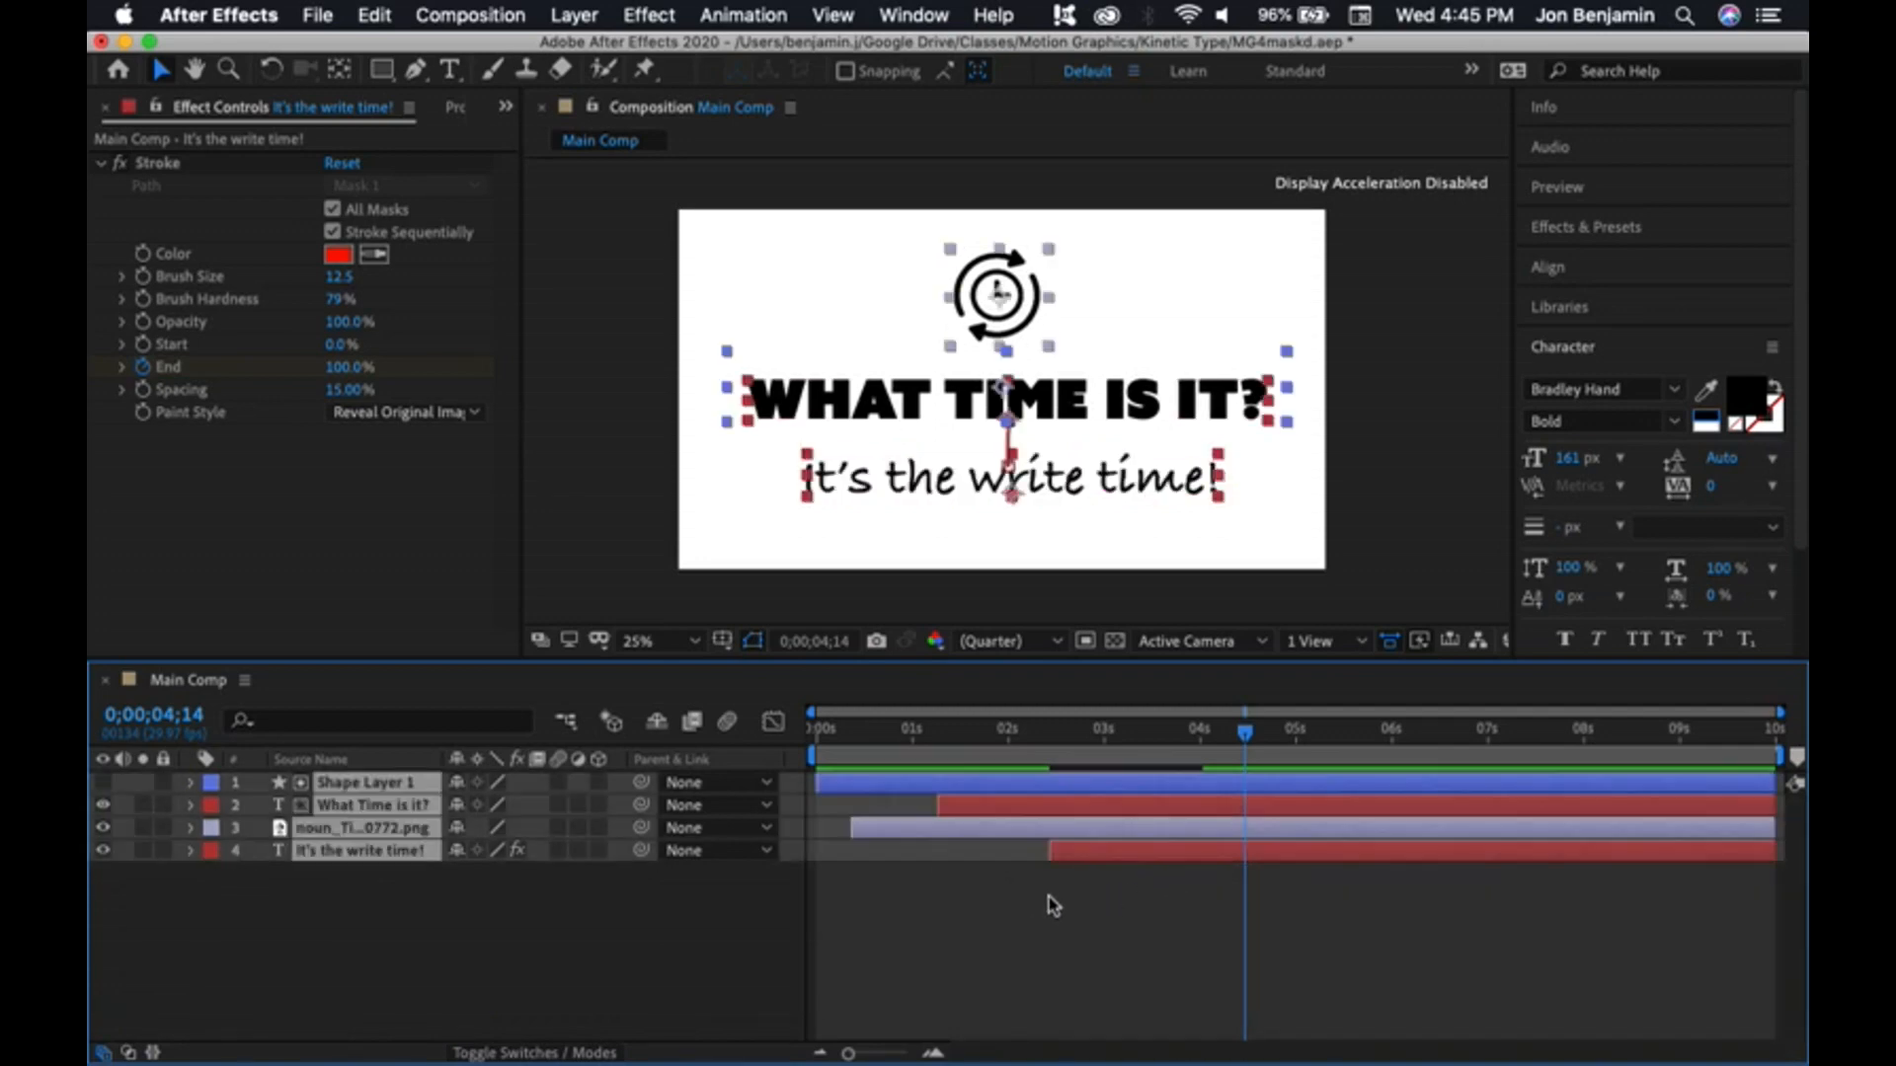
{"action": "key", "text": "u"}
{"action": "key", "text": "u"}
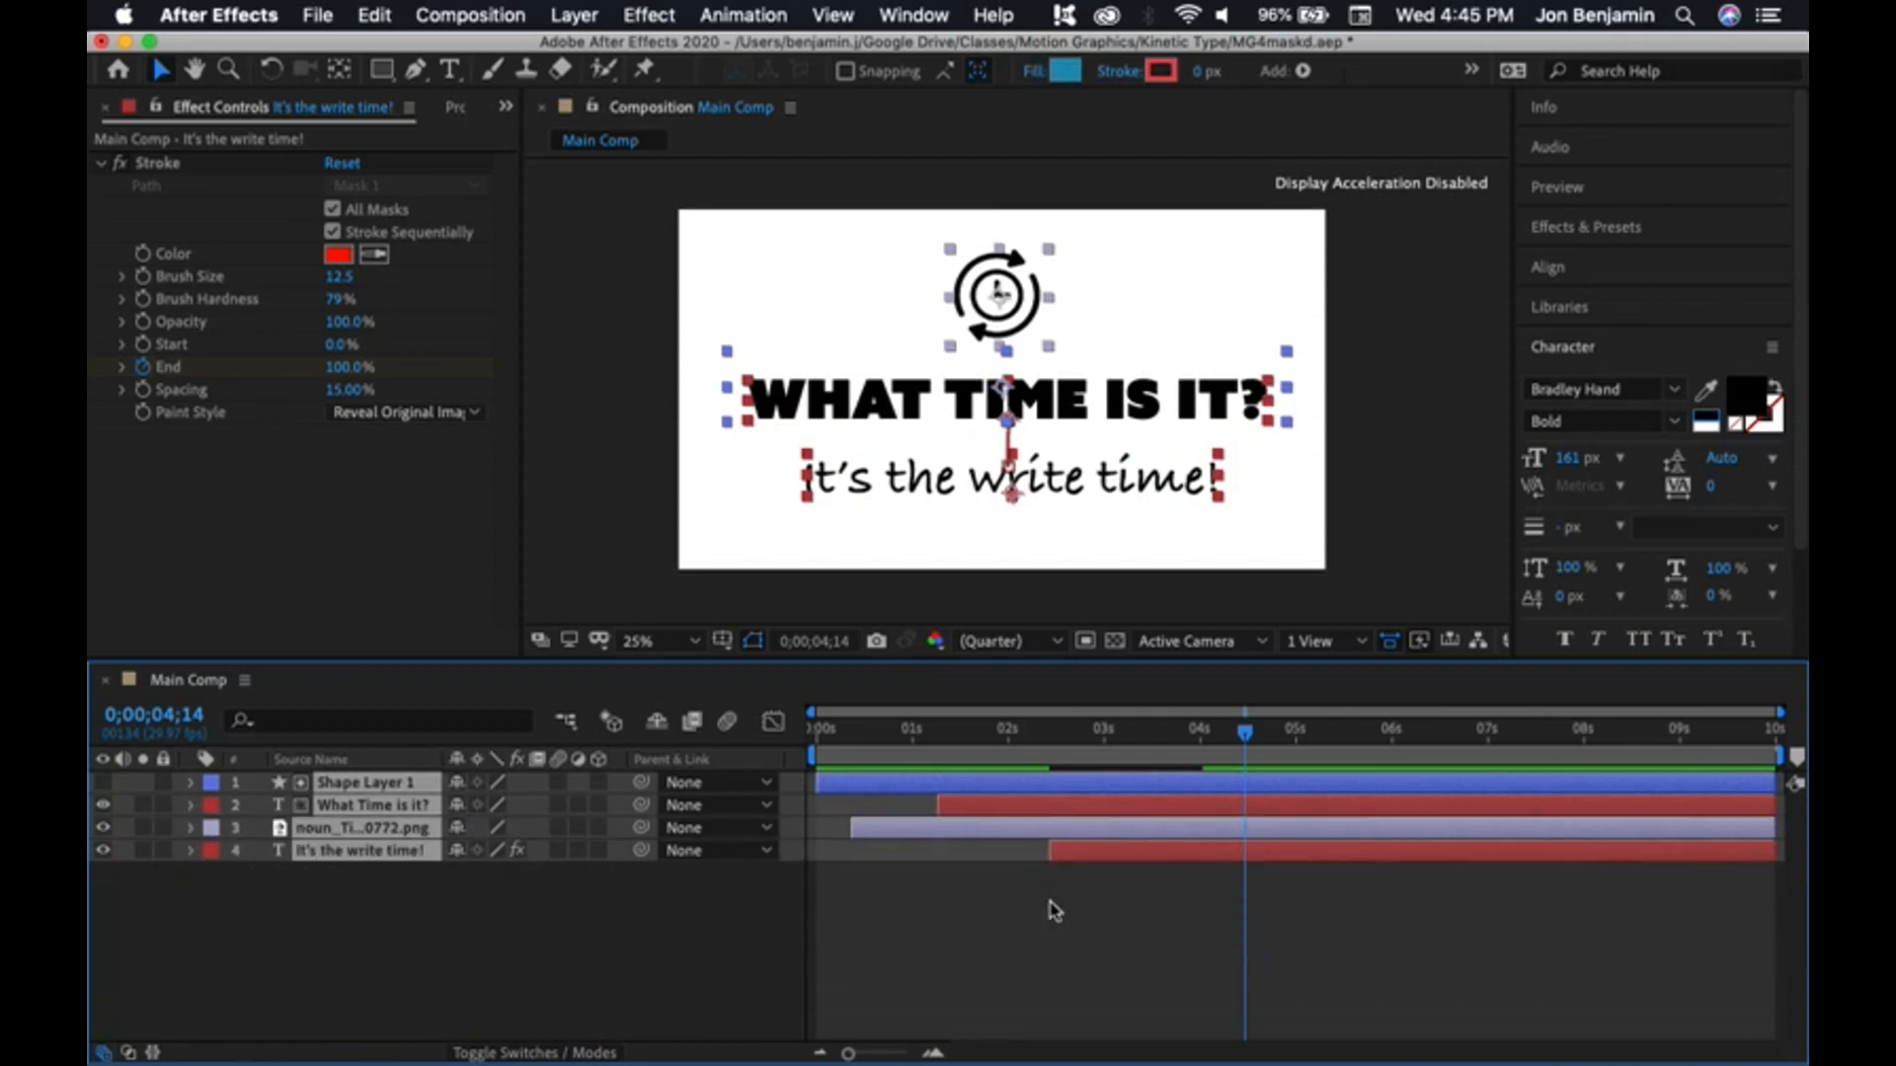
- Deselect all layers and preview the whole animation from the start of the composition, stopping at 0;00;04;12
{"action": "left_click", "coordinate": [1069, 913]}
{"action": "left_click_drag", "start_coordinate": [1245, 733], "coordinate": [777, 760]}
{"action": "key", "text": "space"}
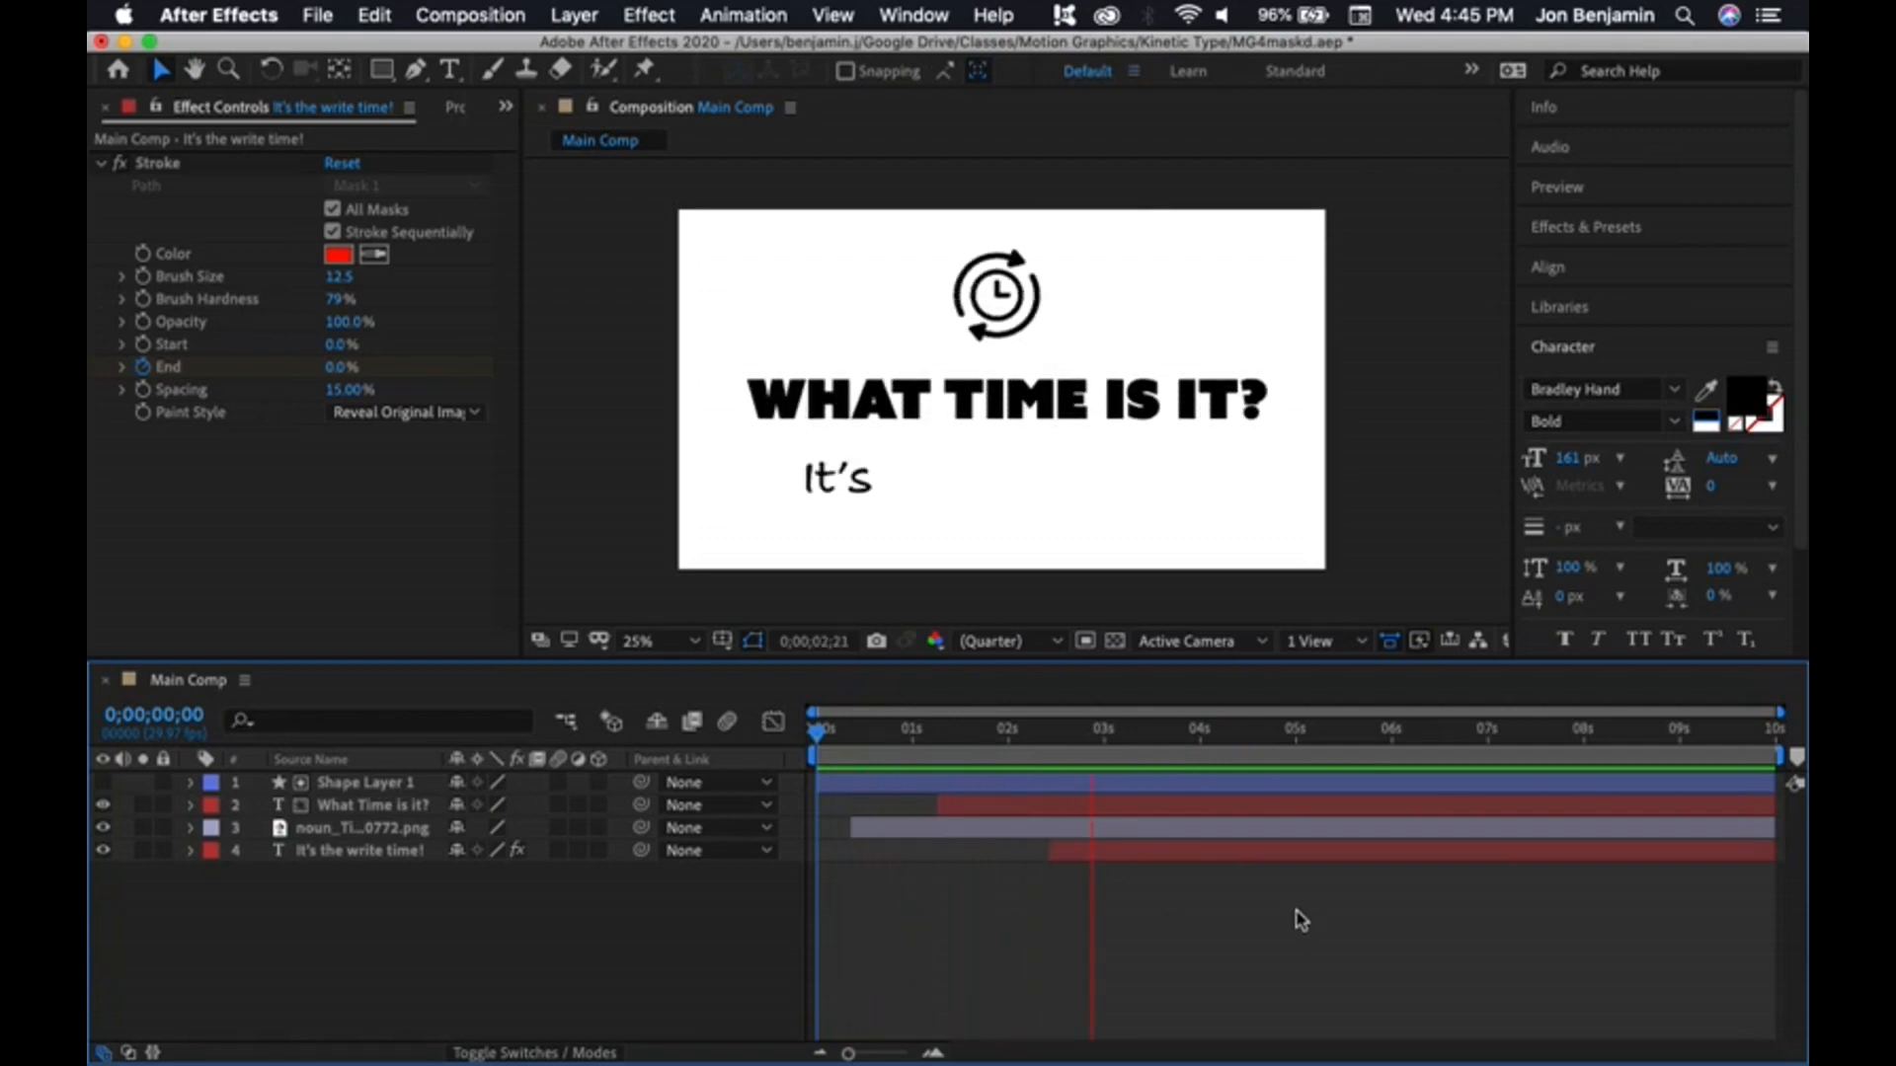
{"action": "key", "text": "space"}
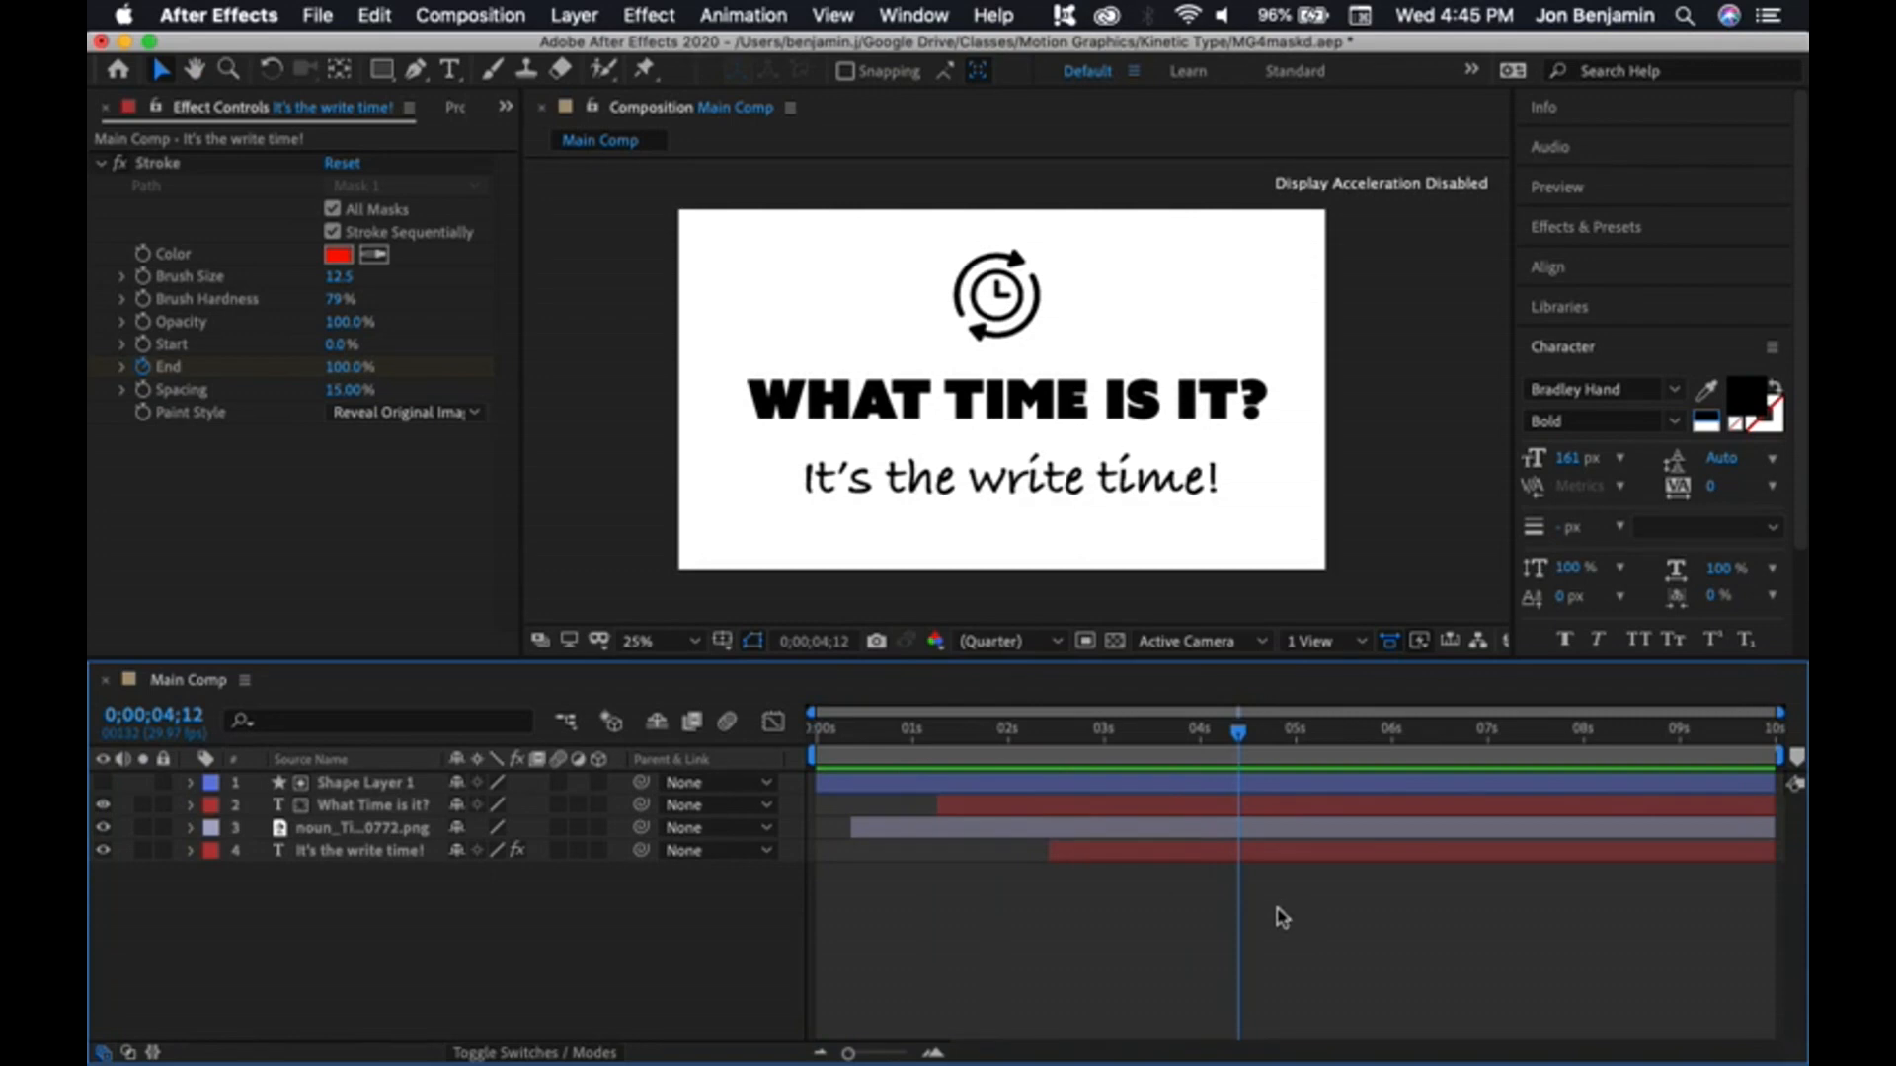
- Switch to Finder to view the Kinetic Type folder
{"action": "key", "text": "super+Tab"}
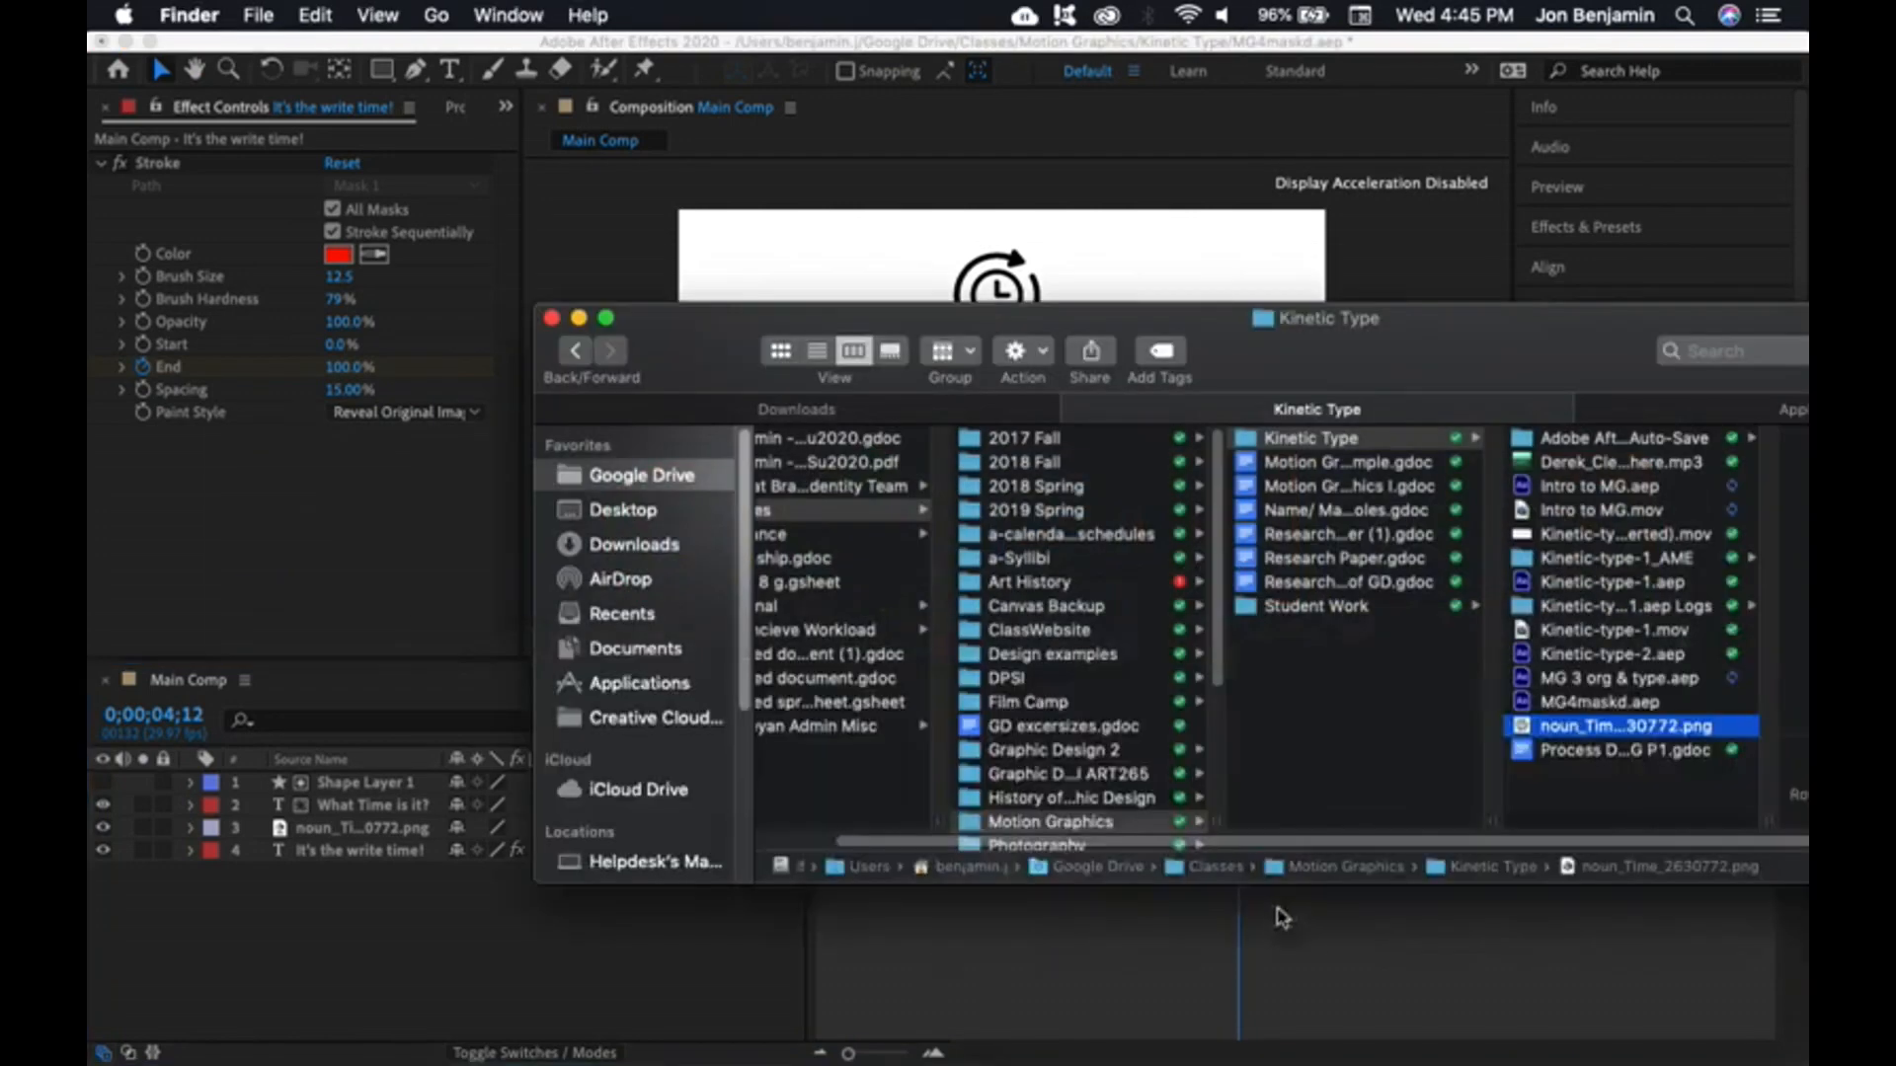